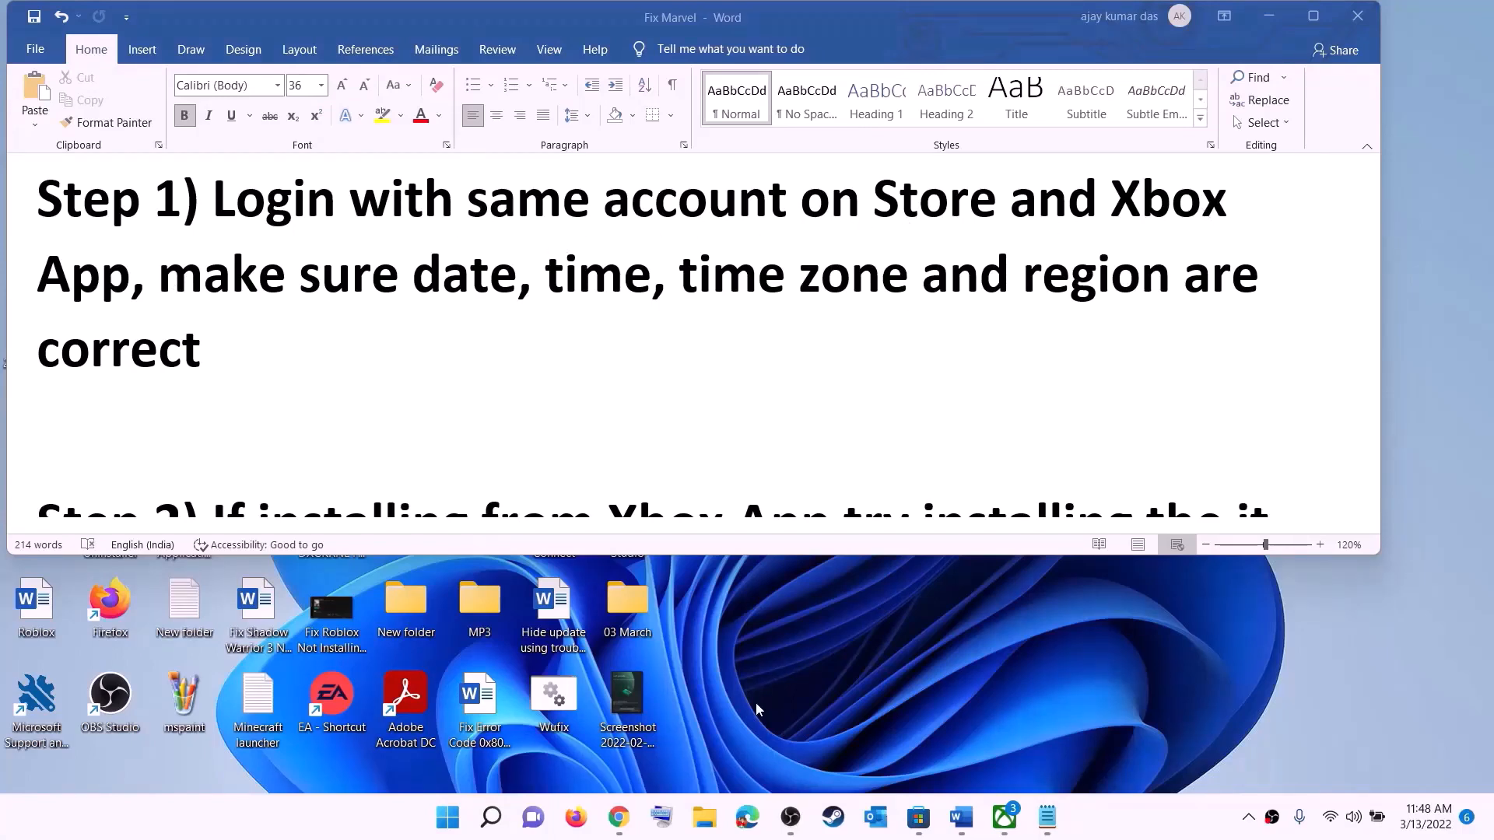
Sign out of the Microsoft Store account, then sign back in with the same account and its PIN
{"action": "left_click", "coordinate": [917, 817]}
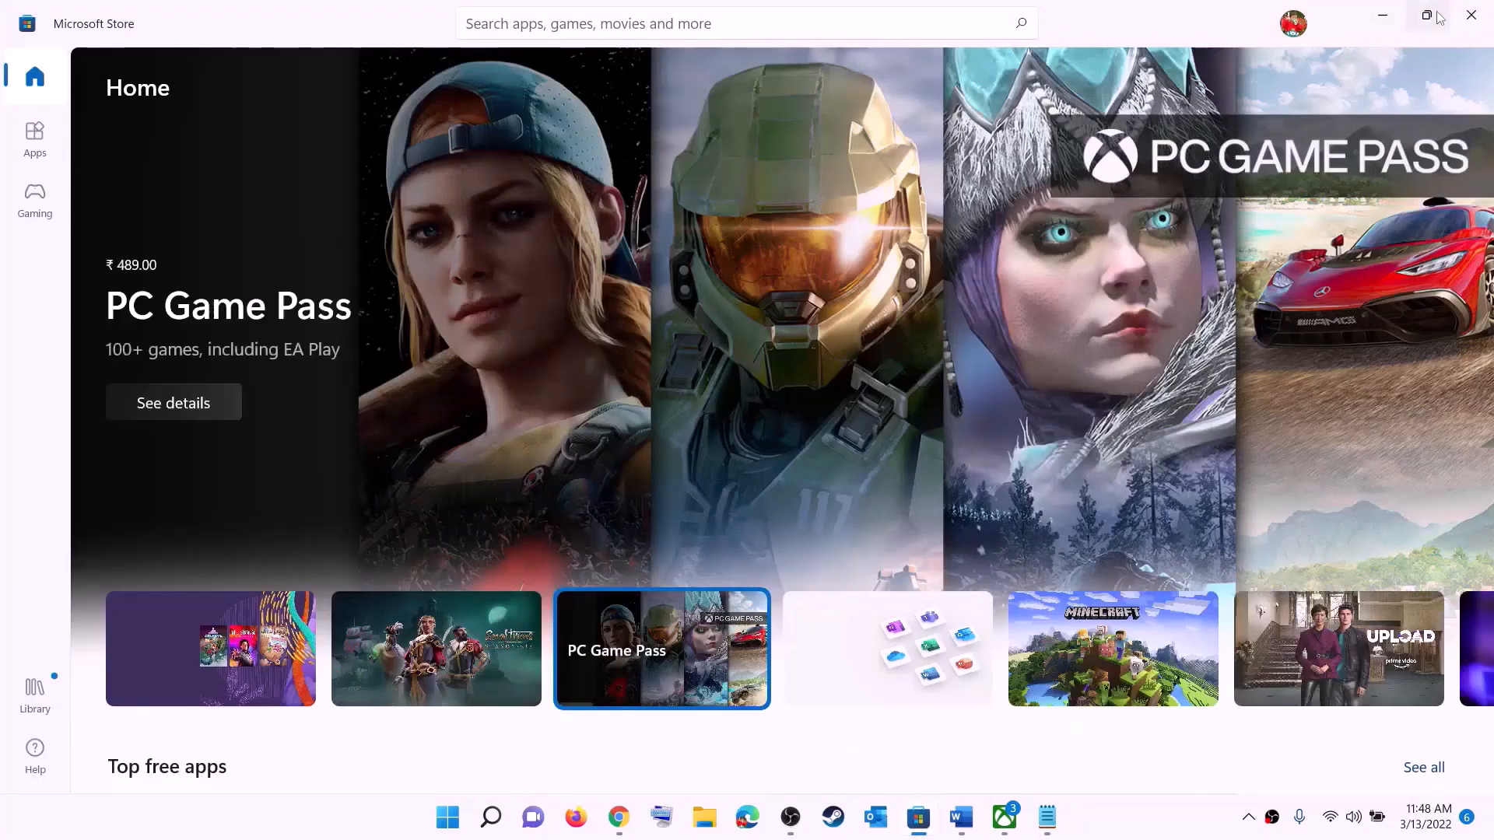
{"action": "left_click", "coordinate": [1293, 25]}
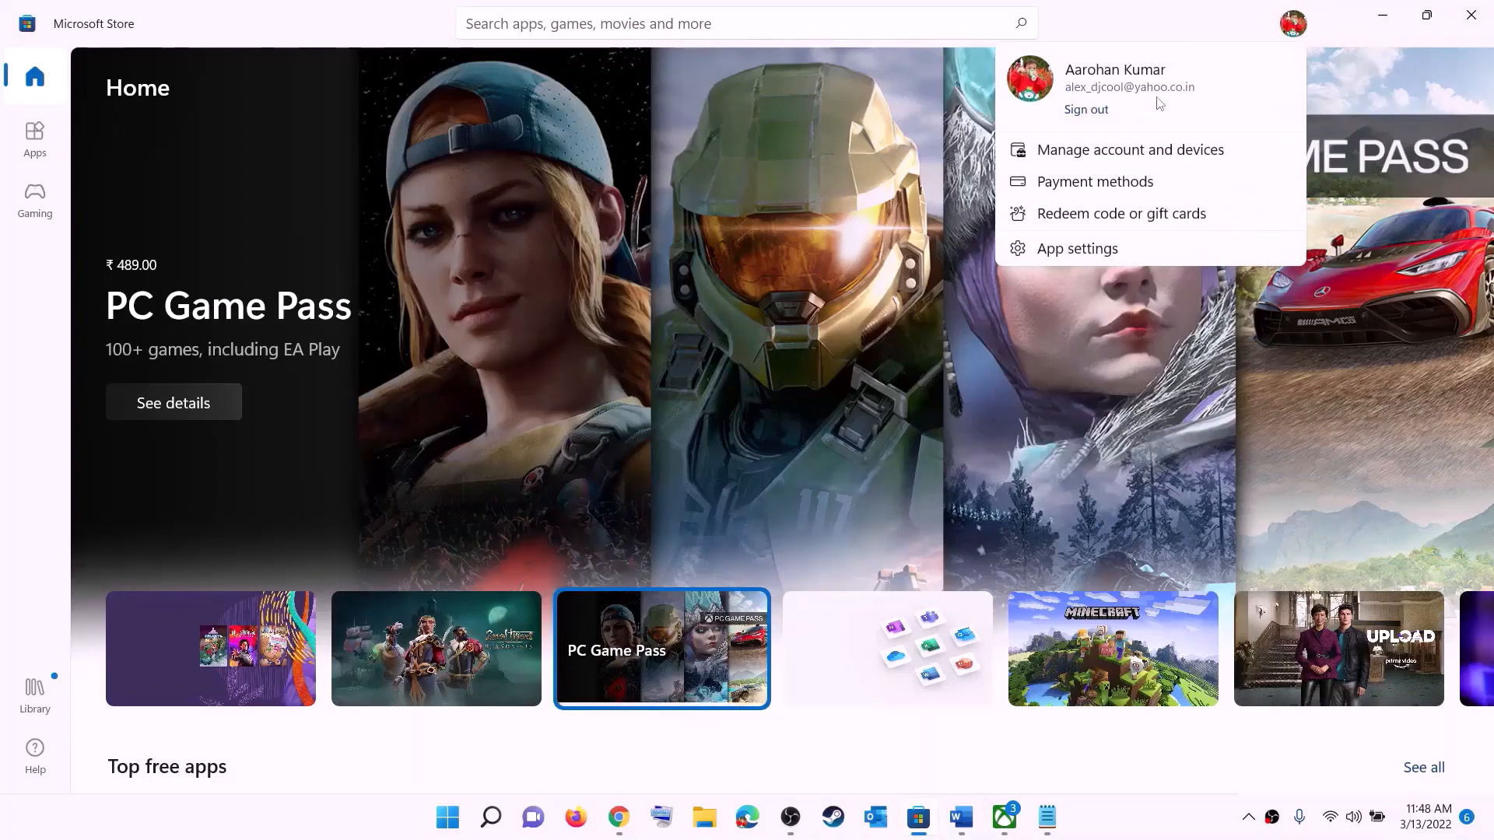
{"action": "left_click", "coordinate": [1087, 111]}
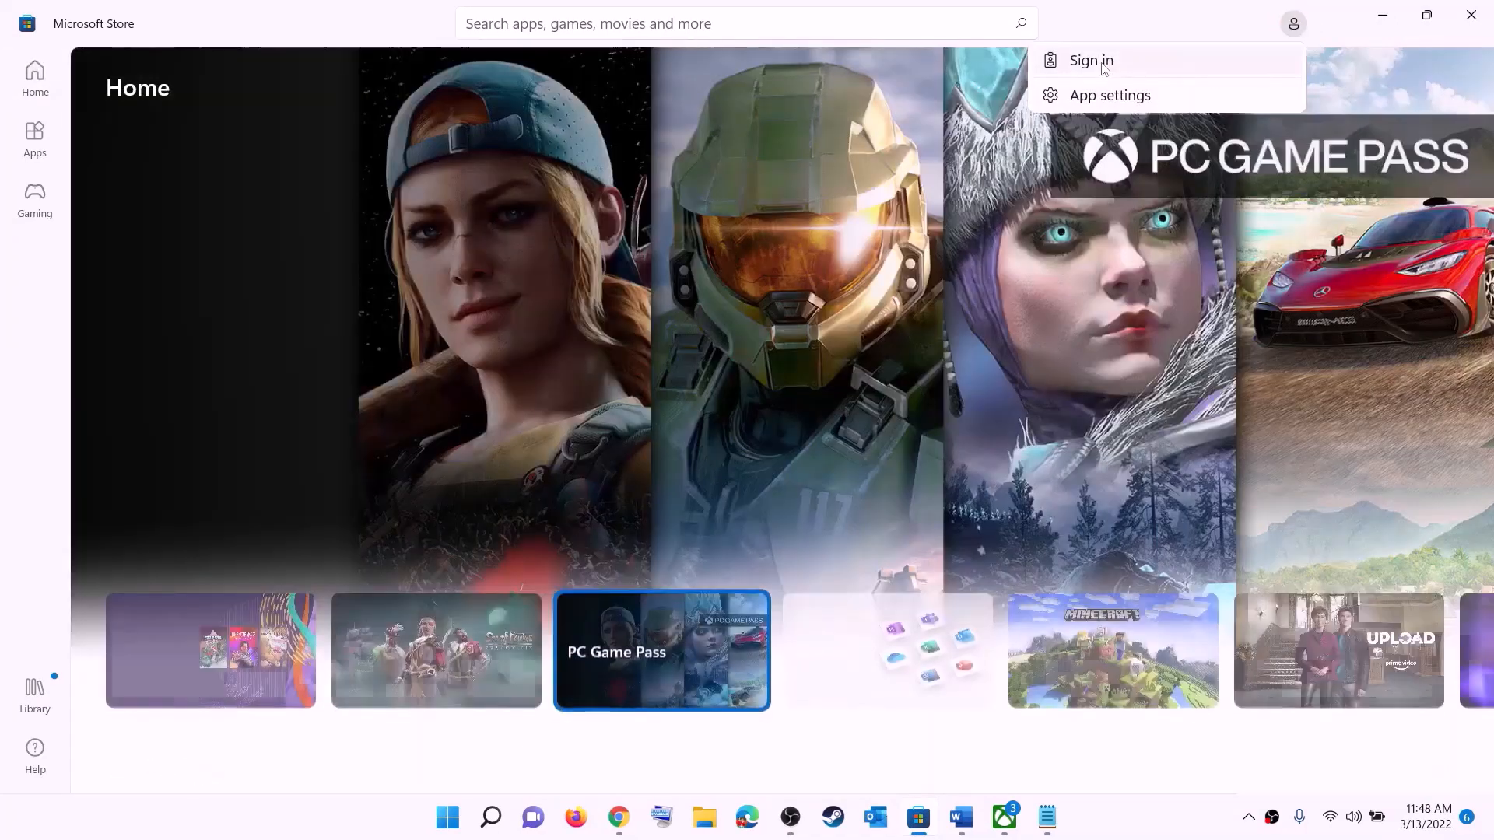
{"action": "left_click", "coordinate": [1385, 67]}
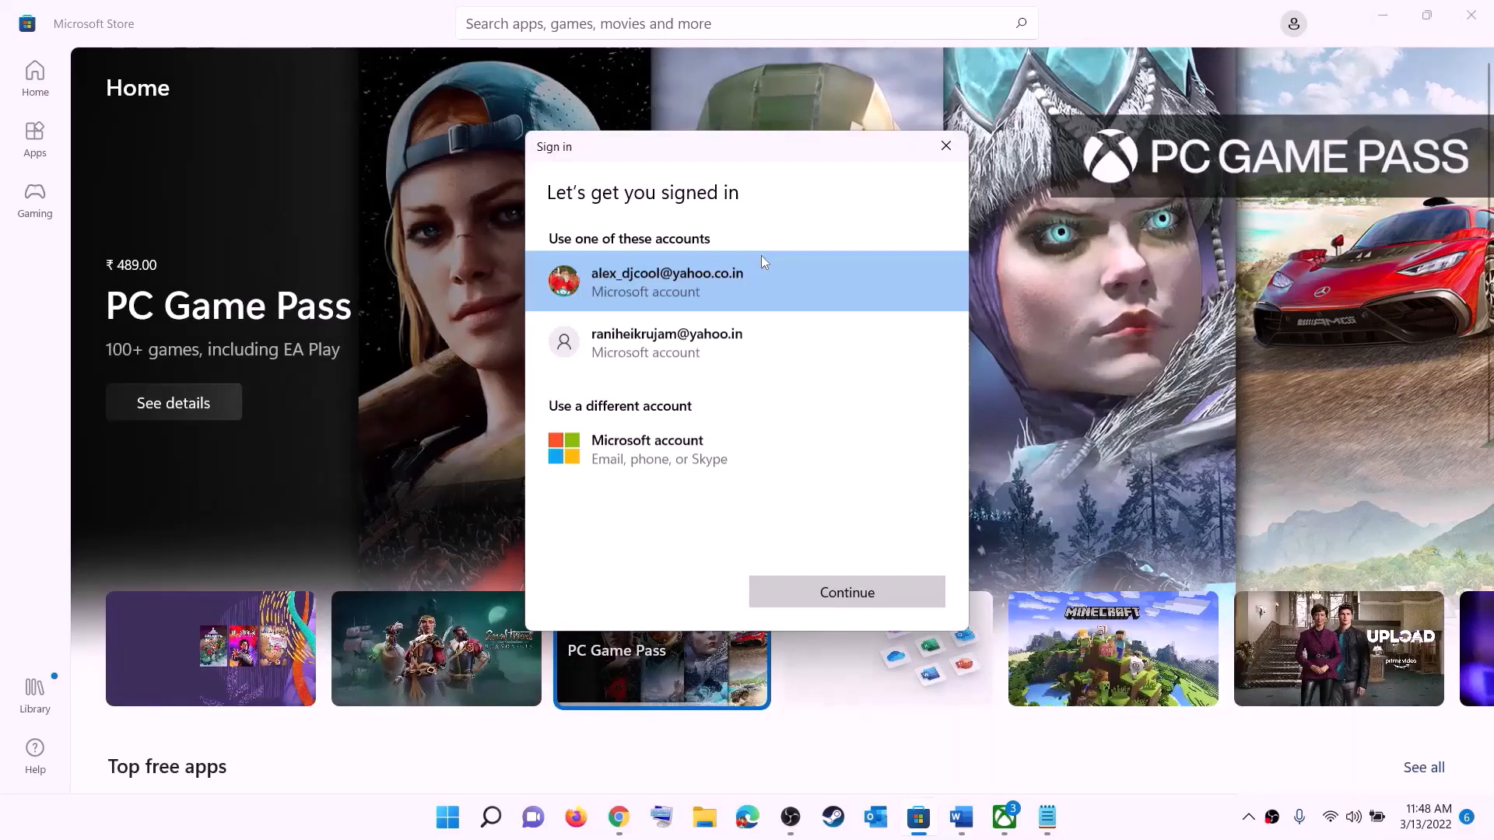
{"action": "left_click", "coordinate": [817, 595]}
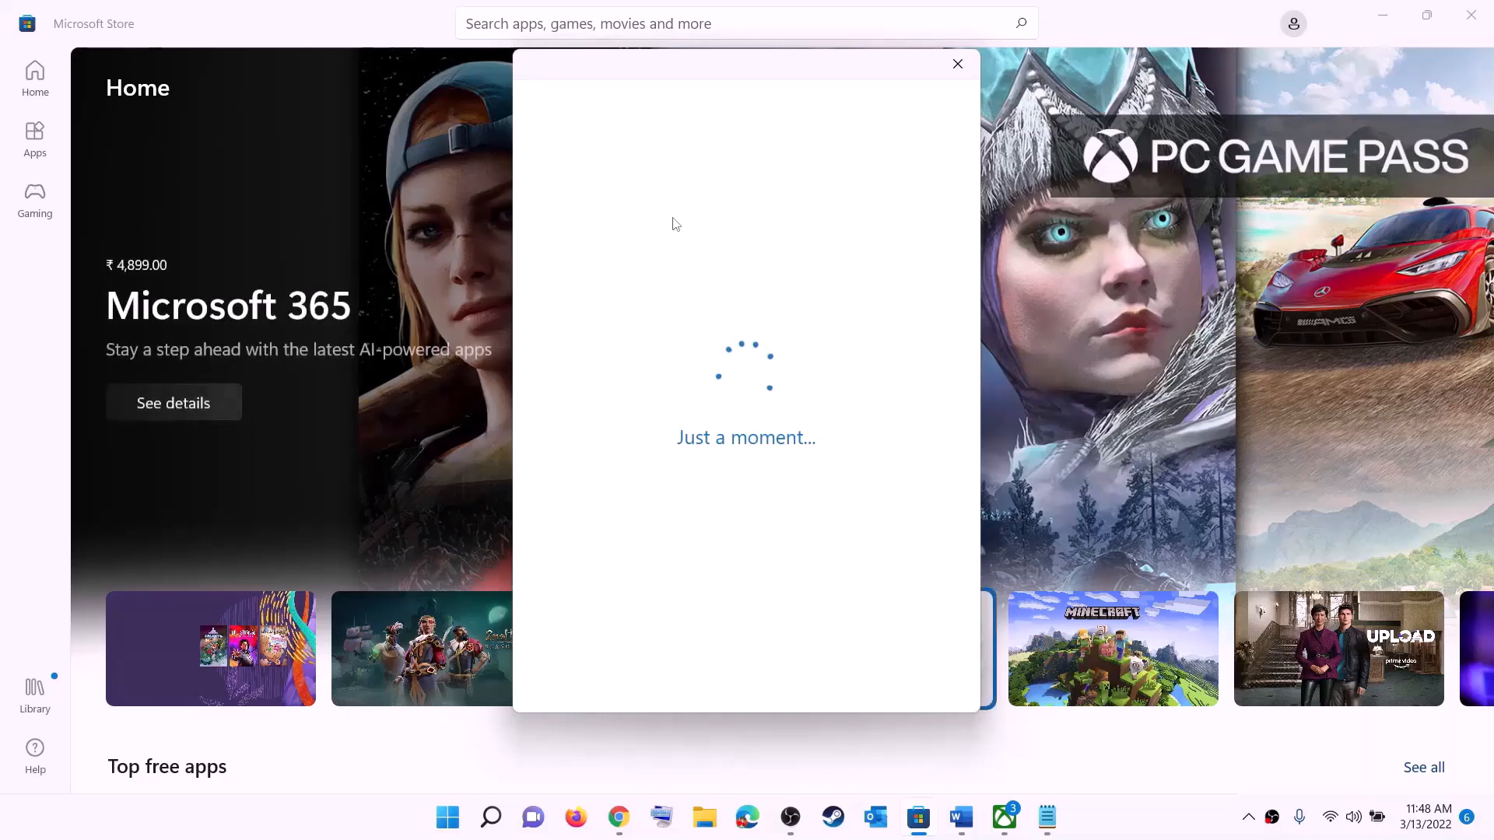
{"action": "type", "text": "1"}
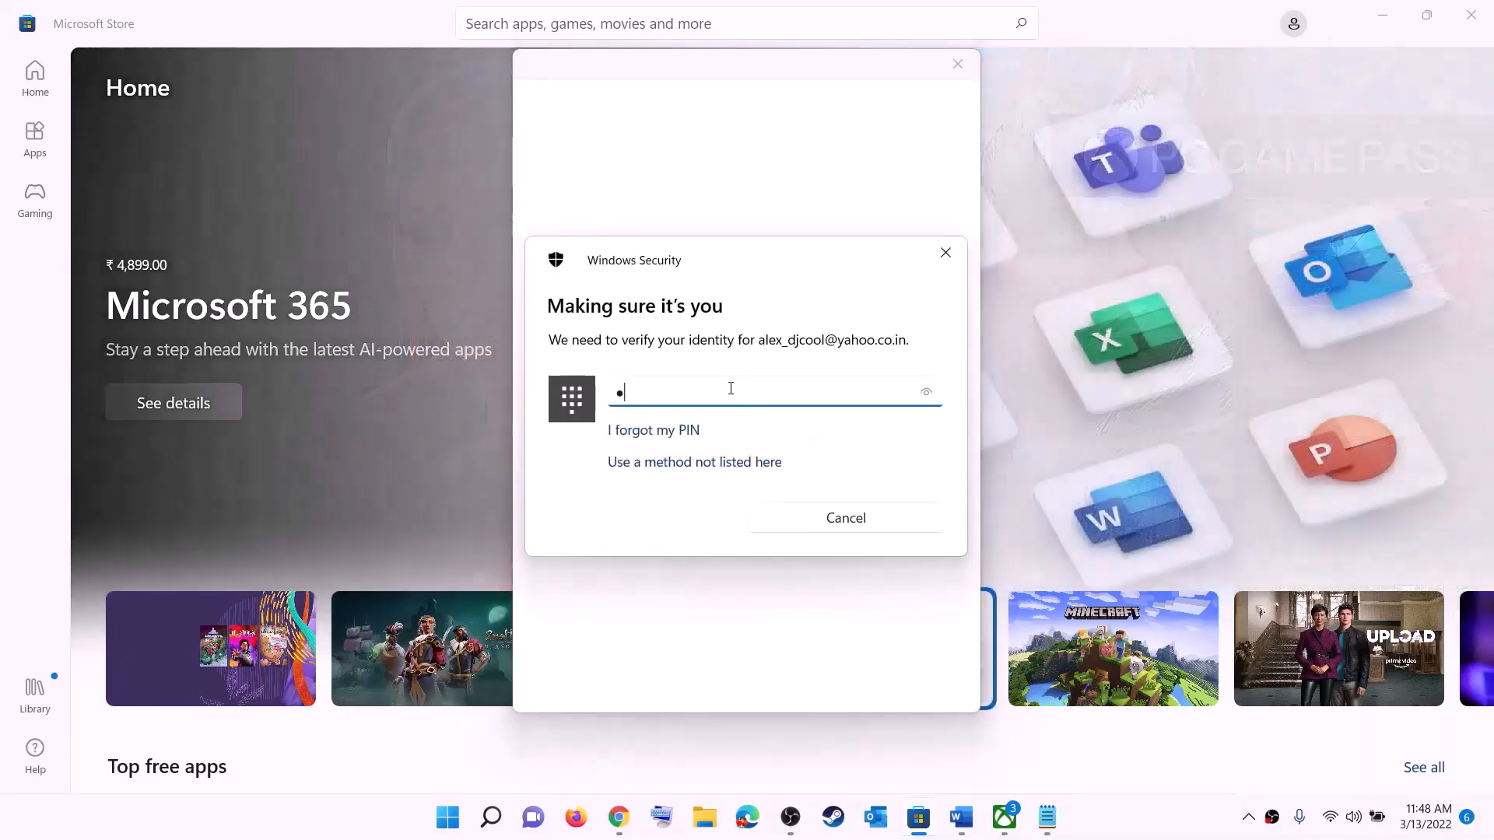
{"action": "type", "text": "234"}
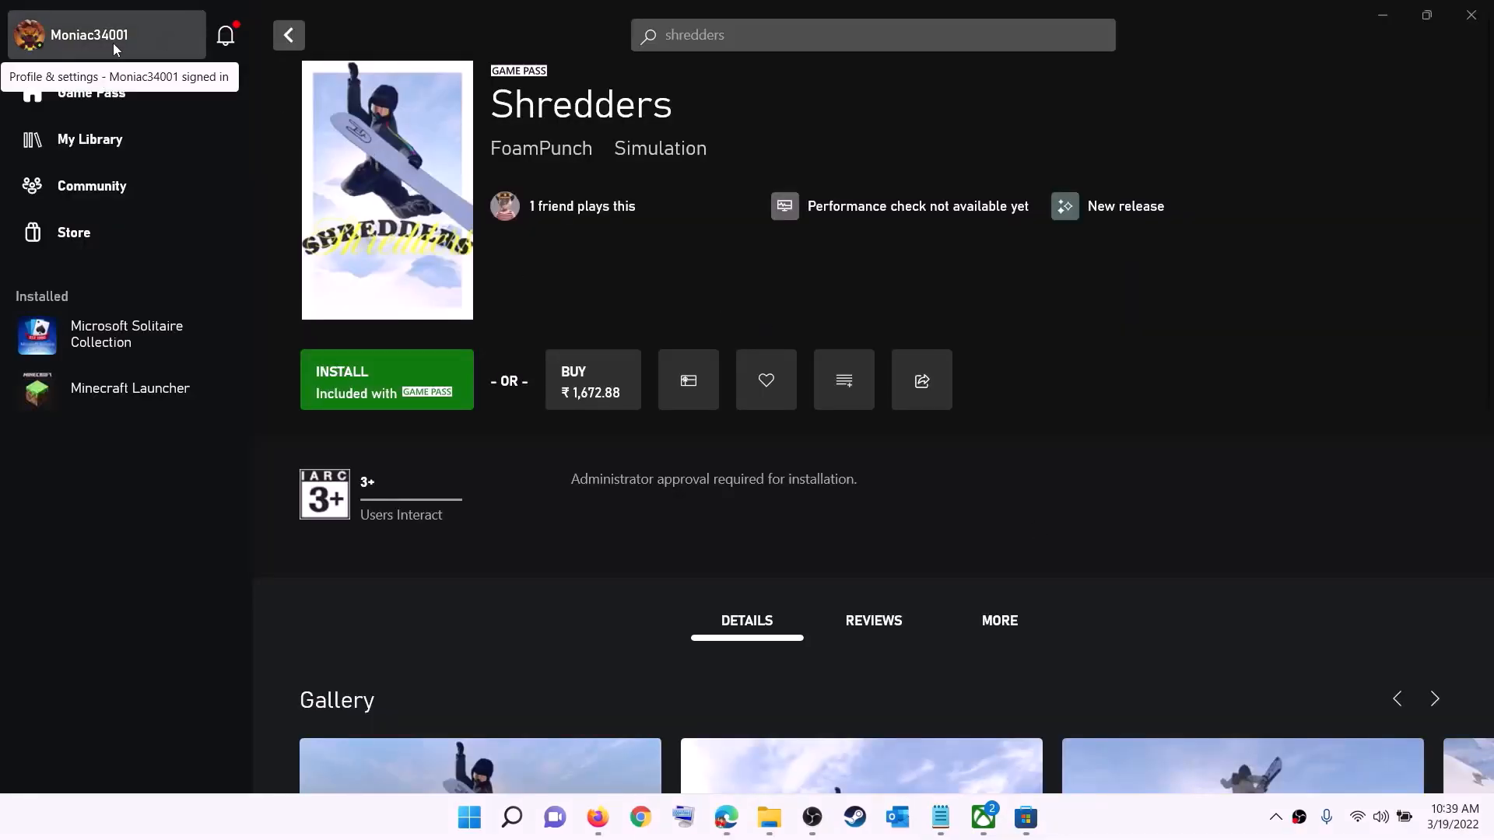
Sign out of the Xbox app profile, then choose Sign in from the profile menu
{"action": "left_click", "coordinate": [90, 41]}
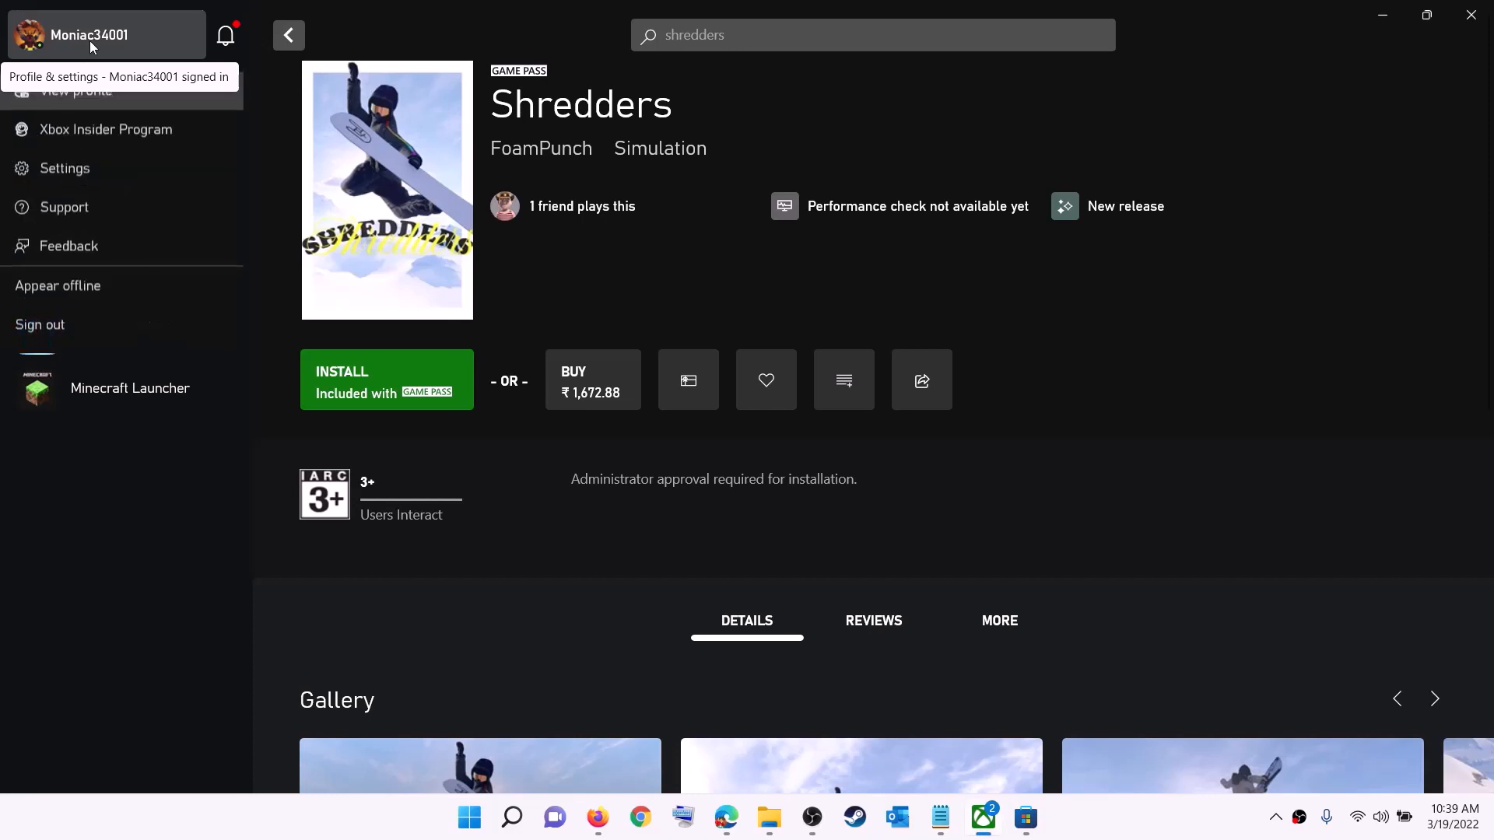
{"action": "left_click", "coordinate": [82, 330]}
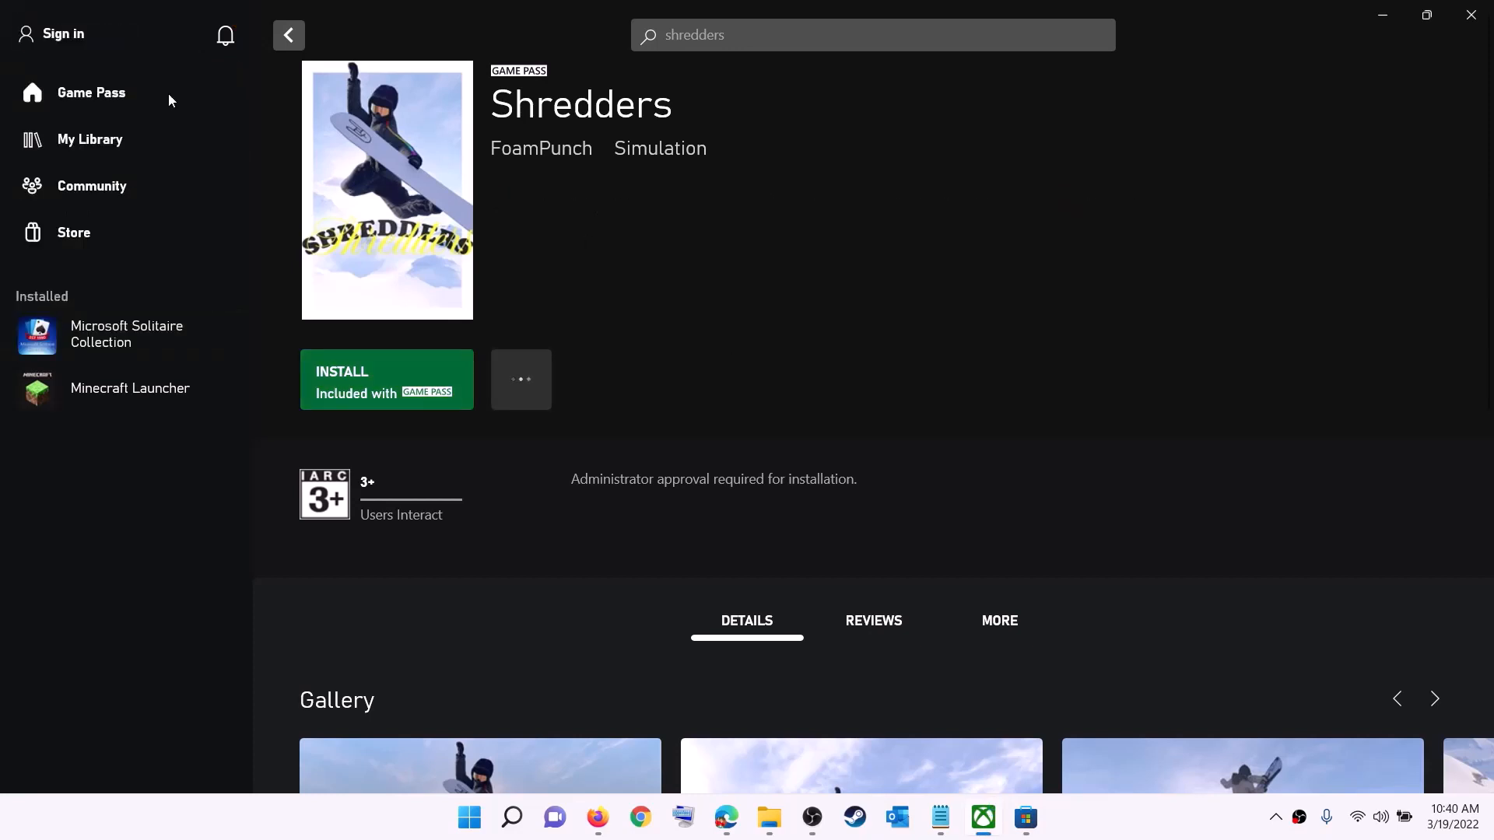
{"action": "left_click", "coordinate": [68, 35]}
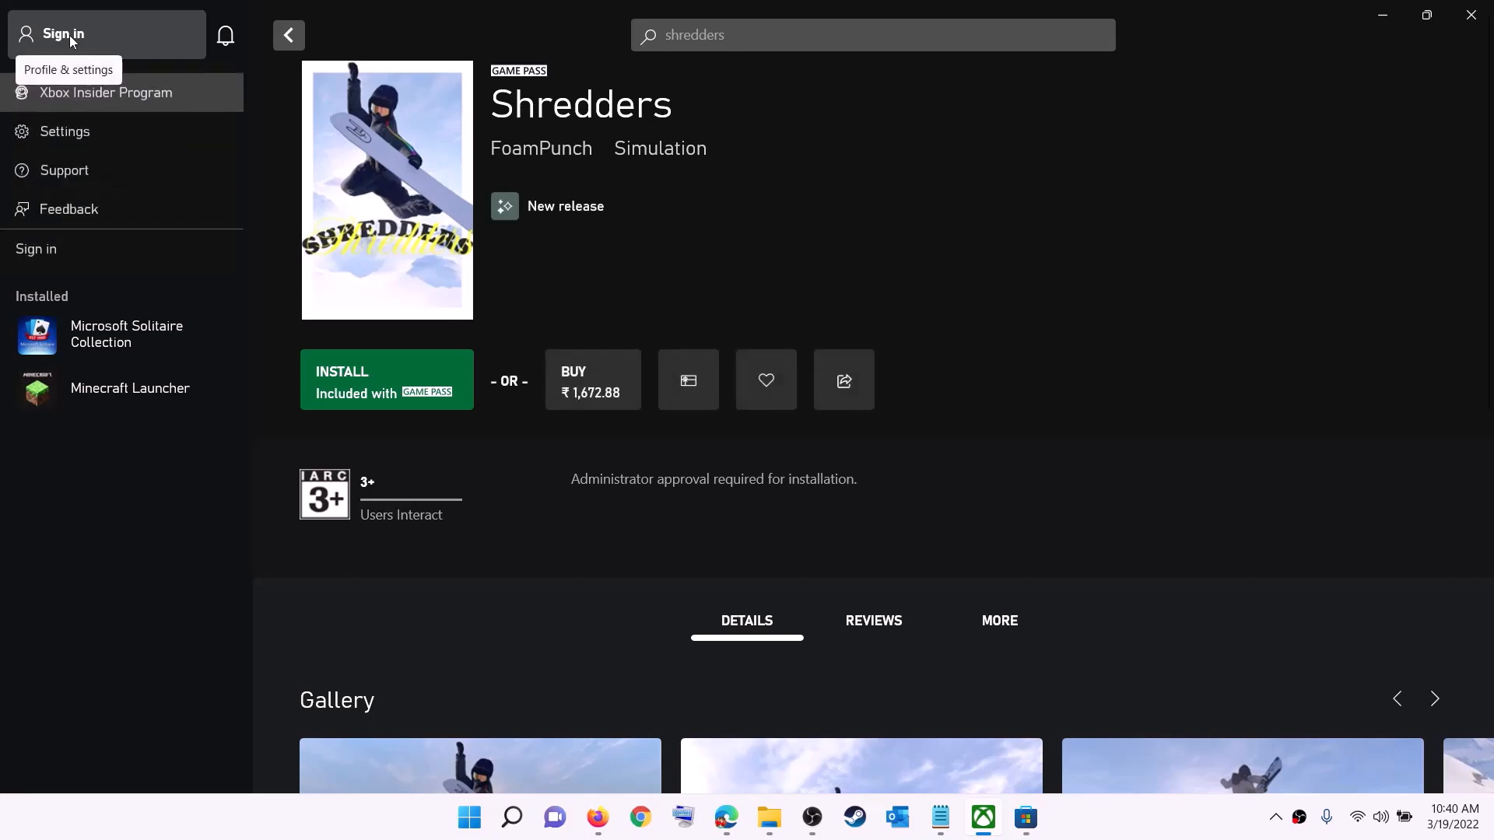
{"action": "left_click", "coordinate": [52, 250]}
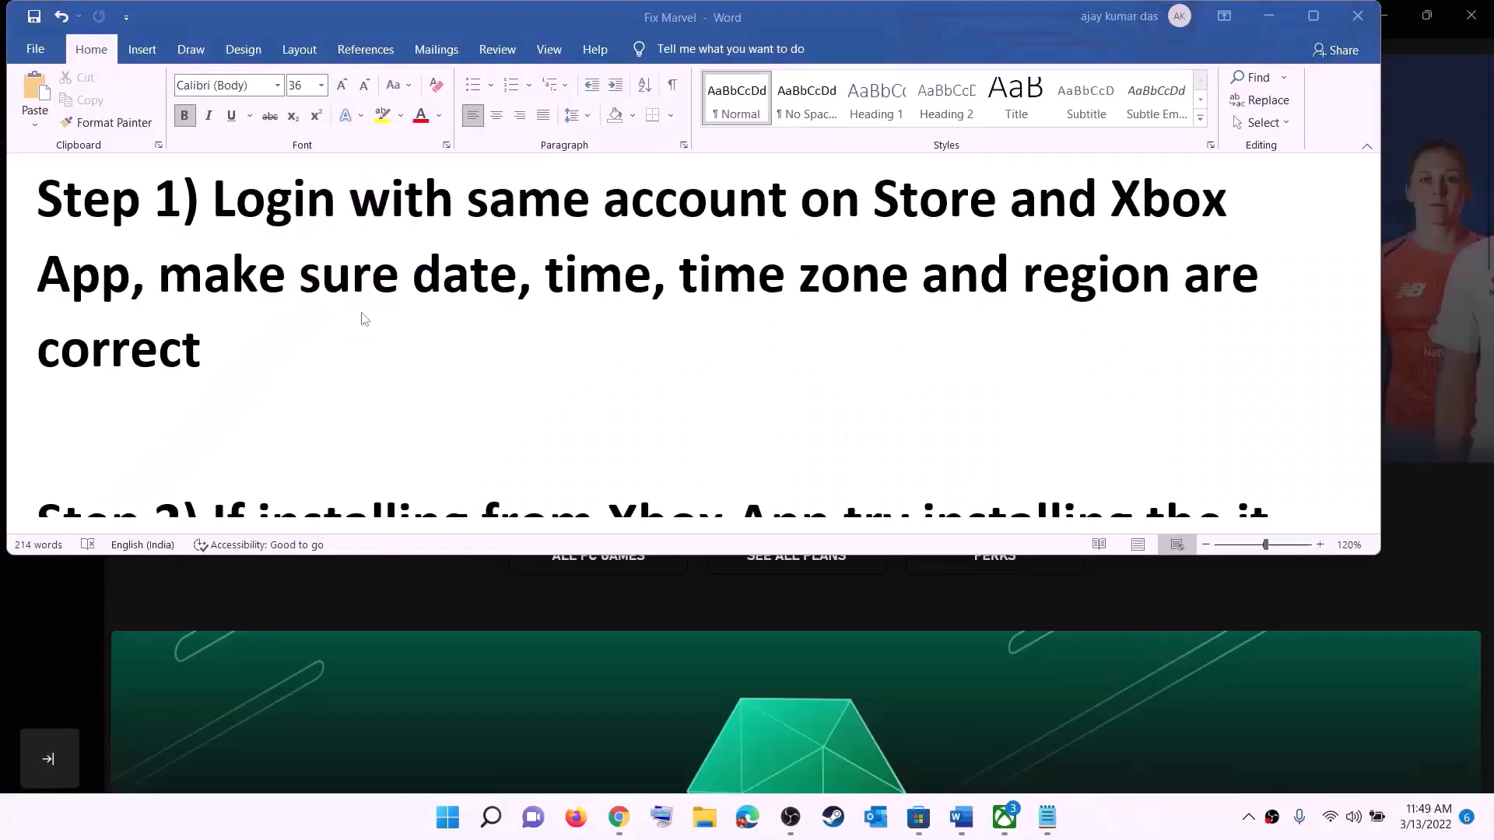
Highlight the guide's date, time, time zone and region advice, then open Date & time settings
{"action": "left_click", "coordinate": [241, 289]}
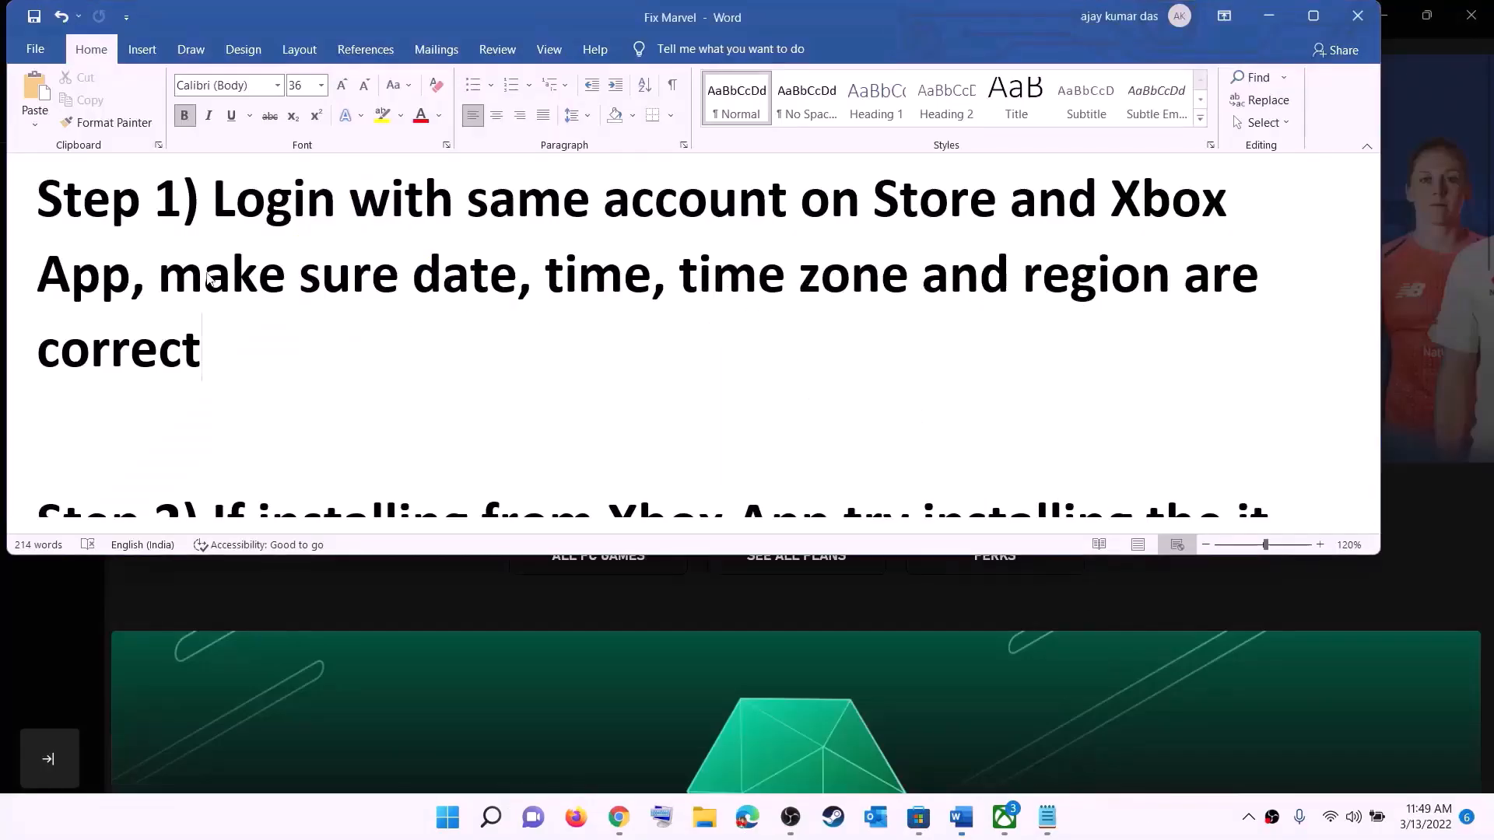
{"action": "left_click_drag", "start_coordinate": [253, 277], "coordinate": [1136, 319]}
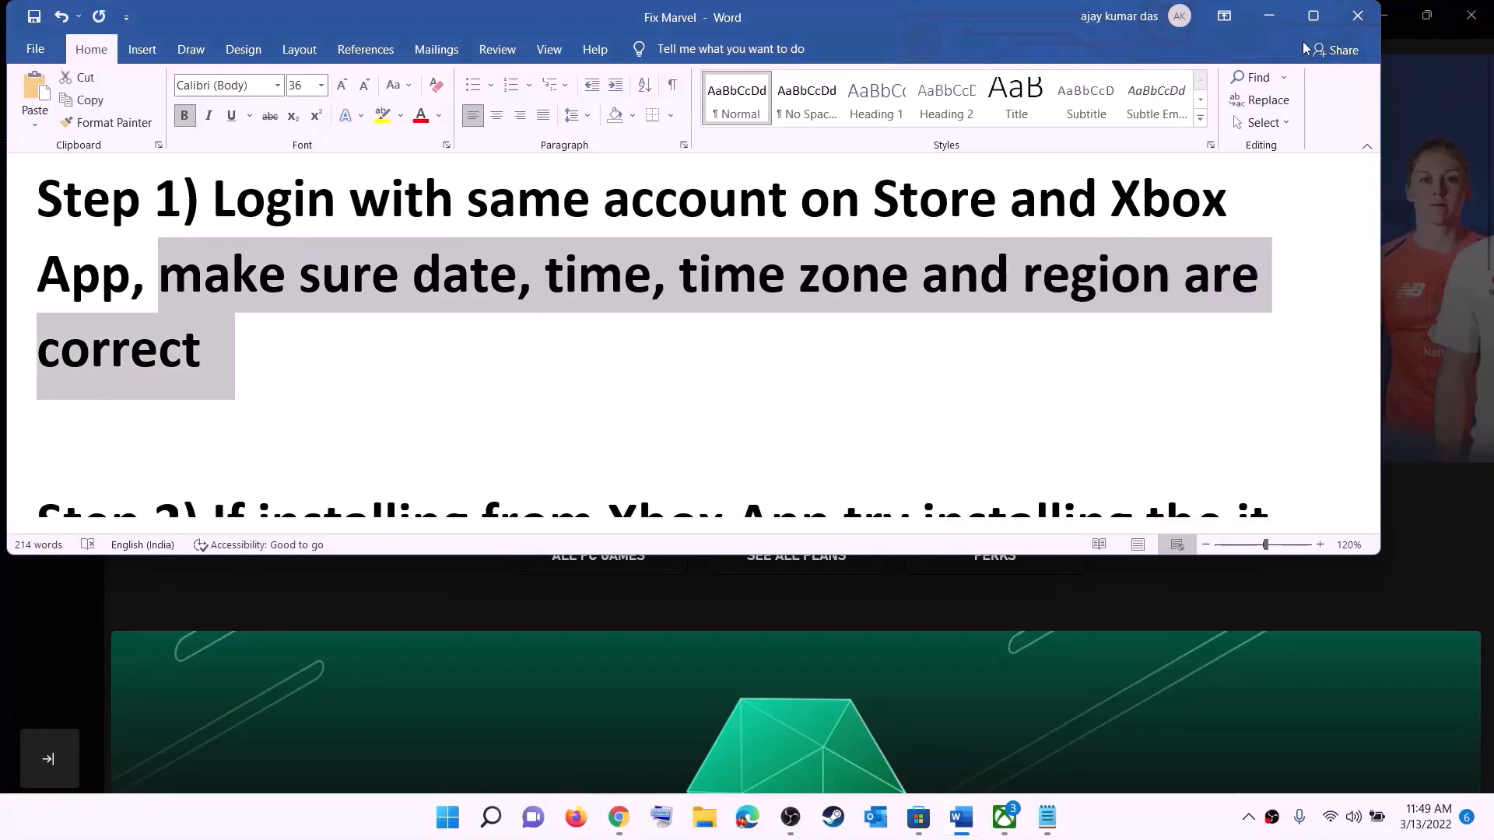
{"action": "left_click", "coordinate": [1269, 15]}
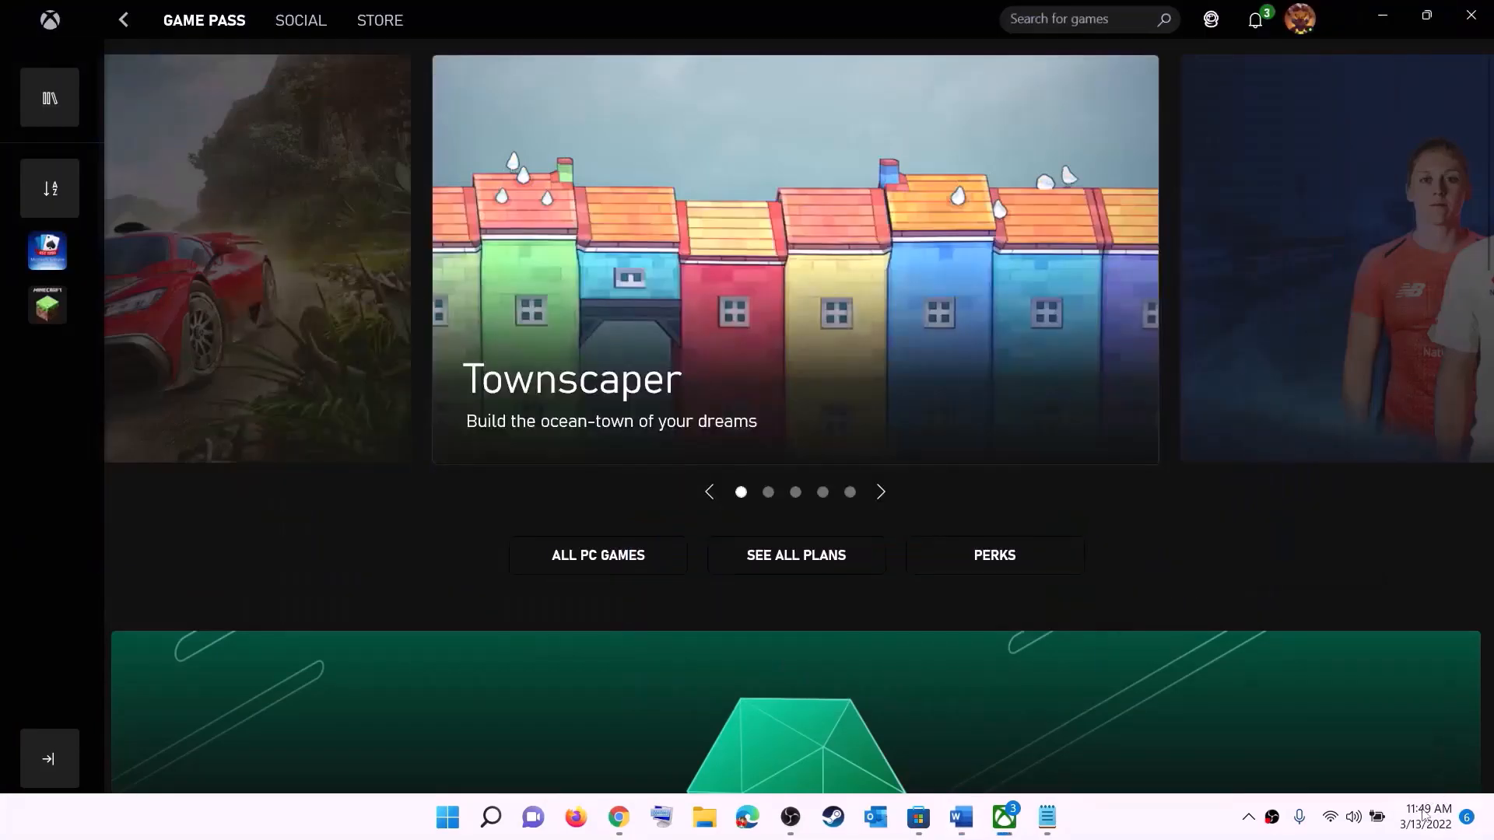
{"action": "right_click", "coordinate": [1420, 831]}
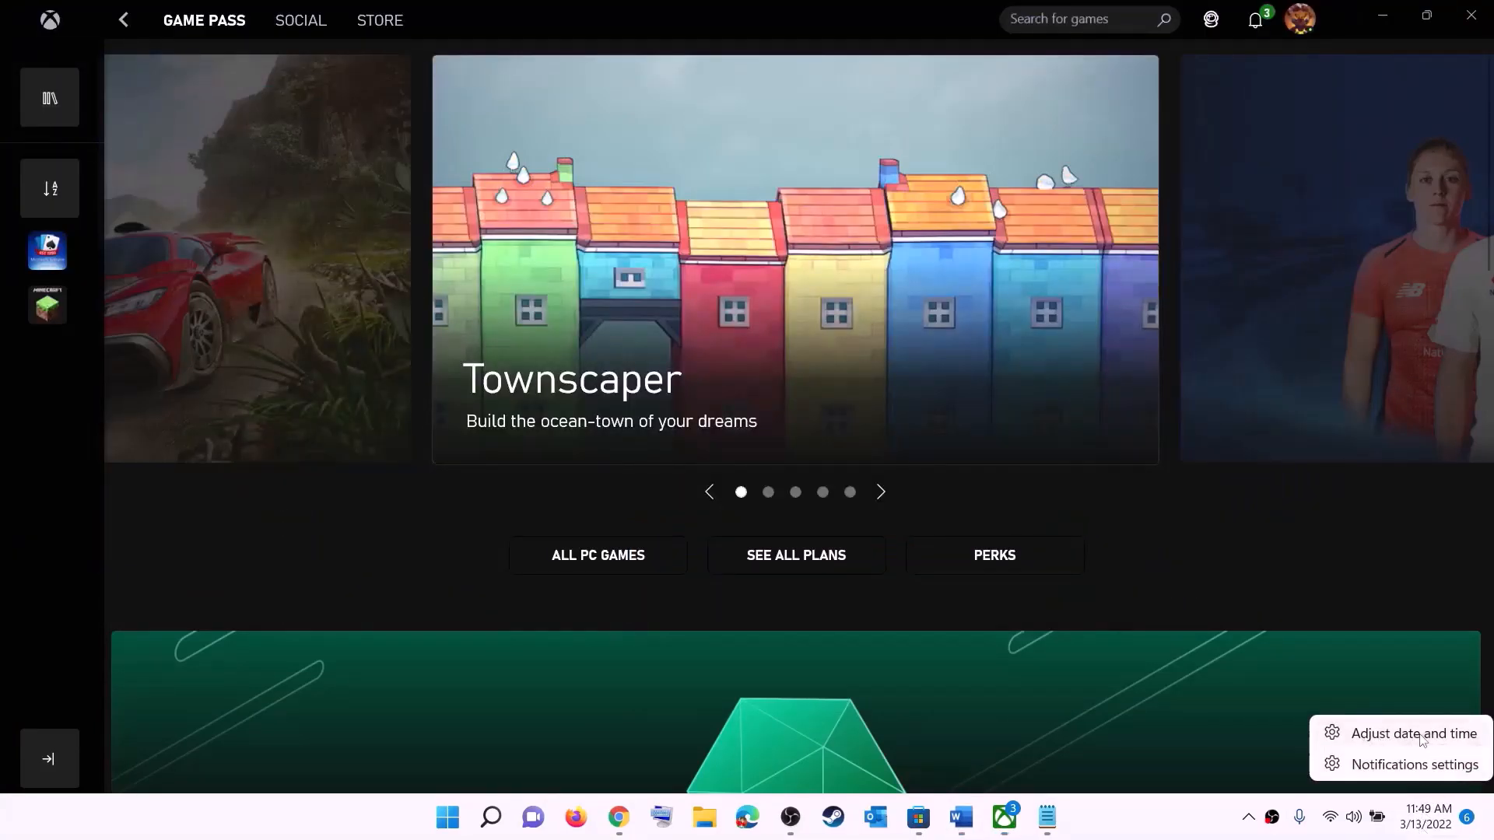
{"action": "left_click", "coordinate": [1414, 734]}
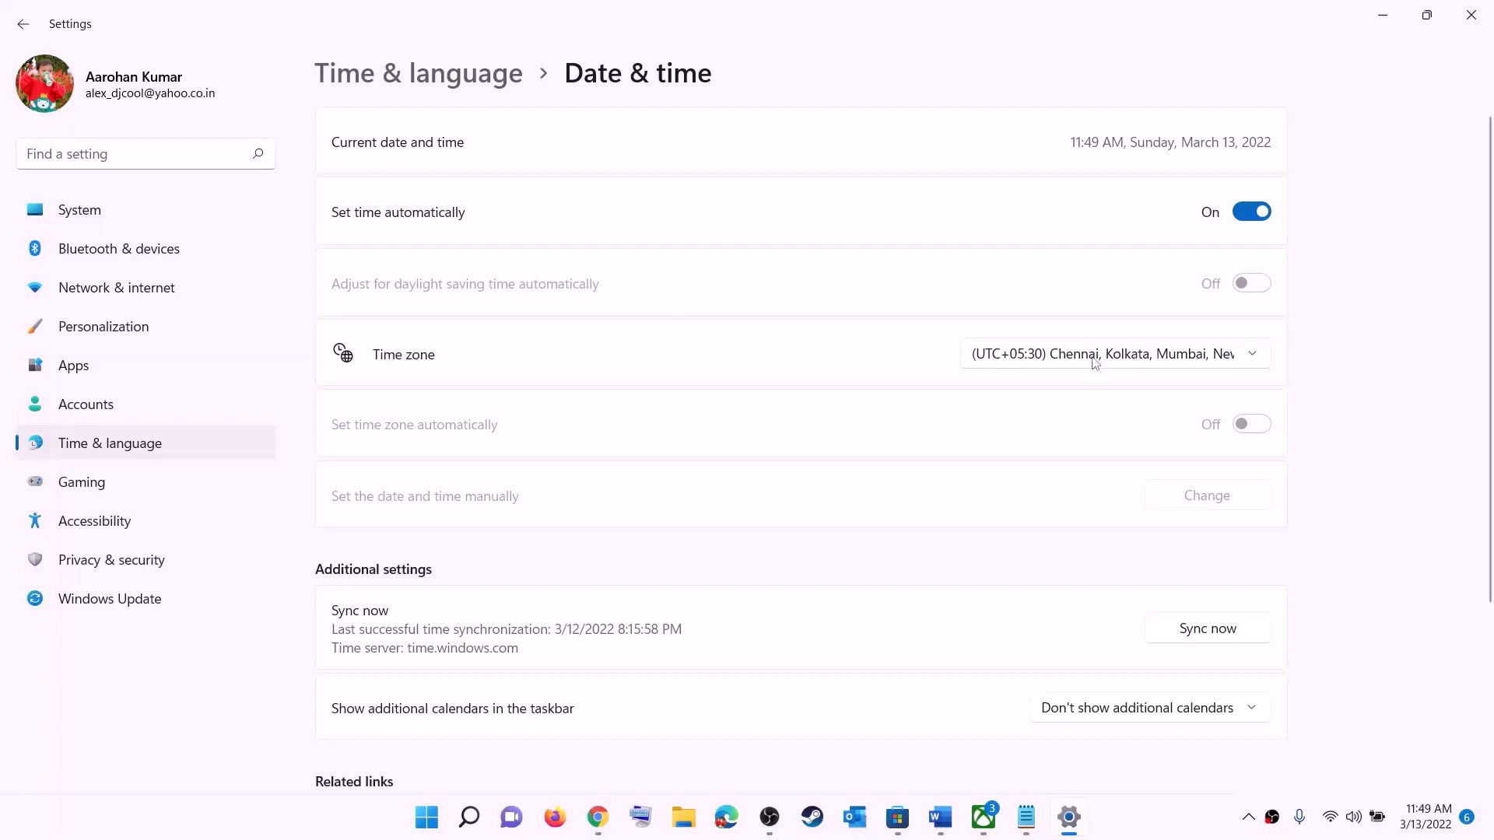
Keep the UTC+05:30 time zone and sync the clock with the time server
{"action": "left_click", "coordinate": [1095, 362]}
{"action": "left_click", "coordinate": [1138, 360]}
{"action": "left_click", "coordinate": [1227, 634]}
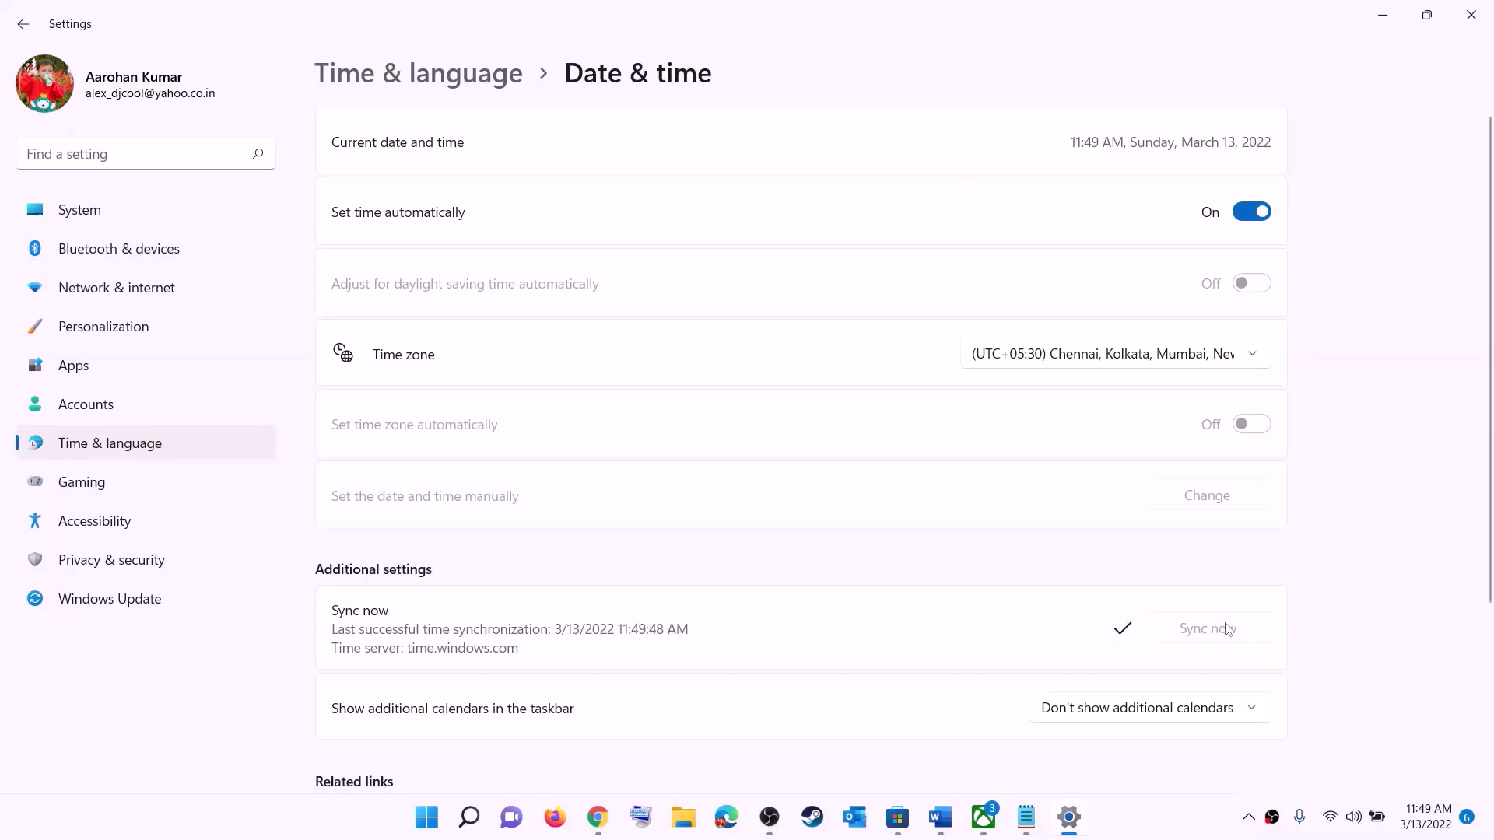
Confirm India as the country or region in Language & region, then close Settings
{"action": "left_click", "coordinate": [113, 443]}
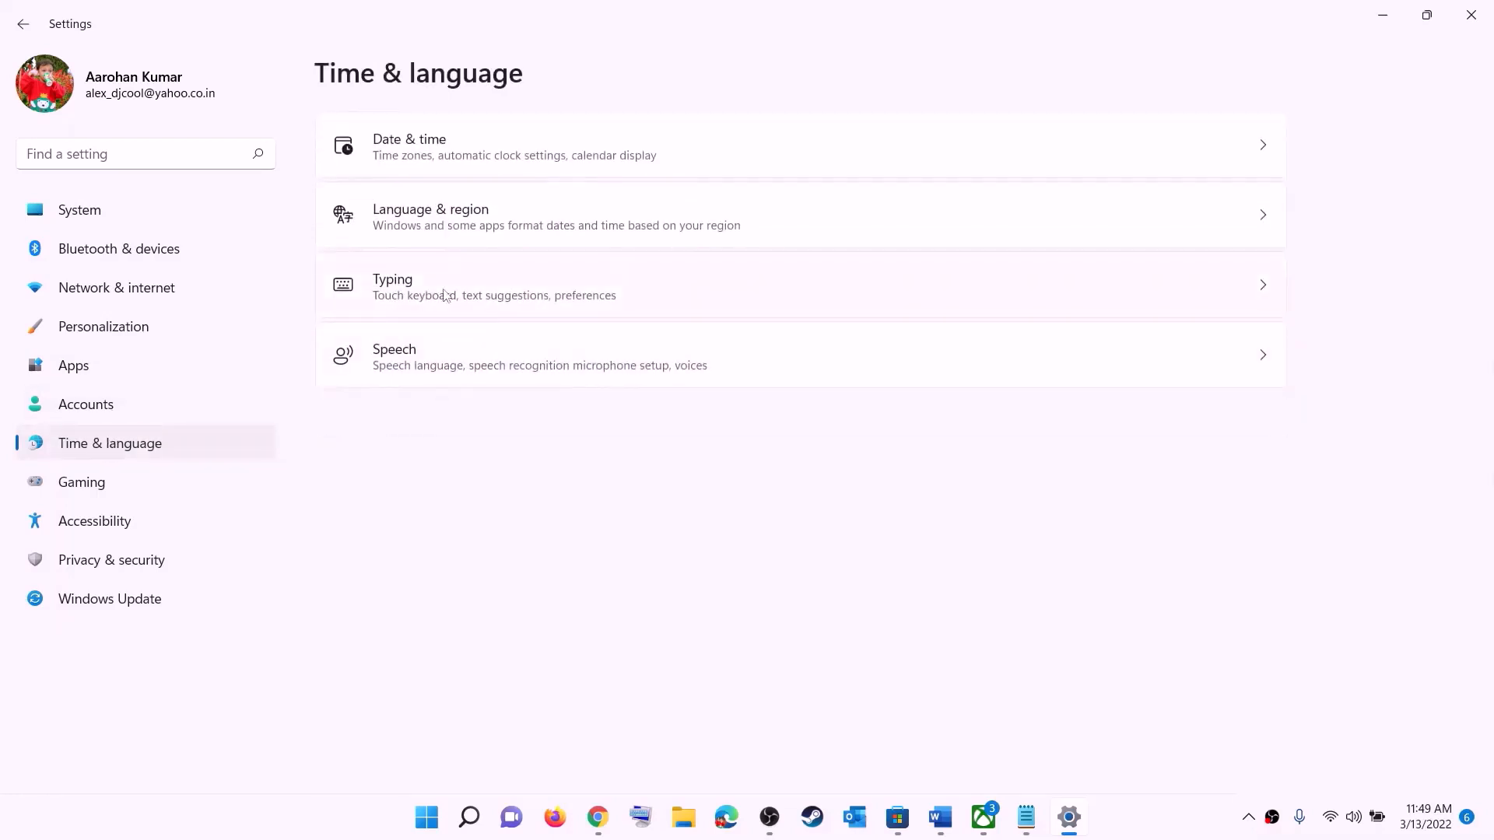
{"action": "left_click", "coordinate": [425, 225]}
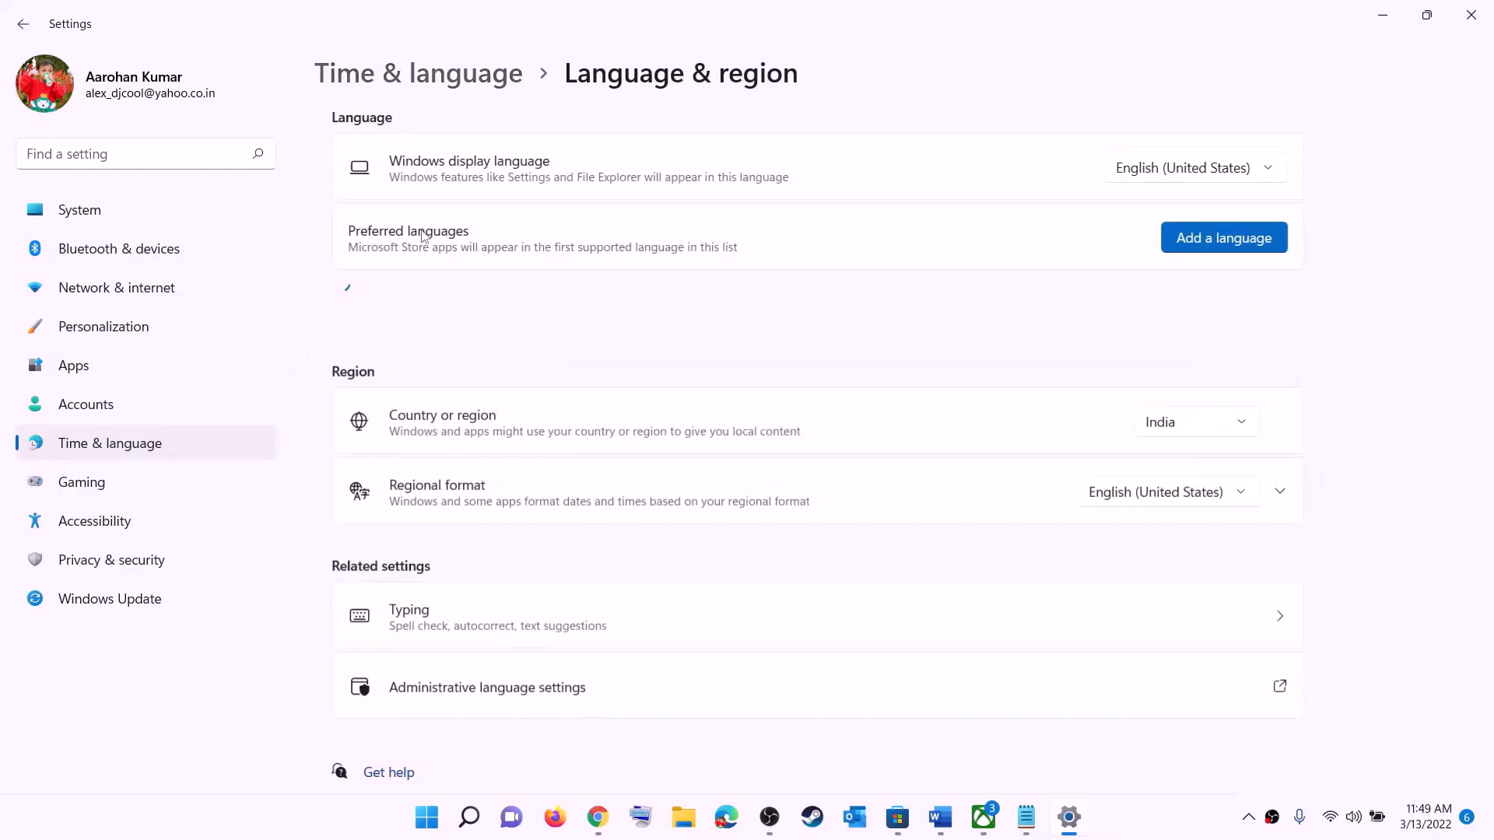
{"action": "left_click", "coordinate": [1216, 440]}
{"action": "left_click", "coordinate": [1448, 249]}
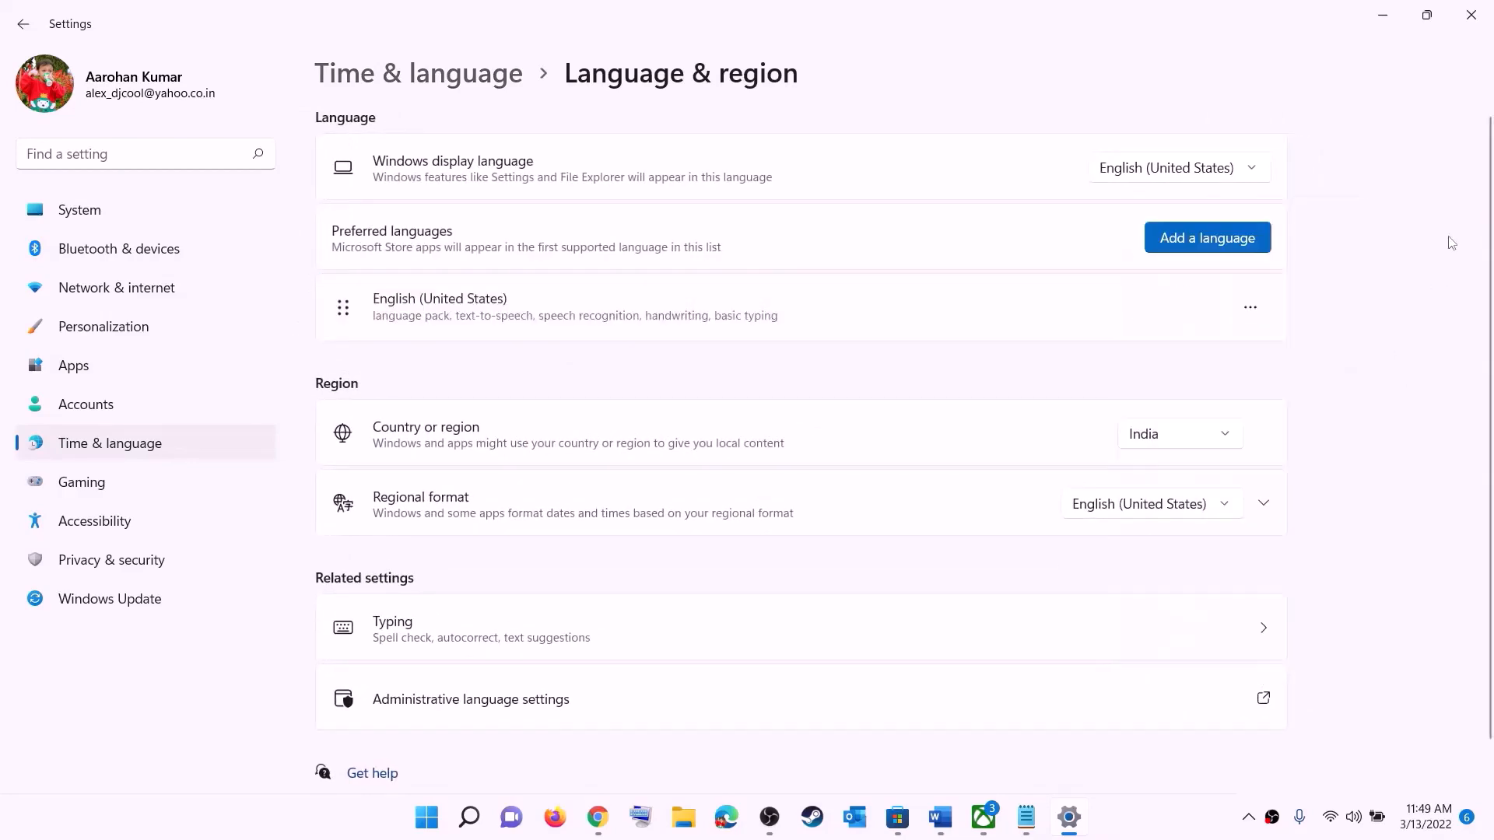
{"action": "left_click", "coordinate": [1471, 15]}
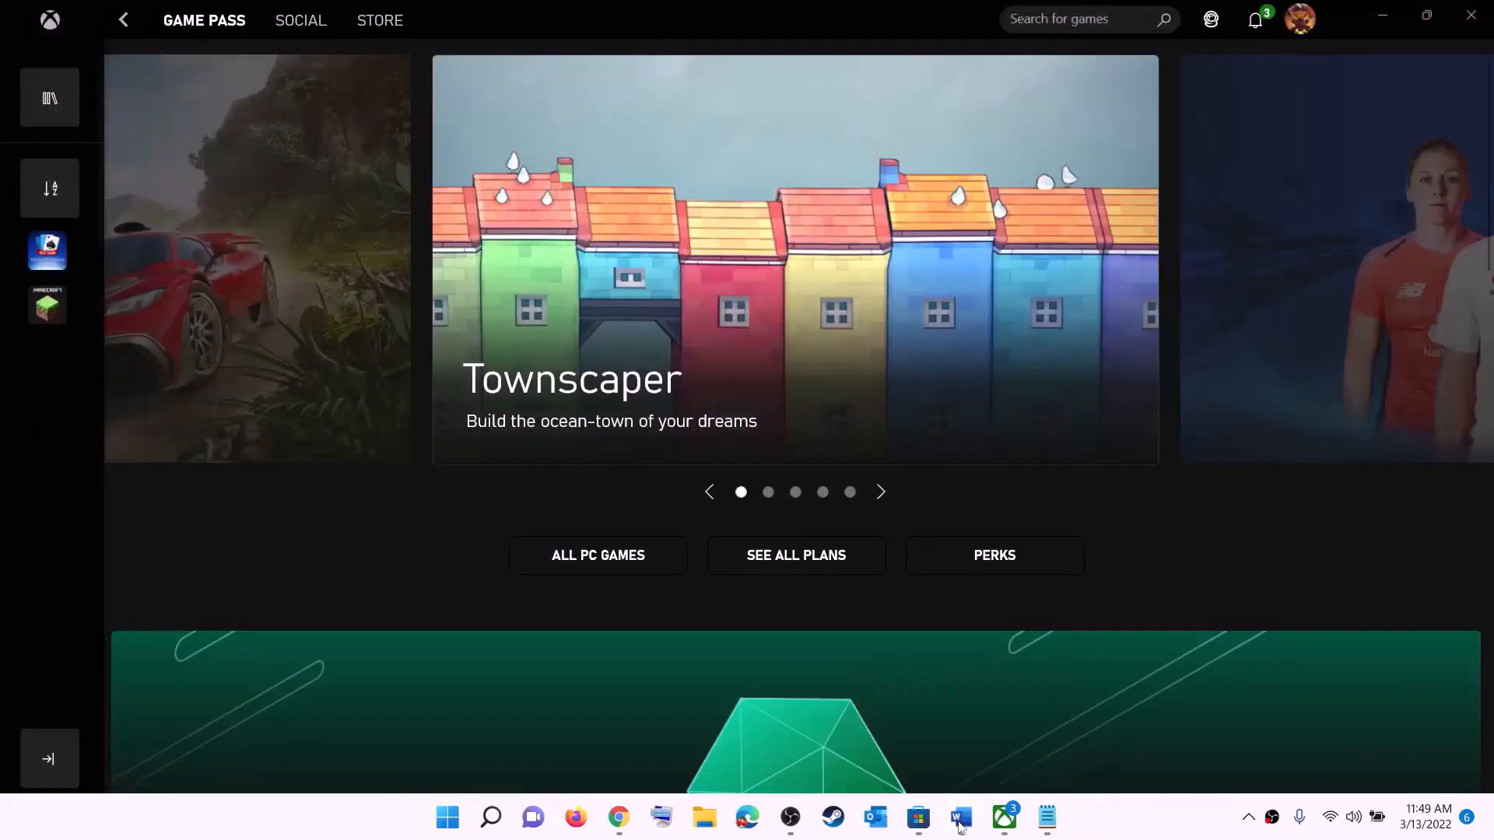
Highlight Step 2's advice to install from the Microsoft Store library, then switch to the Store
{"action": "left_click", "coordinate": [961, 817]}
{"action": "scroll", "coordinate": [310, 341], "scroll_direction": "down", "scroll_amount": 2}
{"action": "scroll", "coordinate": [310, 341], "scroll_direction": "down", "scroll_amount": 1}
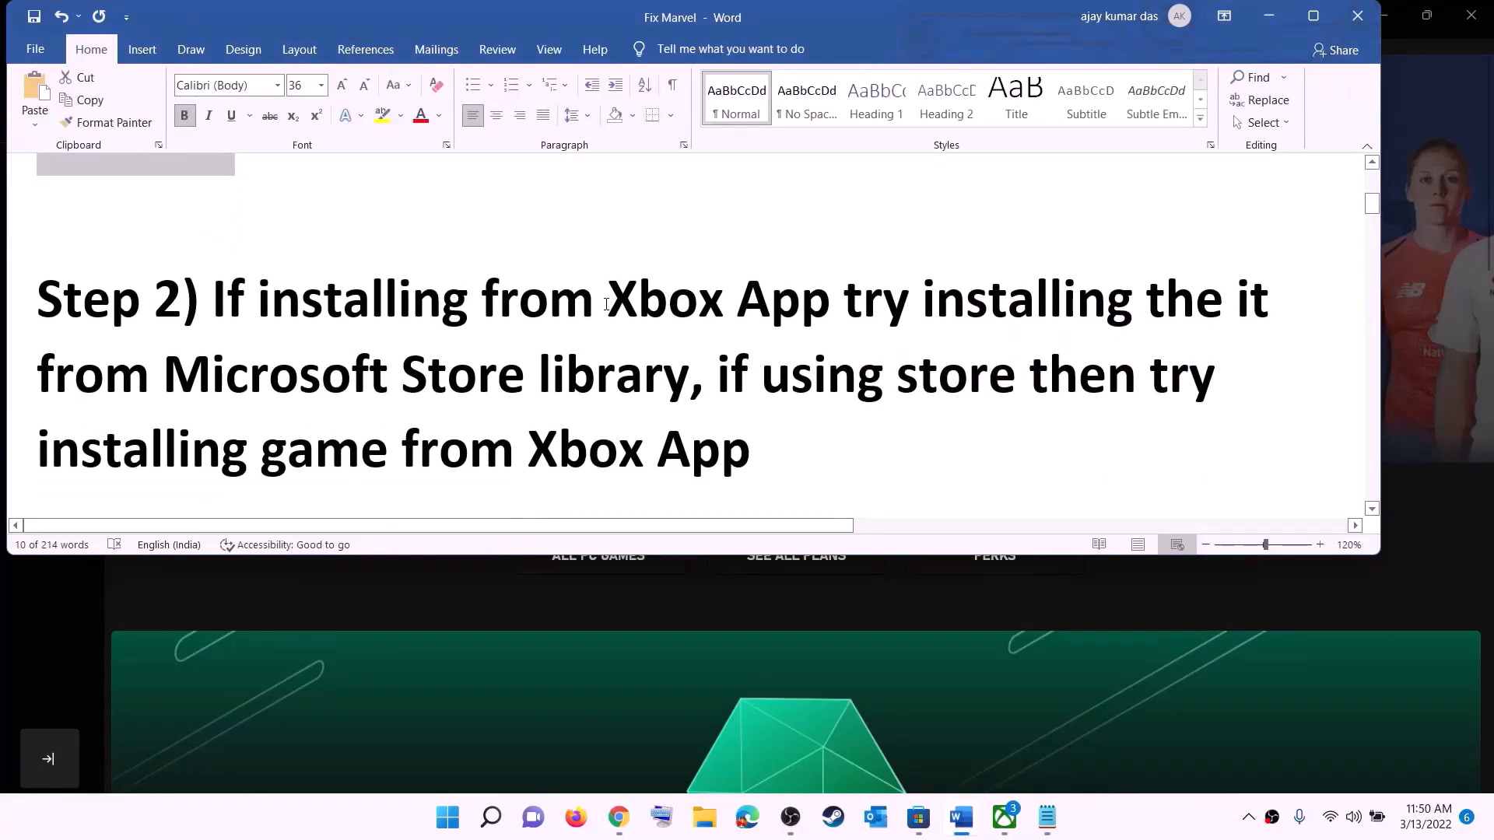
{"action": "left_click_drag", "start_coordinate": [612, 297], "coordinate": [1132, 317]}
{"action": "left_click_drag", "start_coordinate": [556, 319], "coordinate": [689, 381]}
{"action": "left_click", "coordinate": [917, 823]}
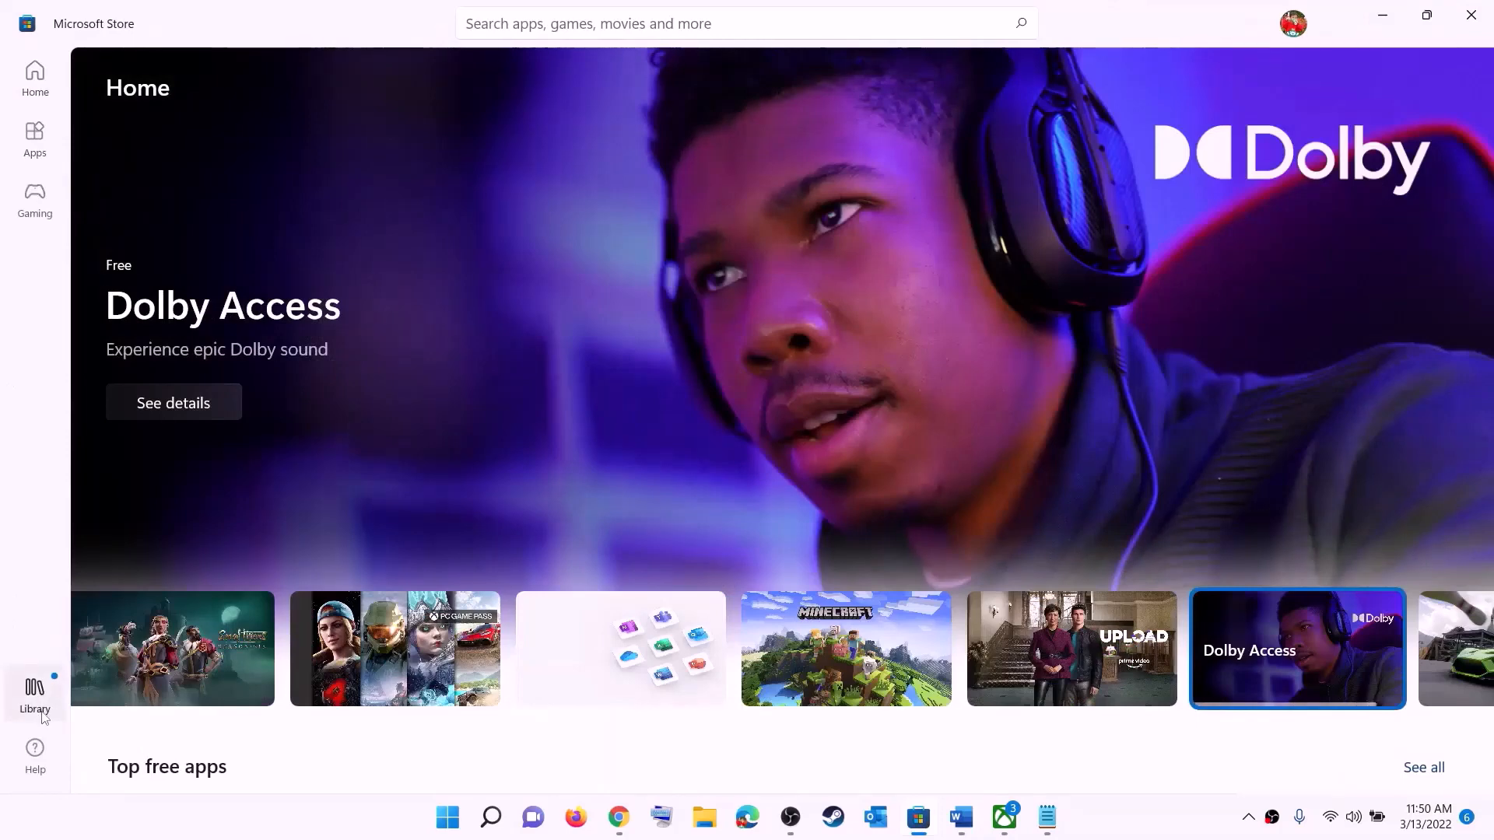
Browse the Store Library's list of 33 pending updates and downloads
{"action": "left_click", "coordinate": [35, 694]}
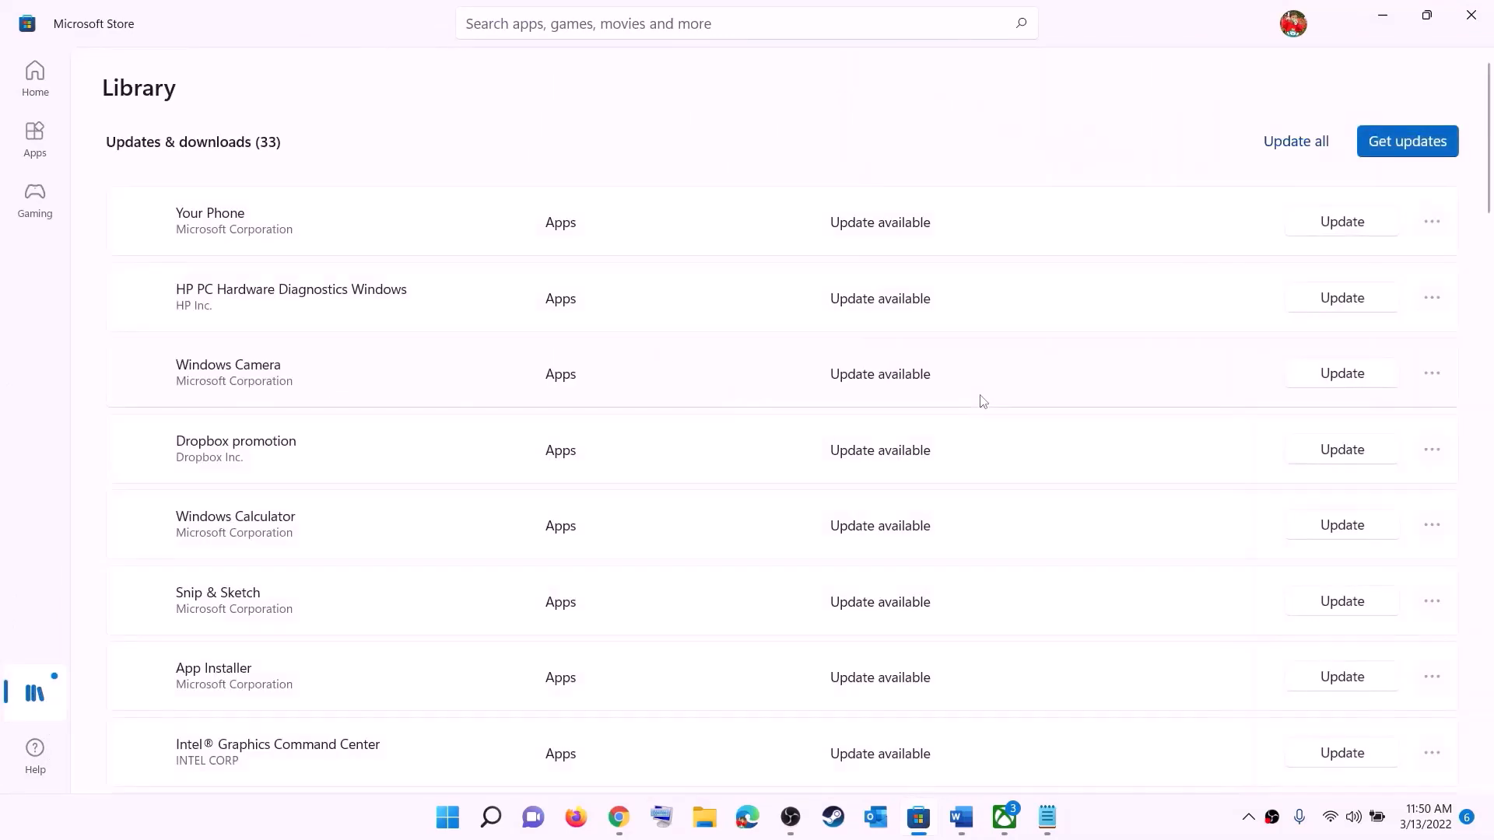
{"action": "scroll", "coordinate": [1022, 488], "scroll_direction": "down", "scroll_amount": 2}
{"action": "scroll", "coordinate": [894, 558], "scroll_direction": "down", "scroll_amount": 8}
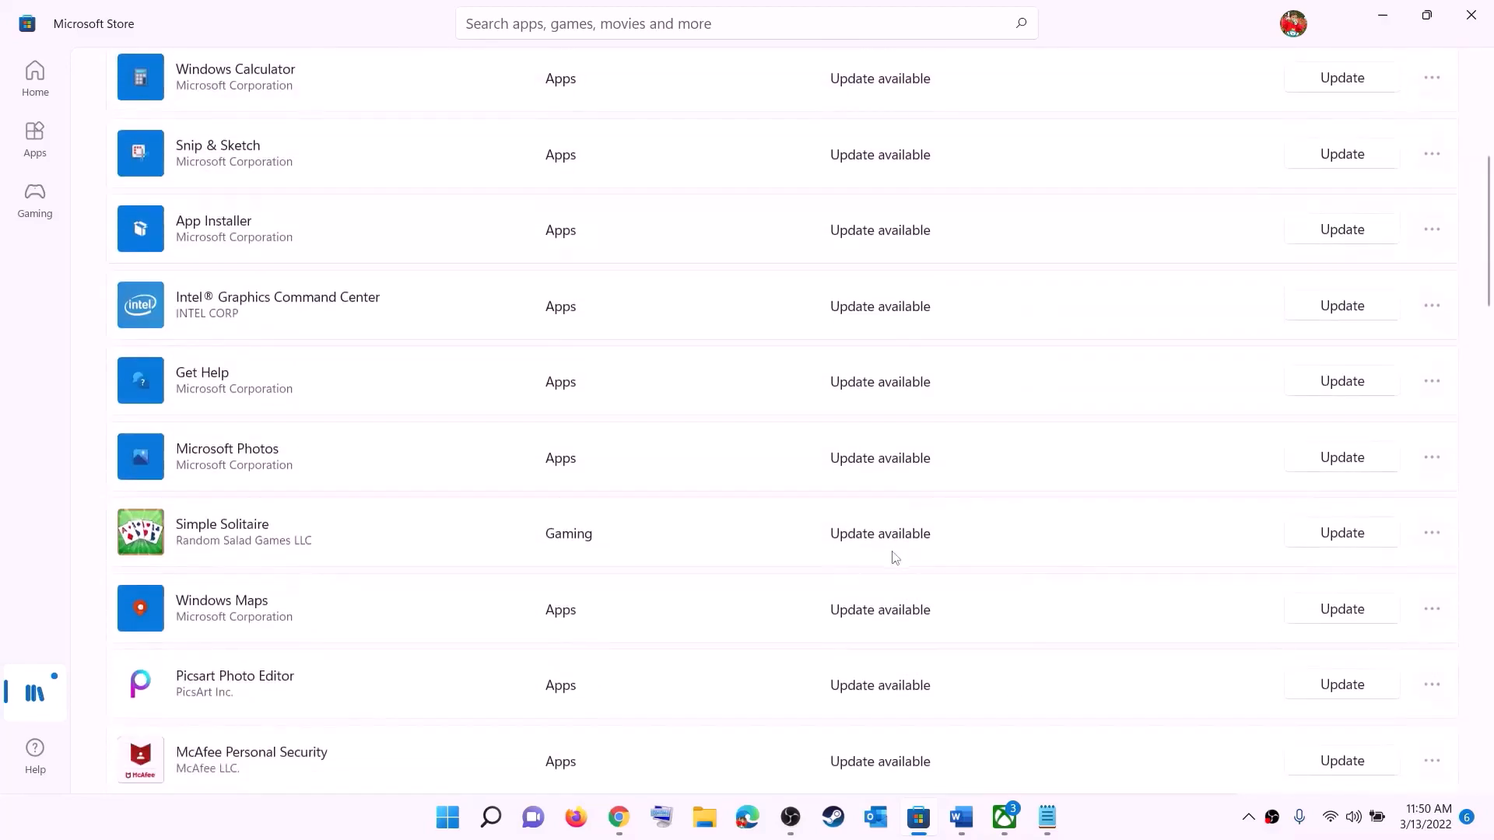
{"action": "scroll", "coordinate": [894, 620], "scroll_direction": "up", "scroll_amount": 10}
{"action": "scroll", "coordinate": [907, 522], "scroll_direction": "down", "scroll_amount": 15}
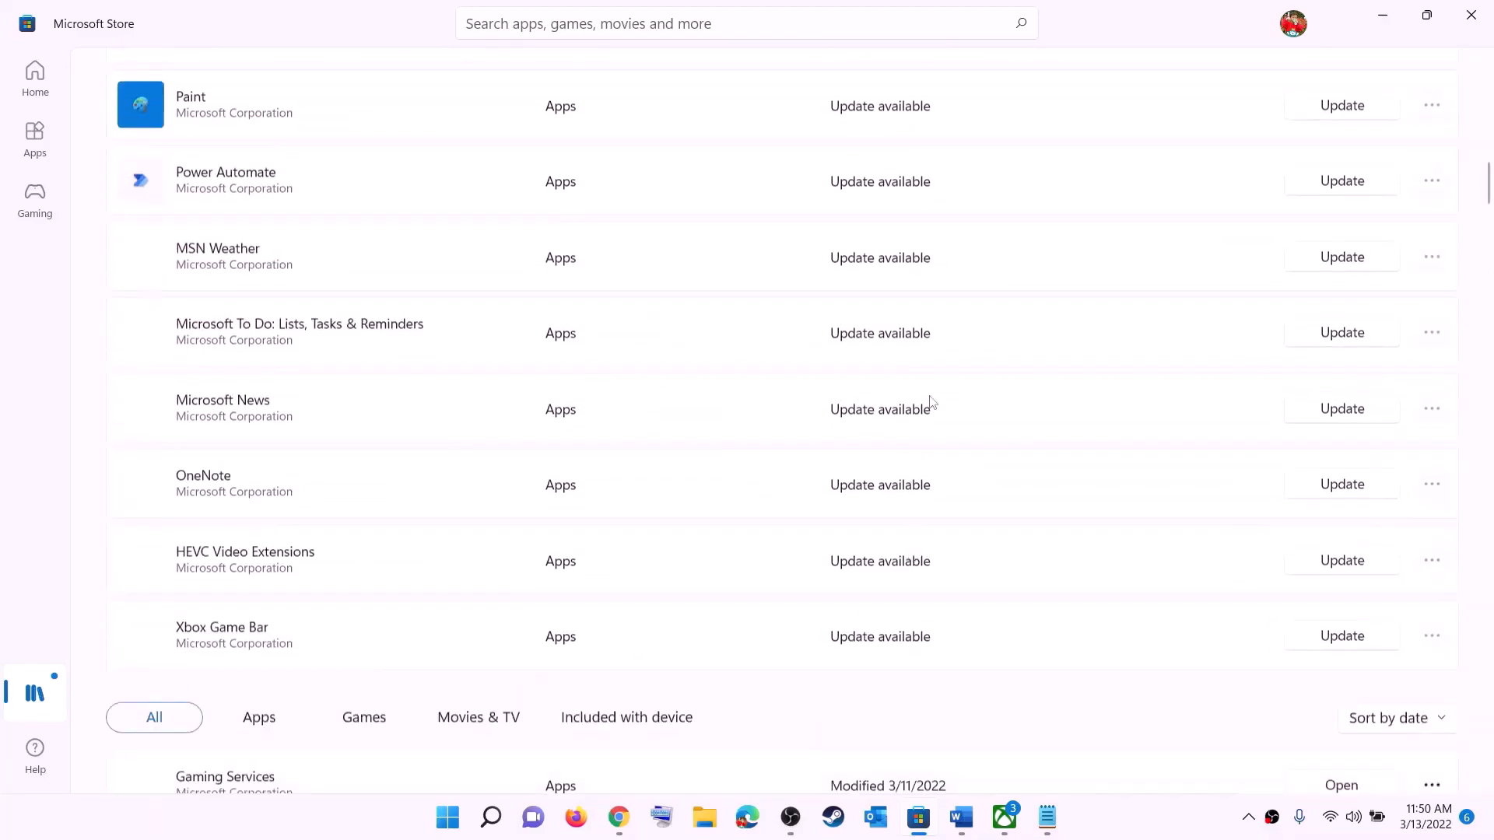
{"action": "scroll", "coordinate": [931, 407], "scroll_direction": "up", "scroll_amount": 15}
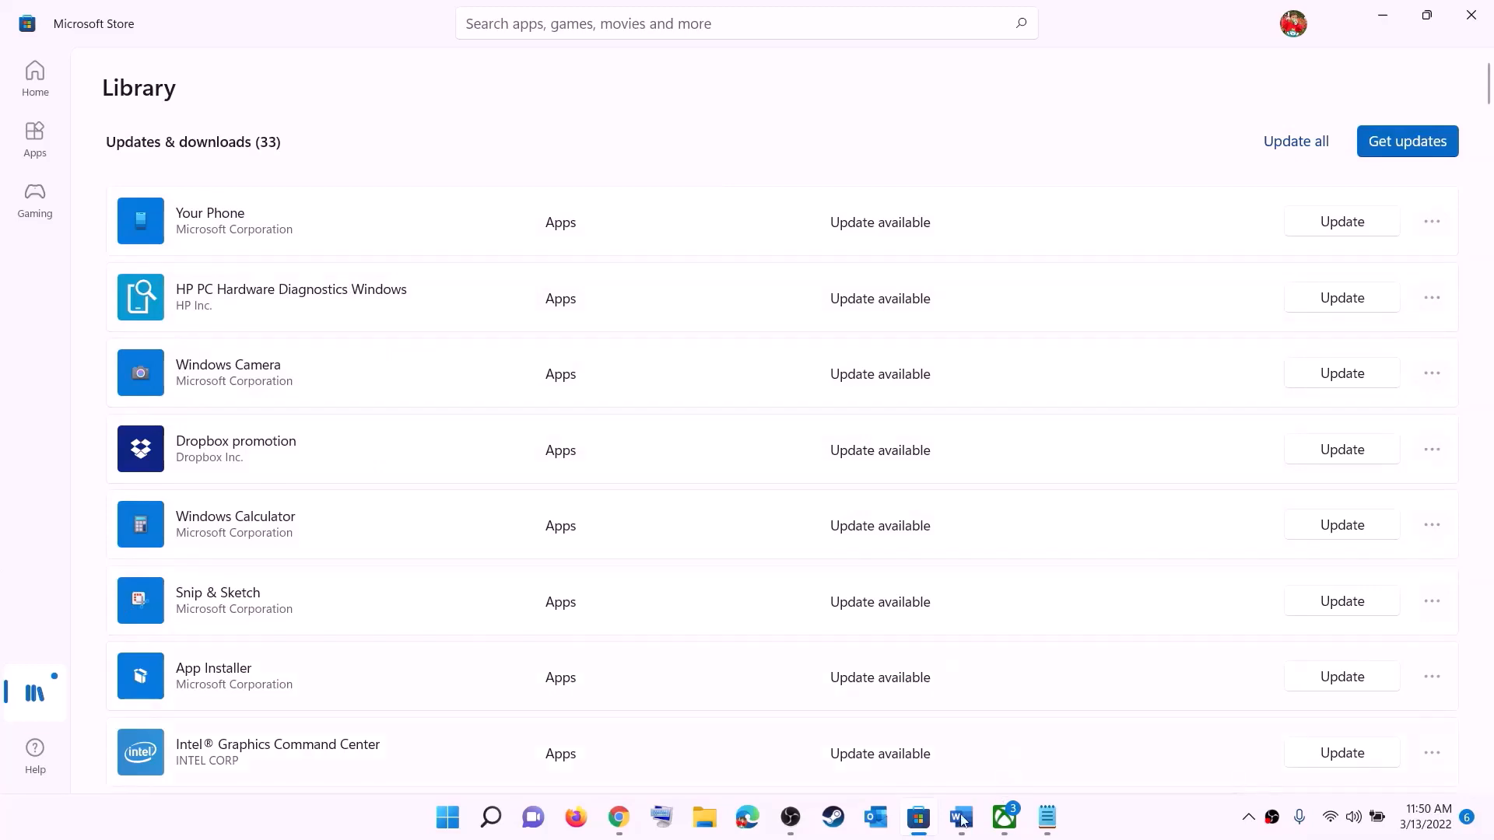
{"action": "key", "text": "alt+Tab"}
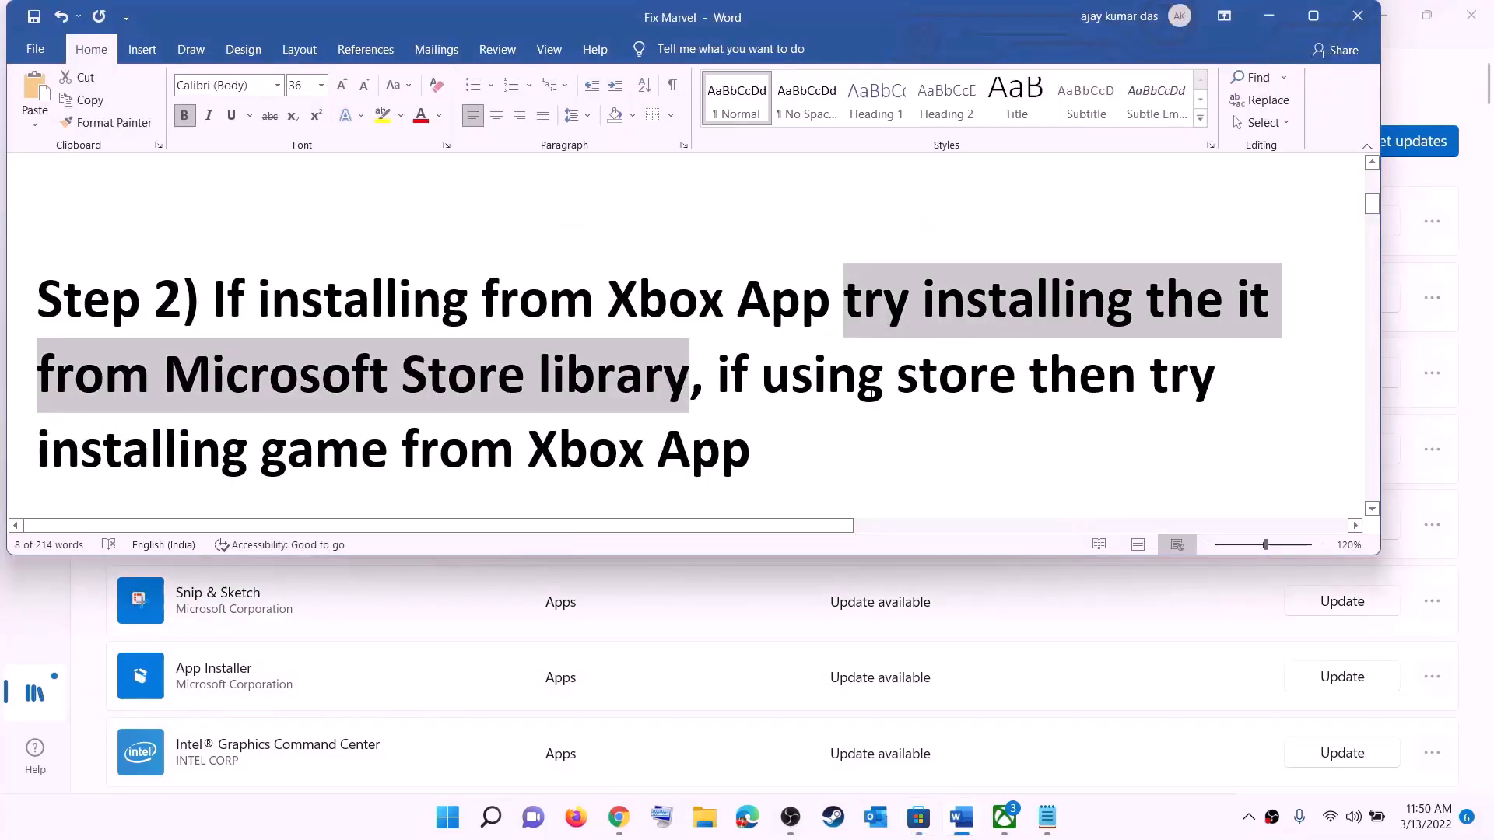
Highlight the 'using store' and 'installing game from Xbox App' text, then briefly check the Xbox app
{"action": "left_click", "coordinate": [770, 375]}
{"action": "left_click_drag", "start_coordinate": [763, 375], "coordinate": [1028, 375]}
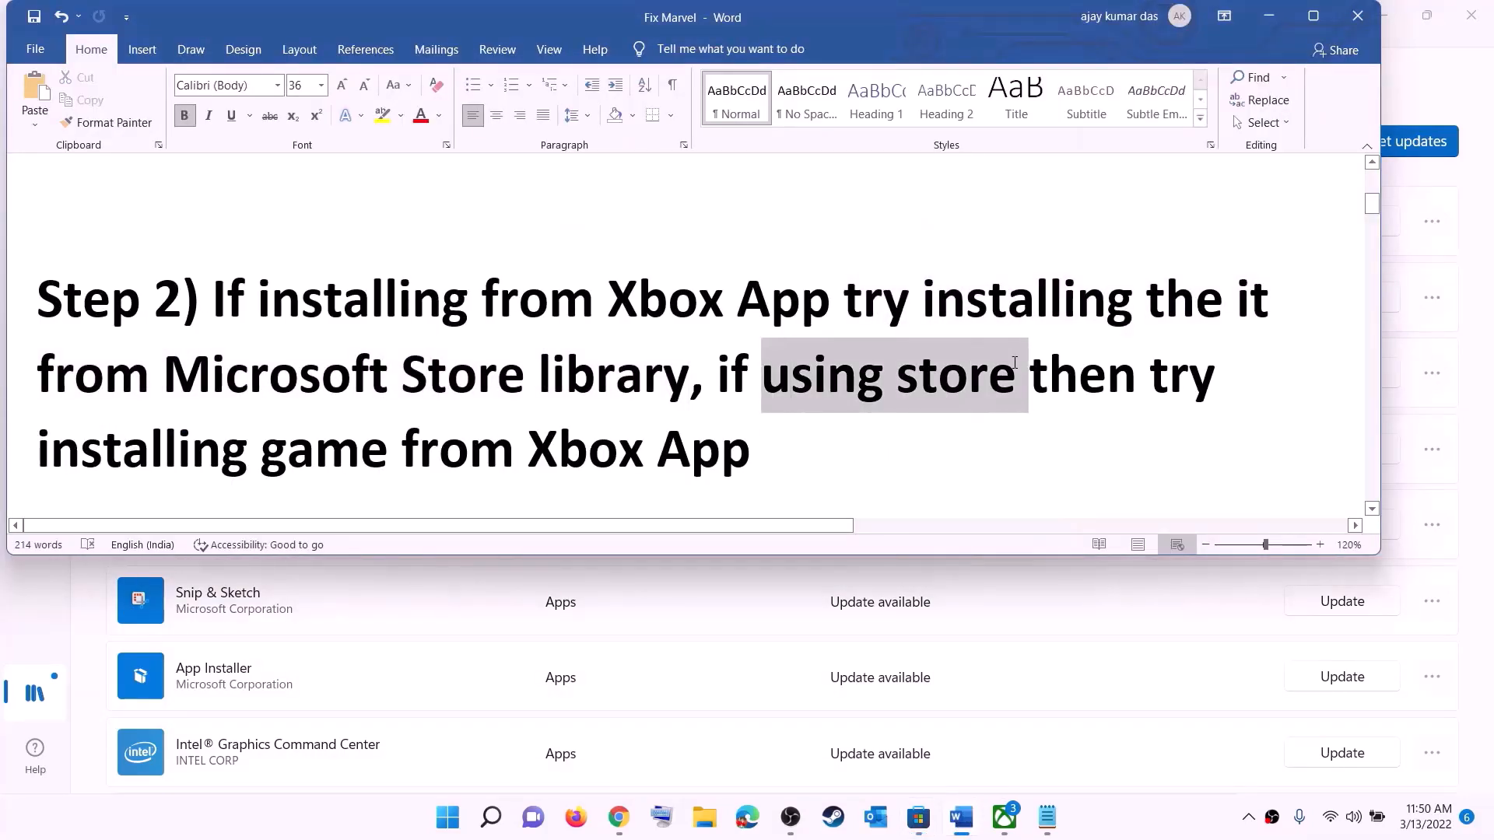
{"action": "left_click_drag", "start_coordinate": [230, 431], "coordinate": [770, 435]}
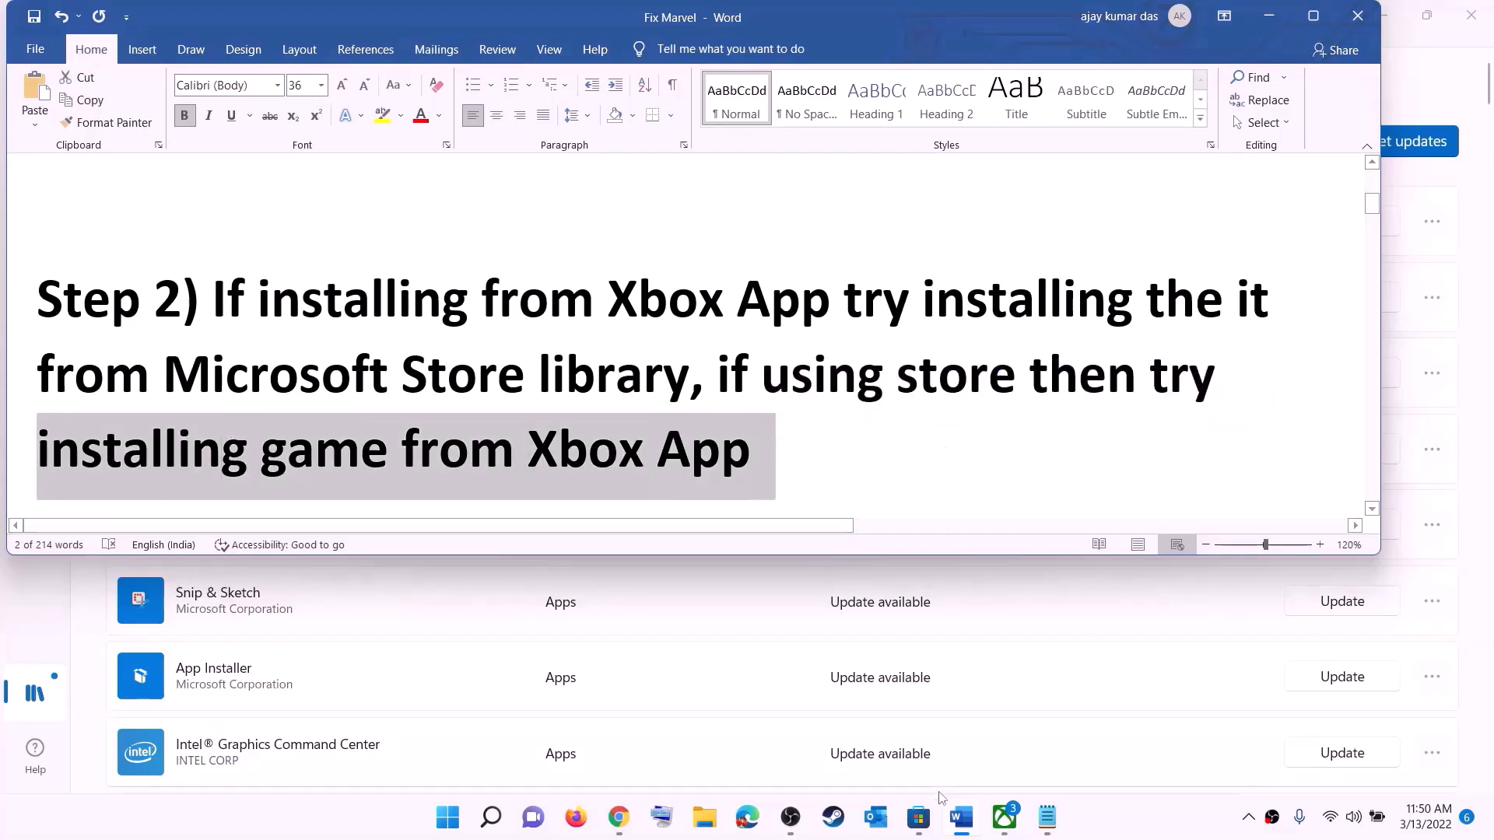
{"action": "left_click", "coordinate": [1005, 817]}
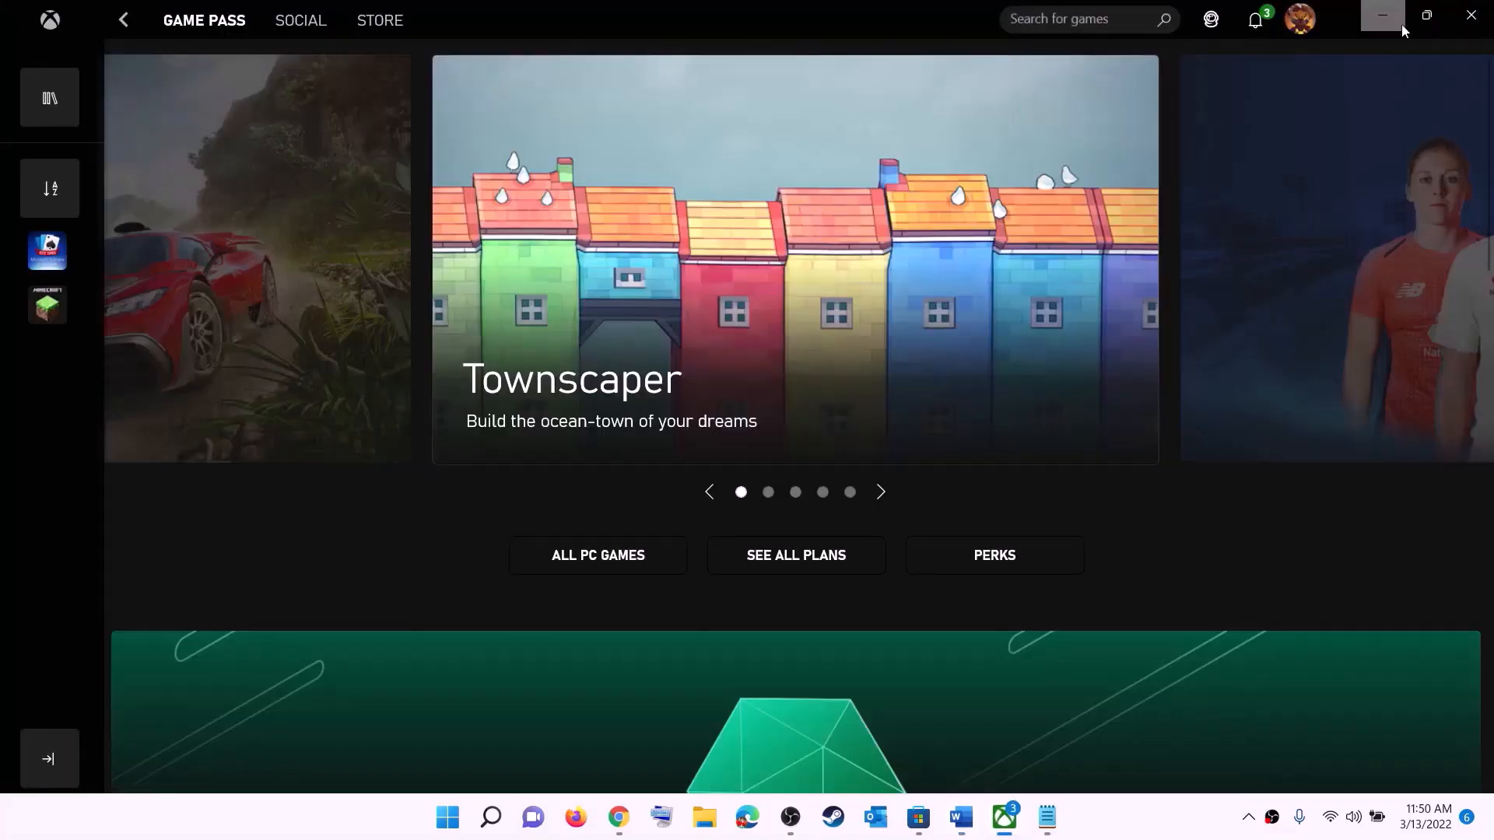
{"action": "left_click", "coordinate": [998, 23]}
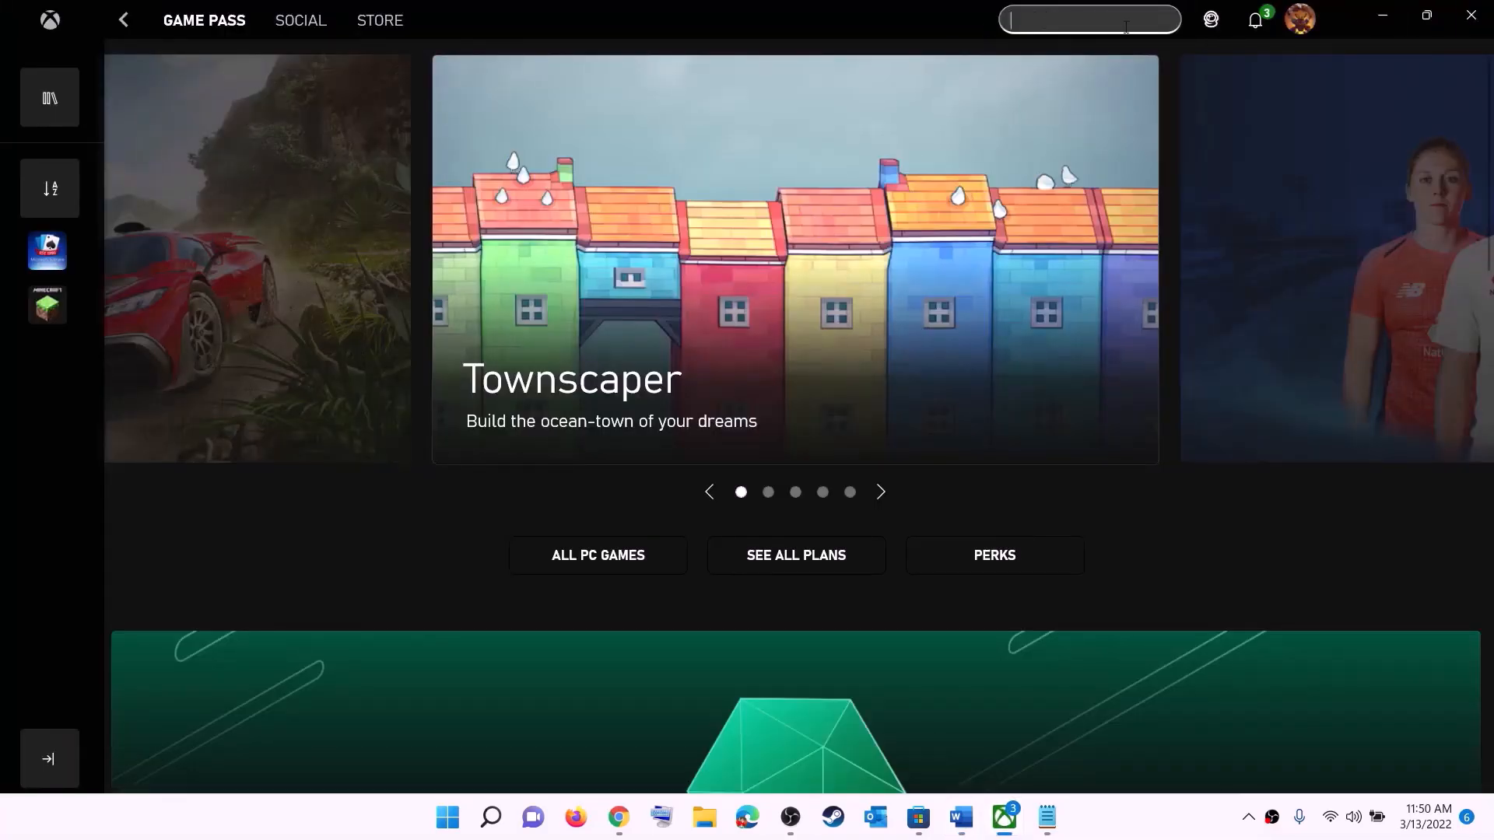
{"action": "left_click", "coordinate": [1372, 23]}
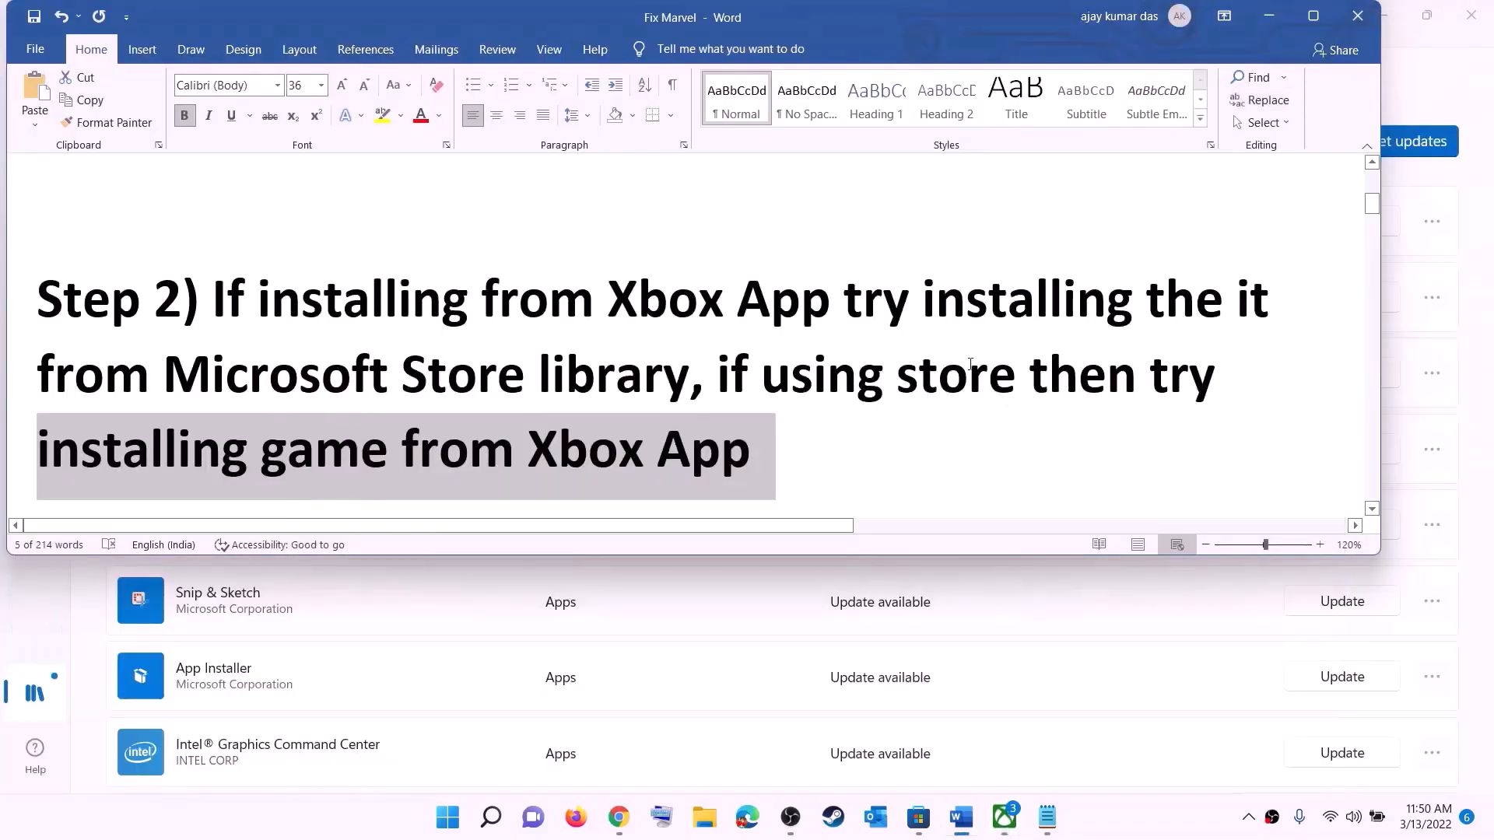
Copy the Step 3 PowerShell command that re-registers all AppX packages
{"action": "left_click", "coordinate": [791, 374]}
{"action": "scroll", "coordinate": [463, 405], "scroll_direction": "down", "scroll_amount": 5}
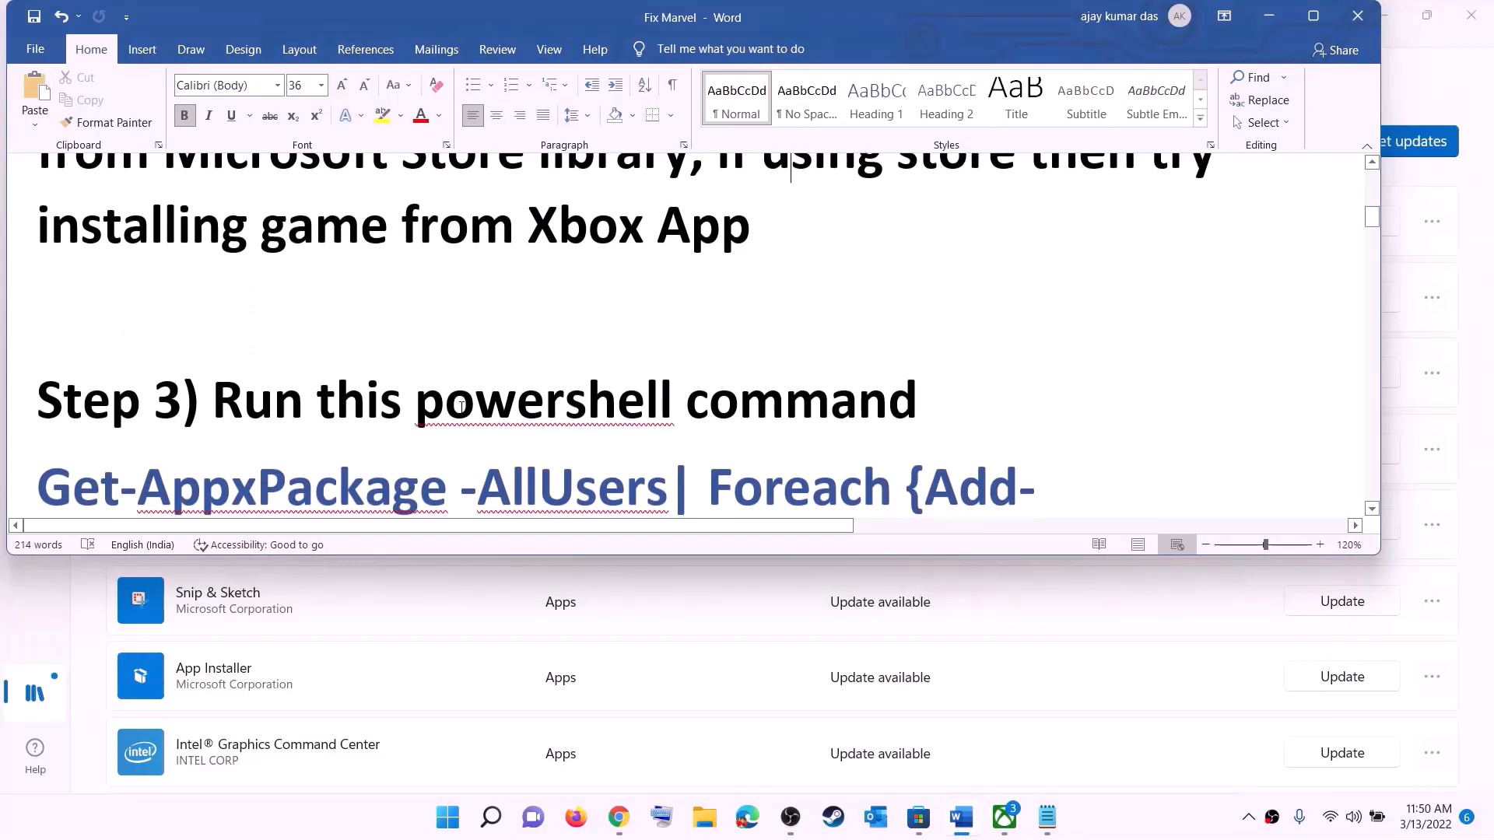
{"action": "scroll", "coordinate": [467, 402], "scroll_direction": "down", "scroll_amount": 2}
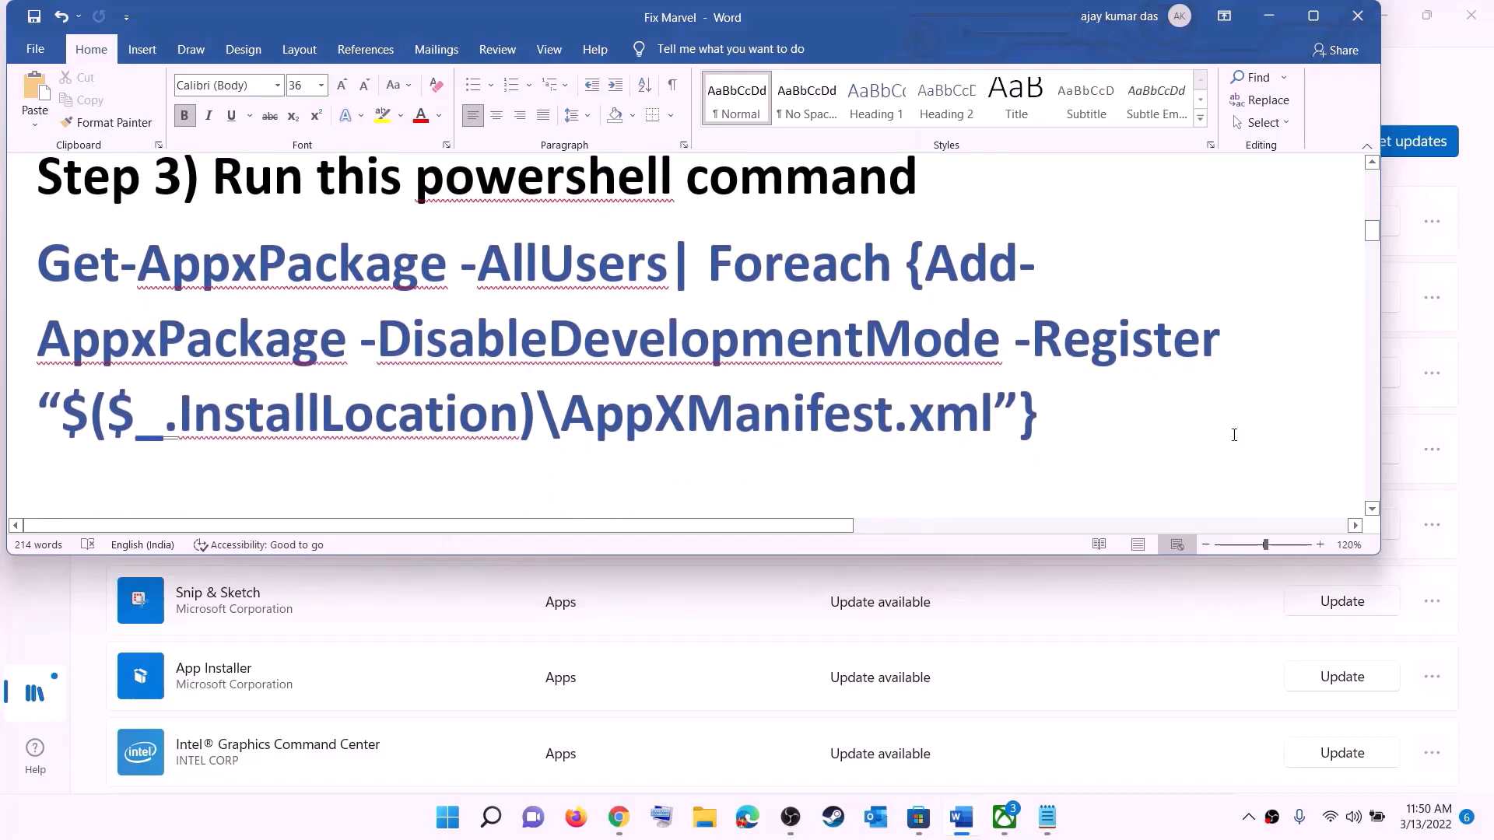
{"action": "left_click_drag", "start_coordinate": [1044, 415], "coordinate": [37, 265]}
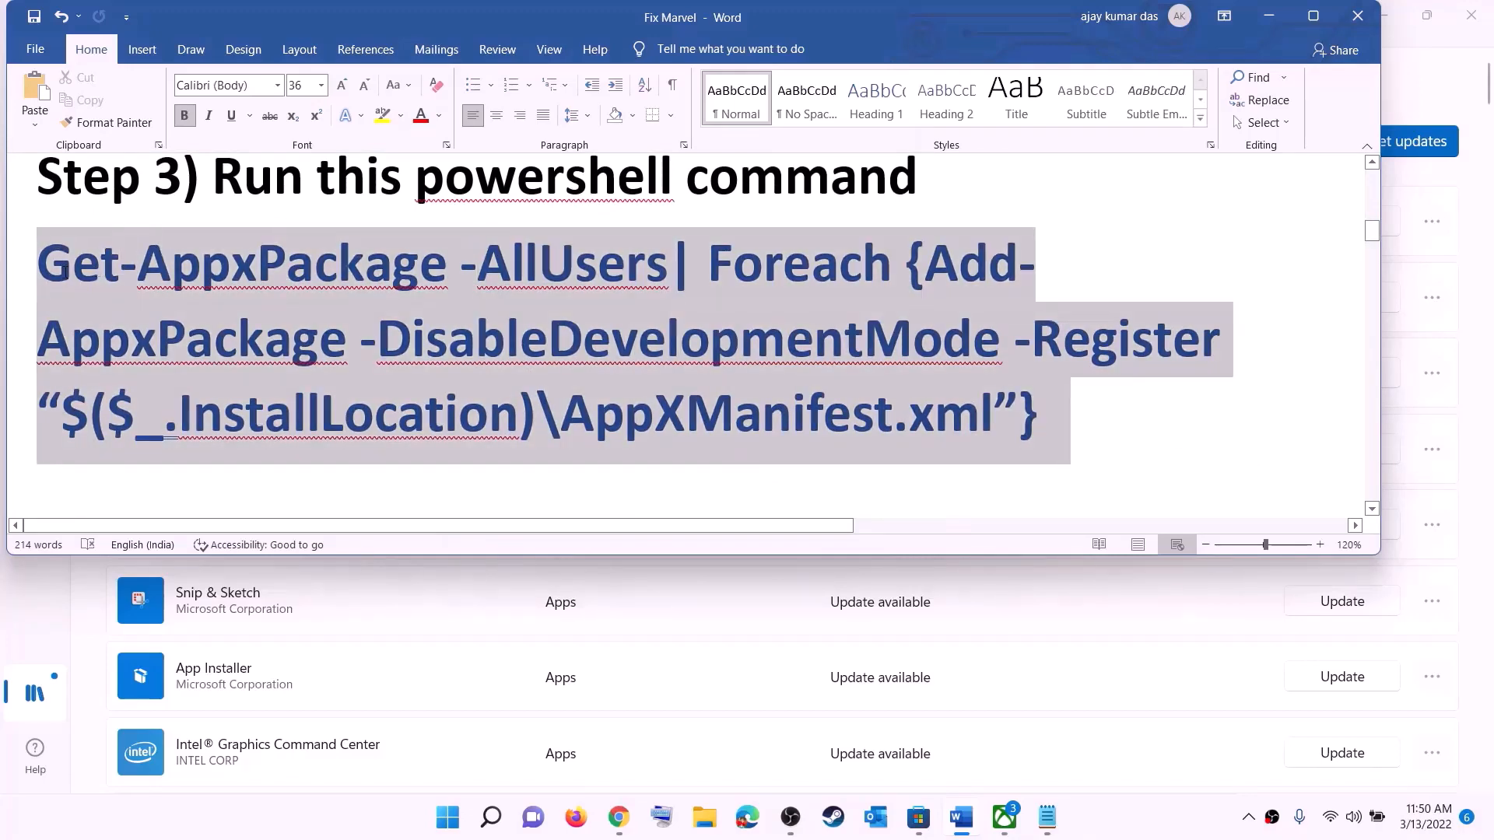
{"action": "right_click", "coordinate": [207, 305]}
{"action": "left_click", "coordinate": [255, 341]}
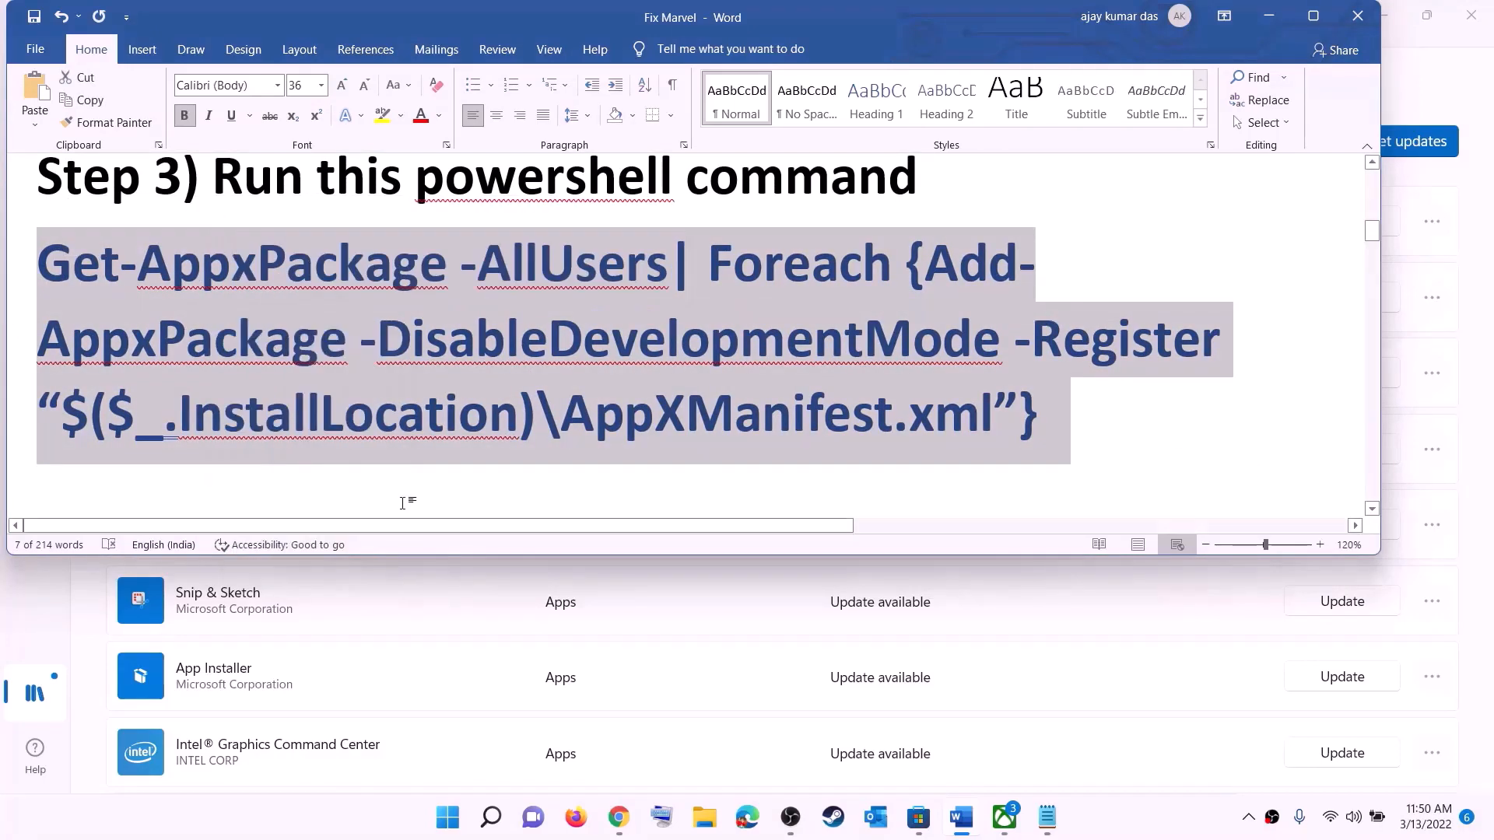
Launch Windows PowerShell as administrator, approving the UAC prompt
{"action": "left_click", "coordinate": [448, 817]}
{"action": "type", "text": "powers"}
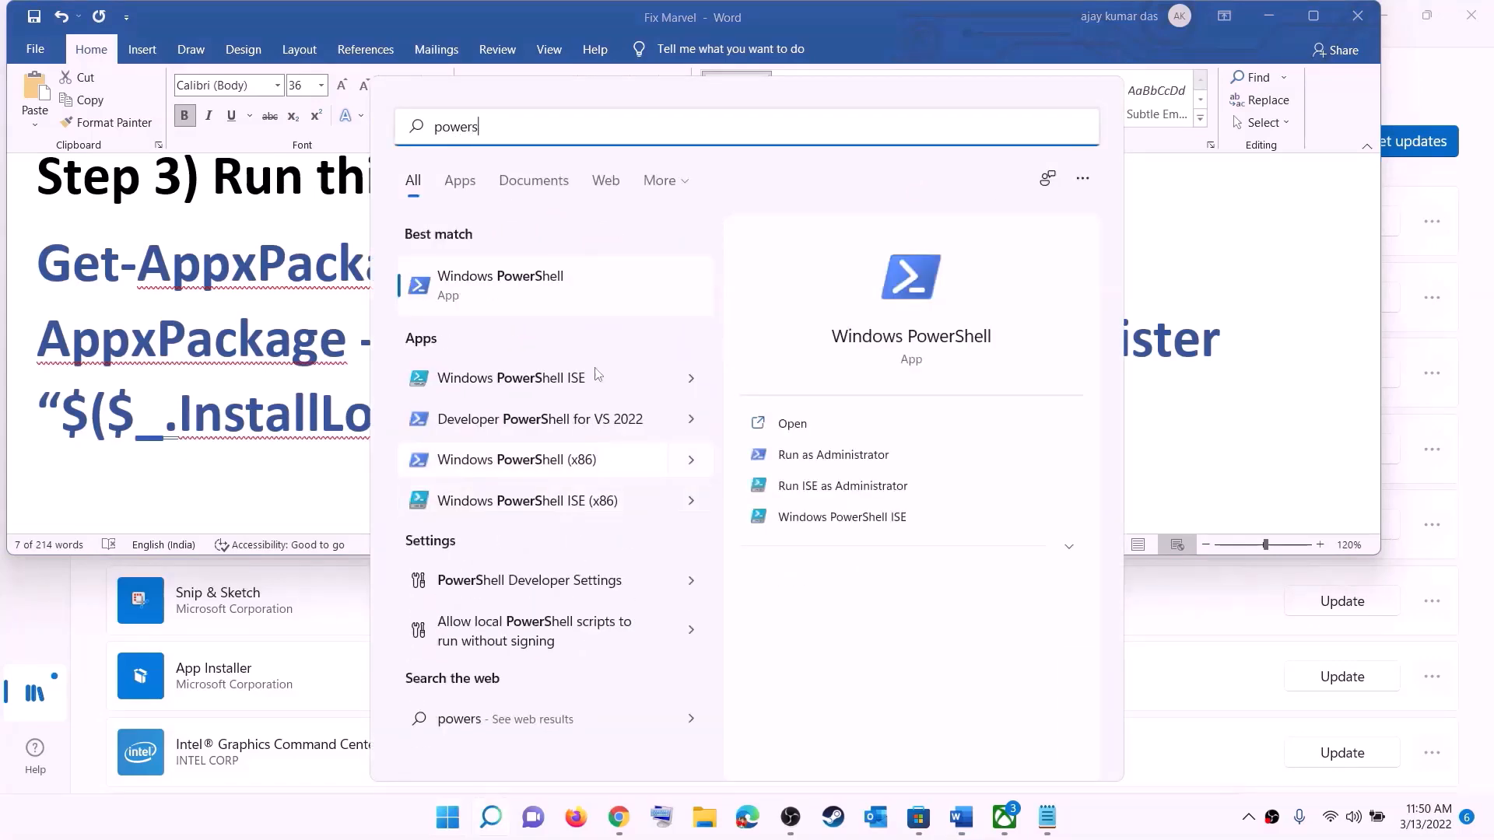
{"action": "right_click", "coordinate": [516, 290]}
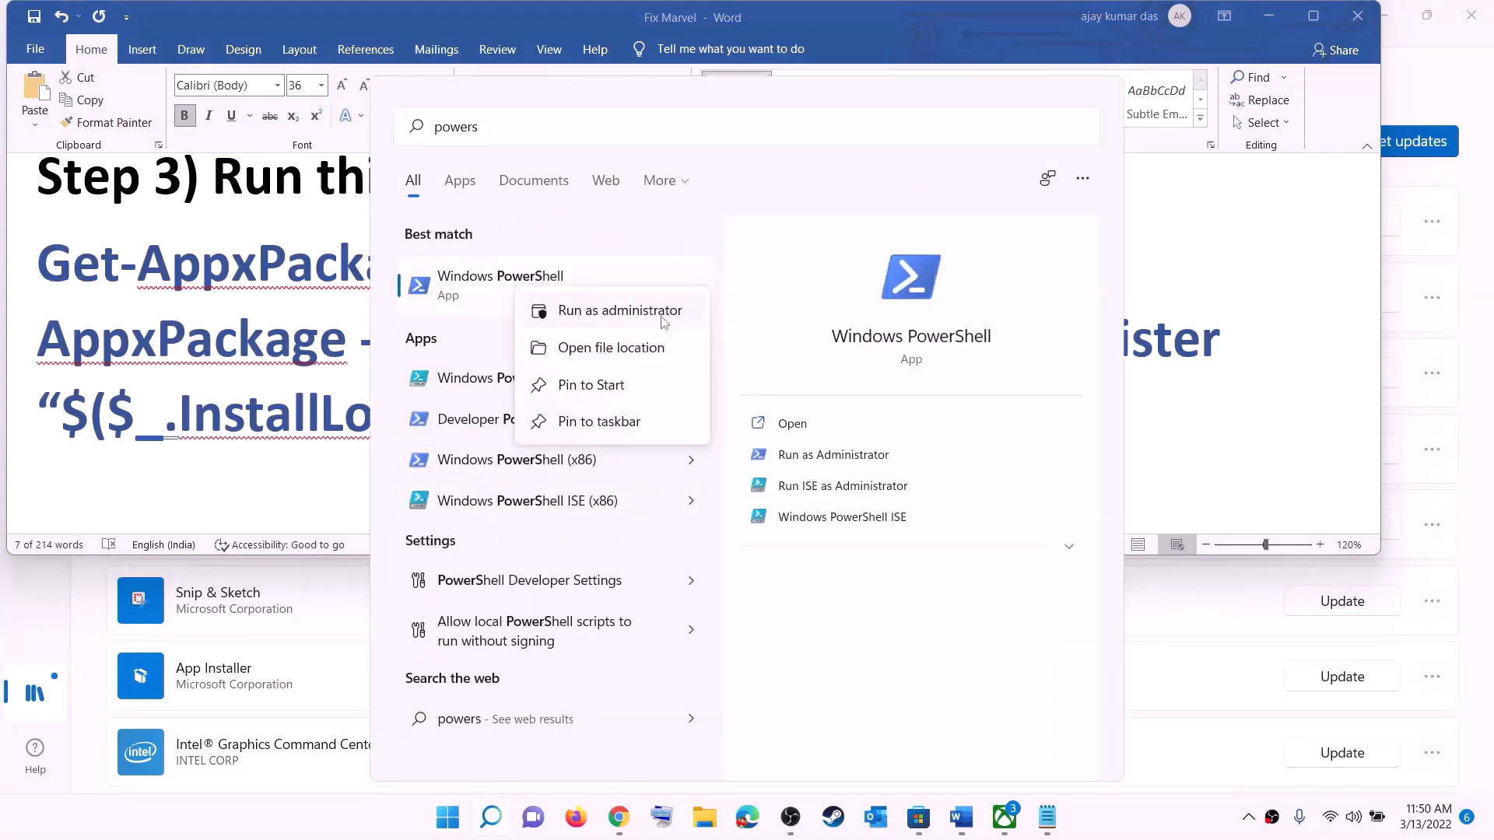
{"action": "left_click", "coordinate": [663, 321]}
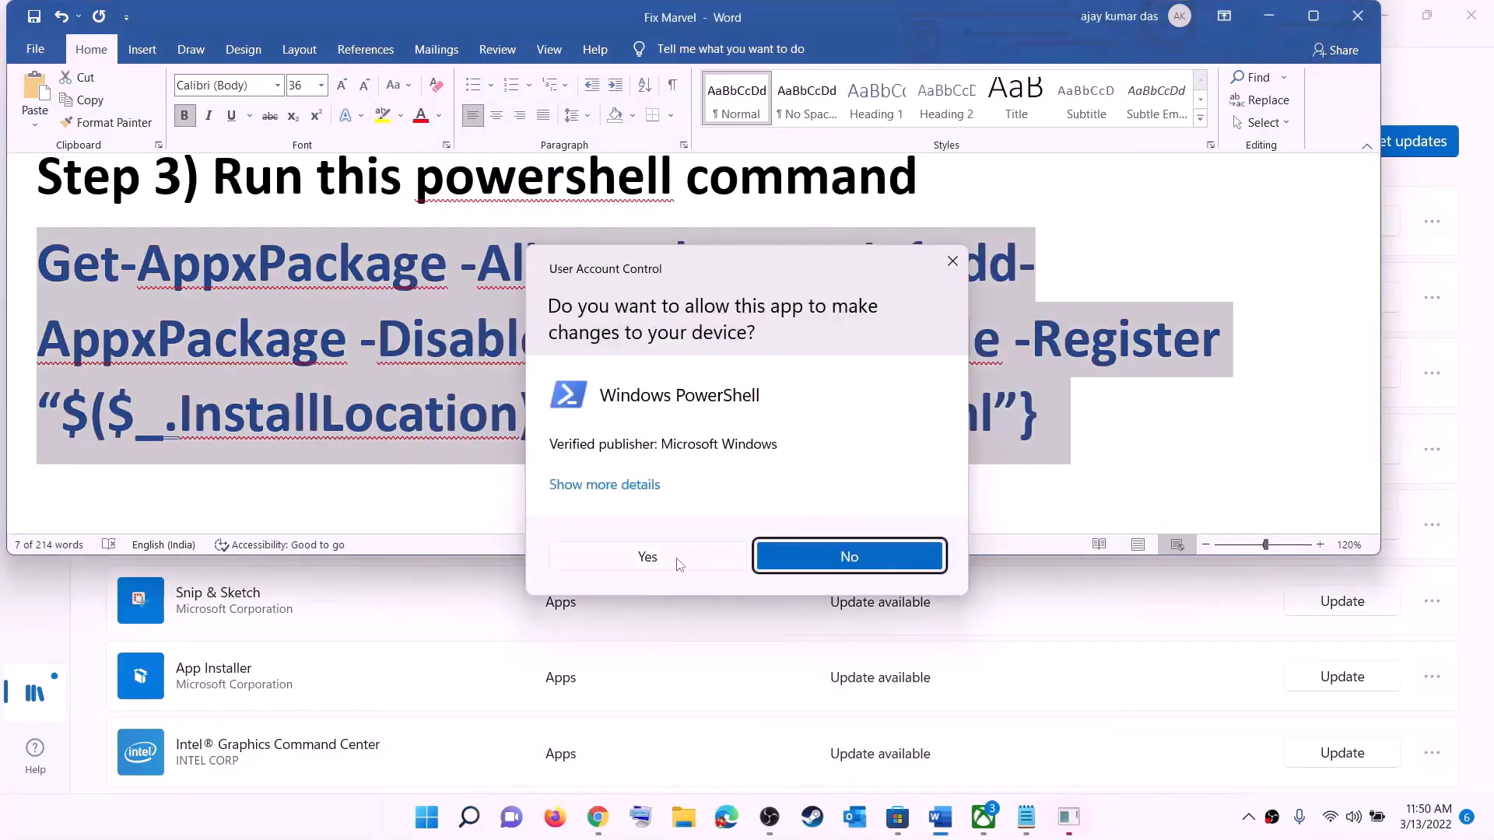
{"action": "left_click", "coordinate": [677, 558]}
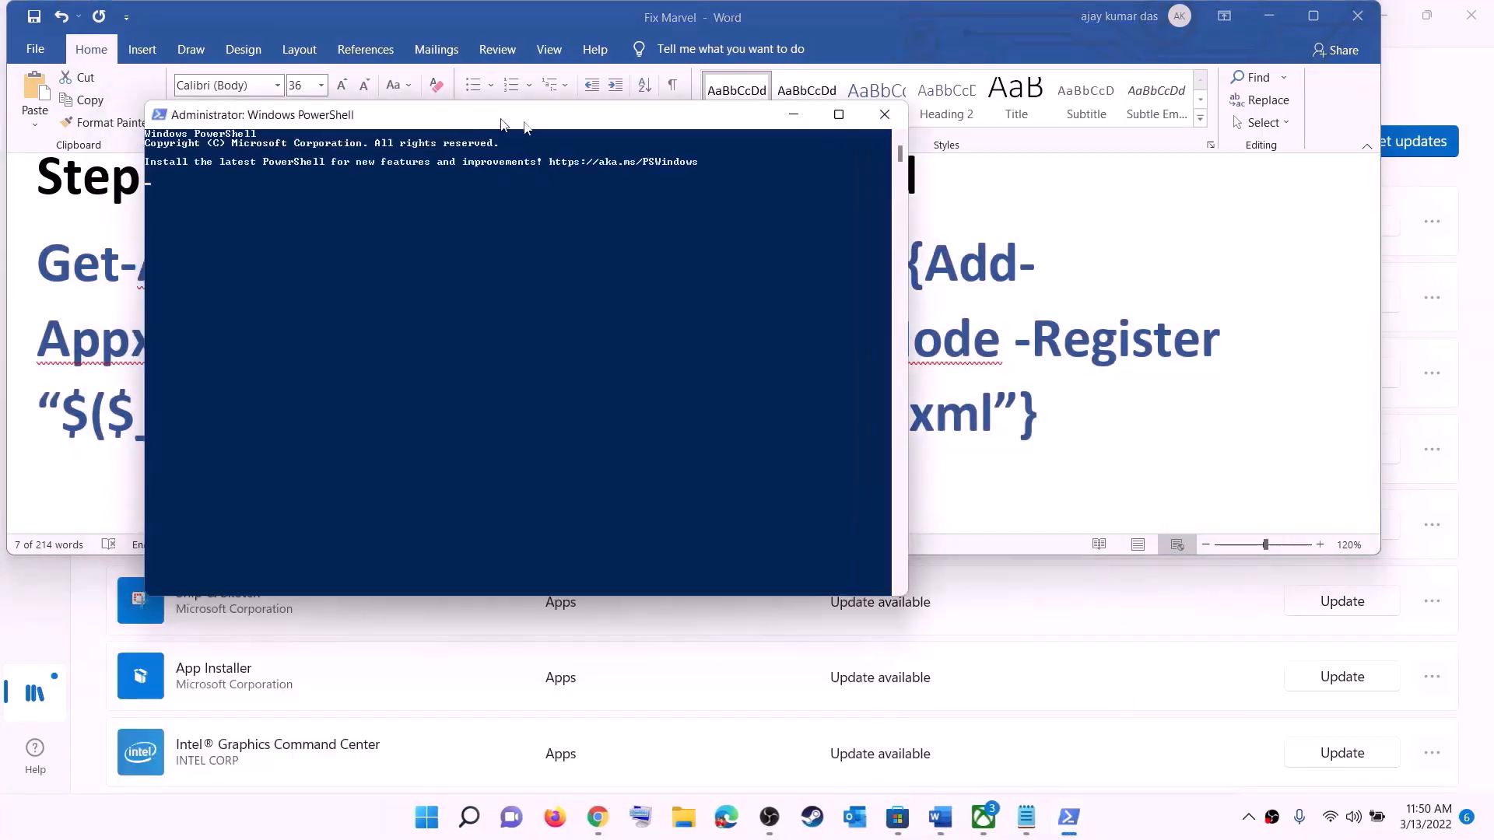
Paste and run the Get-AppxPackage re-register command, then close PowerShell
{"action": "right_click", "coordinate": [621, 309]}
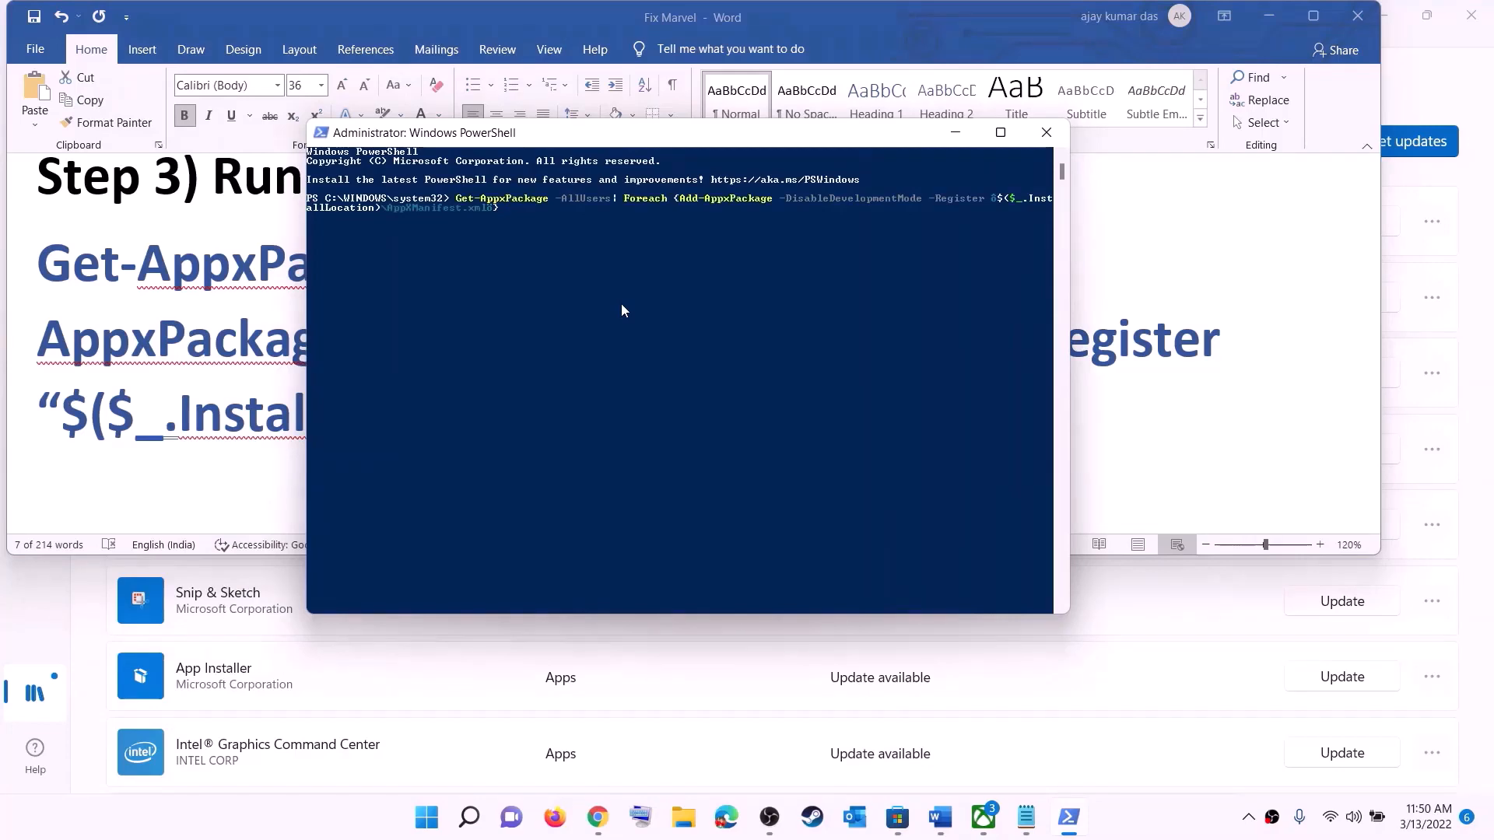
{"action": "key", "text": "Return"}
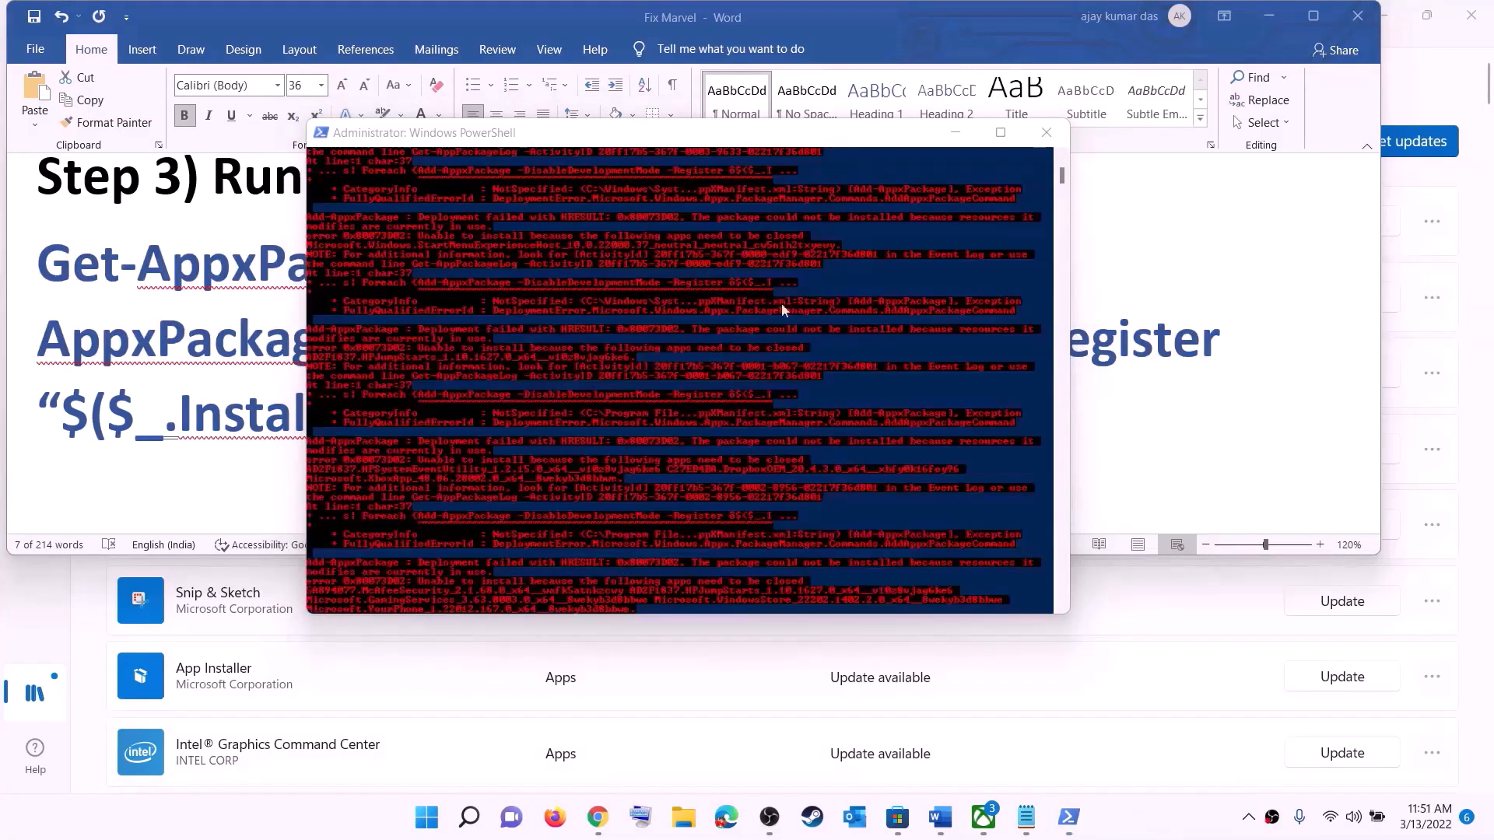
{"action": "left_click", "coordinate": [1046, 132]}
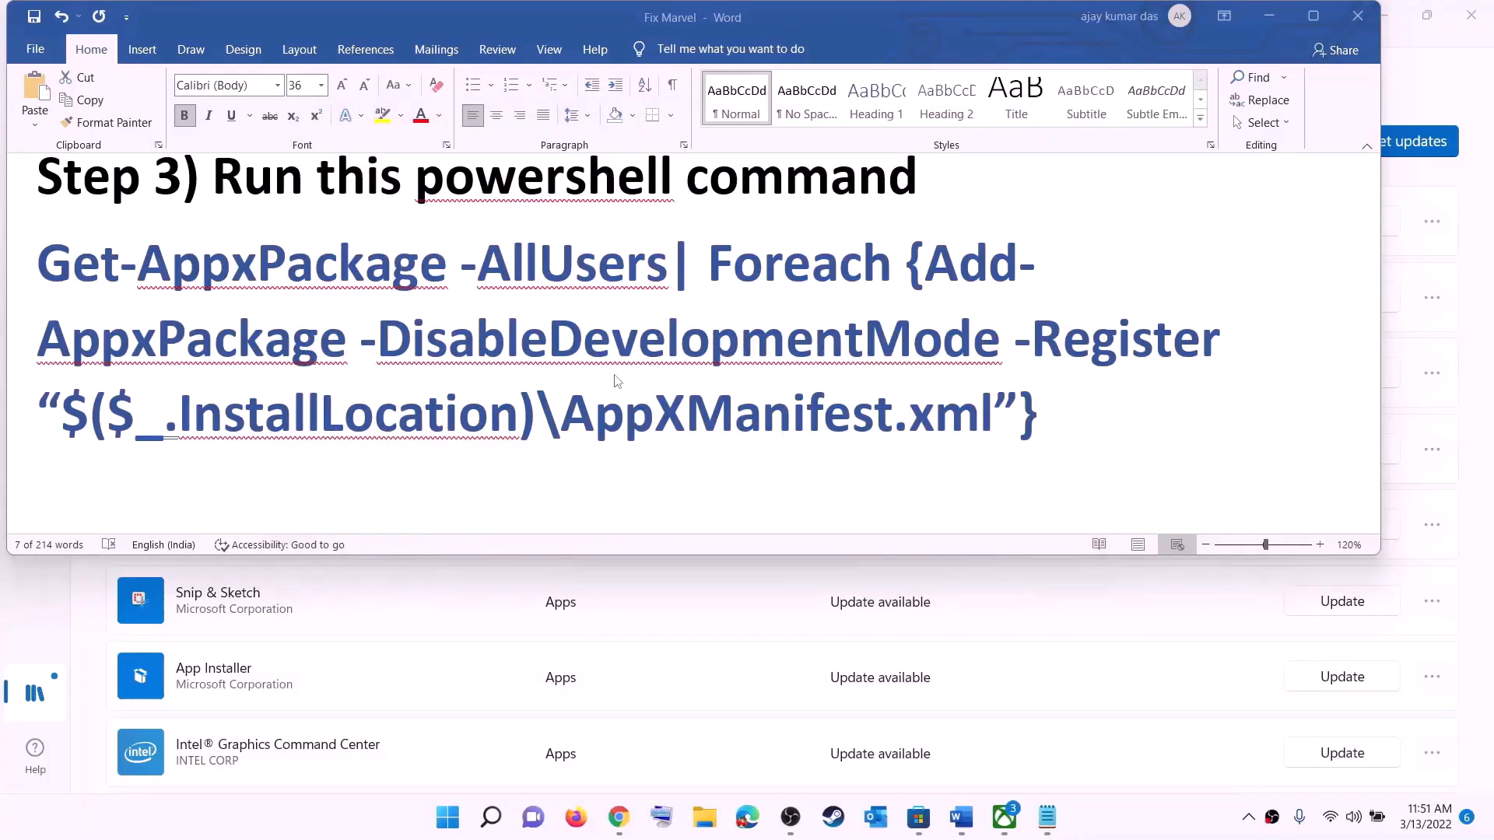
{"action": "scroll", "coordinate": [528, 289], "scroll_direction": "down", "scroll_amount": 5}
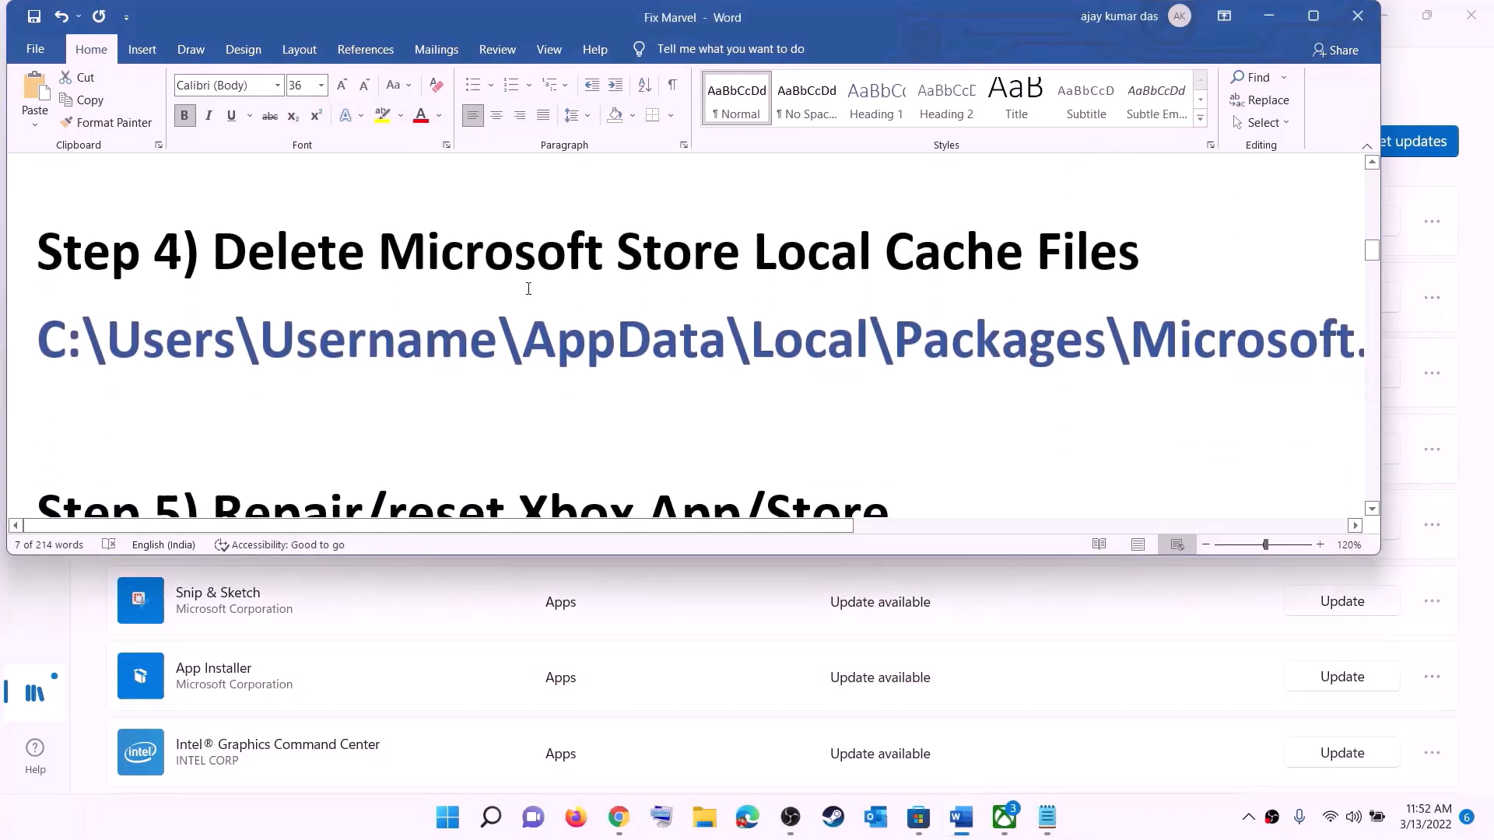
Resize the Step 4 cache folder path to 14 pt, then open File Explorer at This PC
{"action": "scroll", "coordinate": [695, 341], "scroll_direction": "up", "scroll_amount": 1}
{"action": "triple_click", "coordinate": [761, 394]}
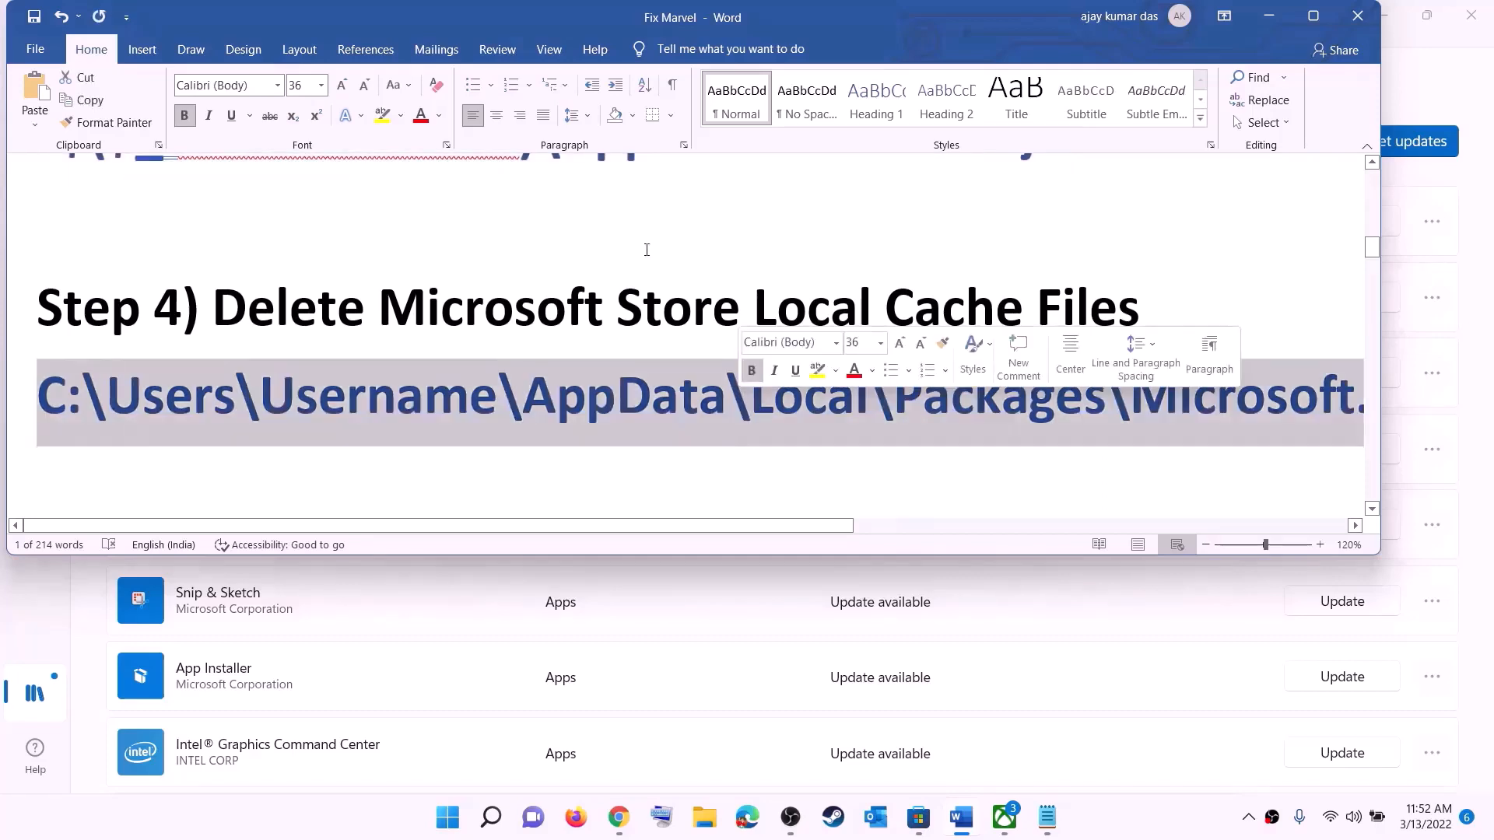
{"action": "left_click", "coordinate": [321, 85]}
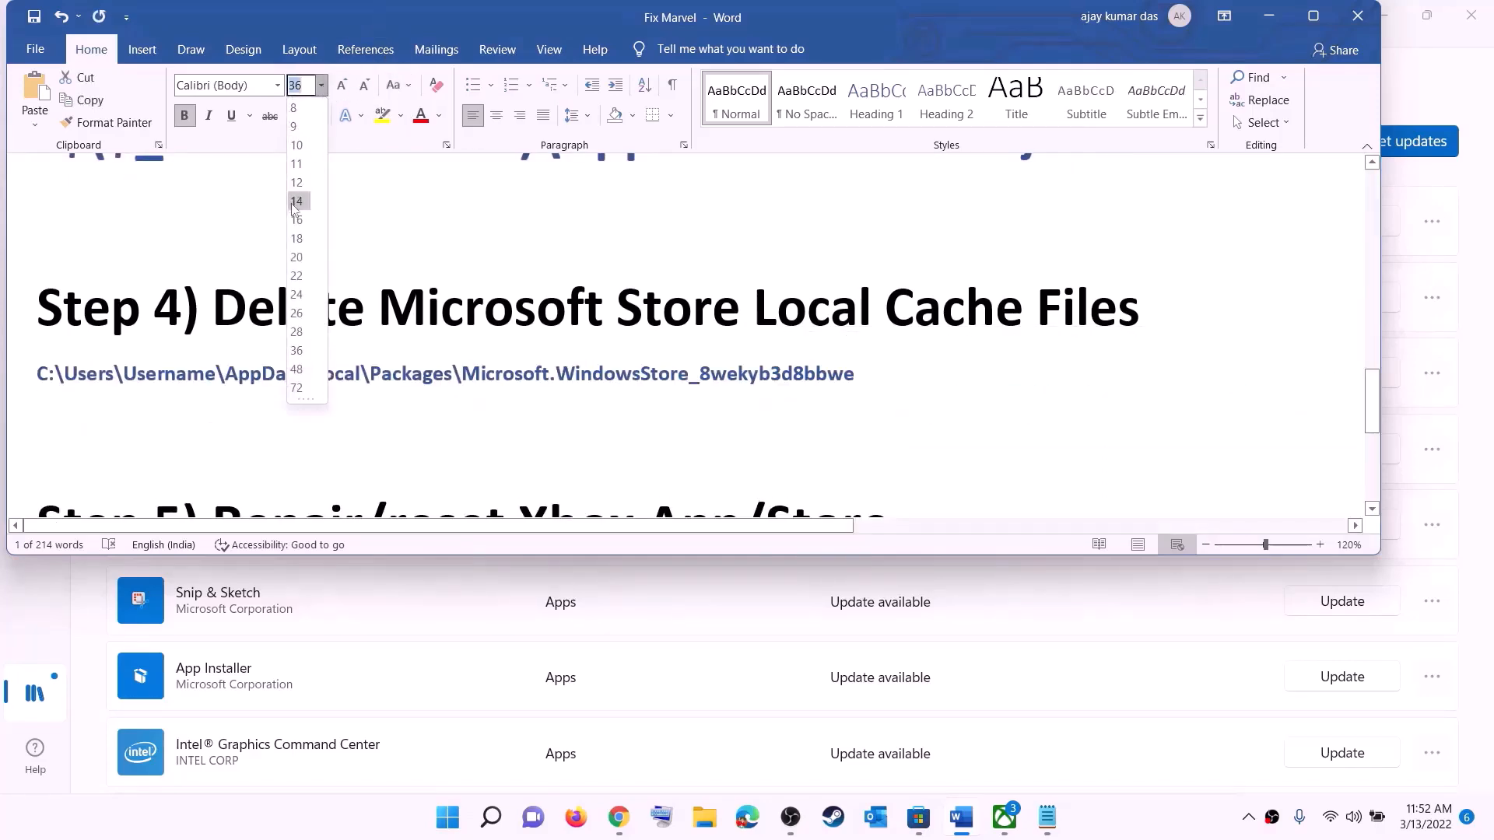
{"action": "left_click", "coordinate": [293, 200]}
{"action": "left_click", "coordinate": [294, 393]}
{"action": "key", "text": "super+e"}
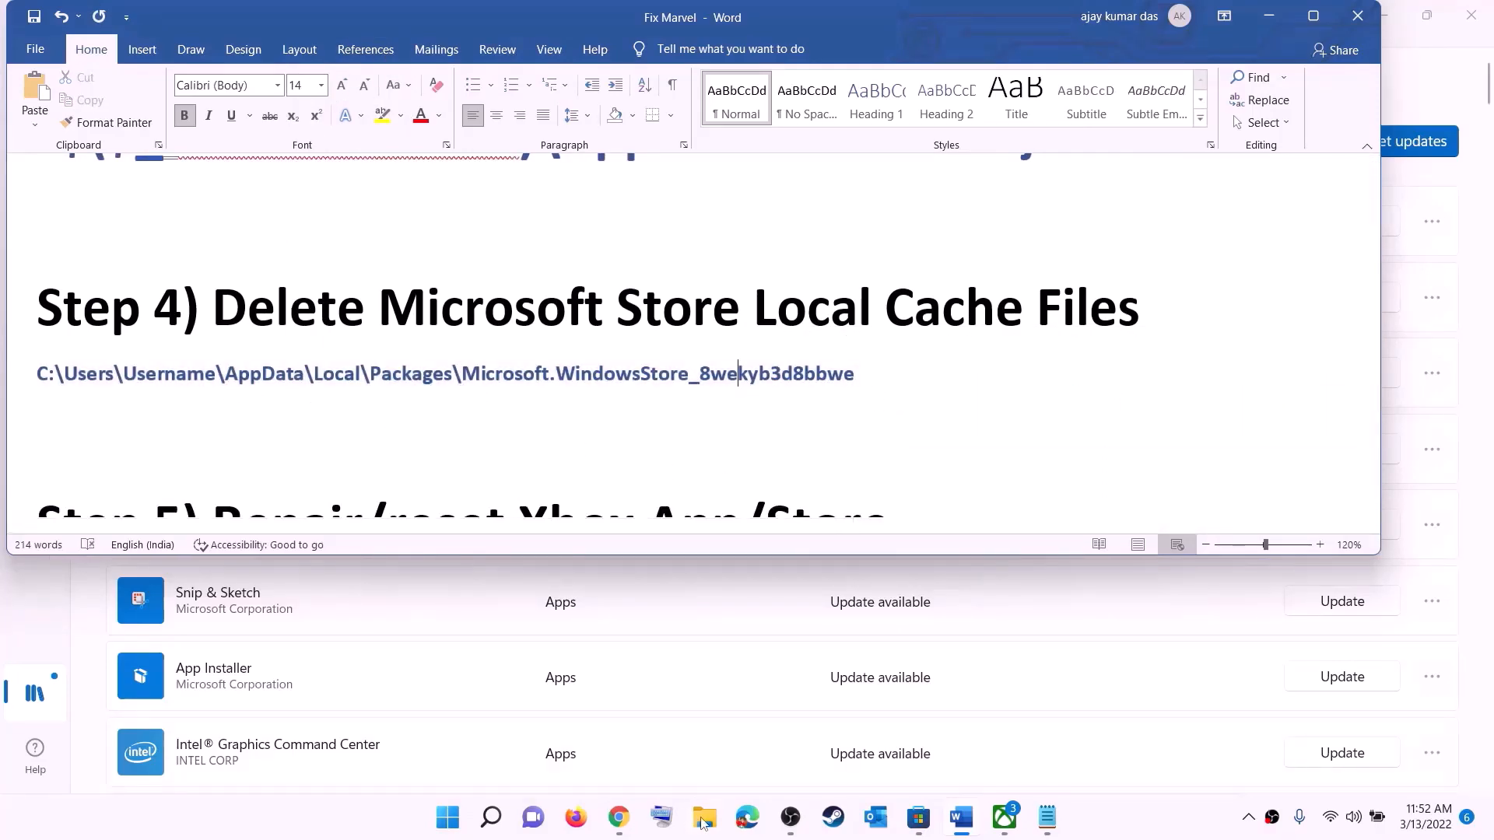
{"action": "left_click", "coordinate": [73, 387]}
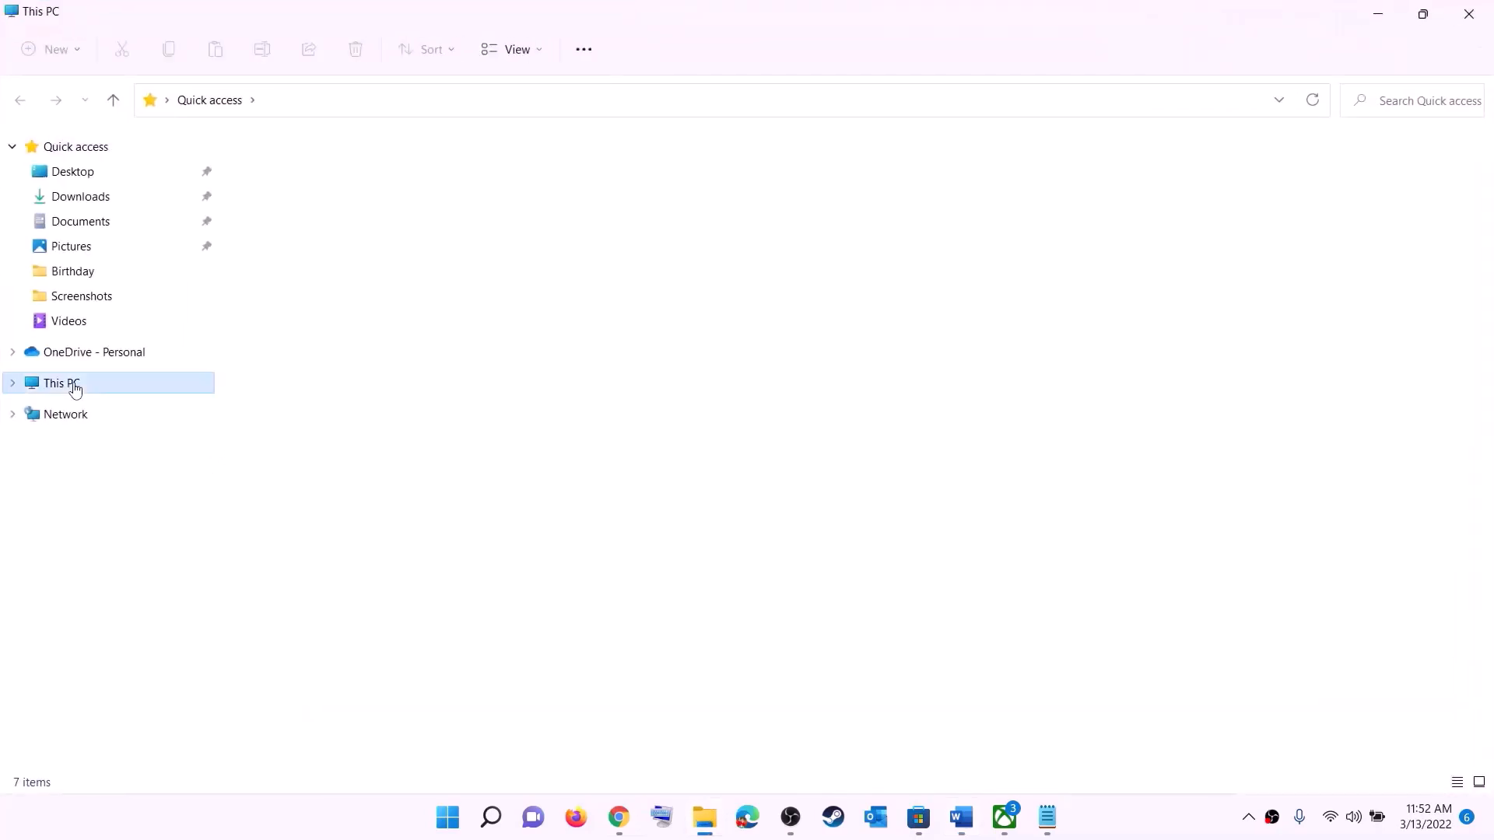
Go to Windows (C:) > Users > the user's profile folder and select AppData
{"action": "double_click", "coordinate": [340, 324]}
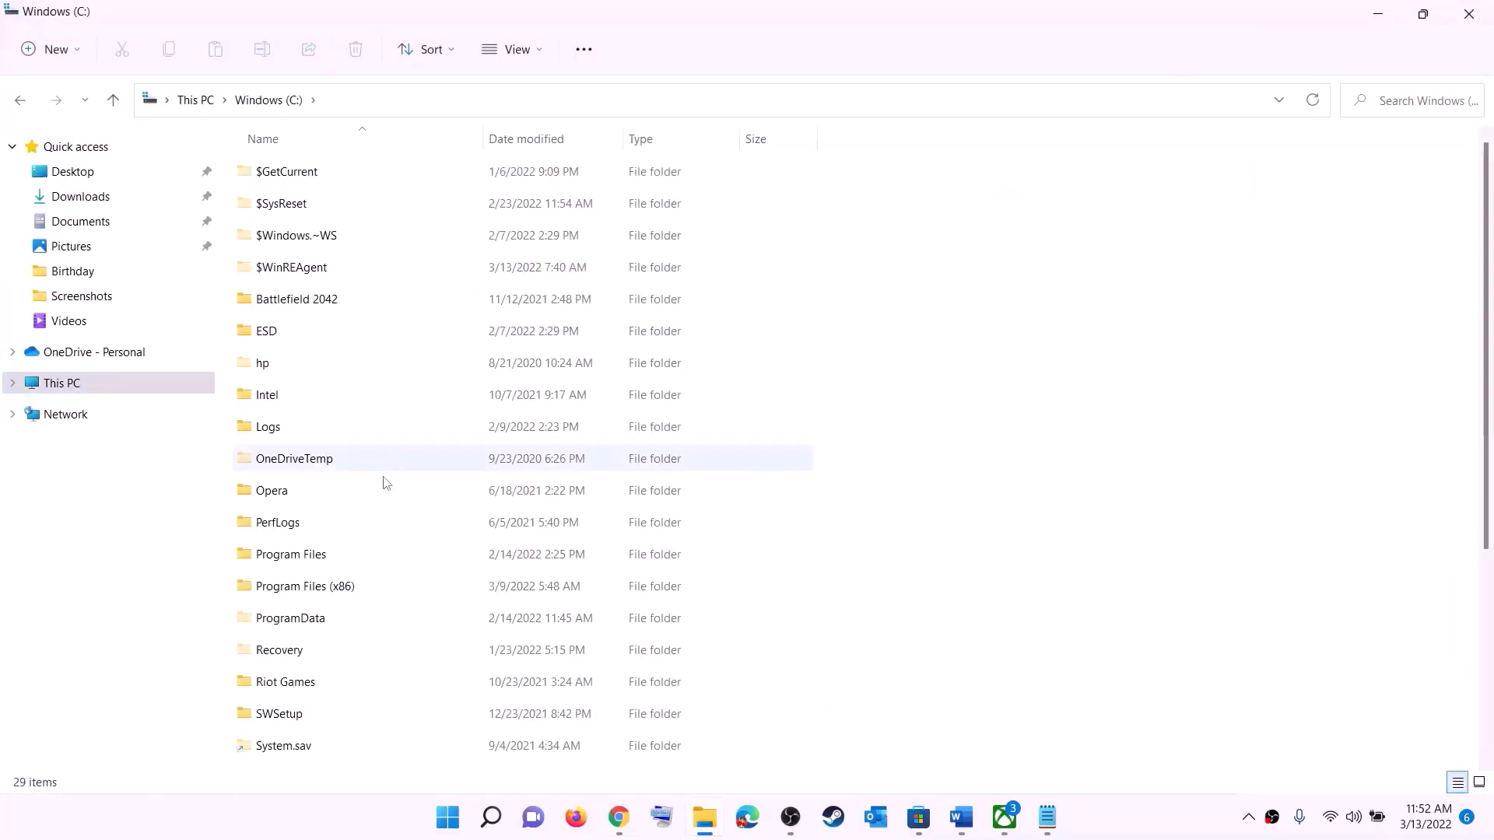
{"action": "scroll", "coordinate": [384, 485], "scroll_direction": "down", "scroll_amount": 3}
{"action": "left_click", "coordinate": [280, 536]}
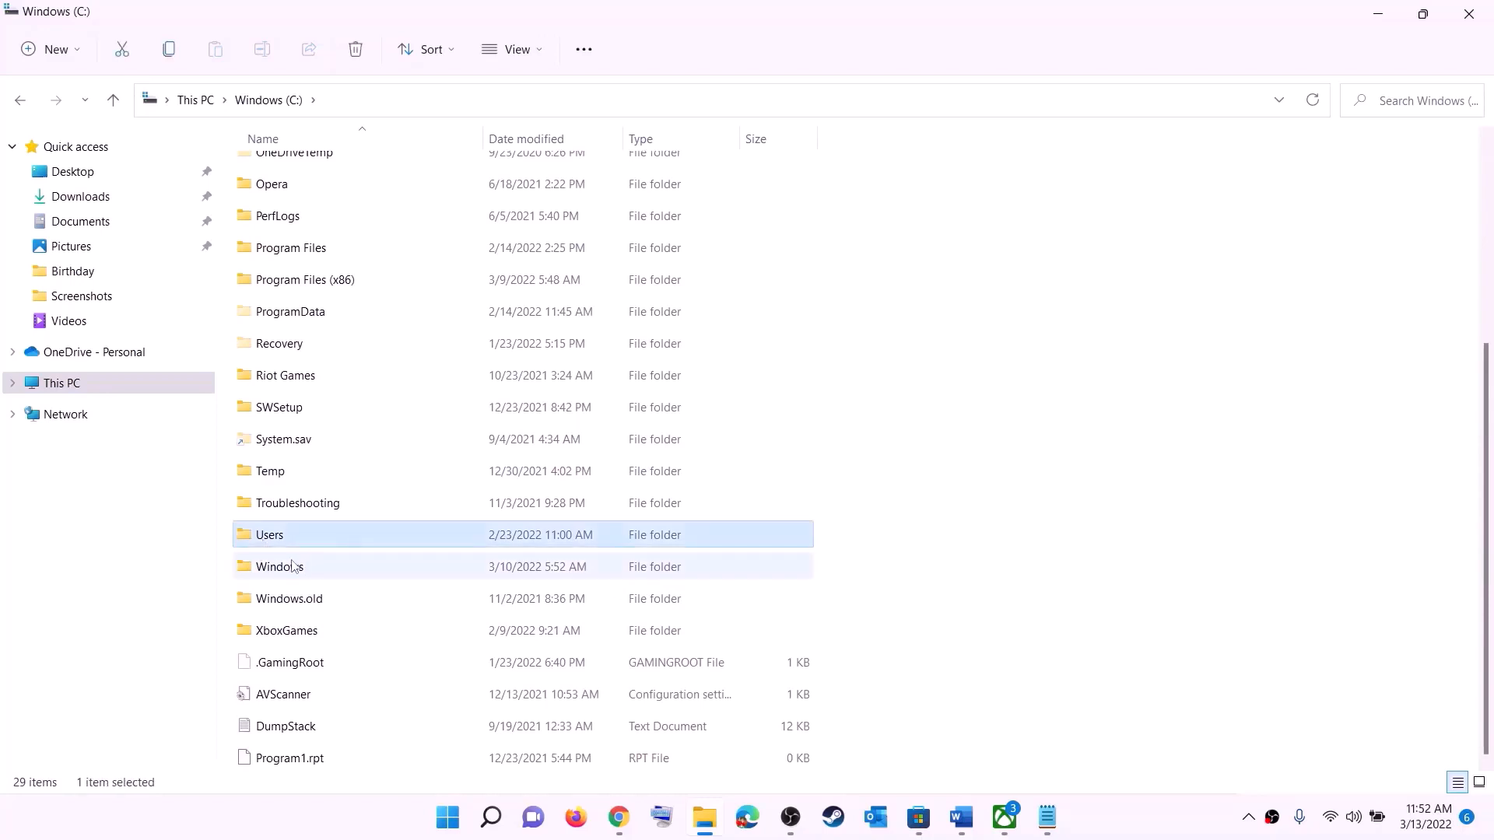
{"action": "double_click", "coordinate": [320, 536]}
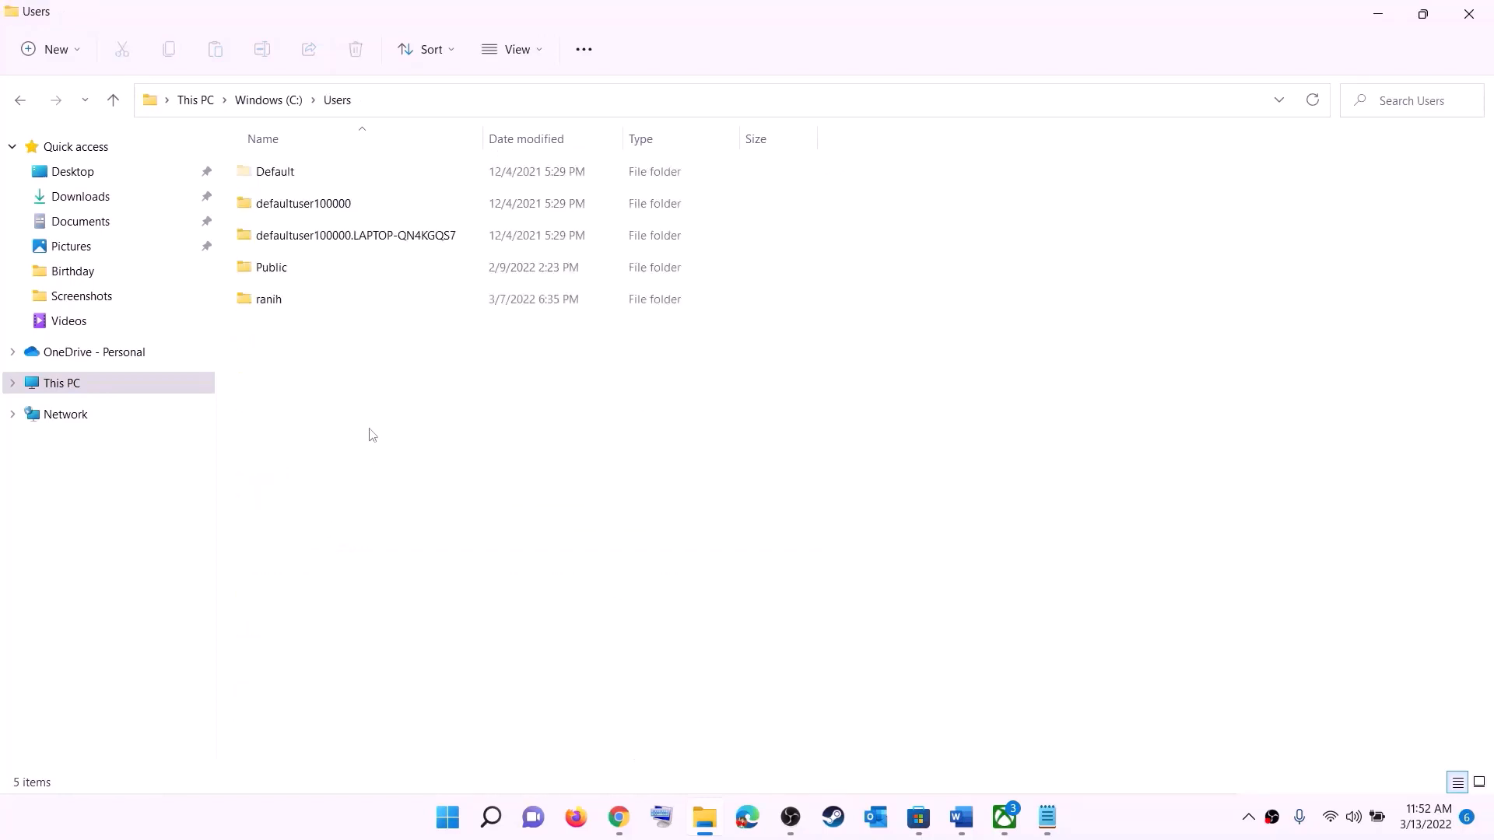
{"action": "double_click", "coordinate": [282, 305]}
{"action": "left_click", "coordinate": [285, 373]}
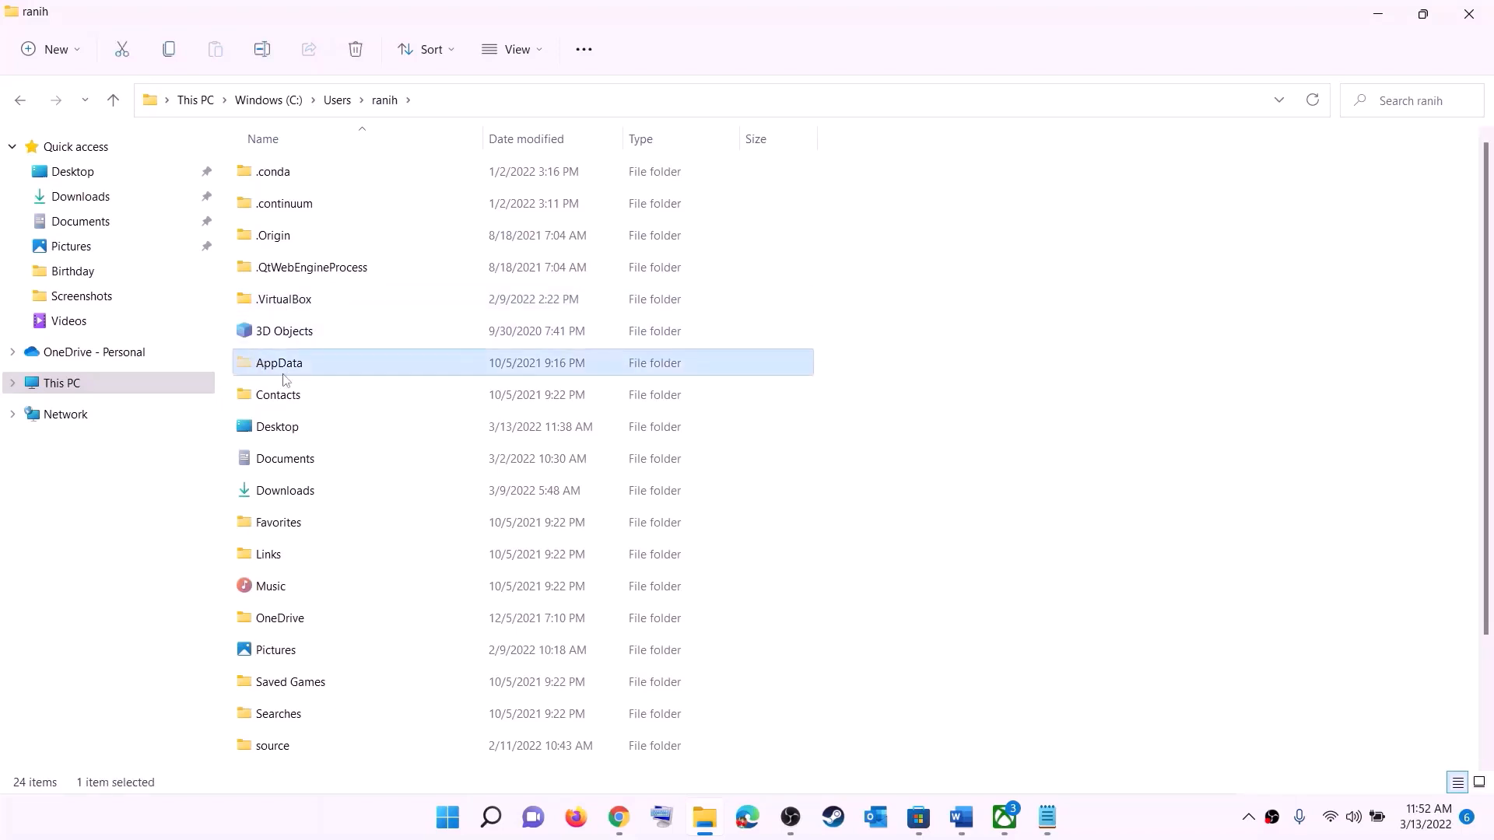
Confirm hidden items are shown, then open AppData > Local
{"action": "left_click", "coordinate": [542, 48]}
{"action": "mouse_move", "coordinate": [601, 383]}
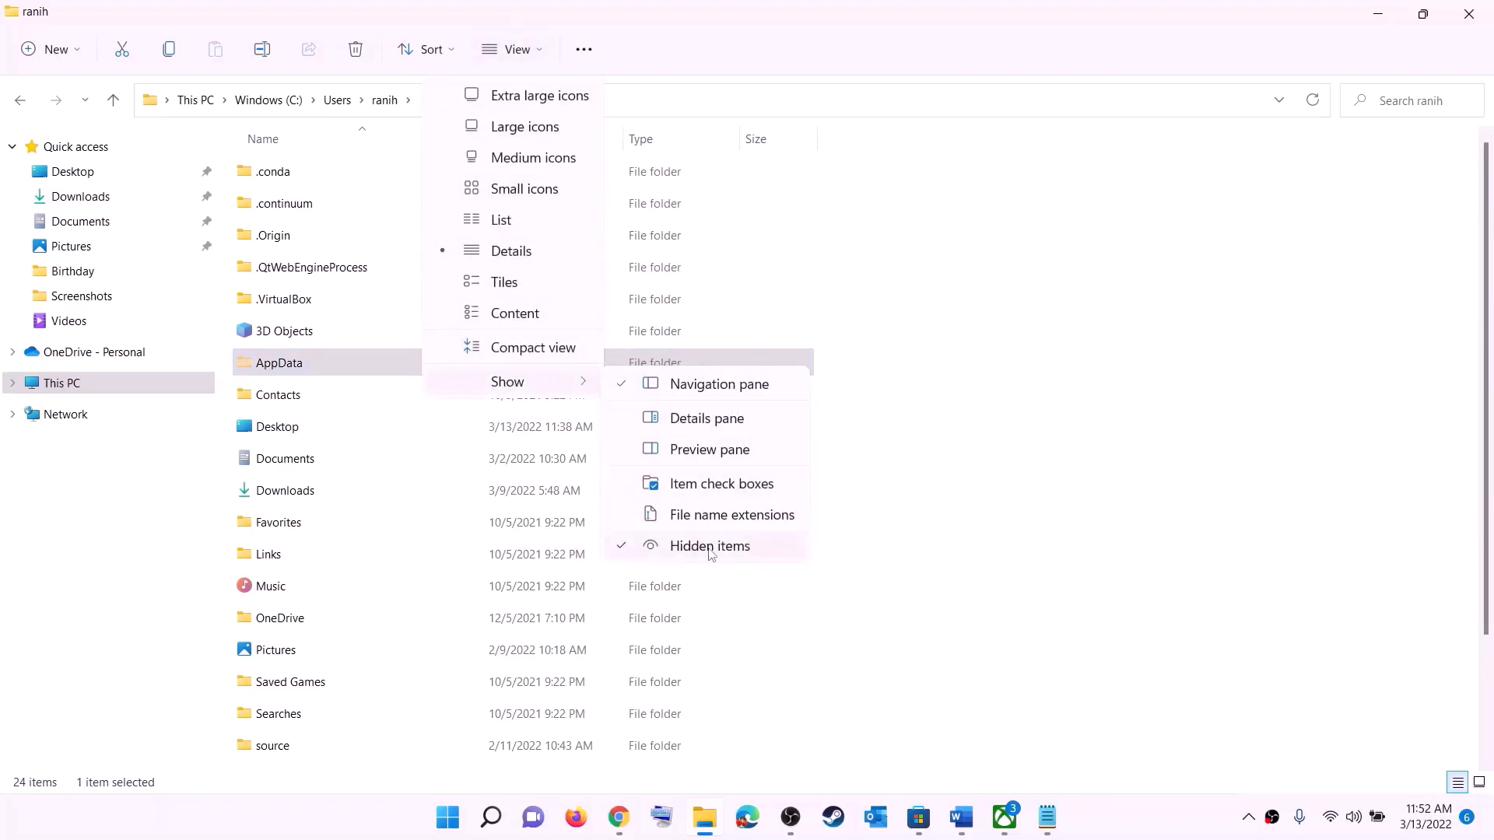
{"action": "left_click", "coordinate": [301, 368]}
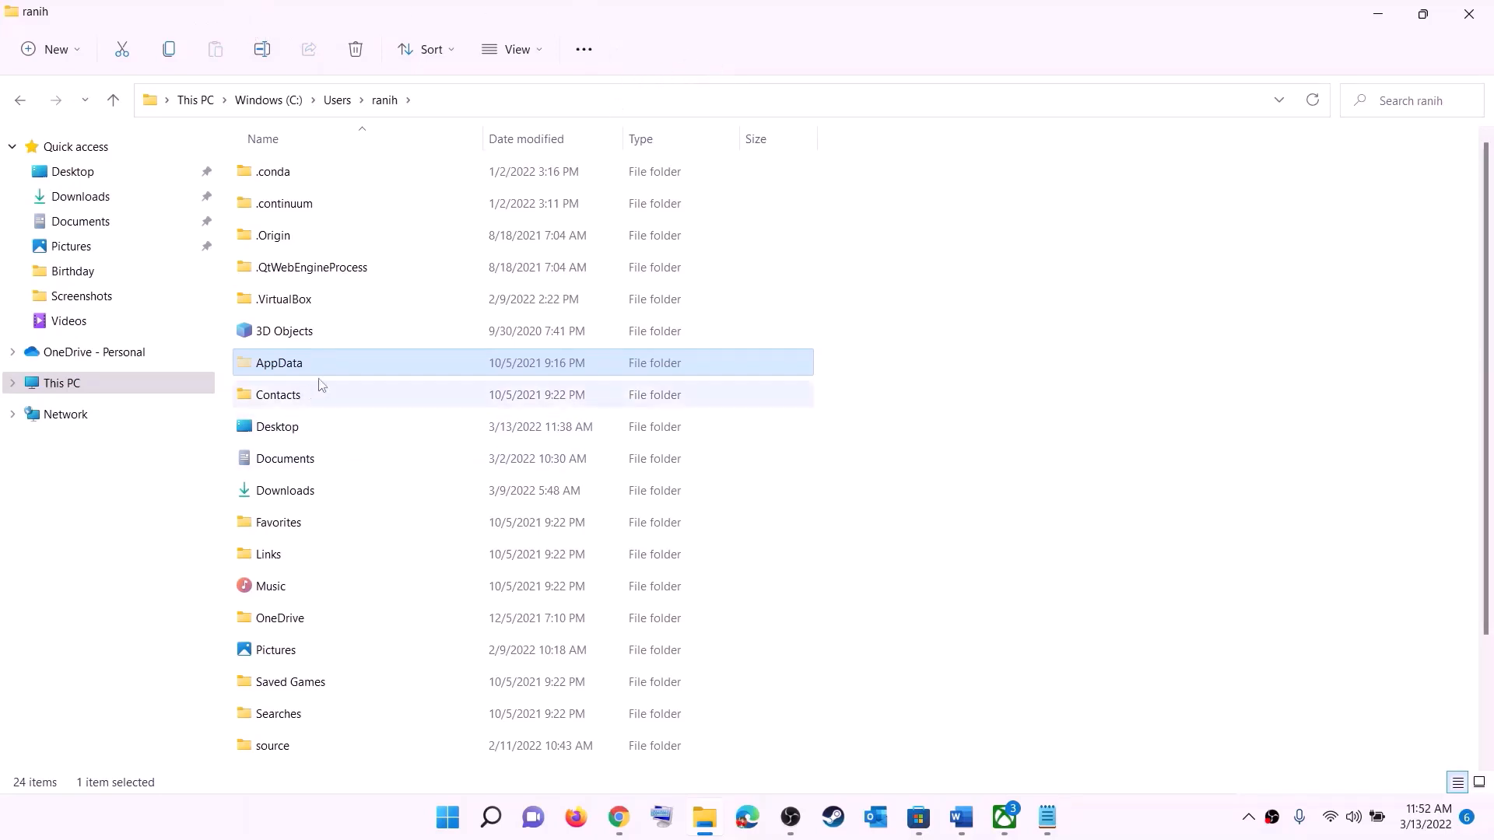
{"action": "left_click", "coordinate": [427, 363]}
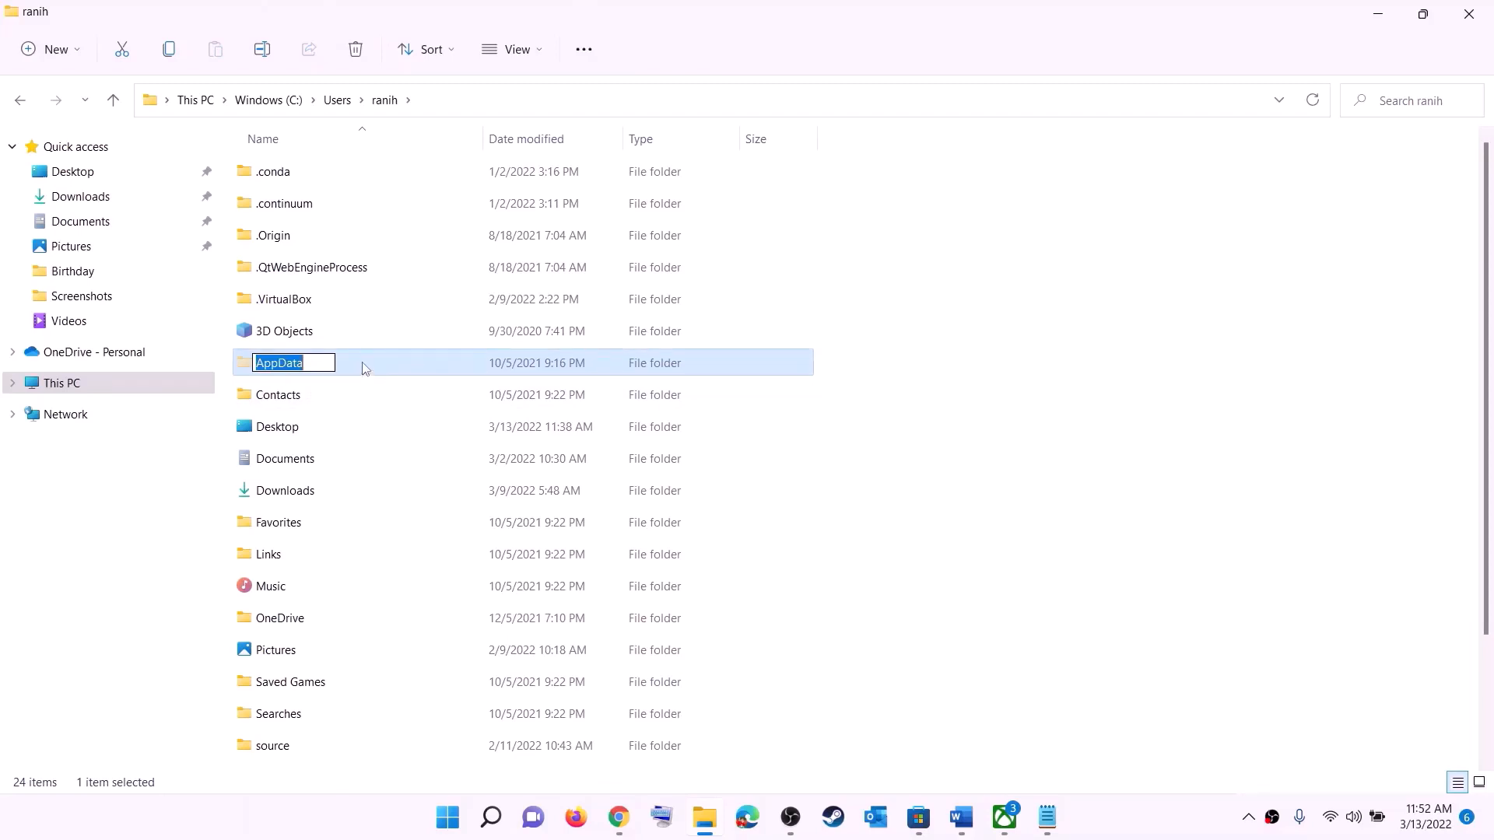
{"action": "left_click", "coordinate": [362, 367]}
{"action": "double_click", "coordinate": [343, 367]}
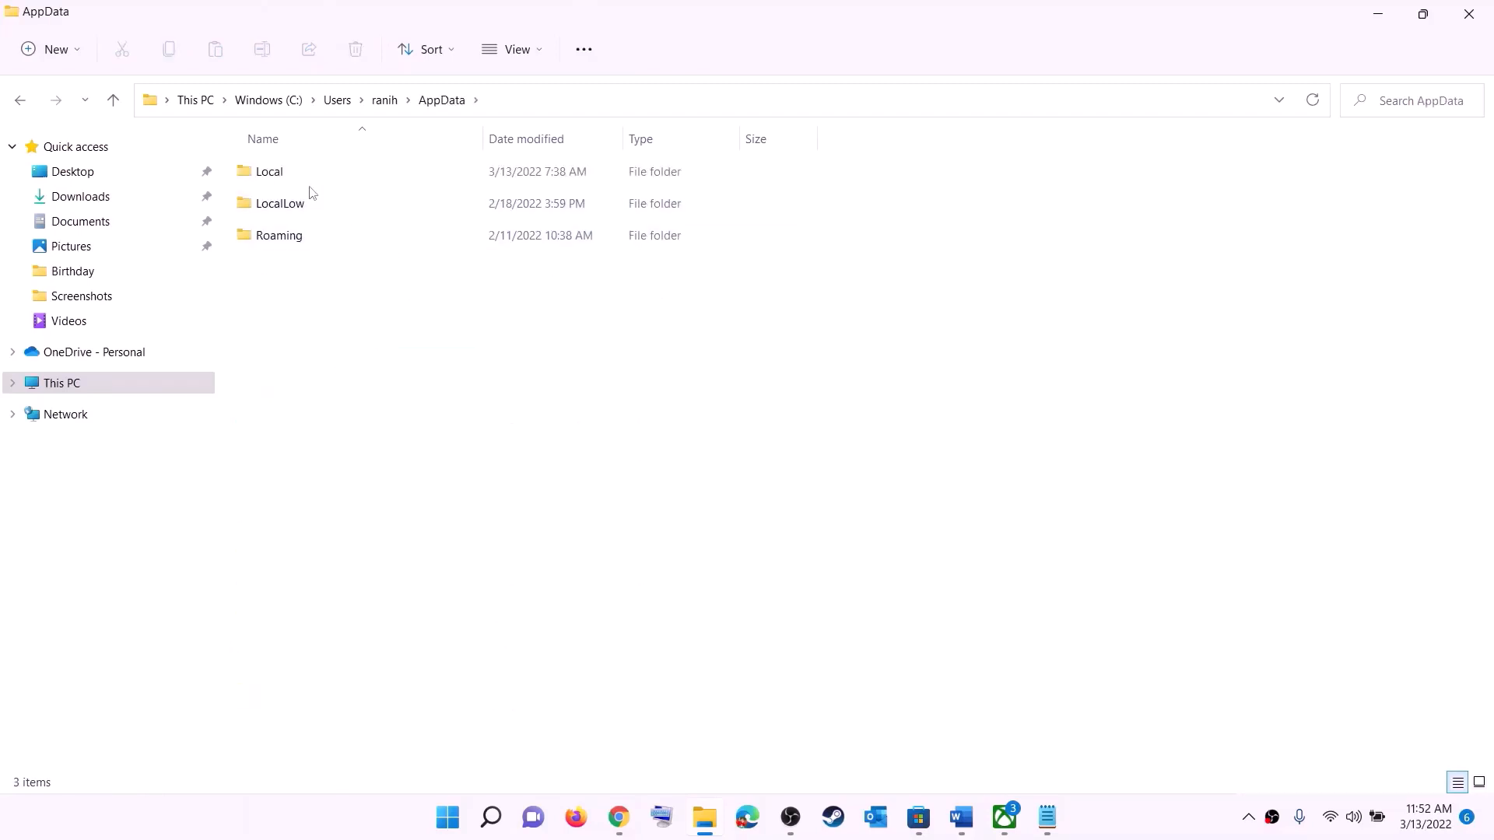
{"action": "left_click", "coordinate": [296, 173]}
{"action": "double_click", "coordinate": [302, 172]}
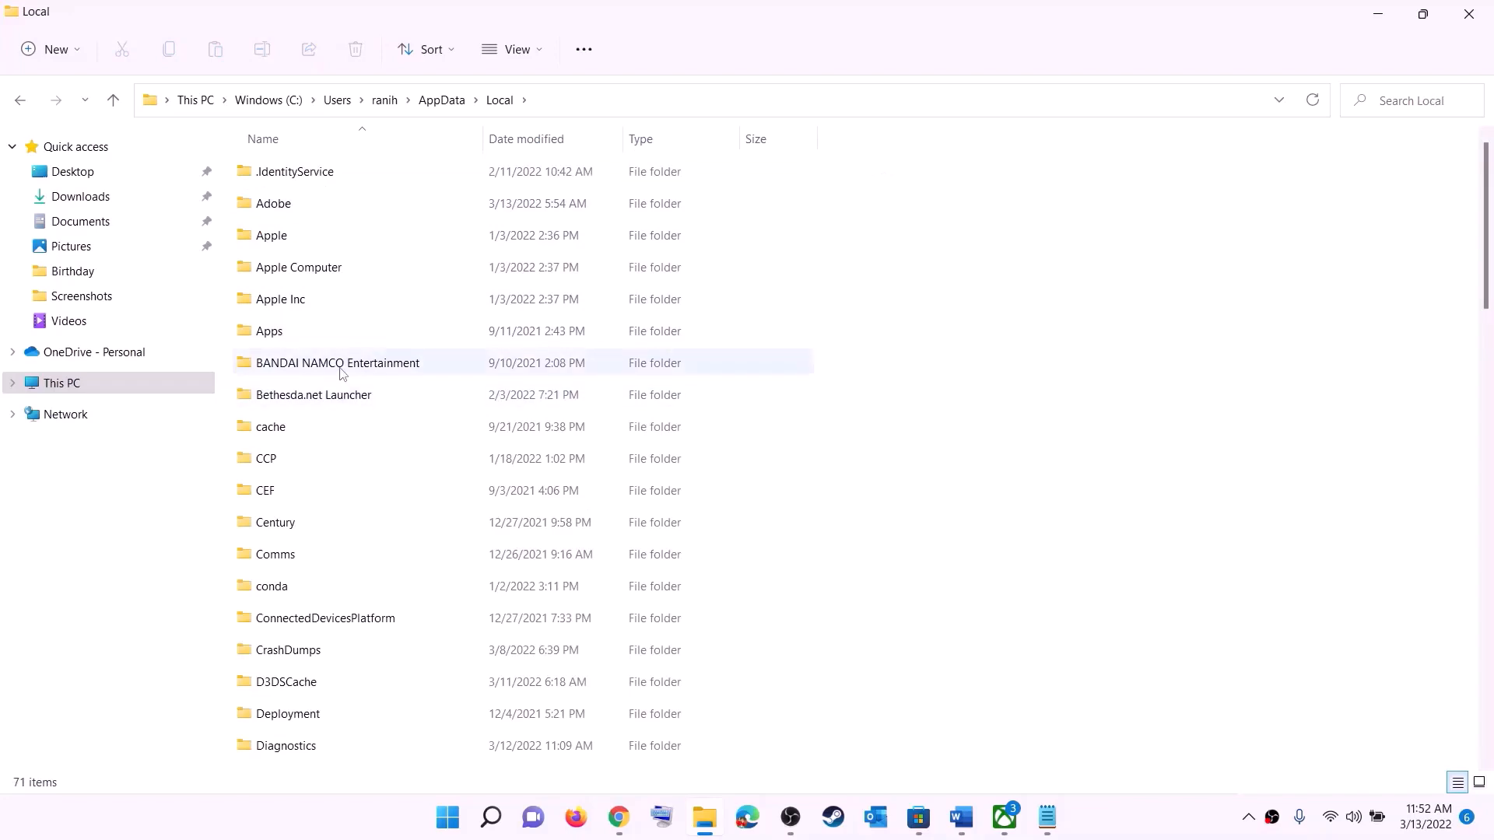
Open the Packages folder, then the Microsoft.WindowsStore_8wekyb3d8bbwe package folder
{"action": "key", "text": "p"}
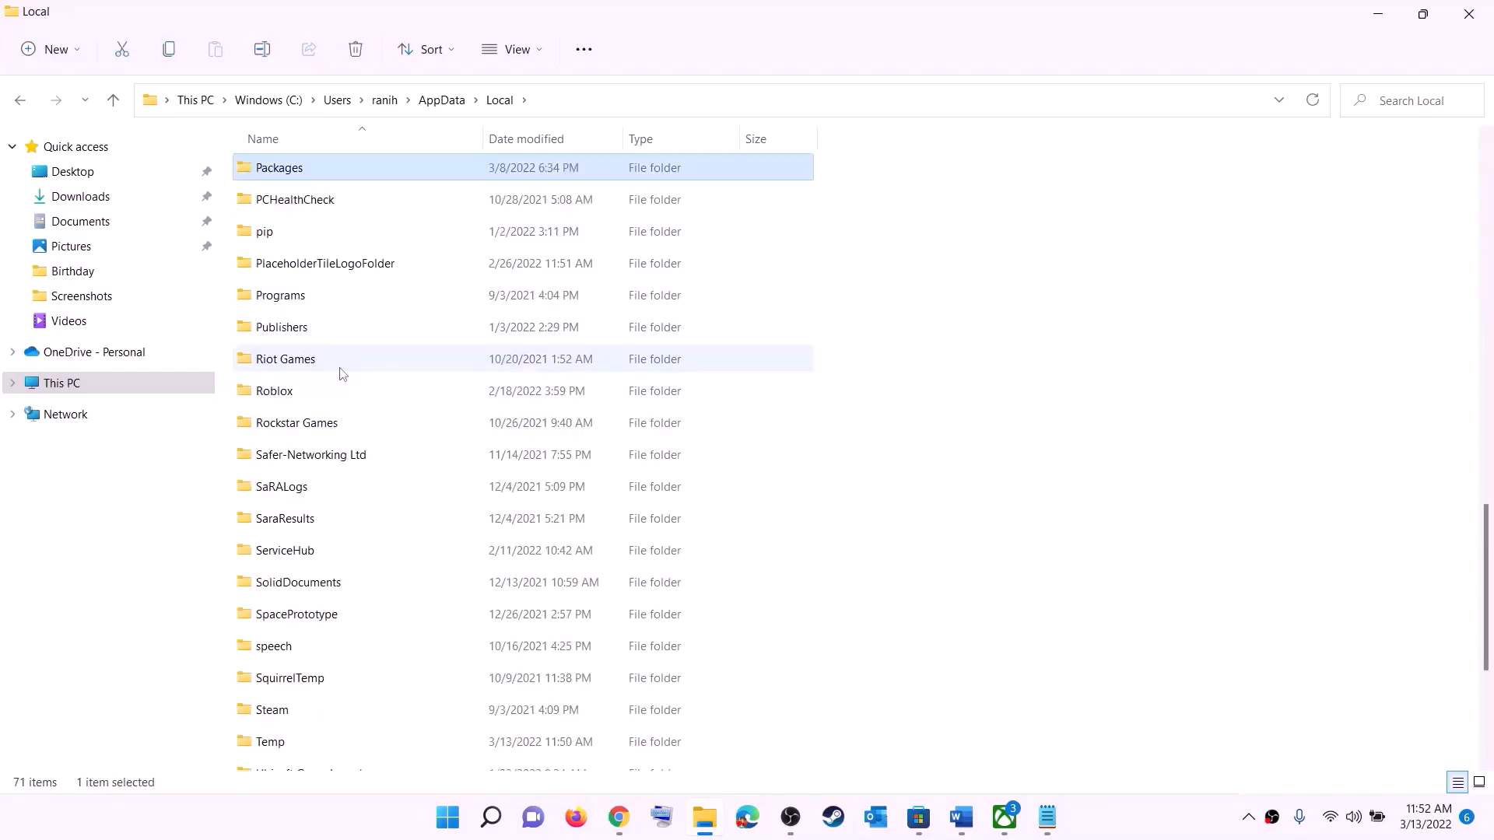
{"action": "left_click", "coordinate": [319, 171]}
{"action": "left_click", "coordinate": [347, 166]}
{"action": "double_click", "coordinate": [347, 166]}
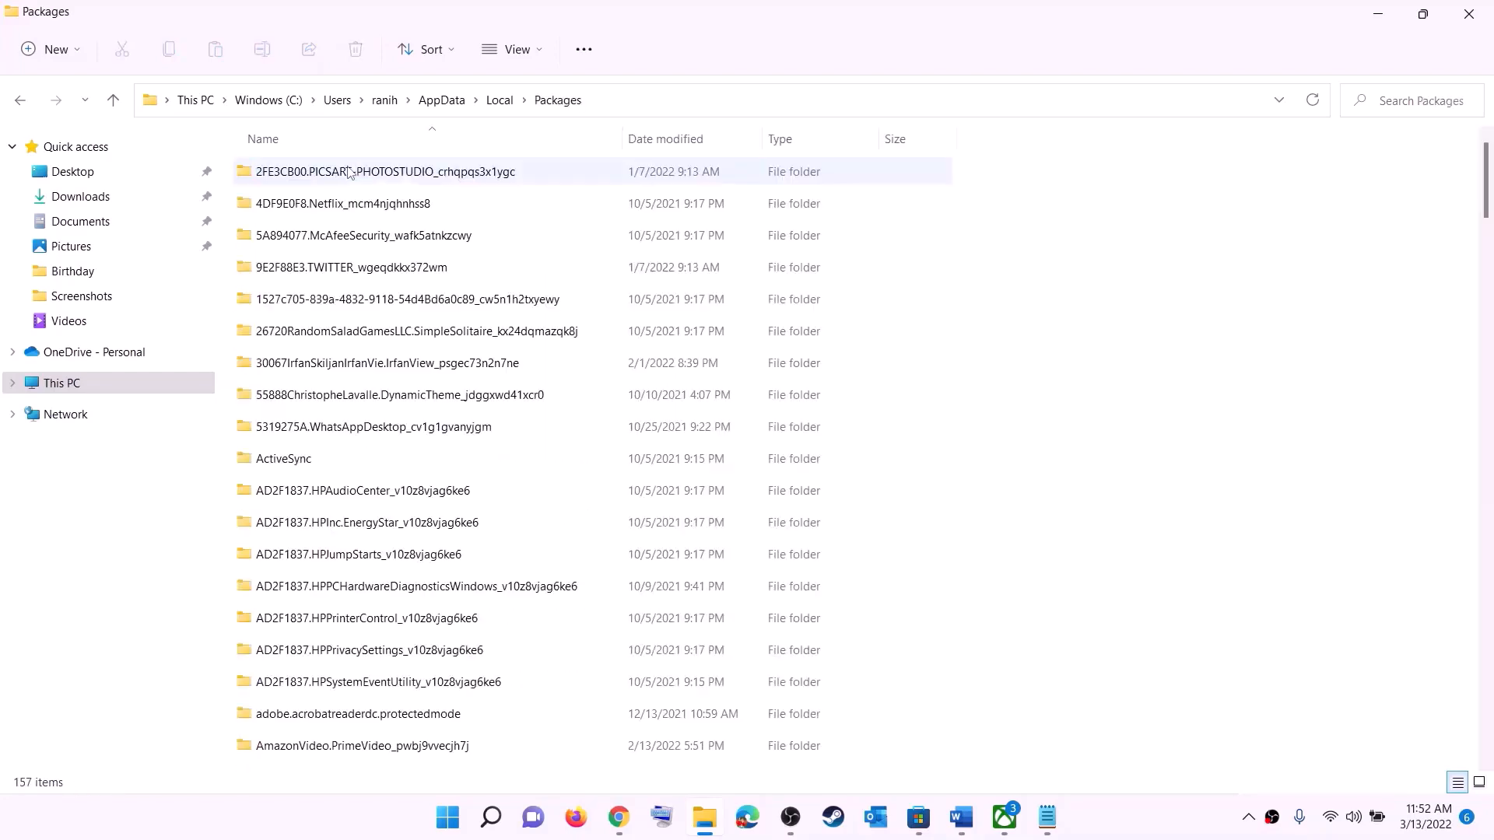
{"action": "scroll", "coordinate": [438, 477], "scroll_direction": "down", "scroll_amount": 5}
{"action": "scroll", "coordinate": [438, 477], "scroll_direction": "down", "scroll_amount": 15}
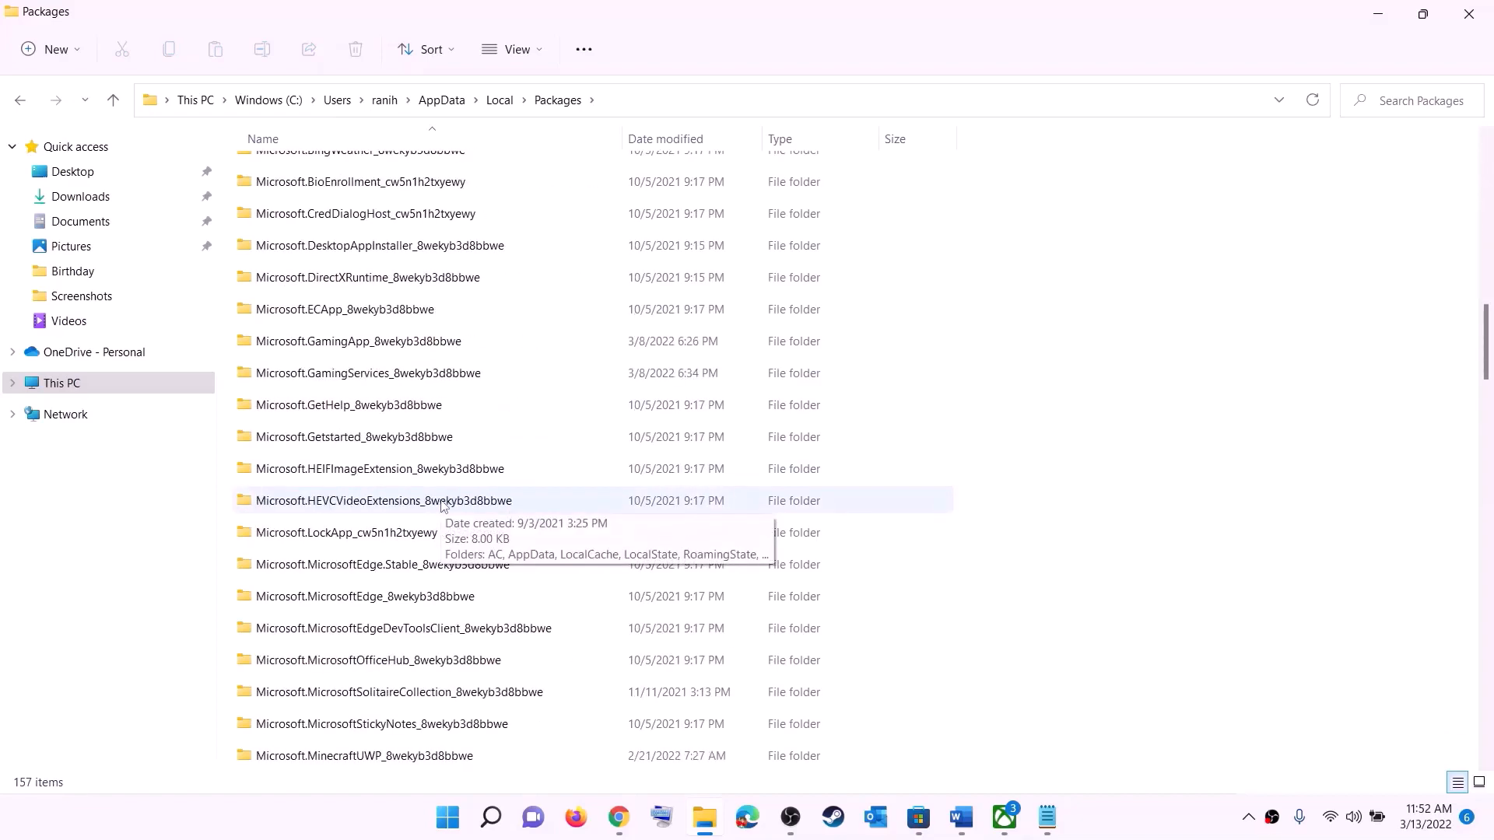
{"action": "scroll", "coordinate": [473, 536], "scroll_direction": "down", "scroll_amount": 8}
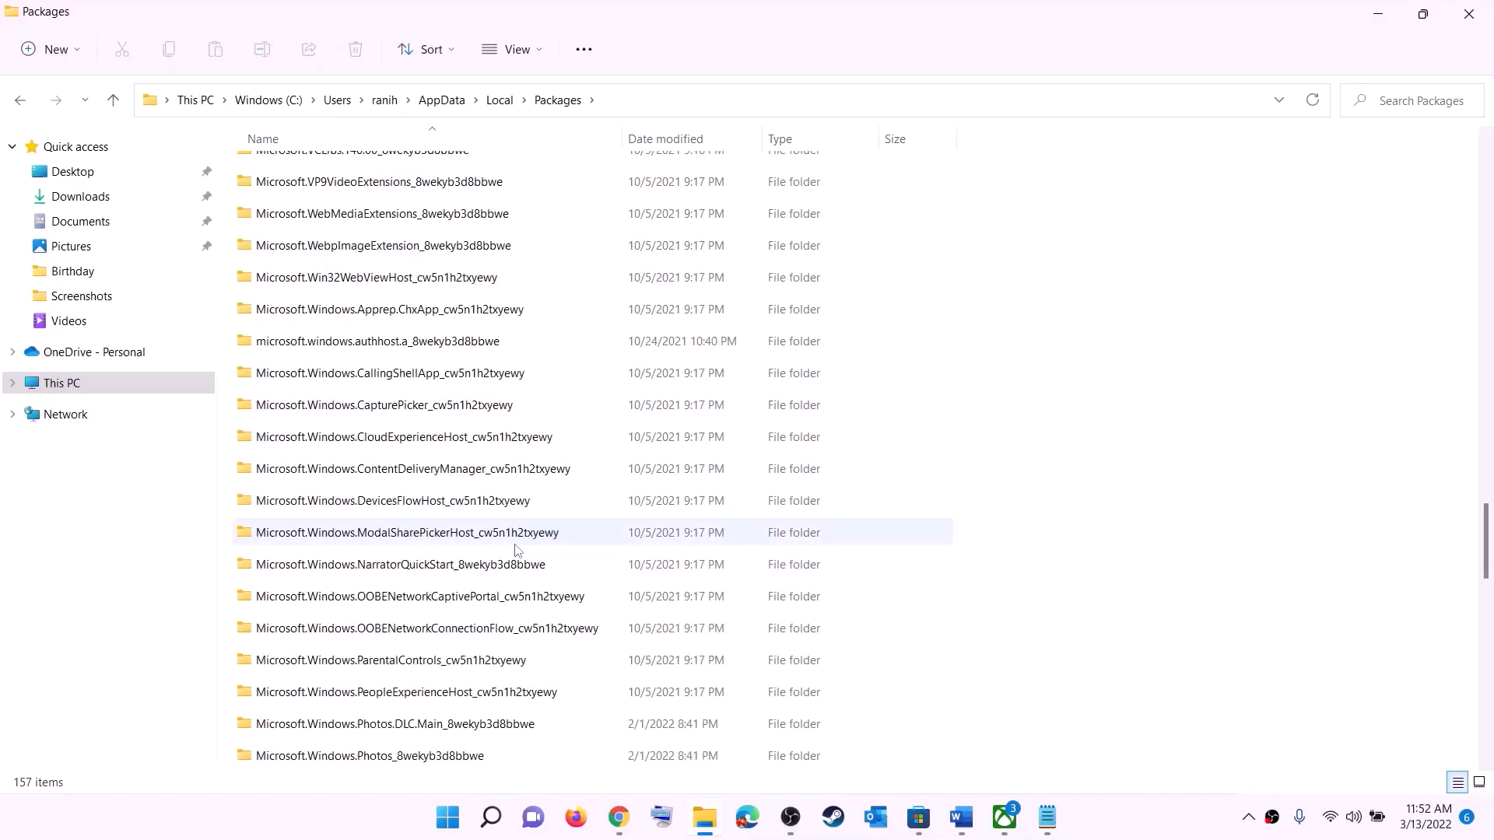
{"action": "scroll", "coordinate": [515, 549], "scroll_direction": "down", "scroll_amount": 6}
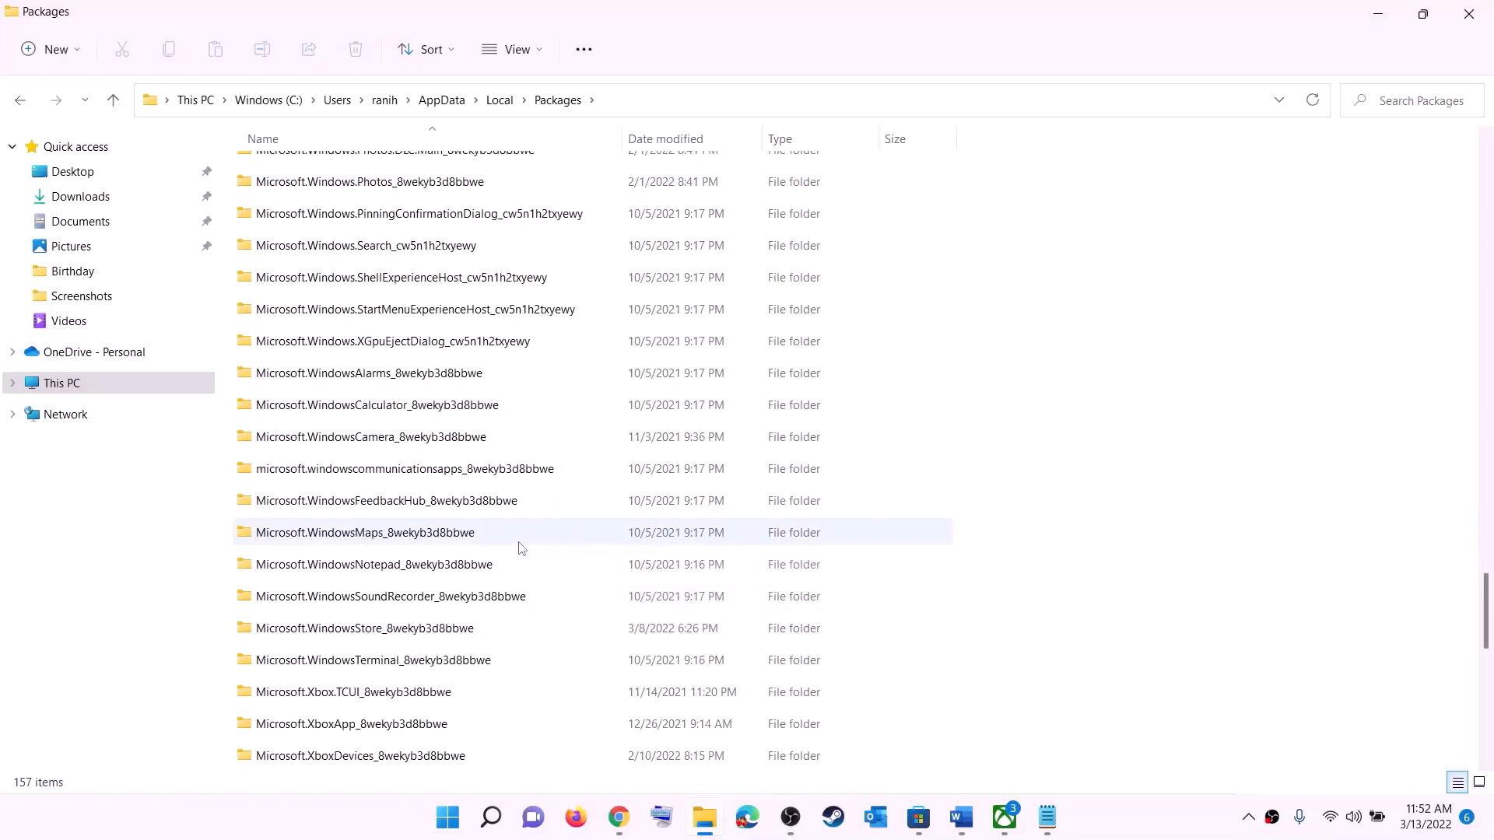
{"action": "left_click", "coordinate": [337, 629]}
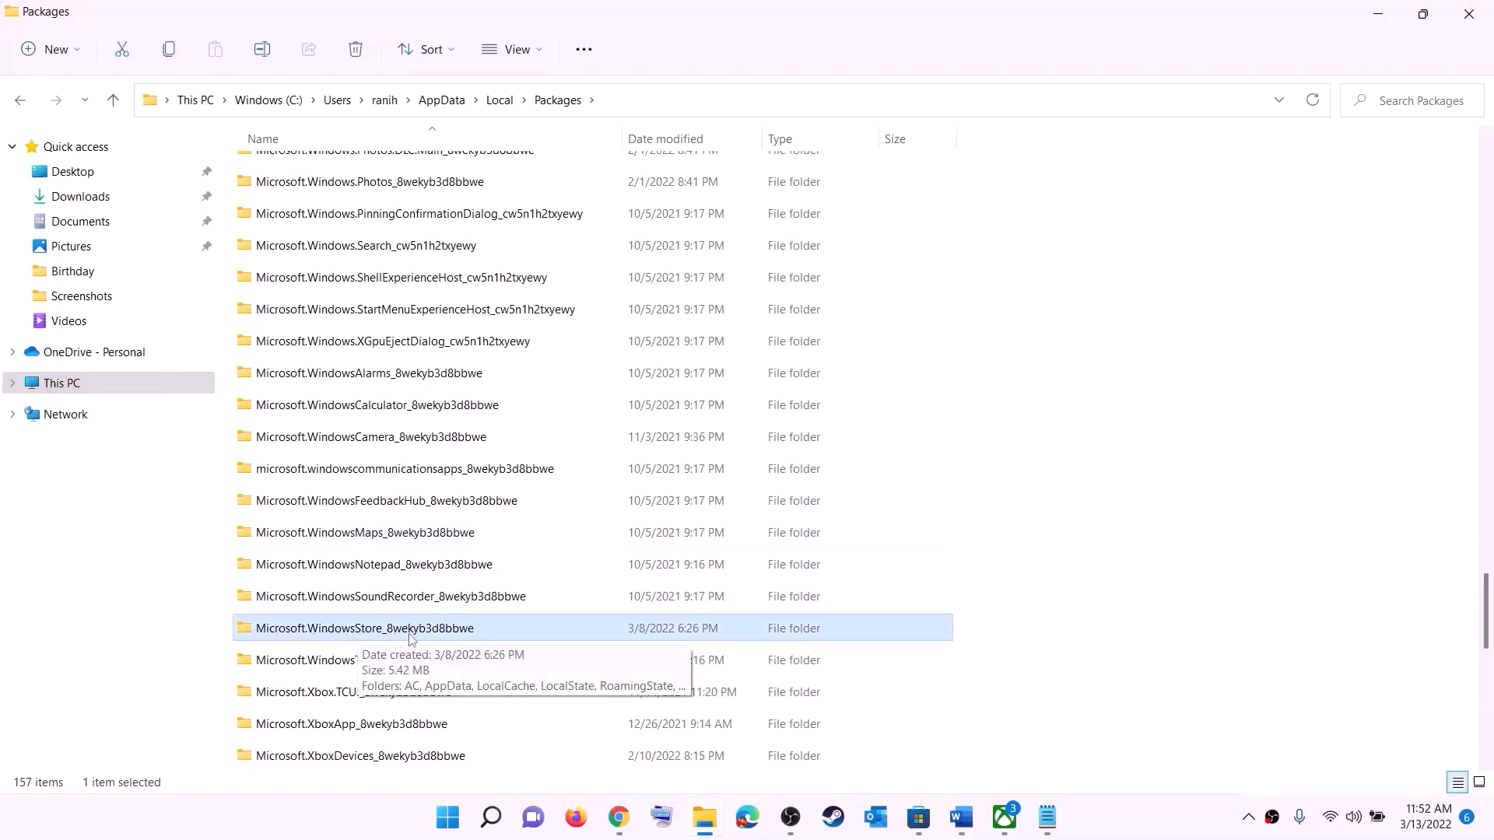
{"action": "left_click", "coordinate": [300, 628]}
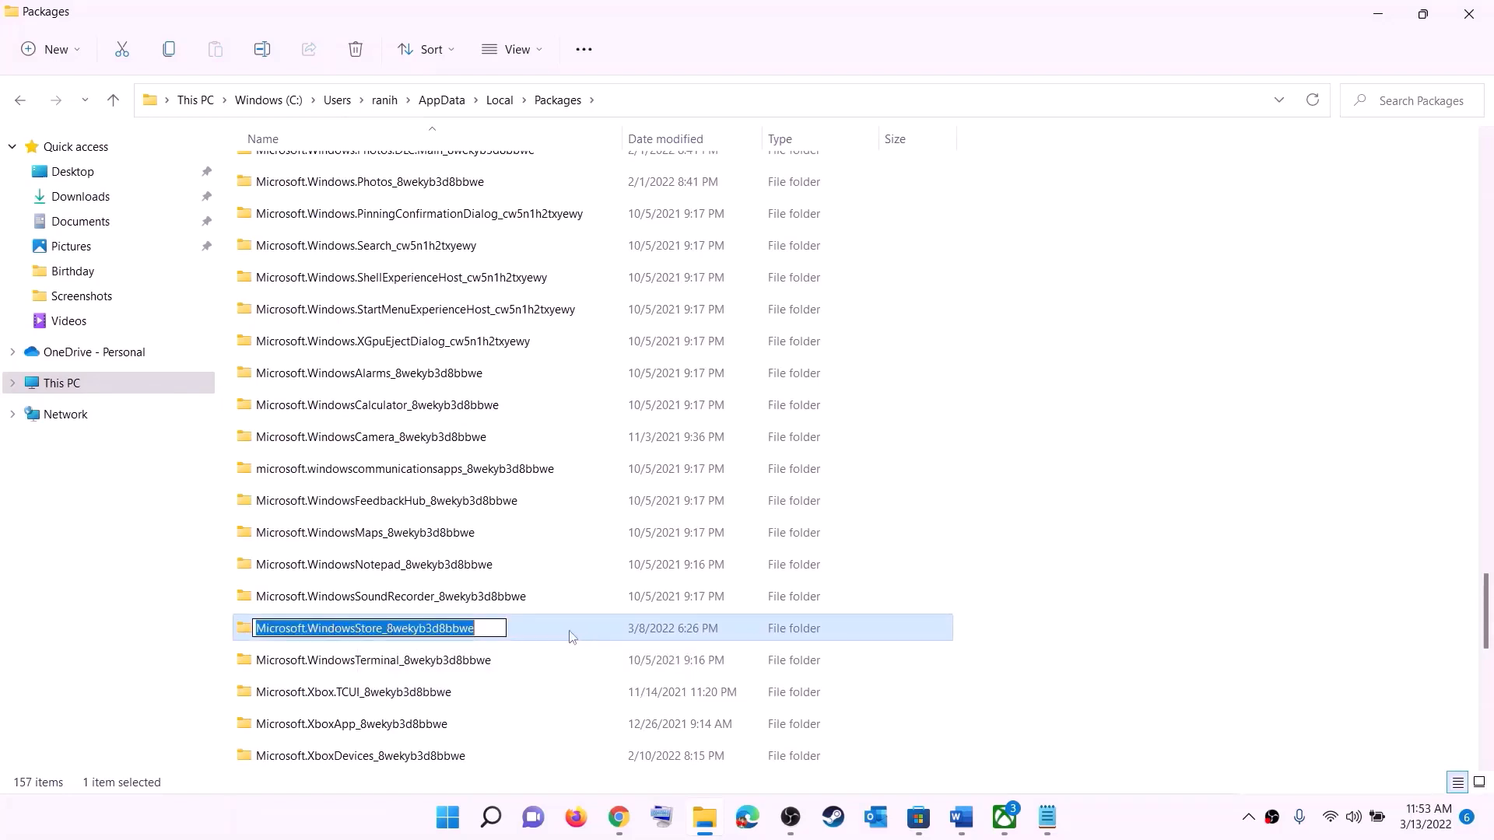
{"action": "left_click", "coordinate": [545, 629]}
{"action": "left_click", "coordinate": [472, 629]}
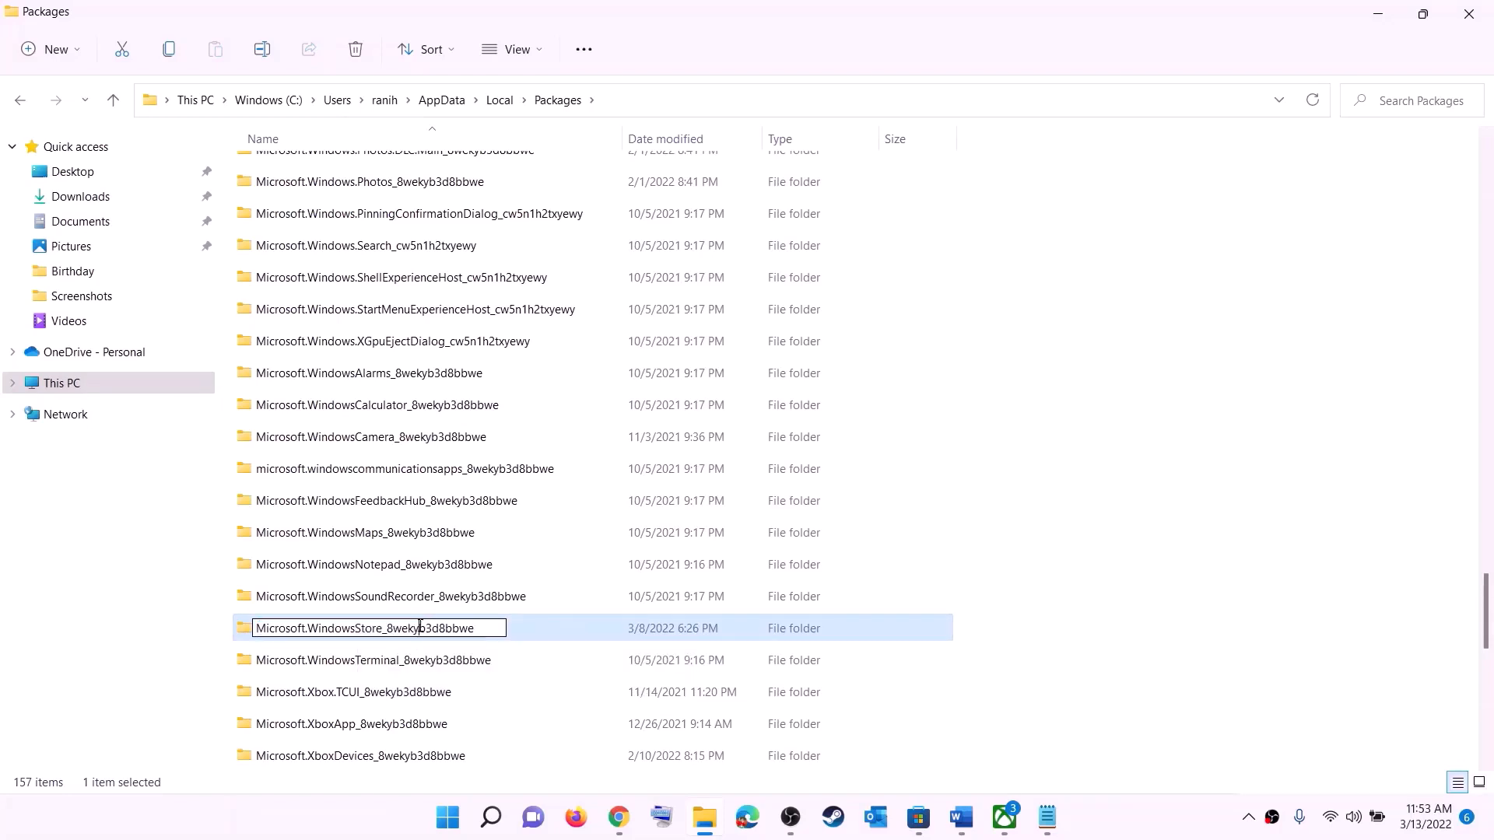
{"action": "double_click", "coordinate": [526, 632]}
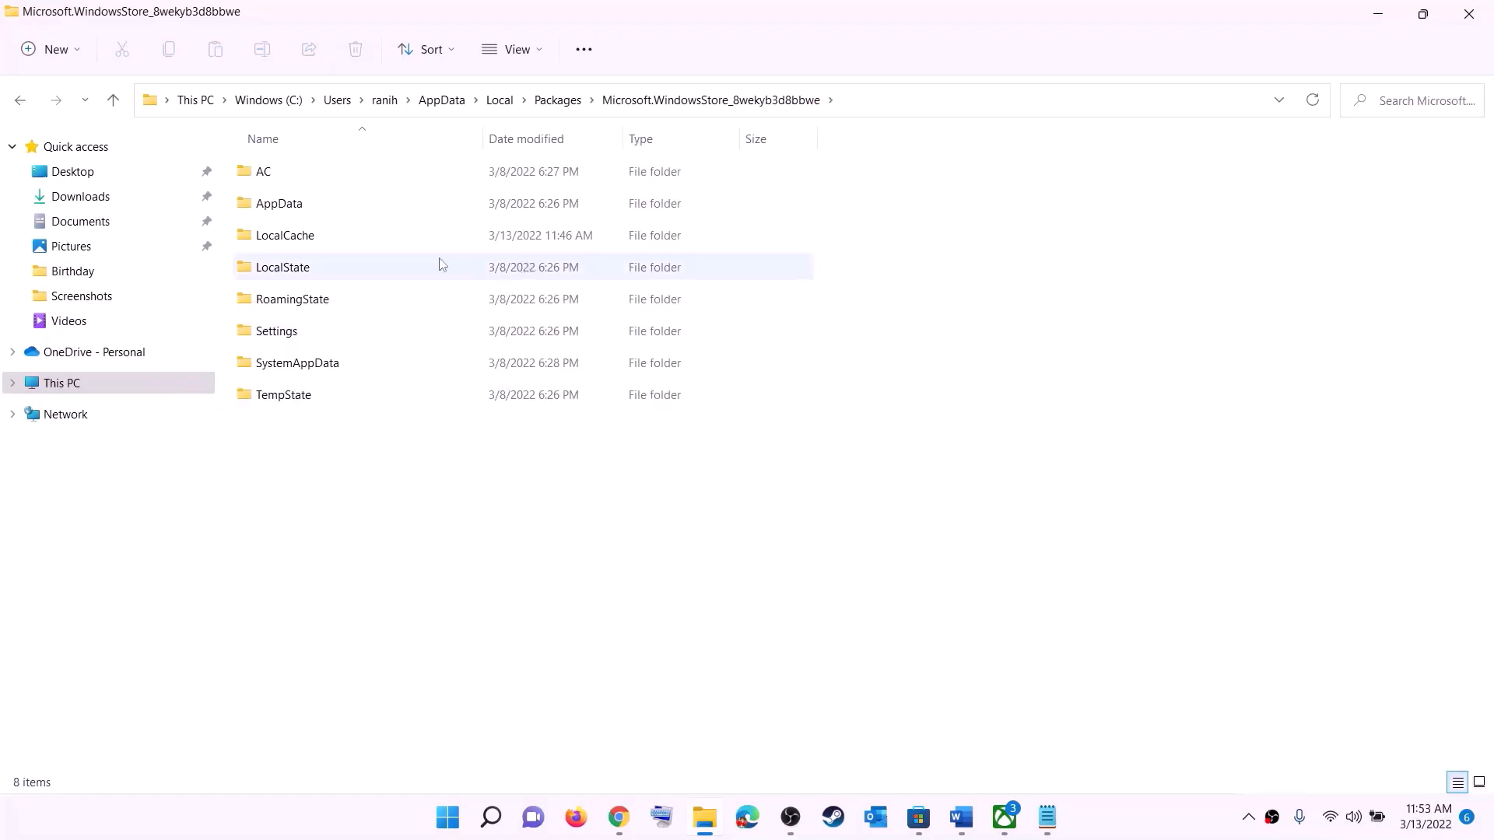
Delete the LocalCache folder, leaving seven subfolders
{"action": "left_click", "coordinate": [344, 236]}
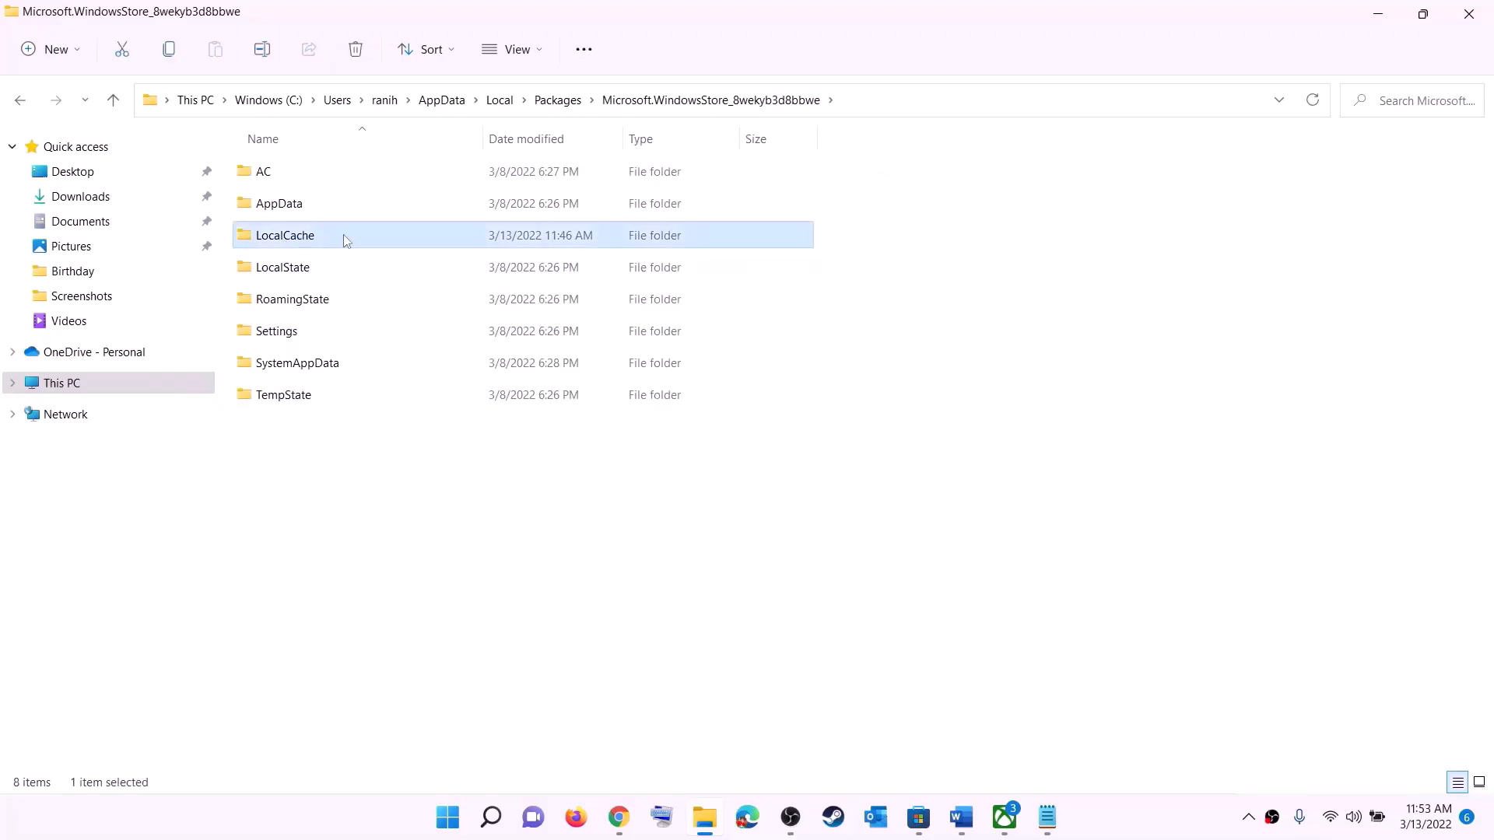
{"action": "right_click", "coordinate": [300, 242]}
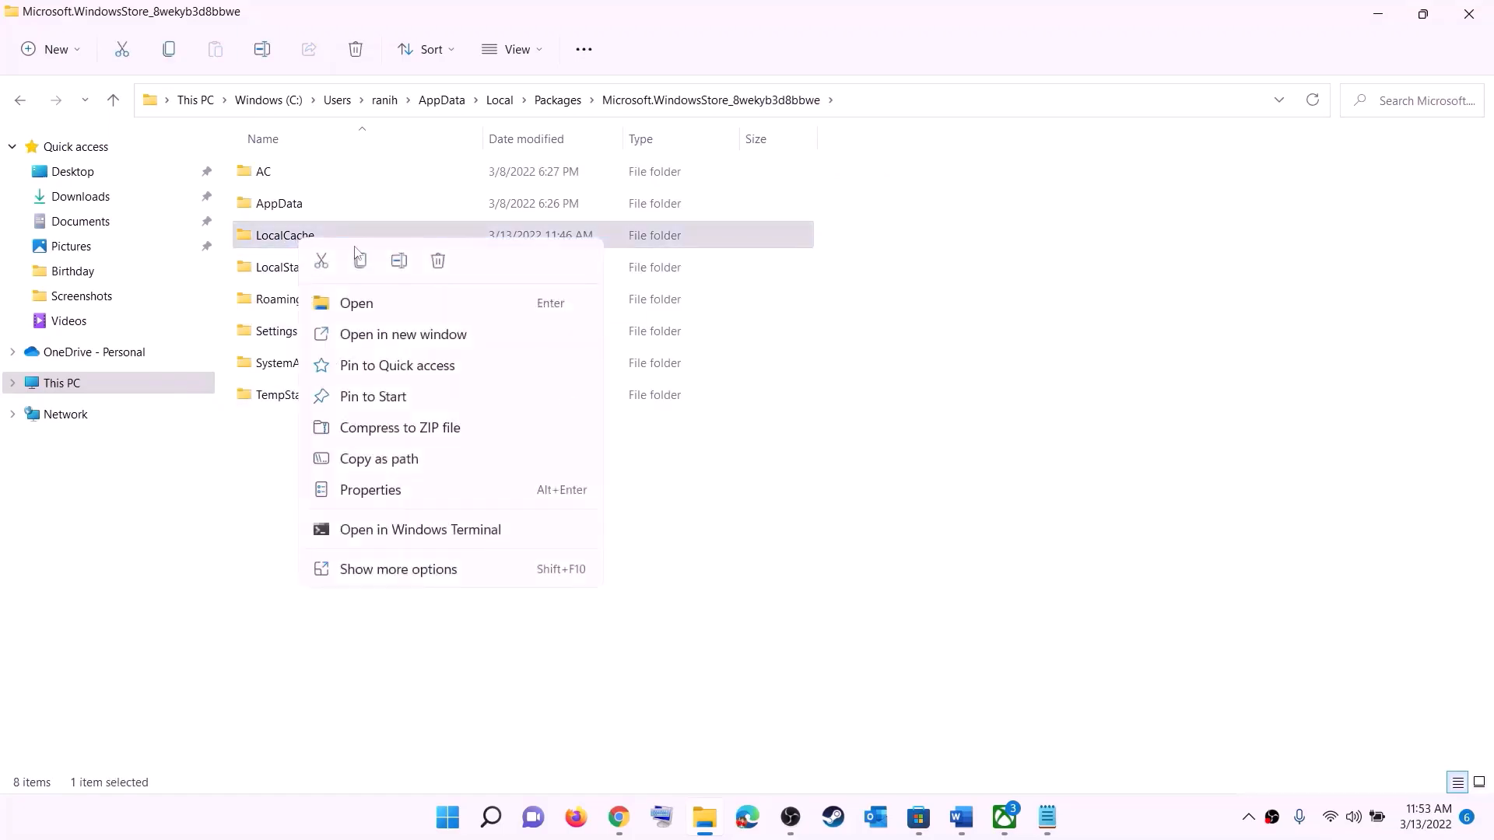
{"action": "left_click", "coordinate": [438, 262]}
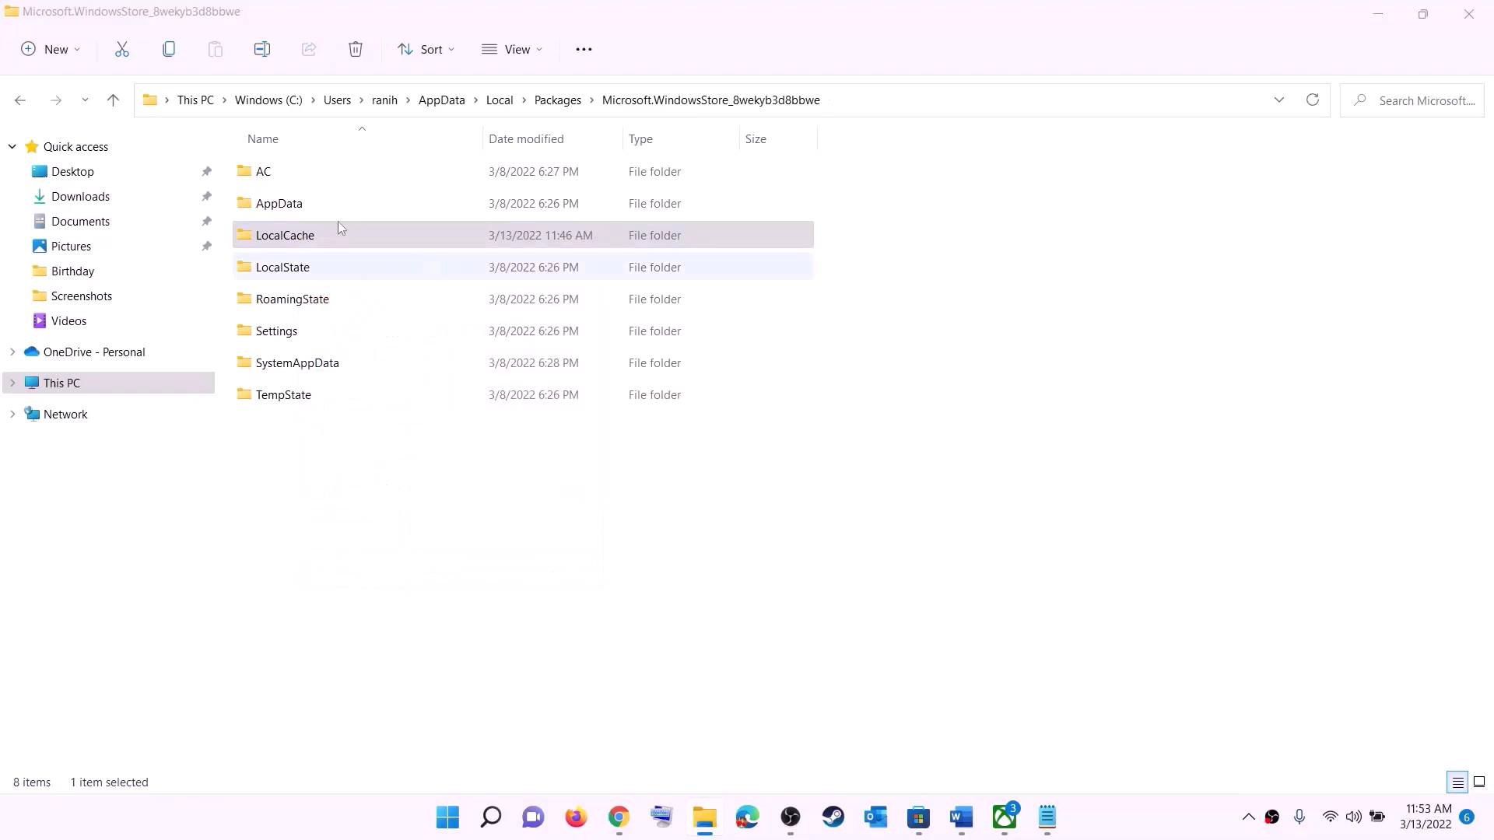
{"action": "left_click", "coordinate": [476, 815]}
Highlight the Step 5 'repair/reset Xbox App/Store' instruction in the Word guide
{"action": "left_click", "coordinate": [989, 749]}
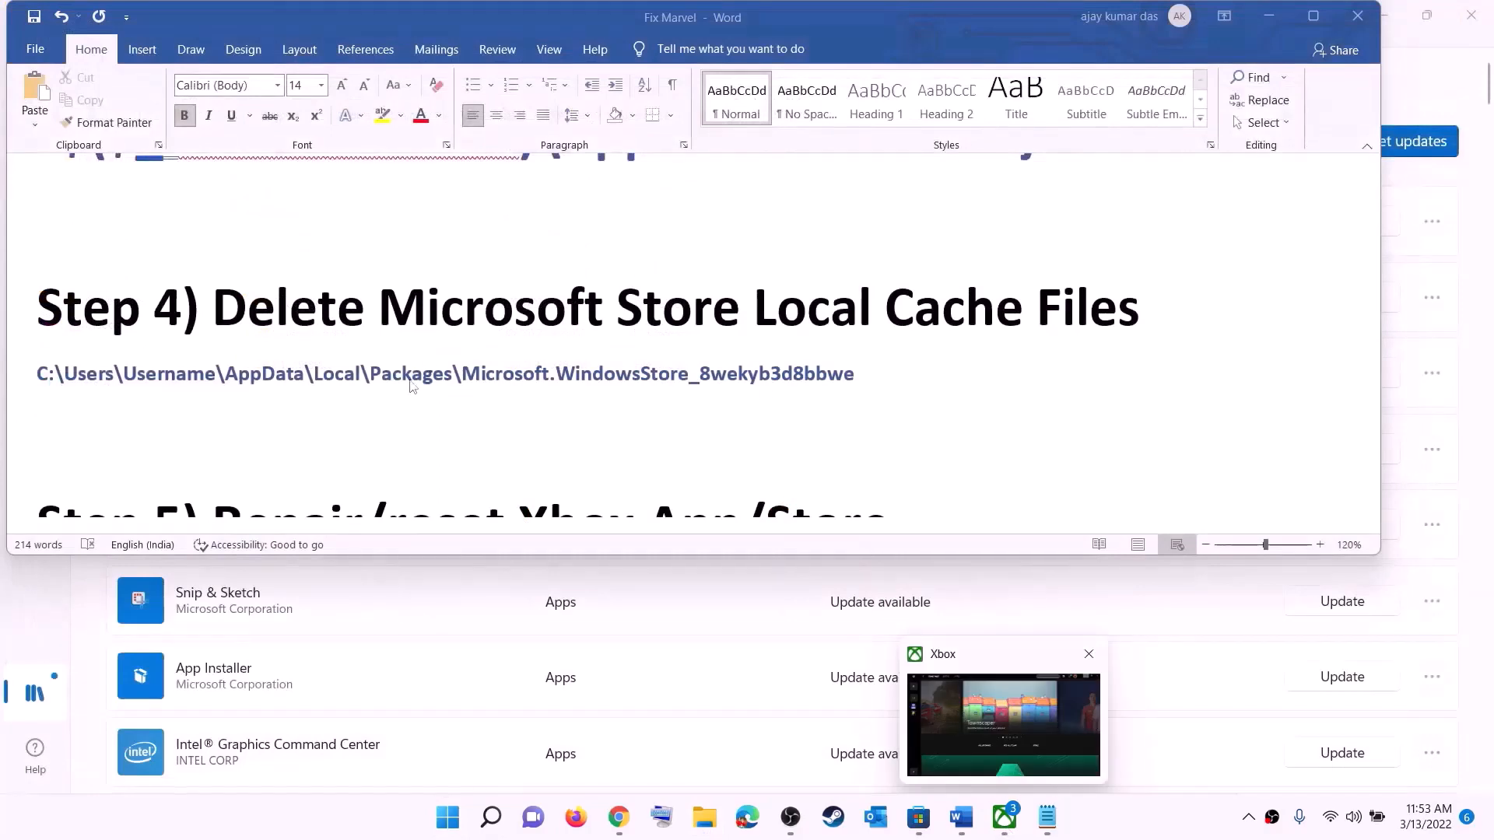
{"action": "scroll", "coordinate": [523, 410], "scroll_direction": "down", "scroll_amount": 4}
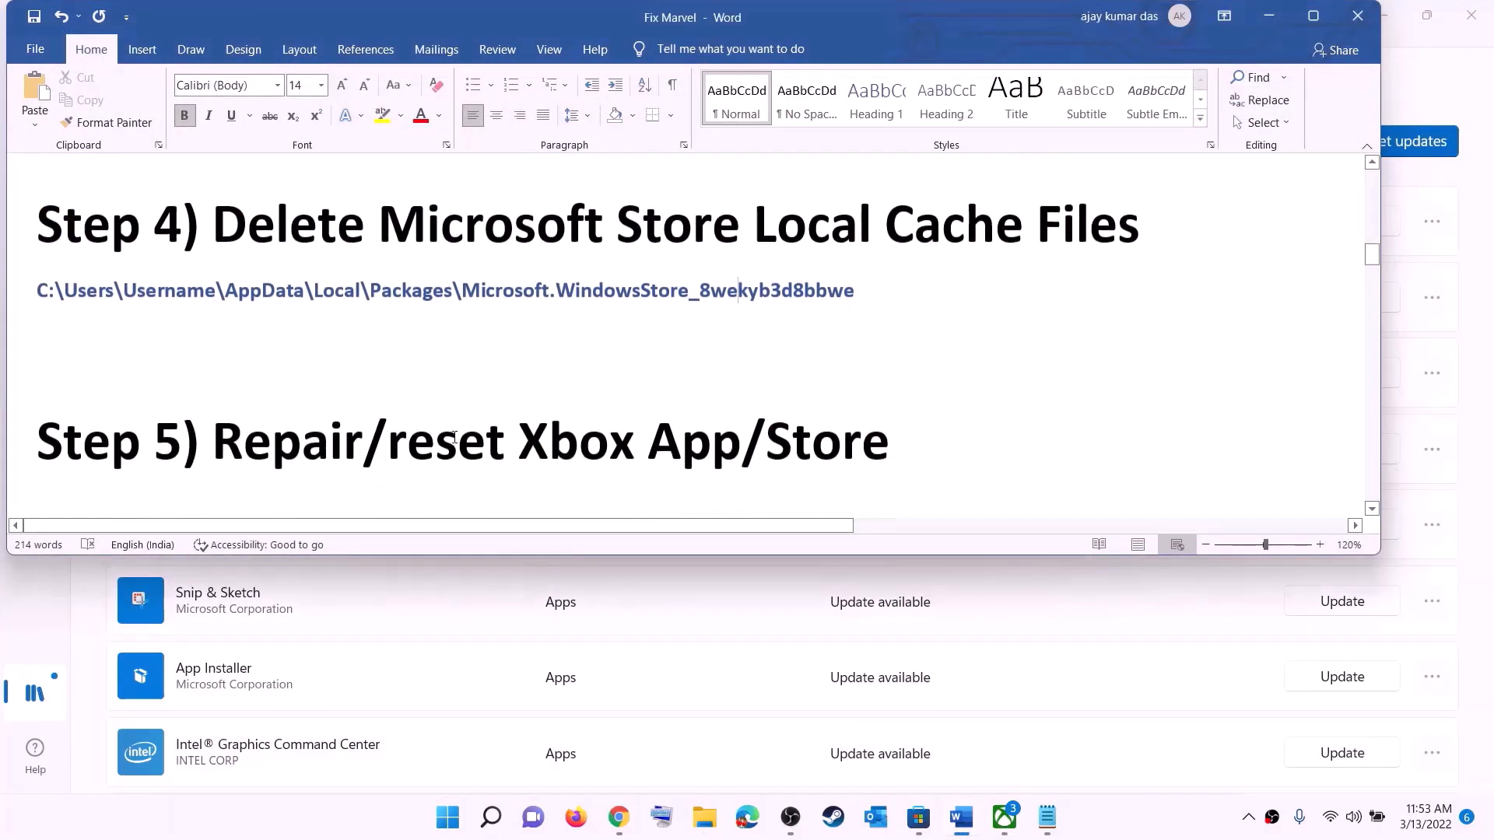
{"action": "scroll", "coordinate": [738, 261], "scroll_direction": "up", "scroll_amount": 2}
{"action": "left_click_drag", "start_coordinate": [363, 412], "coordinate": [922, 420]}
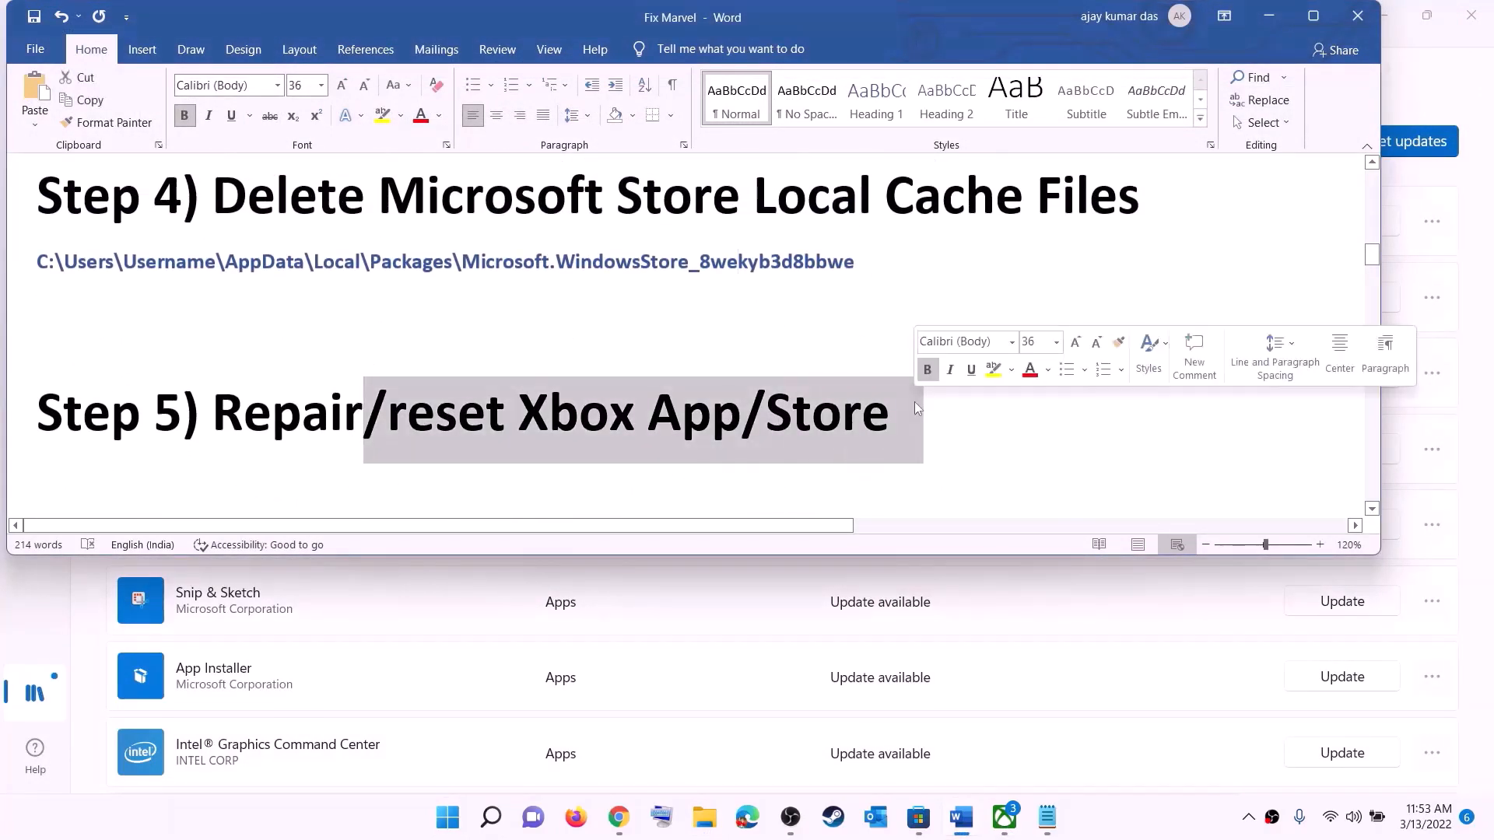
Search 'xbox' in Start and open the Xbox app's App settings page
{"action": "left_click", "coordinate": [443, 821]}
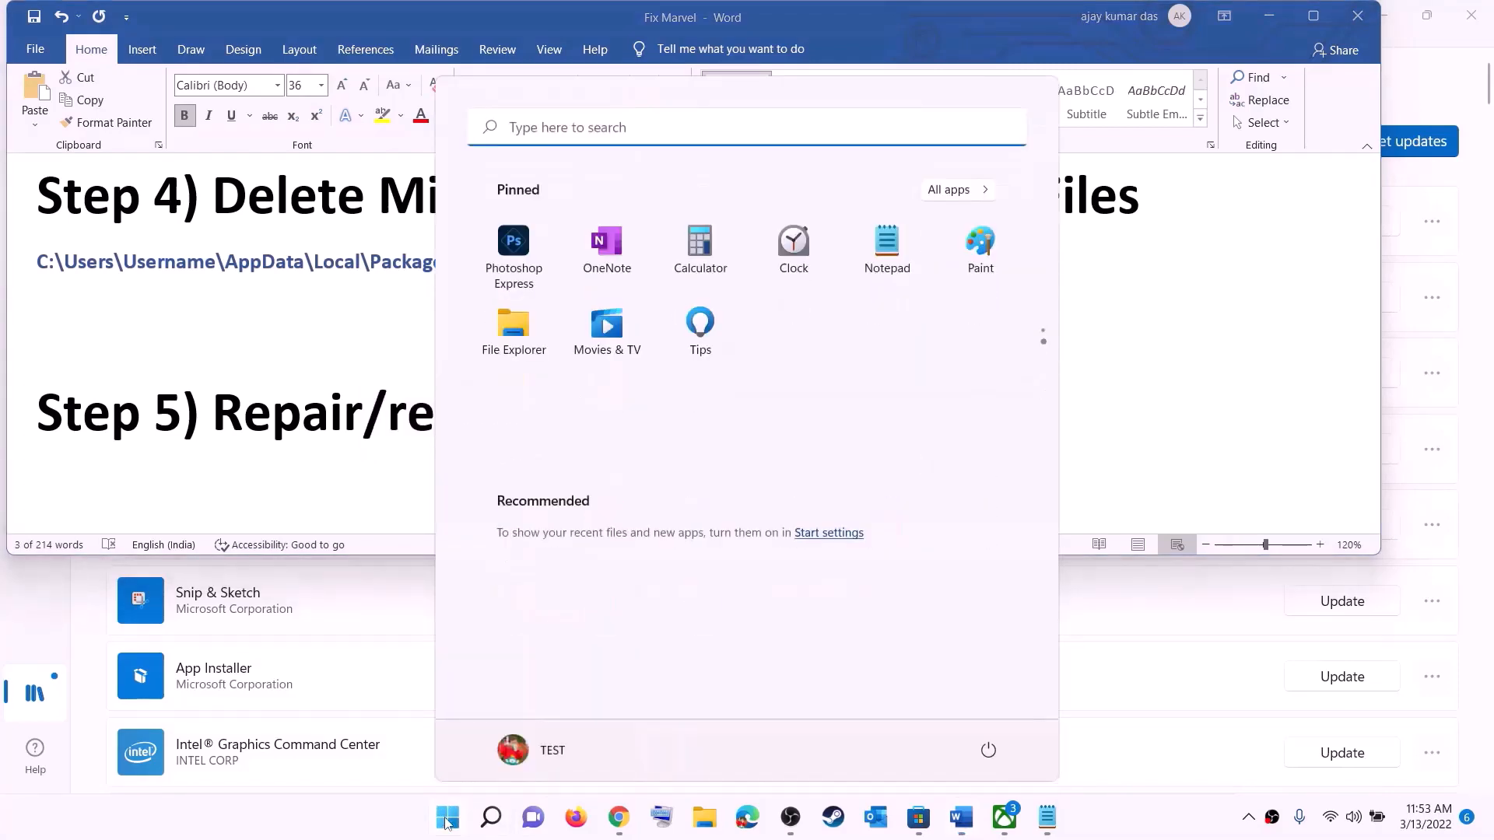
{"action": "type", "text": "xbox"}
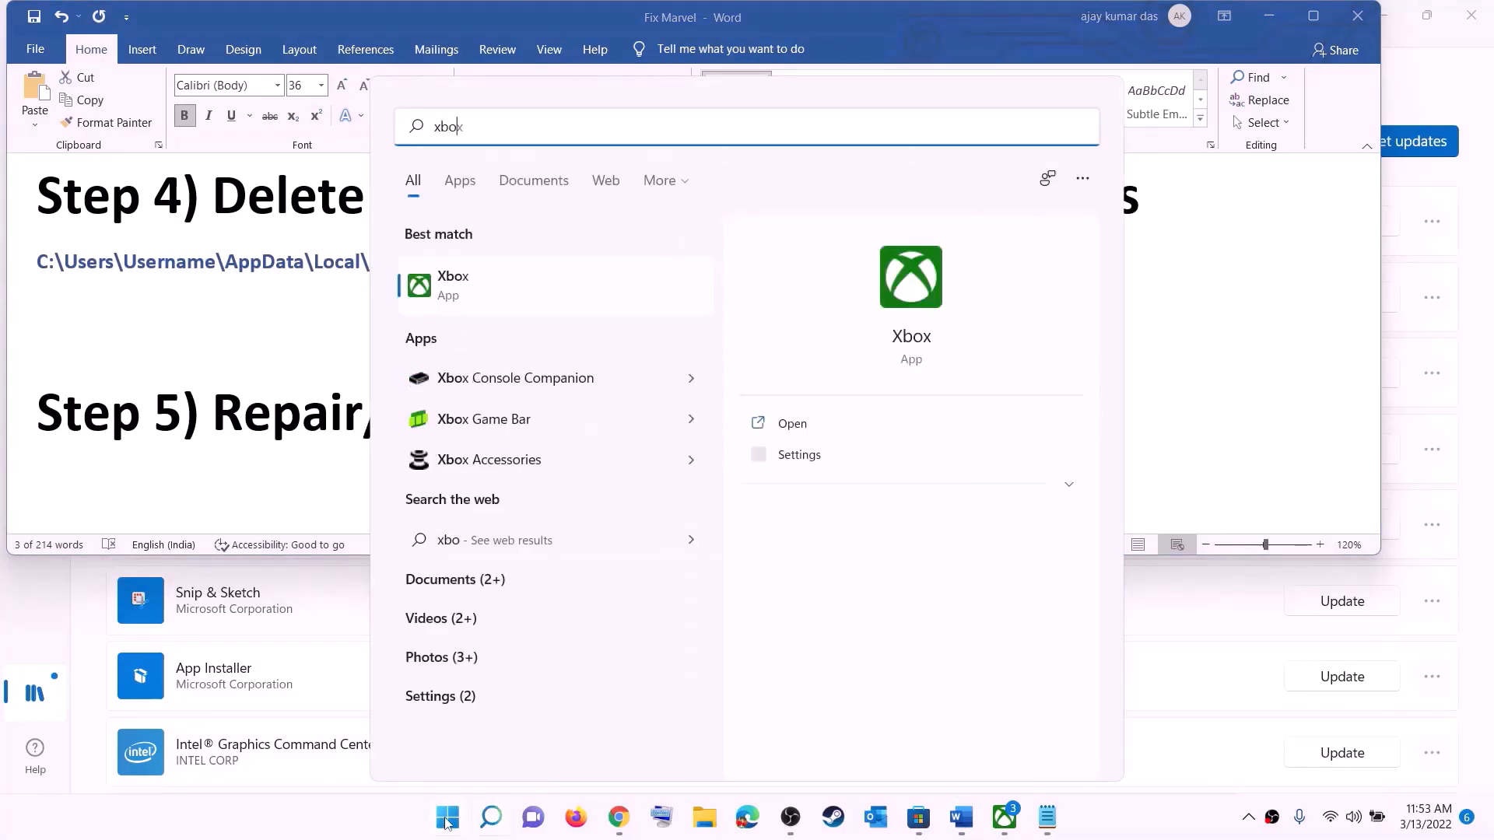
{"action": "right_click", "coordinate": [467, 291]}
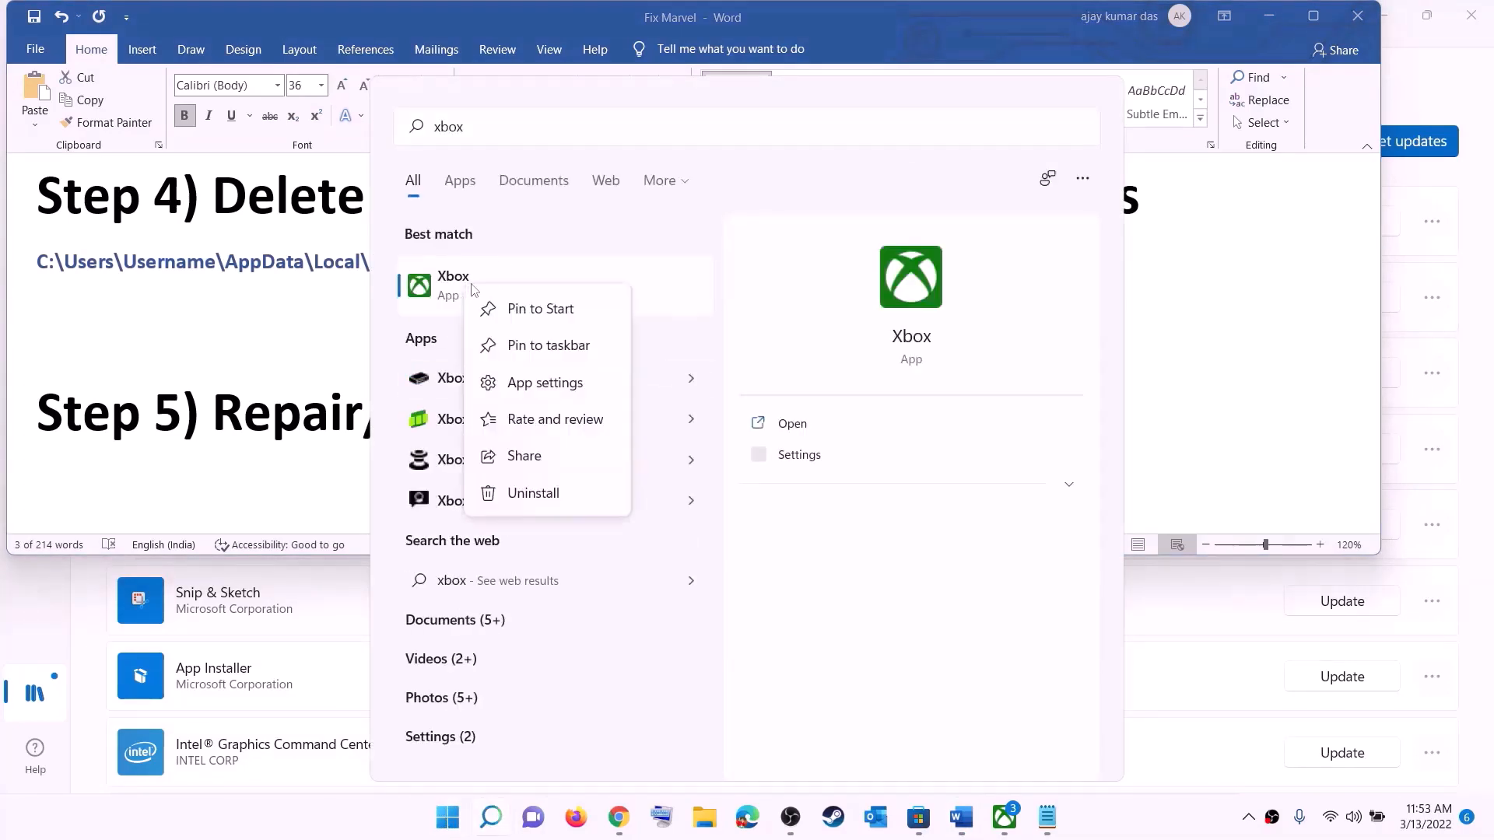
{"action": "left_click", "coordinate": [560, 385]}
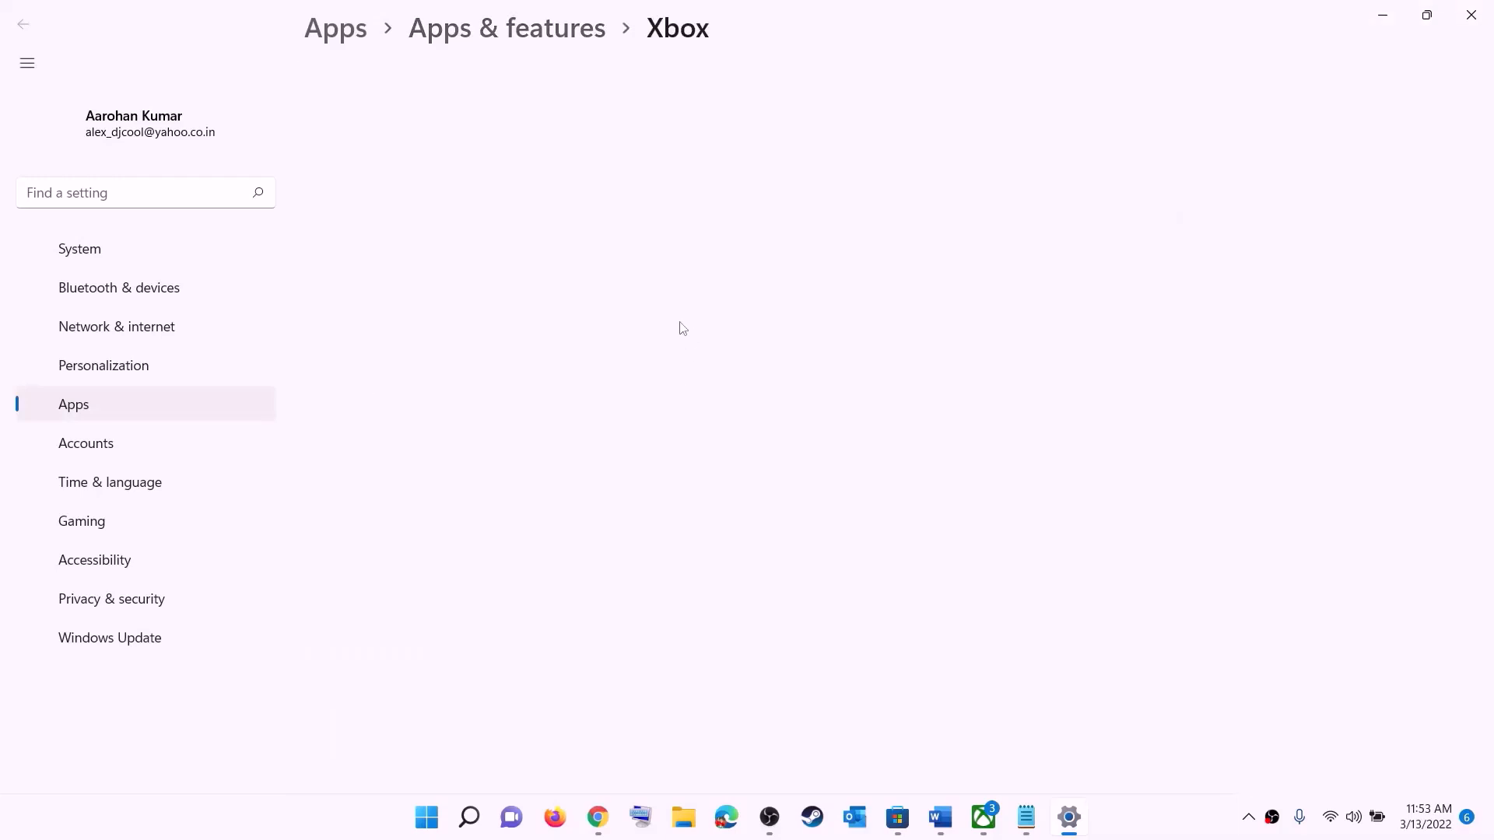
Repair the Xbox app, then reset it, confirming permanent deletion of its data
{"action": "scroll", "coordinate": [567, 520], "scroll_direction": "down", "scroll_amount": 10}
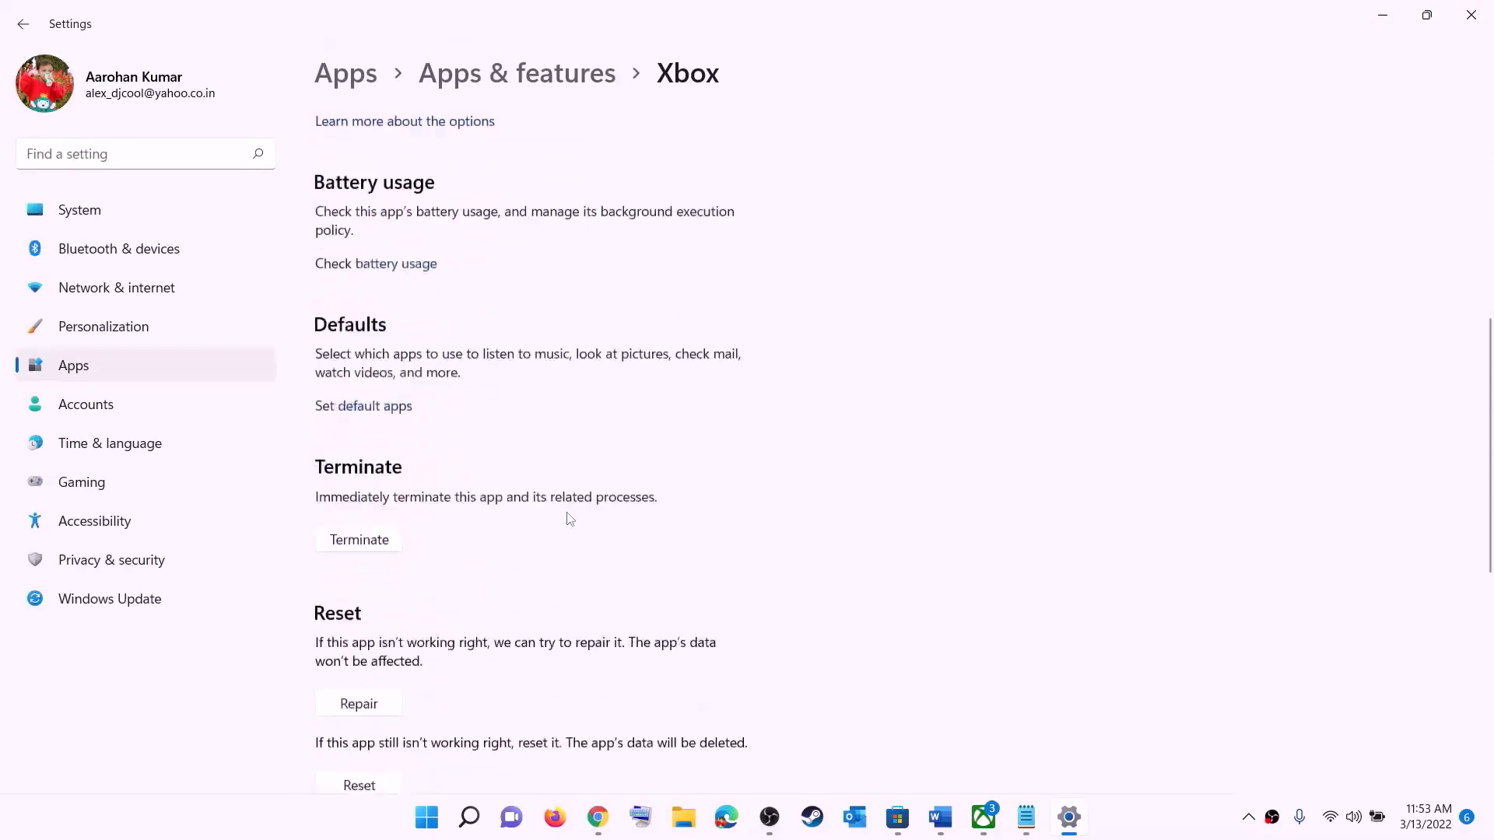
{"action": "left_click", "coordinate": [359, 334]}
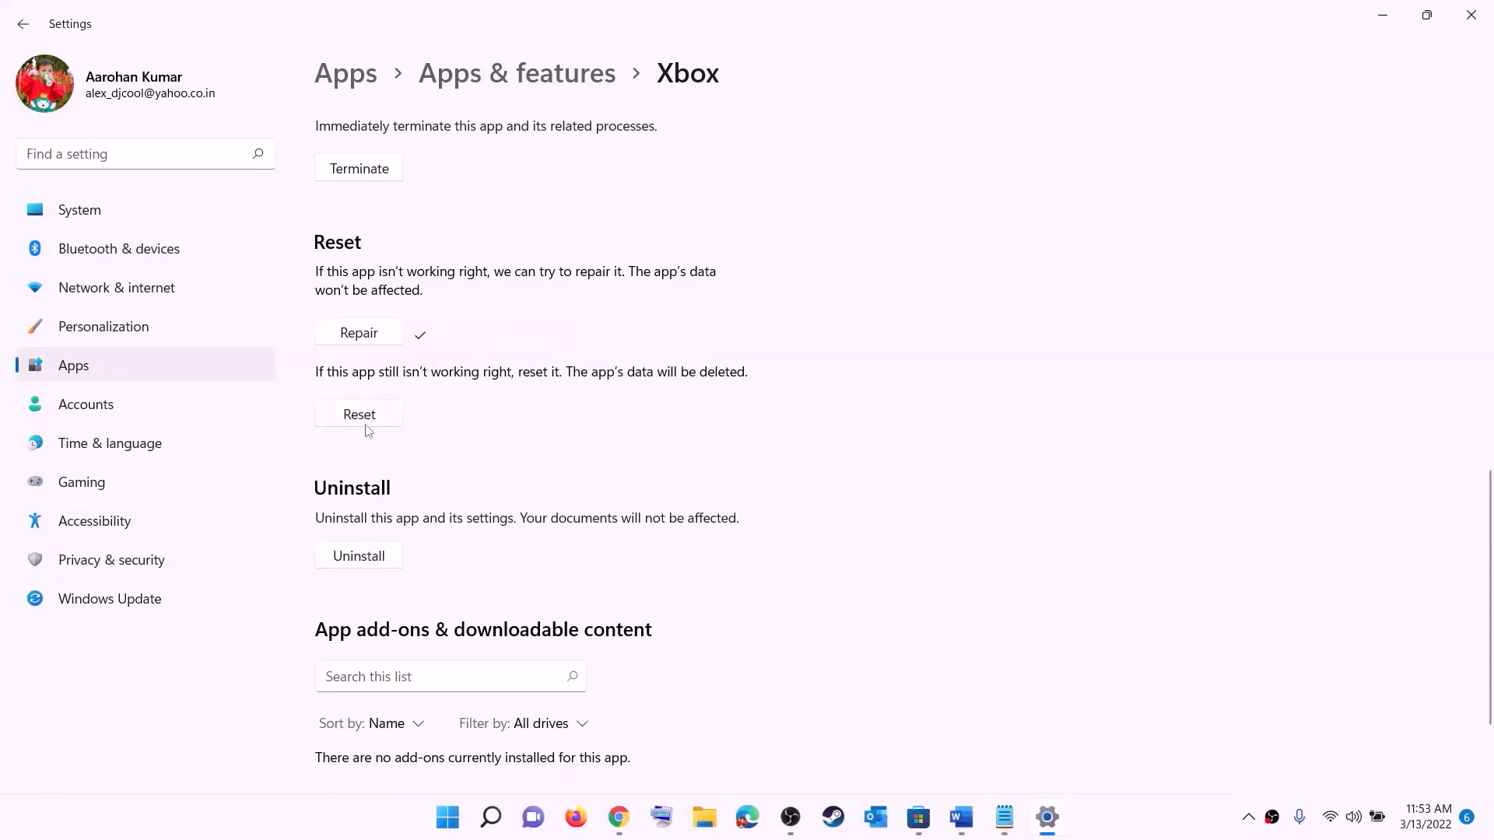
{"action": "left_click", "coordinate": [364, 419]}
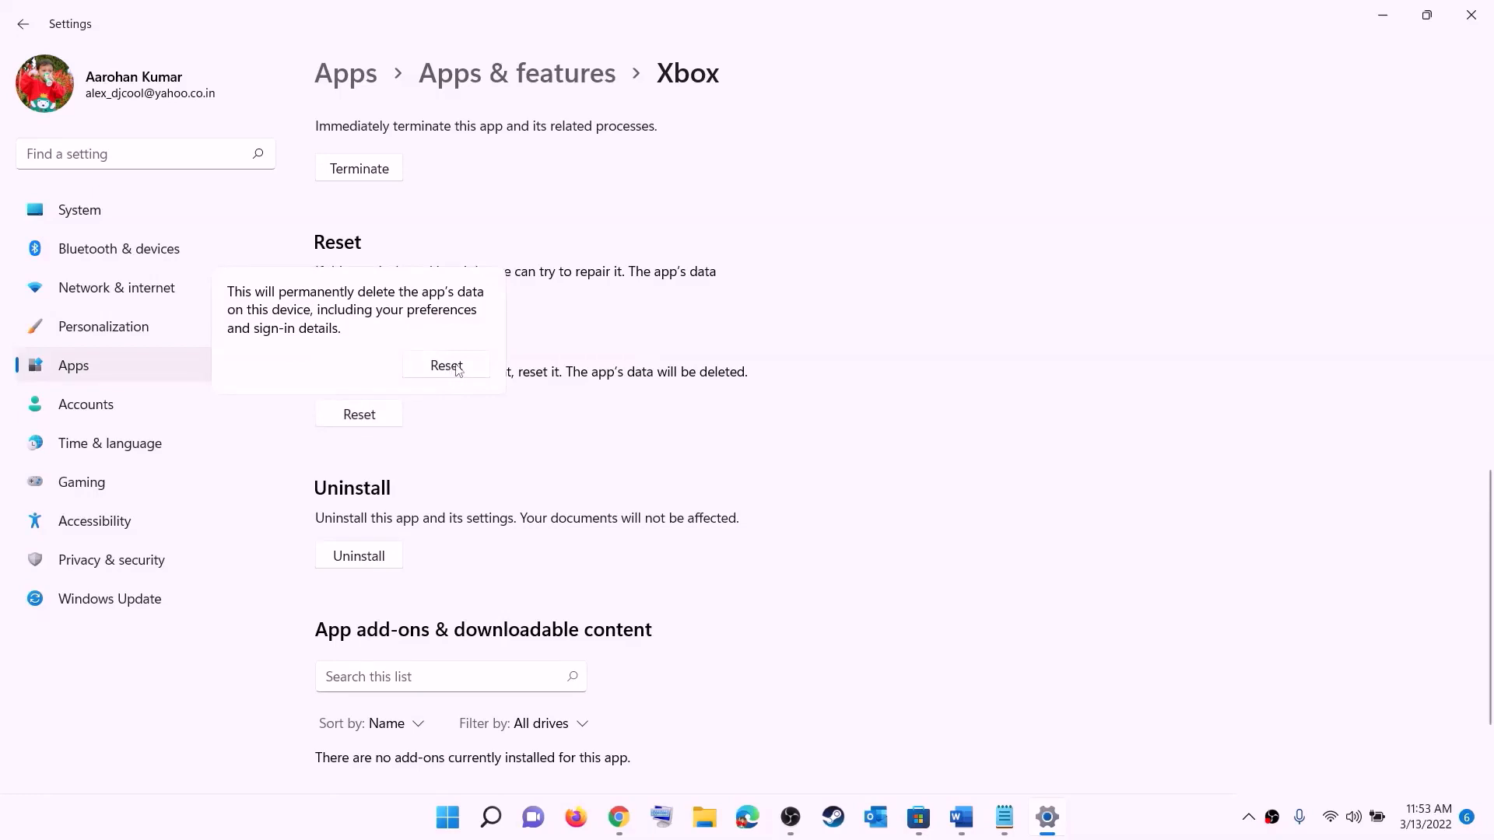
{"action": "left_click", "coordinate": [447, 366]}
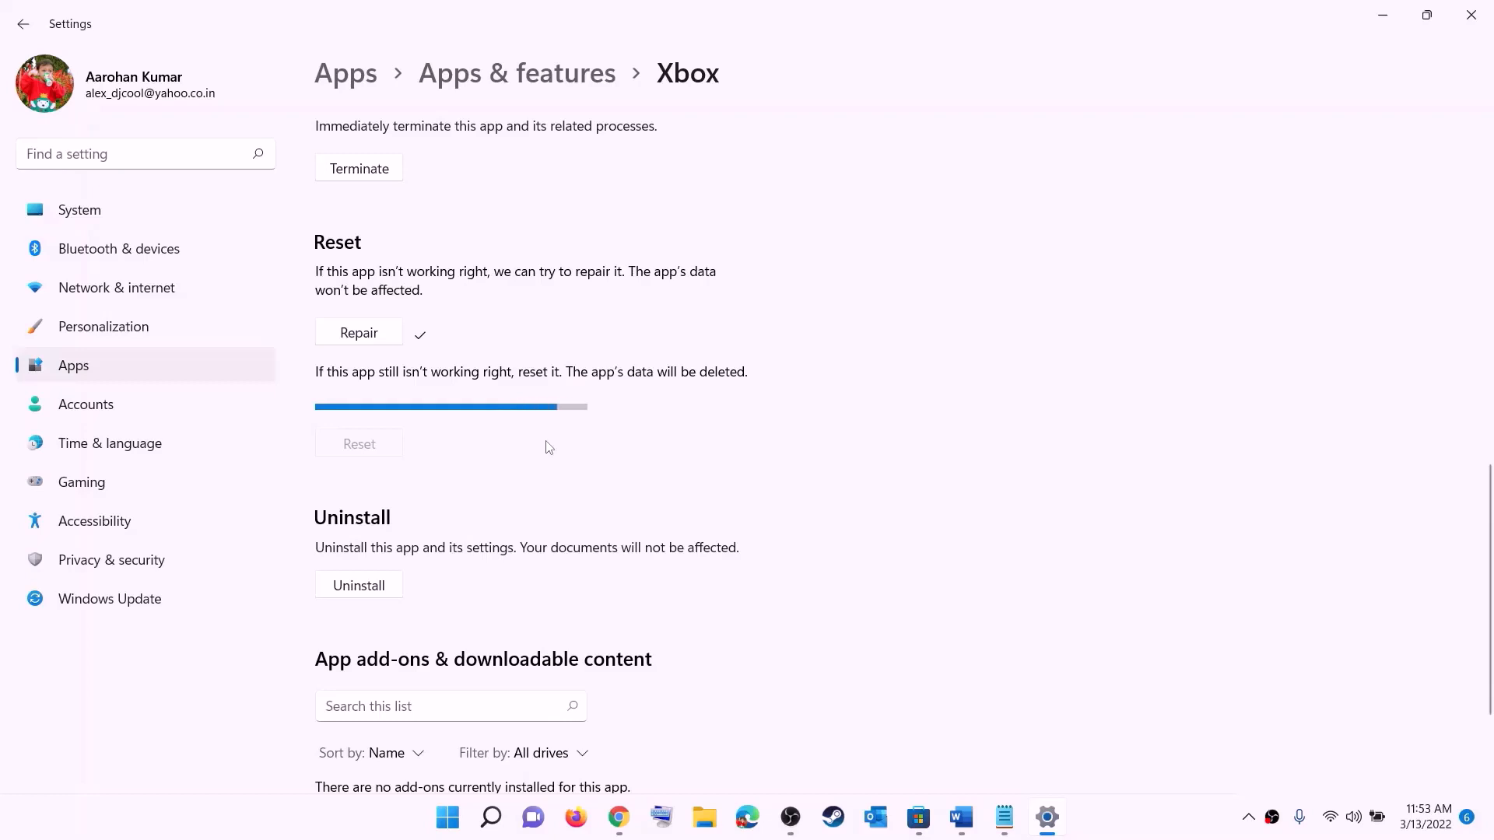
Search 'store' in Start and open Microsoft Store's App settings page
{"action": "left_click", "coordinate": [445, 823]}
{"action": "type", "text": "s"}
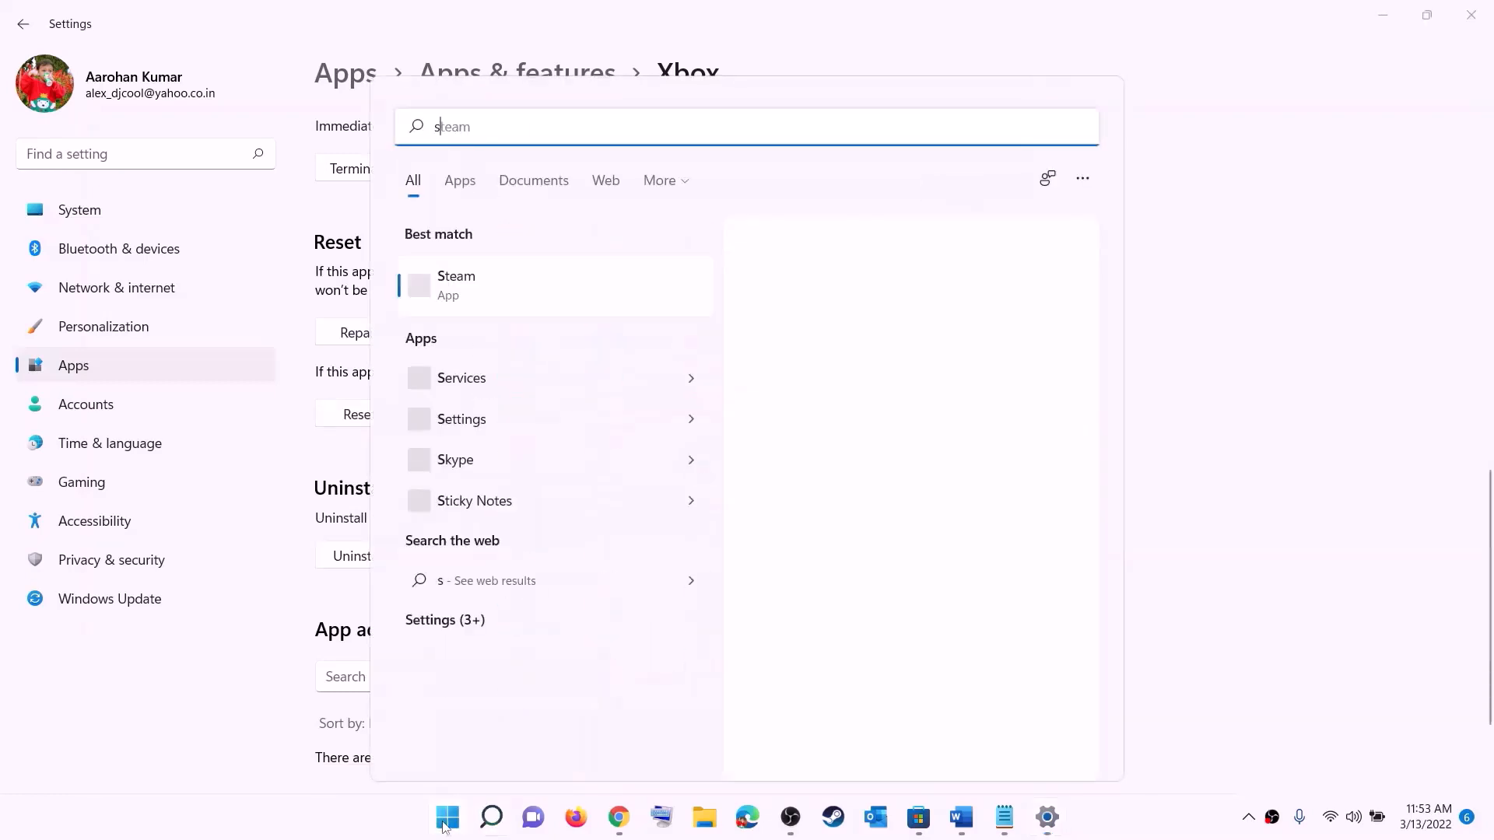
{"action": "type", "text": "tore"}
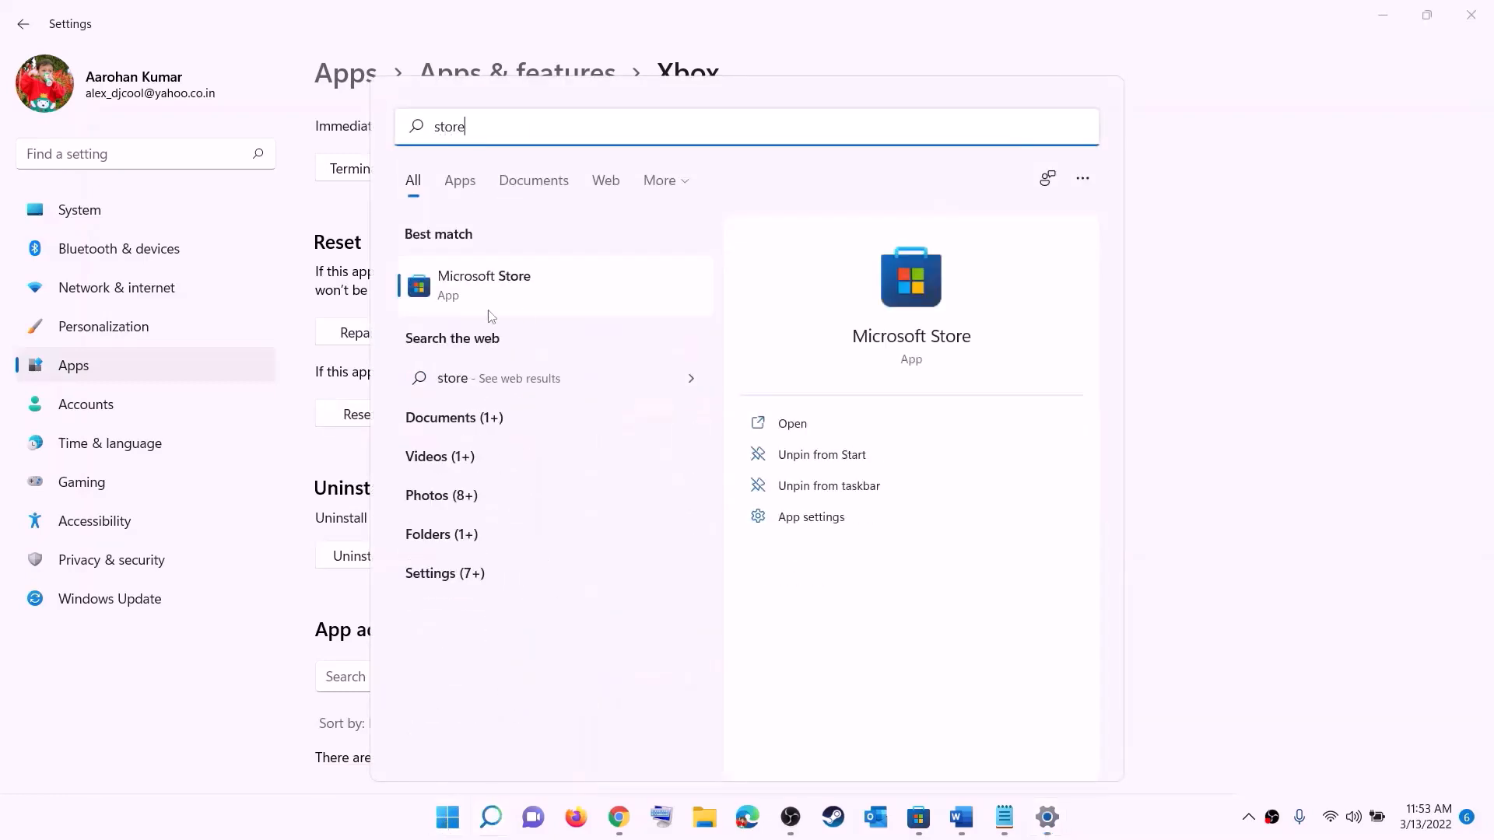
{"action": "right_click", "coordinate": [484, 300]}
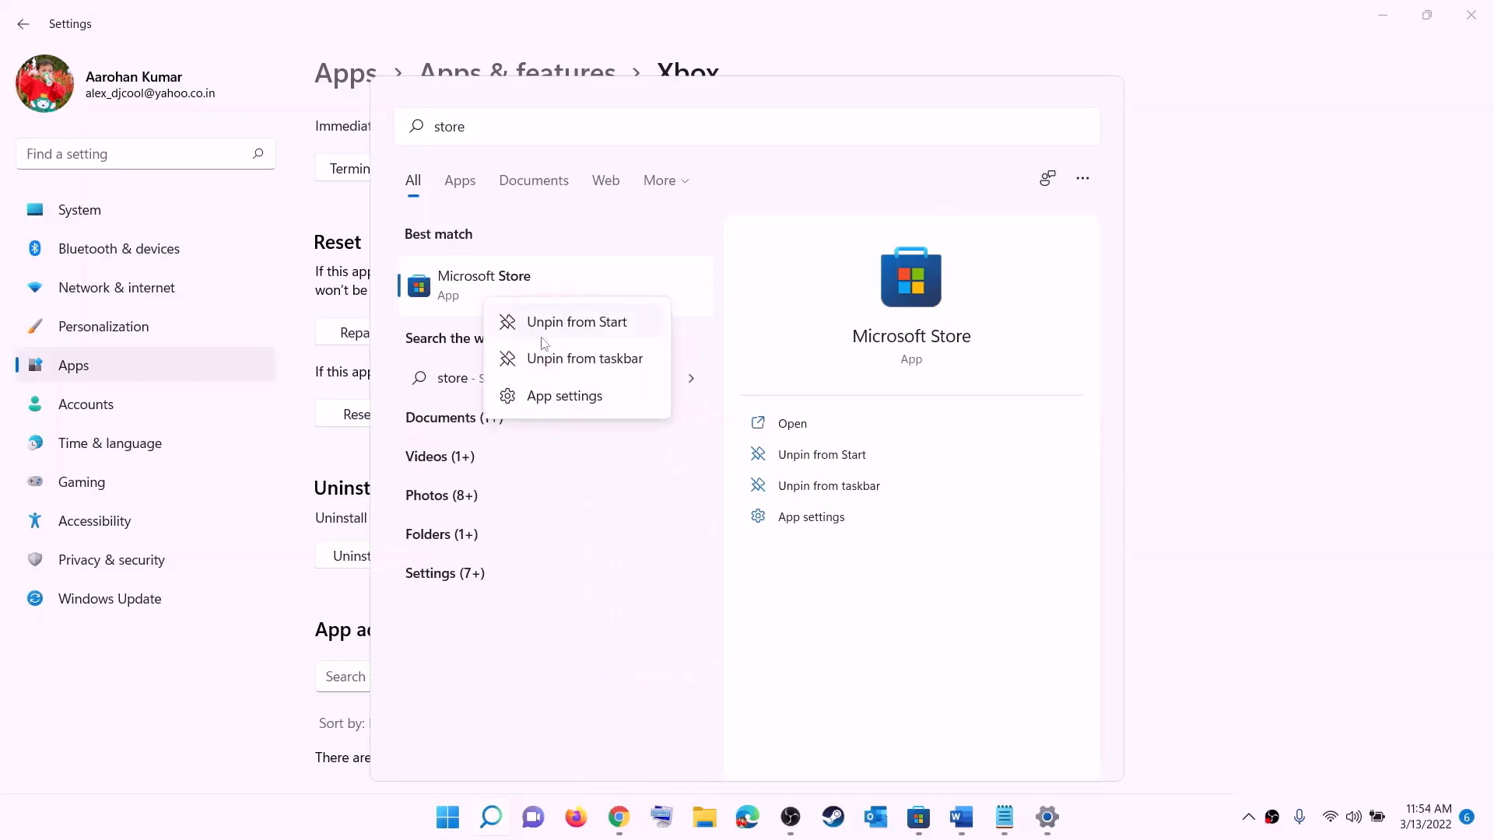
{"action": "left_click", "coordinate": [578, 405]}
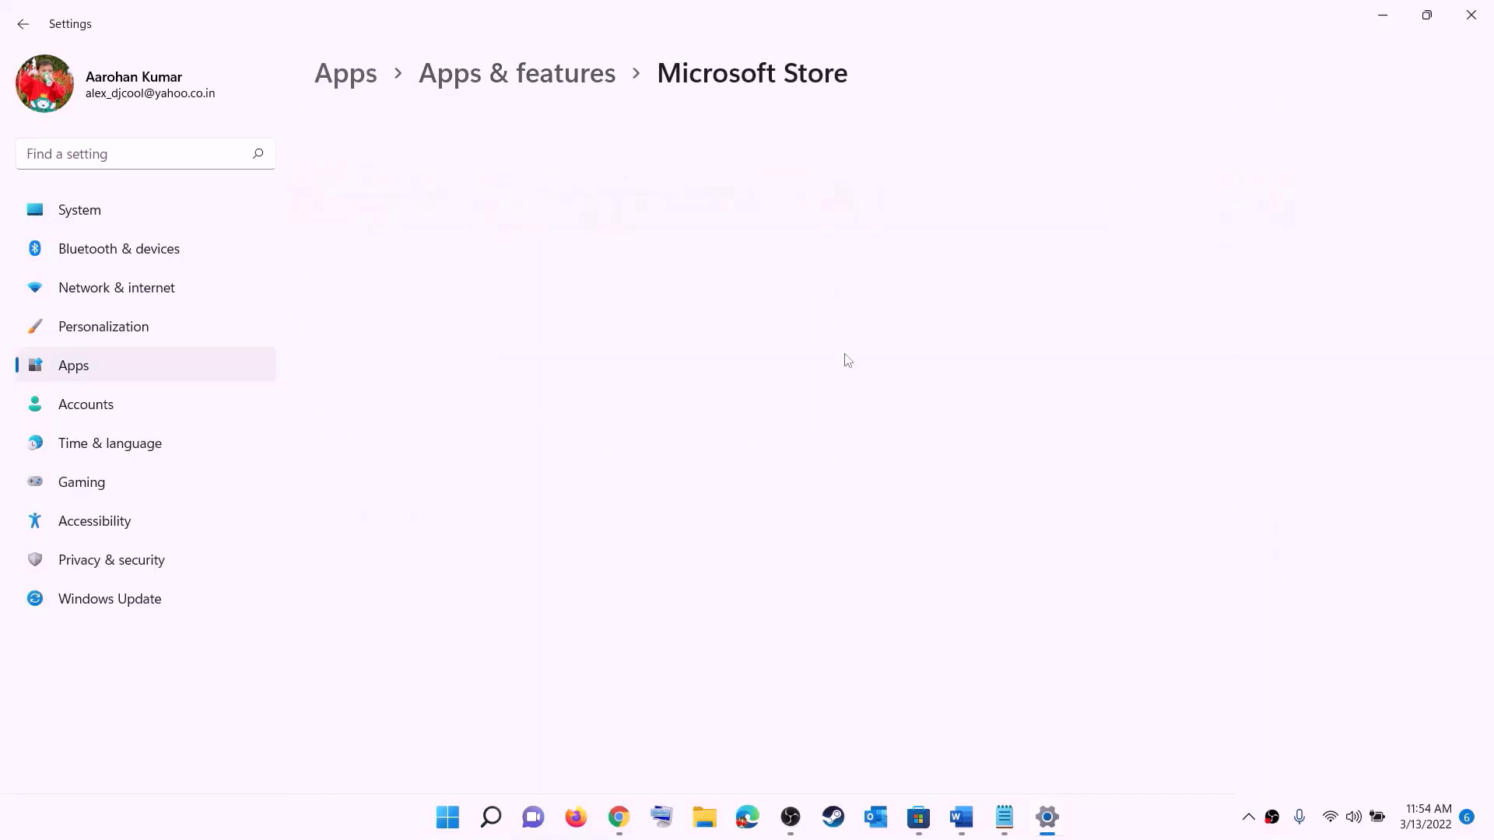
Repair Microsoft Store, then reset it and confirm clearing its data
{"action": "scroll", "coordinate": [467, 573], "scroll_direction": "down", "scroll_amount": 10}
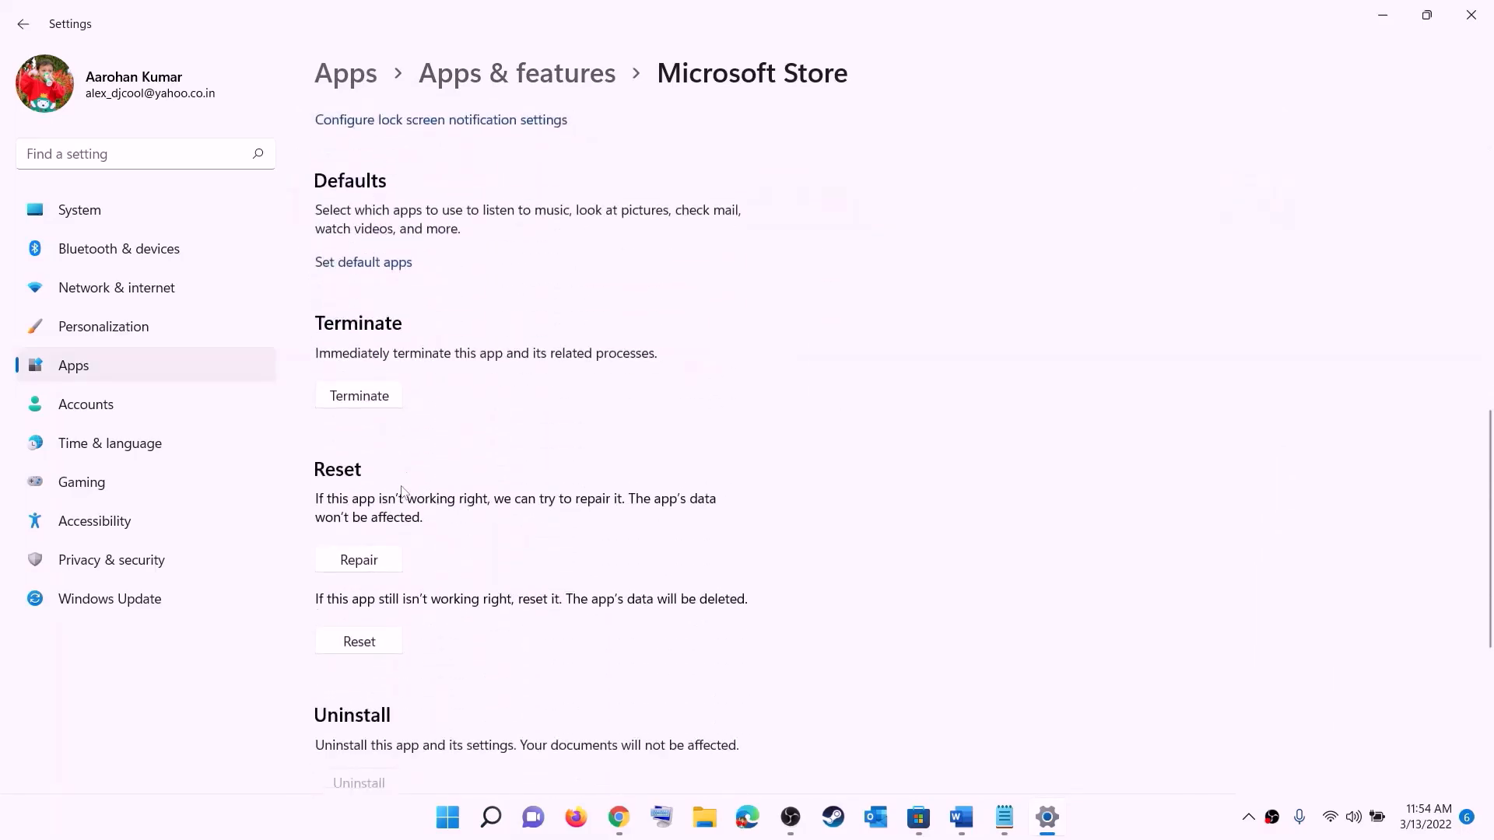
{"action": "left_click", "coordinate": [365, 562]}
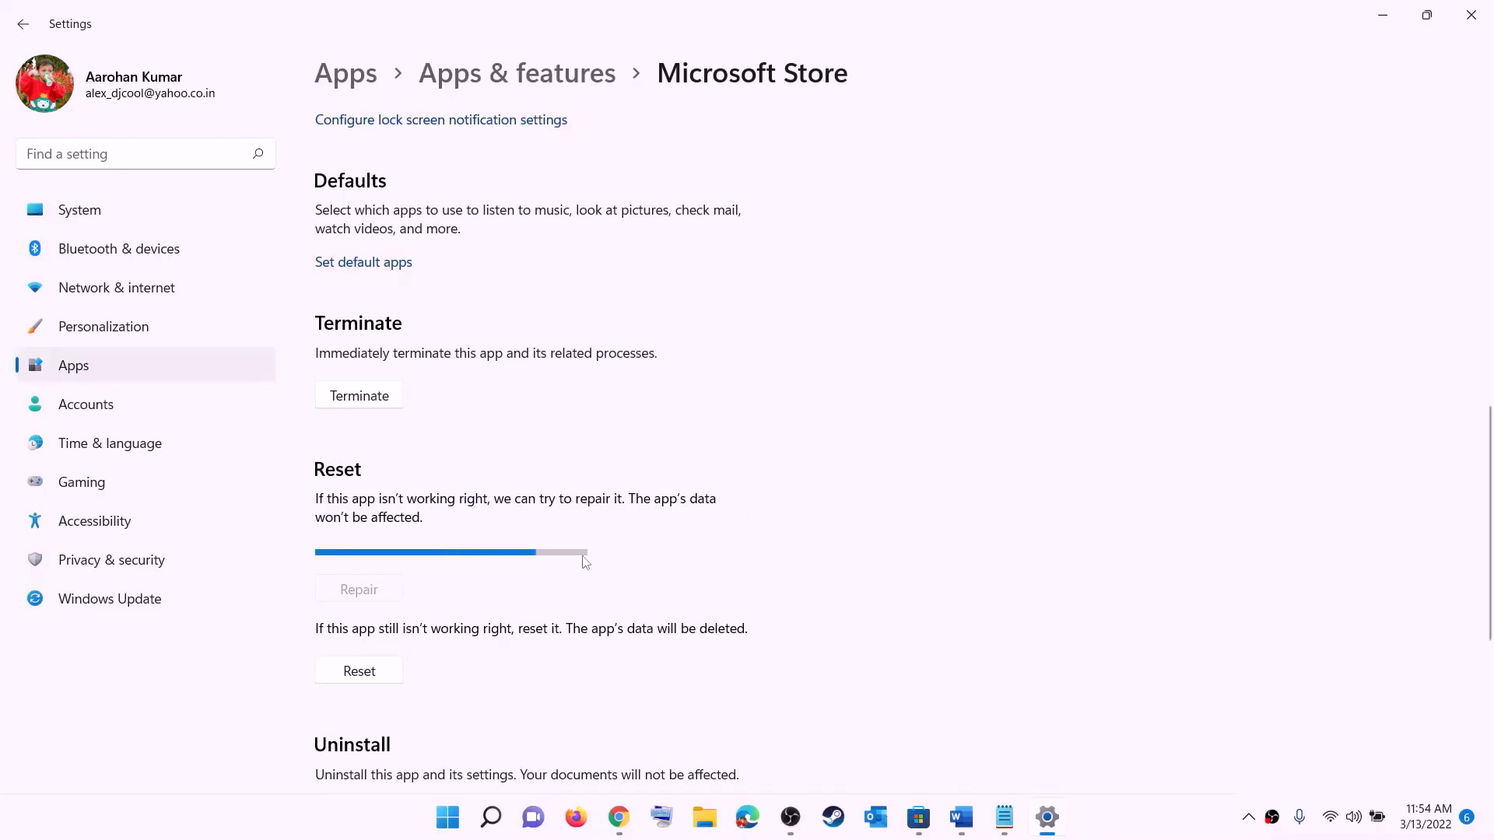
{"action": "left_click", "coordinate": [371, 675]}
{"action": "left_click", "coordinate": [441, 623]}
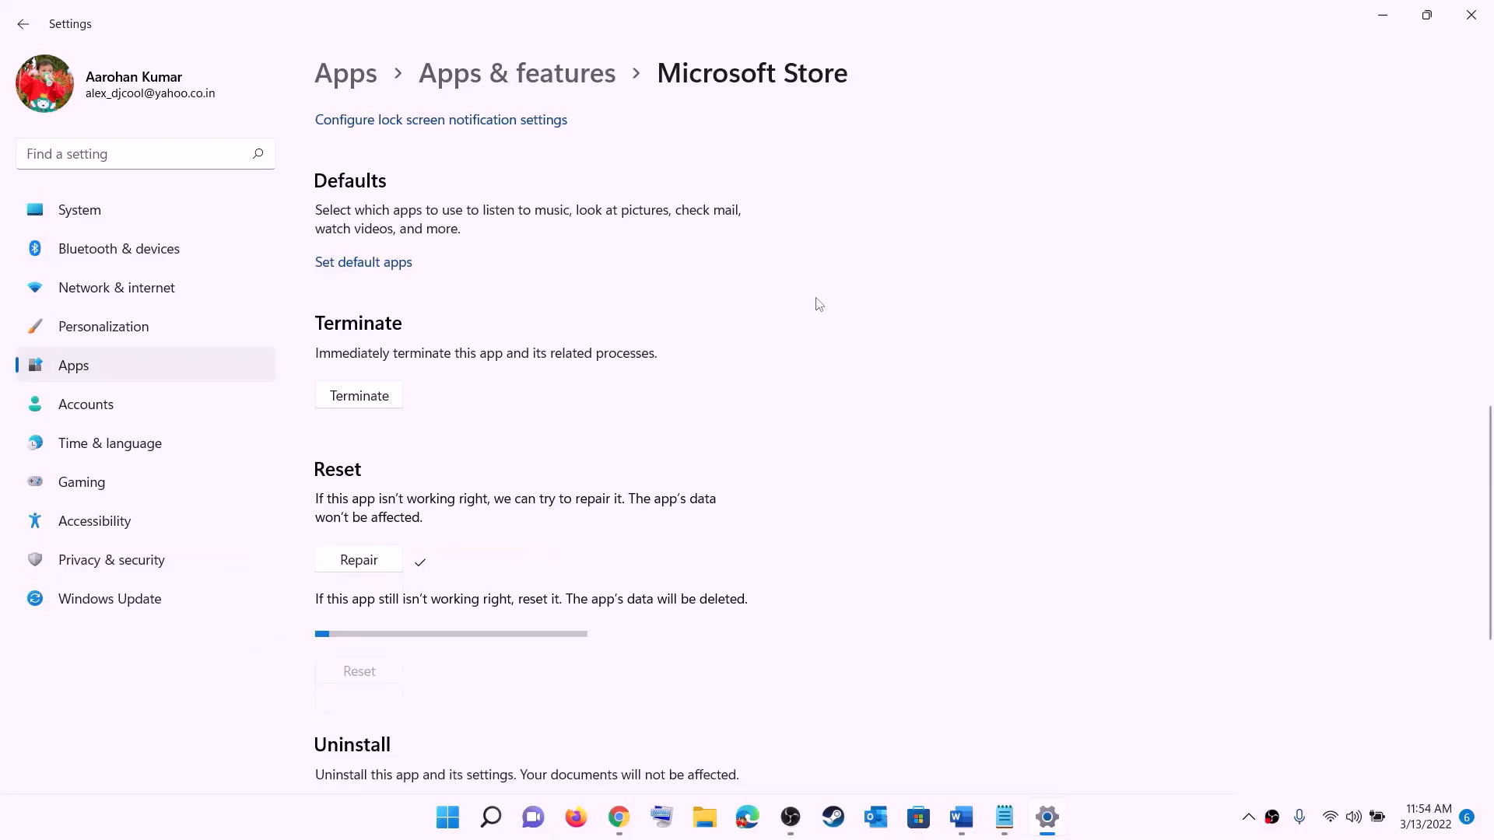
Highlight the Step 6 'Update Xbox App/Store from store library' instruction in the guide
{"action": "left_click", "coordinate": [962, 817]}
{"action": "scroll", "coordinate": [256, 409], "scroll_direction": "down", "scroll_amount": 2}
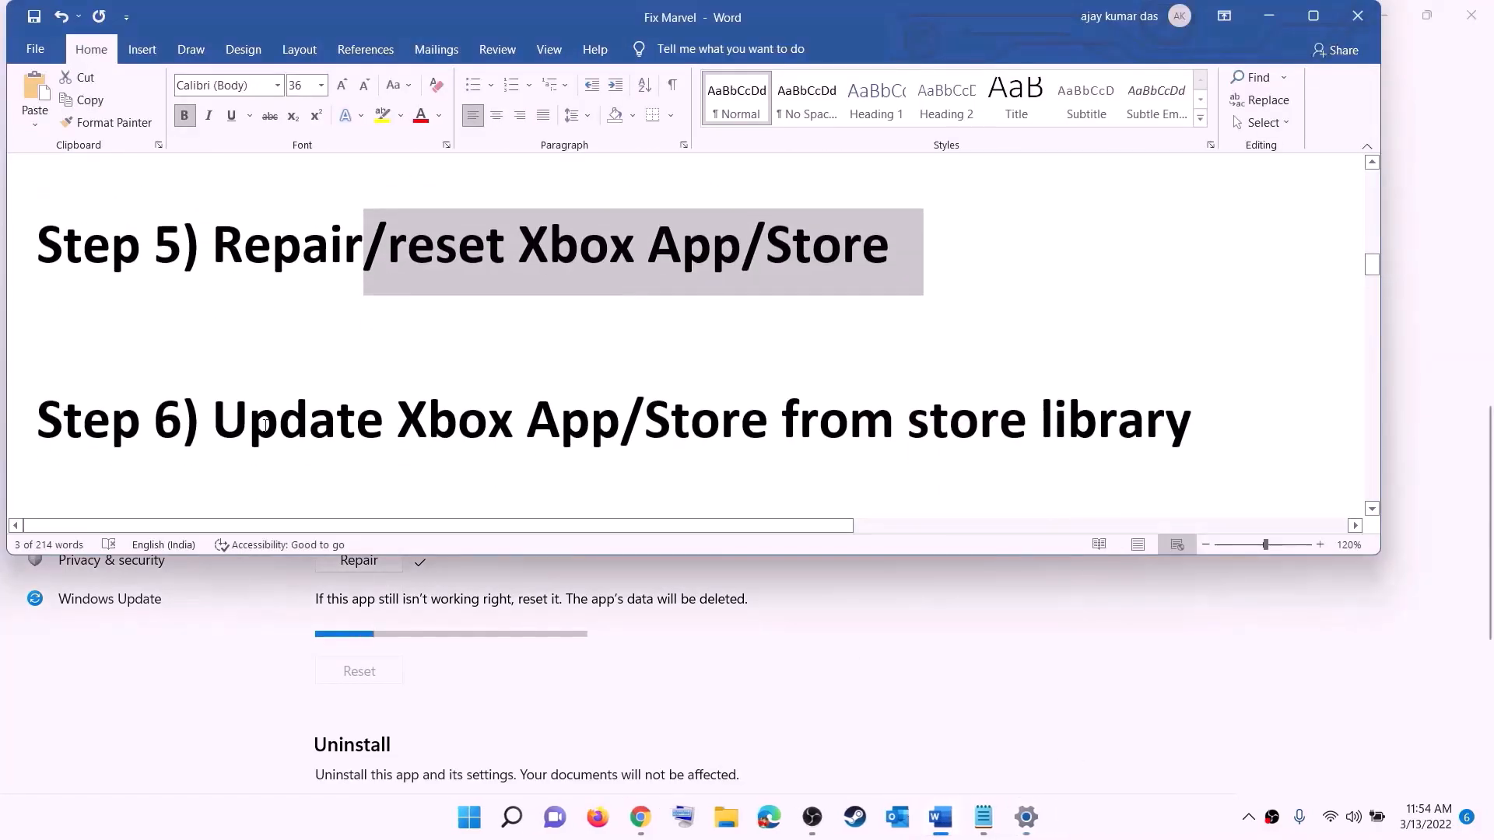
{"action": "left_click_drag", "start_coordinate": [257, 417], "coordinate": [1177, 403]}
{"action": "left_click", "coordinate": [899, 420]}
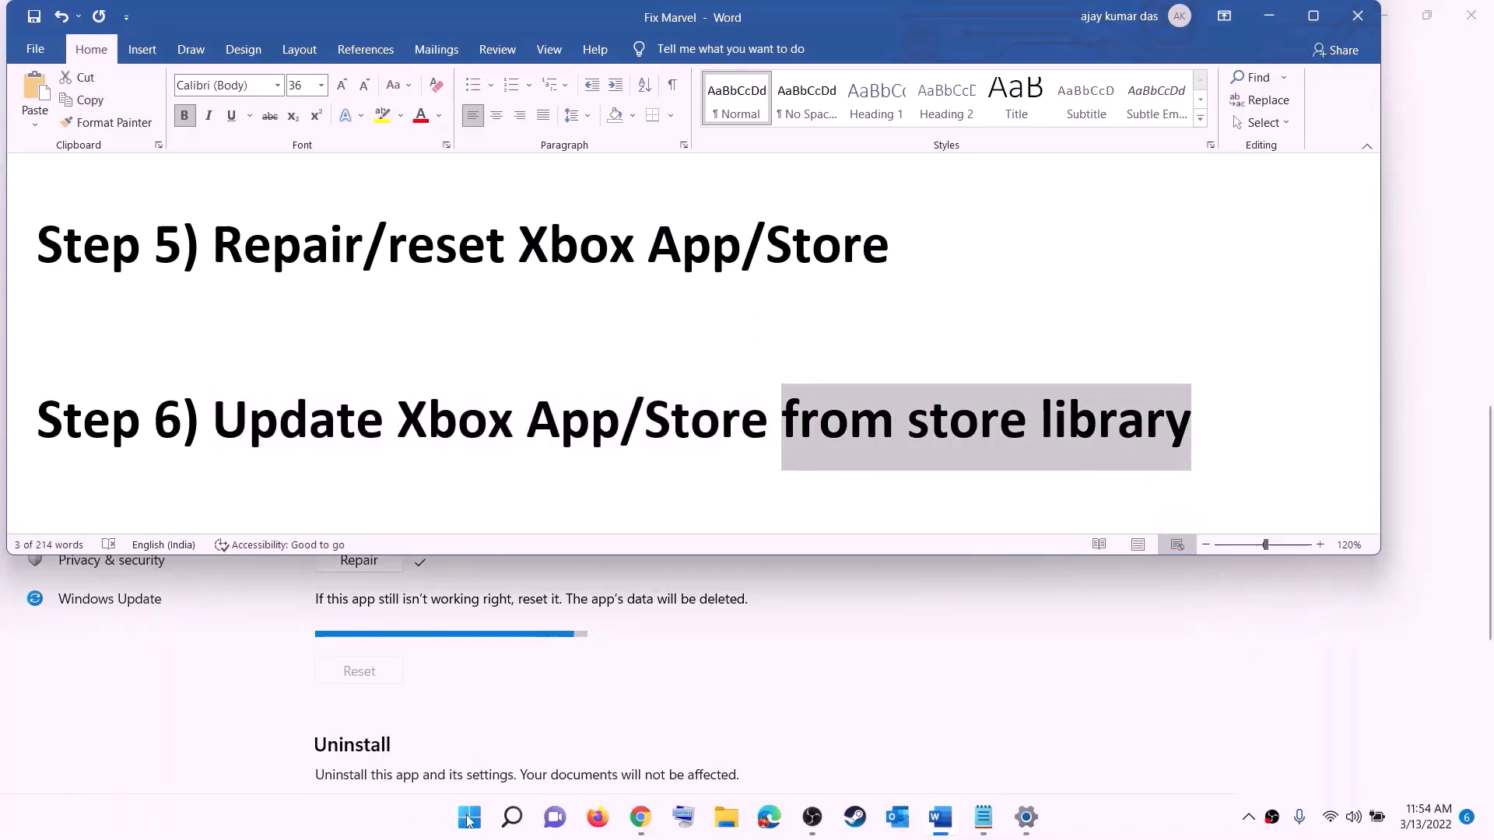
Launch Microsoft Store maximized and show its Library with 33 available updates
{"action": "left_click", "coordinate": [469, 819]}
{"action": "type", "text": "store"}
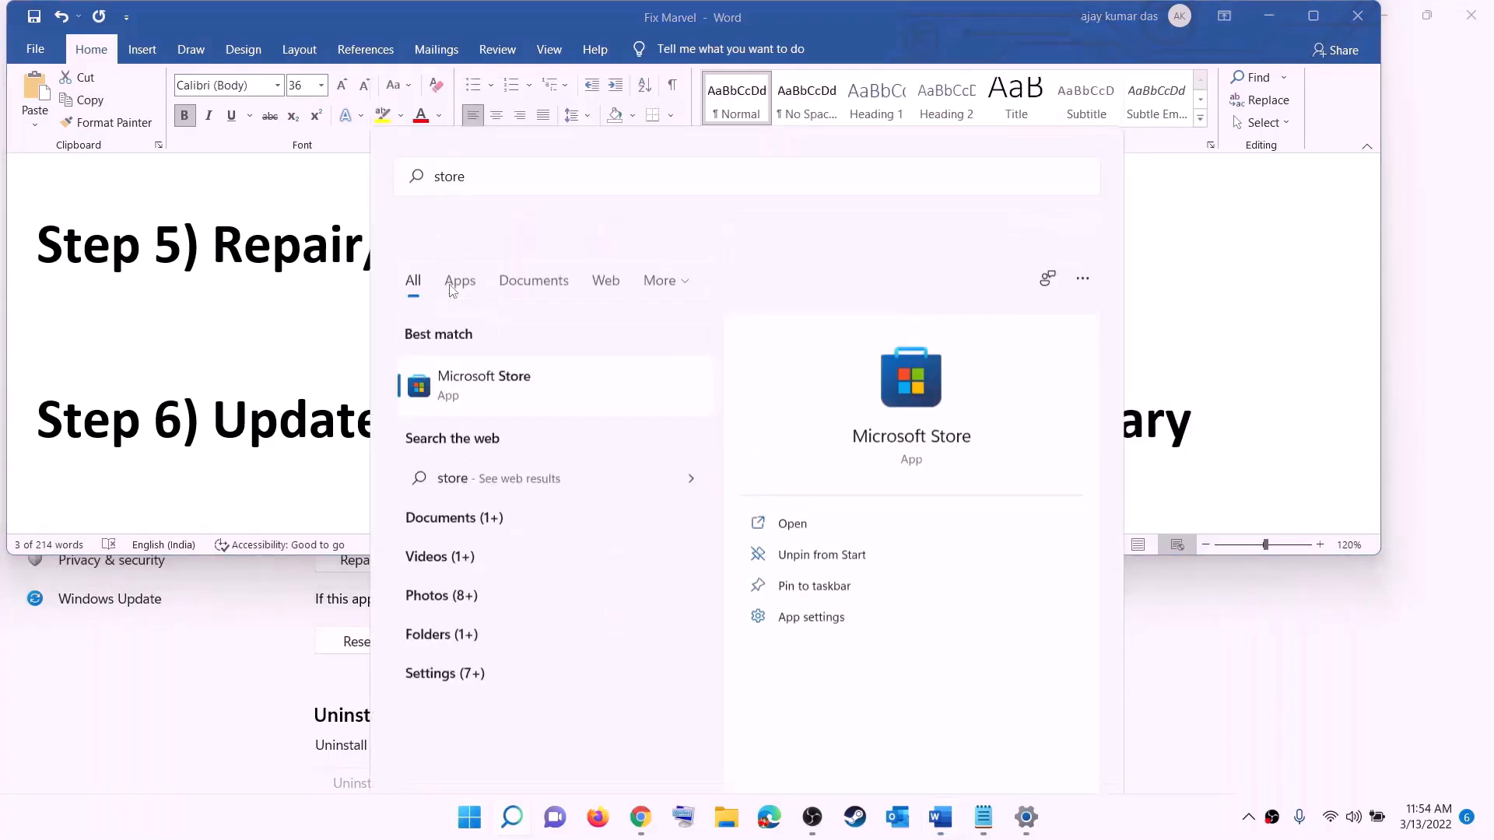
{"action": "key", "text": "Return"}
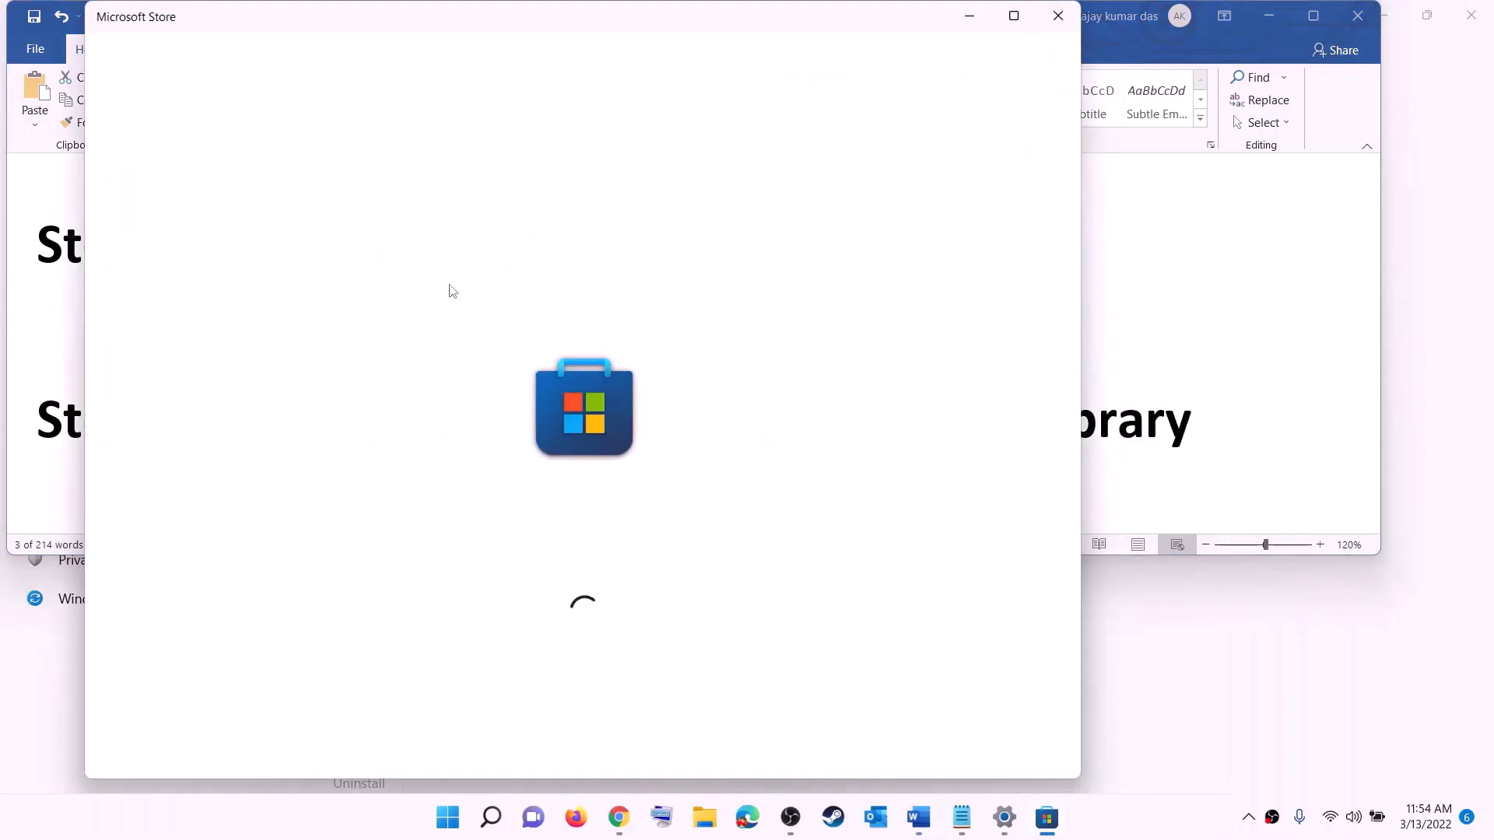
{"action": "left_click", "coordinate": [1015, 16]}
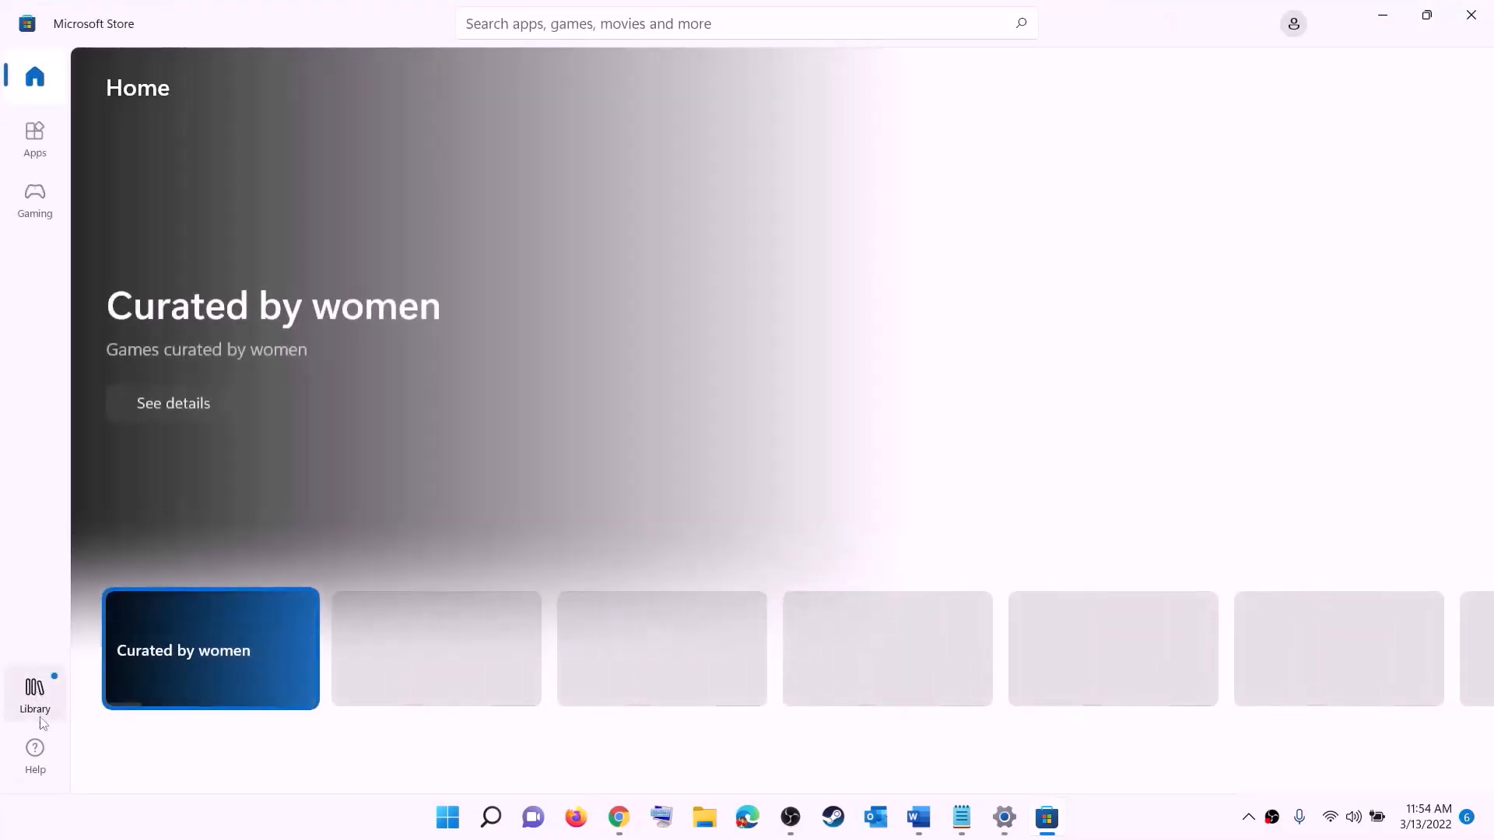
{"action": "left_click", "coordinate": [32, 703]}
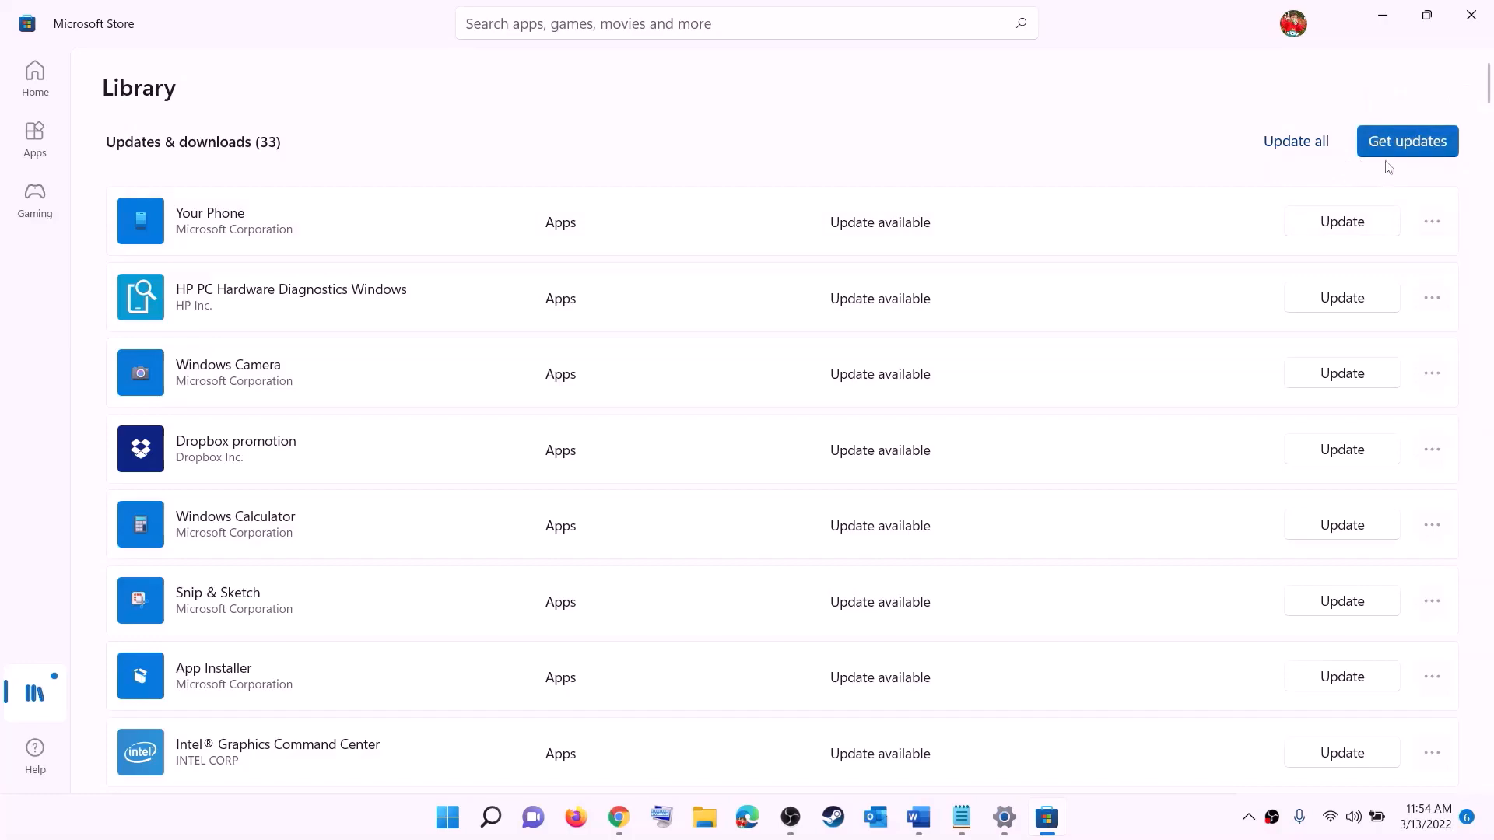
Open the guide's Xbox Identity Provider link in the browser
{"action": "left_click", "coordinate": [1383, 17]}
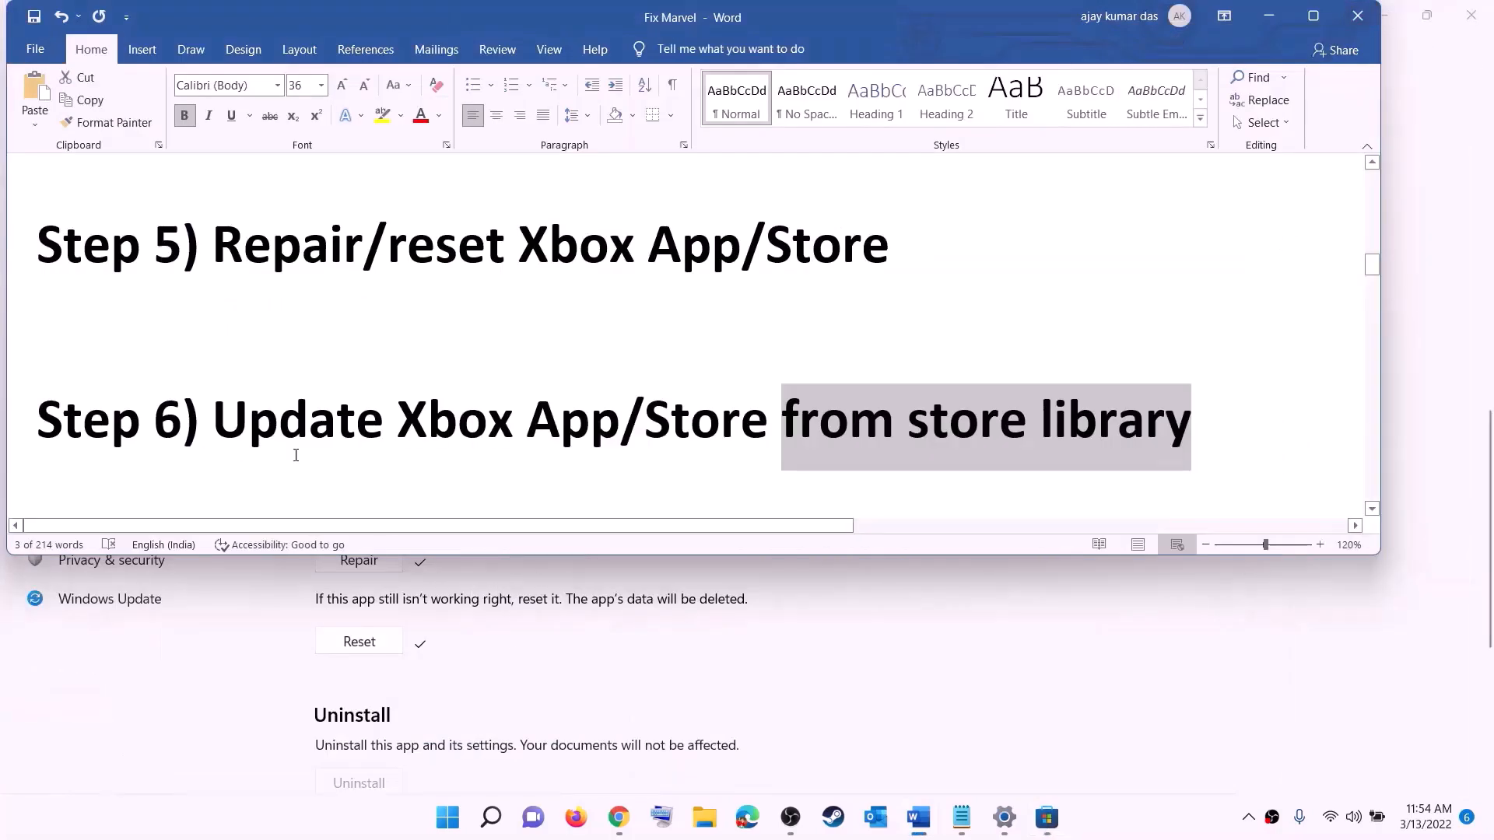
{"action": "scroll", "coordinate": [297, 449], "scroll_direction": "down", "scroll_amount": 3}
{"action": "scroll", "coordinate": [298, 449], "scroll_direction": "down", "scroll_amount": 2}
{"action": "left_click_drag", "start_coordinate": [367, 372], "coordinate": [1002, 372]}
{"action": "scroll", "coordinate": [488, 417], "scroll_direction": "down", "scroll_amount": 3}
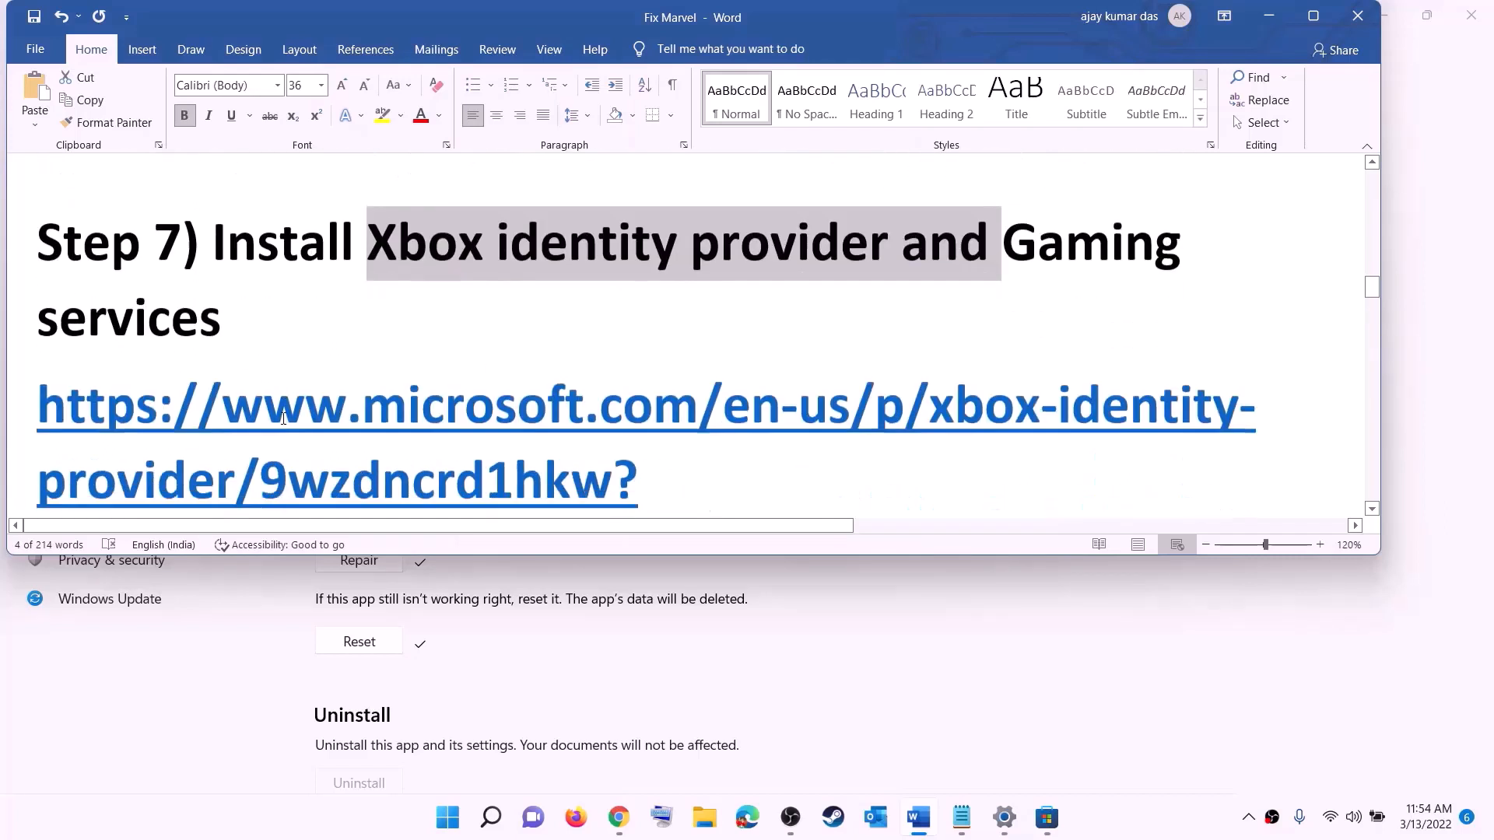
{"action": "scroll", "coordinate": [487, 416], "scroll_direction": "down", "scroll_amount": 1}
{"action": "left_click_drag", "start_coordinate": [867, 405], "coordinate": [254, 318]}
{"action": "right_click", "coordinate": [253, 318]}
{"action": "left_click", "coordinate": [327, 450]}
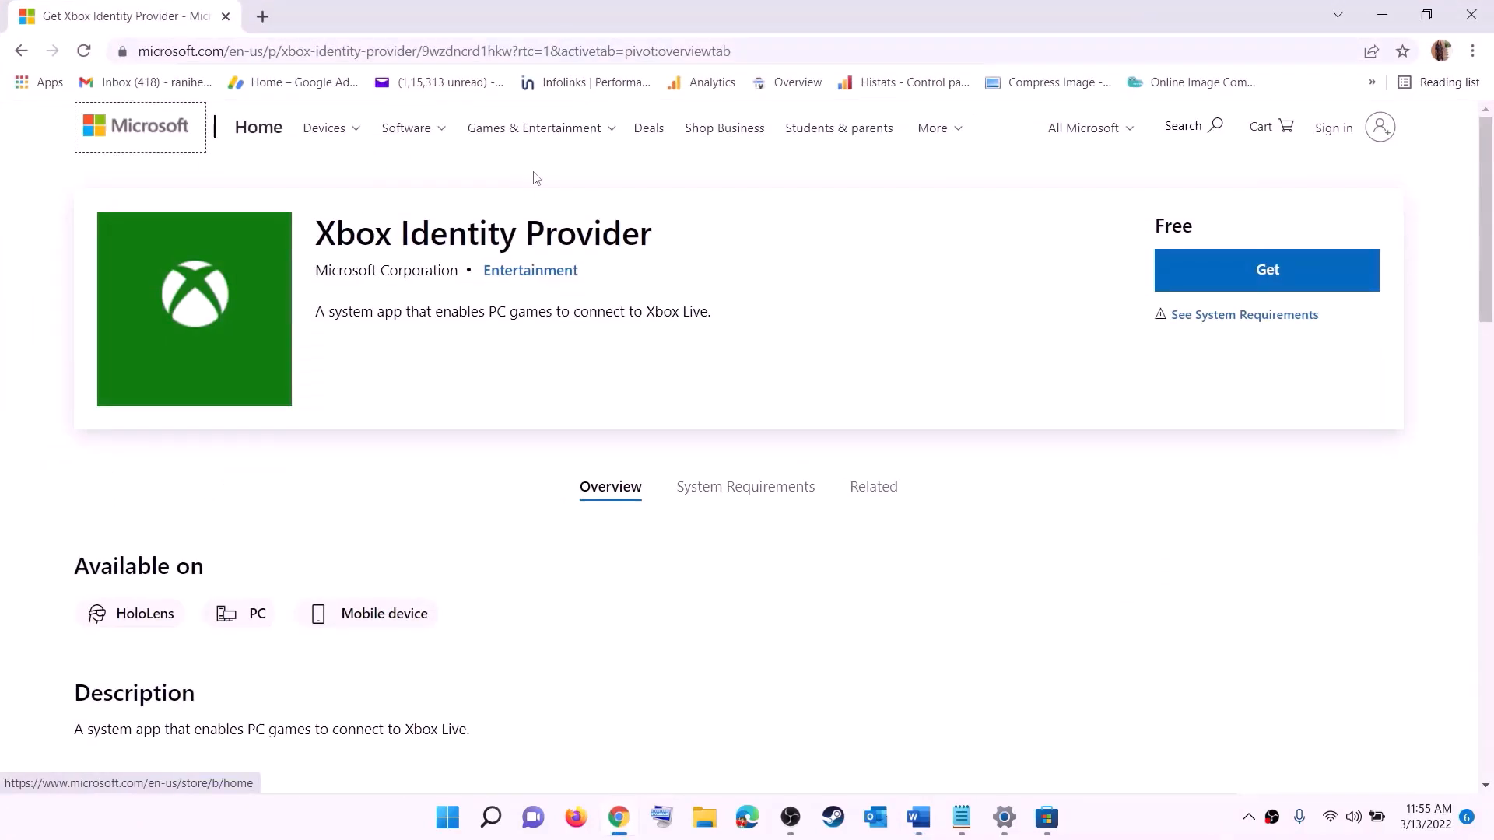
Get Xbox Identity Provider through Microsoft Store, then return to the guide's Gaming Services step
{"action": "left_click", "coordinate": [1261, 277]}
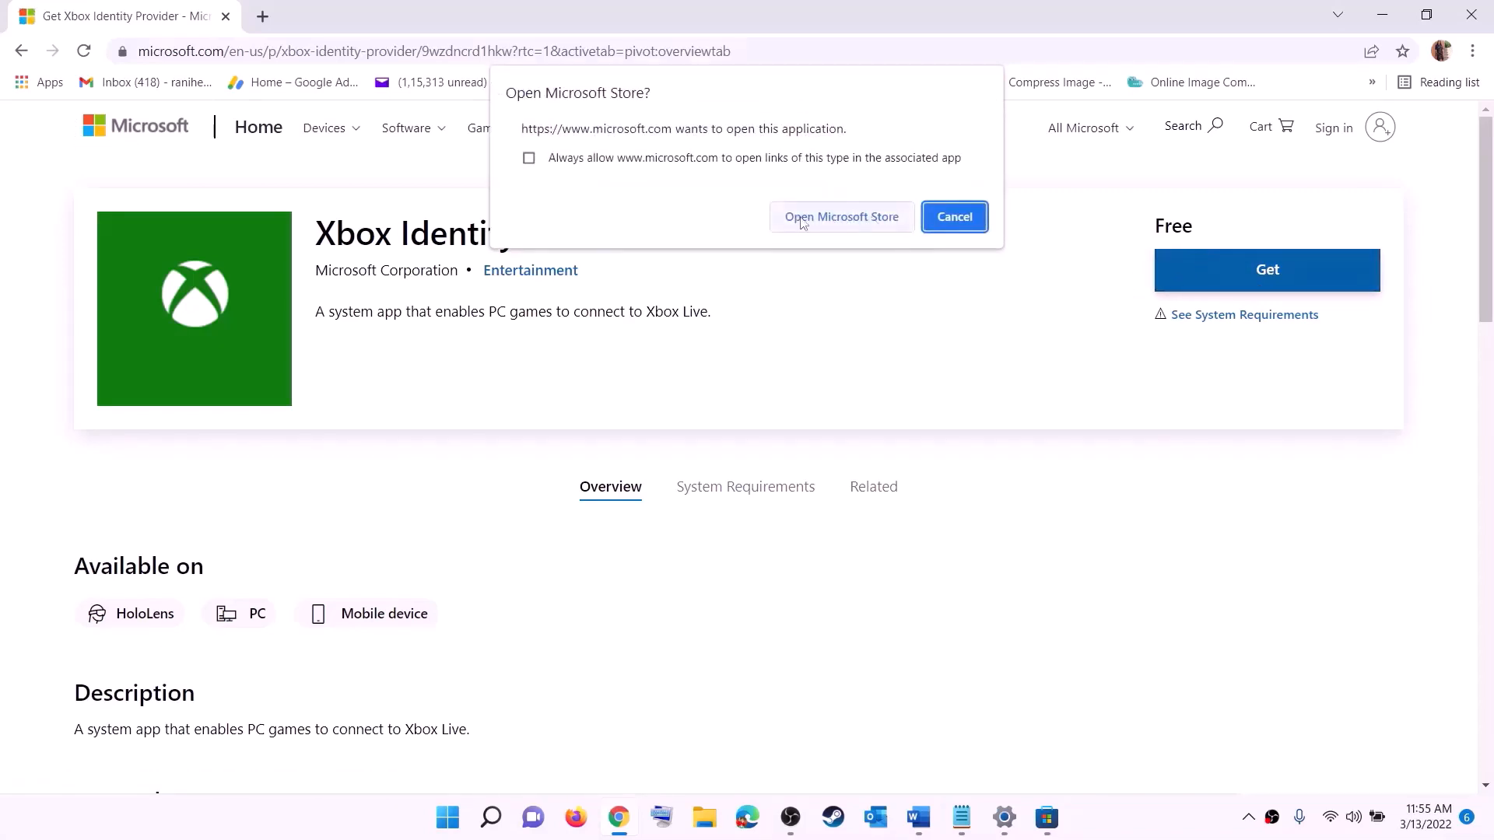
{"action": "left_click", "coordinate": [841, 217]}
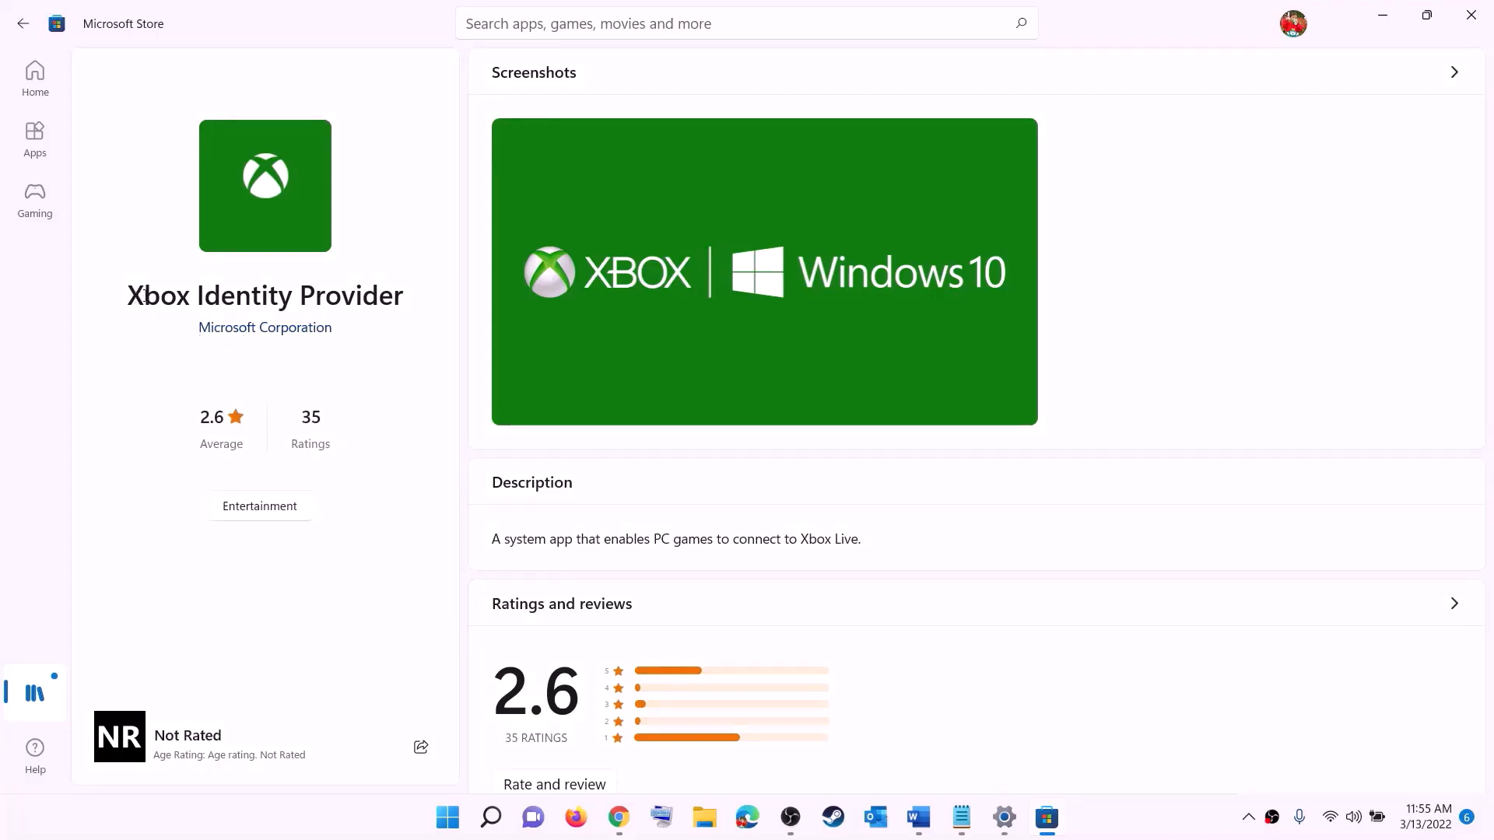
{"action": "left_click_drag", "start_coordinate": [146, 293], "coordinate": [403, 288]}
{"action": "left_click", "coordinate": [250, 391]}
{"action": "key", "text": "alt+Tab"}
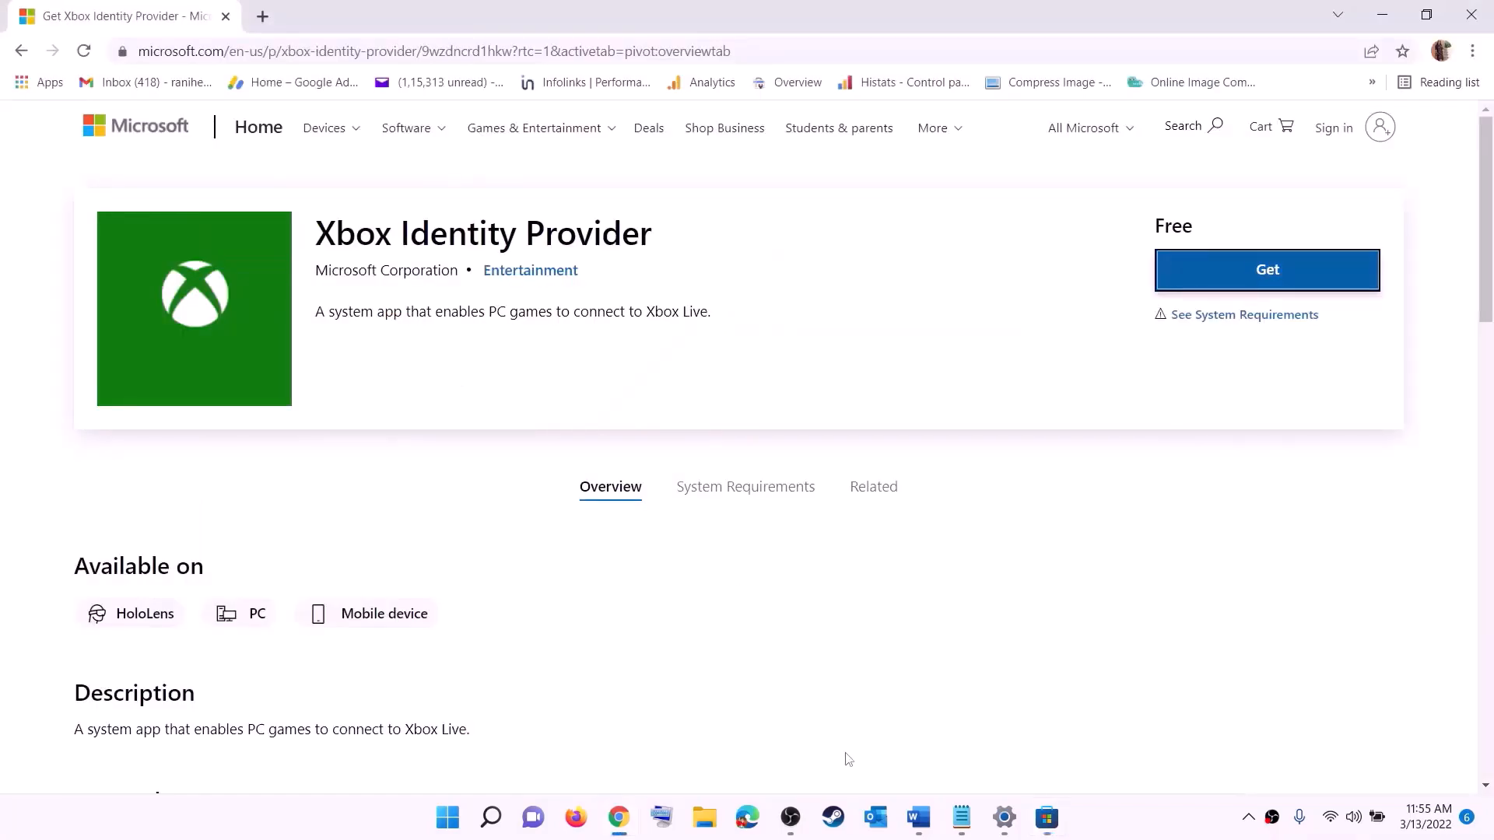
{"action": "left_click", "coordinate": [919, 817]}
{"action": "scroll", "coordinate": [598, 381], "scroll_direction": "down", "scroll_amount": 3}
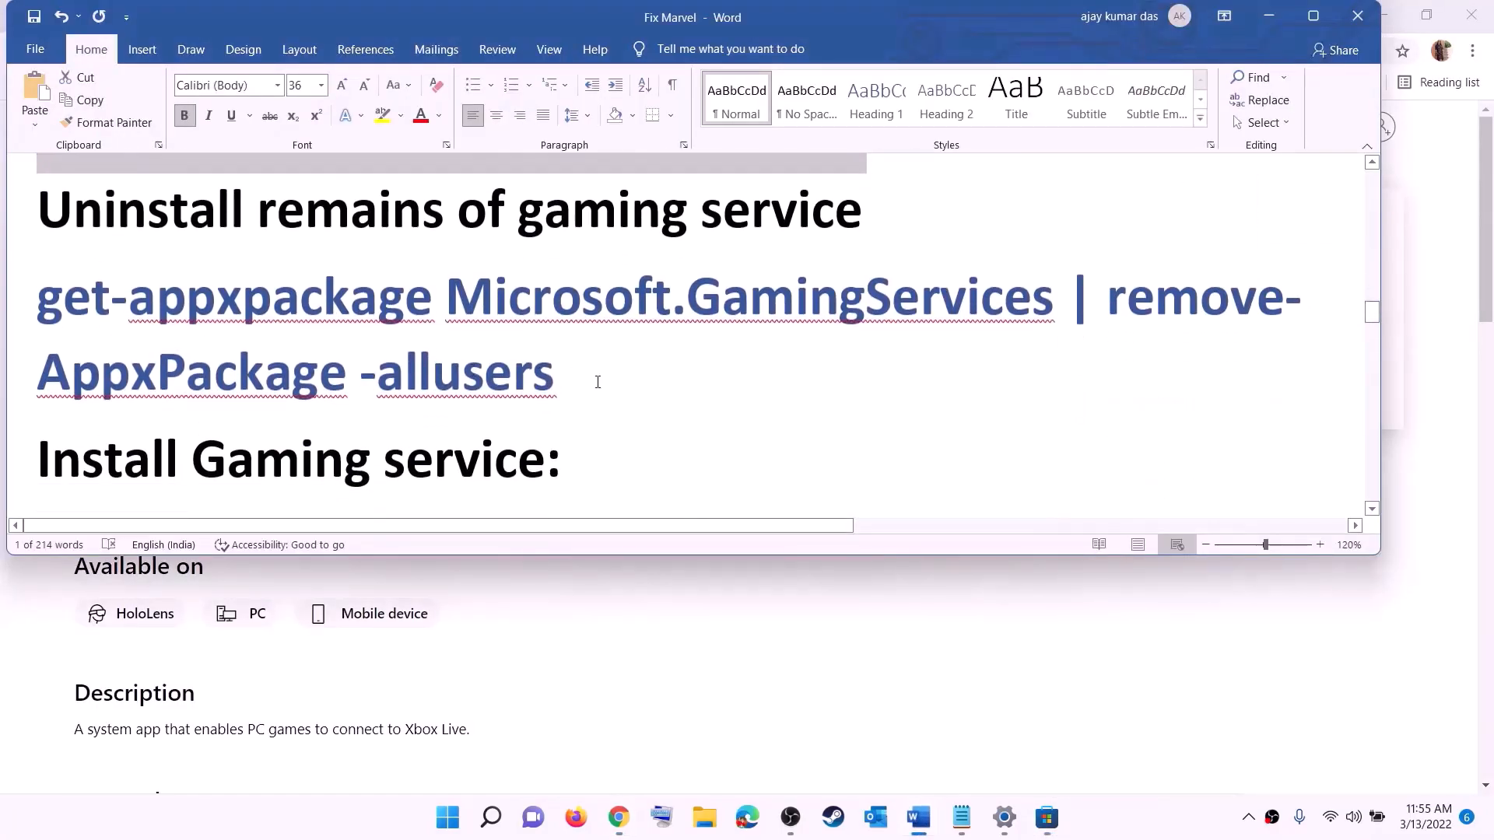
Run 'get-appxpackage Microsoft.GamingServices | remove-AppxPackage -allusers' in an administrator PowerShell
{"action": "triple_click", "coordinate": [517, 364]}
{"action": "right_click", "coordinate": [162, 328]}
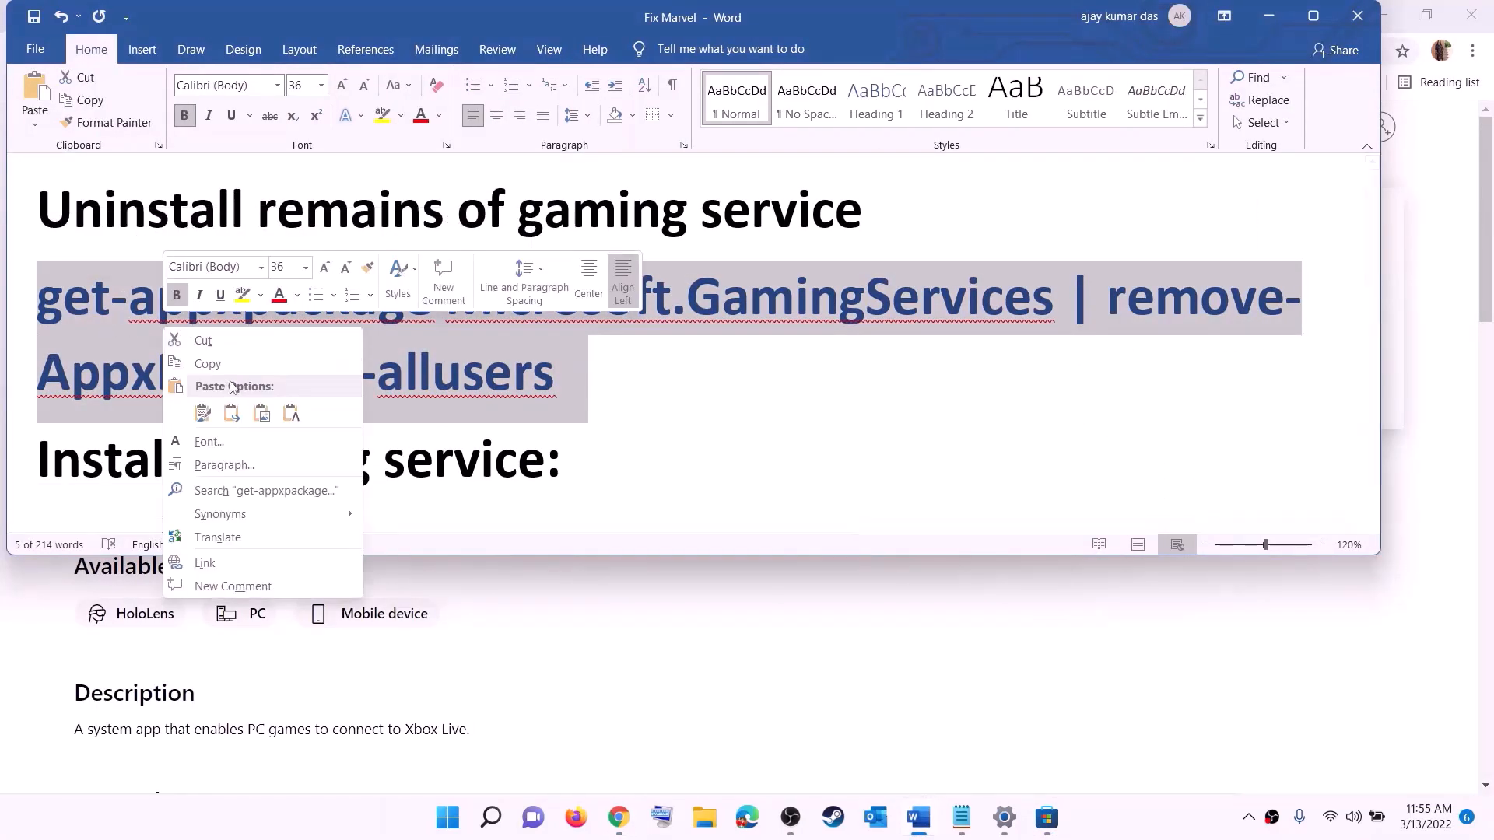
{"action": "left_click", "coordinate": [221, 373]}
{"action": "left_click", "coordinate": [449, 821]}
{"action": "type", "text": "po"}
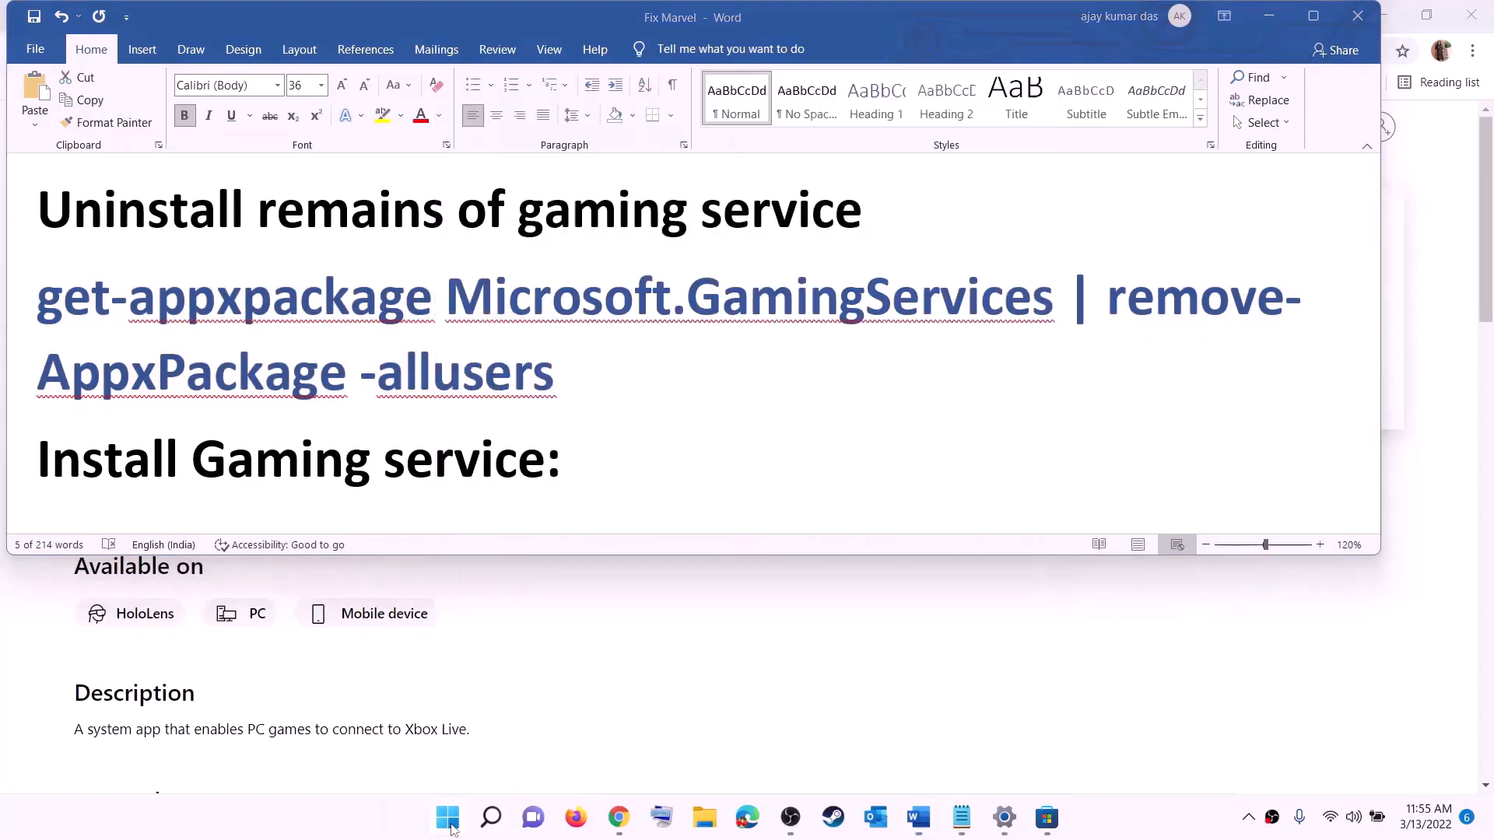
{"action": "type", "text": "wersh"}
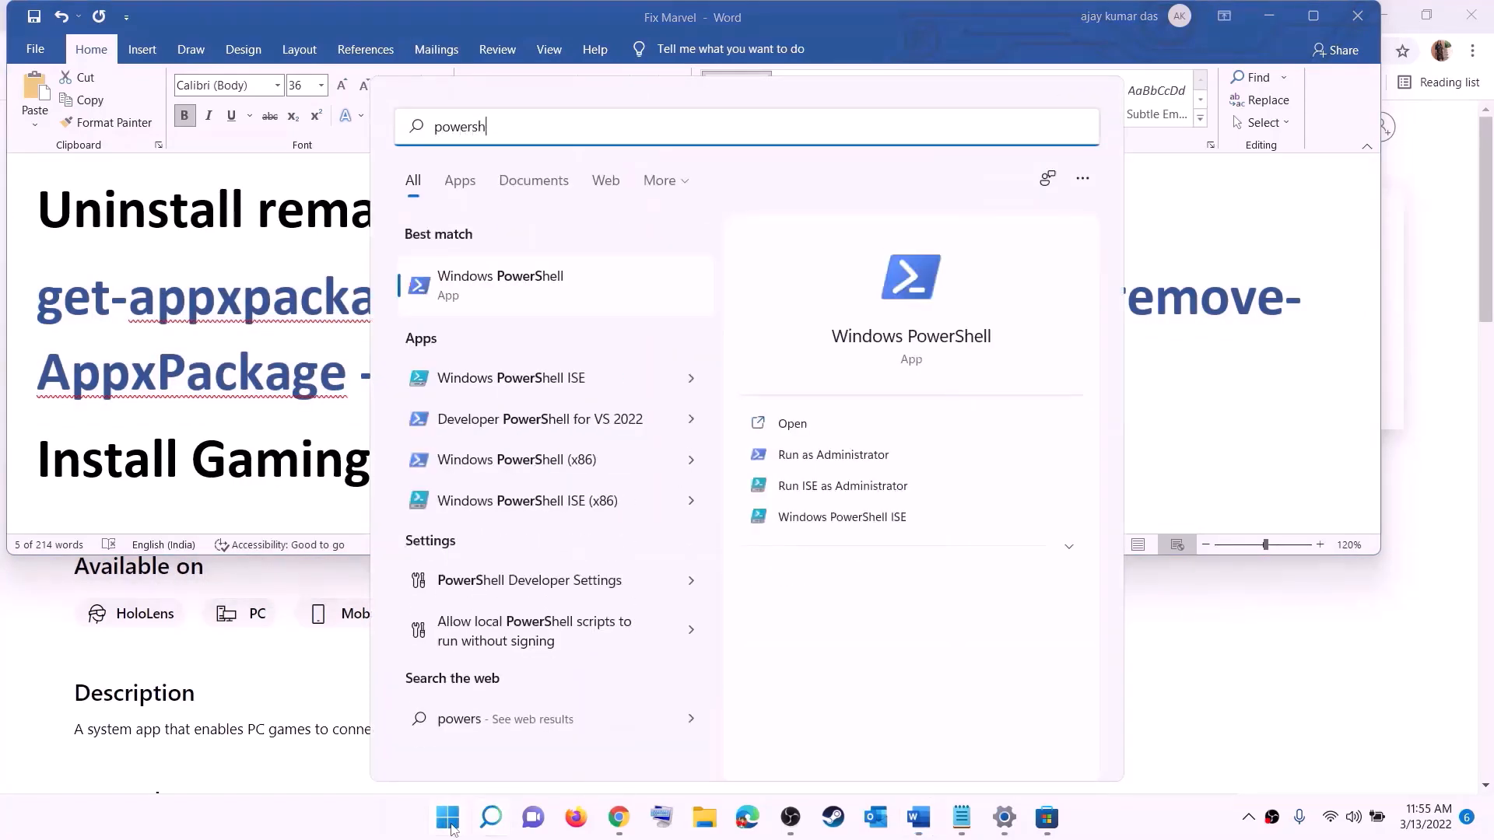
{"action": "type", "text": "ell"}
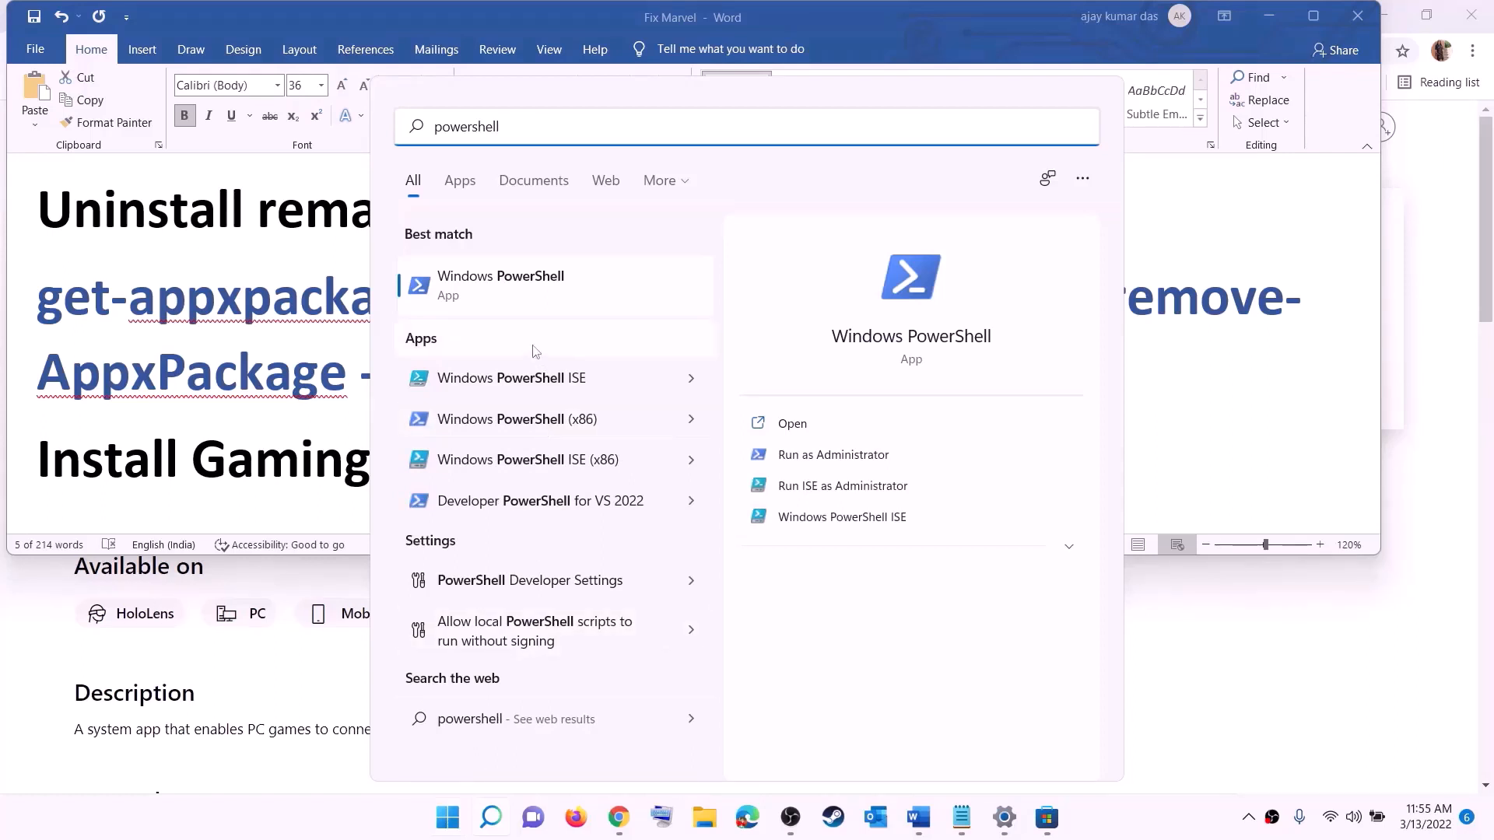
{"action": "right_click", "coordinate": [514, 296]}
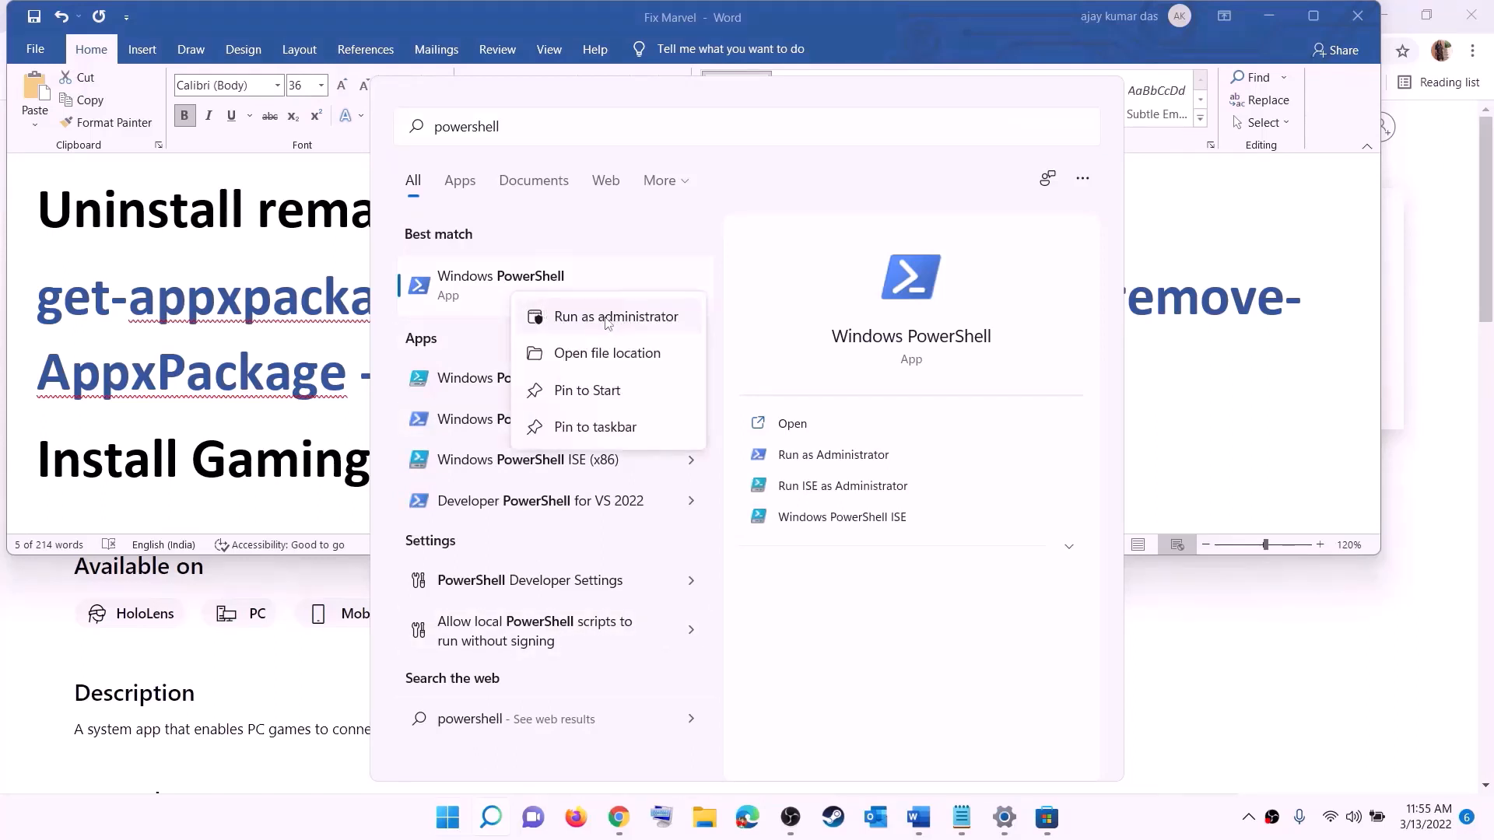
{"action": "left_click", "coordinate": [625, 316]}
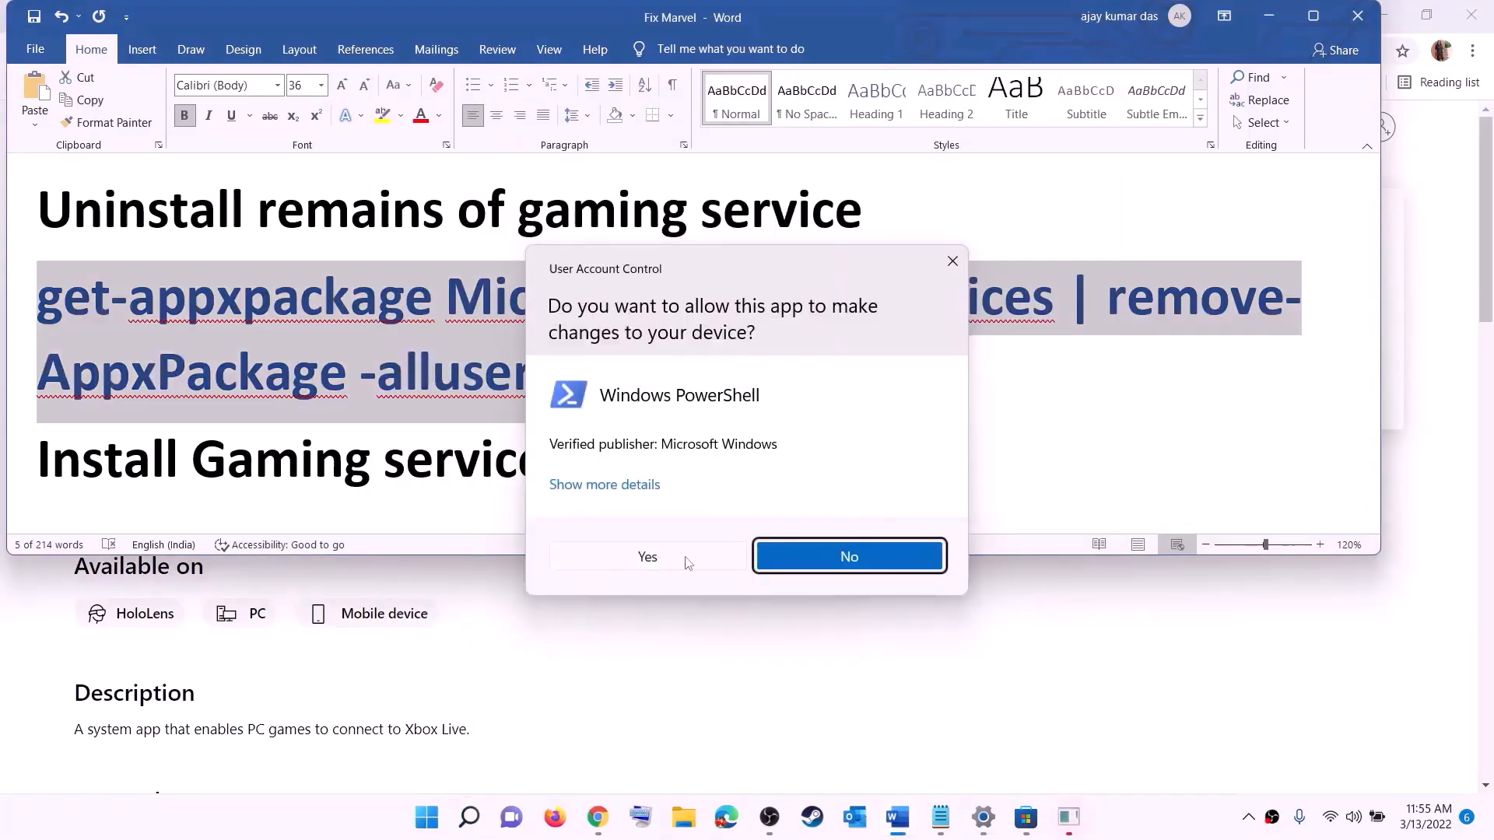
{"action": "left_click", "coordinate": [647, 557]}
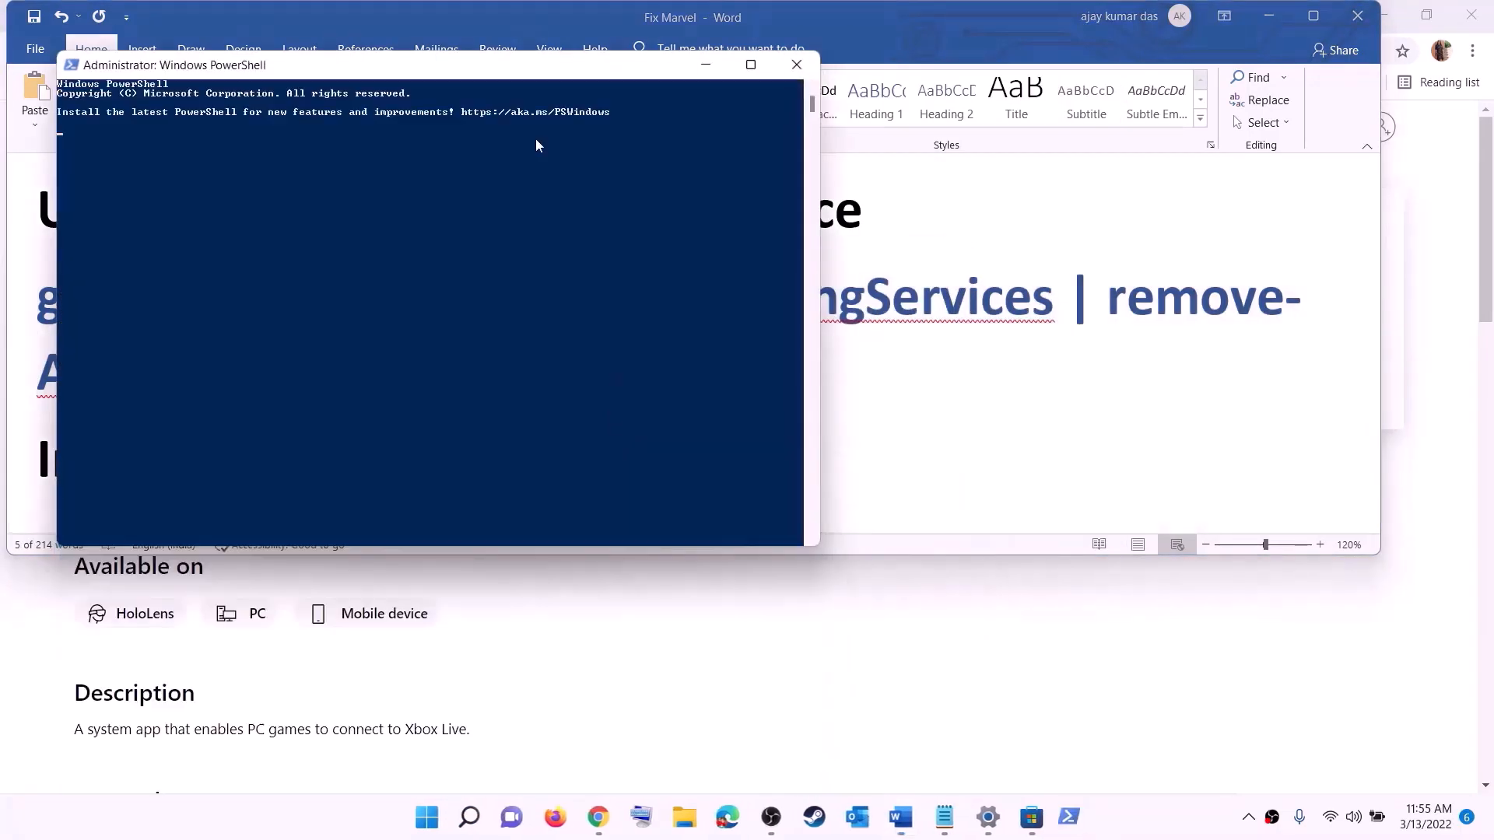
{"action": "type", "text": "get-appxpackage Microsoft.GamingServices | remove-AppxPackage -allusers"}
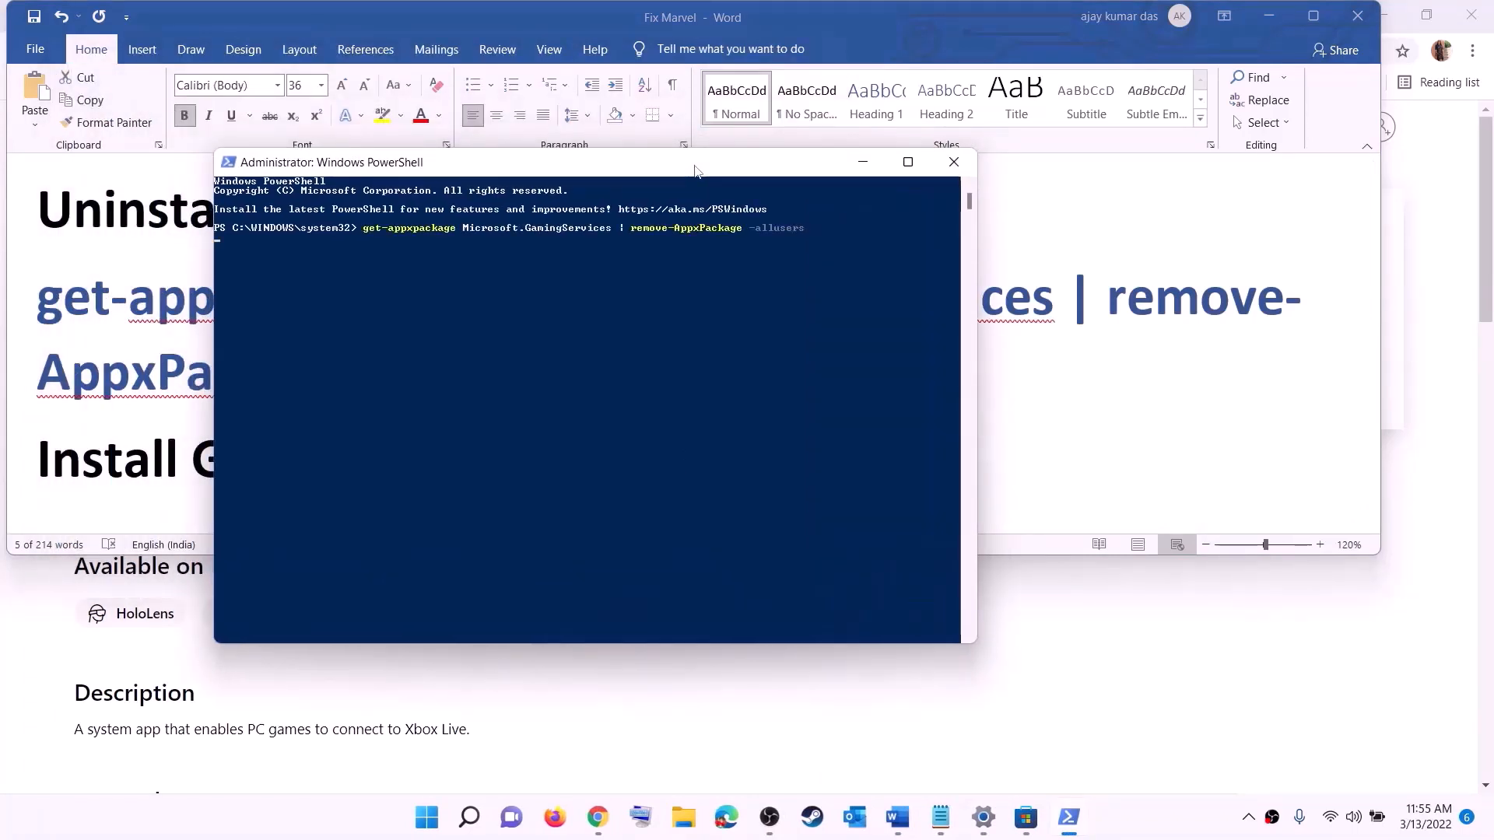
{"action": "key", "text": "Return"}
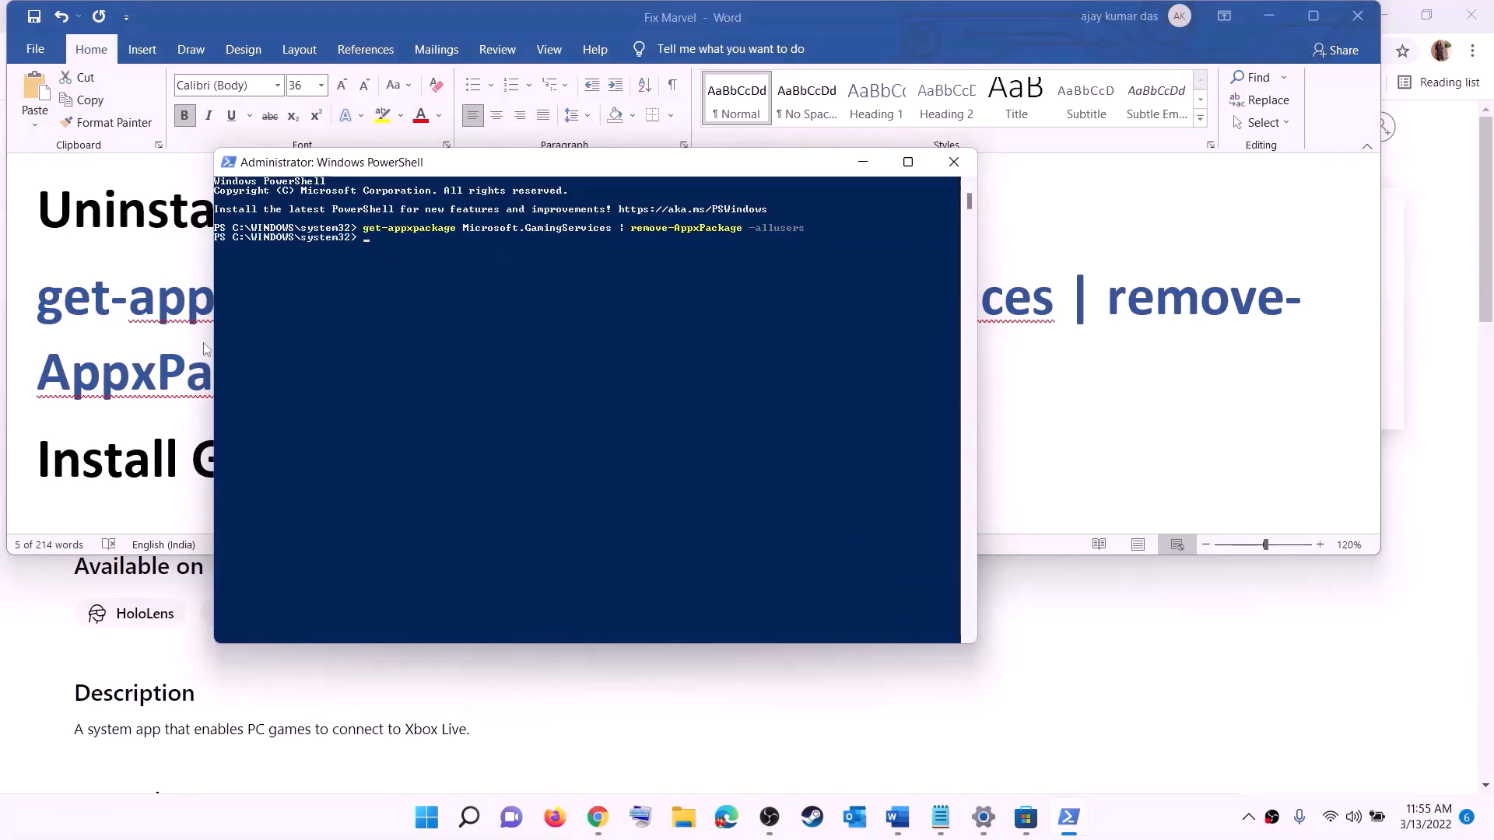
Select the next Store install command in the guide
{"action": "left_click", "coordinate": [168, 372]}
{"action": "scroll", "coordinate": [570, 417], "scroll_direction": "down", "scroll_amount": 3}
{"action": "left_click_drag", "start_coordinate": [779, 411], "coordinate": [2, 355]}
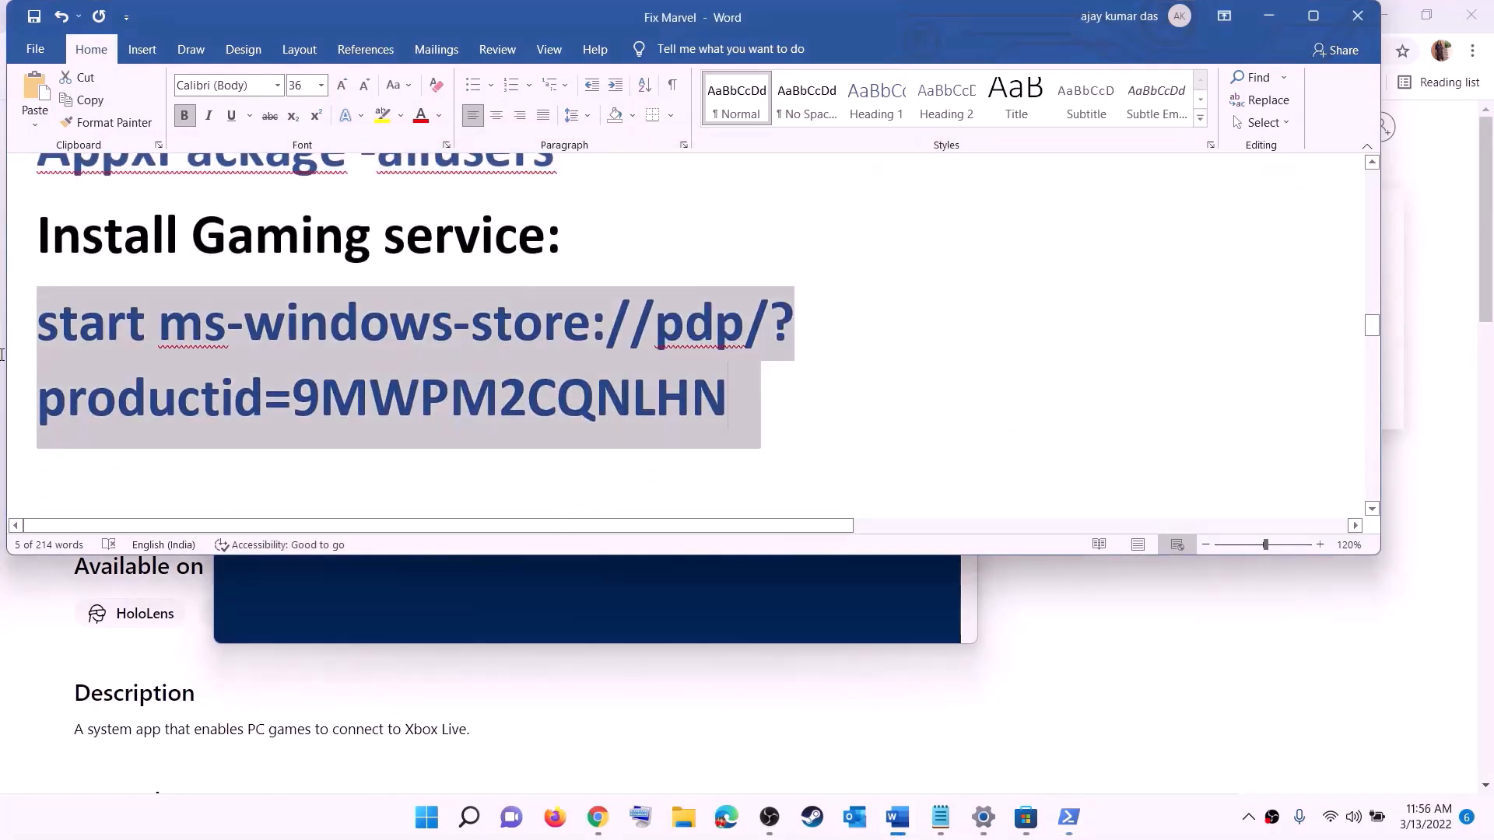
Run the start ms-windows-store command in PowerShell and approve the Gaming Services install
{"action": "right_click", "coordinate": [162, 352]}
{"action": "left_click", "coordinate": [204, 387]}
{"action": "key", "text": "alt+Tab"}
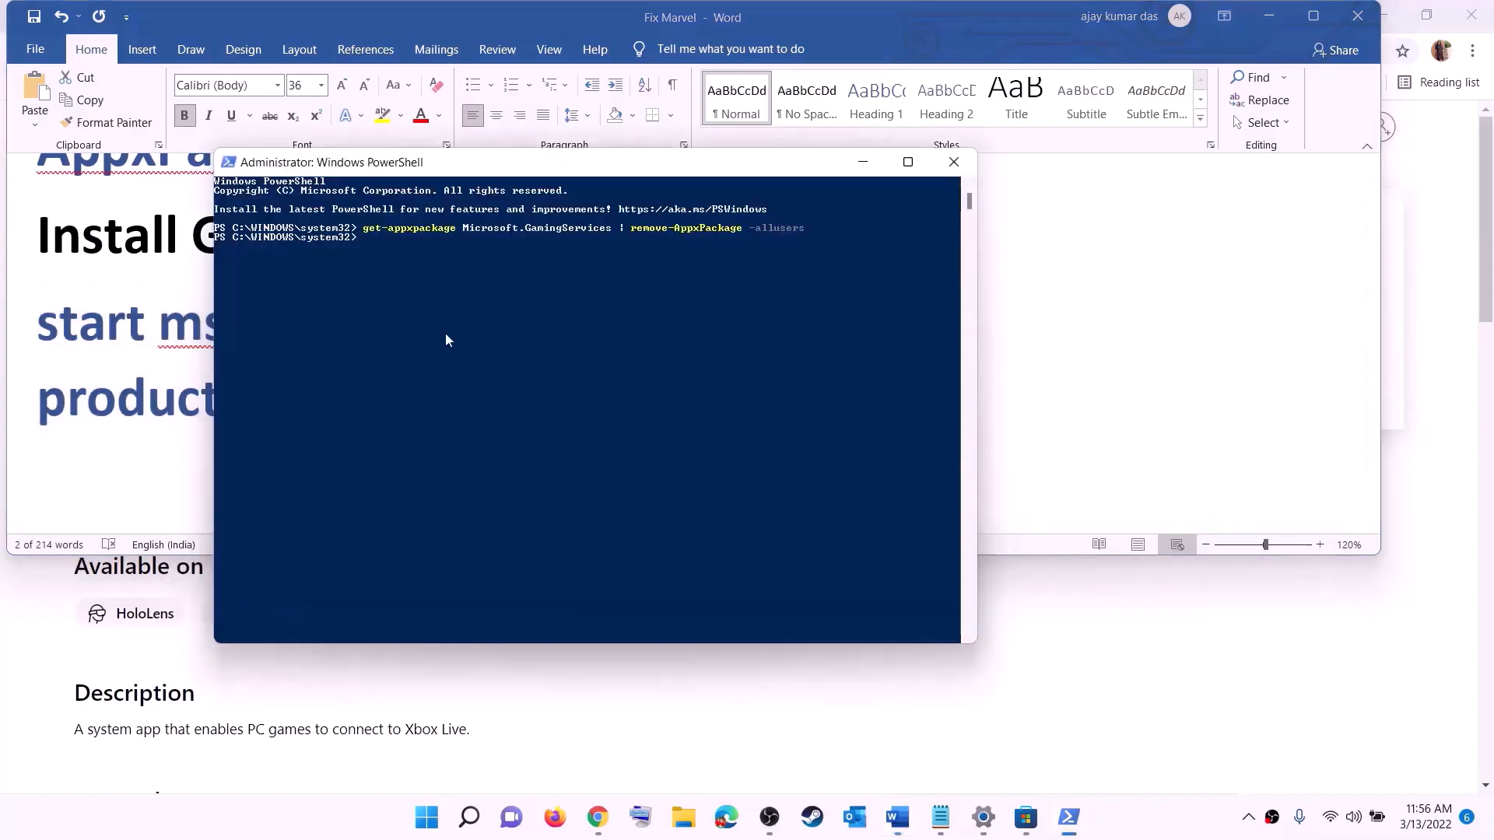
{"action": "right_click", "coordinate": [446, 336]}
{"action": "key", "text": "Return"}
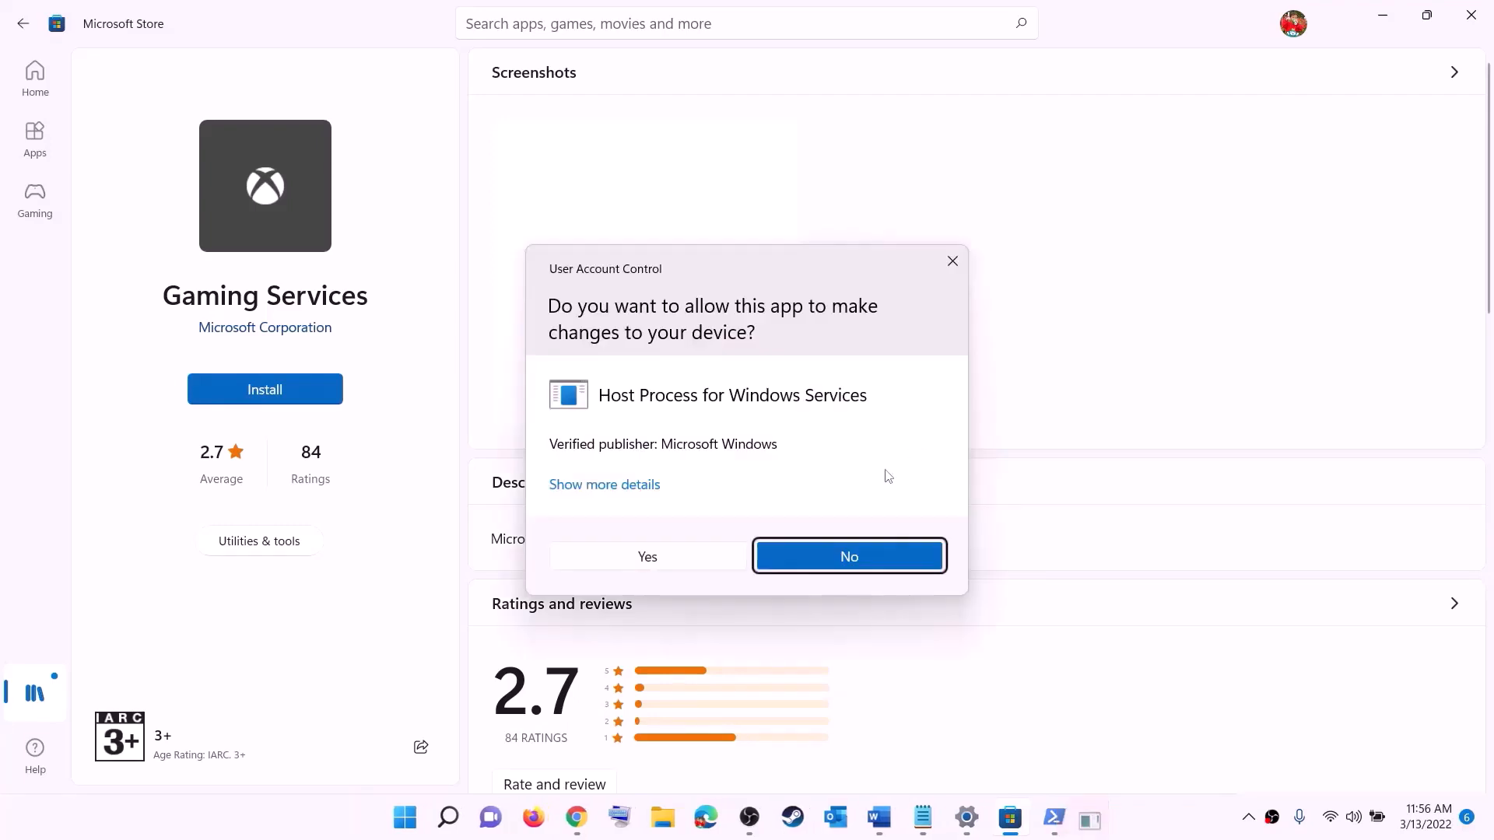
{"action": "left_click", "coordinate": [668, 559]}
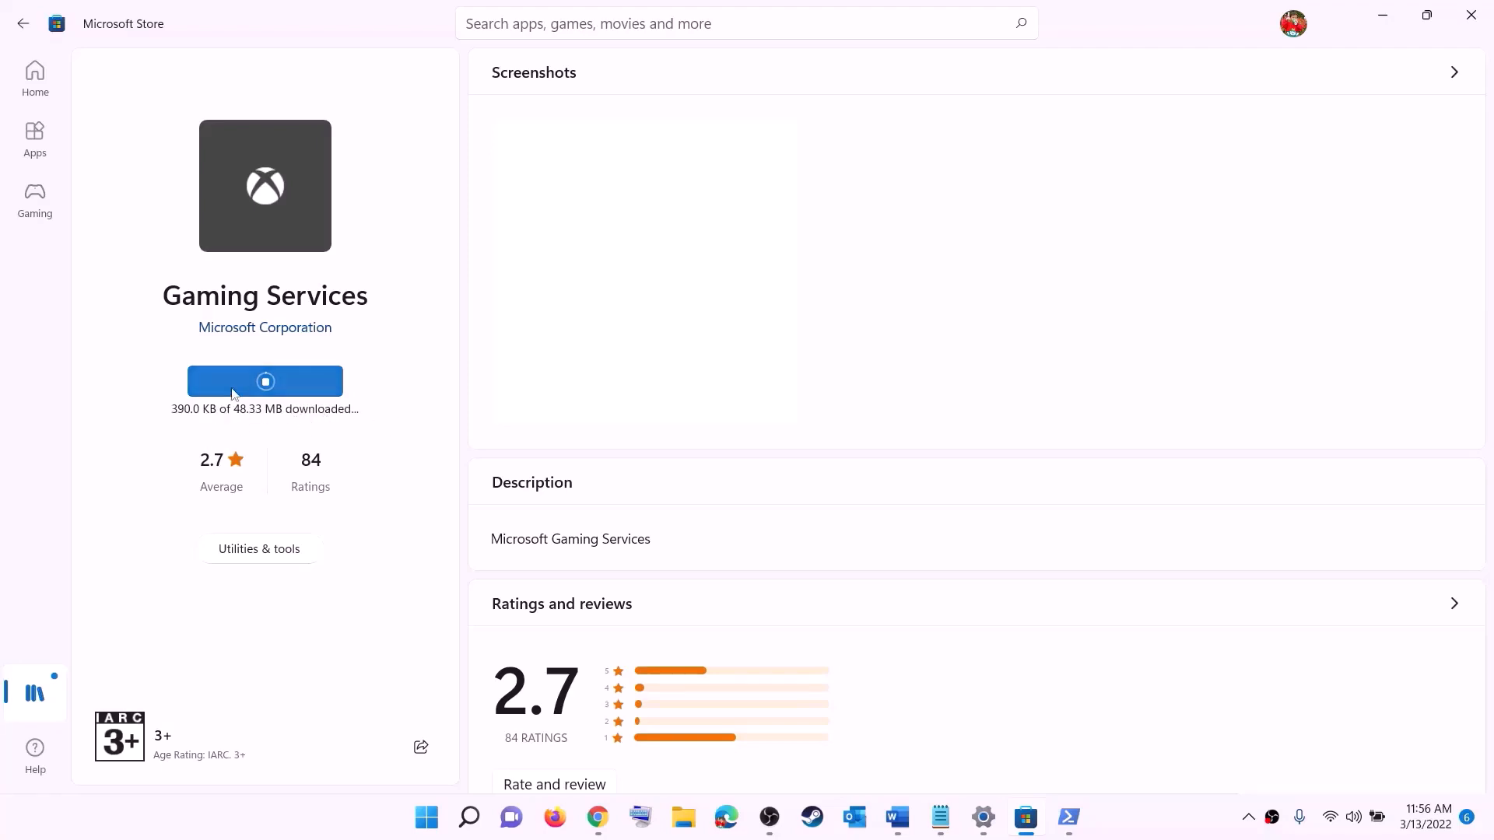
Scroll the guide to the IP Helper and Xbox Live services step
{"action": "left_click", "coordinate": [897, 817]}
{"action": "scroll", "coordinate": [494, 400], "scroll_direction": "down", "scroll_amount": 5}
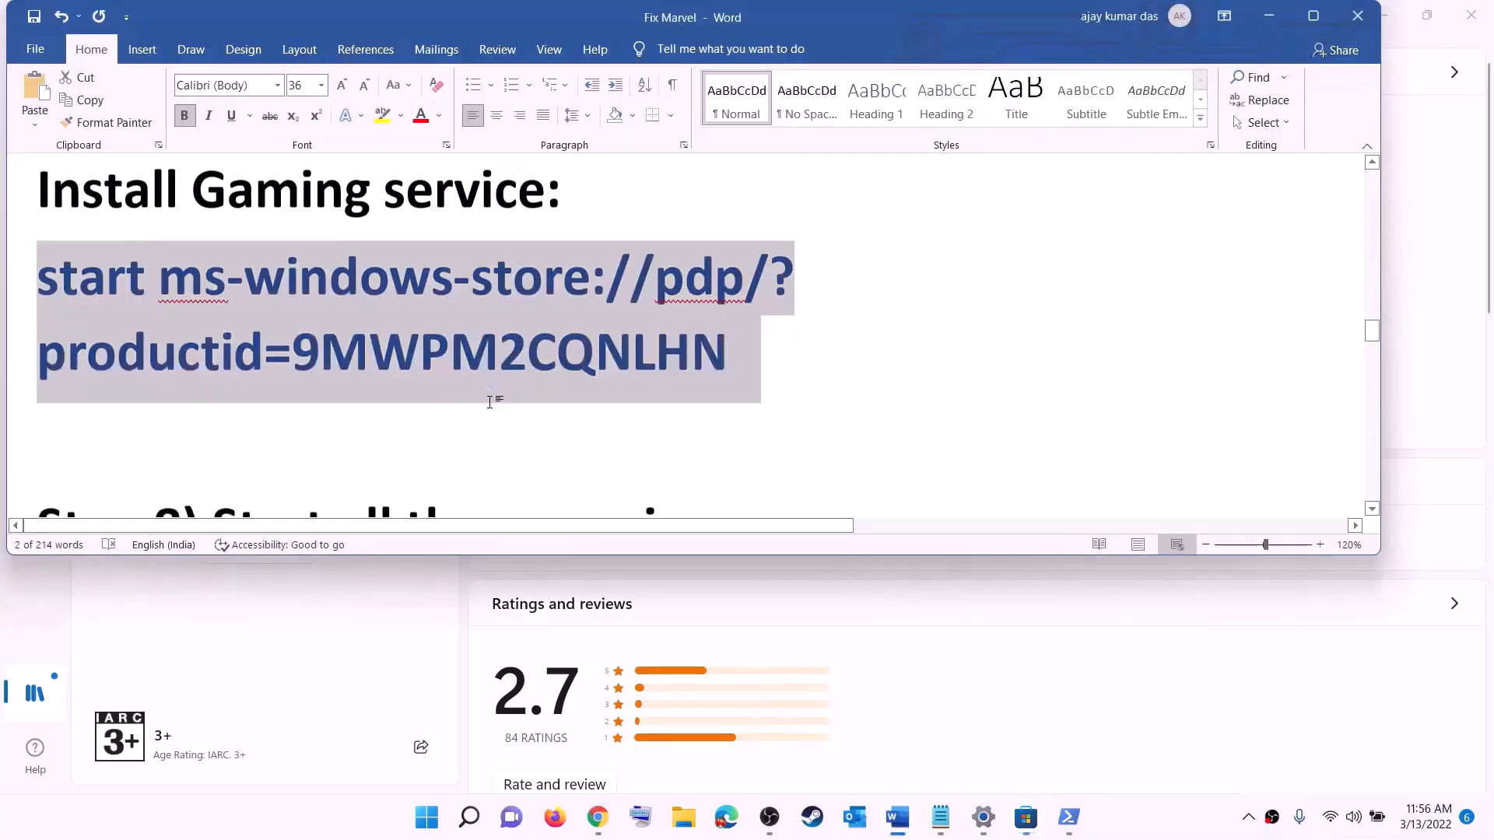
{"action": "scroll", "coordinate": [495, 401], "scroll_direction": "down", "scroll_amount": 1}
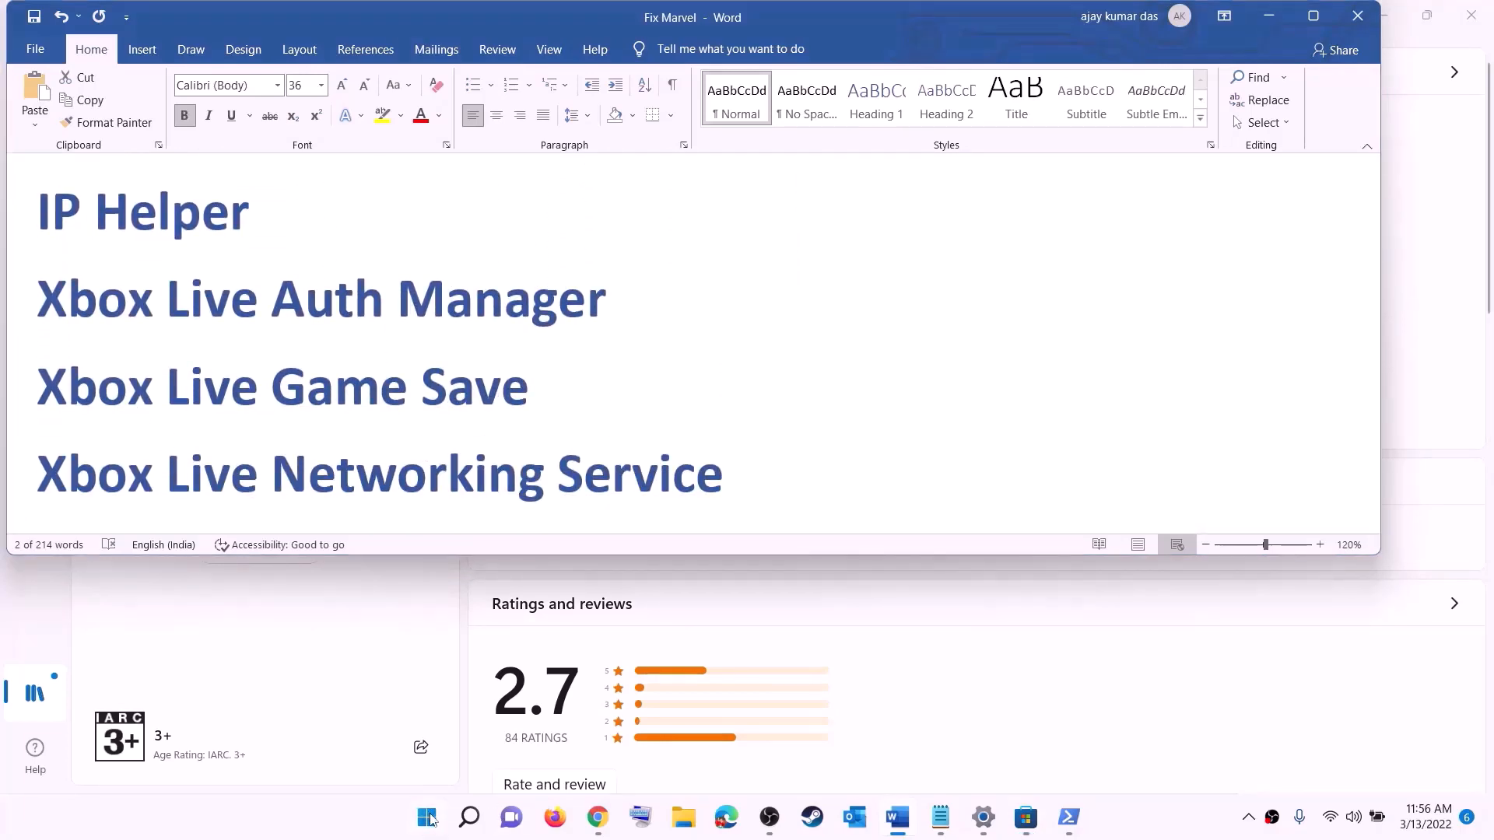
Open Services and set IP Helper's startup type to Automatic
{"action": "left_click", "coordinate": [427, 818]}
{"action": "type", "text": "serv"}
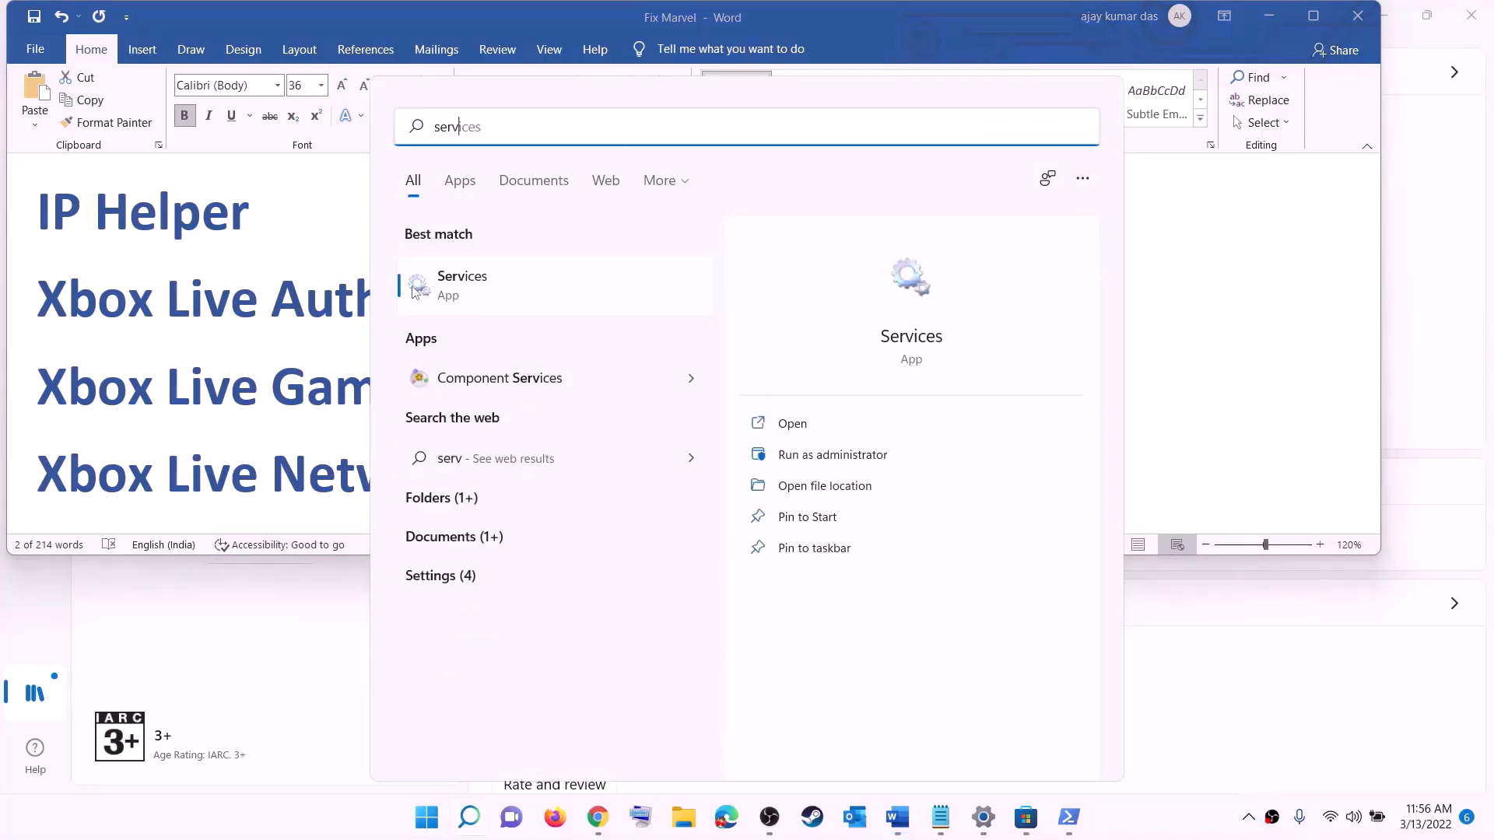
{"action": "type", "text": "i"}
{"action": "left_click", "coordinate": [415, 290]}
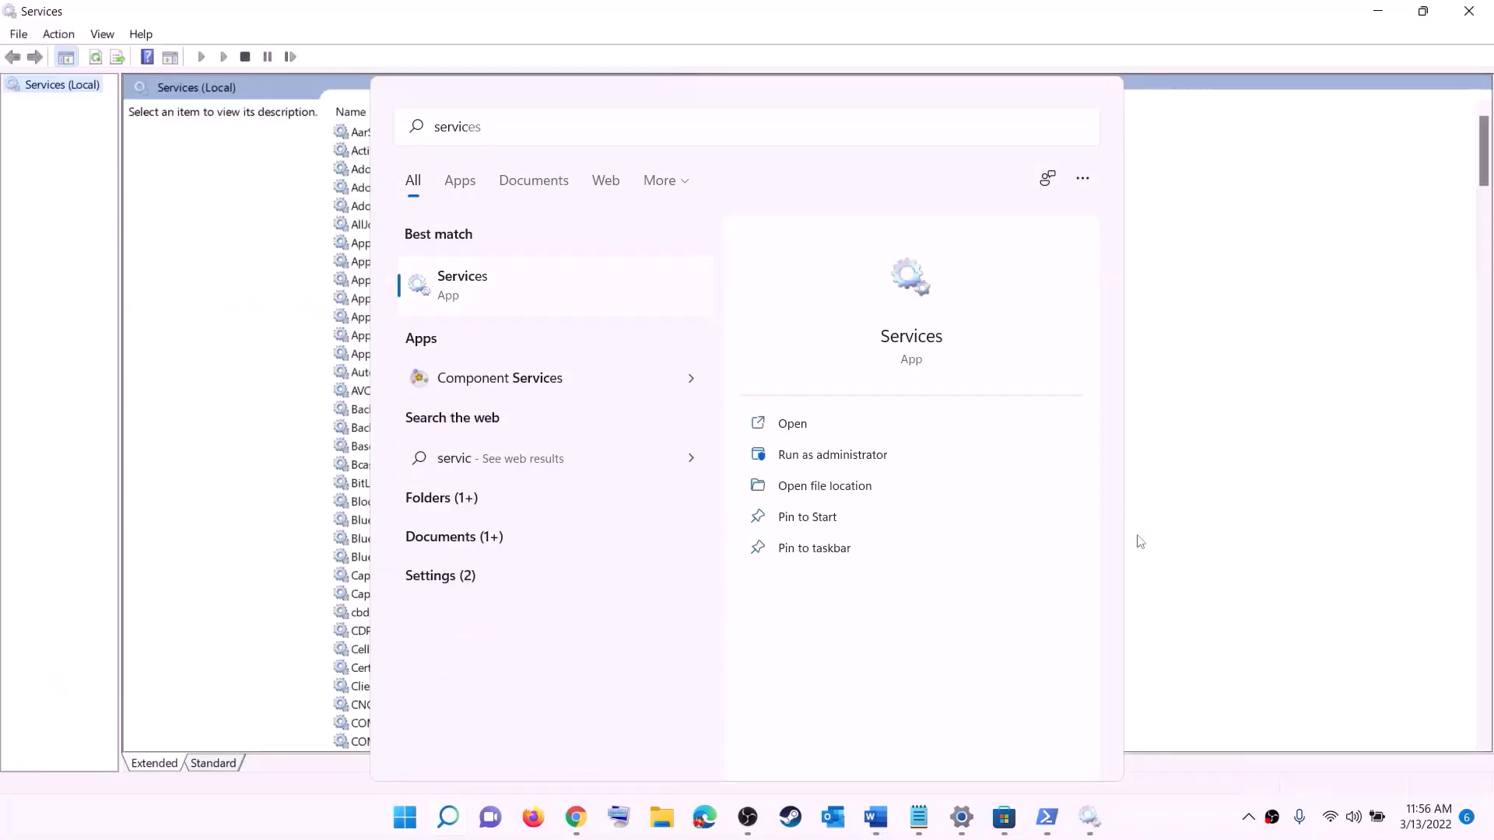
{"action": "left_click", "coordinate": [430, 465]}
{"action": "type", "text": "ip"}
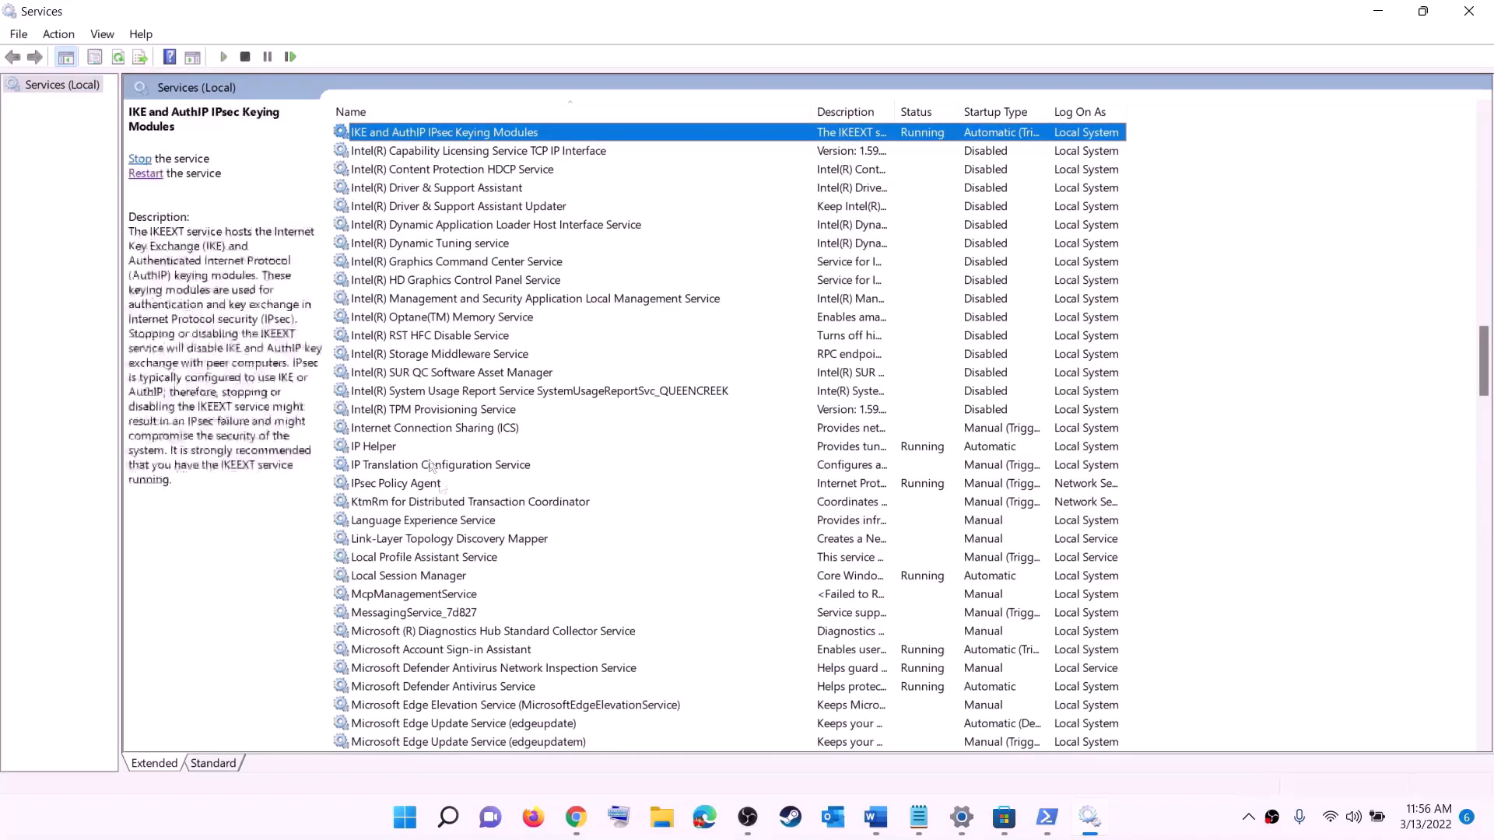
{"action": "double_click", "coordinate": [449, 451]}
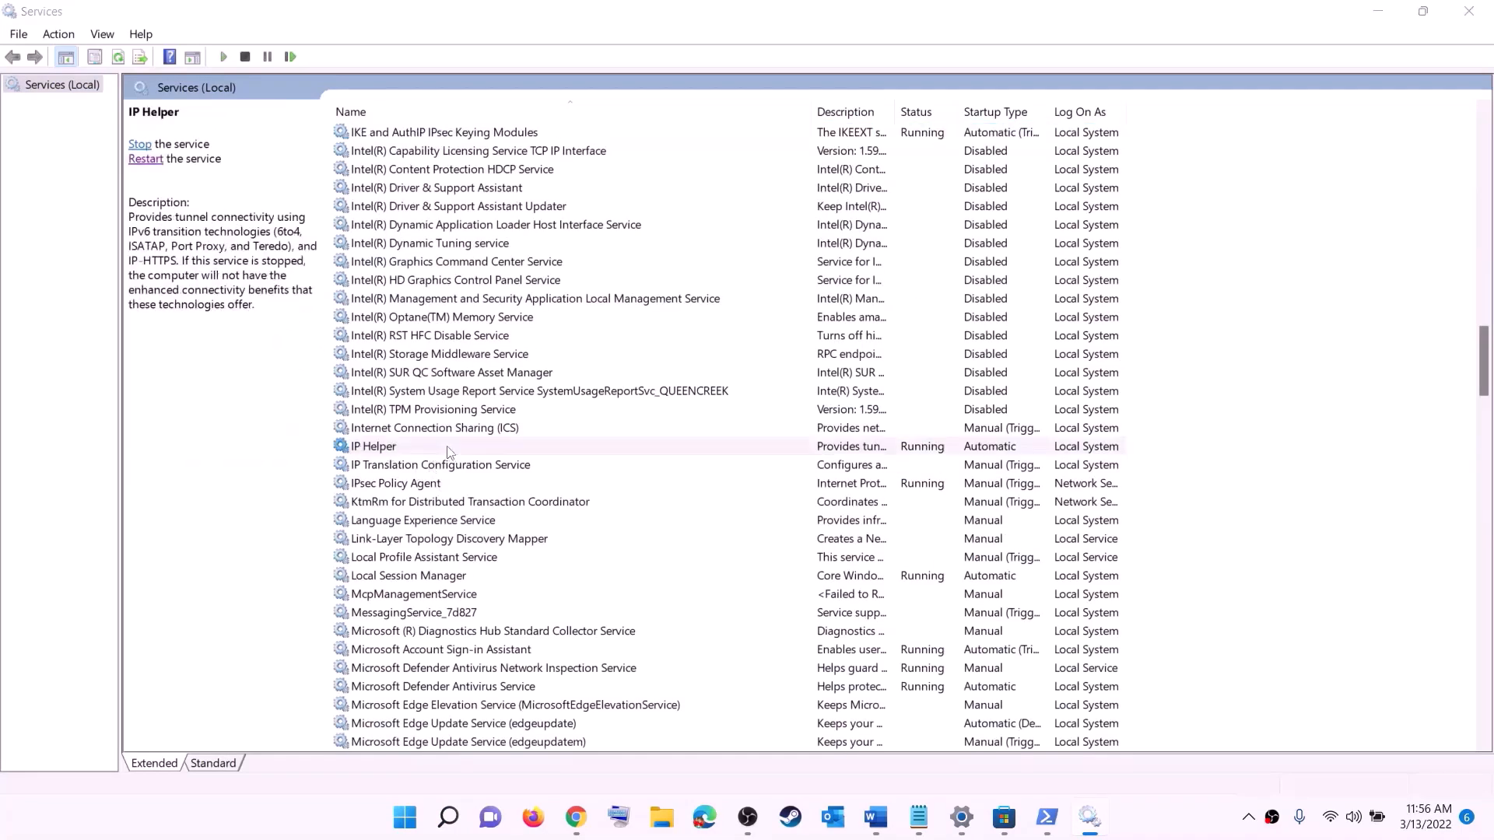
{"action": "left_click", "coordinate": [684, 387]}
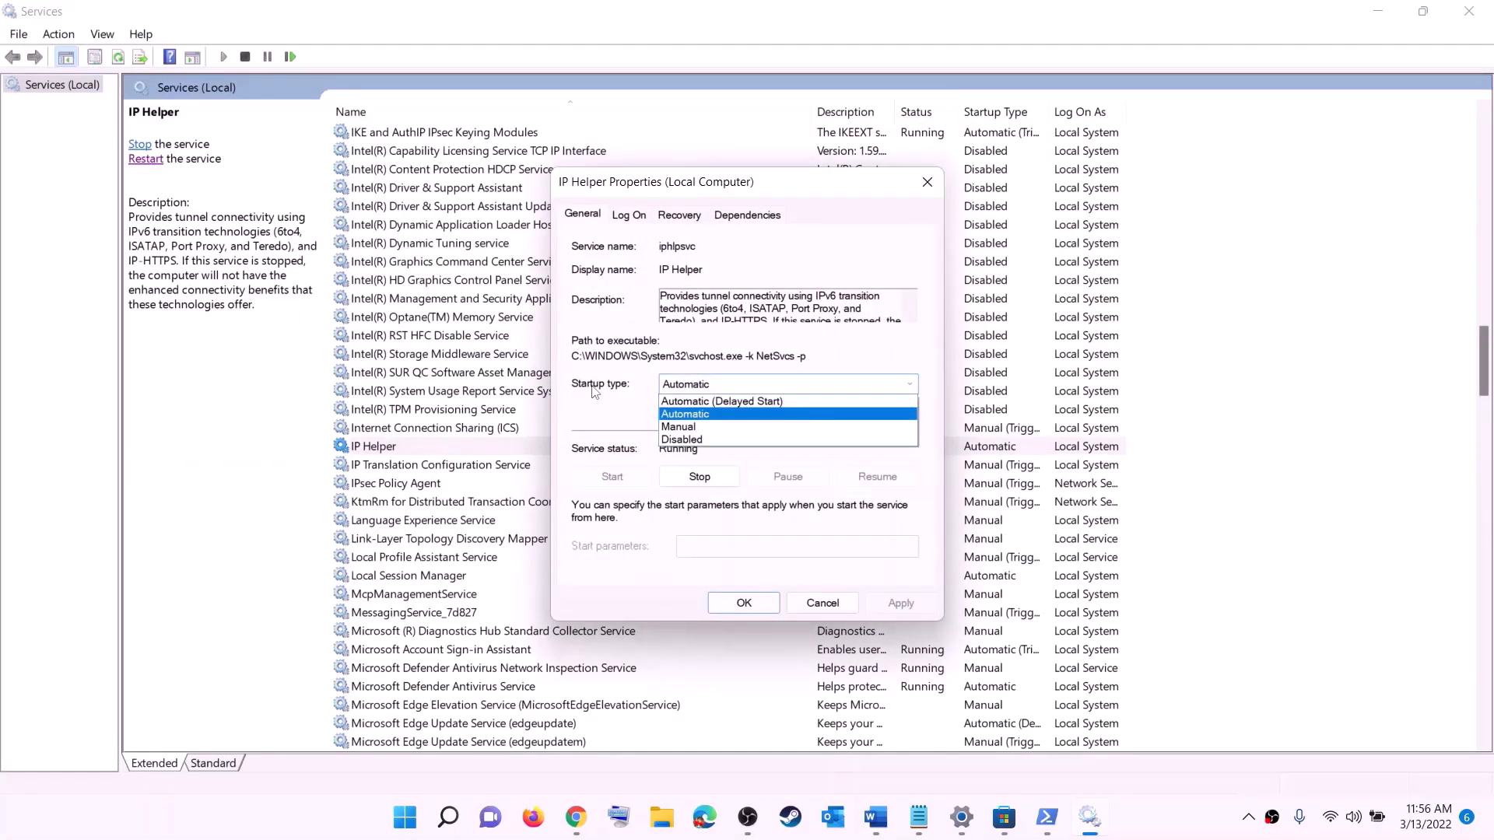
{"action": "left_click", "coordinate": [692, 415]}
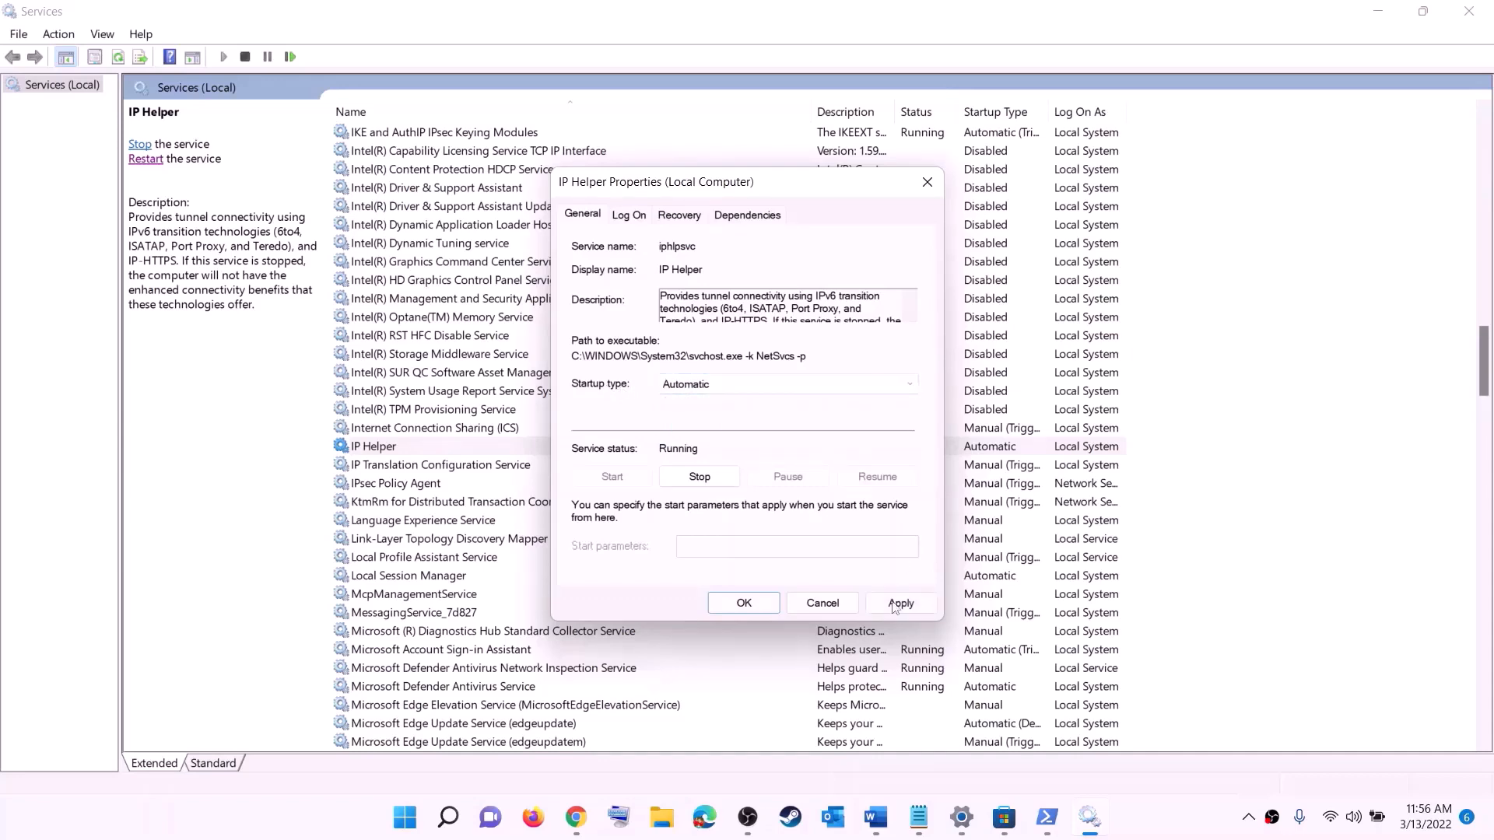
{"action": "left_click", "coordinate": [894, 606]}
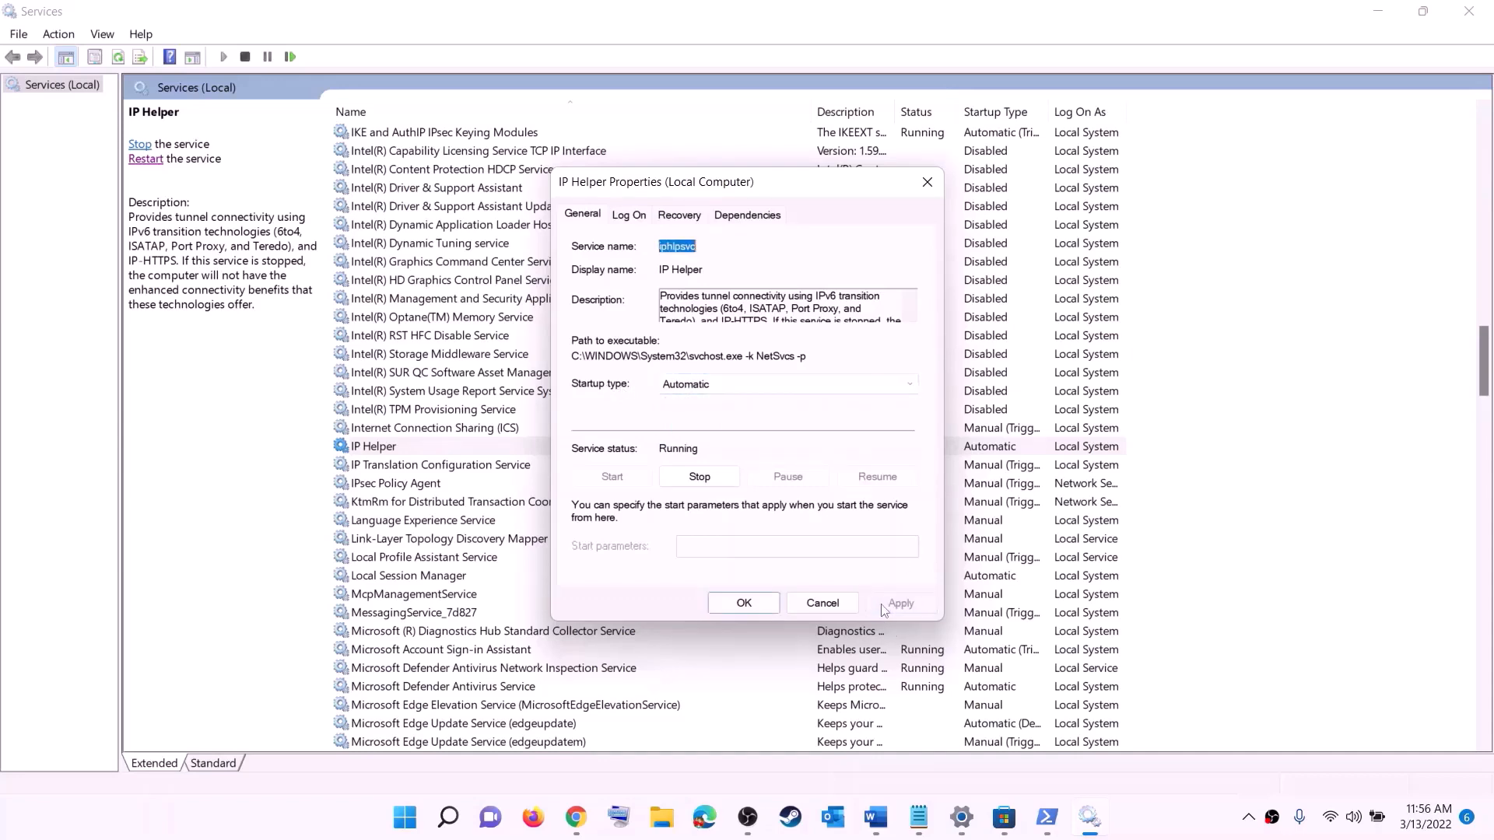
{"action": "left_click", "coordinate": [744, 603]}
Set Xbox Accessory Management Service and Xbox Live Auth Manager to Automatic startup
{"action": "left_click", "coordinate": [462, 563]}
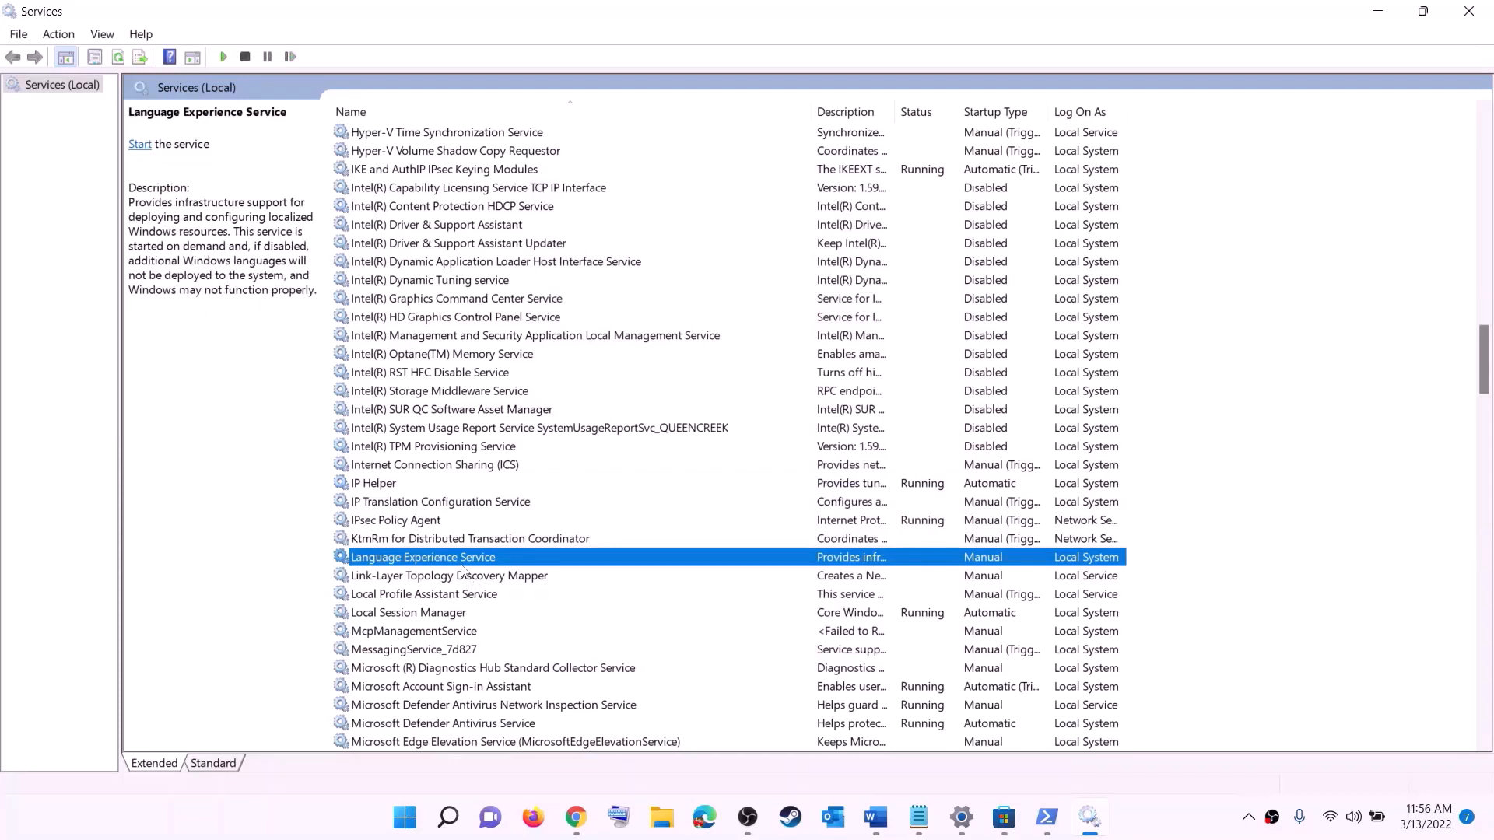
{"action": "key", "text": "x"}
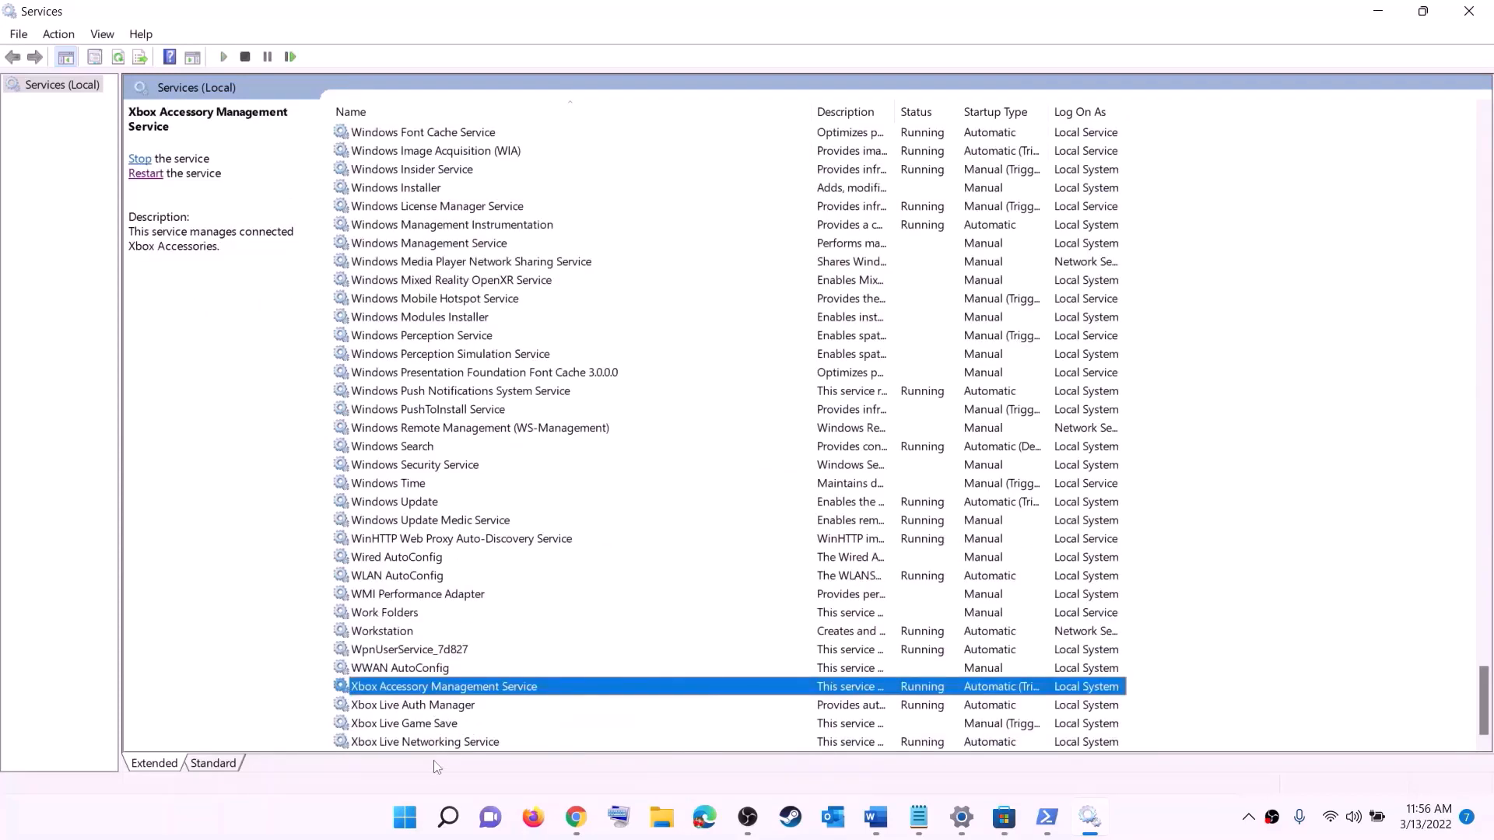
{"action": "double_click", "coordinate": [412, 690]}
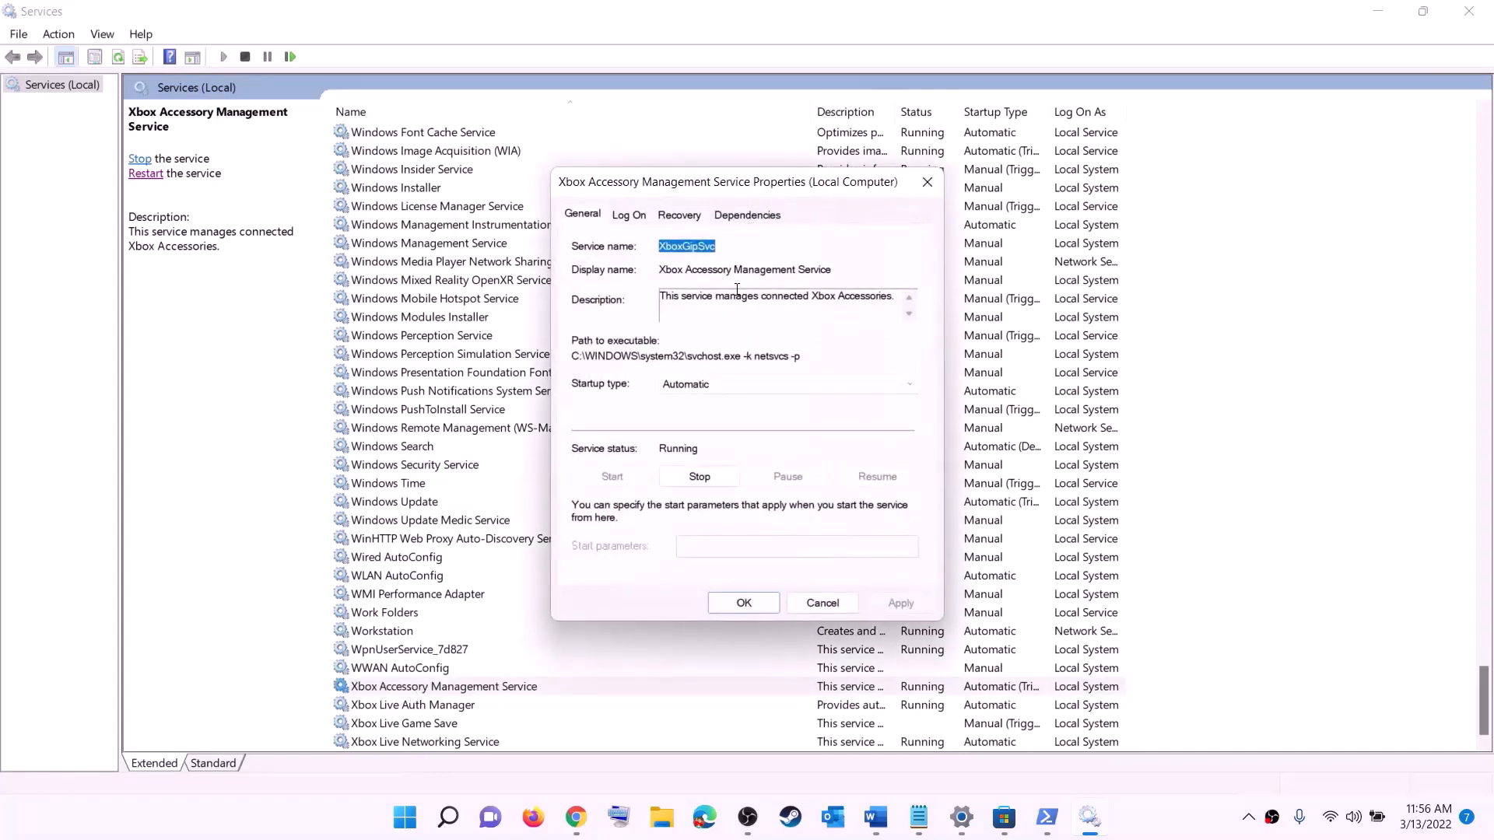
{"action": "left_click", "coordinate": [729, 384]}
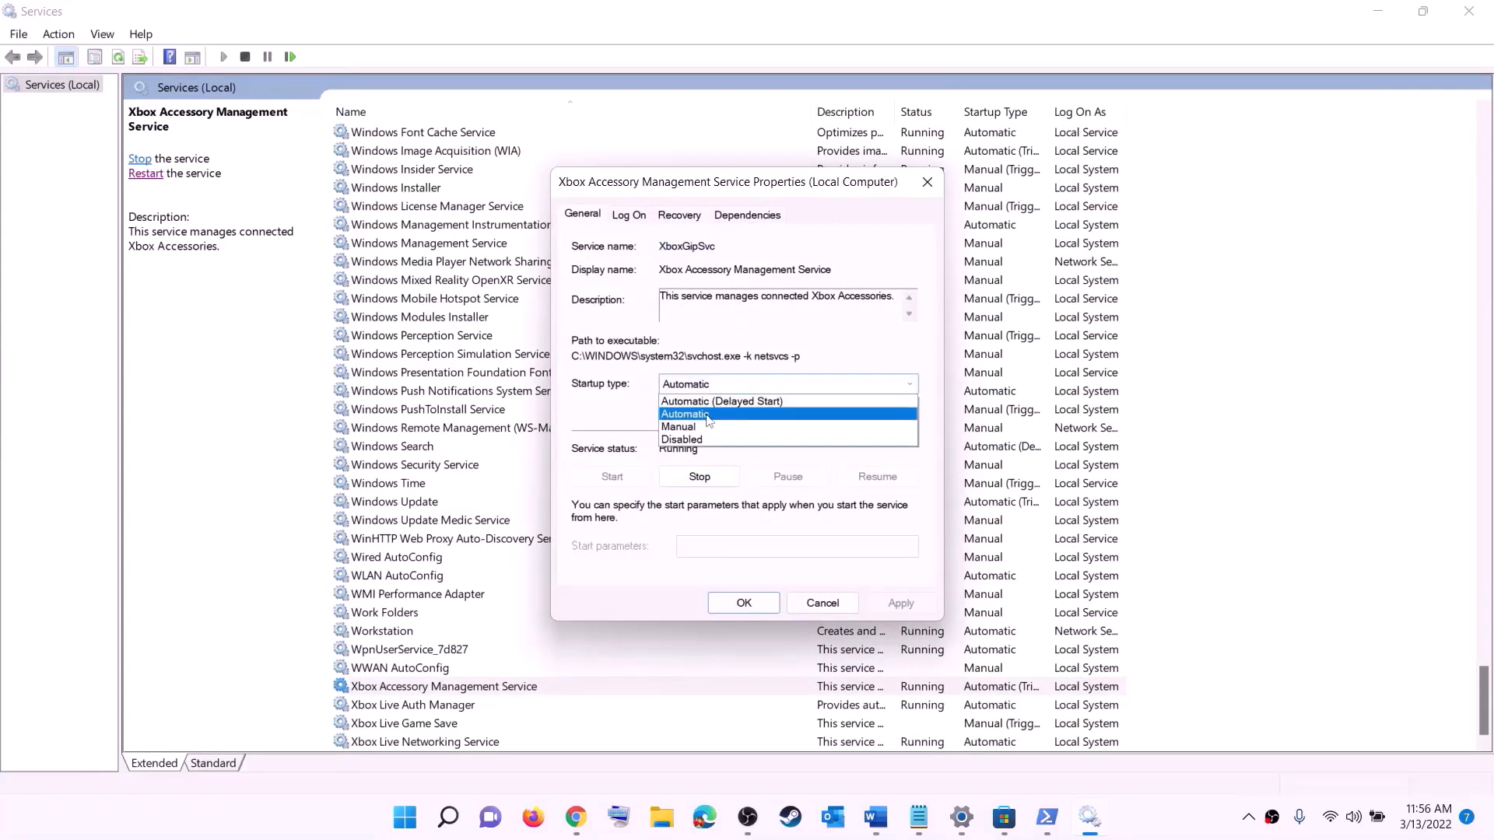
{"action": "left_click", "coordinate": [723, 402]}
{"action": "left_click", "coordinate": [900, 604]}
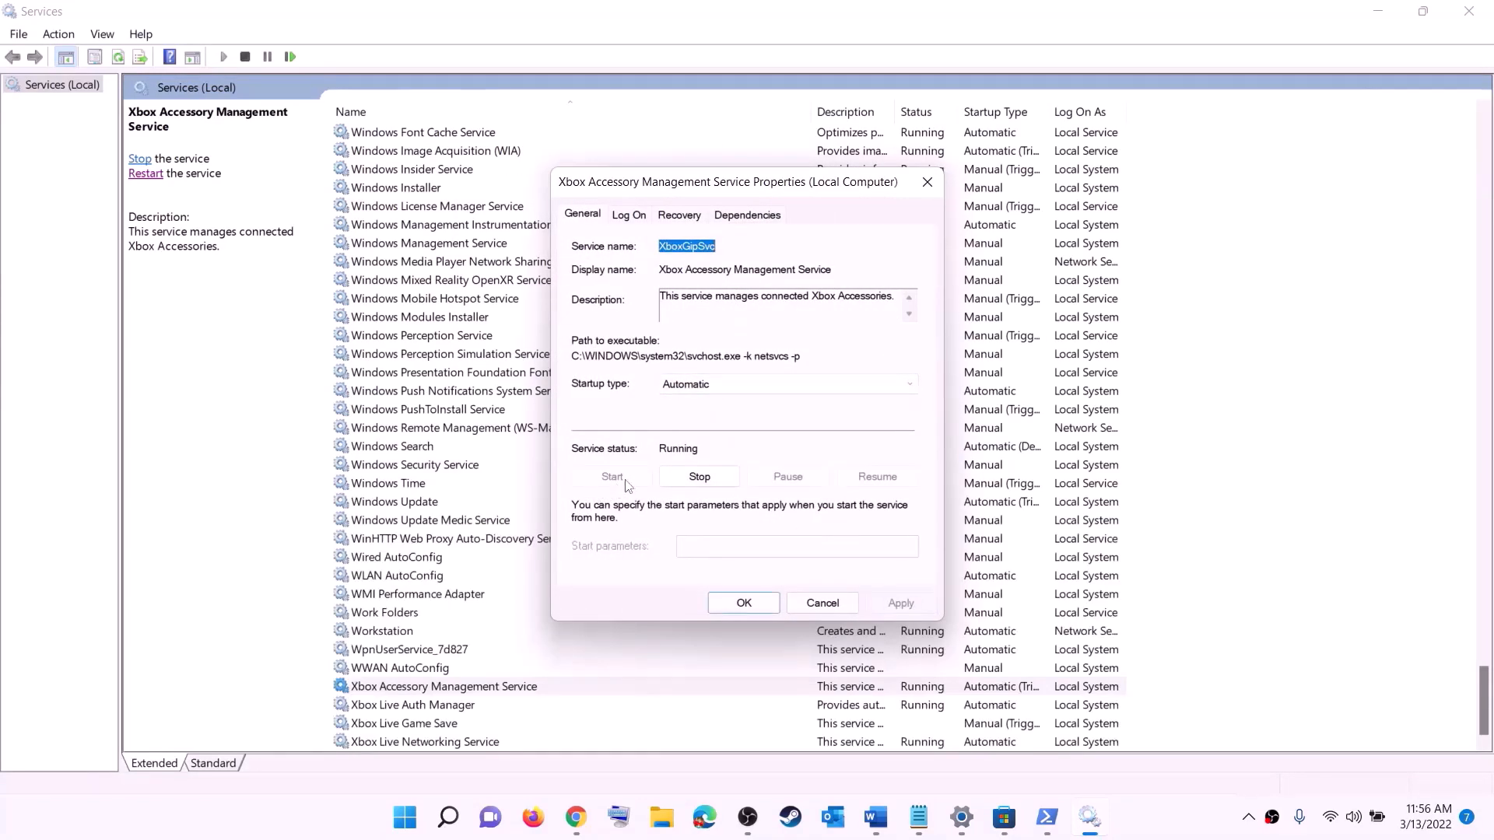
{"action": "left_click", "coordinate": [746, 604]}
{"action": "double_click", "coordinate": [766, 705]}
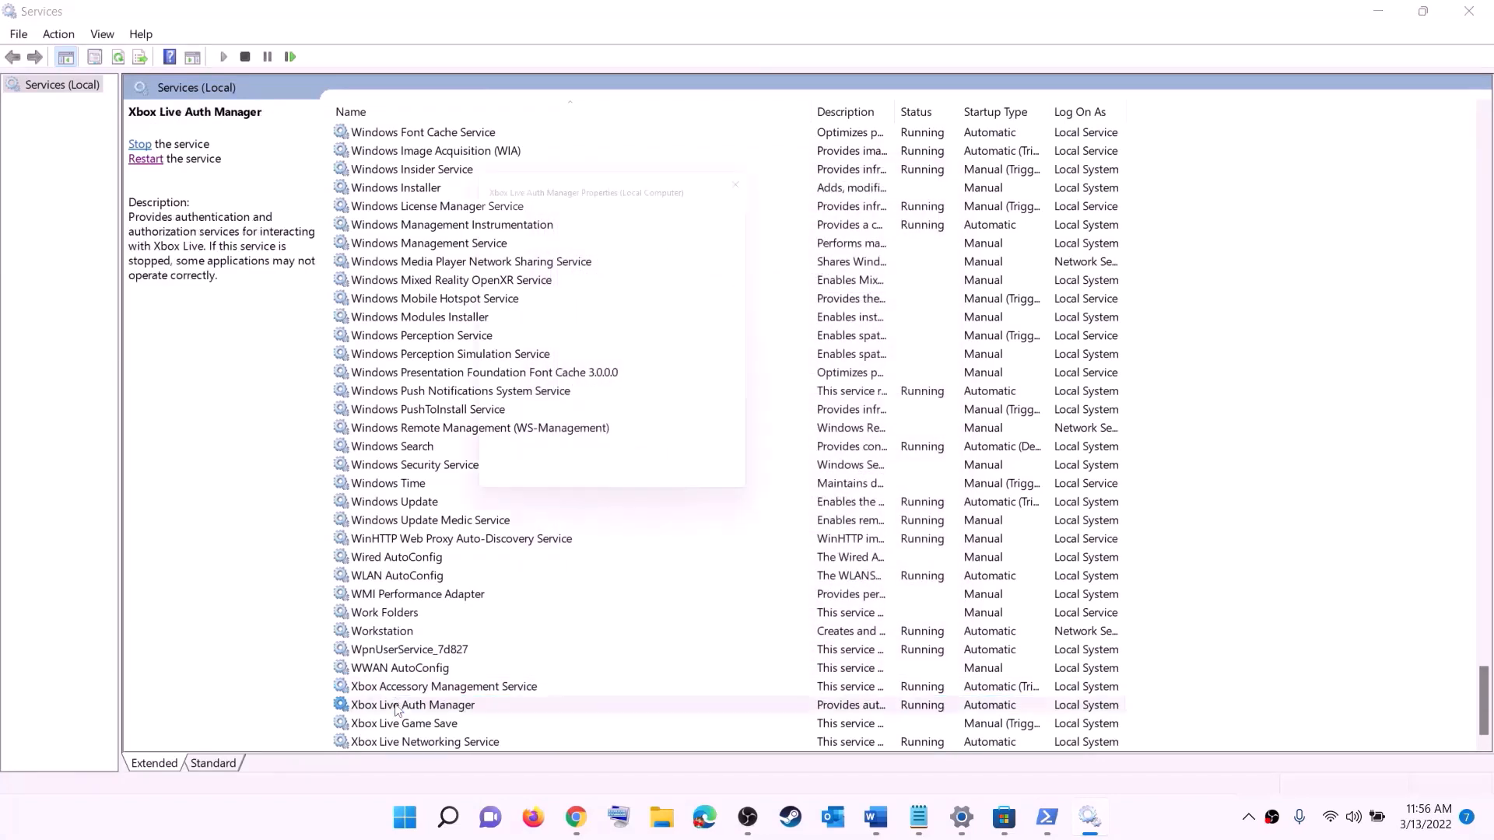
{"action": "left_click", "coordinate": [749, 410]}
{"action": "left_click", "coordinate": [732, 443]}
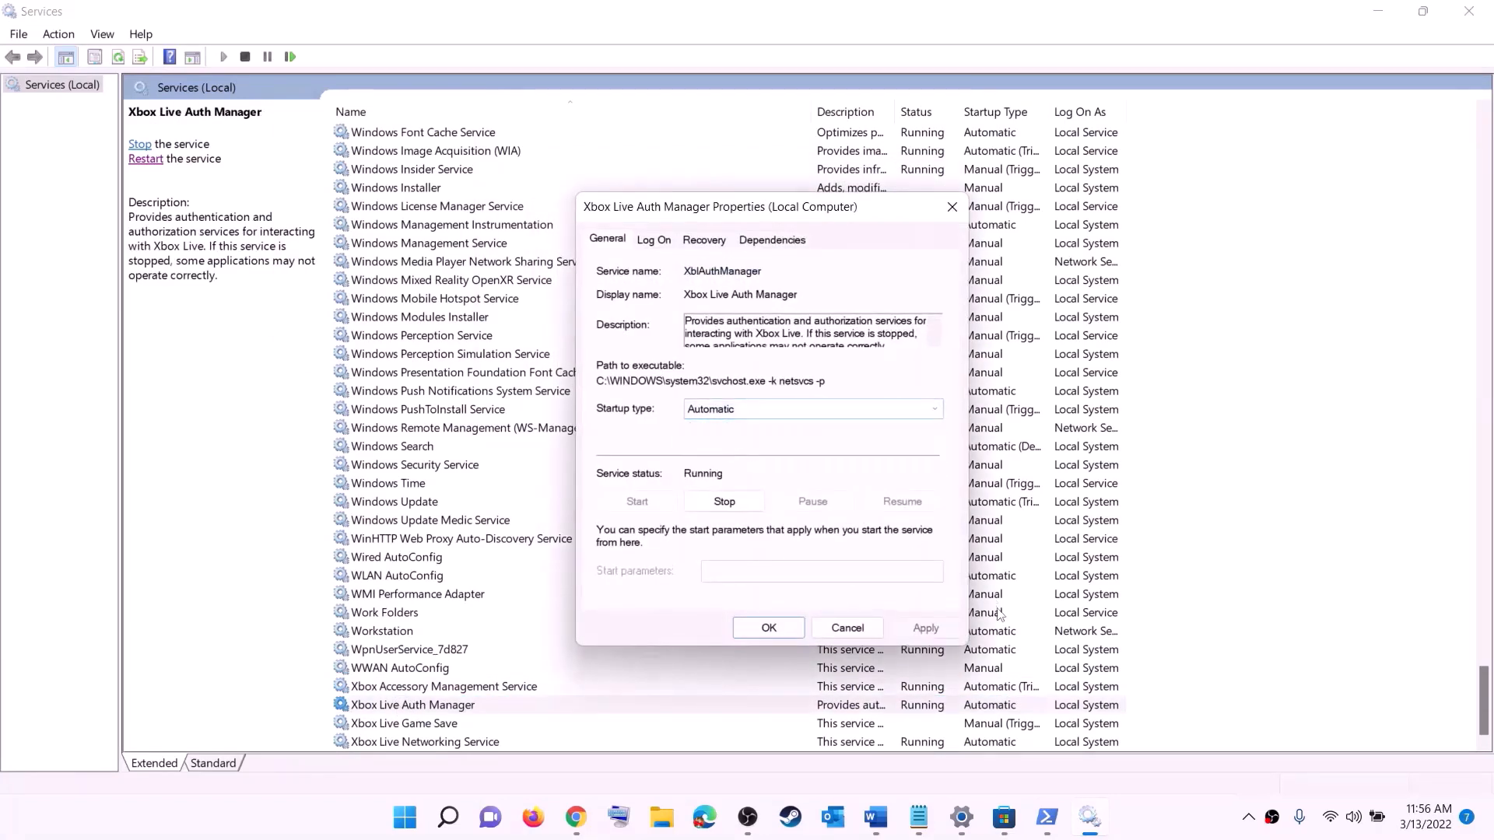
{"action": "left_click", "coordinate": [919, 629]}
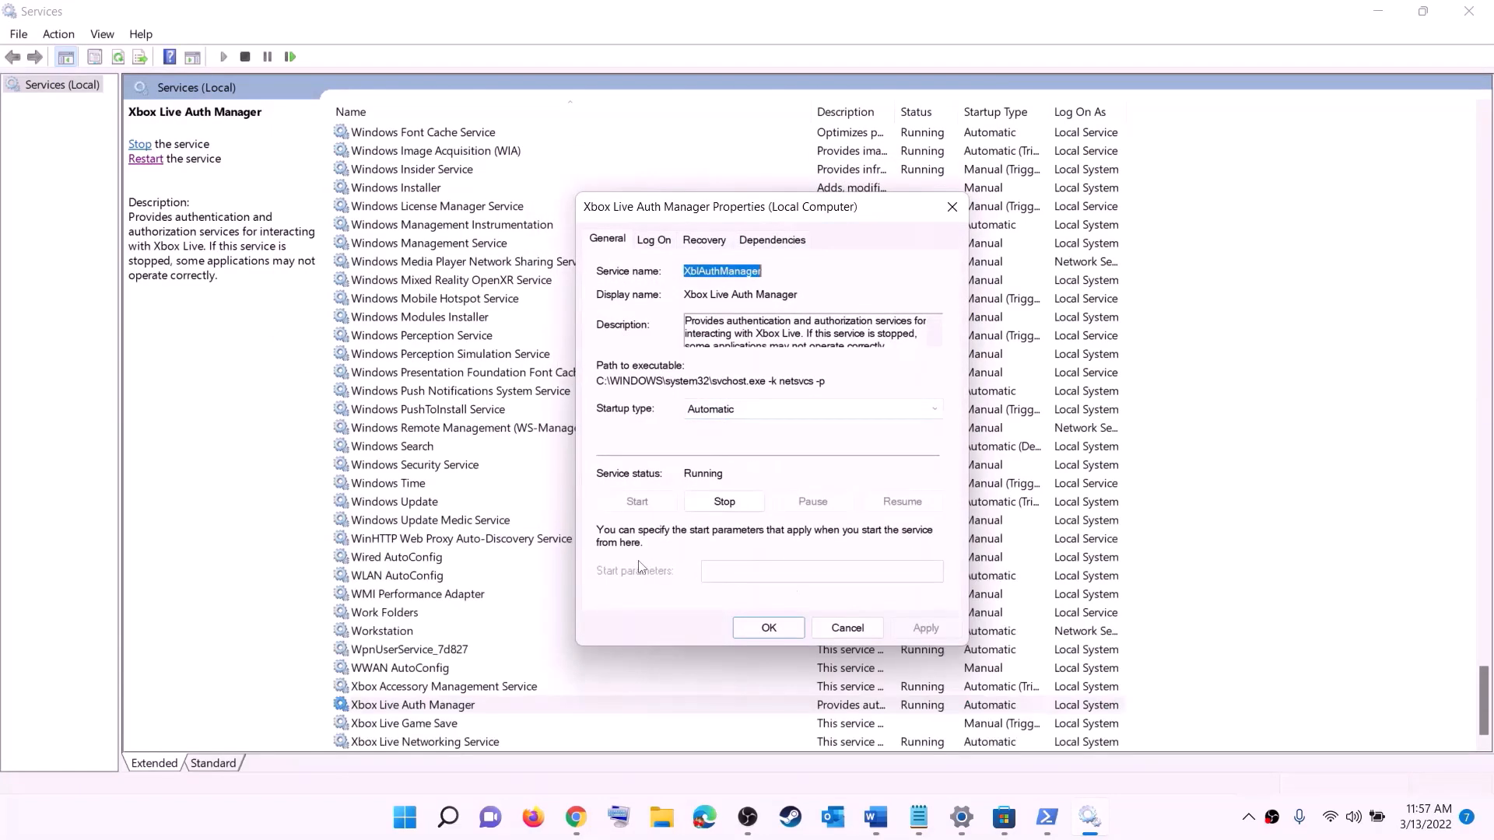
{"action": "left_click", "coordinate": [768, 628]}
Set Xbox Live Game Save to Automatic and start it; keep Xbox Live Networking Automatic
{"action": "double_click", "coordinate": [431, 722]}
{"action": "left_click", "coordinate": [701, 385]}
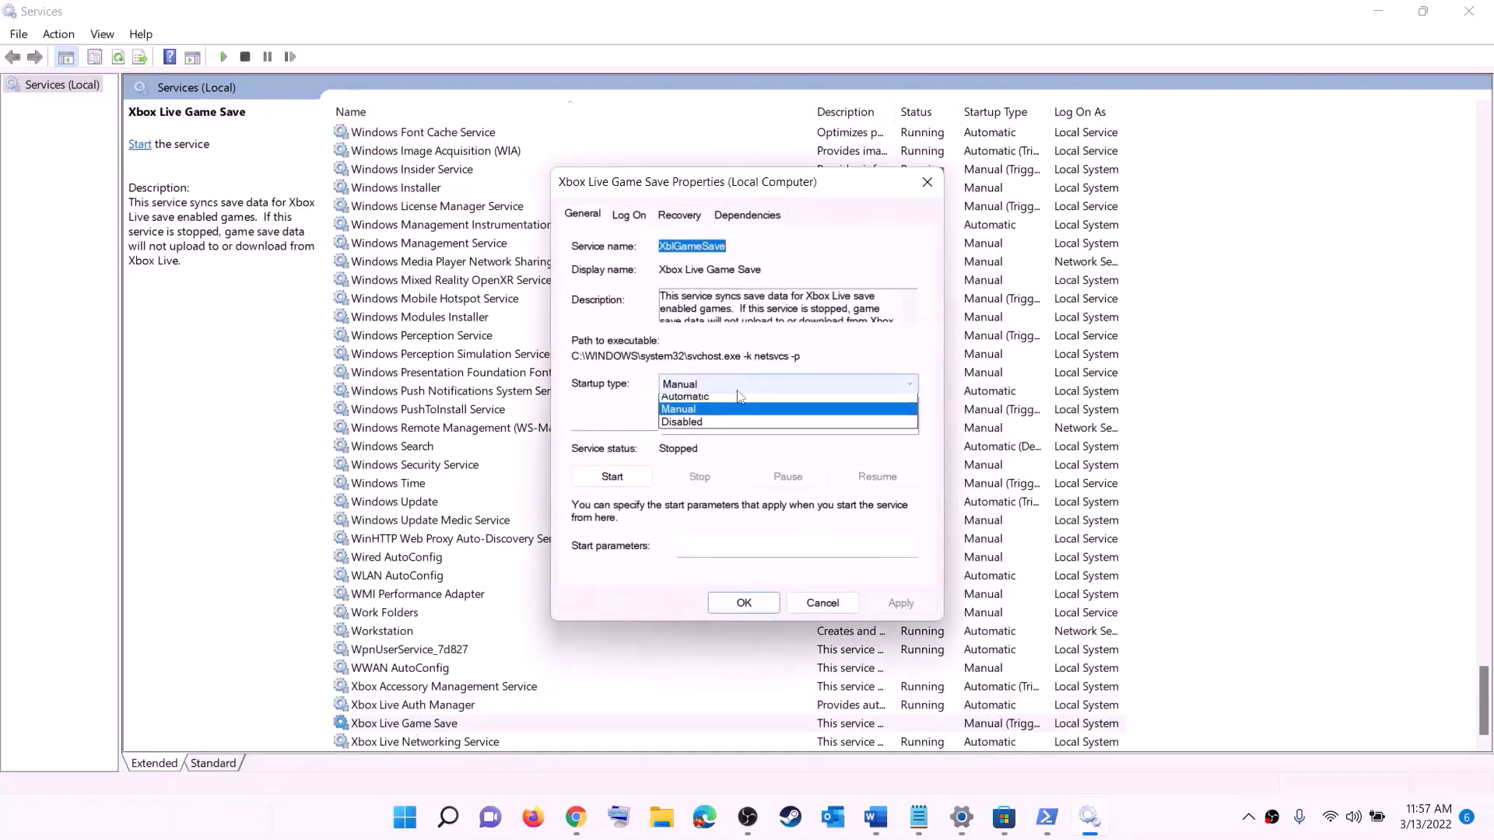
{"action": "left_click", "coordinate": [689, 415]}
{"action": "left_click", "coordinate": [900, 603]}
{"action": "left_click", "coordinate": [615, 476]}
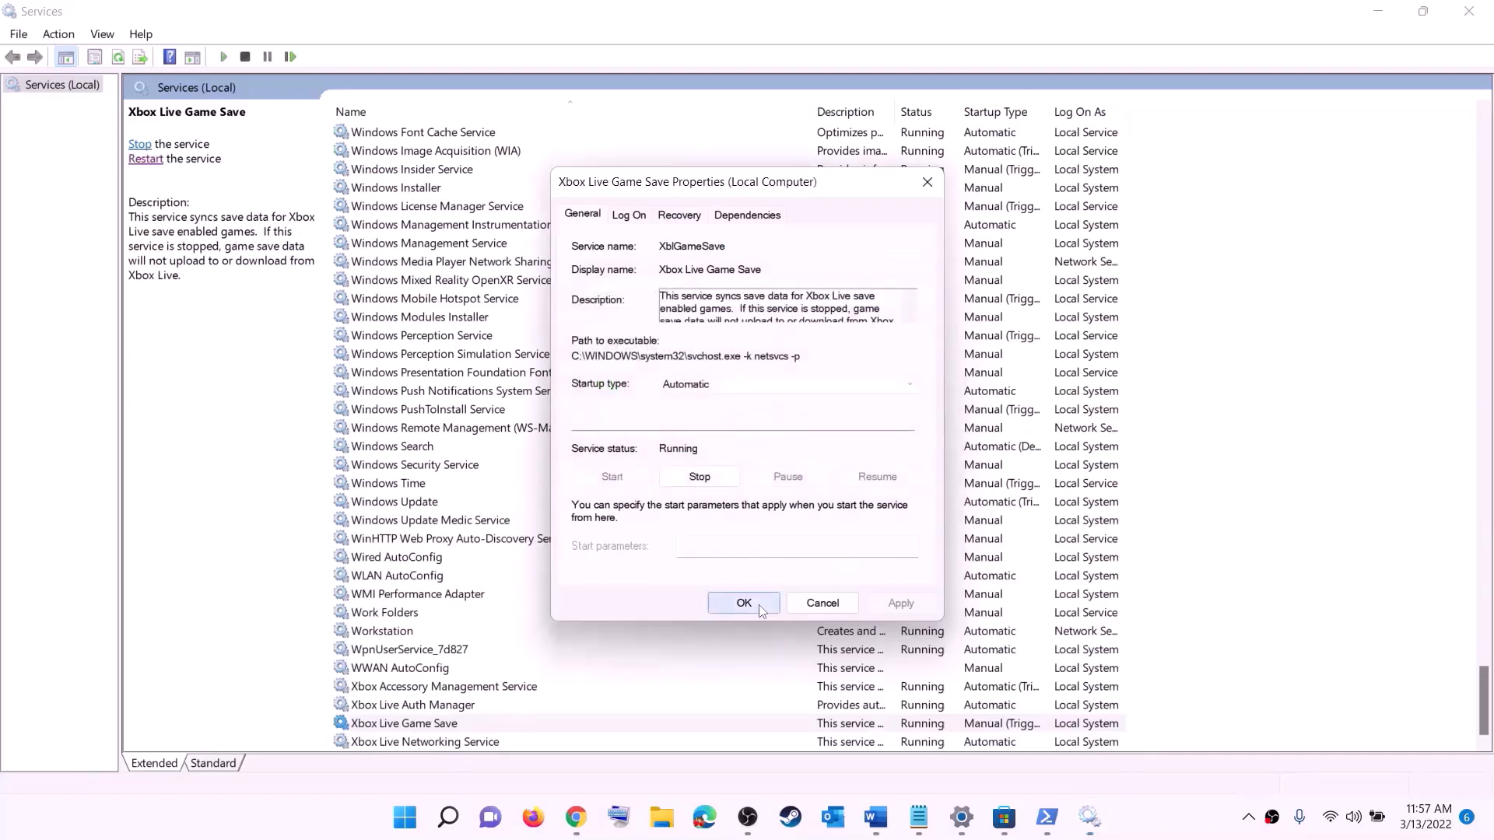
{"action": "left_click", "coordinate": [734, 607]}
{"action": "double_click", "coordinate": [435, 742]}
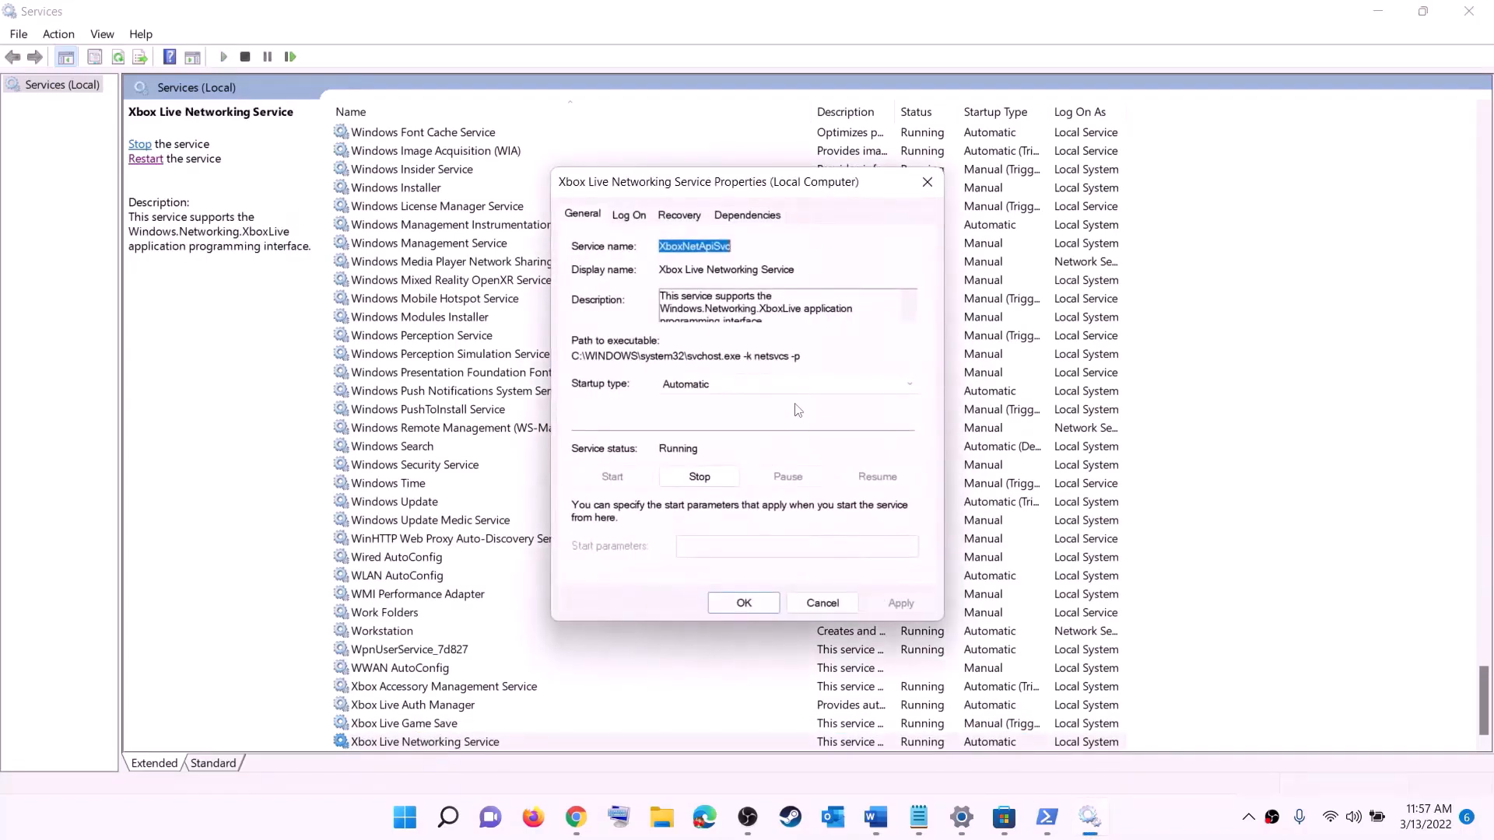
{"action": "left_click", "coordinate": [724, 385]}
{"action": "left_click", "coordinate": [712, 406]}
{"action": "left_click", "coordinate": [720, 601]}
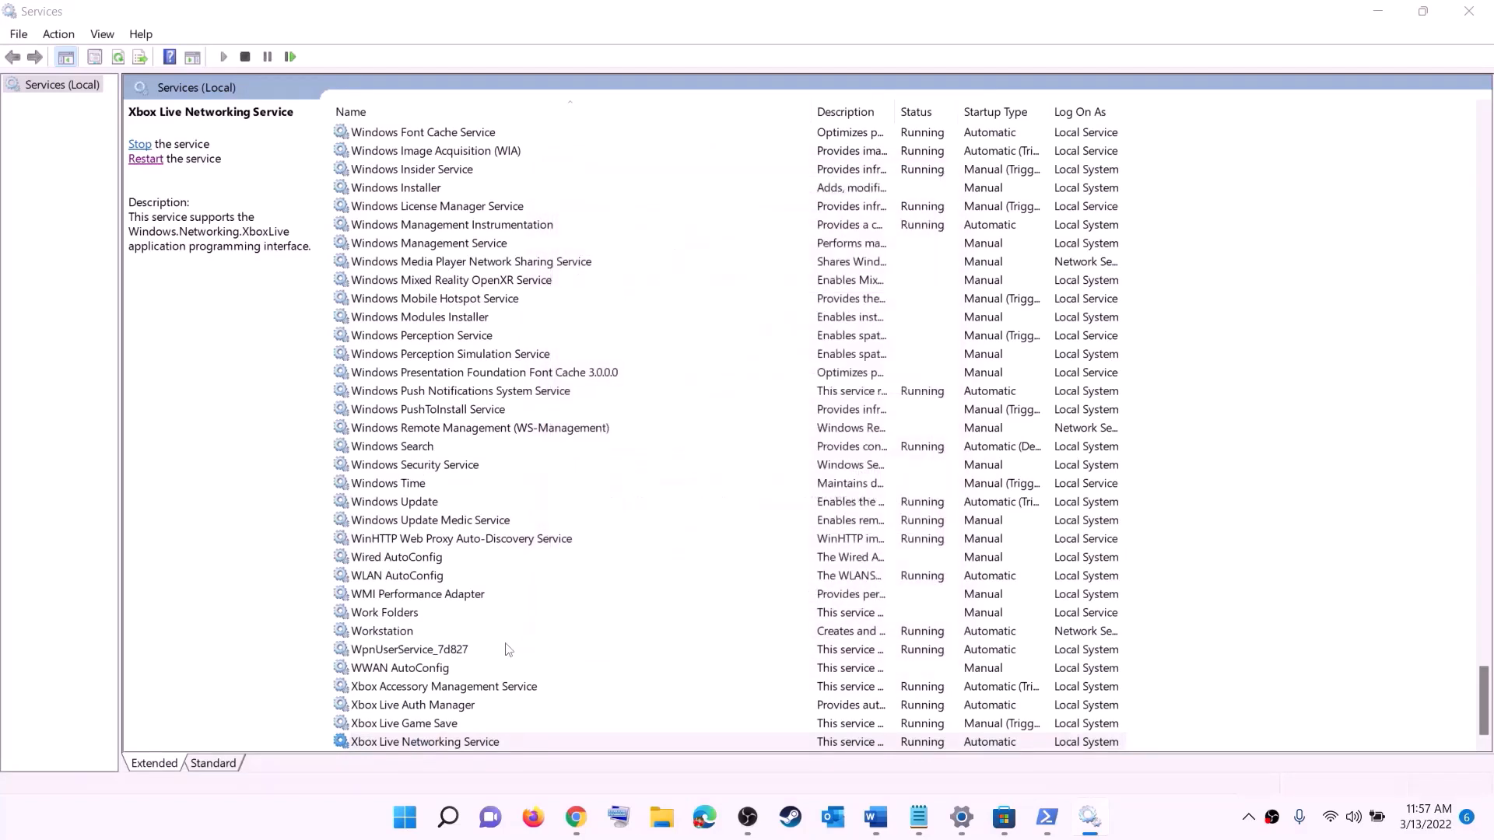
Set the Windows Update service startup type to Automatic (Delayed Start)
{"action": "left_click", "coordinate": [422, 505]}
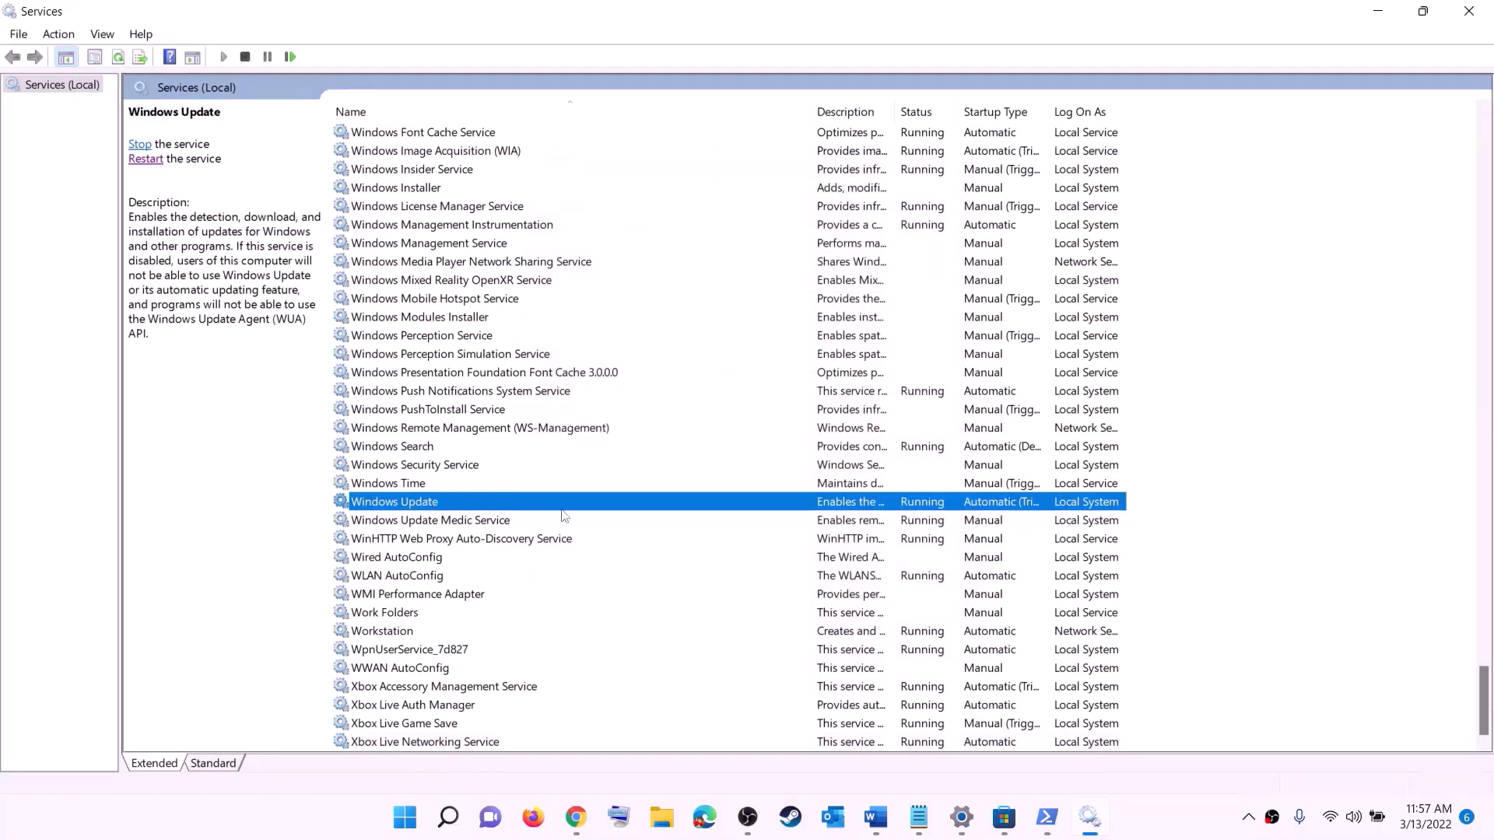
{"action": "double_click", "coordinate": [695, 505]}
{"action": "left_click", "coordinate": [723, 398]}
{"action": "left_click", "coordinate": [712, 401]}
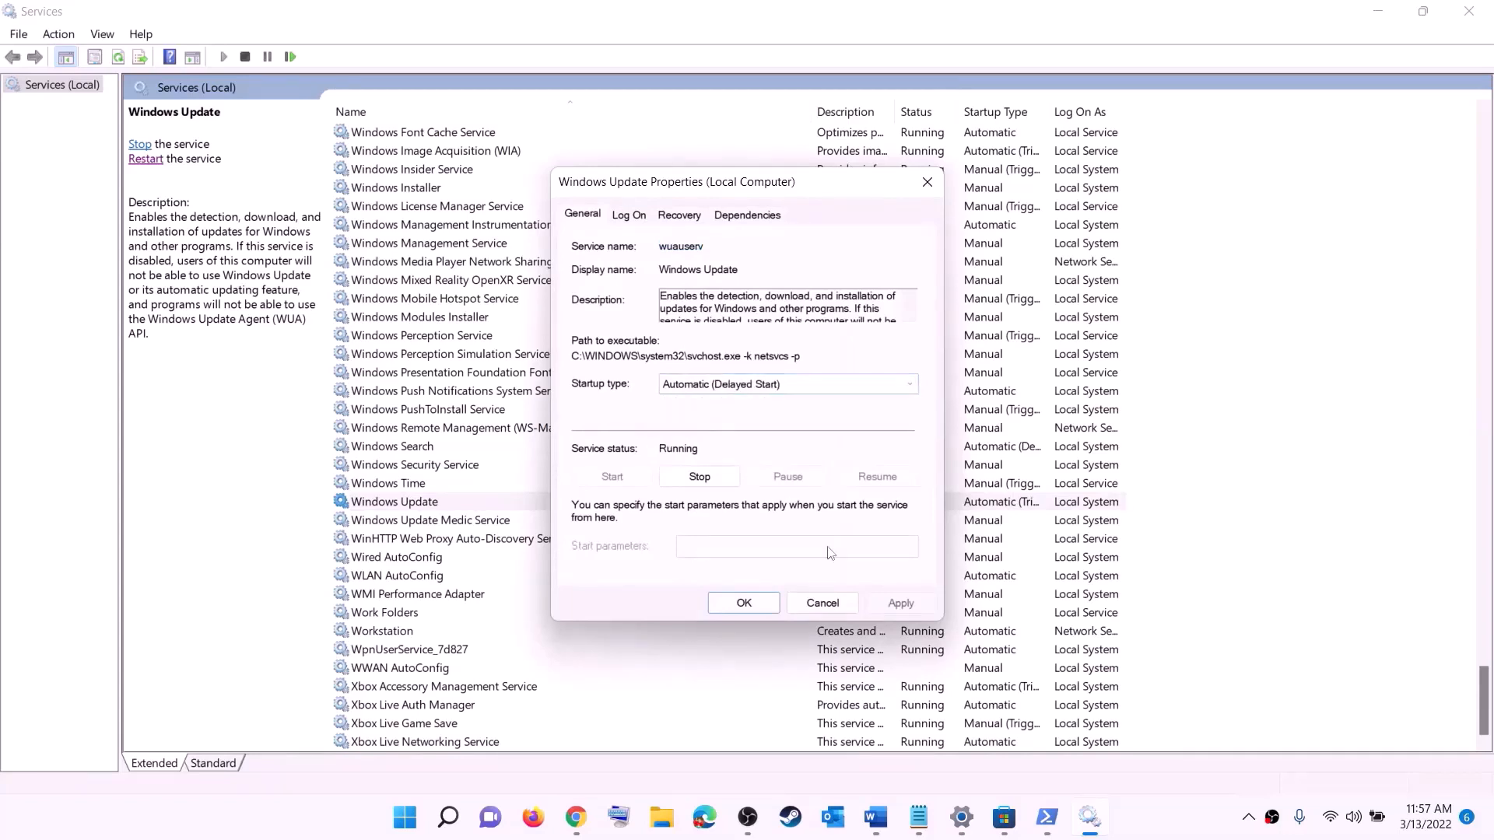
{"action": "left_click", "coordinate": [901, 604]}
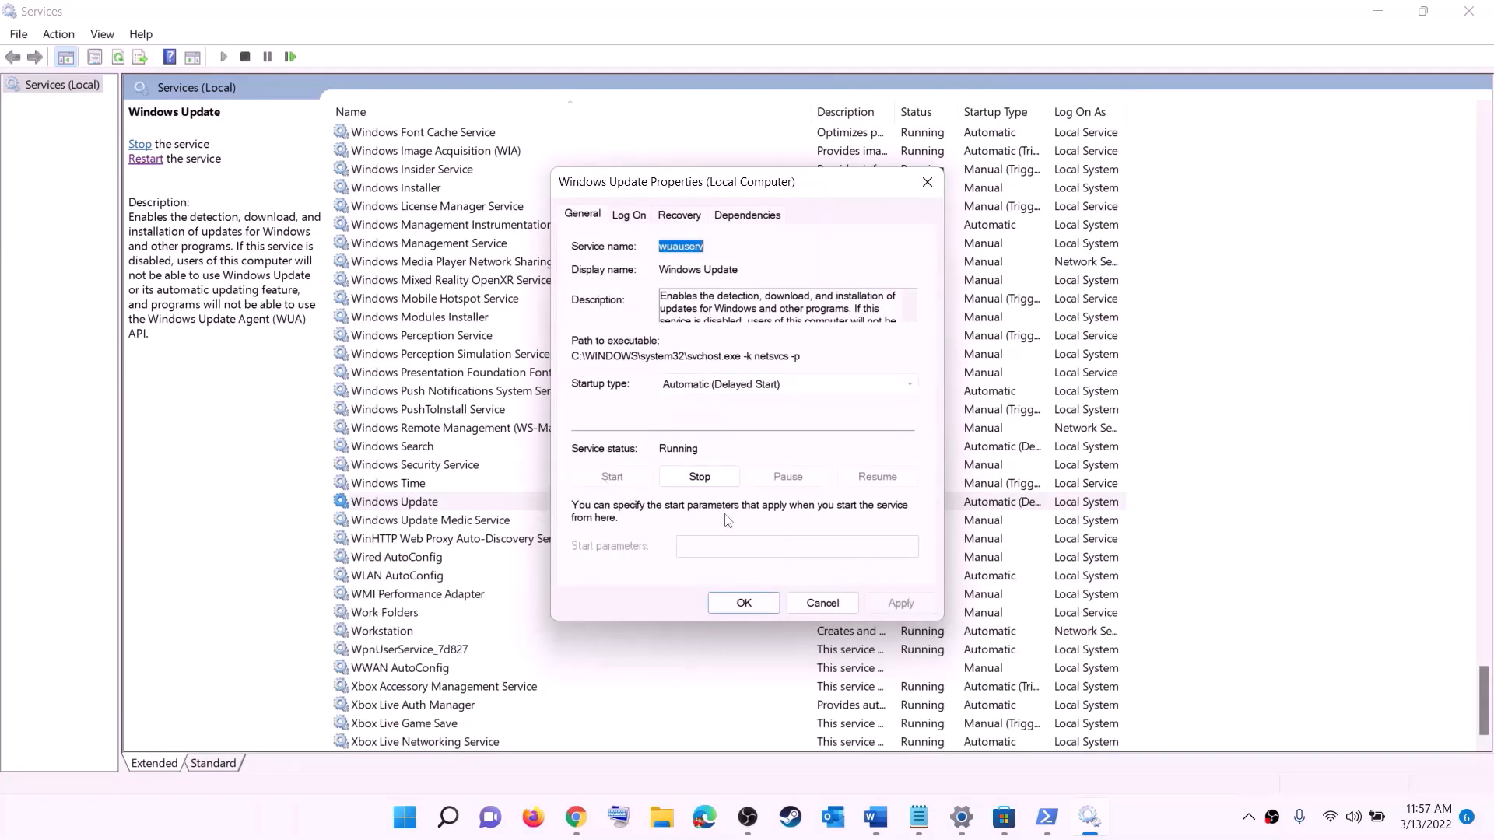
{"action": "left_click", "coordinate": [740, 605]}
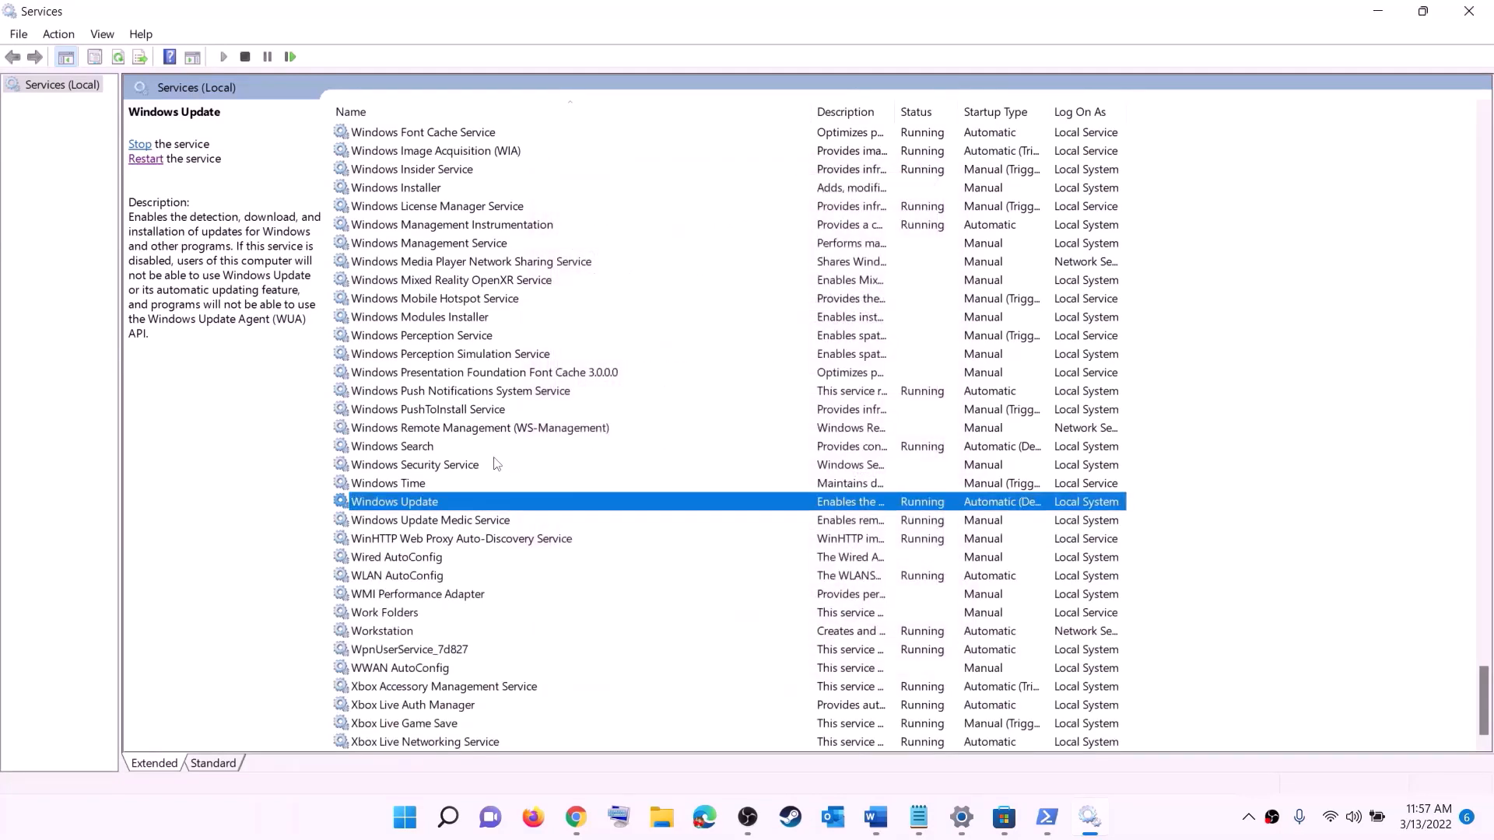
{"action": "left_click", "coordinate": [493, 430]}
Stop both Gaming Services entries in the Services list
{"action": "key", "text": "g"}
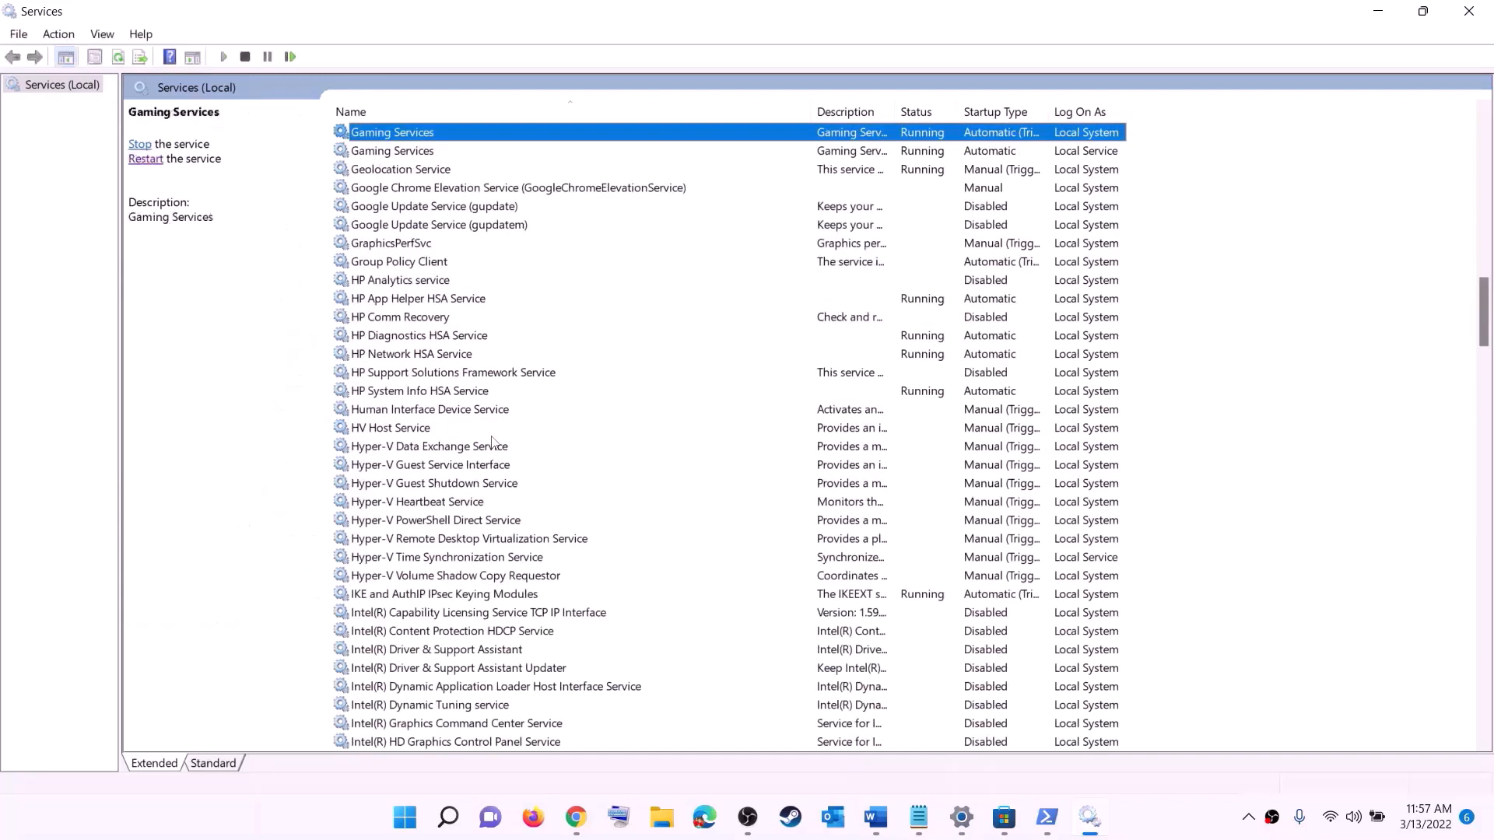
{"action": "scroll", "coordinate": [1016, 412], "scroll_direction": "up", "scroll_amount": 4}
{"action": "left_click", "coordinate": [933, 377]}
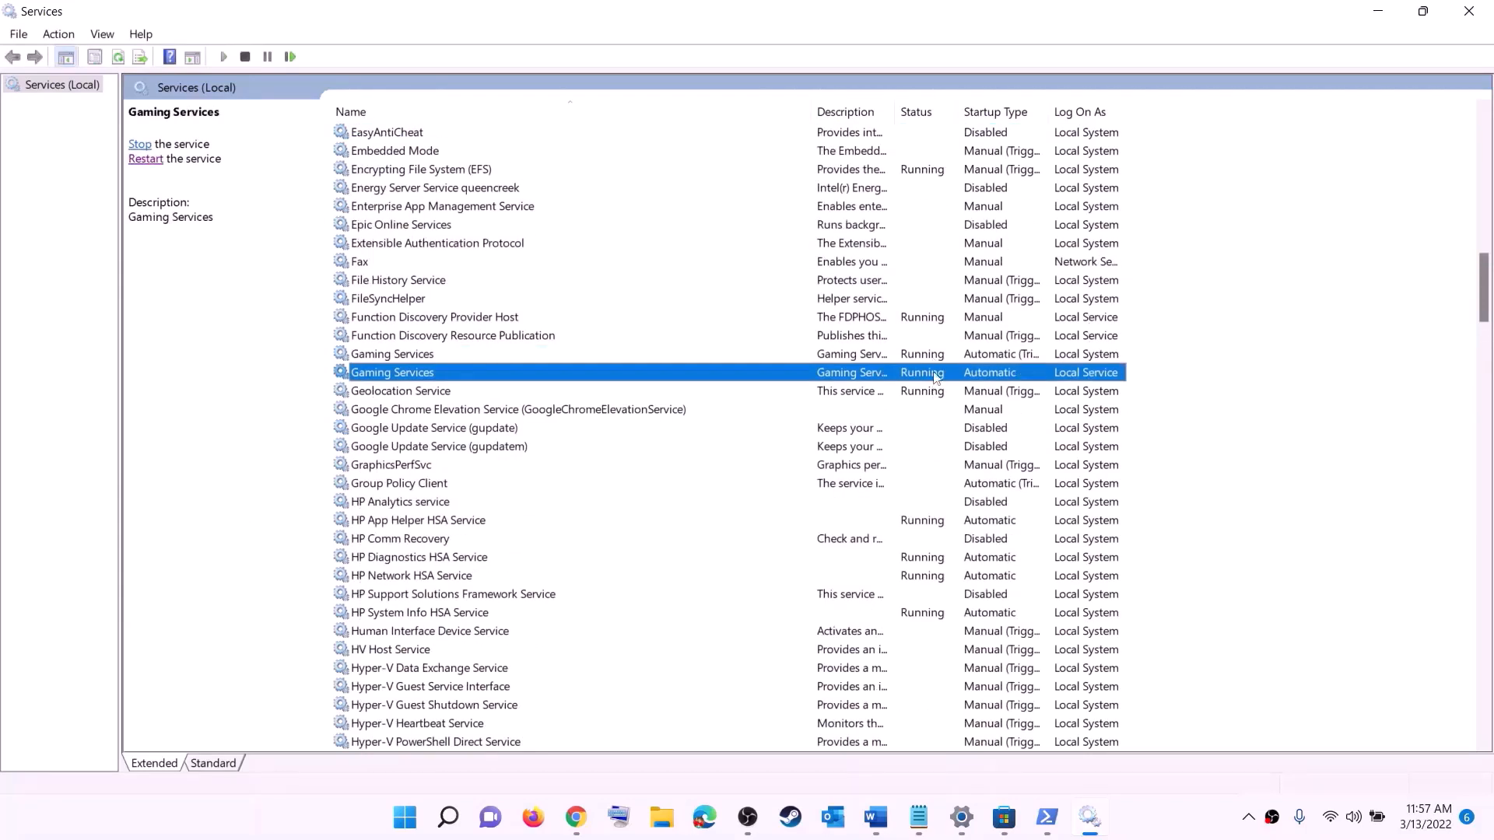
{"action": "left_click", "coordinate": [932, 360]}
{"action": "left_click", "coordinate": [932, 372]}
{"action": "left_click", "coordinate": [926, 361]}
{"action": "right_click", "coordinate": [921, 359]}
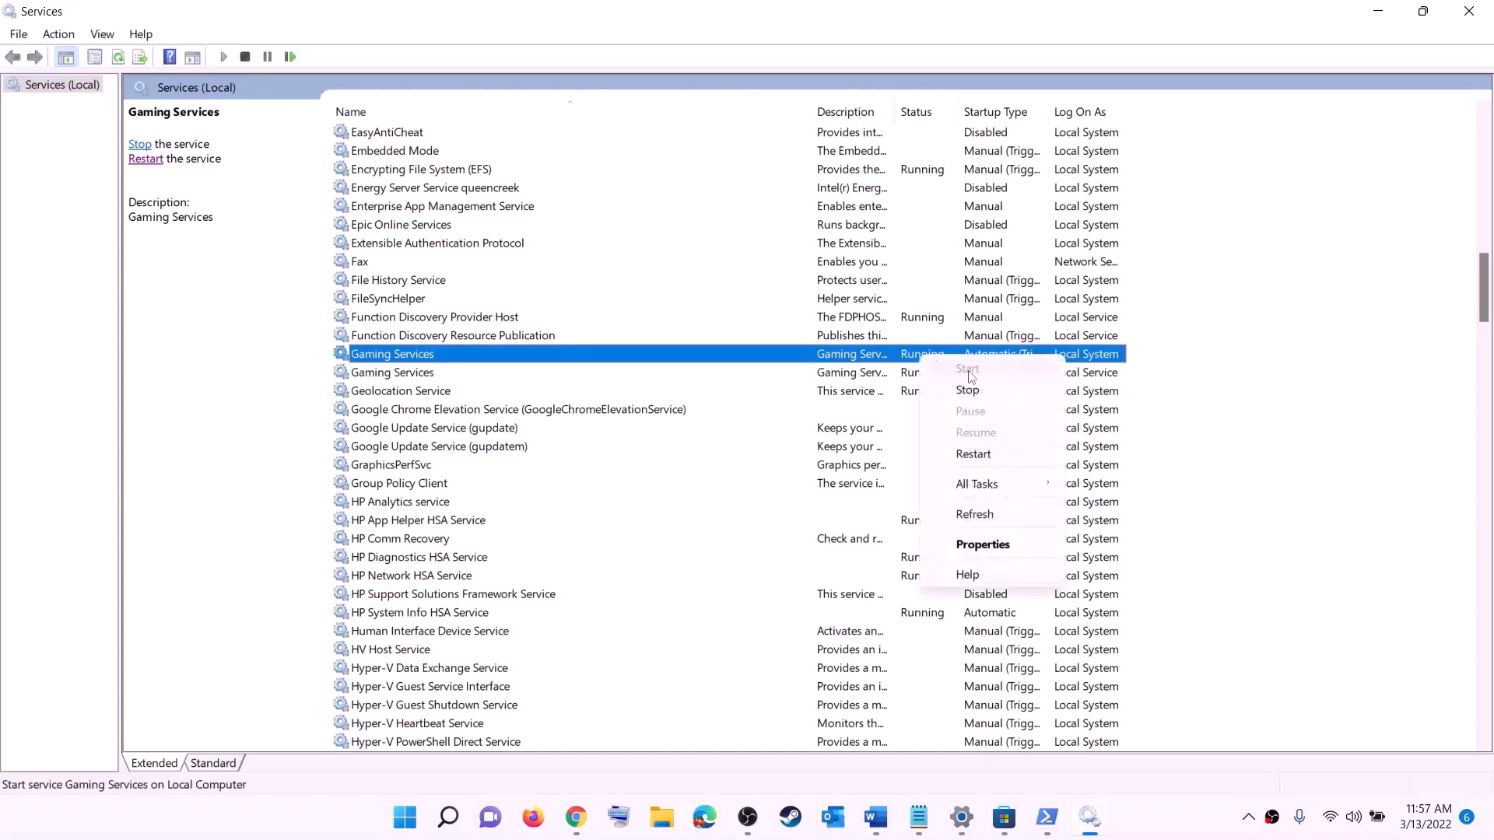
{"action": "left_click", "coordinate": [875, 370]}
{"action": "left_click", "coordinate": [907, 360]}
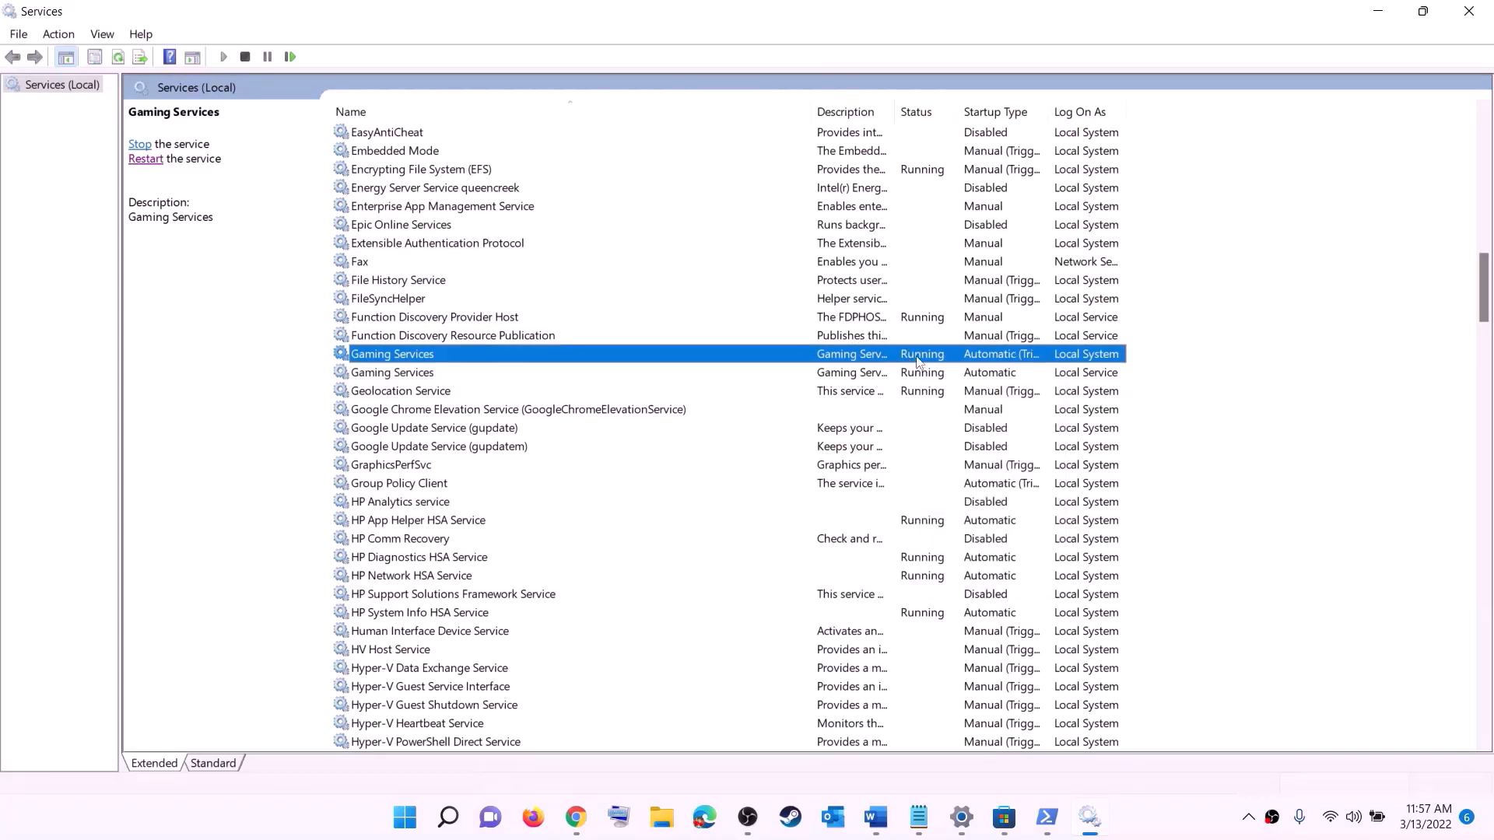
{"action": "right_click", "coordinate": [917, 356]}
{"action": "left_click", "coordinate": [967, 389]}
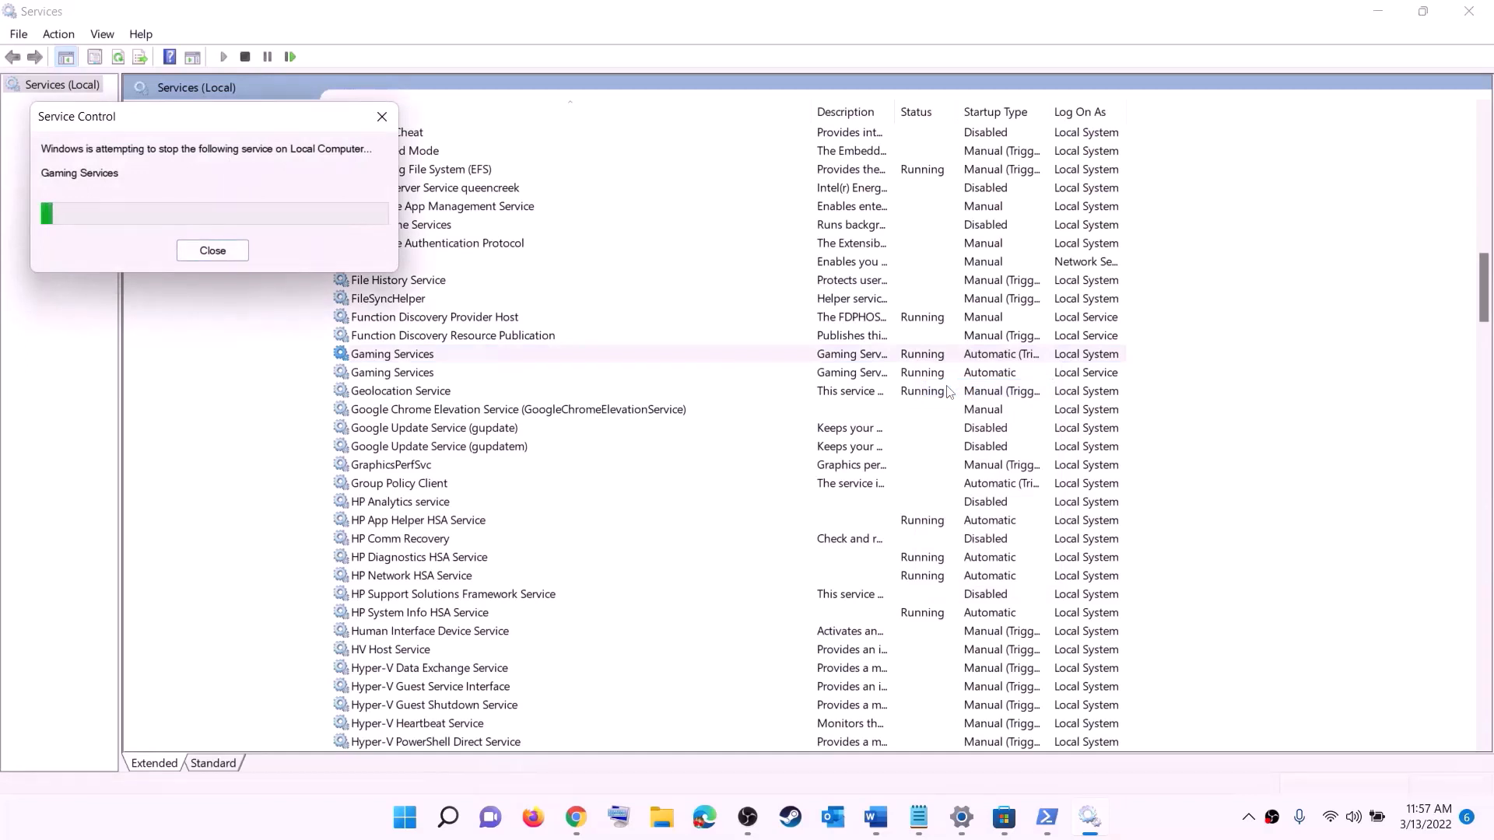
{"action": "left_click", "coordinate": [925, 375]}
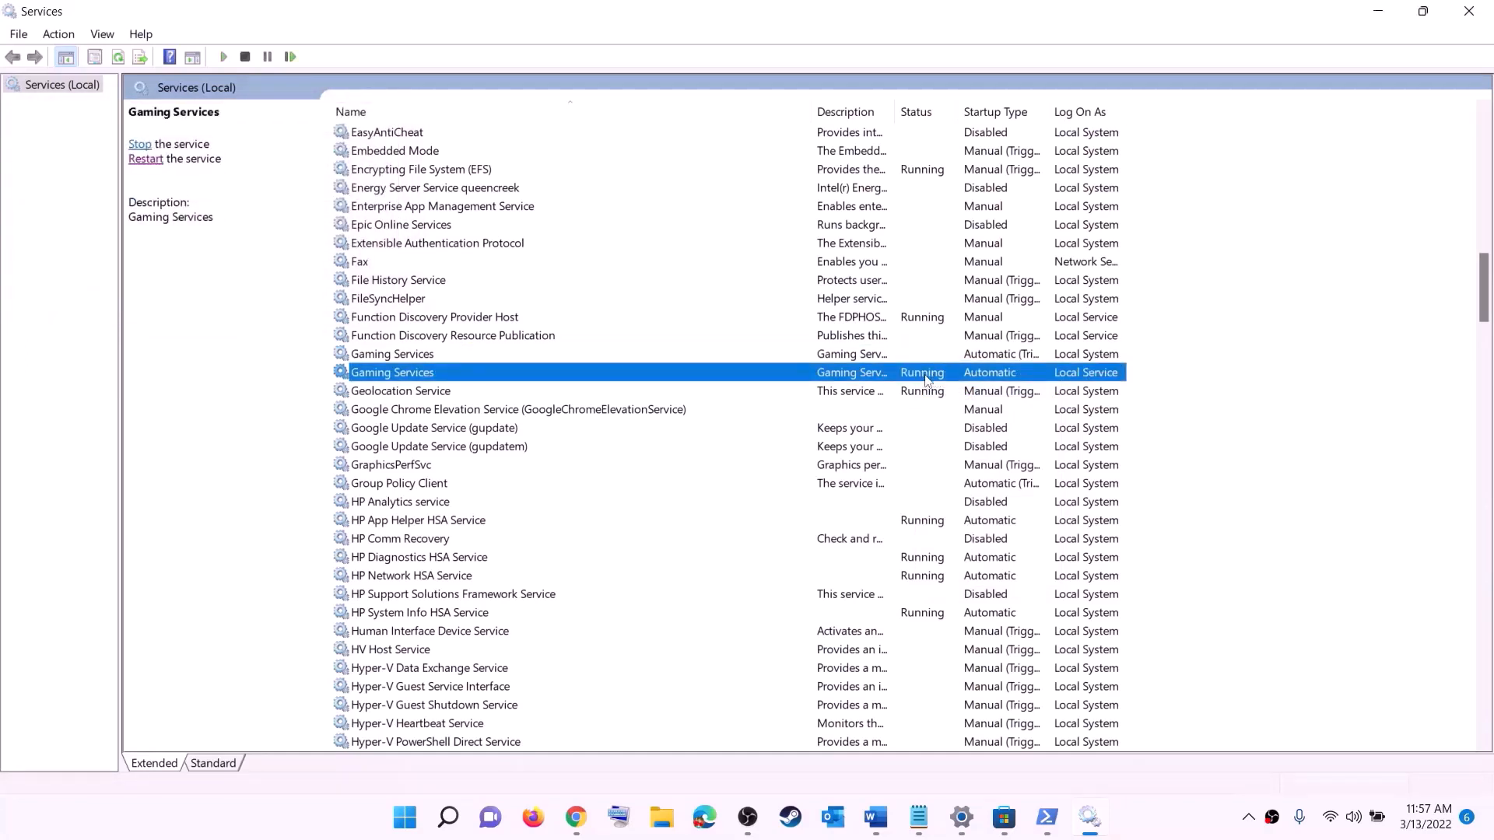
{"action": "right_click", "coordinate": [925, 379]}
{"action": "left_click", "coordinate": [969, 409]}
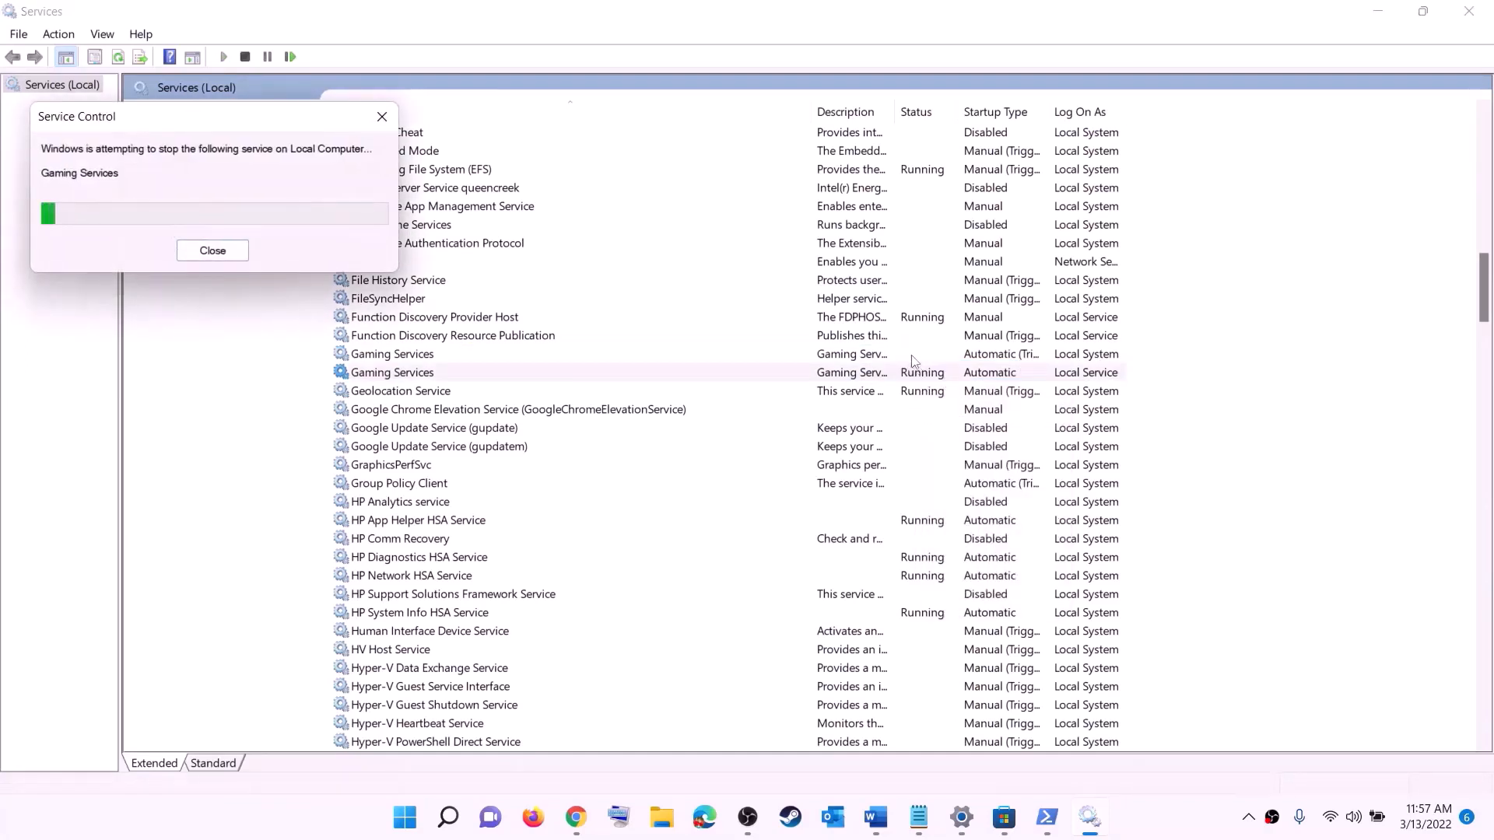
Start both Gaming Services entries again so they are running
{"action": "left_click", "coordinate": [891, 356]}
{"action": "right_click", "coordinate": [887, 357]}
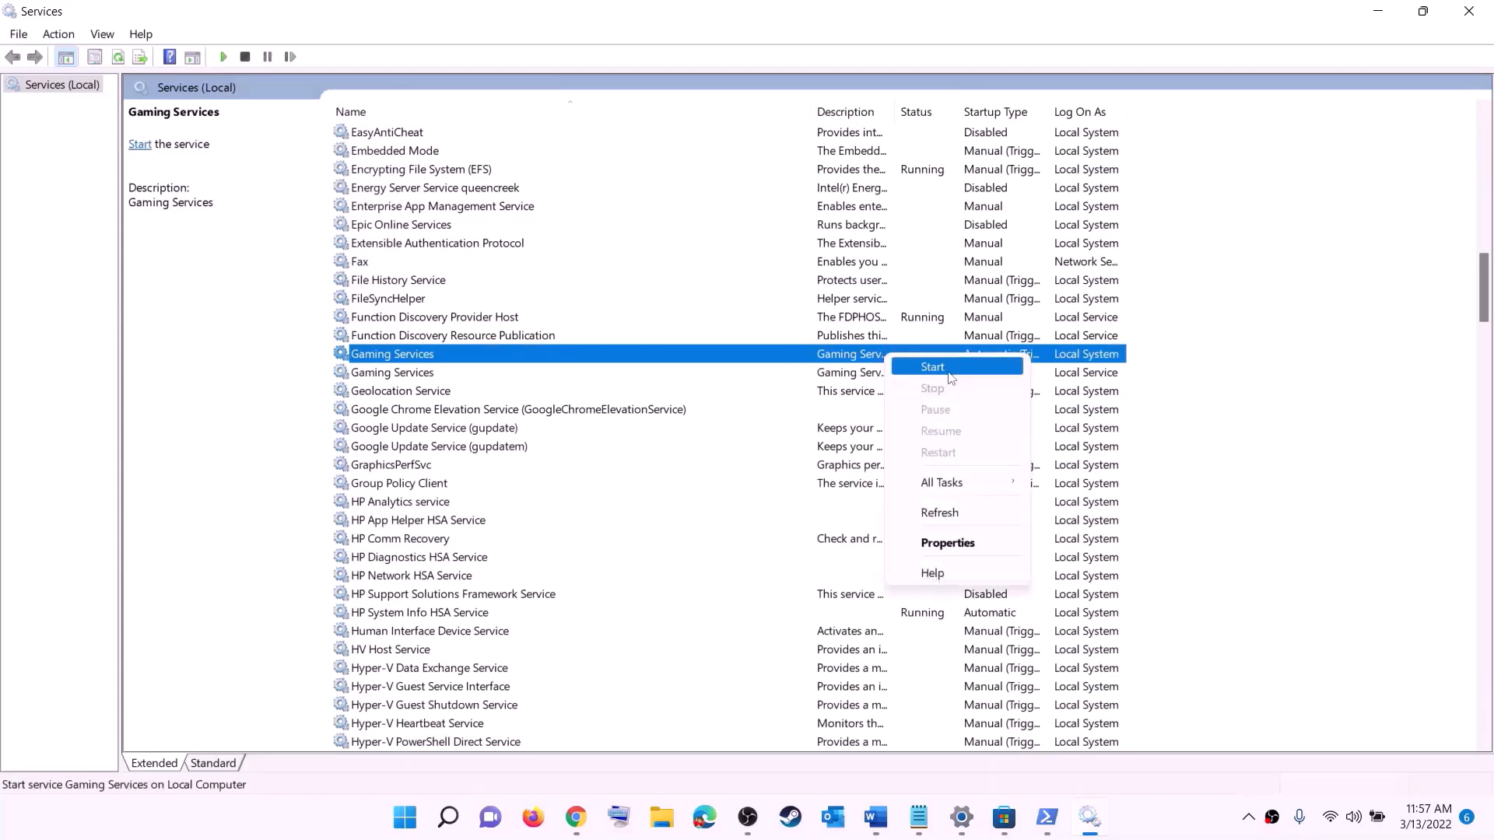
{"action": "left_click", "coordinate": [949, 377]}
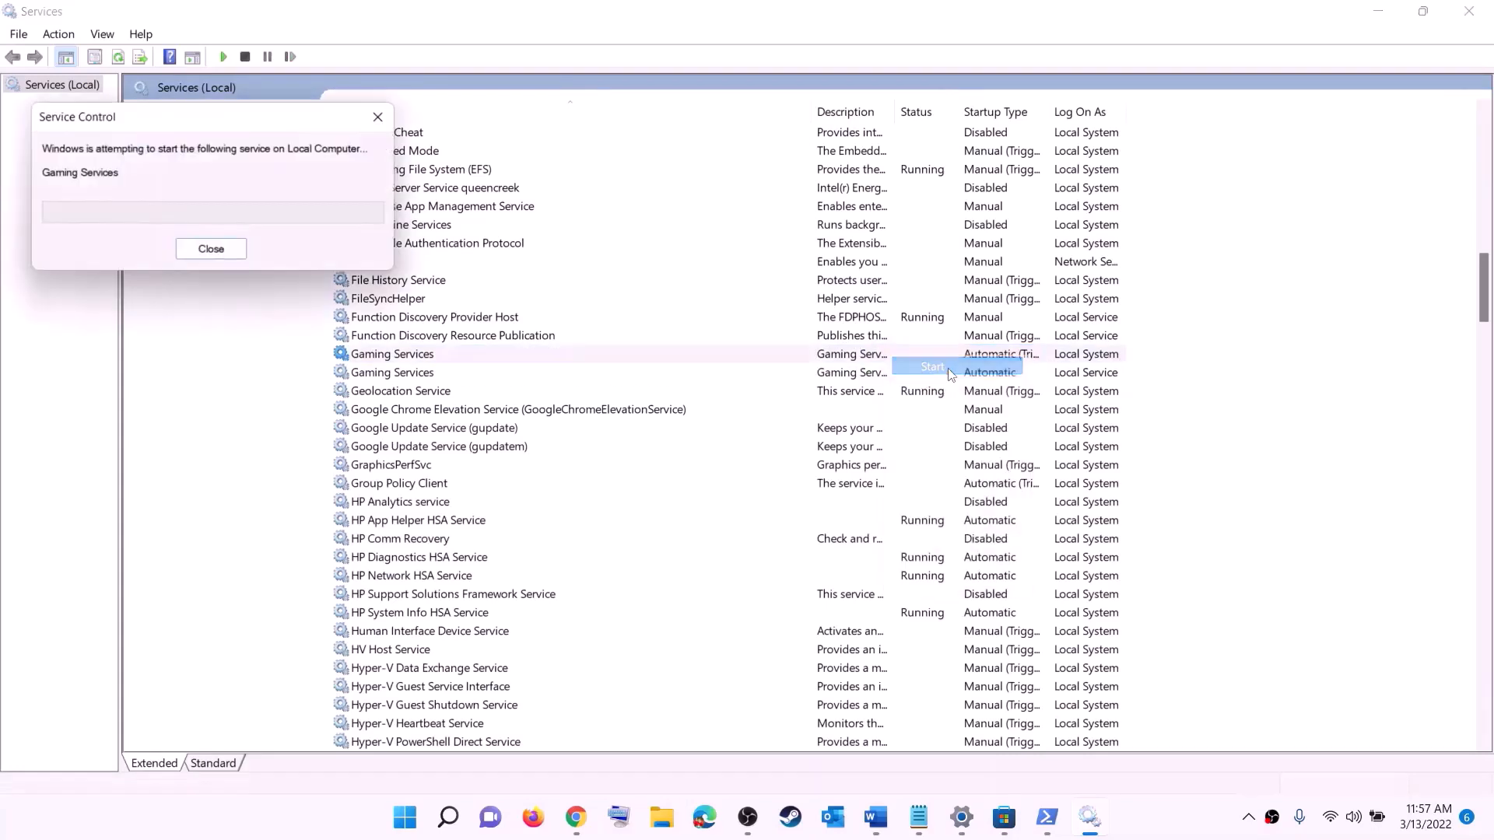
{"action": "left_click", "coordinate": [880, 373]}
{"action": "right_click", "coordinate": [881, 374]}
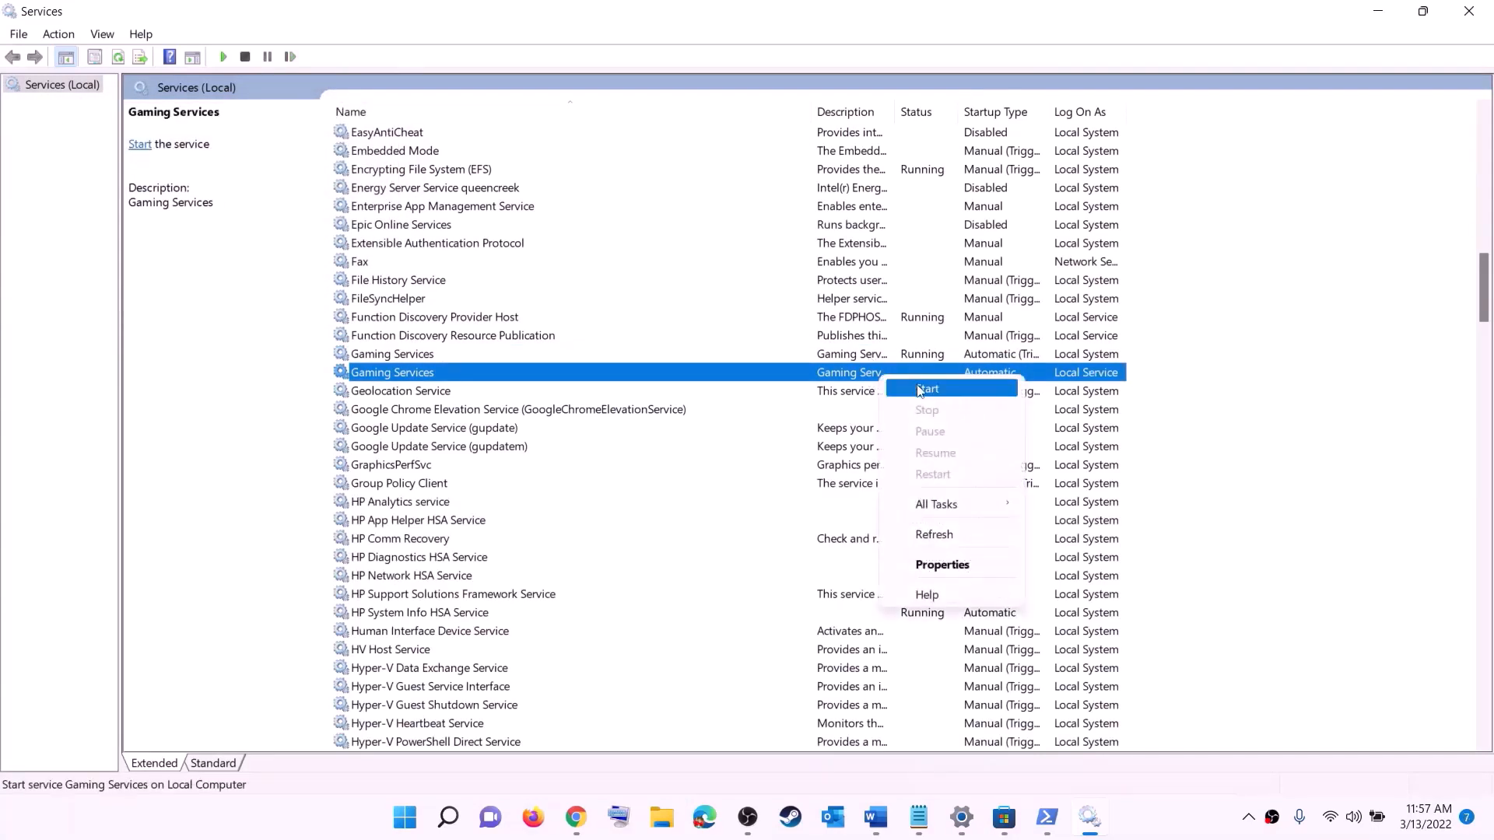
{"action": "left_click", "coordinate": [921, 390]}
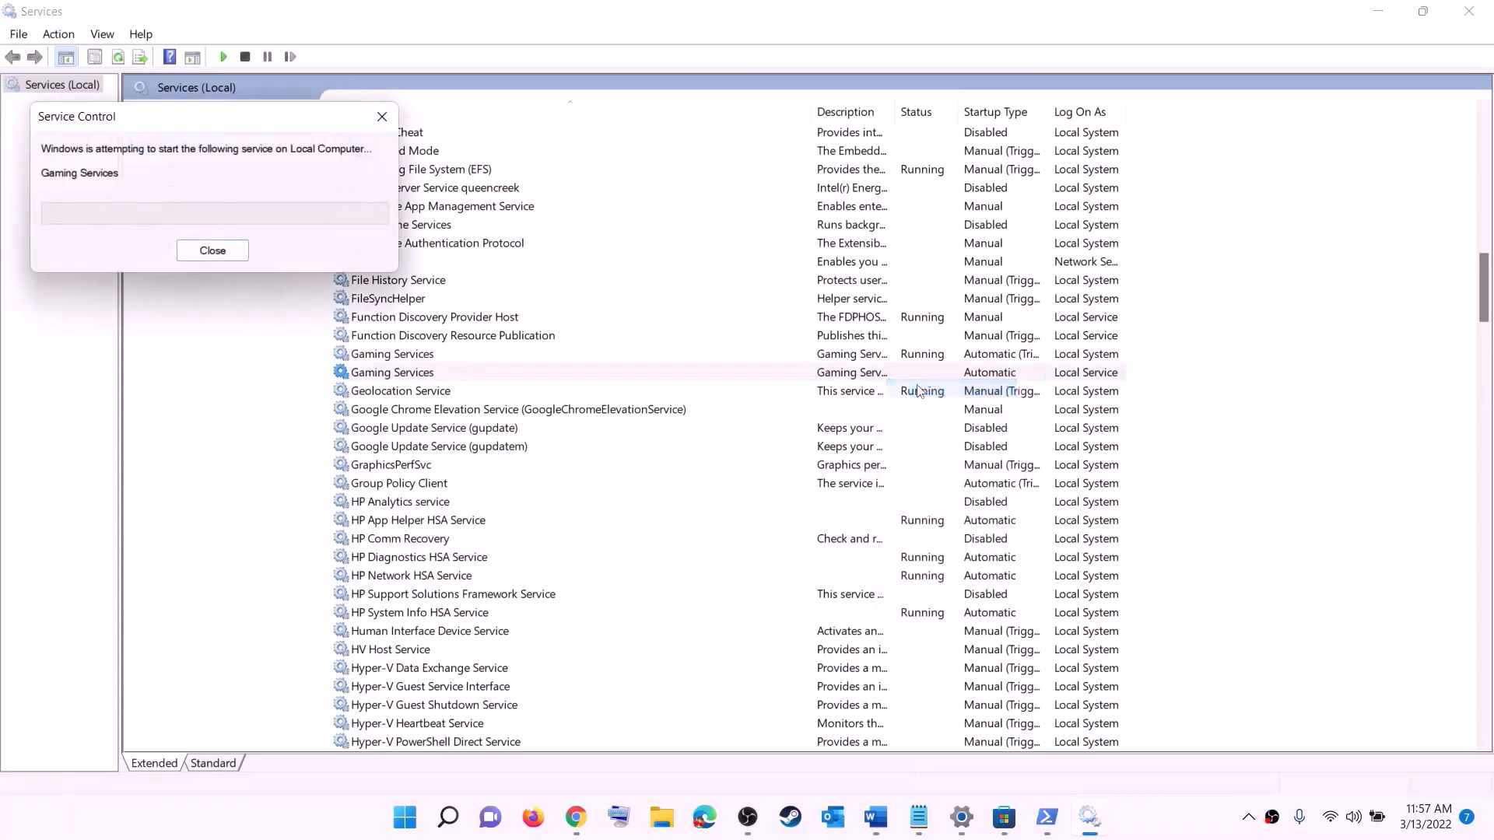
{"action": "left_click", "coordinate": [849, 486]}
Set Microsoft Store Install Service startup type to Automatic and apply it
{"action": "key", "text": "m"}
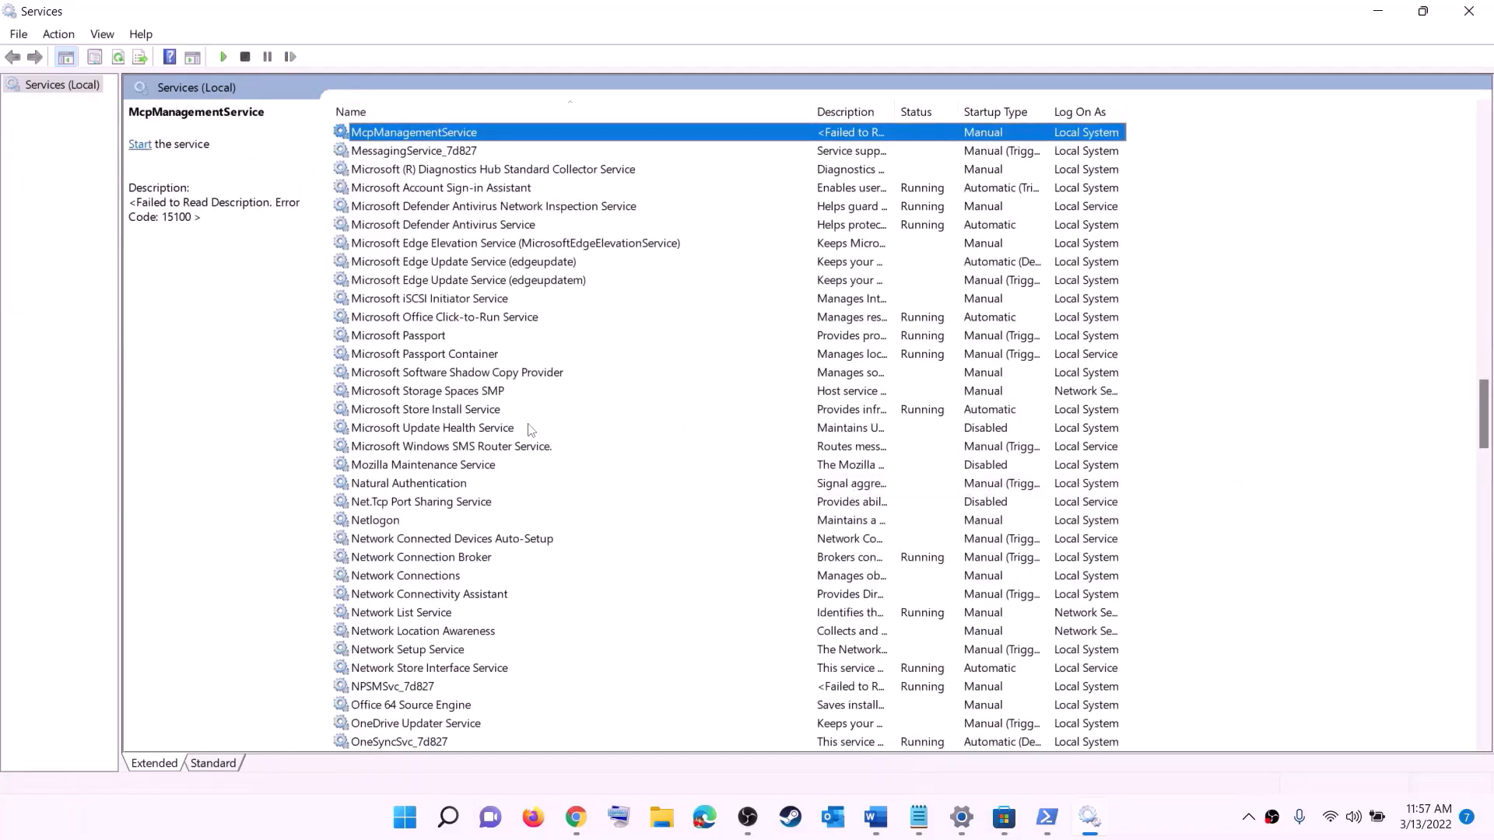
{"action": "left_click", "coordinate": [442, 412]}
{"action": "double_click", "coordinate": [576, 414]}
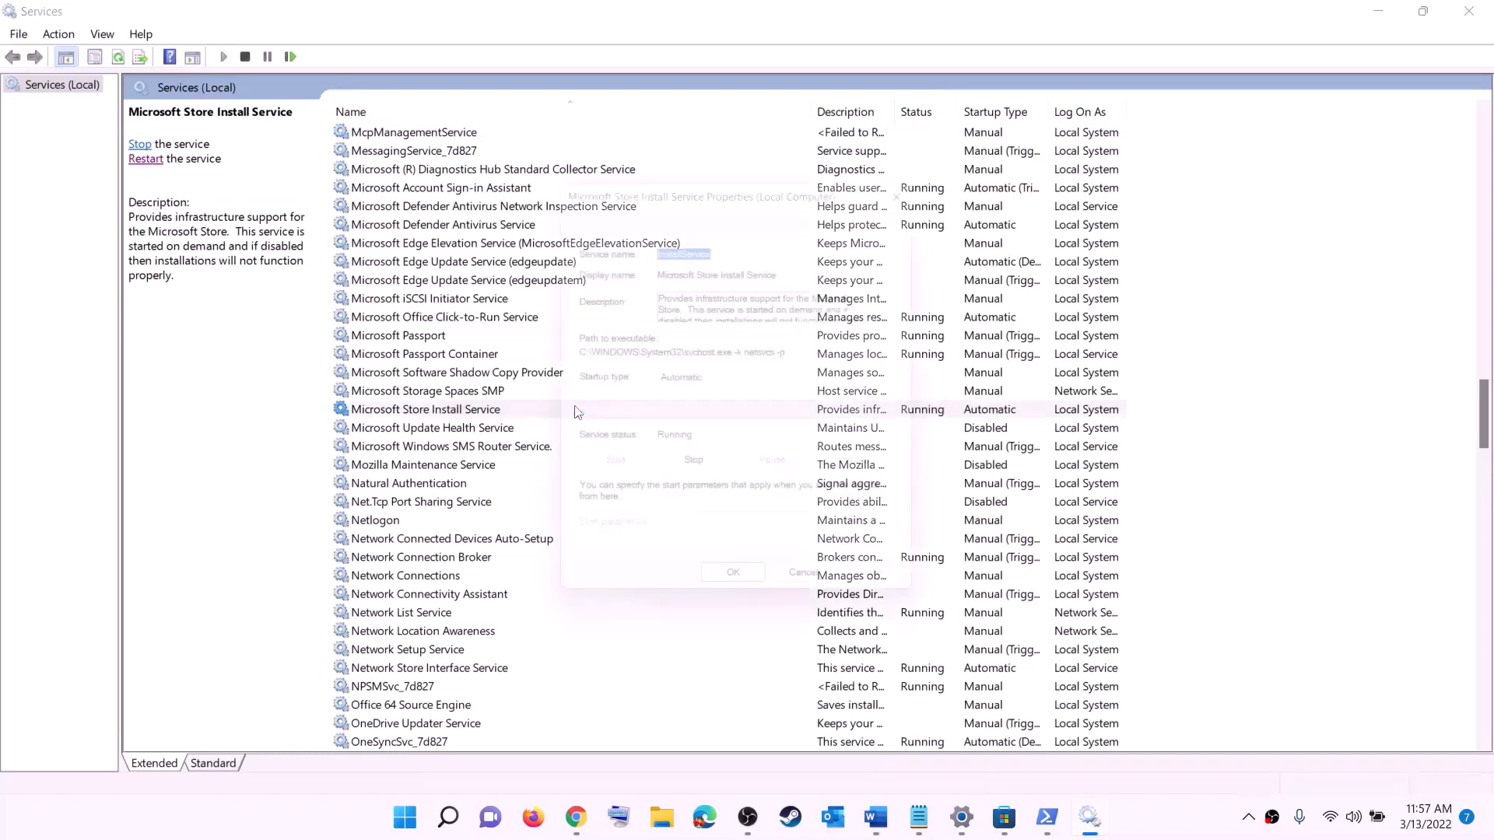
{"action": "left_click", "coordinate": [734, 386]}
{"action": "left_click", "coordinate": [708, 415]}
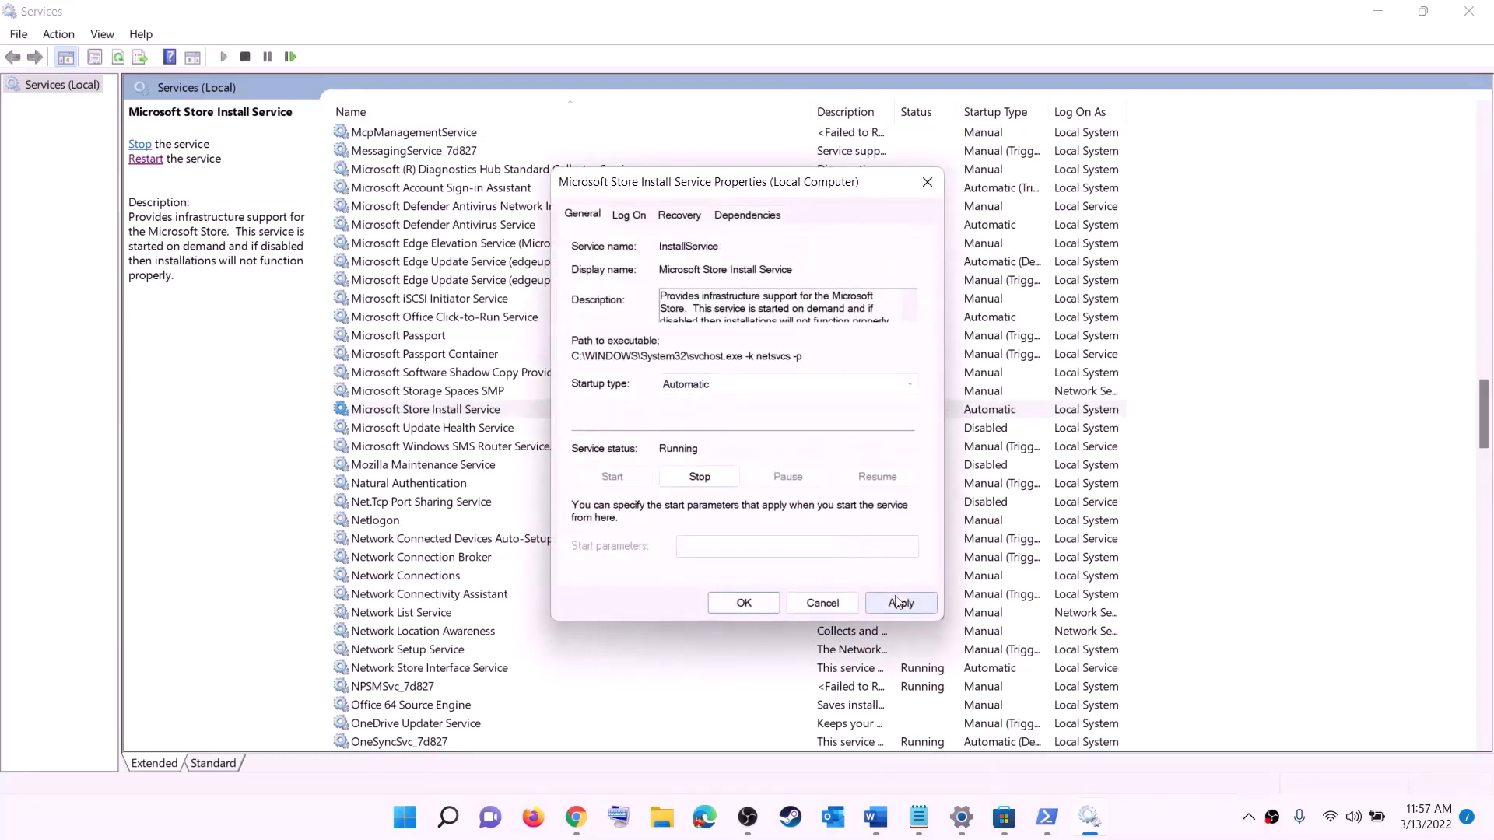
{"action": "left_click", "coordinate": [902, 604]}
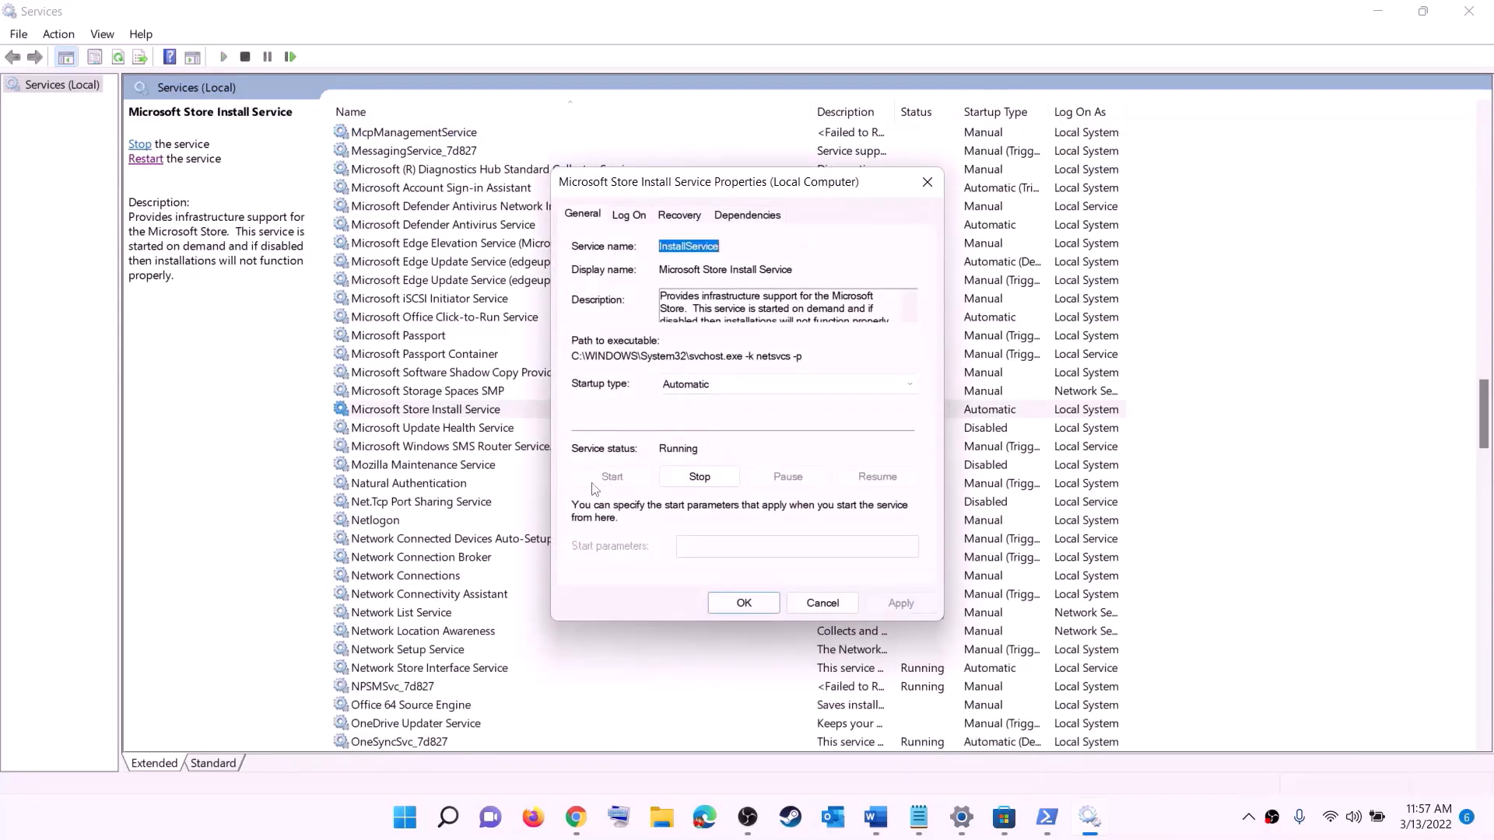
{"action": "left_click", "coordinate": [744, 604]}
Set Background Intelligent Transfer Service startup type to Automatic, then close Services
{"action": "left_click", "coordinate": [493, 360]}
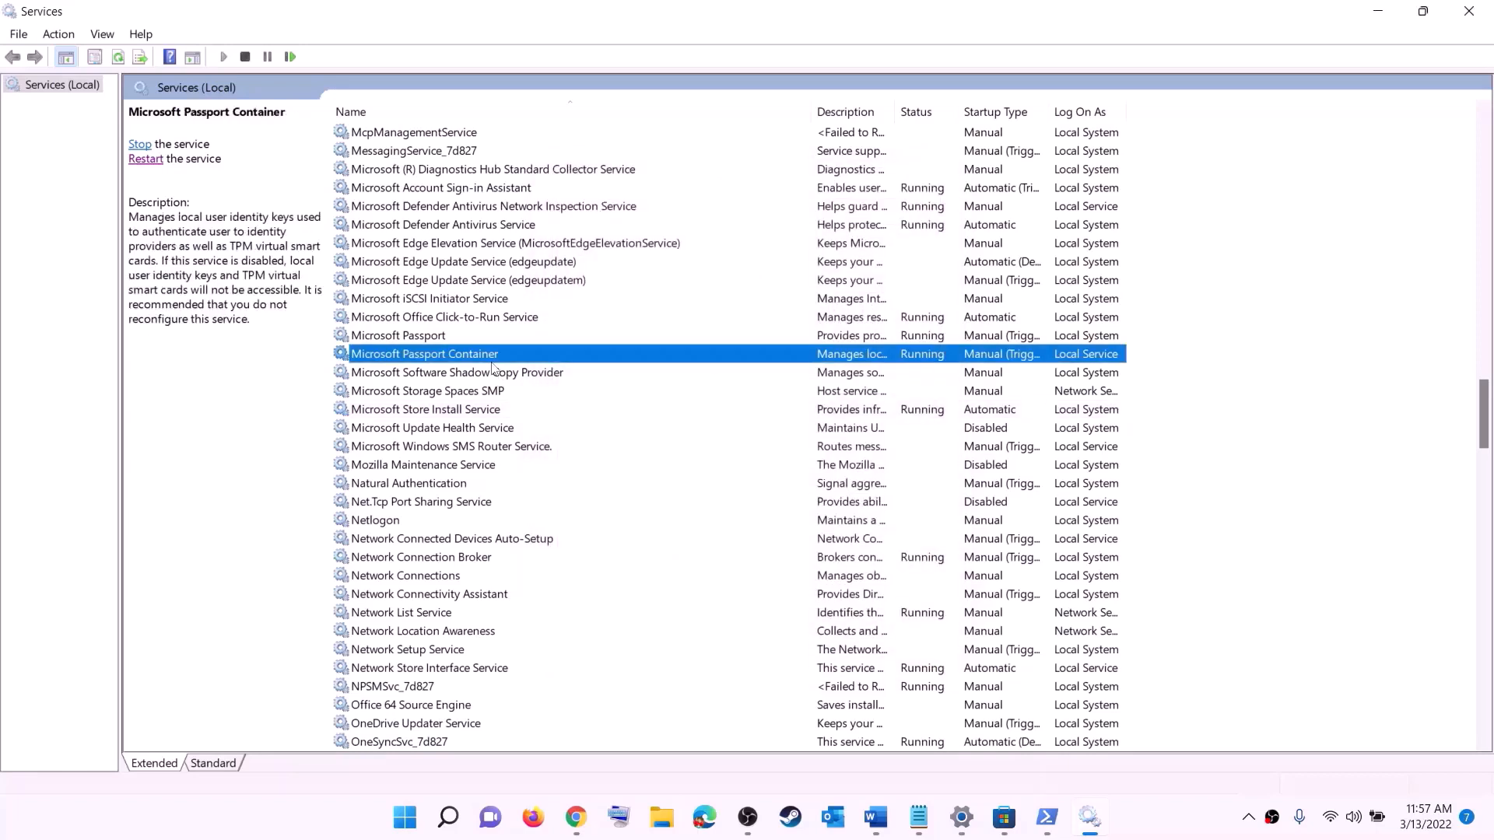
{"action": "key", "text": "b"}
{"action": "scroll", "coordinate": [495, 219], "scroll_direction": "up", "scroll_amount": 4}
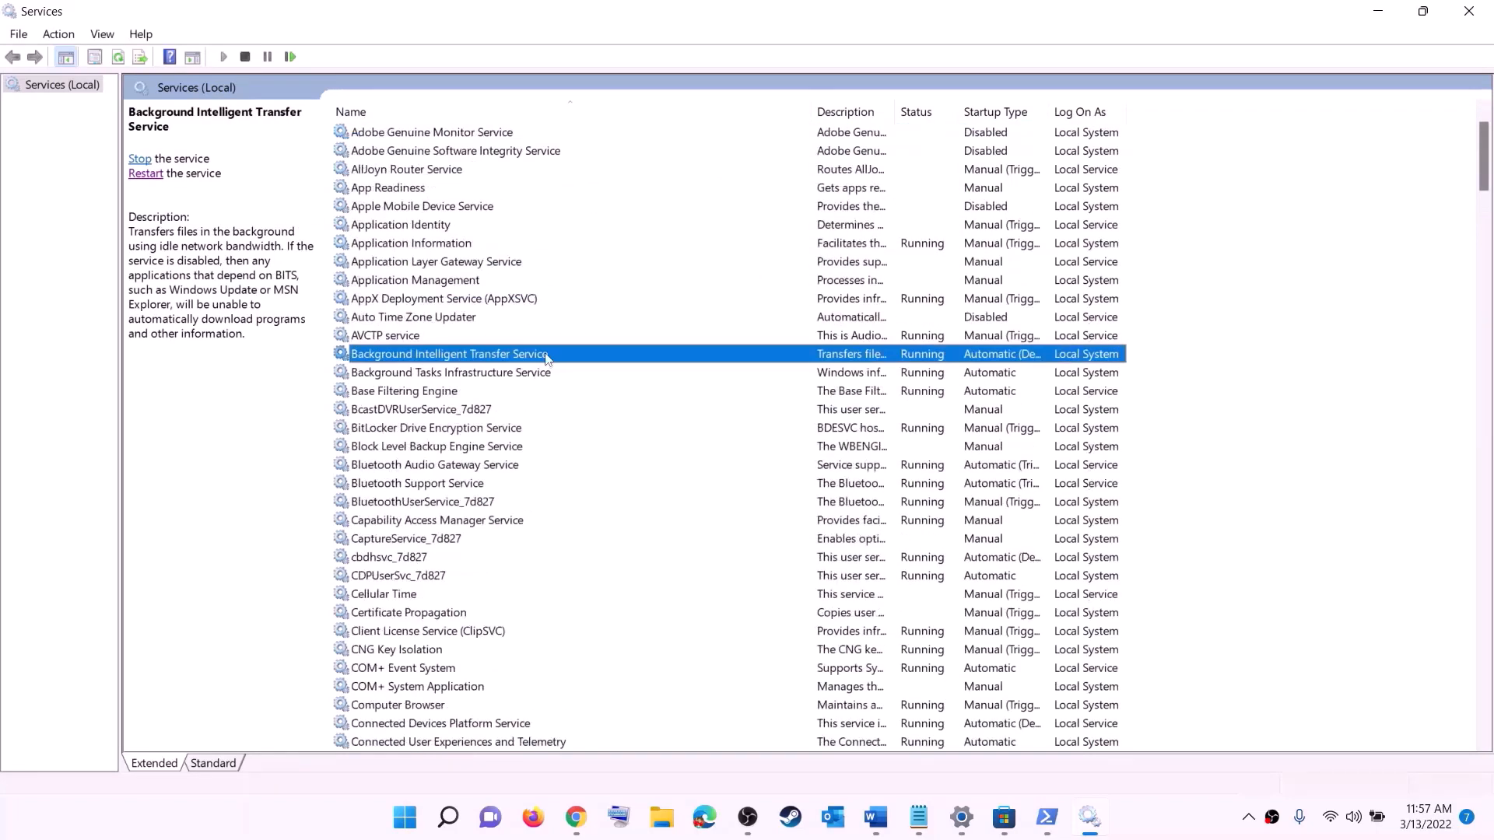
{"action": "double_click", "coordinate": [547, 359]}
{"action": "left_click", "coordinate": [752, 385]}
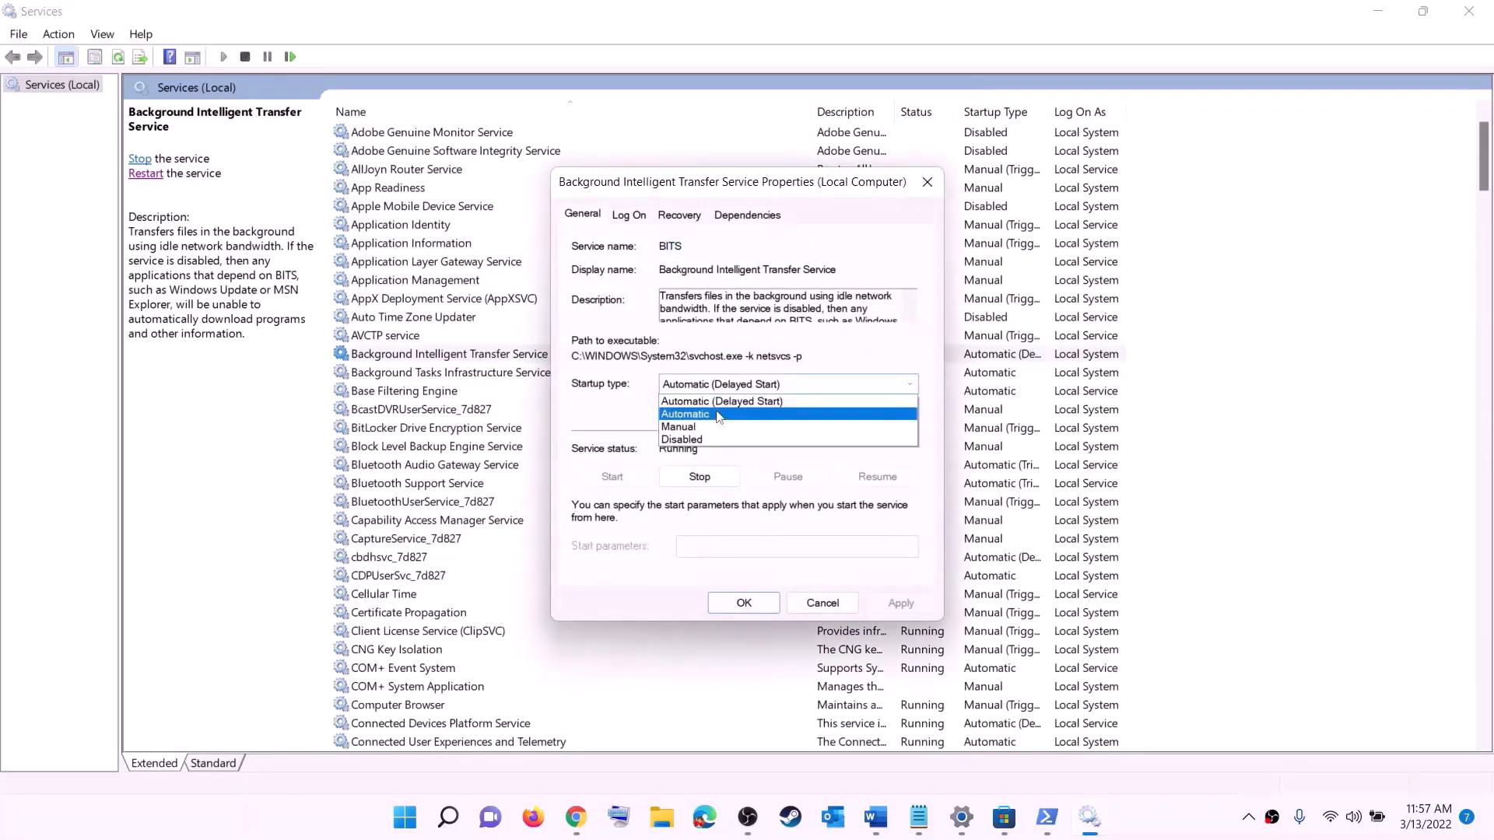
{"action": "left_click", "coordinate": [717, 415]}
{"action": "left_click", "coordinate": [901, 604]}
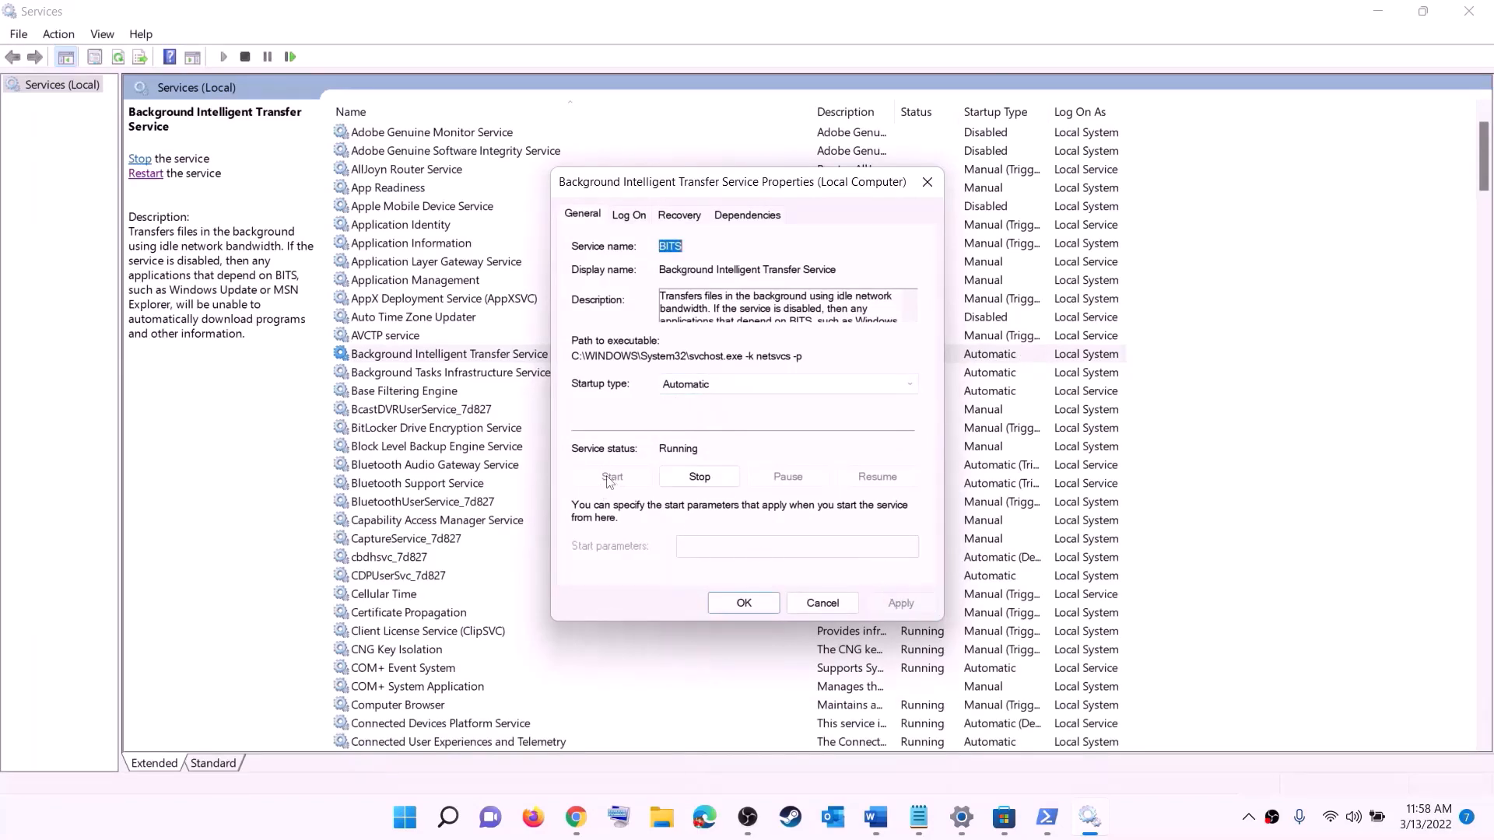
{"action": "left_click", "coordinate": [743, 604]}
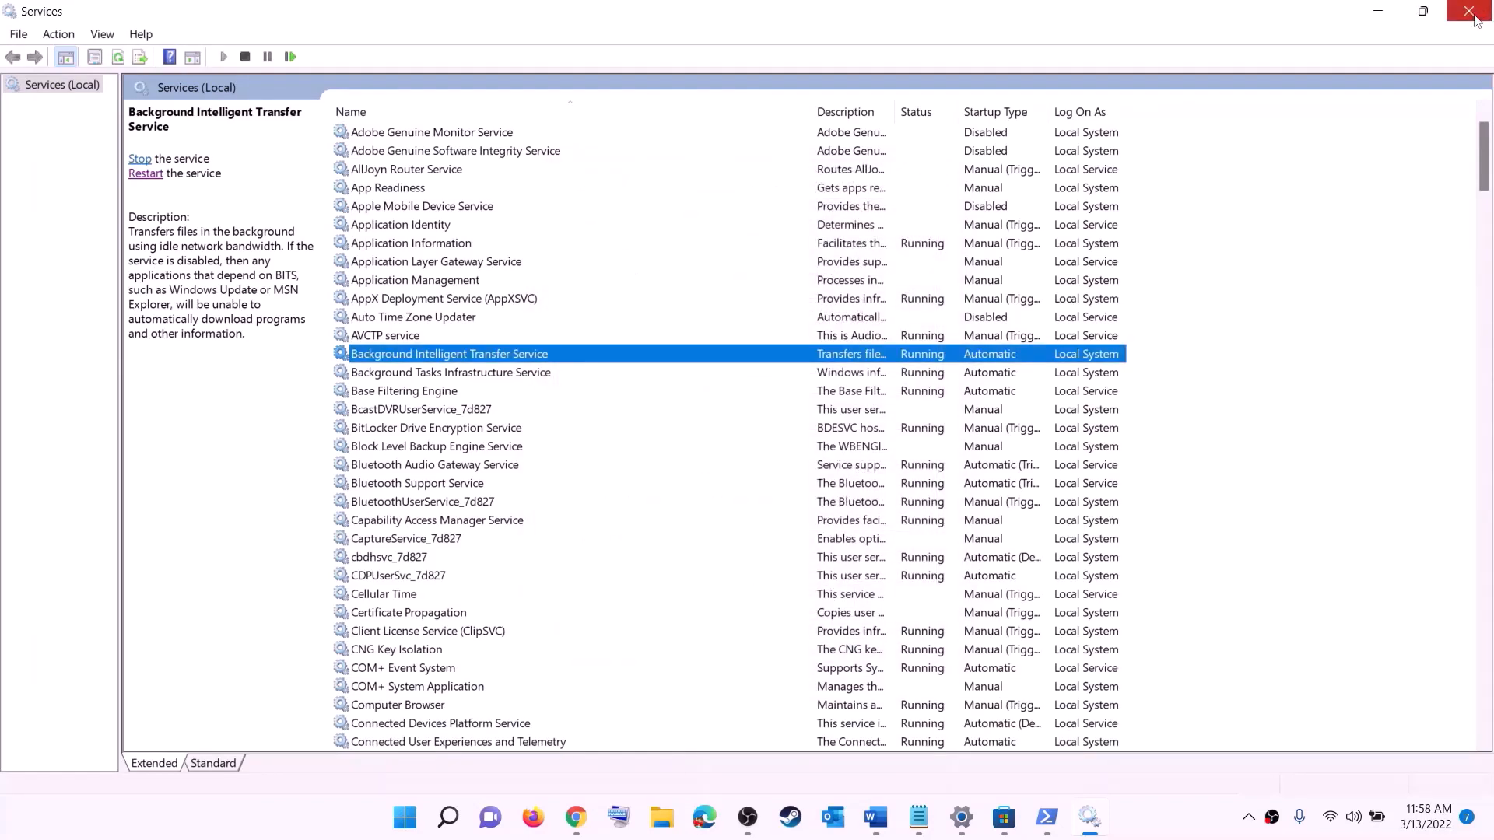
{"action": "left_click", "coordinate": [1469, 11]}
Open the Windows Update page in Settings, showing the pending 2022-03 Cumulative Update
{"action": "scroll", "coordinate": [537, 446], "scroll_direction": "down", "scroll_amount": 7}
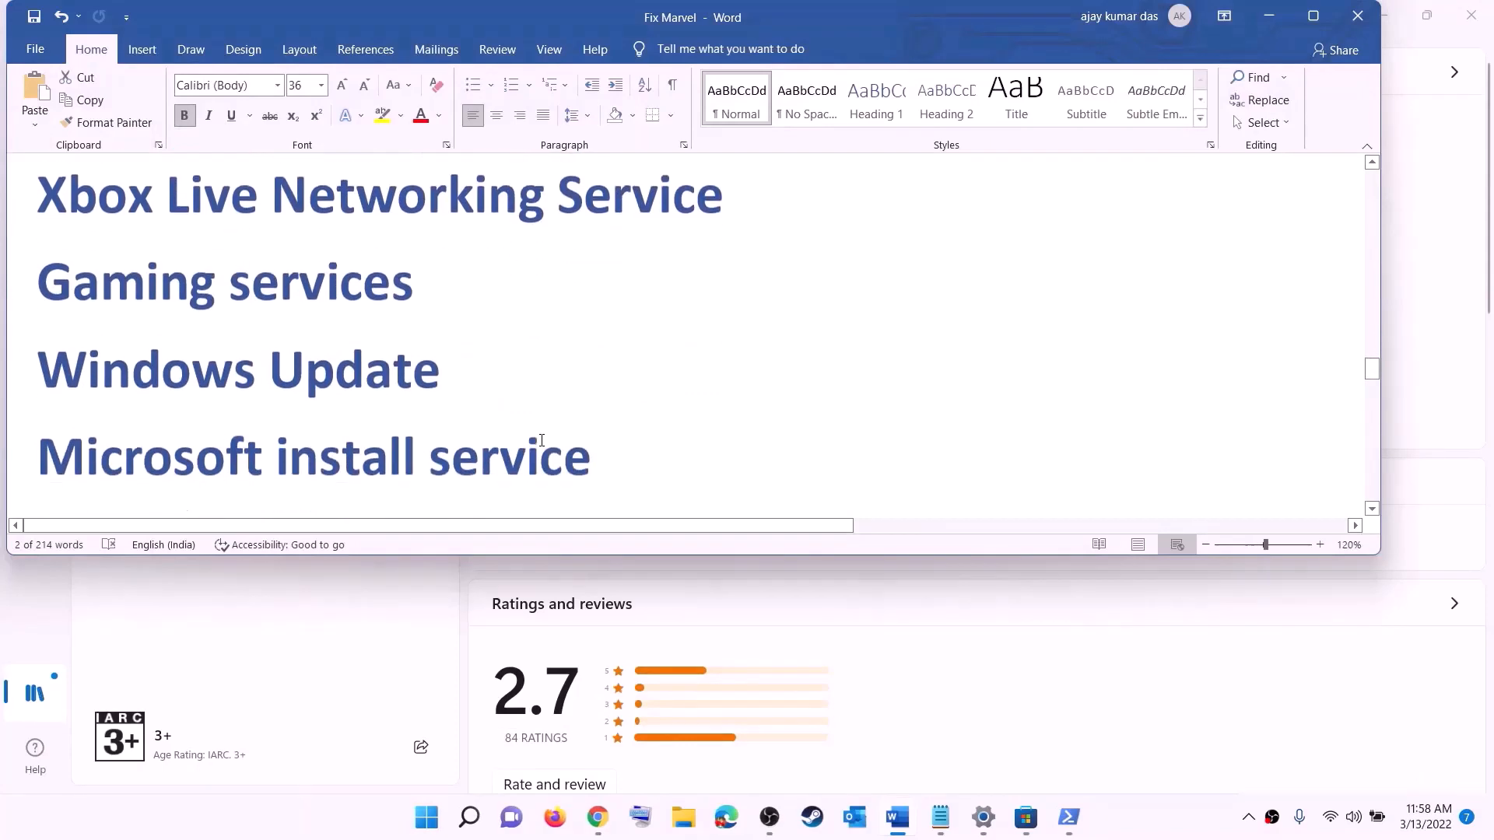
{"action": "left_click_drag", "start_coordinate": [212, 354], "coordinate": [701, 356]}
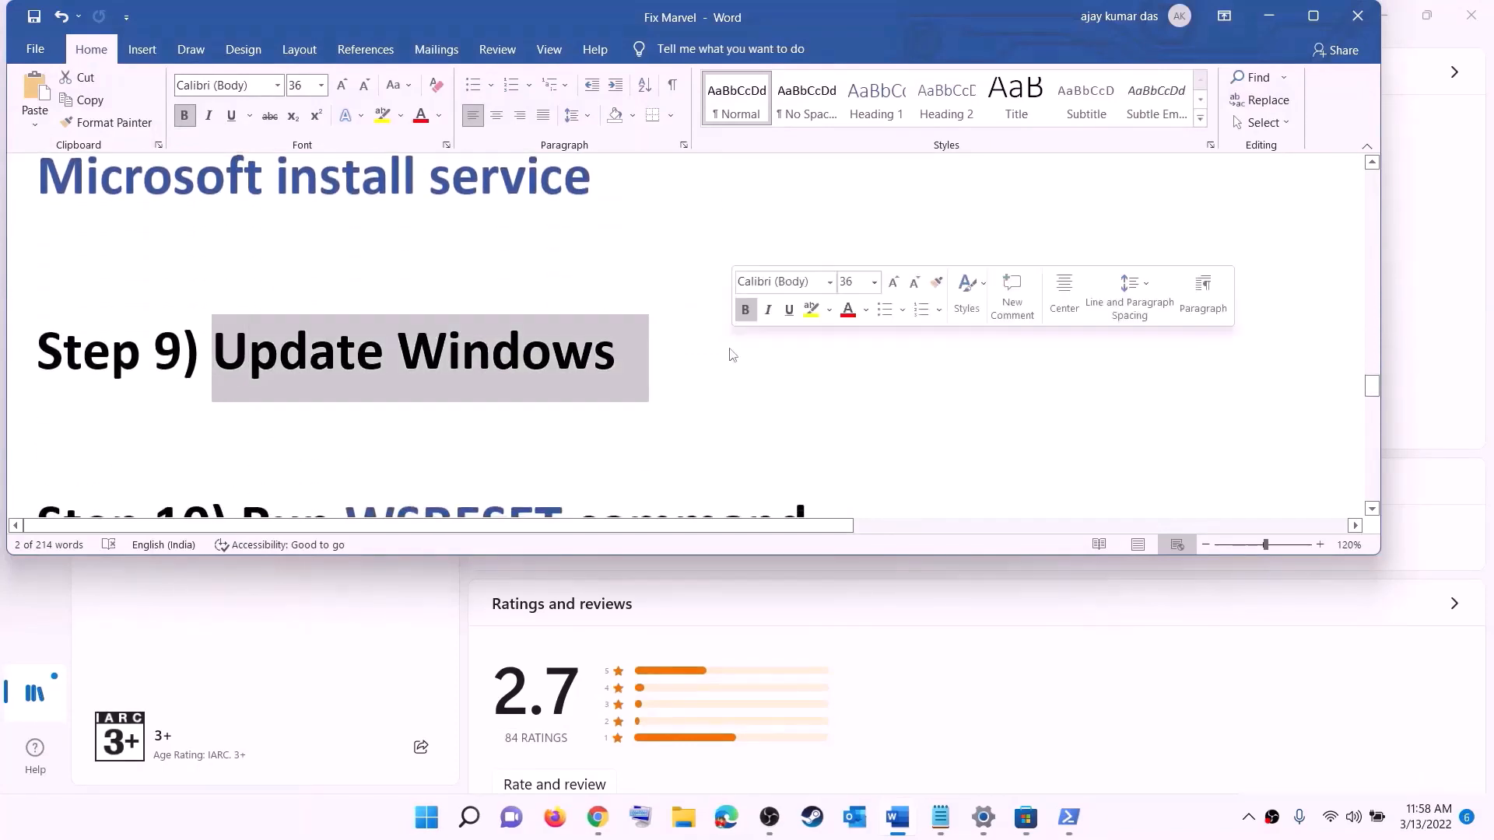
{"action": "key", "text": "super"}
{"action": "left_click", "coordinate": [702, 350]}
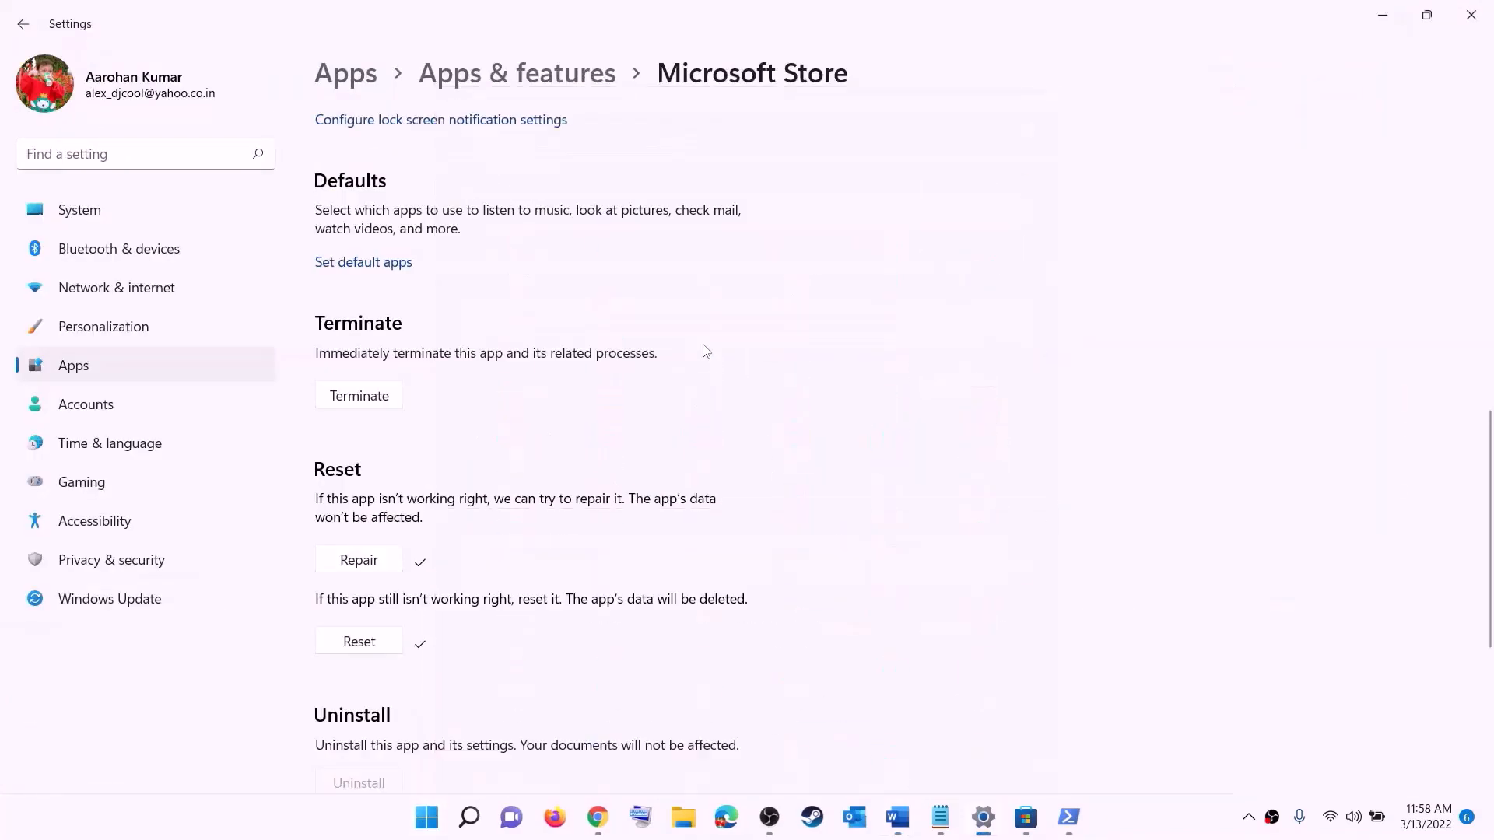
{"action": "left_click", "coordinate": [113, 598]}
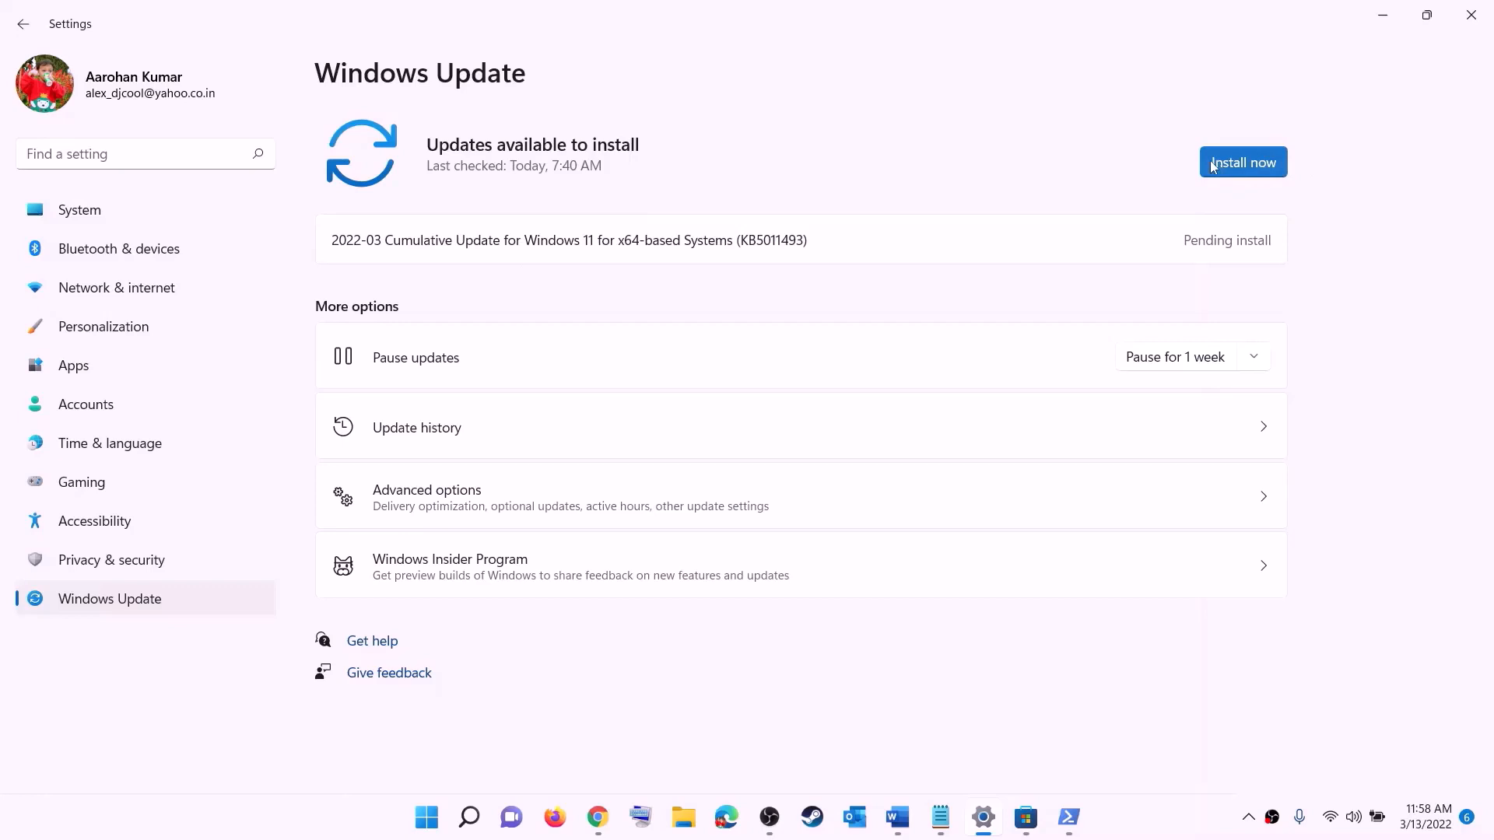
Check the Start power menu's Restart option without restarting, then return to the Fix Marvel guide
{"action": "left_click", "coordinate": [437, 819]}
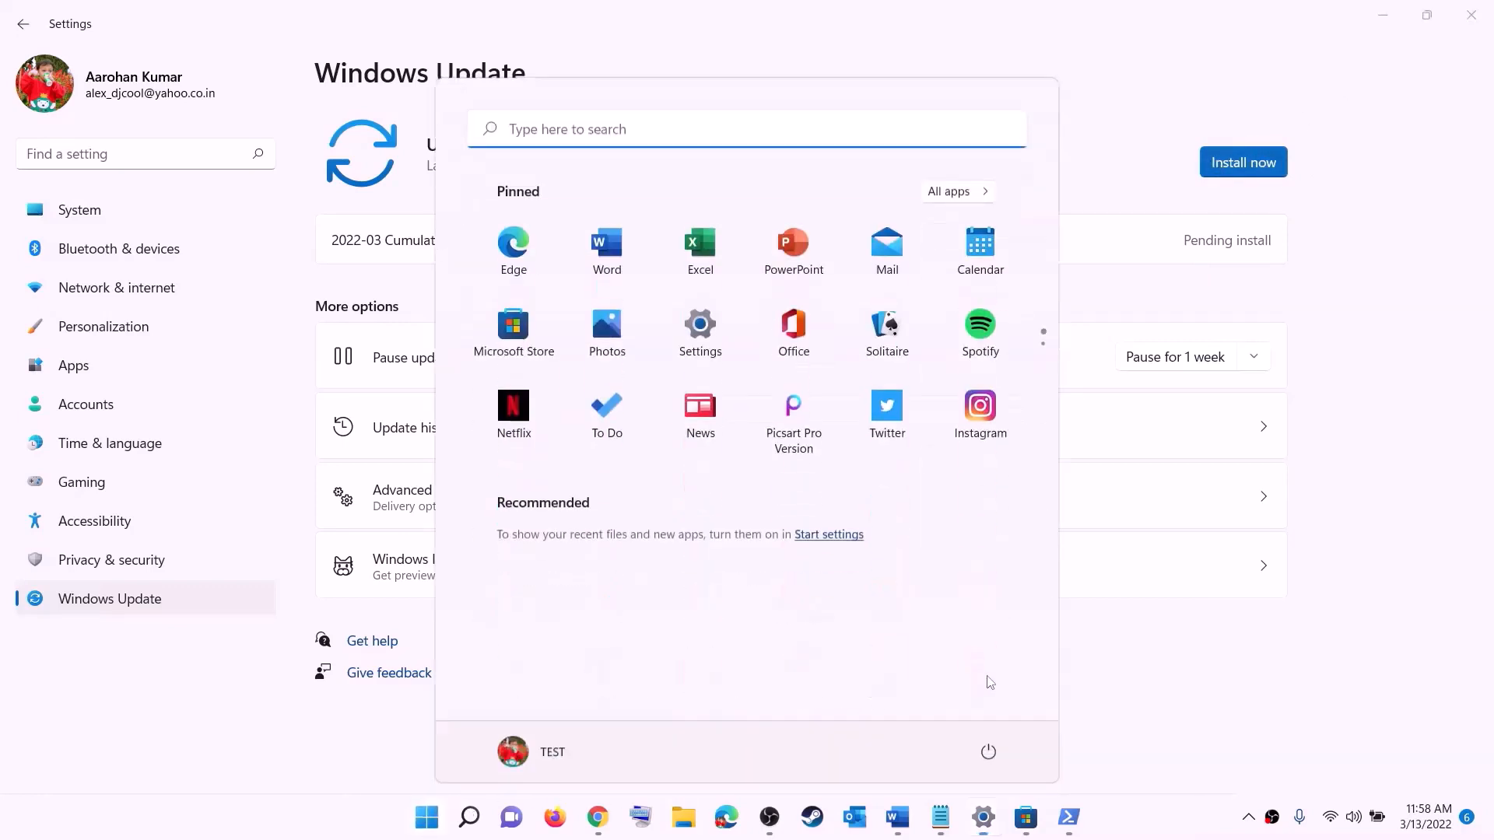
{"action": "left_click", "coordinate": [989, 750]}
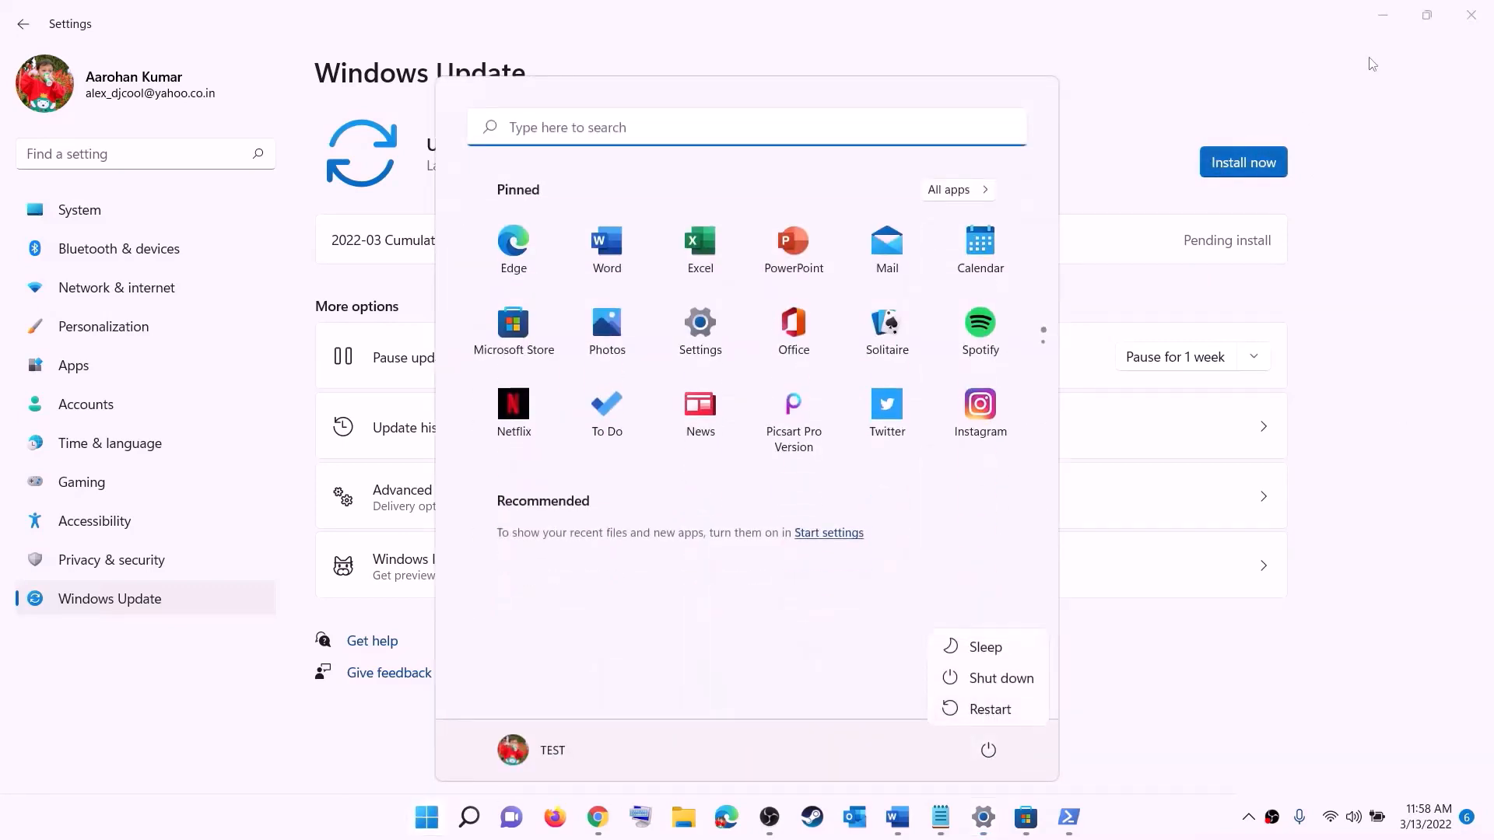
{"action": "left_click", "coordinate": [1396, 15]}
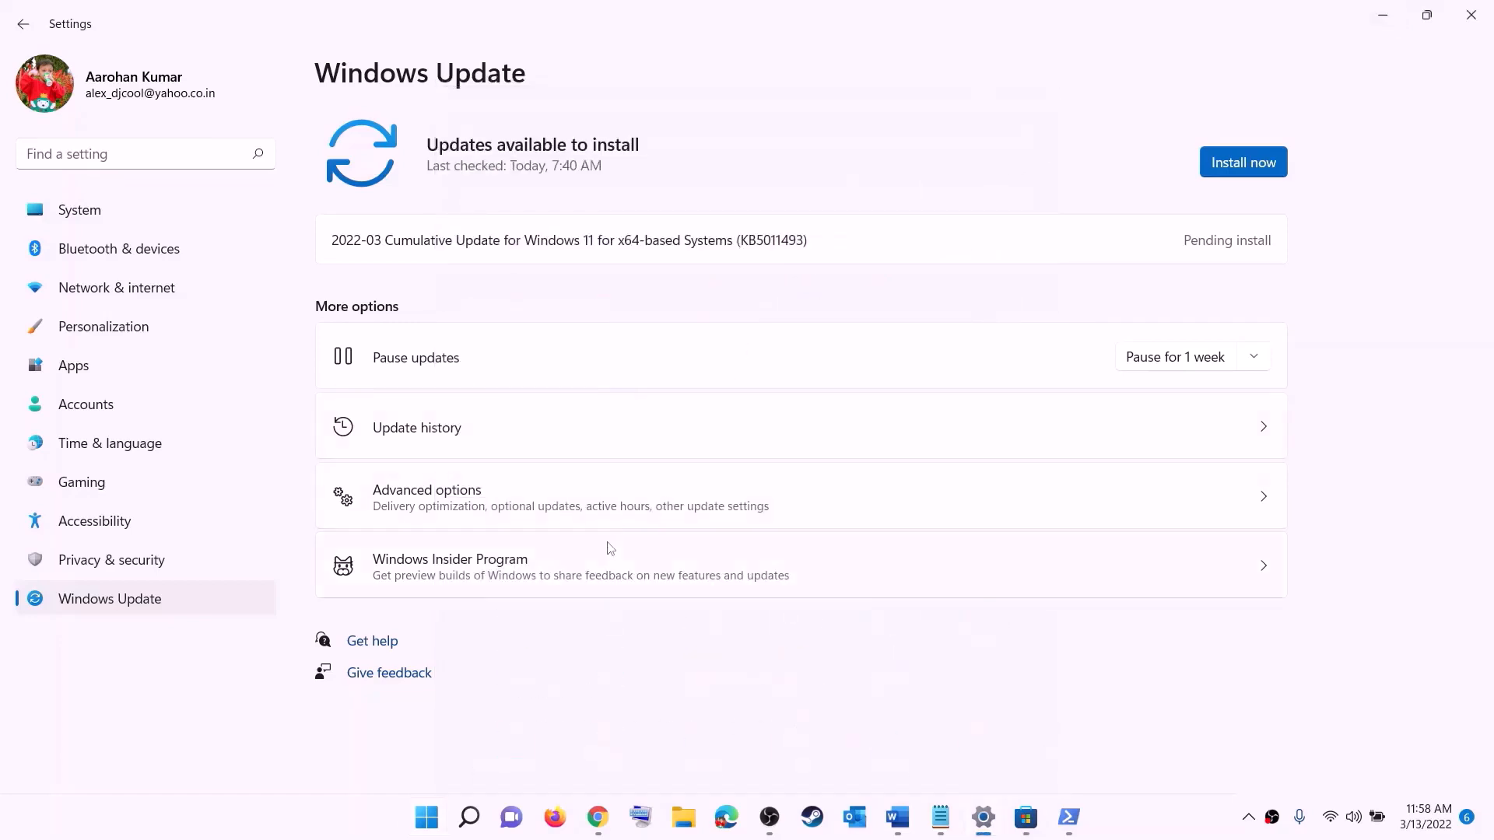
{"action": "left_click", "coordinate": [897, 818]}
{"action": "scroll", "coordinate": [448, 404], "scroll_direction": "down", "scroll_amount": 3}
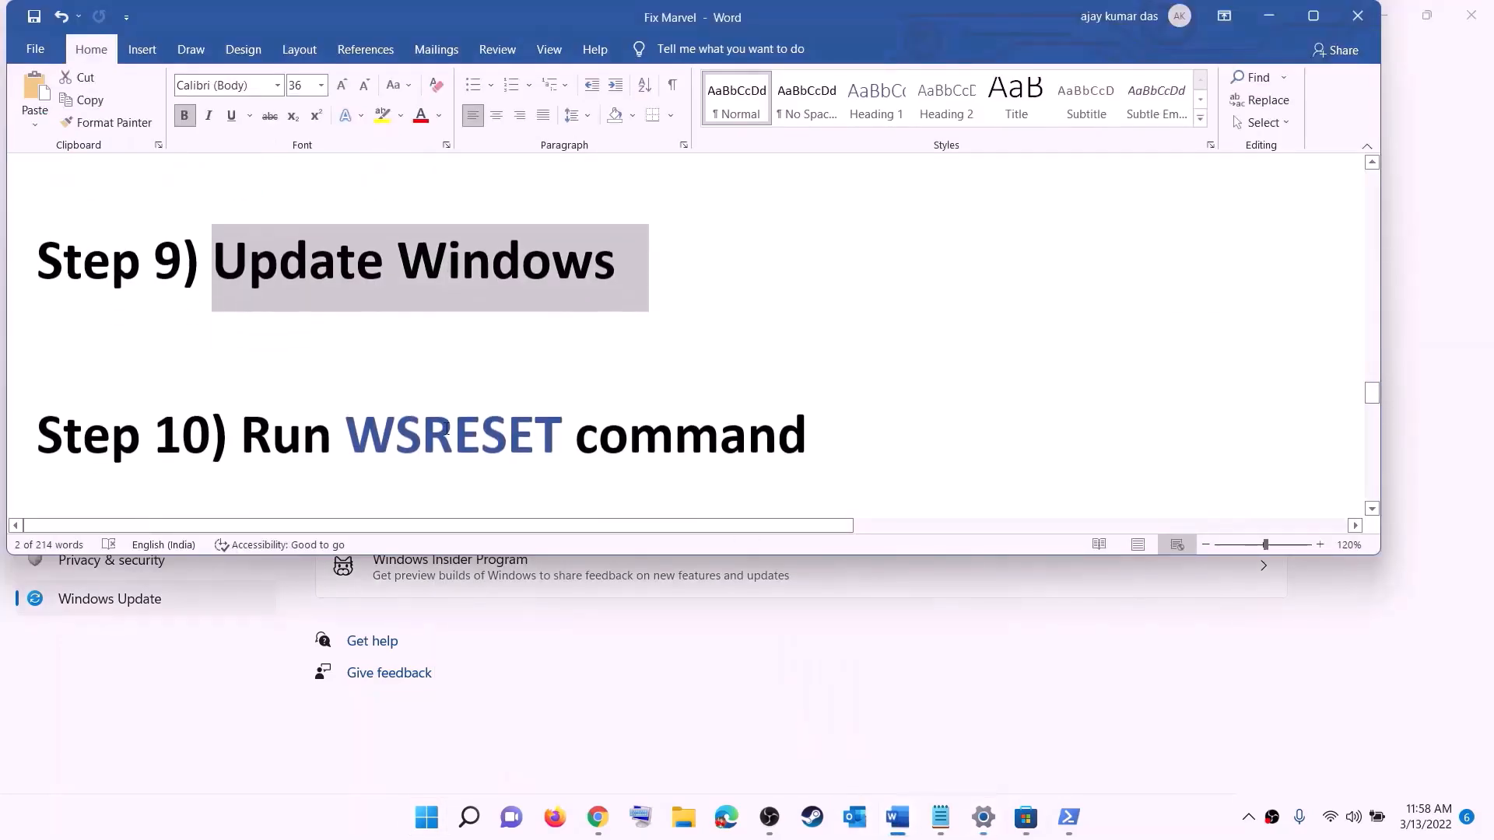
Run WSRESET from Start search so the Microsoft Store resets and reopens
{"action": "double_click", "coordinate": [454, 371]}
{"action": "key", "text": "ctrl+c"}
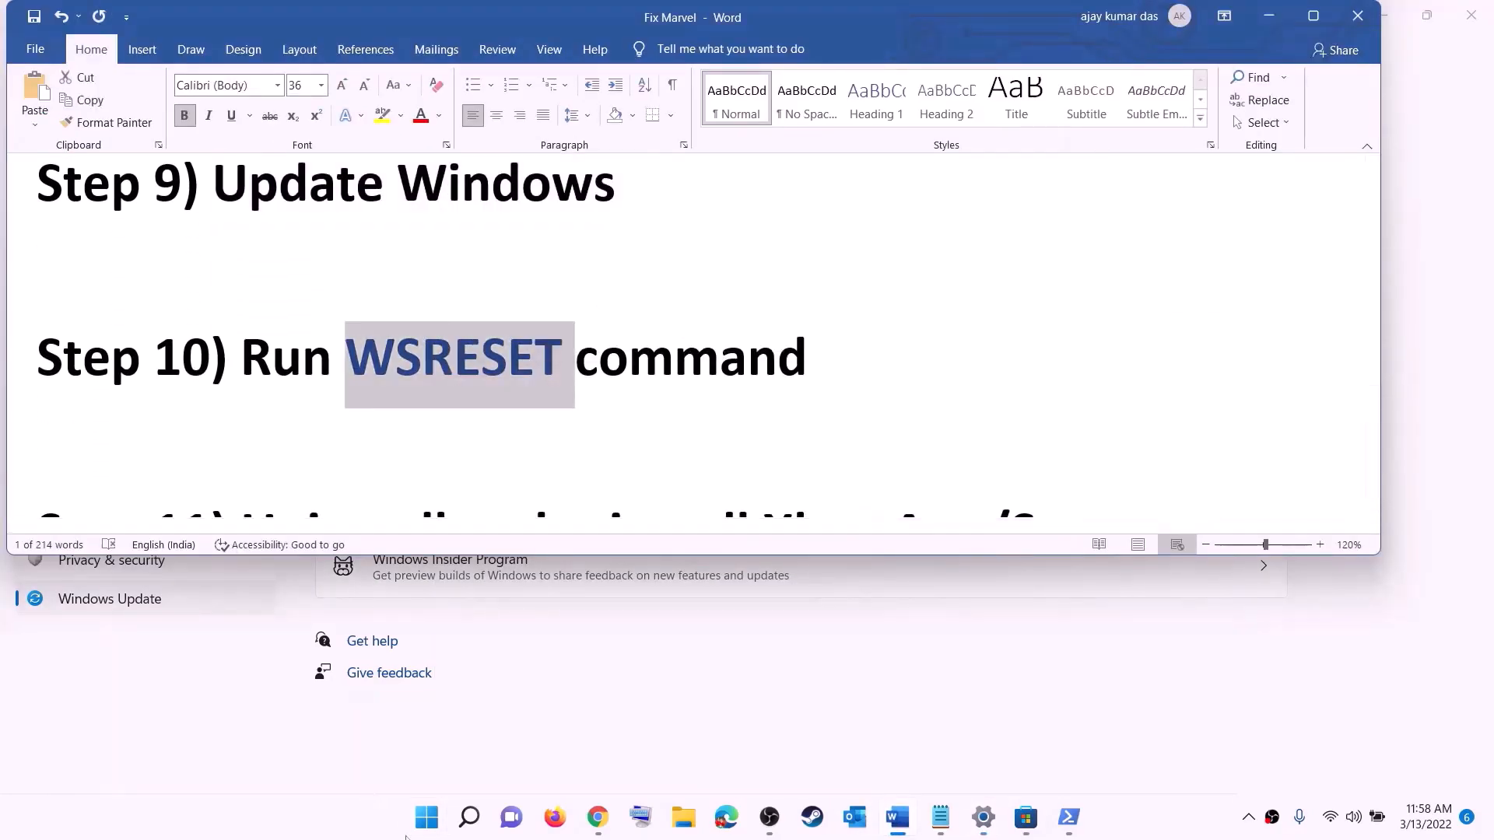
{"action": "left_click", "coordinate": [421, 838]}
{"action": "key", "text": "ctrl+v"}
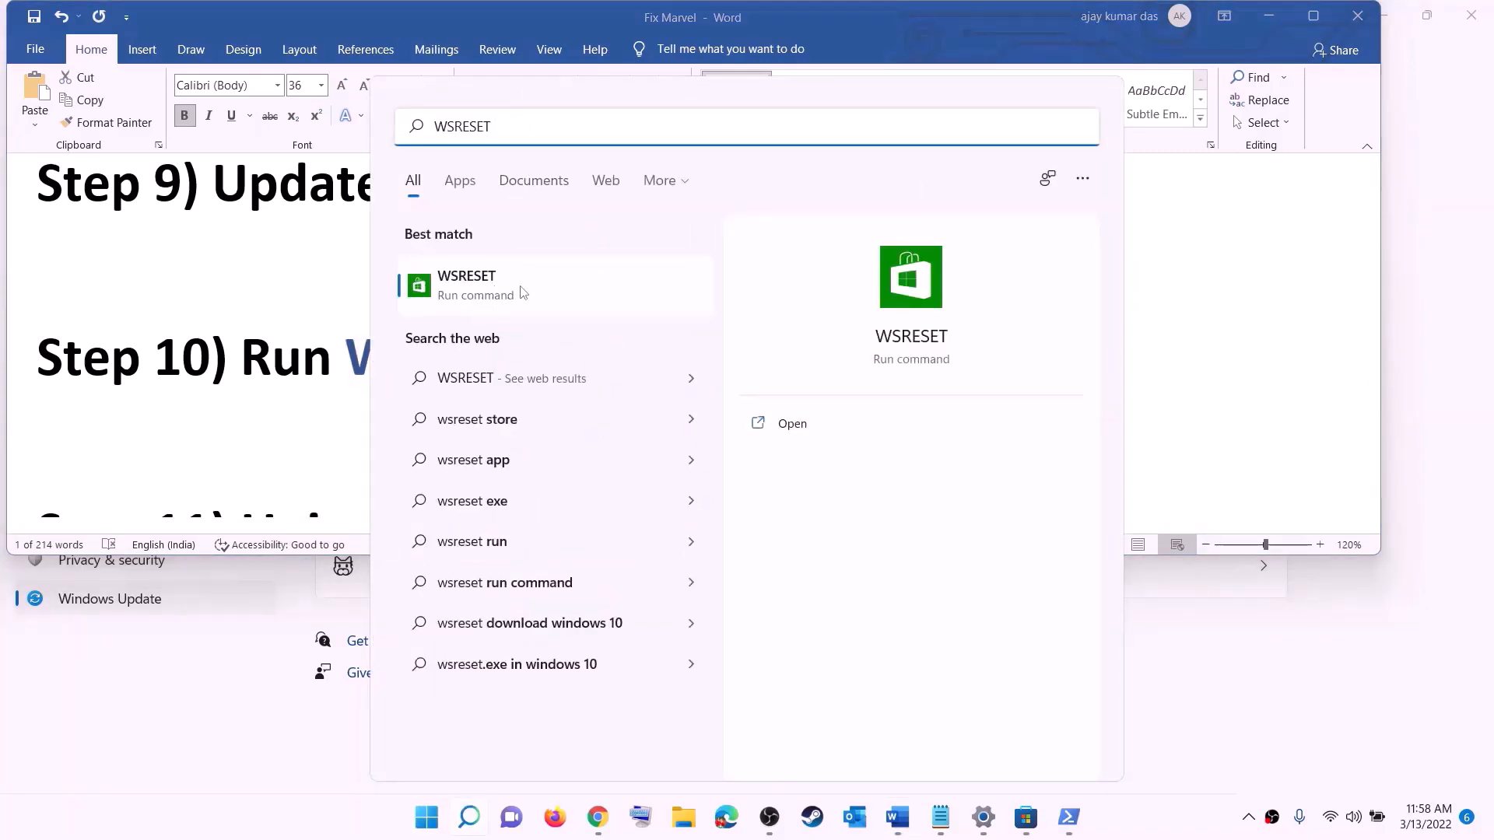
{"action": "left_click", "coordinate": [492, 297]}
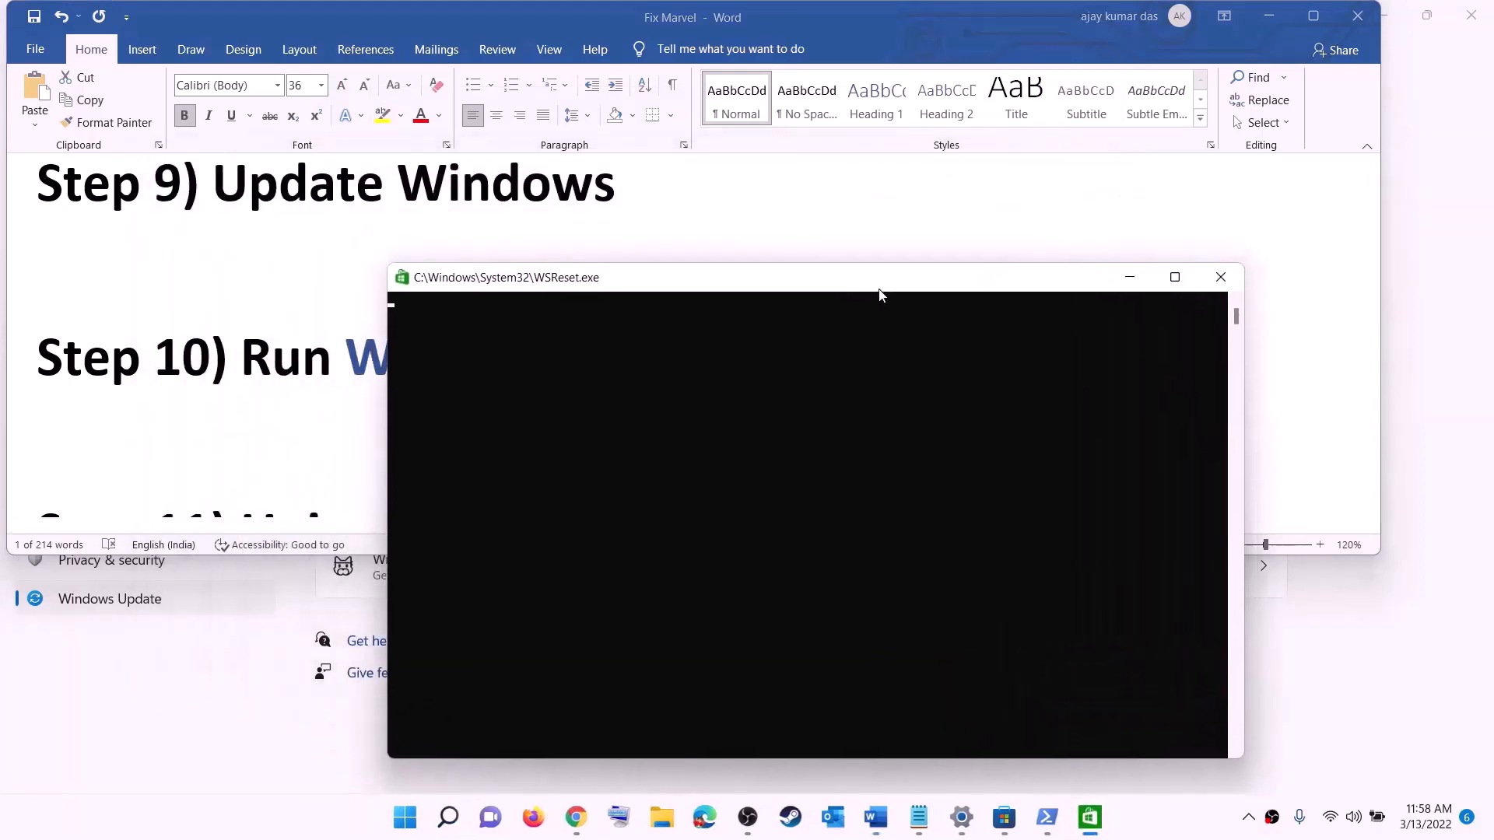
{"action": "left_click_drag", "start_coordinate": [880, 290], "coordinate": [864, 262]}
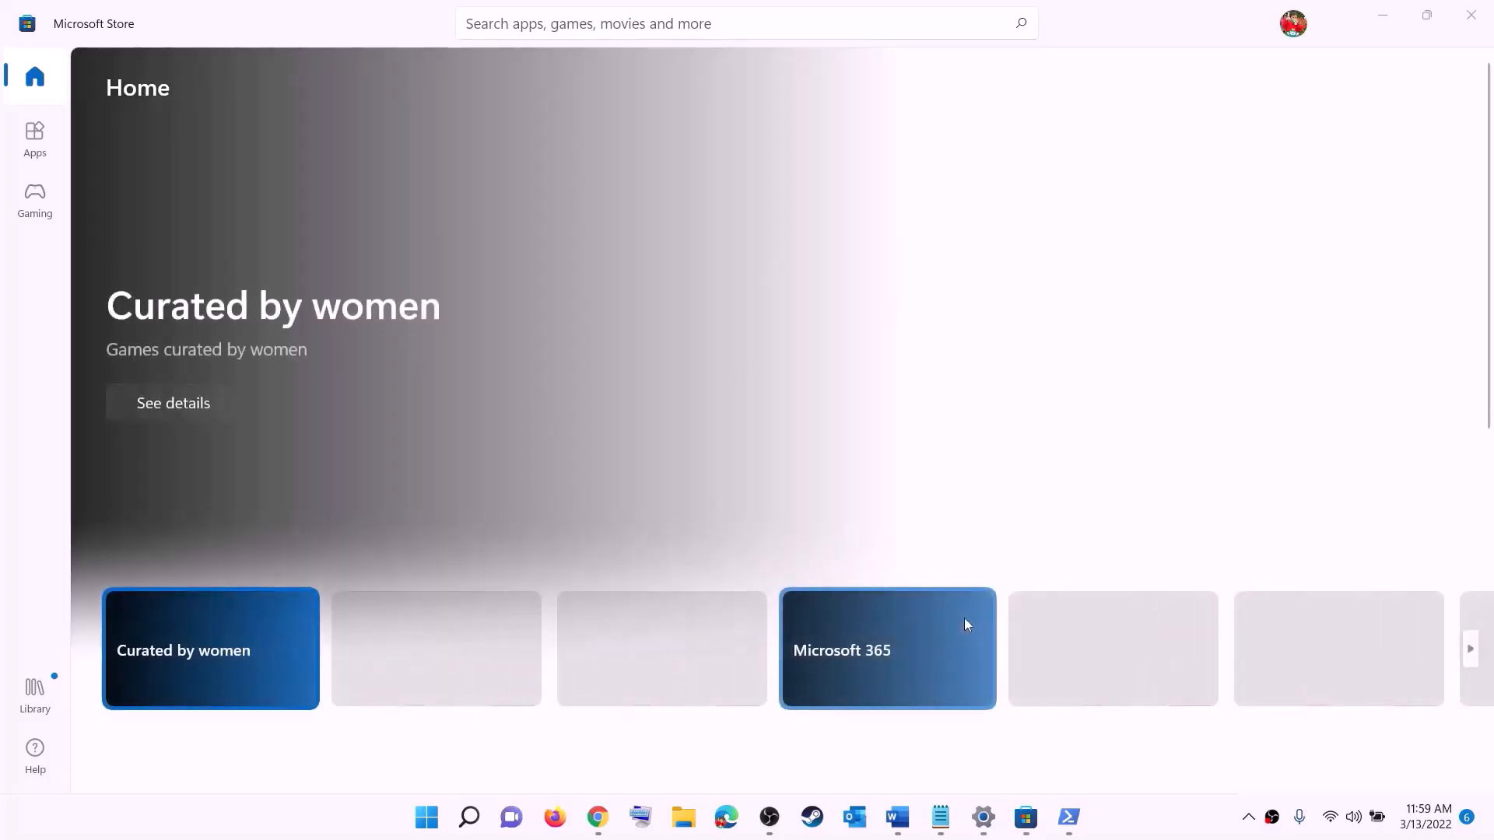
Copy the Get-AppxPackage -allusers *WindowsStore* | Remove-AppxPackage command from the guide
{"action": "left_click", "coordinate": [897, 817]}
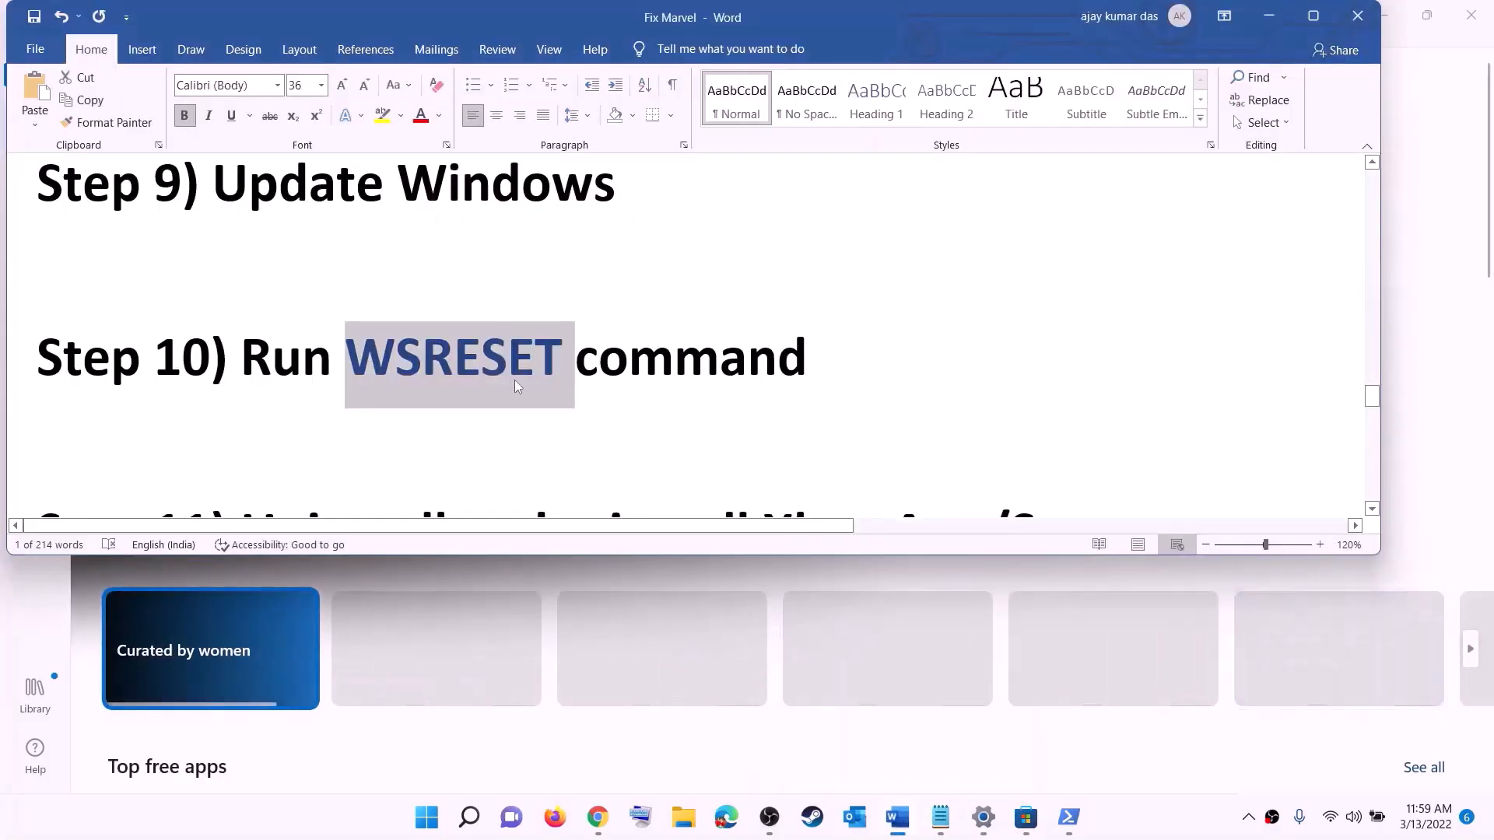
{"action": "scroll", "coordinate": [515, 394], "scroll_direction": "down", "scroll_amount": 3}
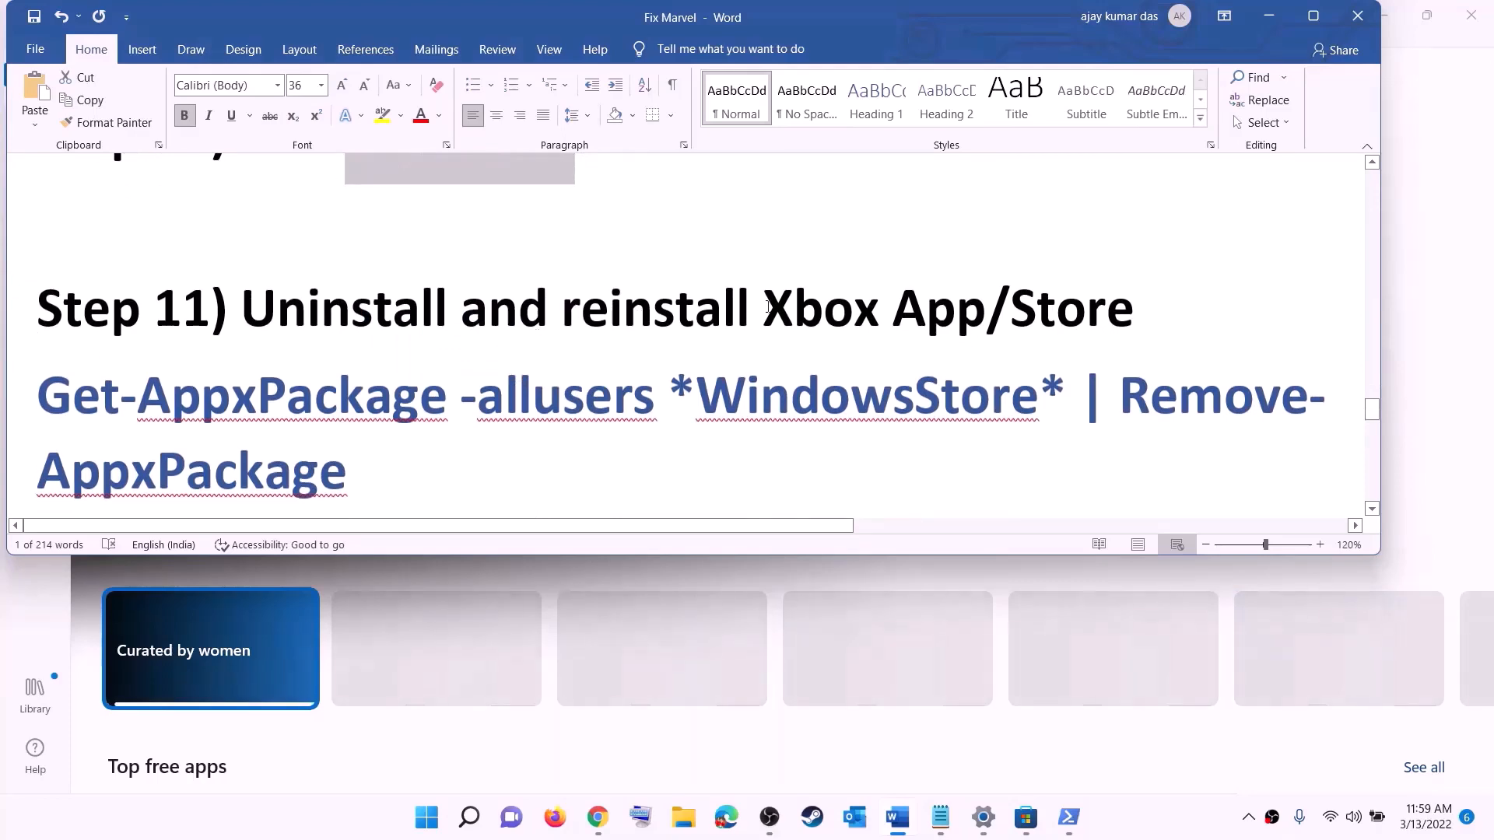
{"action": "scroll", "coordinate": [530, 385], "scroll_direction": "down", "scroll_amount": 1}
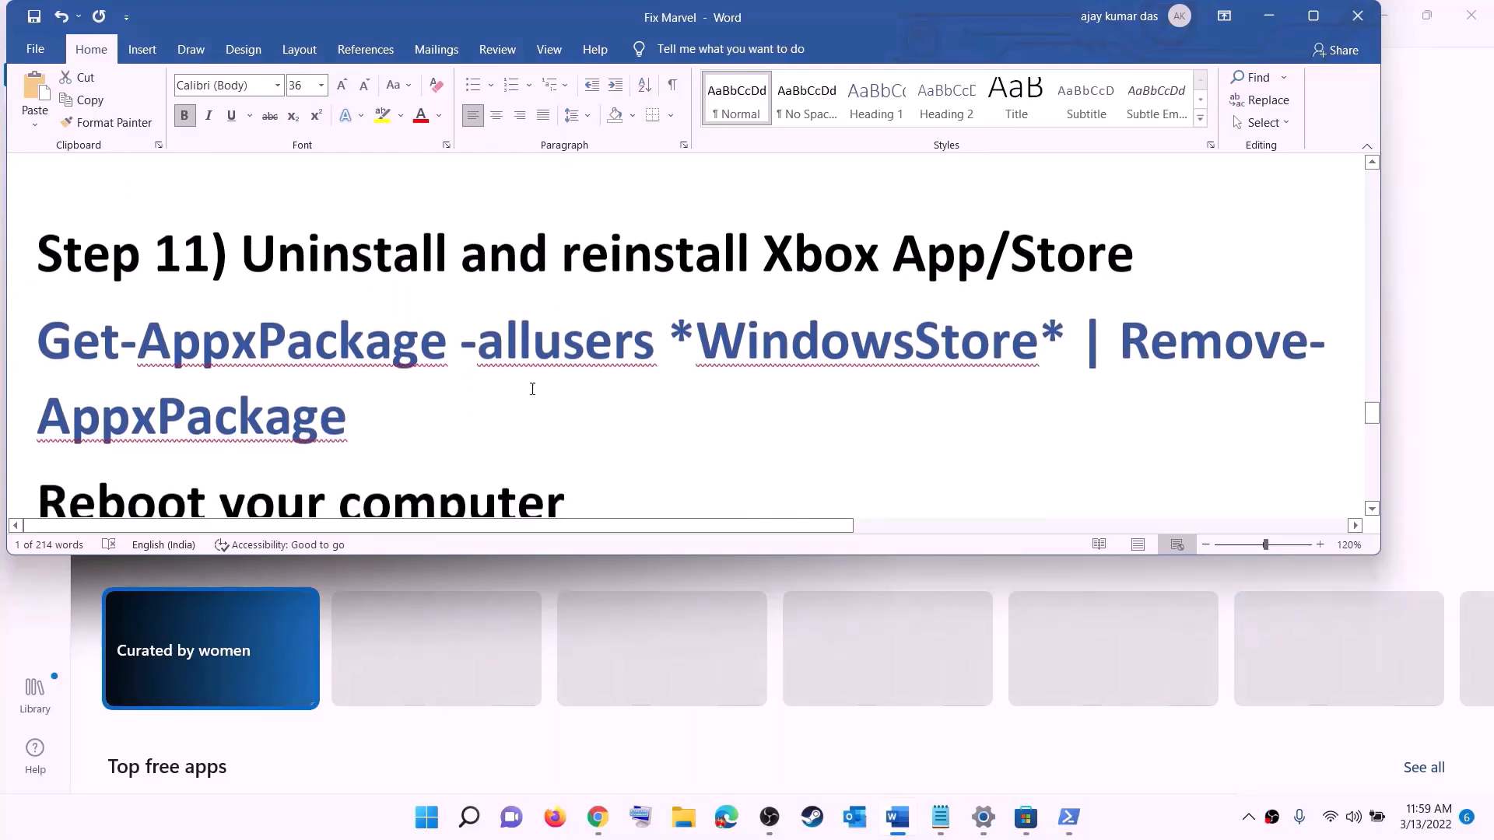
{"action": "left_click", "coordinate": [434, 834]}
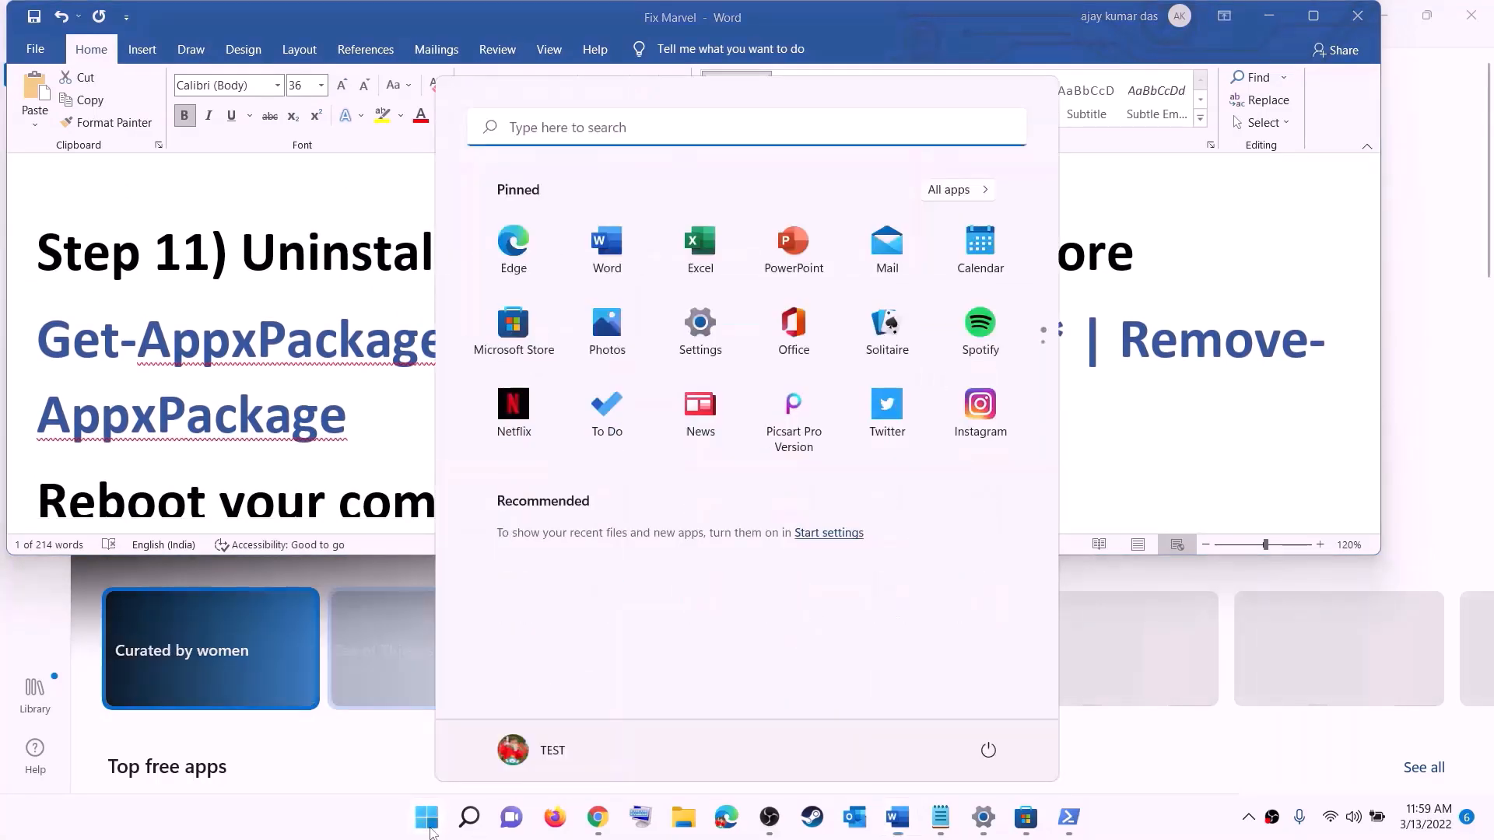
{"action": "type", "text": "xbox"}
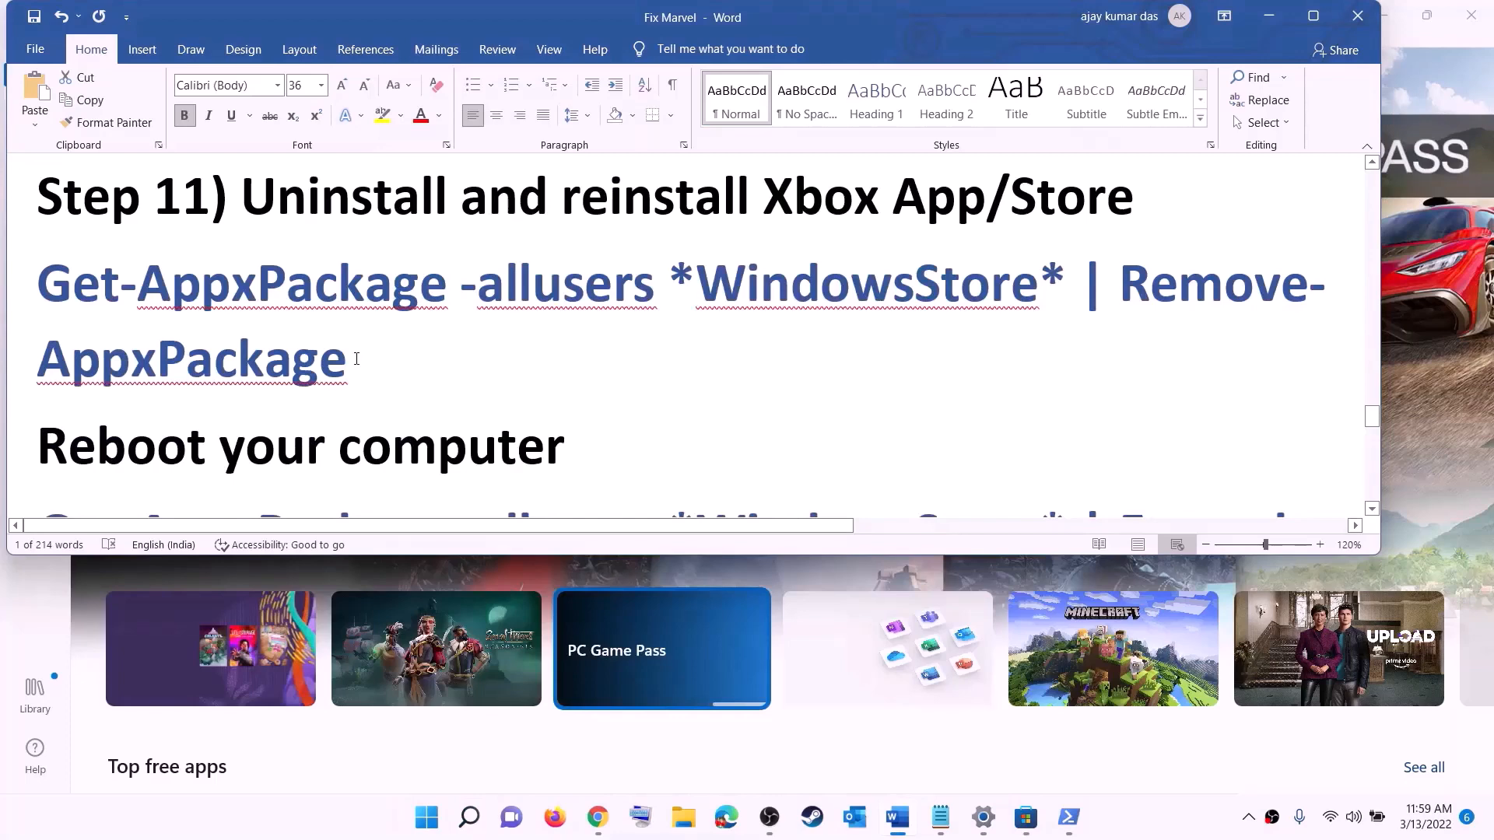
{"action": "left_click_drag", "start_coordinate": [357, 359], "coordinate": [47, 287]}
{"action": "right_click", "coordinate": [144, 313]}
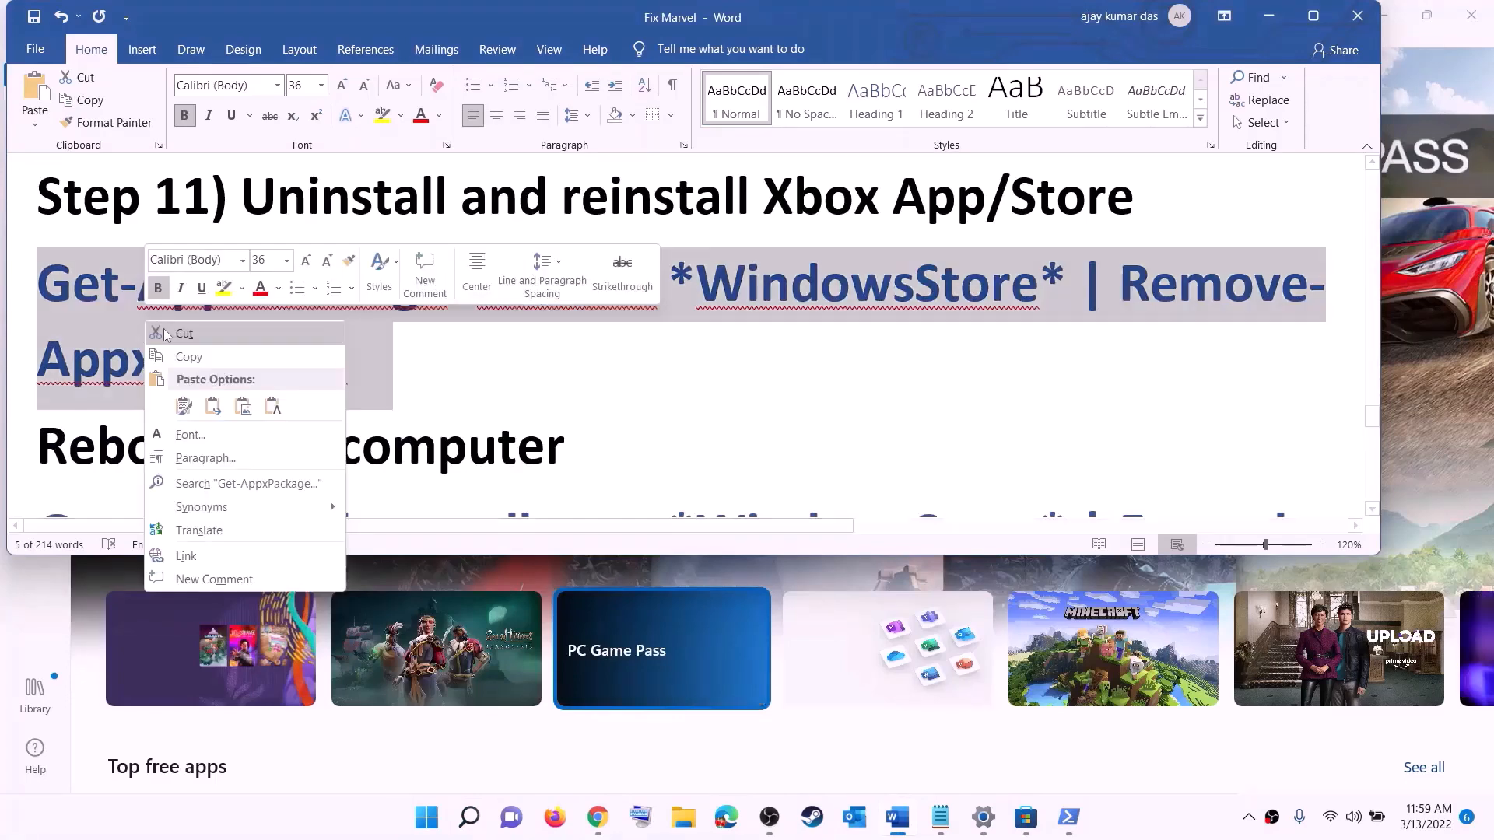
{"action": "left_click", "coordinate": [190, 357]}
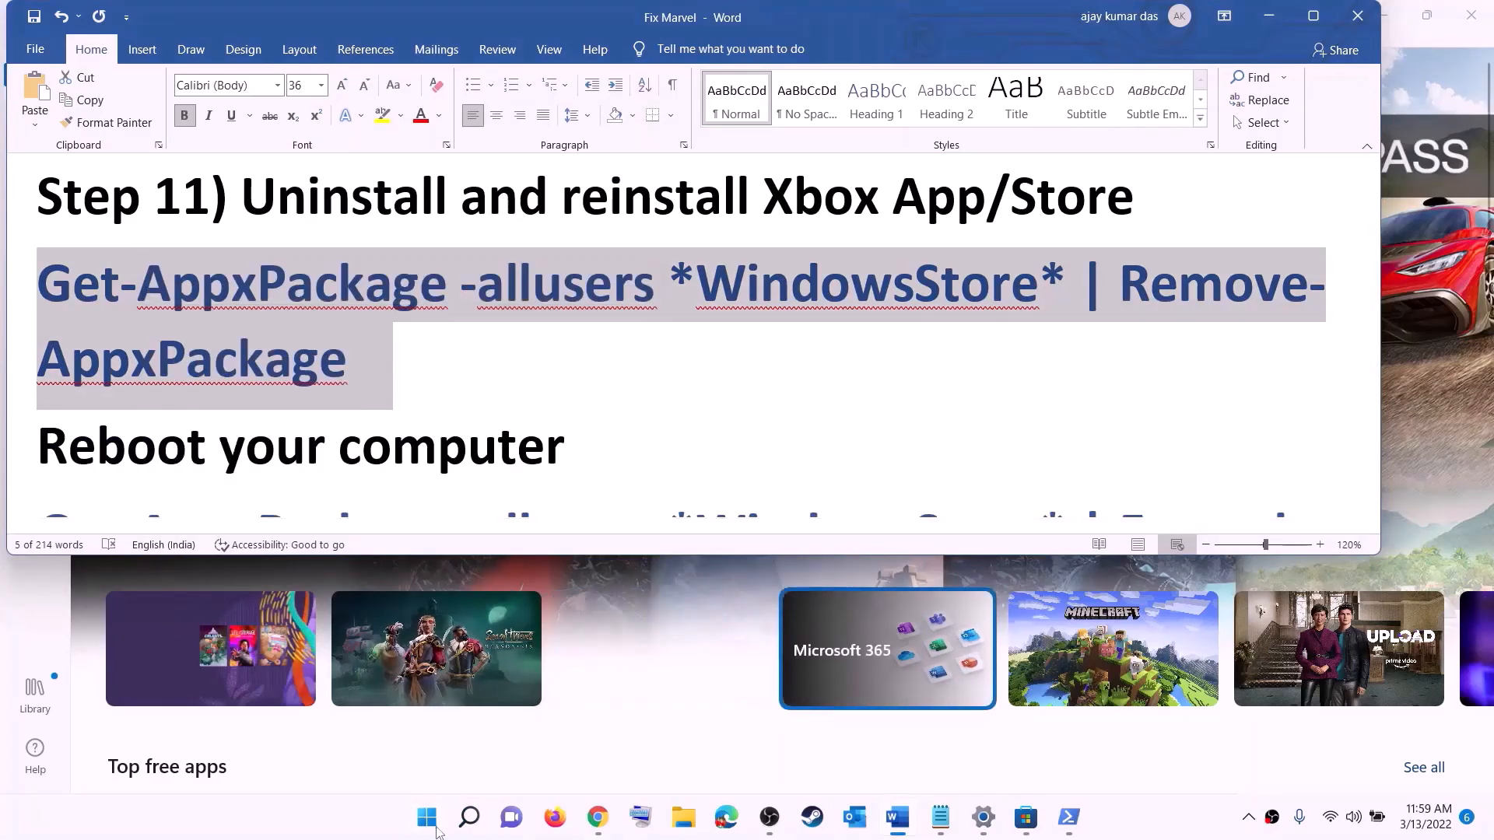
Paste and run the Store removal command in an administrator PowerShell
{"action": "left_click", "coordinate": [437, 831]}
{"action": "type", "text": "powe"}
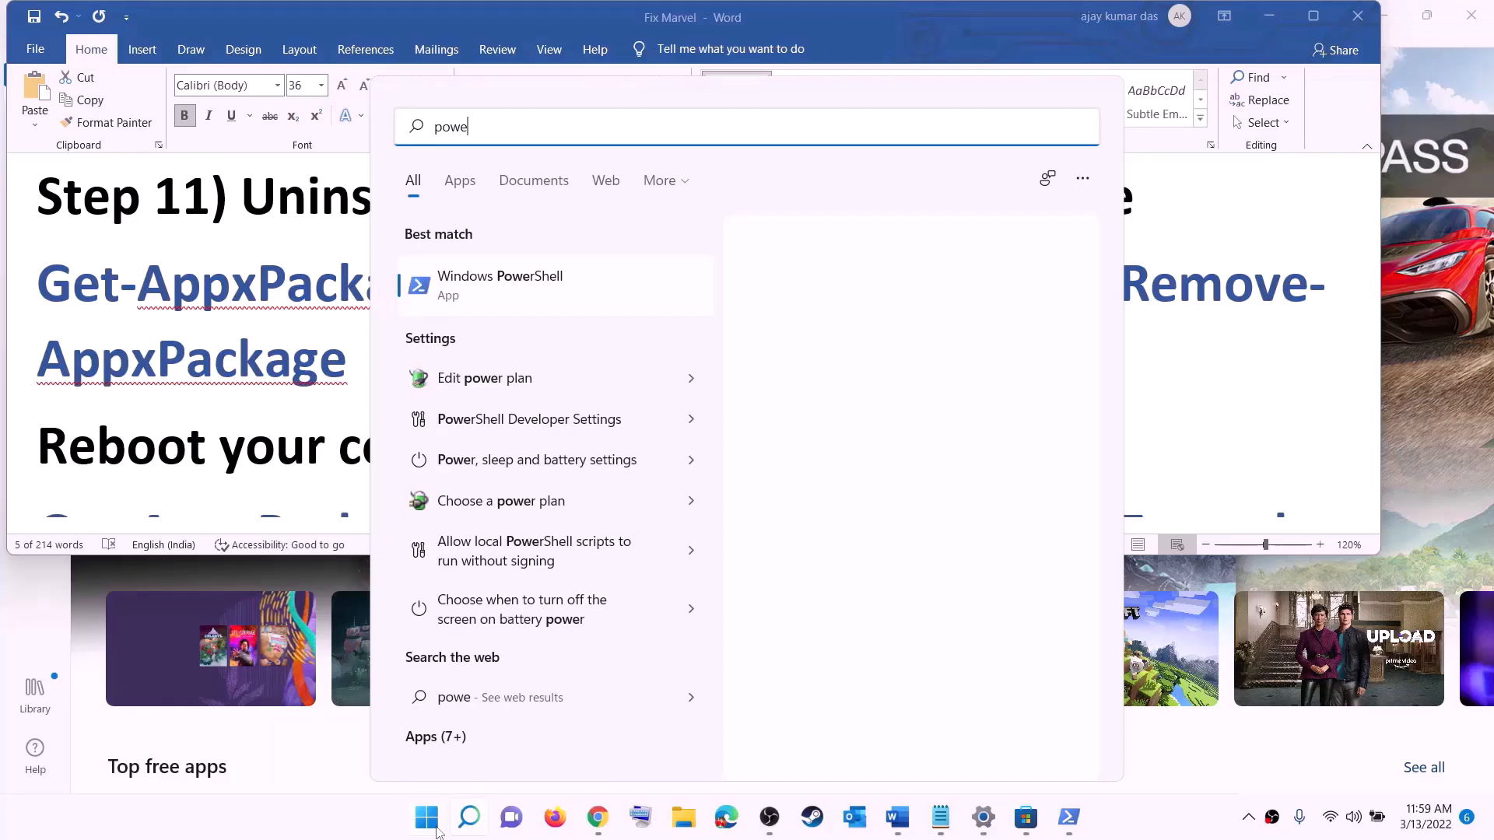
{"action": "type", "text": "rshel"}
{"action": "right_click", "coordinate": [506, 287]}
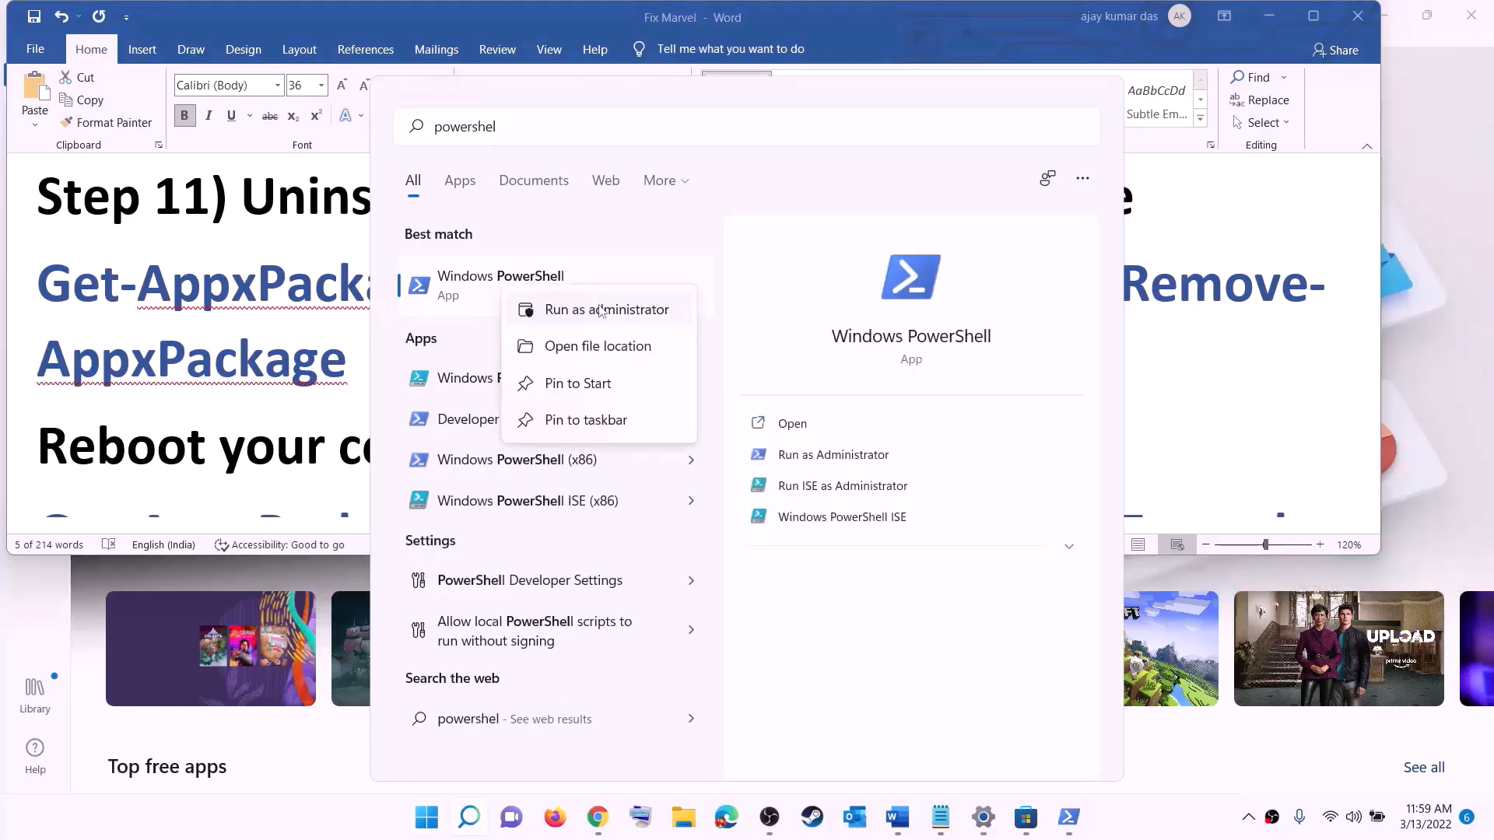
{"action": "left_click", "coordinate": [639, 310]}
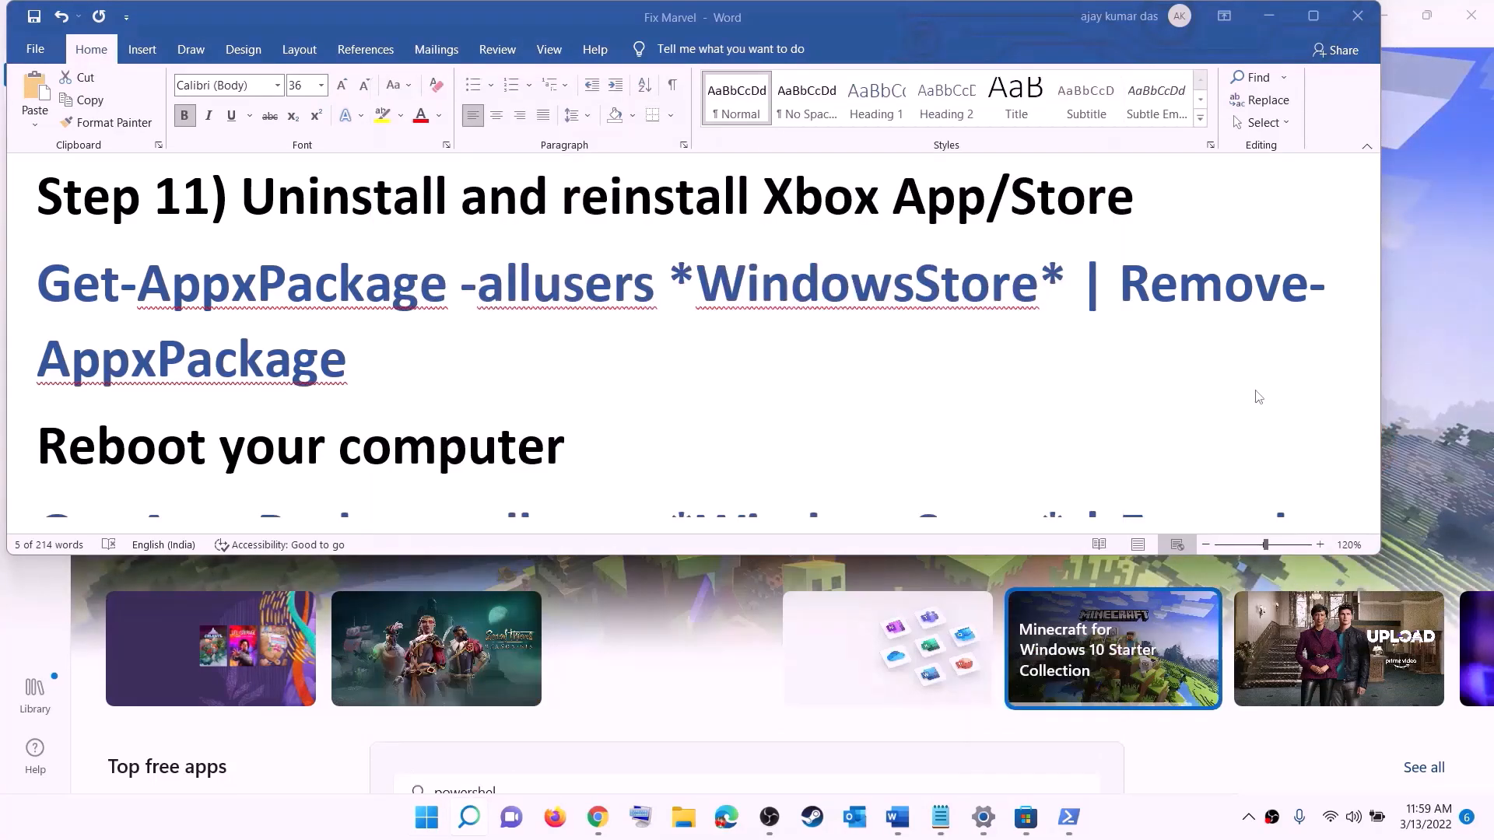
{"action": "left_click", "coordinate": [637, 566]}
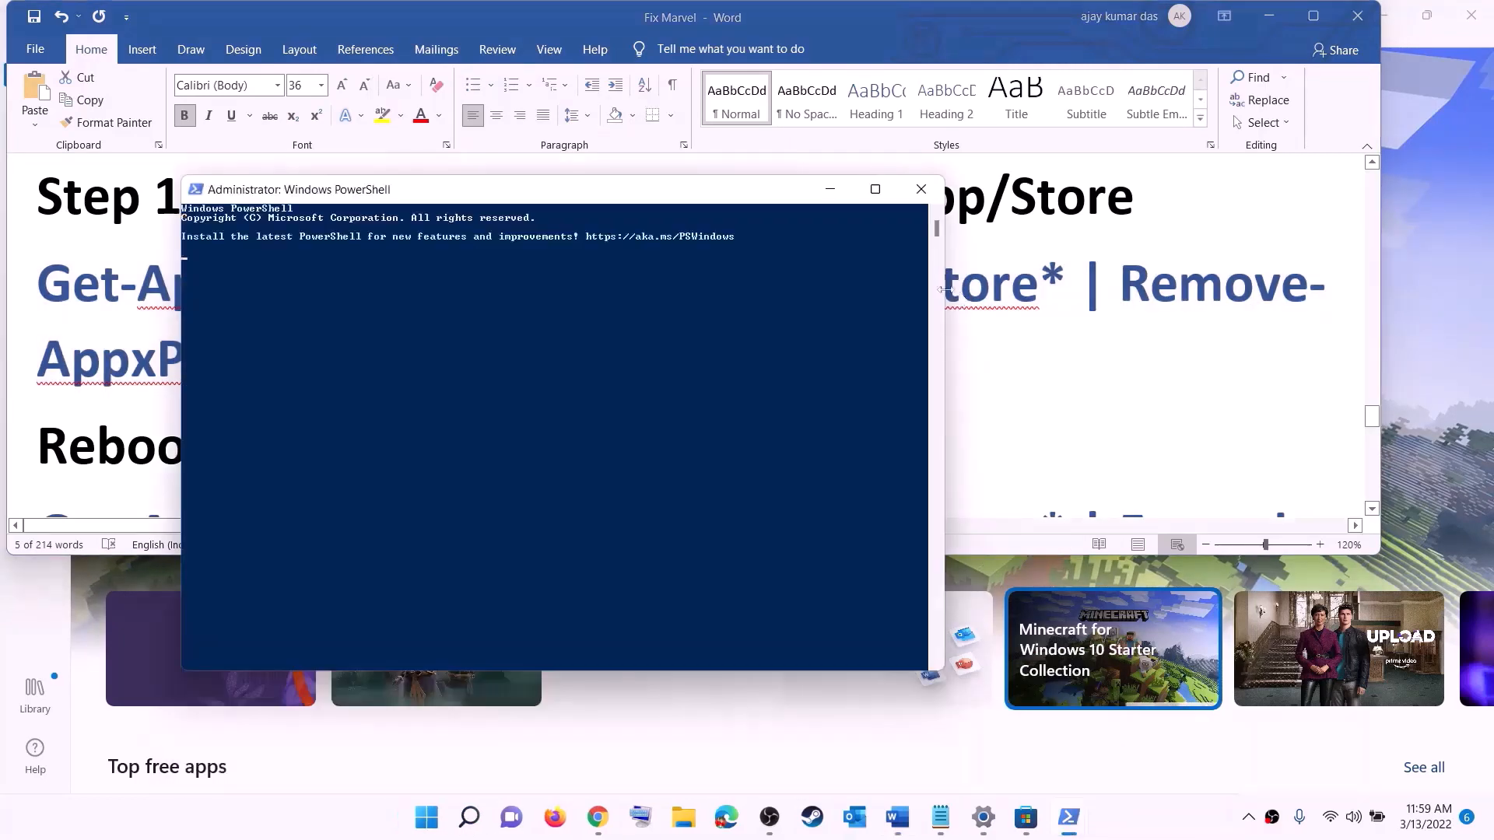
{"action": "right_click", "coordinate": [466, 290]}
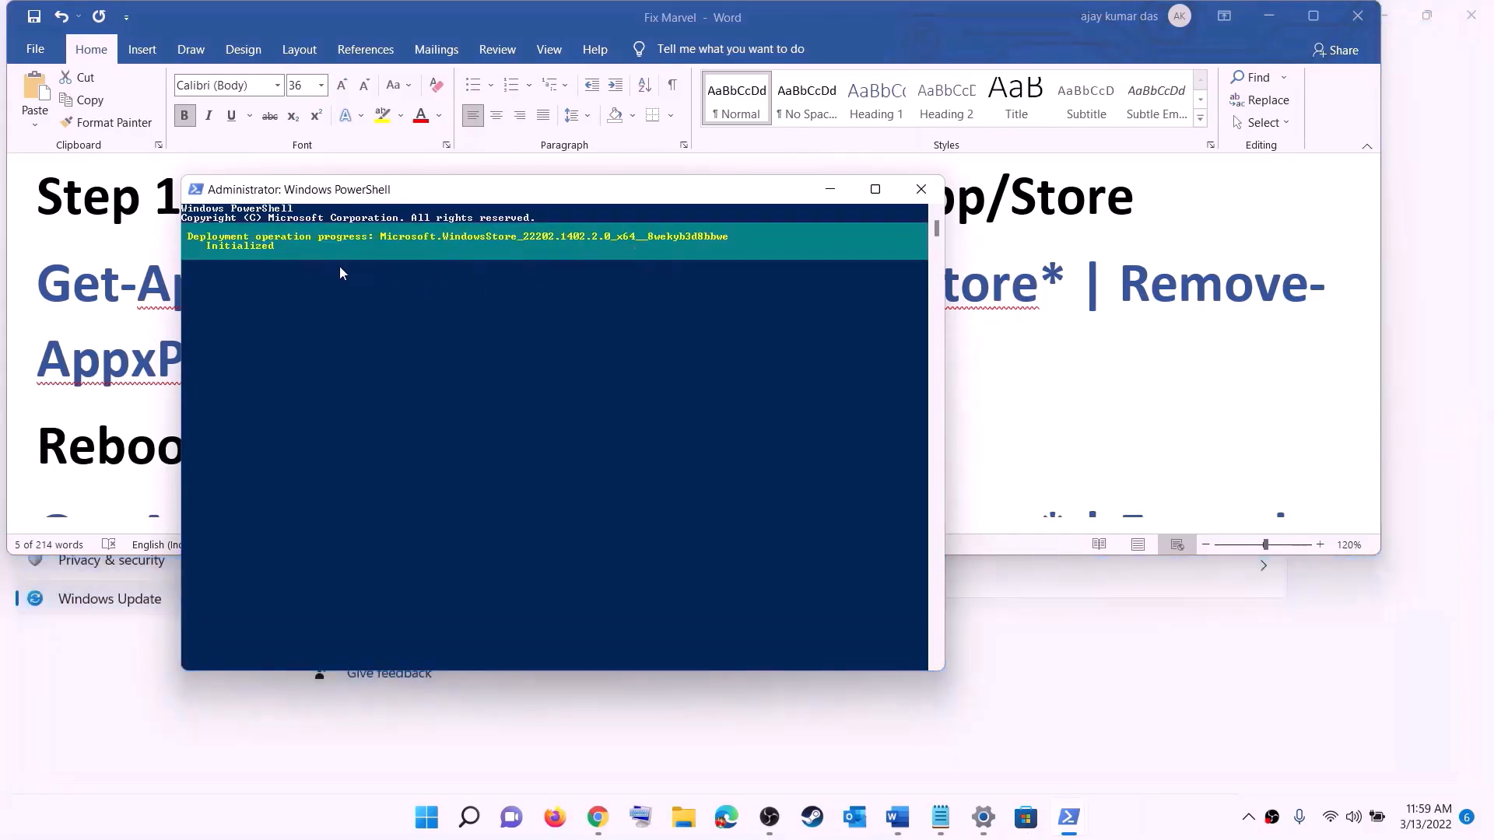
{"action": "left_click", "coordinate": [87, 396]}
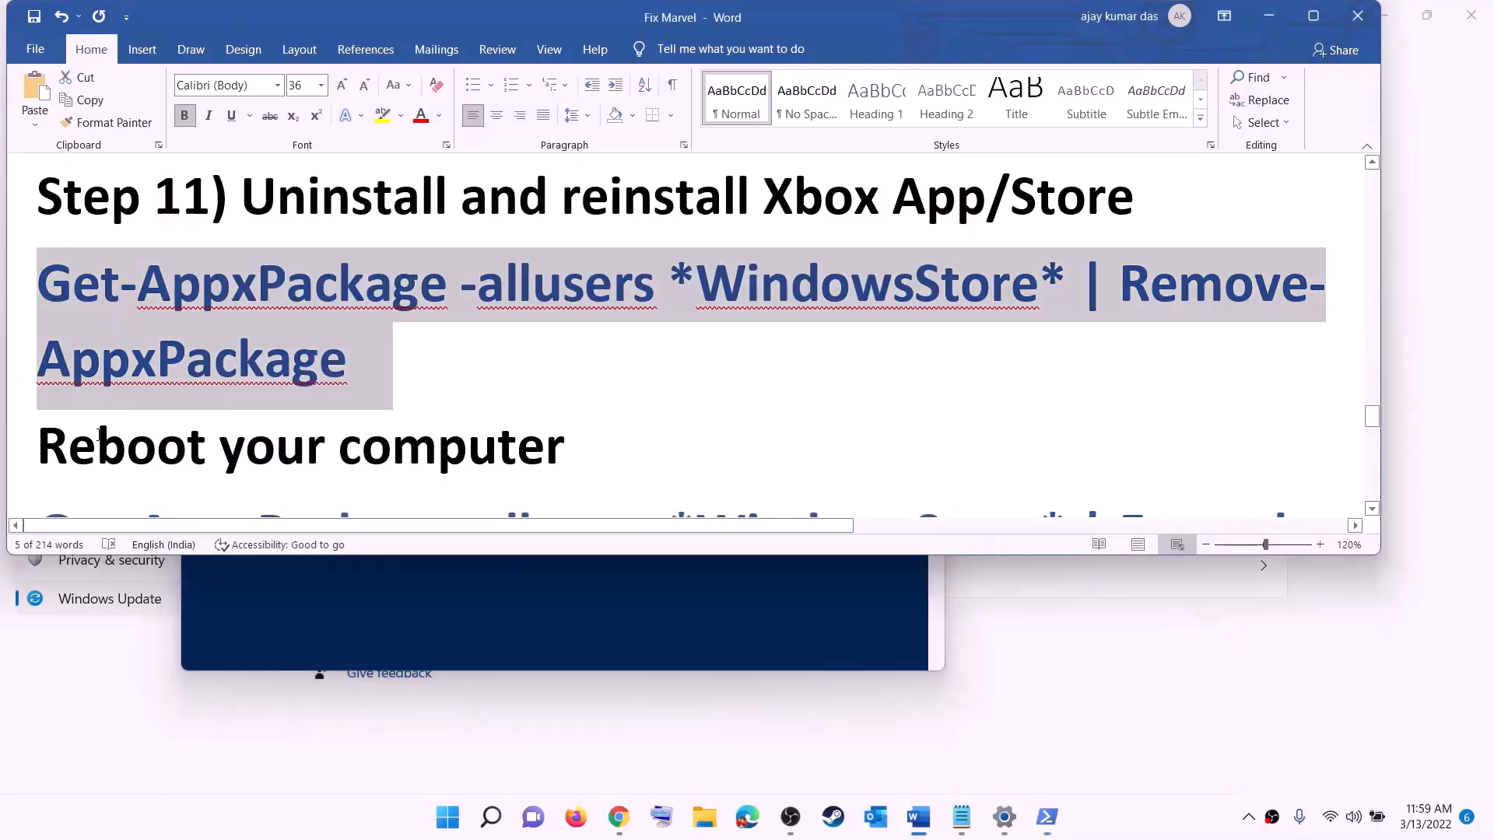
{"action": "double_click", "coordinate": [99, 434]}
Copy the Foreach Add-AppxPackage -Register command for WindowsStore from the guide
{"action": "left_click", "coordinate": [451, 830]}
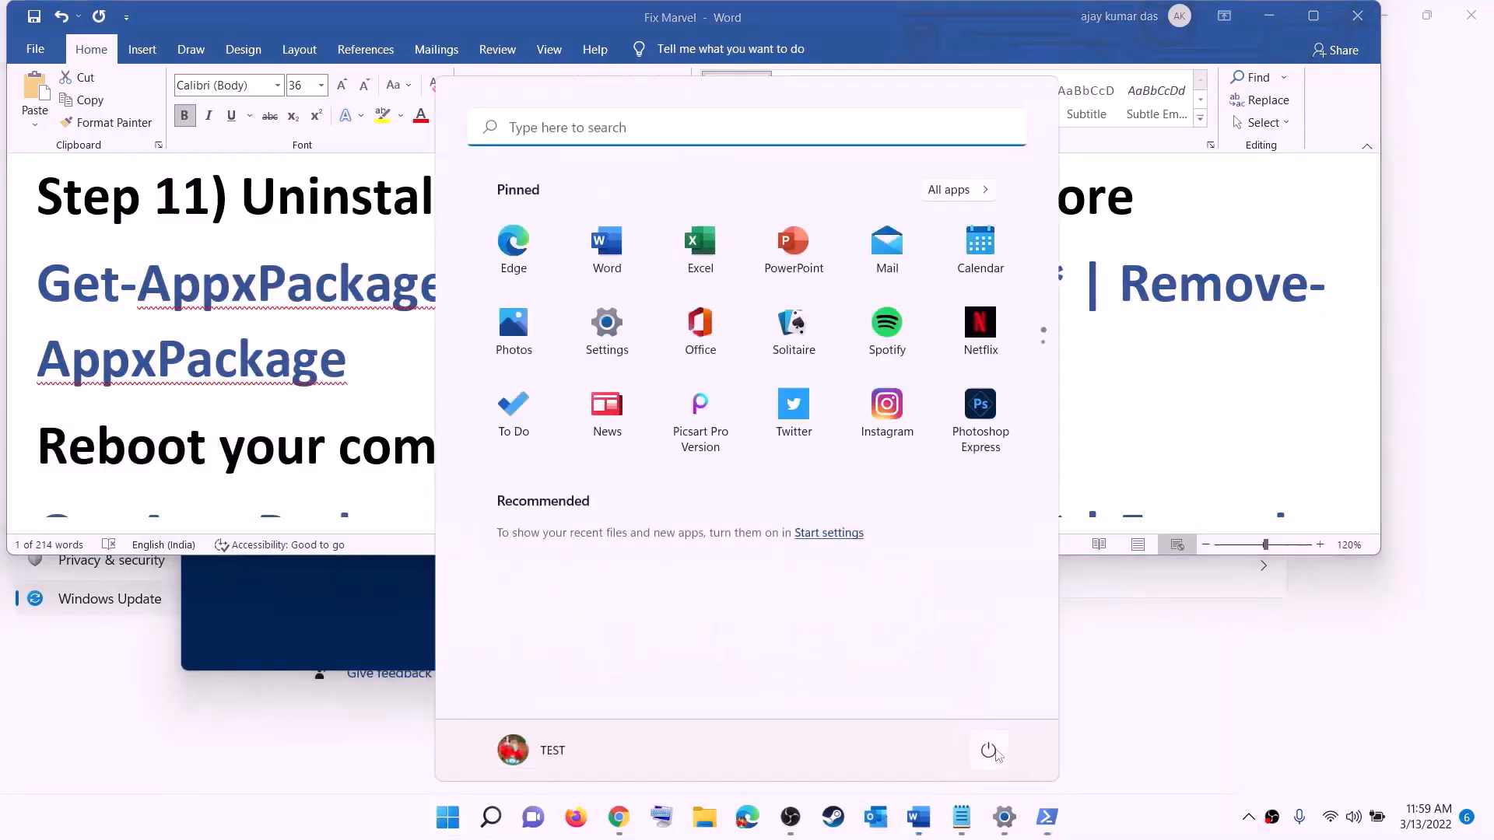
{"action": "left_click", "coordinate": [988, 750]}
{"action": "left_click", "coordinate": [324, 362]}
{"action": "scroll", "coordinate": [420, 349], "scroll_direction": "down", "scroll_amount": 5}
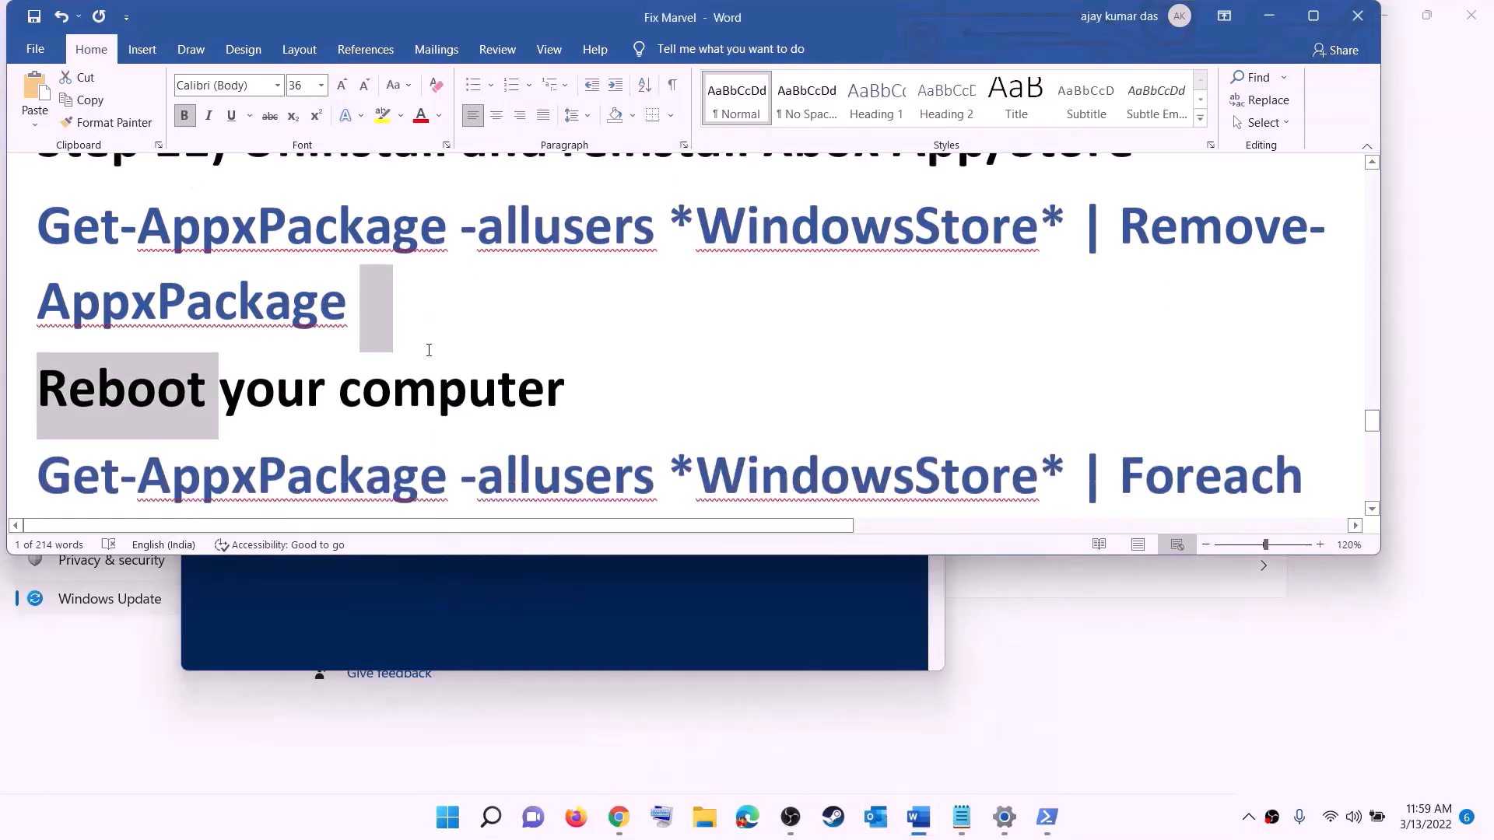
{"action": "triple_click", "coordinate": [1268, 382]}
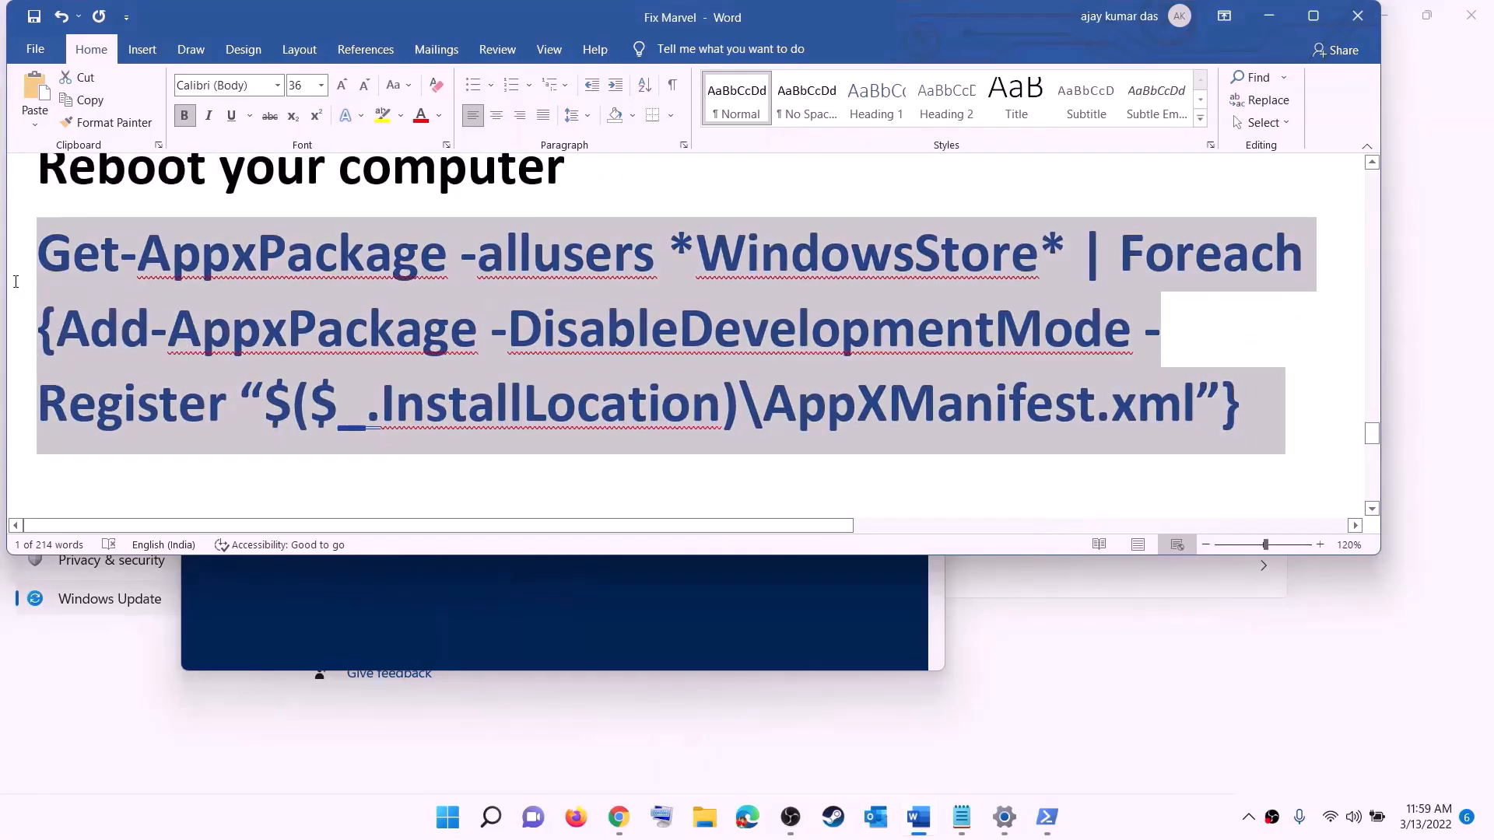
{"action": "right_click", "coordinate": [250, 300]}
{"action": "left_click", "coordinate": [307, 347]}
Run the Store re-registration command in a new administrator PowerShell
{"action": "left_click", "coordinate": [306, 350]}
{"action": "left_click", "coordinate": [449, 827]}
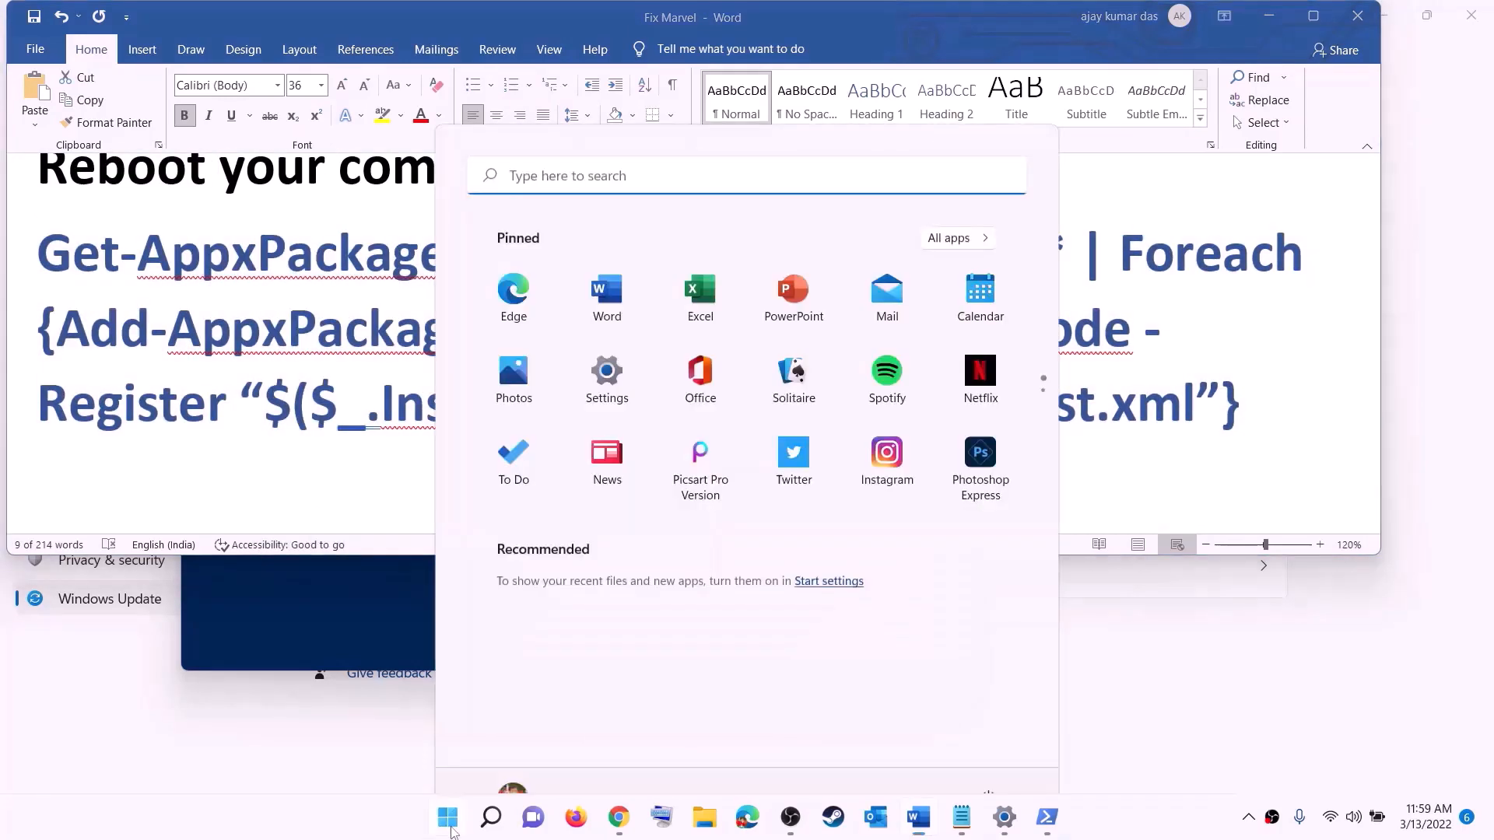
{"action": "type", "text": "powershell"}
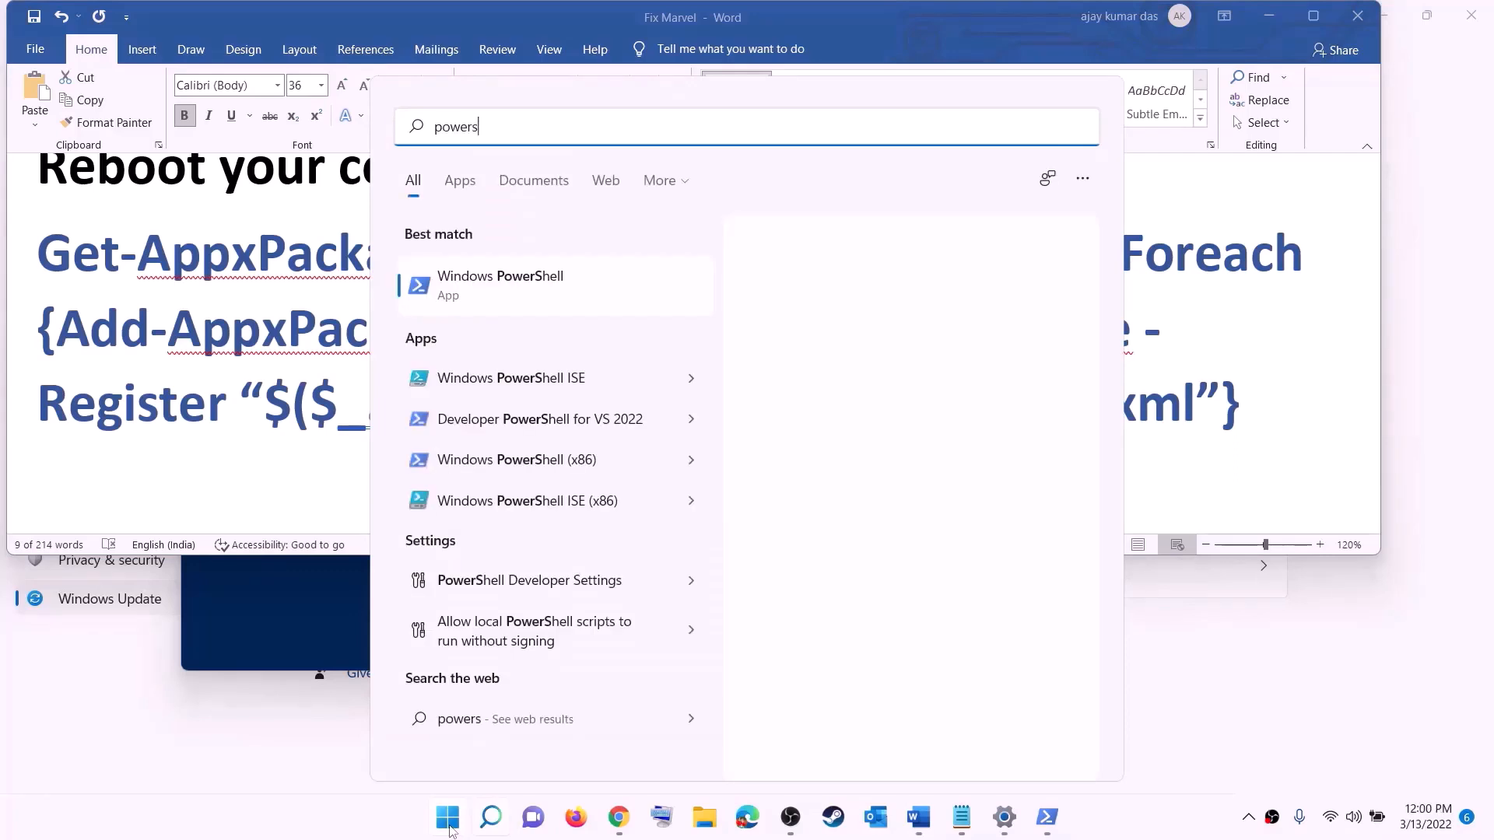
{"action": "right_click", "coordinate": [471, 295]}
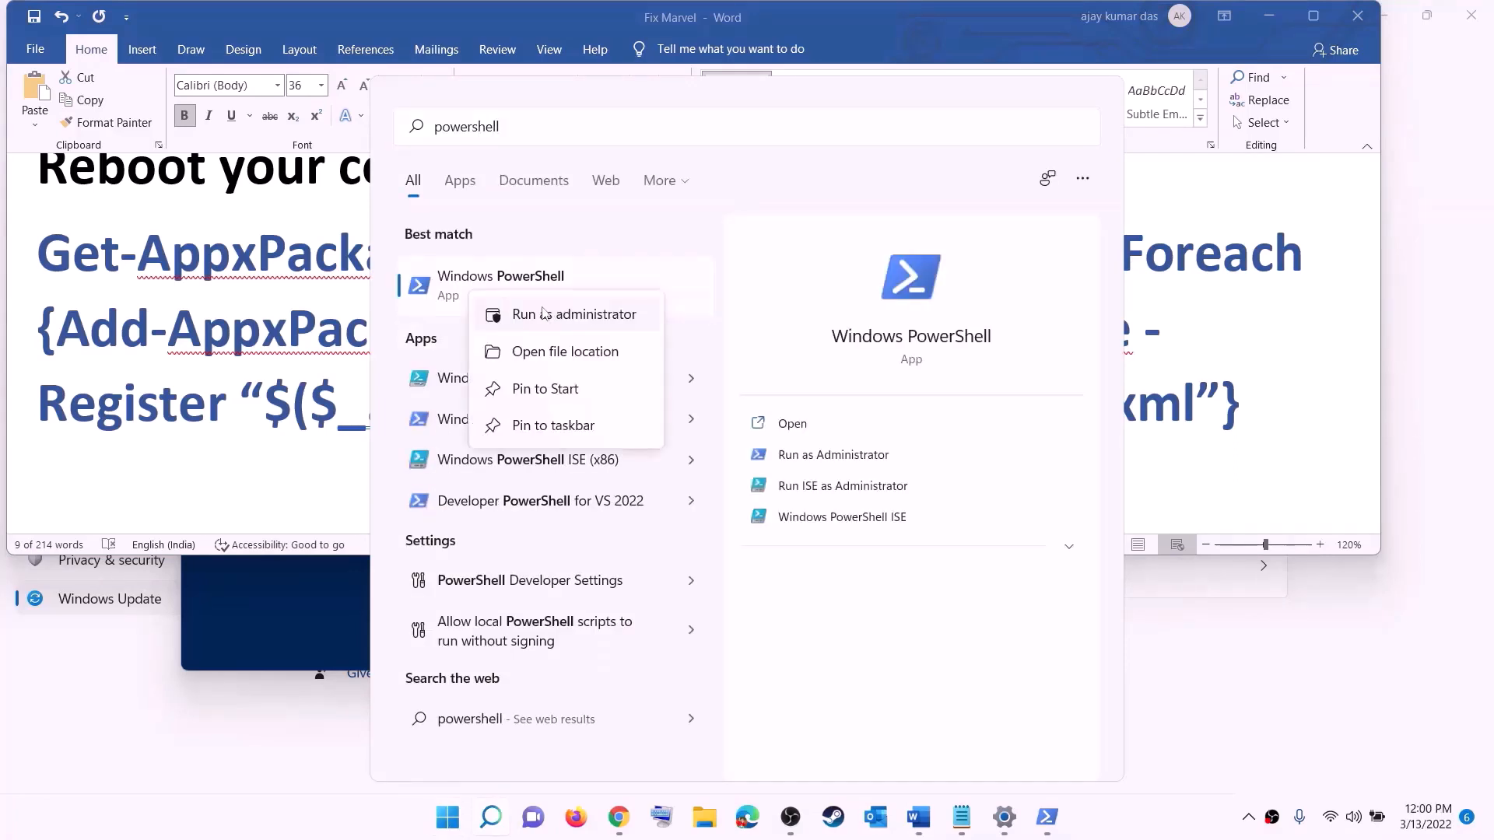
{"action": "left_click", "coordinate": [612, 315]}
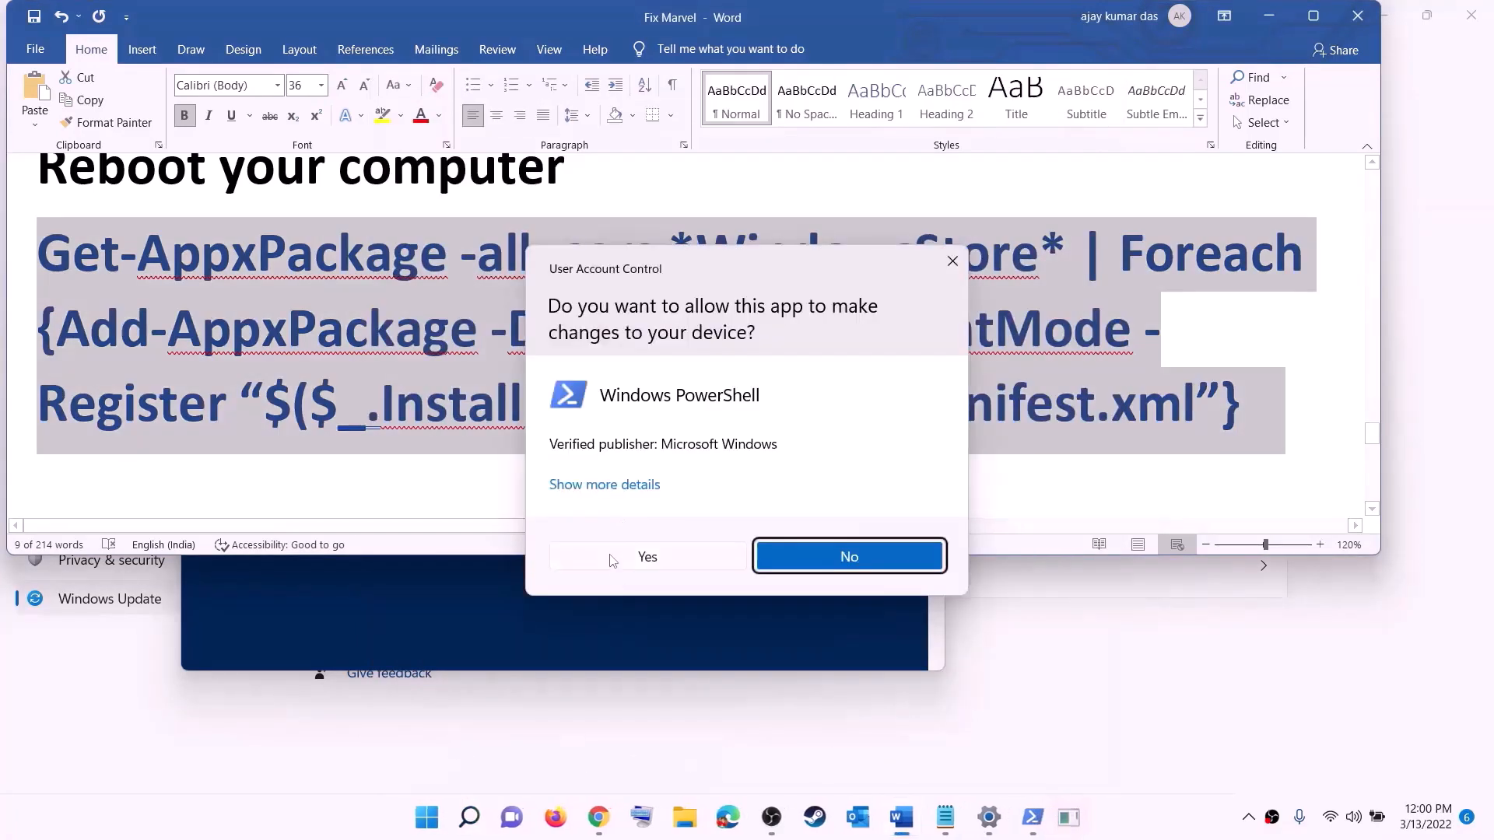
{"action": "left_click", "coordinate": [654, 558]}
{"action": "left_click_drag", "start_coordinate": [540, 71], "coordinate": [710, 166]}
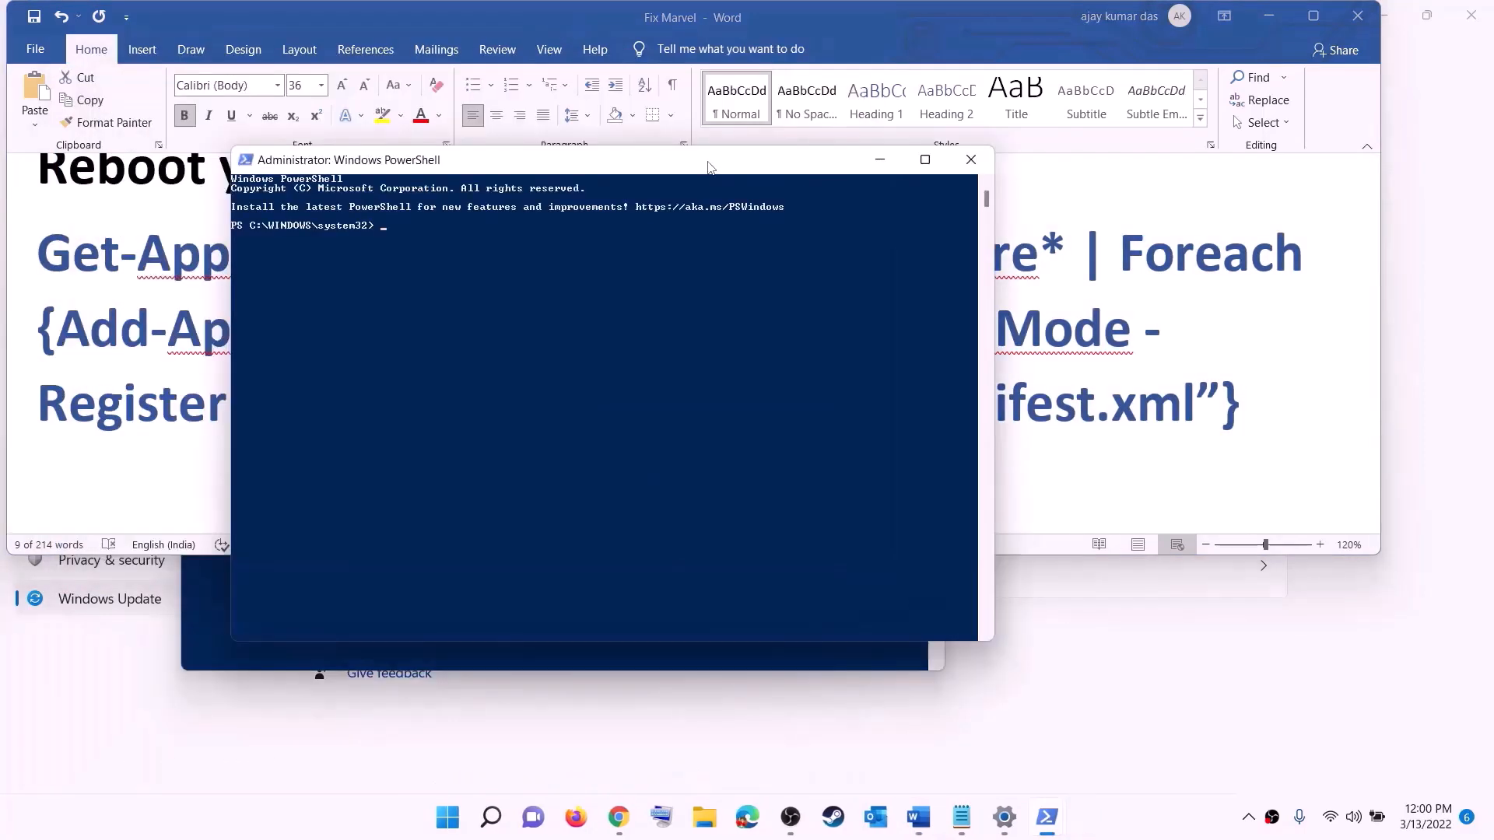
{"action": "key", "text": "ctrl+v"}
{"action": "key", "text": "Return"}
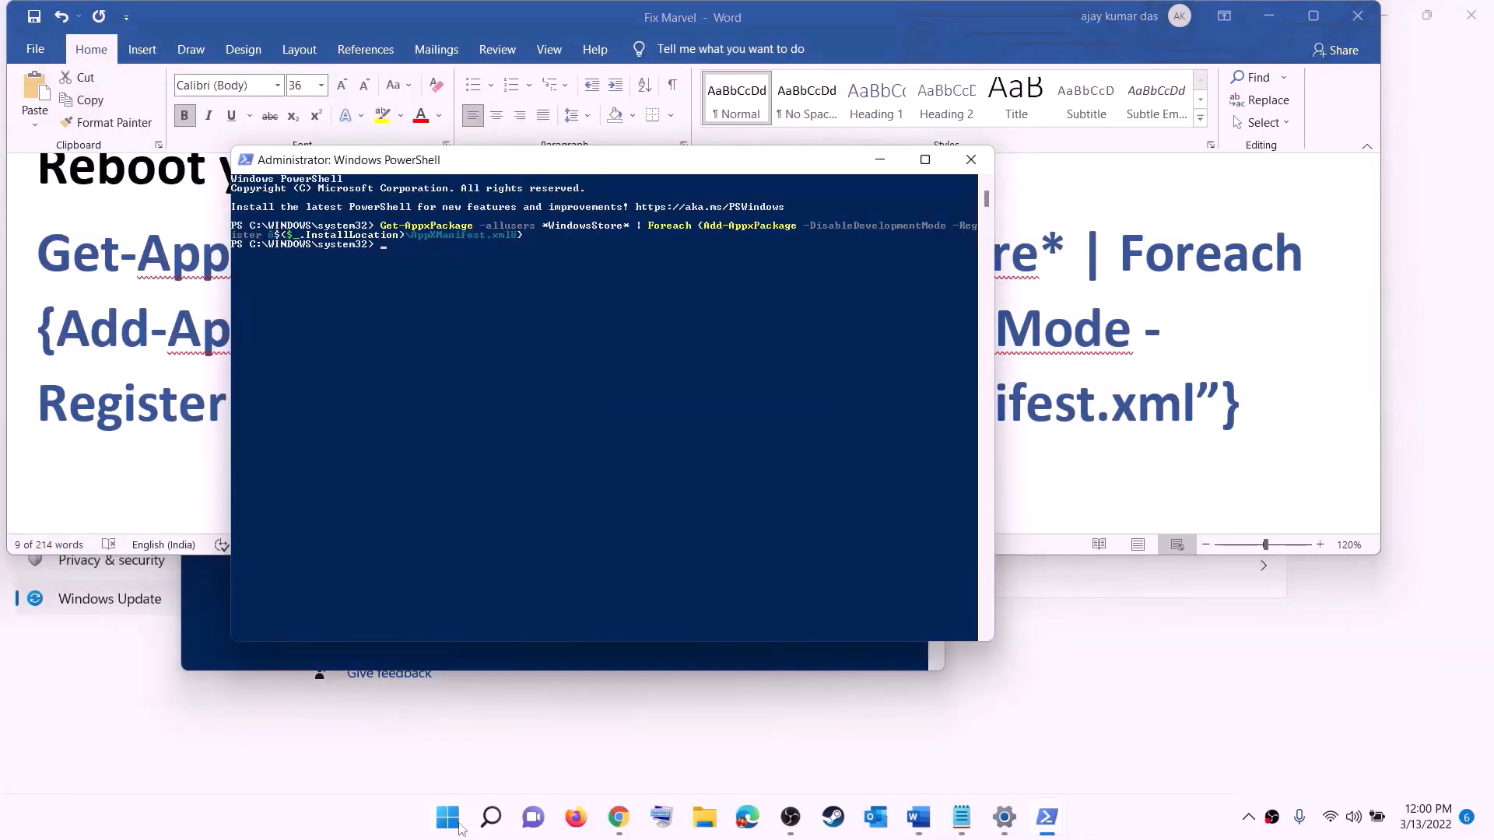
Launch Microsoft Store by searching 'store' in Start
{"action": "left_click", "coordinate": [457, 823]}
{"action": "type", "text": "stor"}
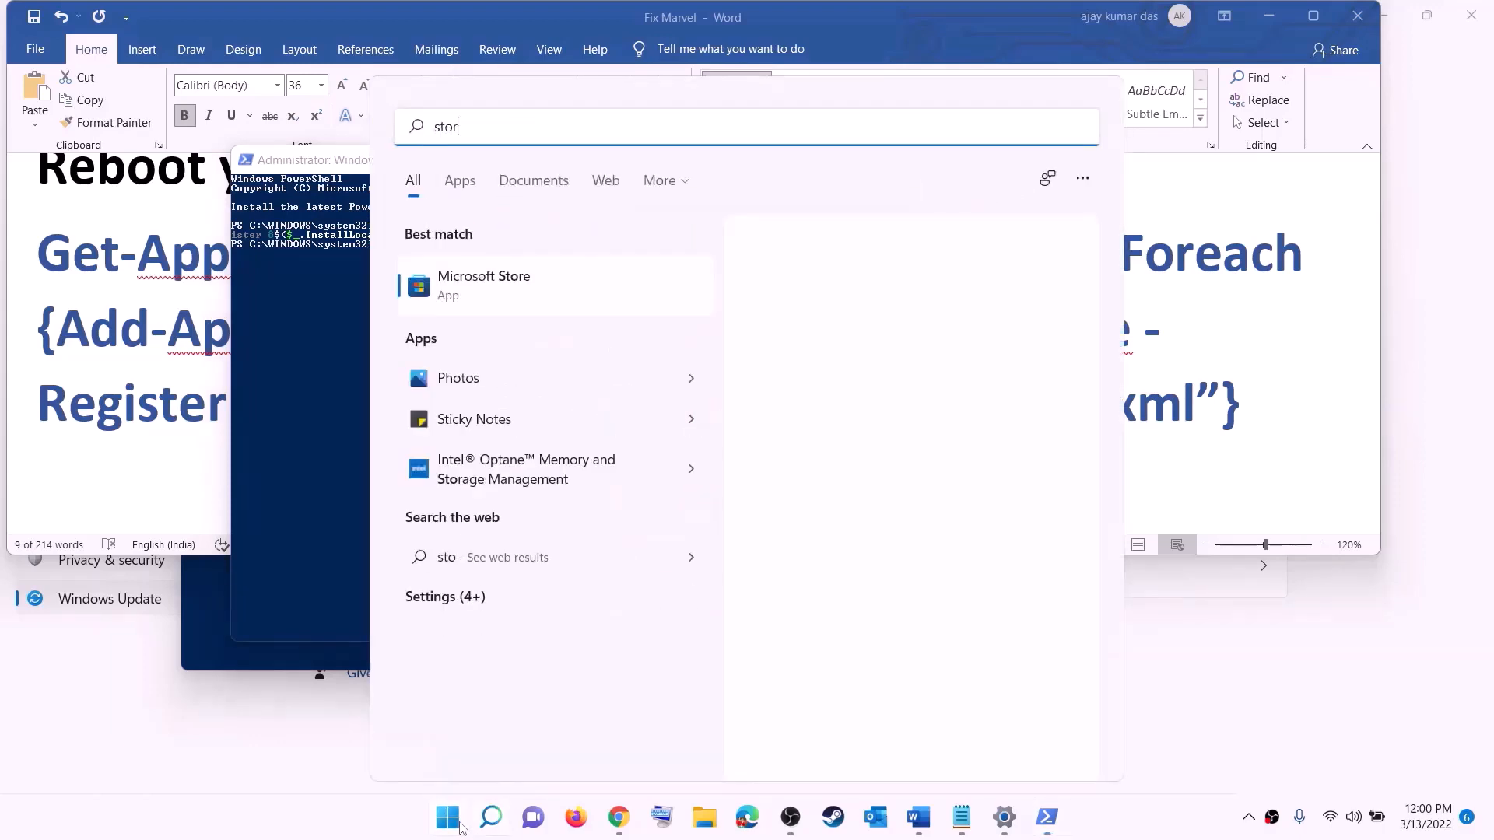
{"action": "type", "text": "e"}
{"action": "key", "text": "Return"}
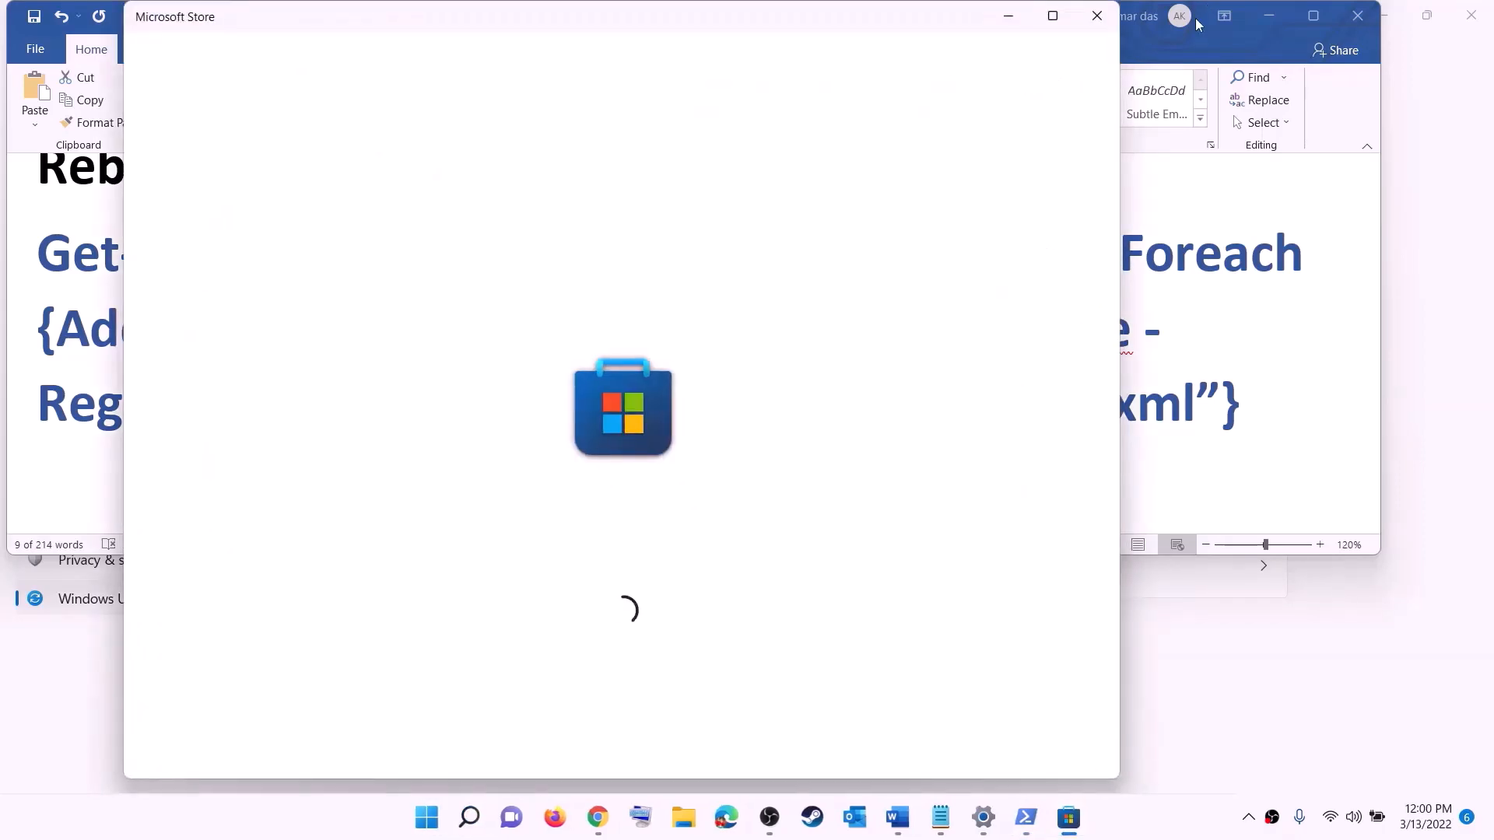
Maximize Microsoft Store, search 'xbox' to open the installed Xbox app page, then return to the notes
{"action": "left_click", "coordinate": [1053, 16]}
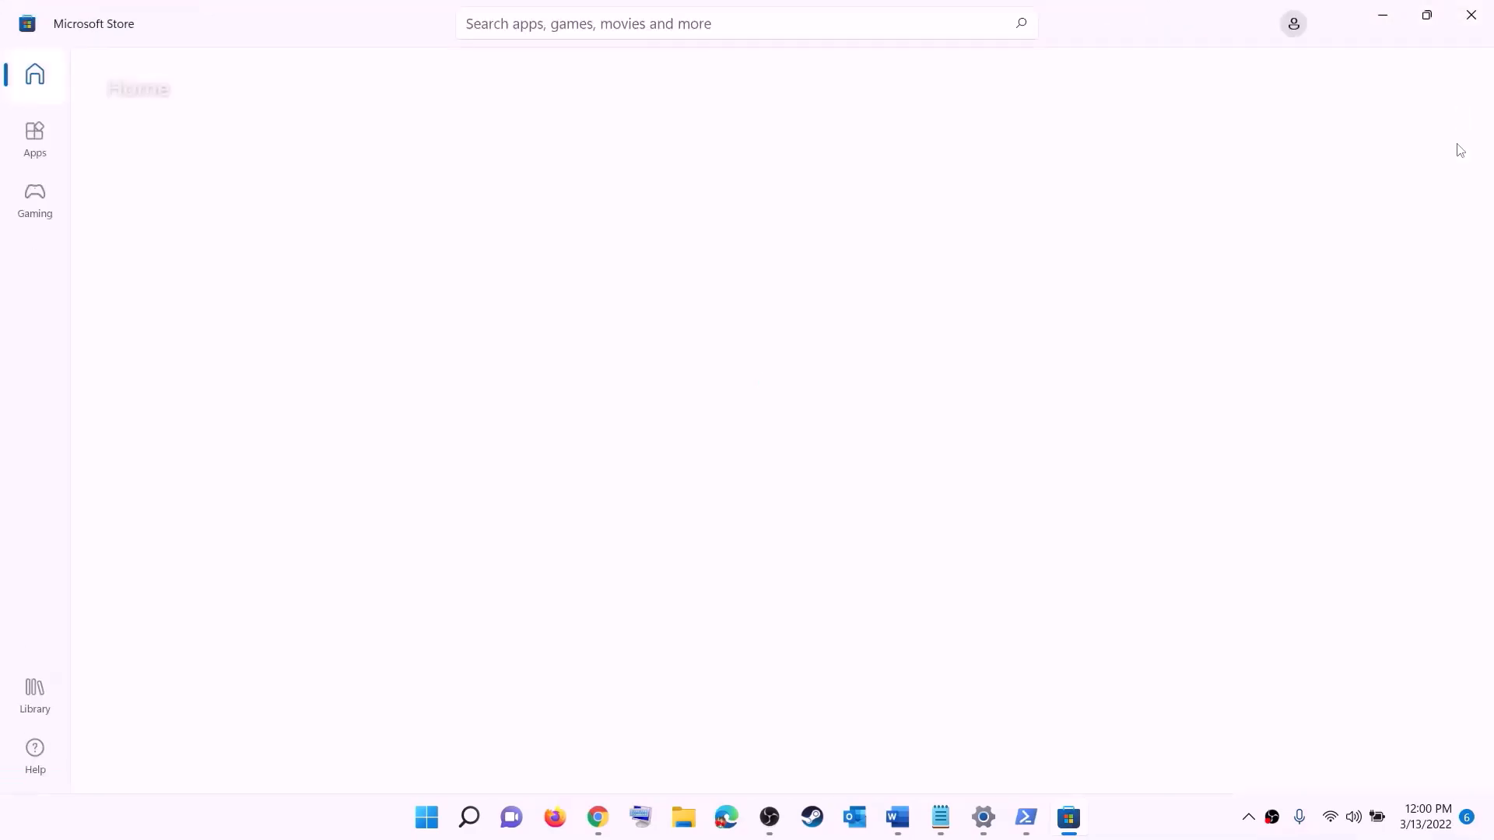
{"action": "left_click", "coordinate": [560, 23]}
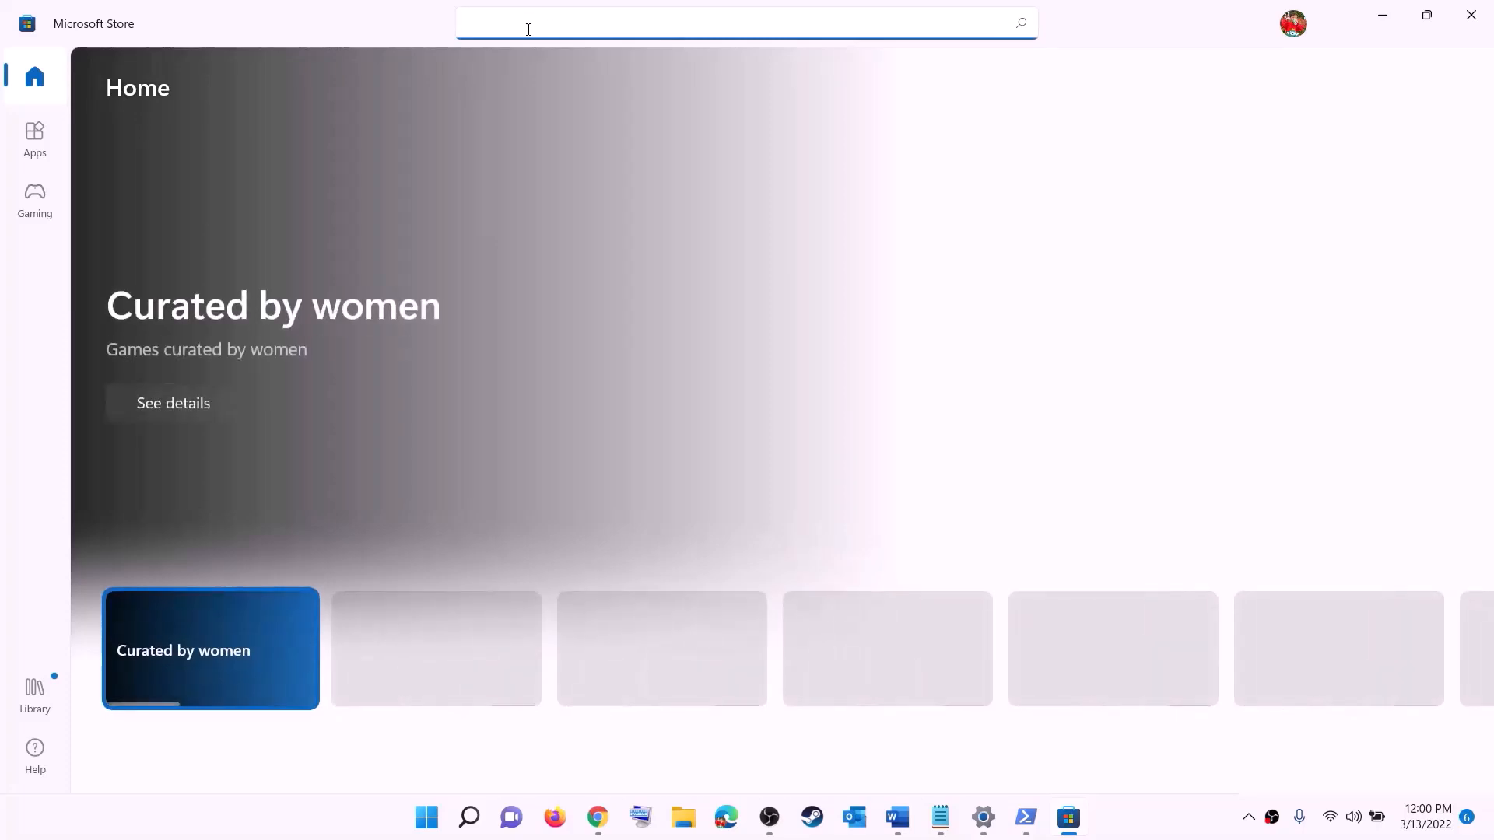
{"action": "type", "text": "xbox"}
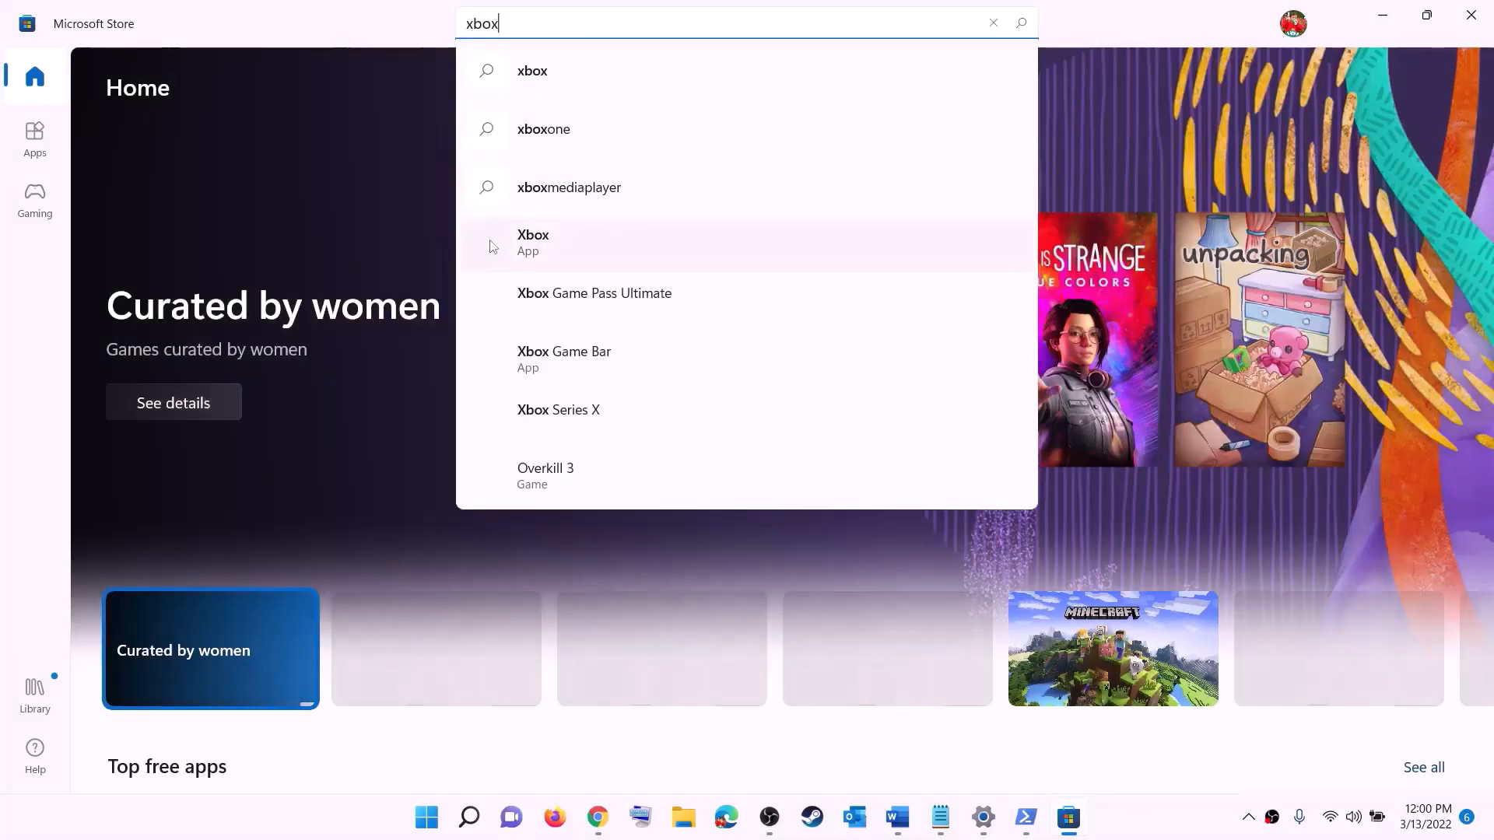
{"action": "left_click", "coordinate": [574, 247]}
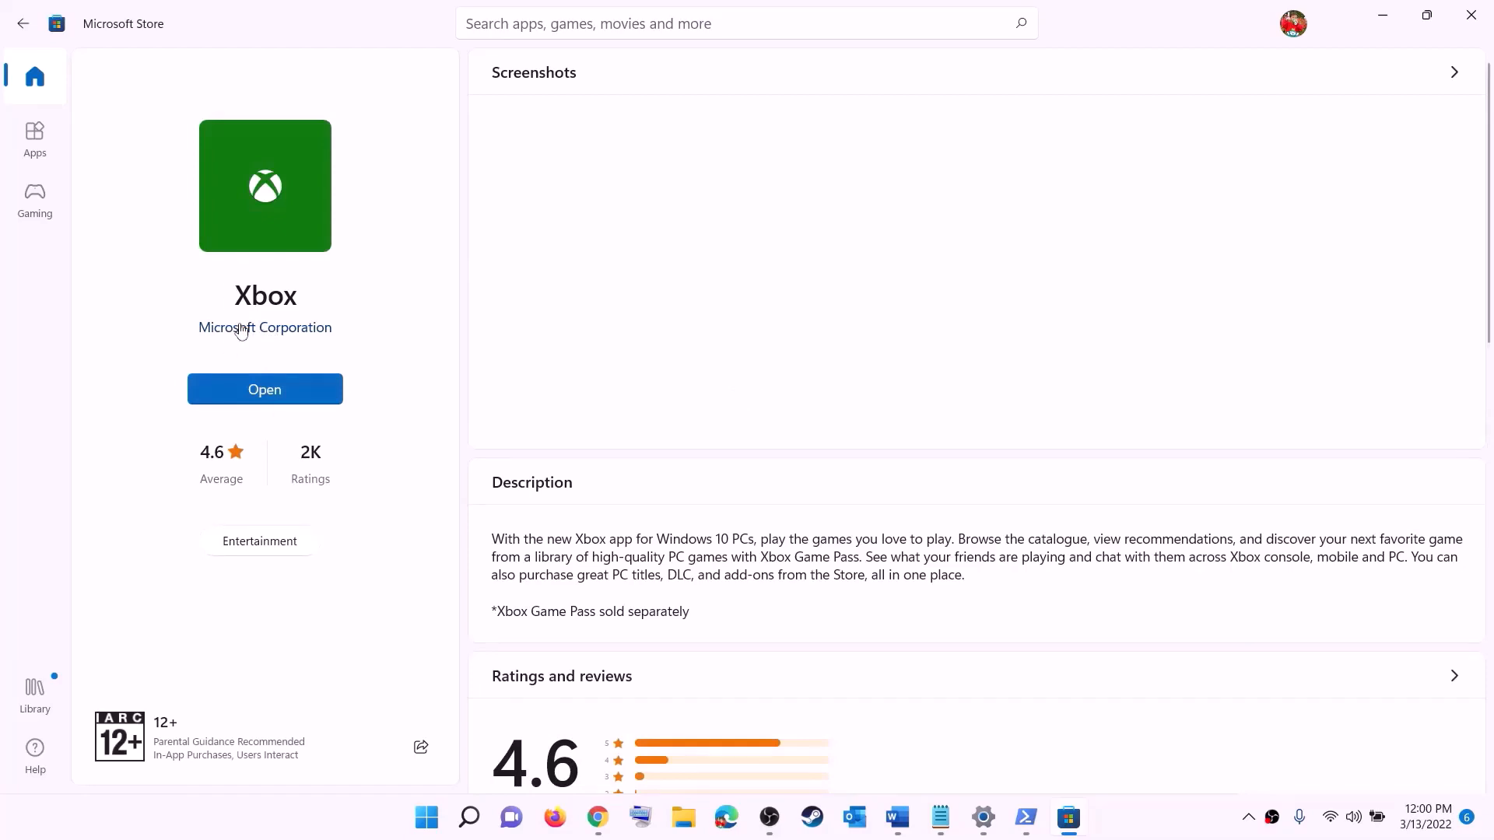
{"action": "left_click", "coordinate": [899, 818]}
{"action": "scroll", "coordinate": [460, 385], "scroll_direction": "down", "scroll_amount": 5}
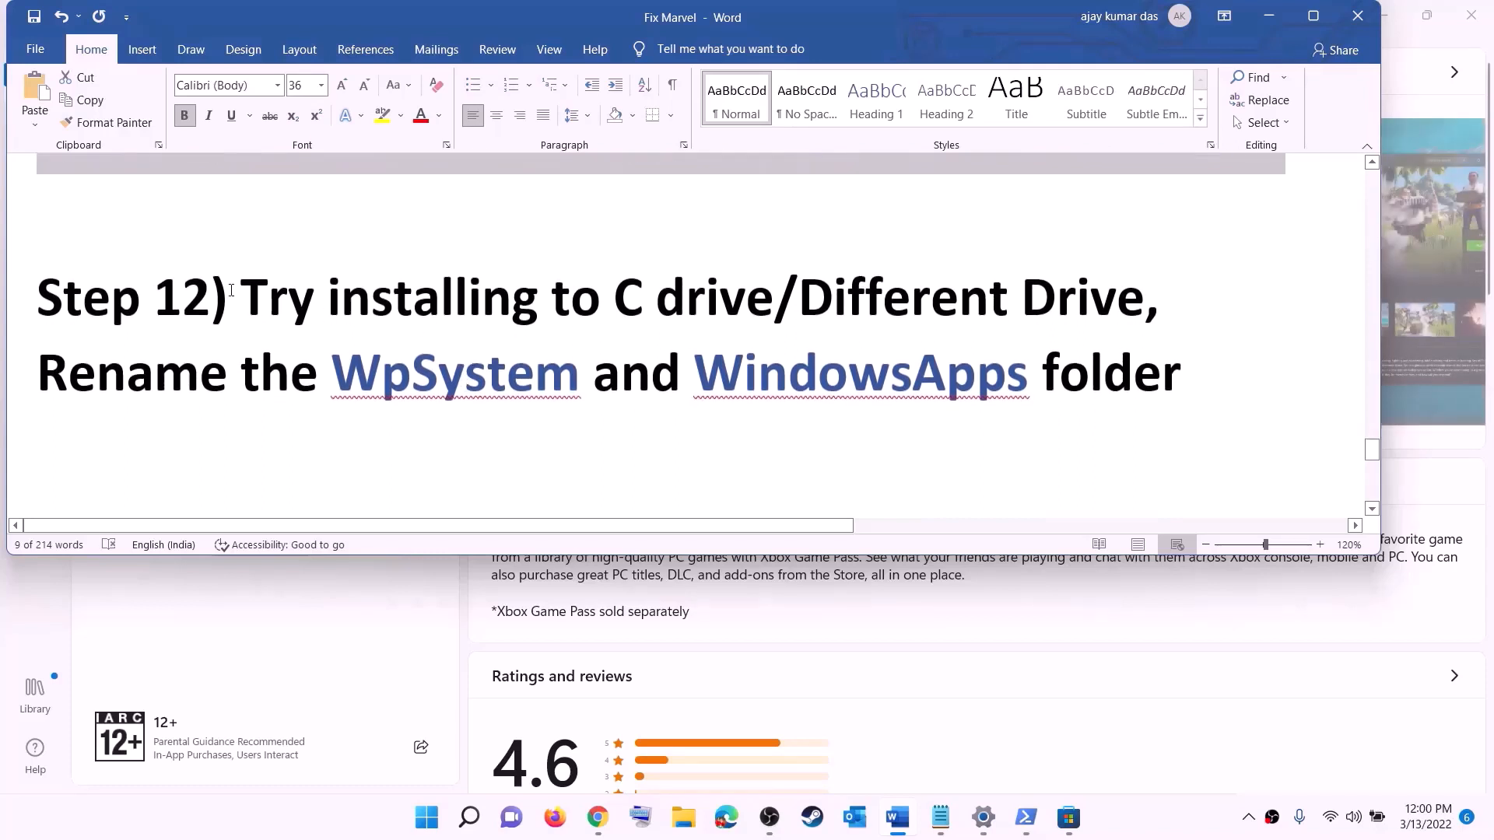
{"action": "left_click_drag", "start_coordinate": [212, 299], "coordinate": [906, 287]}
{"action": "left_click", "coordinate": [649, 310]}
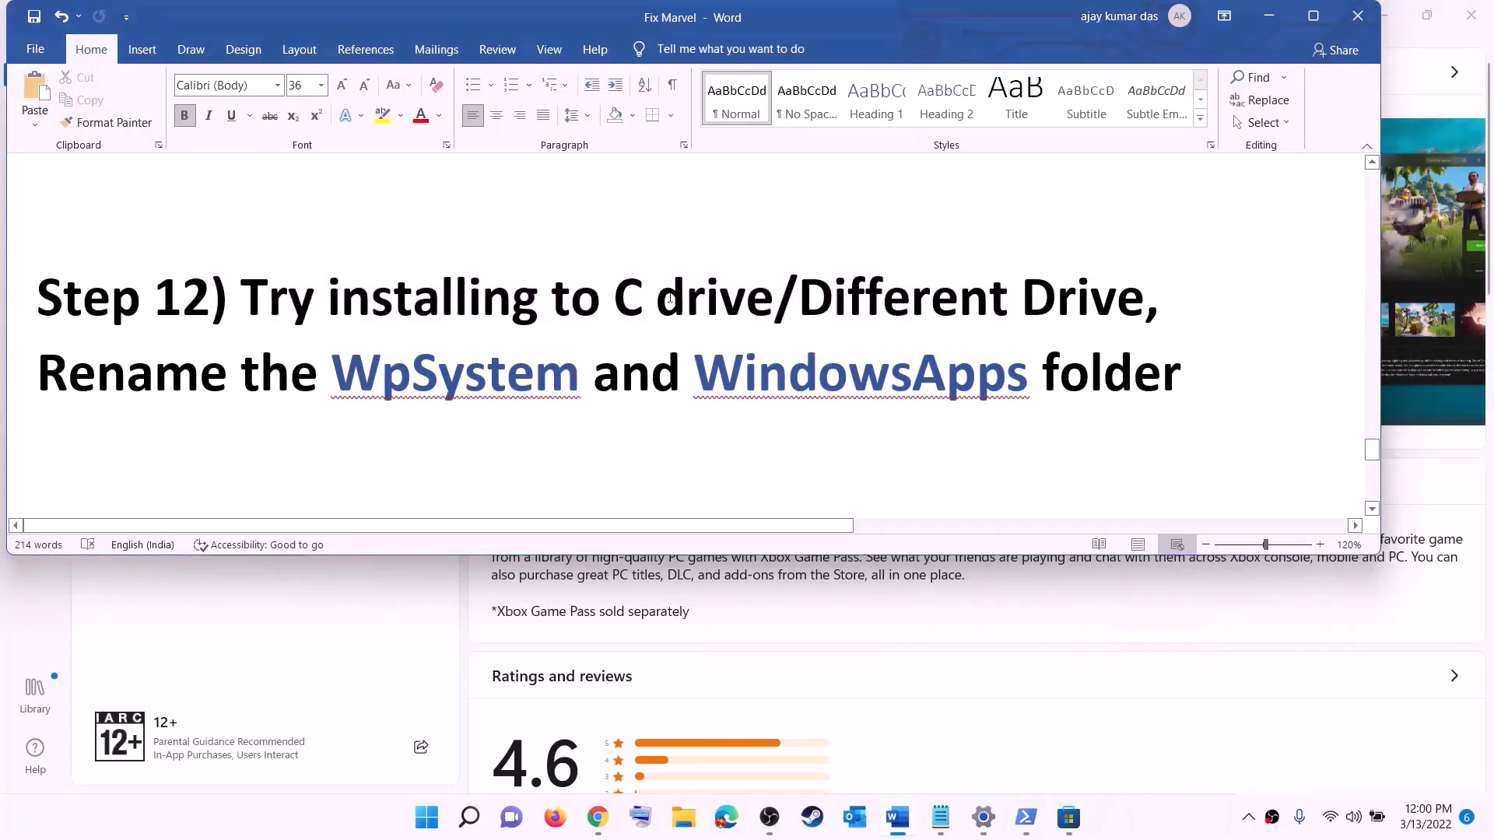
{"action": "left_click_drag", "start_coordinate": [615, 299], "coordinate": [1117, 299]}
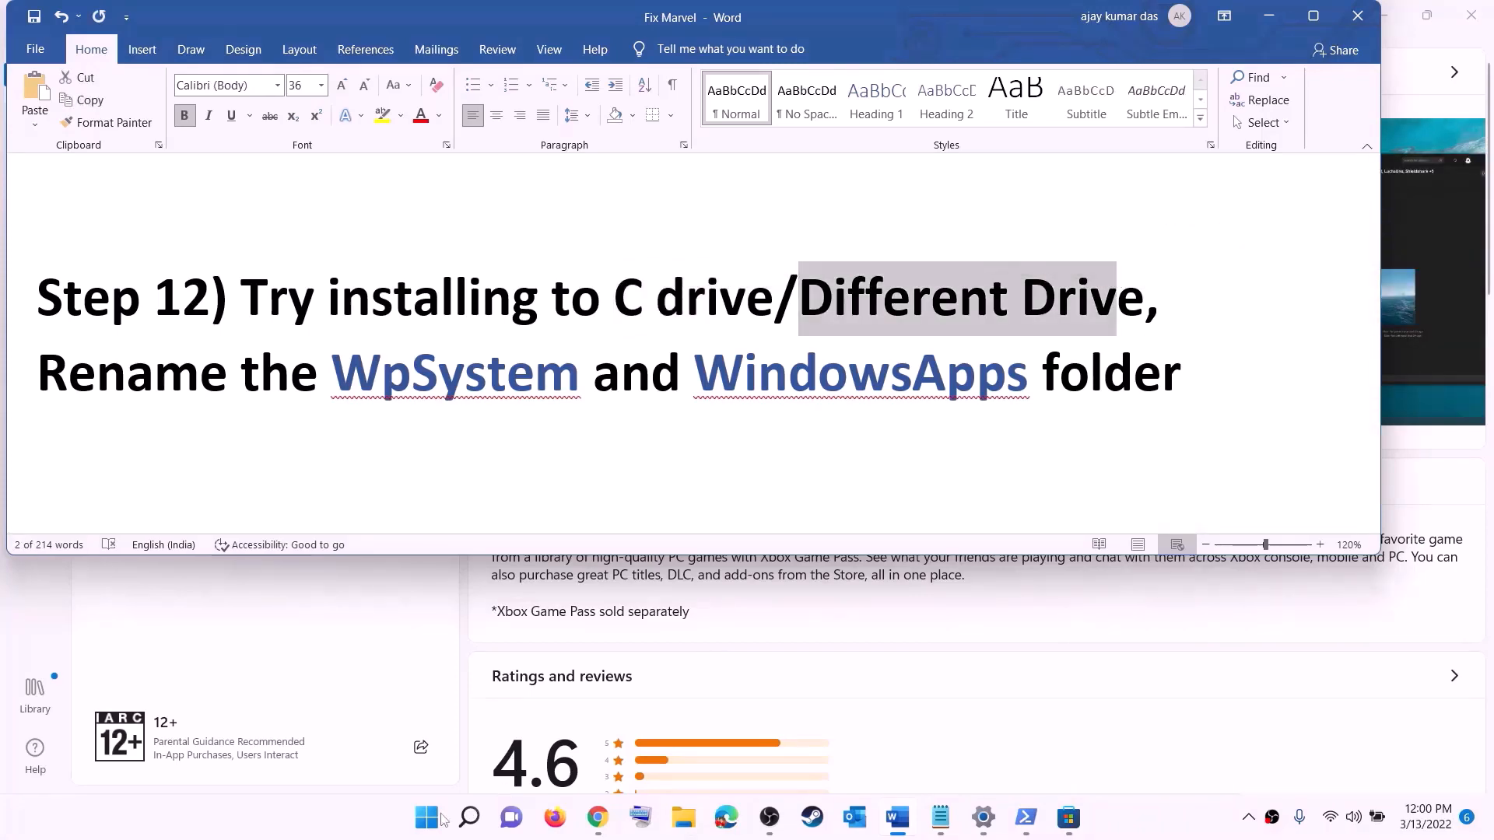
{"action": "left_click", "coordinate": [425, 818]}
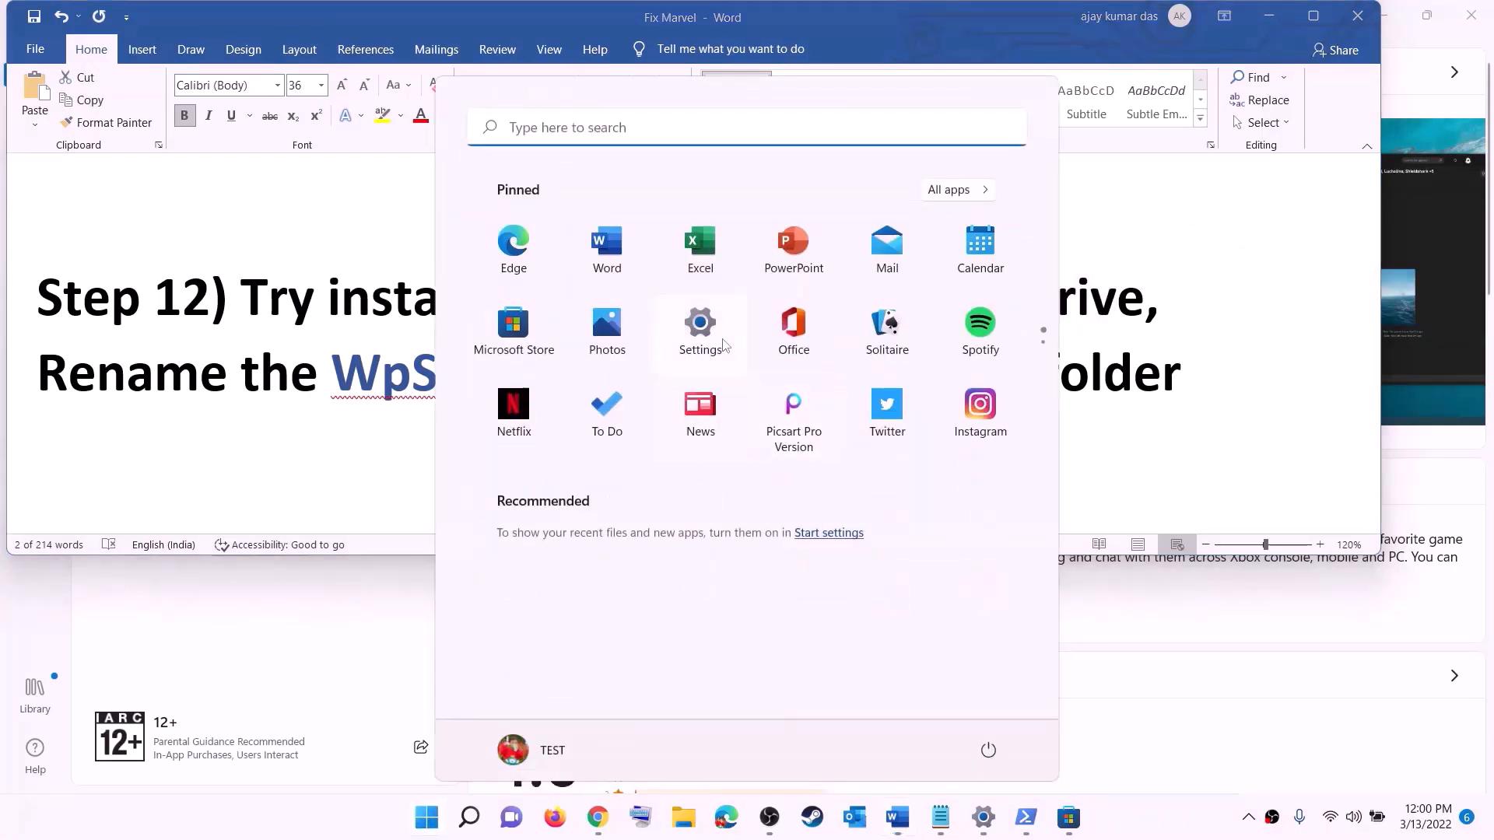
{"action": "left_click", "coordinate": [700, 327]}
{"action": "left_click", "coordinate": [82, 213]}
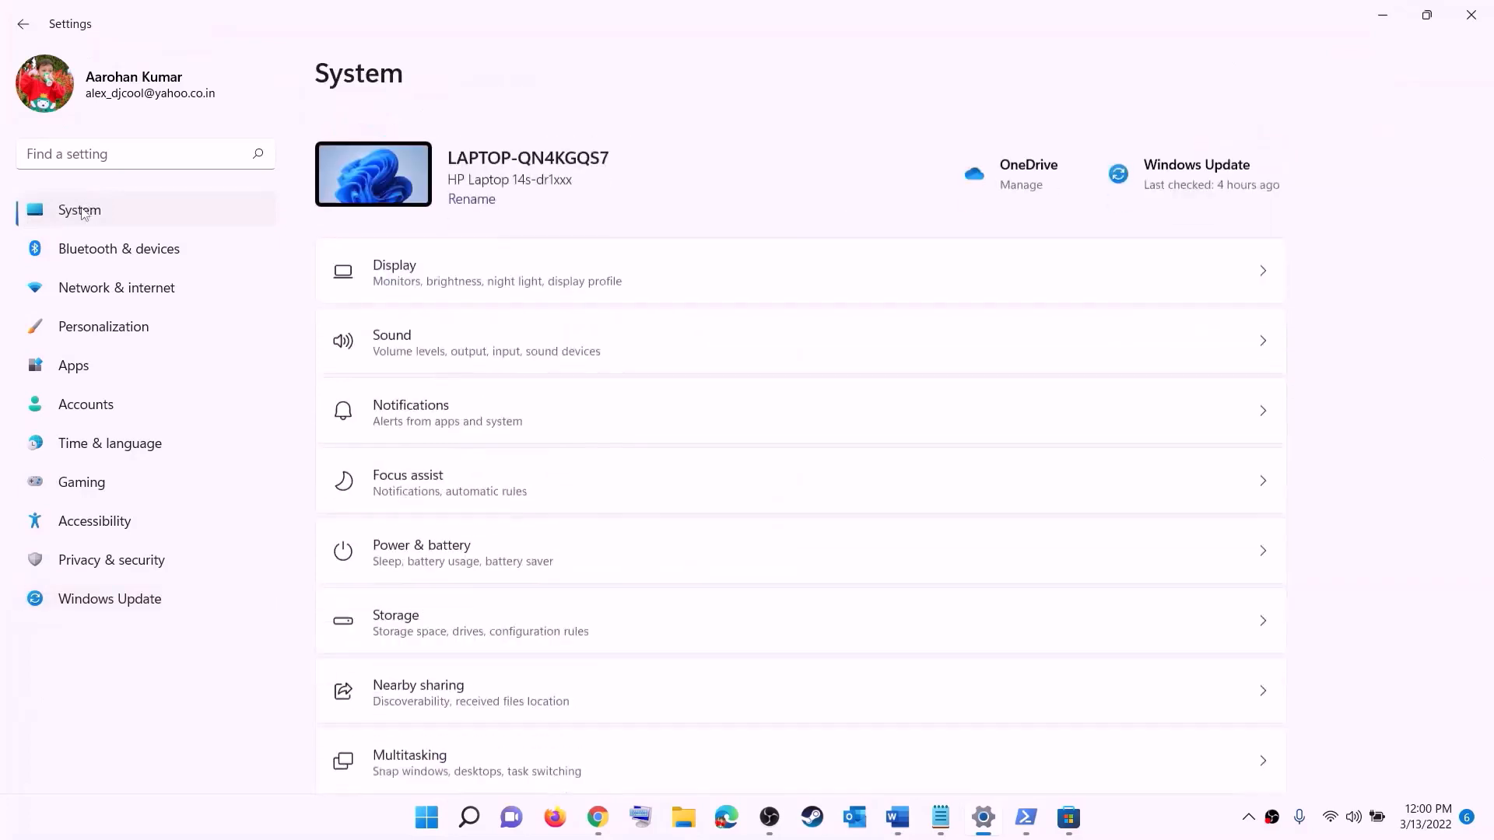
{"action": "scroll", "coordinate": [493, 427], "scroll_direction": "down", "scroll_amount": 3}
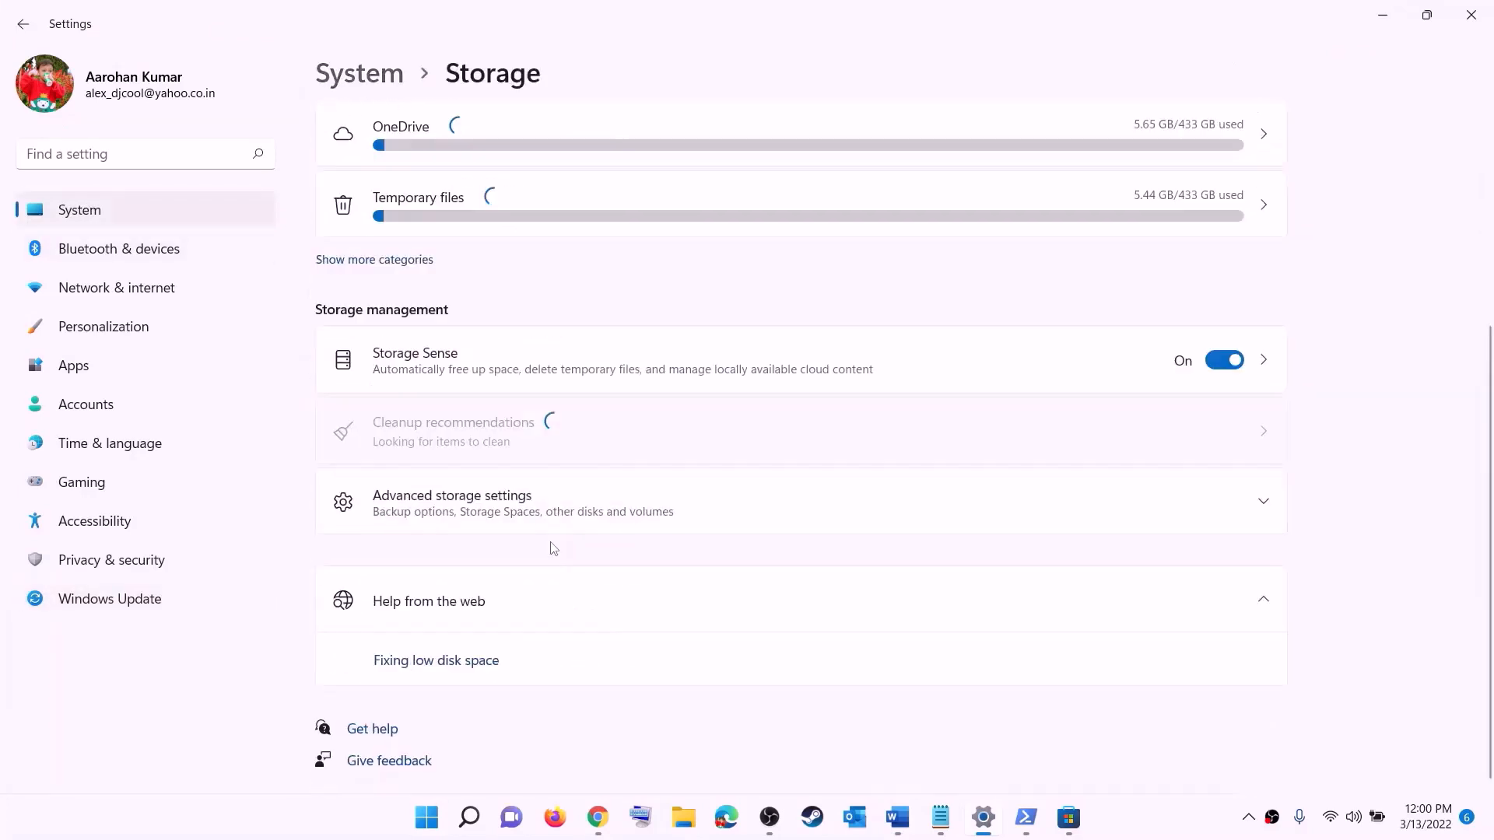
{"action": "left_click", "coordinate": [474, 513]}
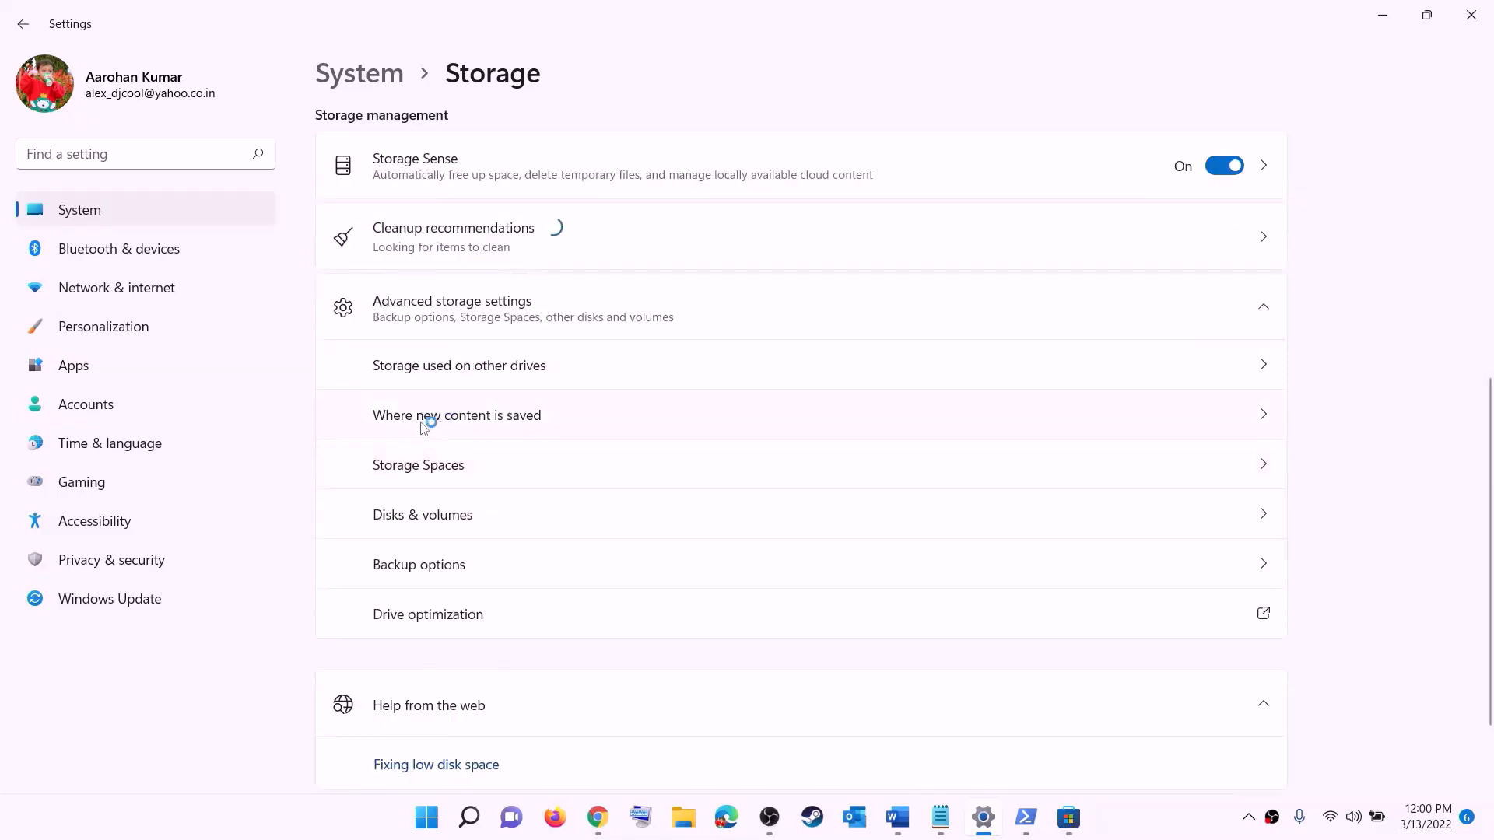
{"action": "left_click", "coordinate": [483, 417]}
{"action": "left_click", "coordinate": [464, 224]}
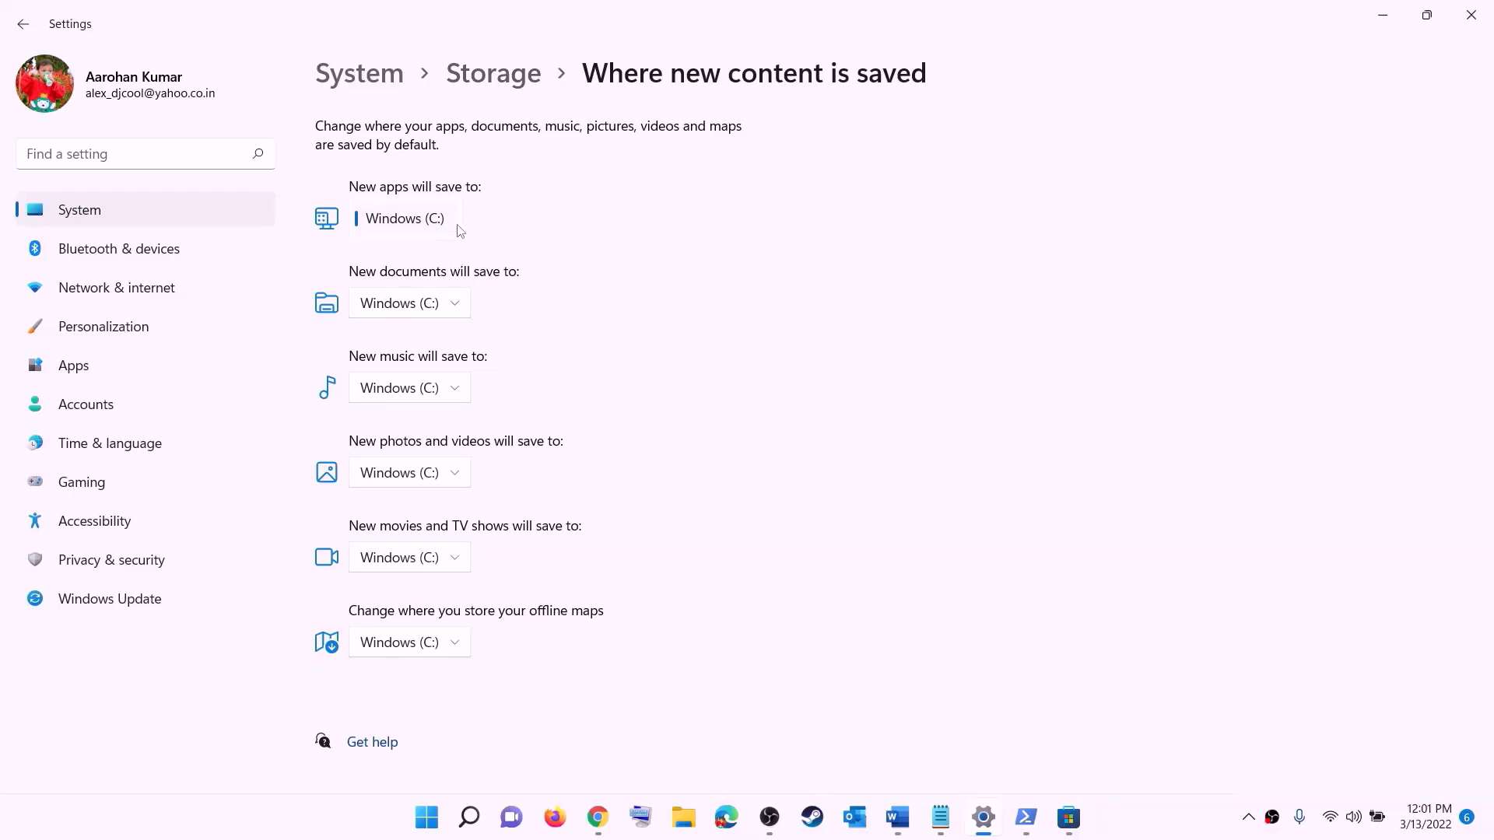
{"action": "left_click", "coordinate": [460, 229]}
{"action": "left_click", "coordinate": [459, 224]}
{"action": "left_click", "coordinate": [493, 236]}
{"action": "left_click", "coordinate": [458, 225]}
{"action": "left_click", "coordinate": [482, 220]}
{"action": "left_click", "coordinate": [447, 224]}
{"action": "left_click", "coordinate": [515, 228]}
{"action": "left_click", "coordinate": [1470, 14]}
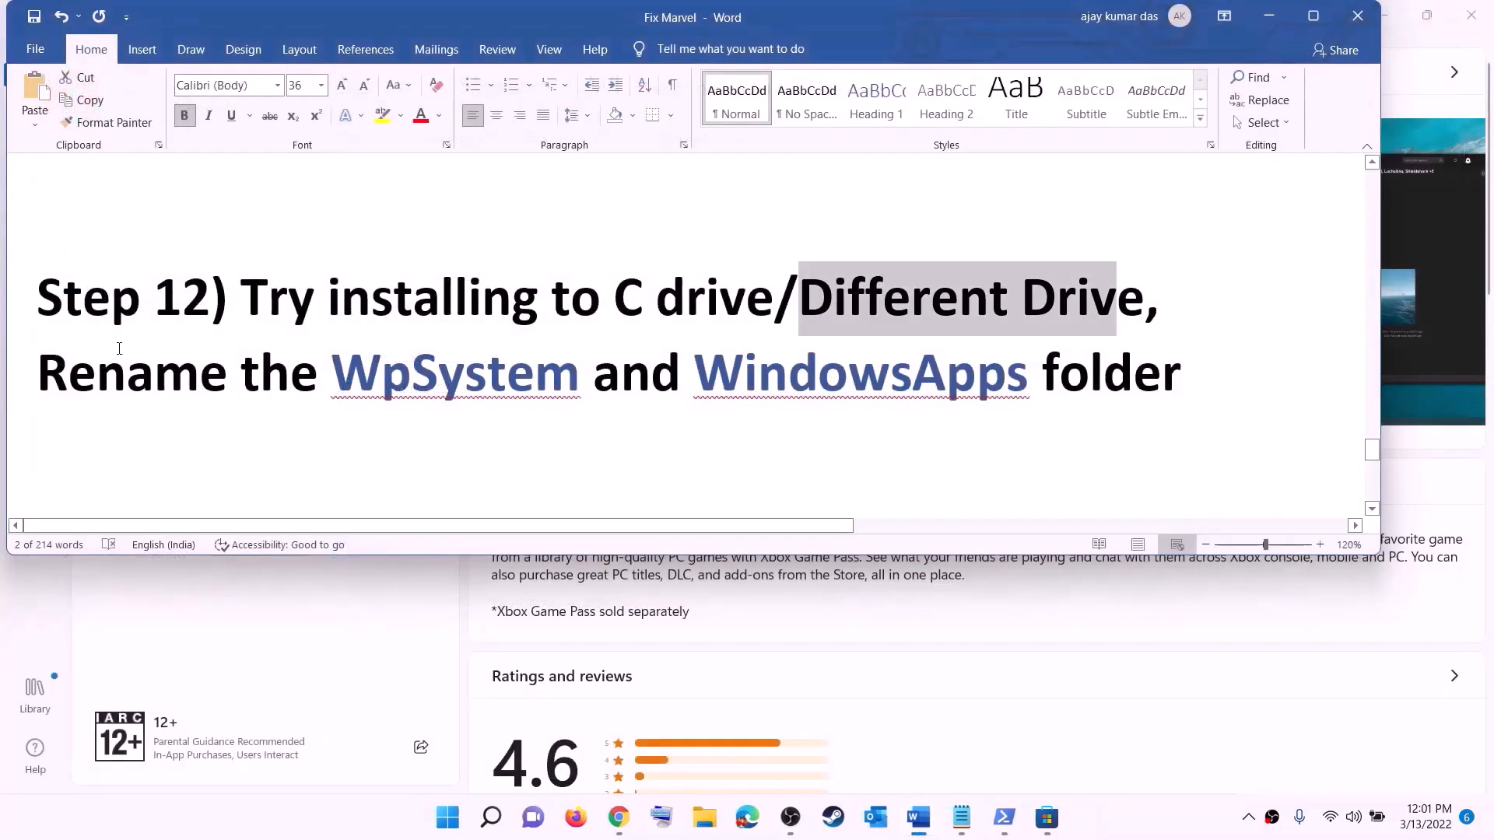
Open New Volume (D:) in File Explorer and locate the WpSystem folder
{"action": "left_click_drag", "start_coordinate": [53, 364], "coordinate": [1182, 377]}
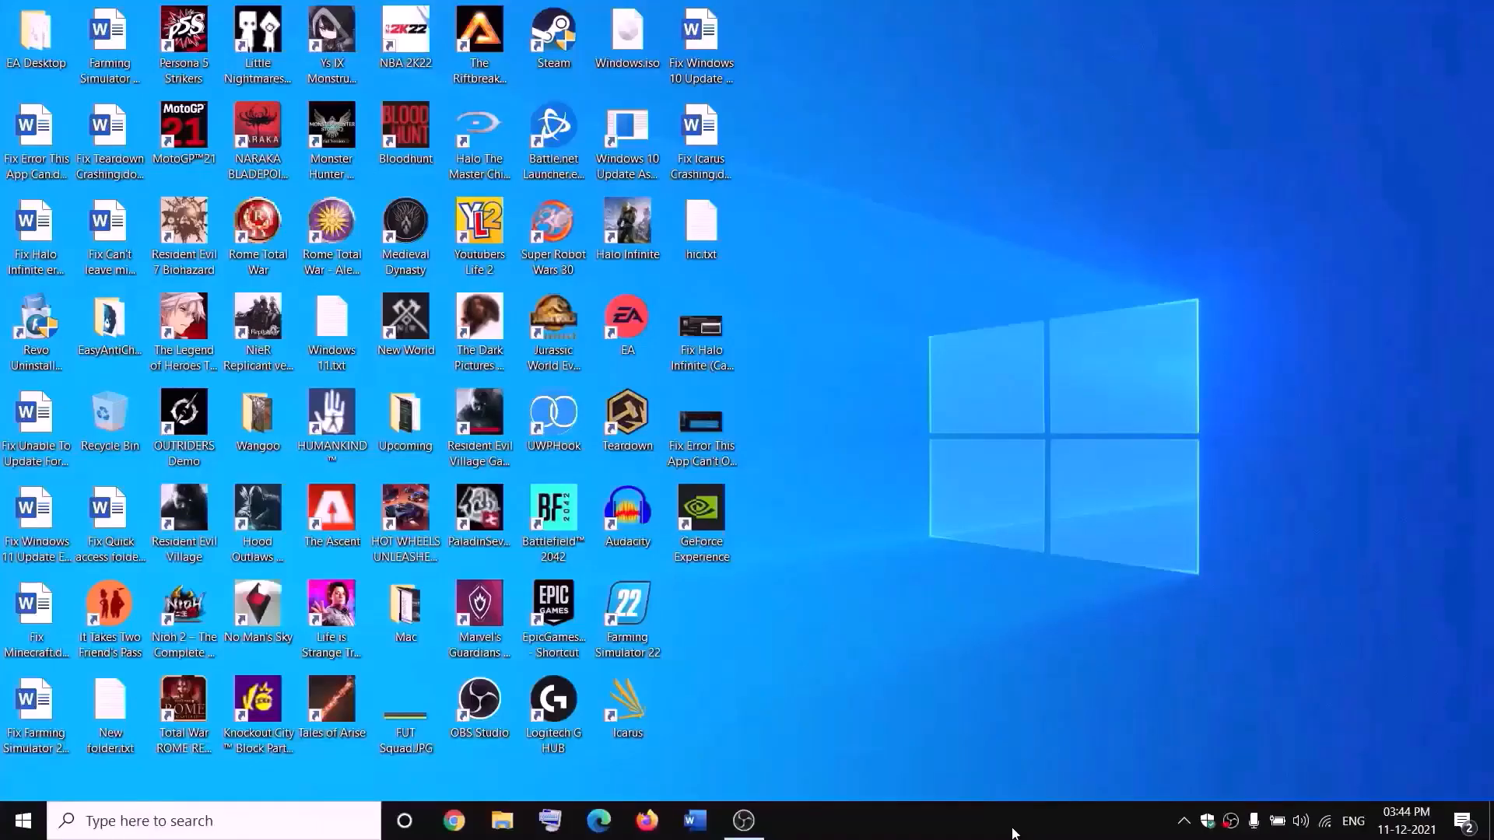
{"action": "left_click", "coordinate": [503, 821]}
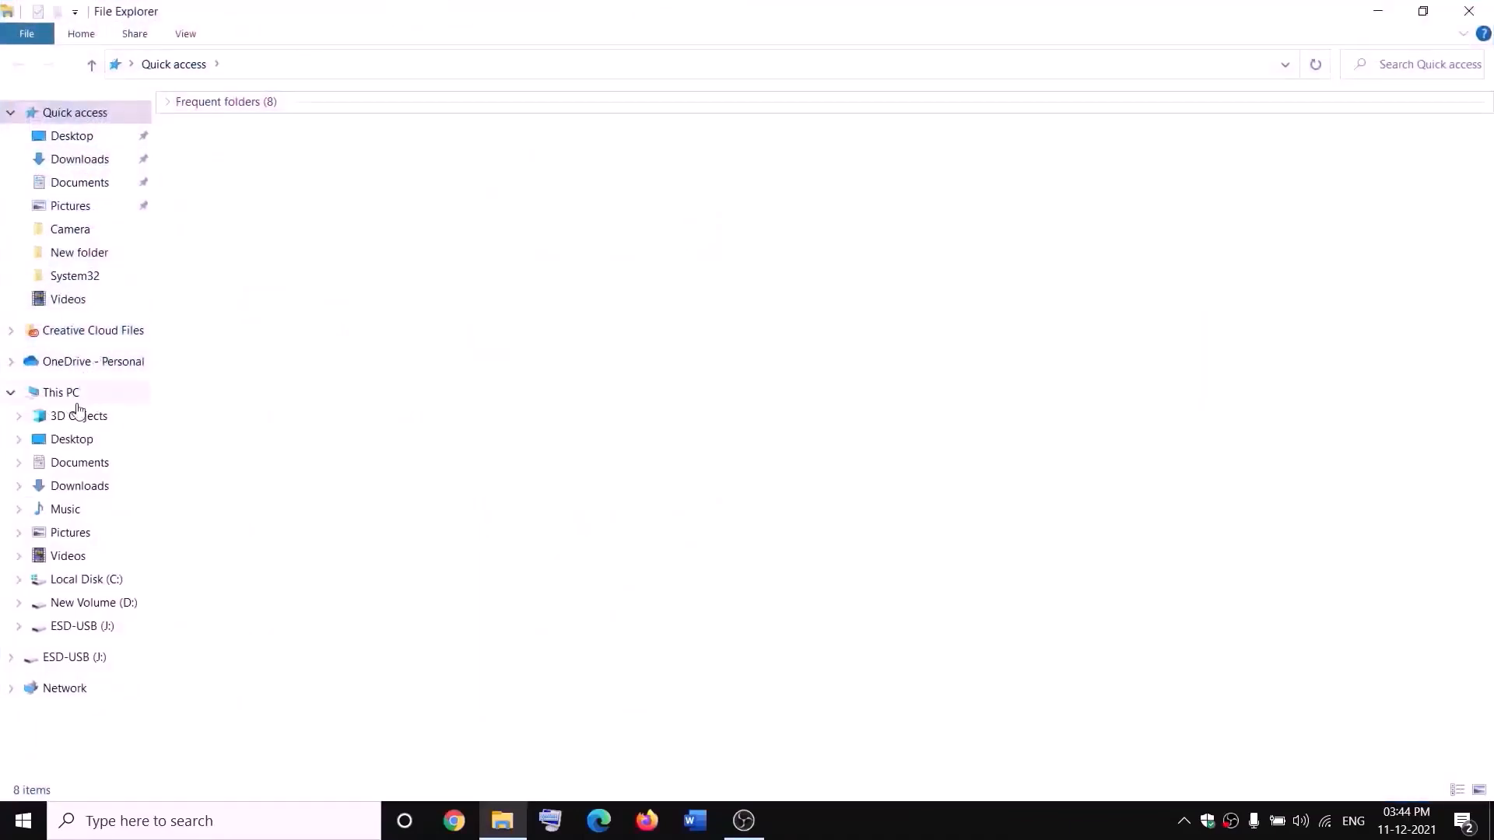
{"action": "left_click", "coordinate": [78, 401]}
{"action": "double_click", "coordinate": [554, 288]}
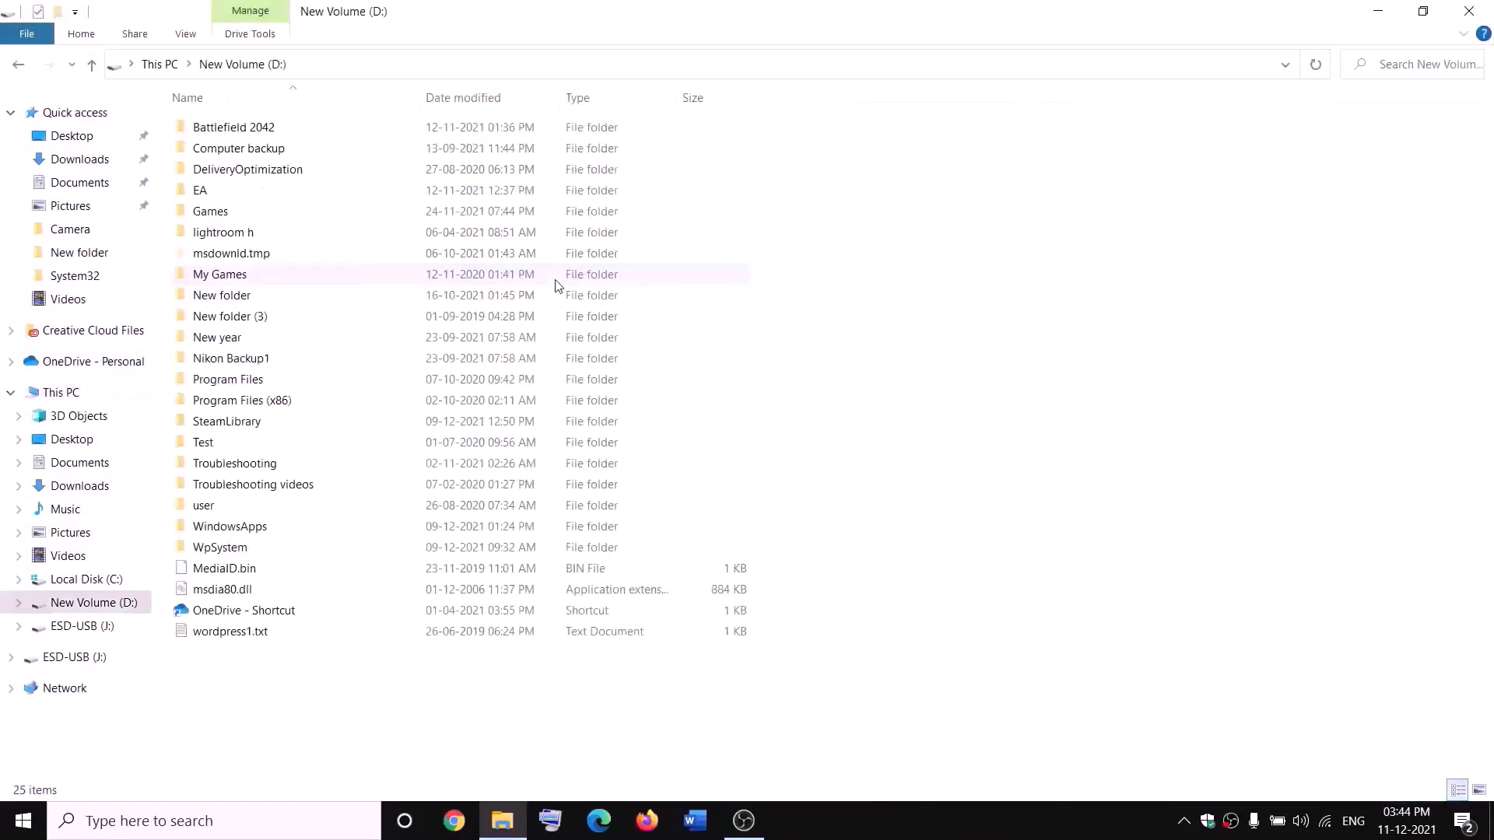
{"action": "left_click", "coordinate": [272, 550]}
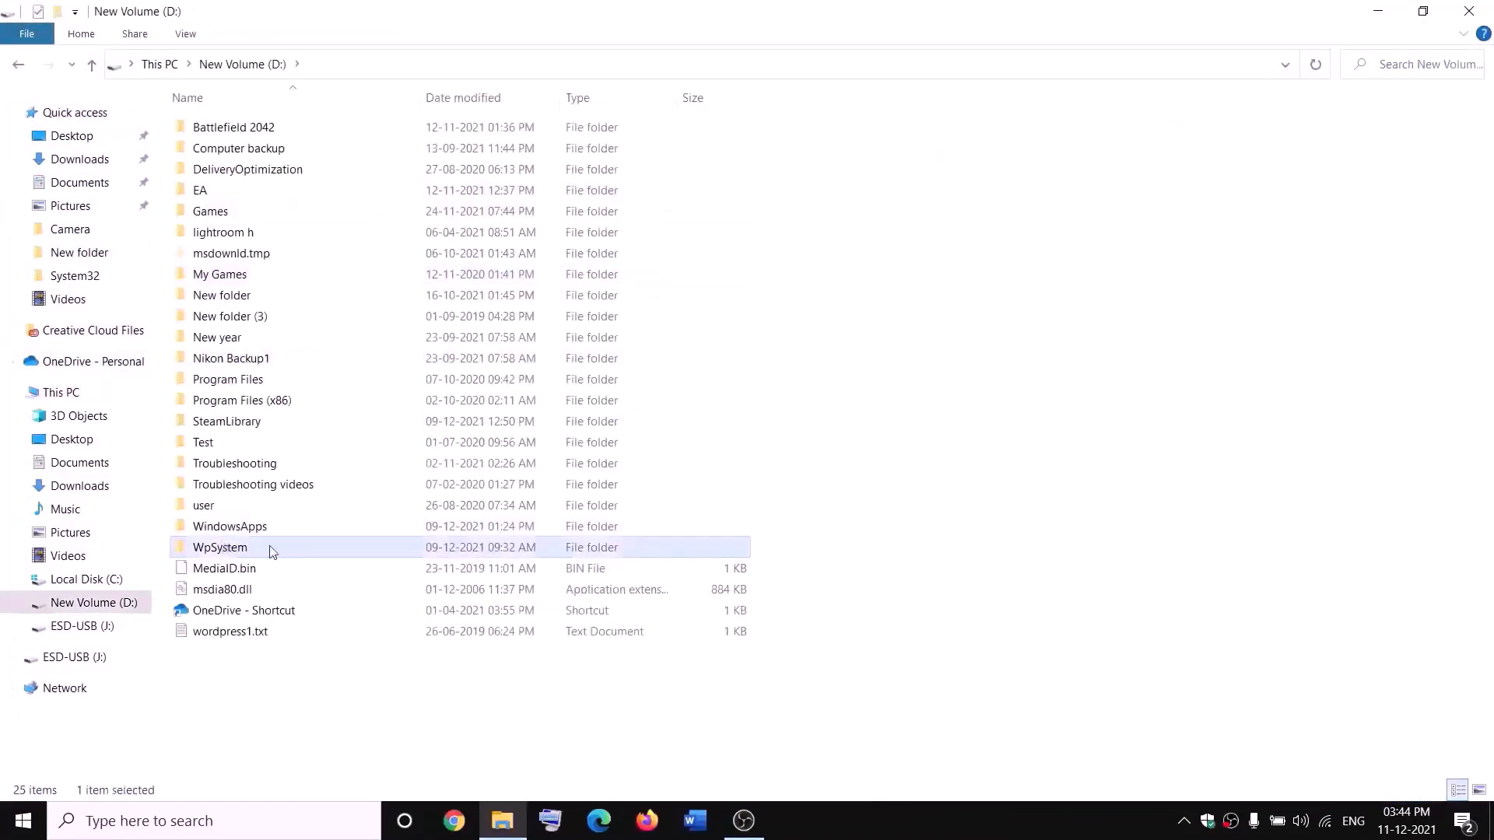
{"action": "right_click", "coordinate": [242, 552]}
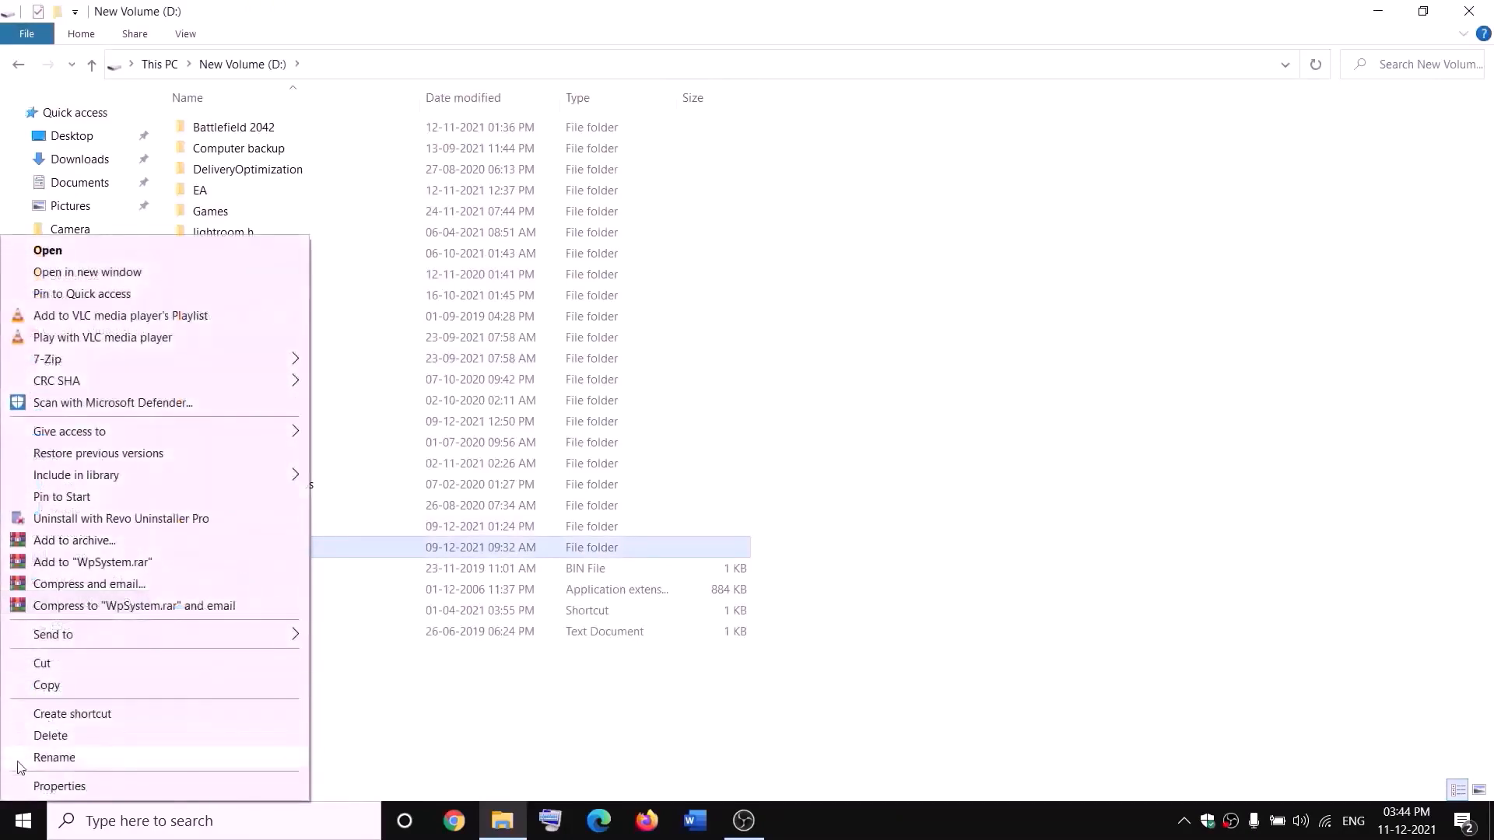
{"action": "left_click", "coordinate": [470, 710]}
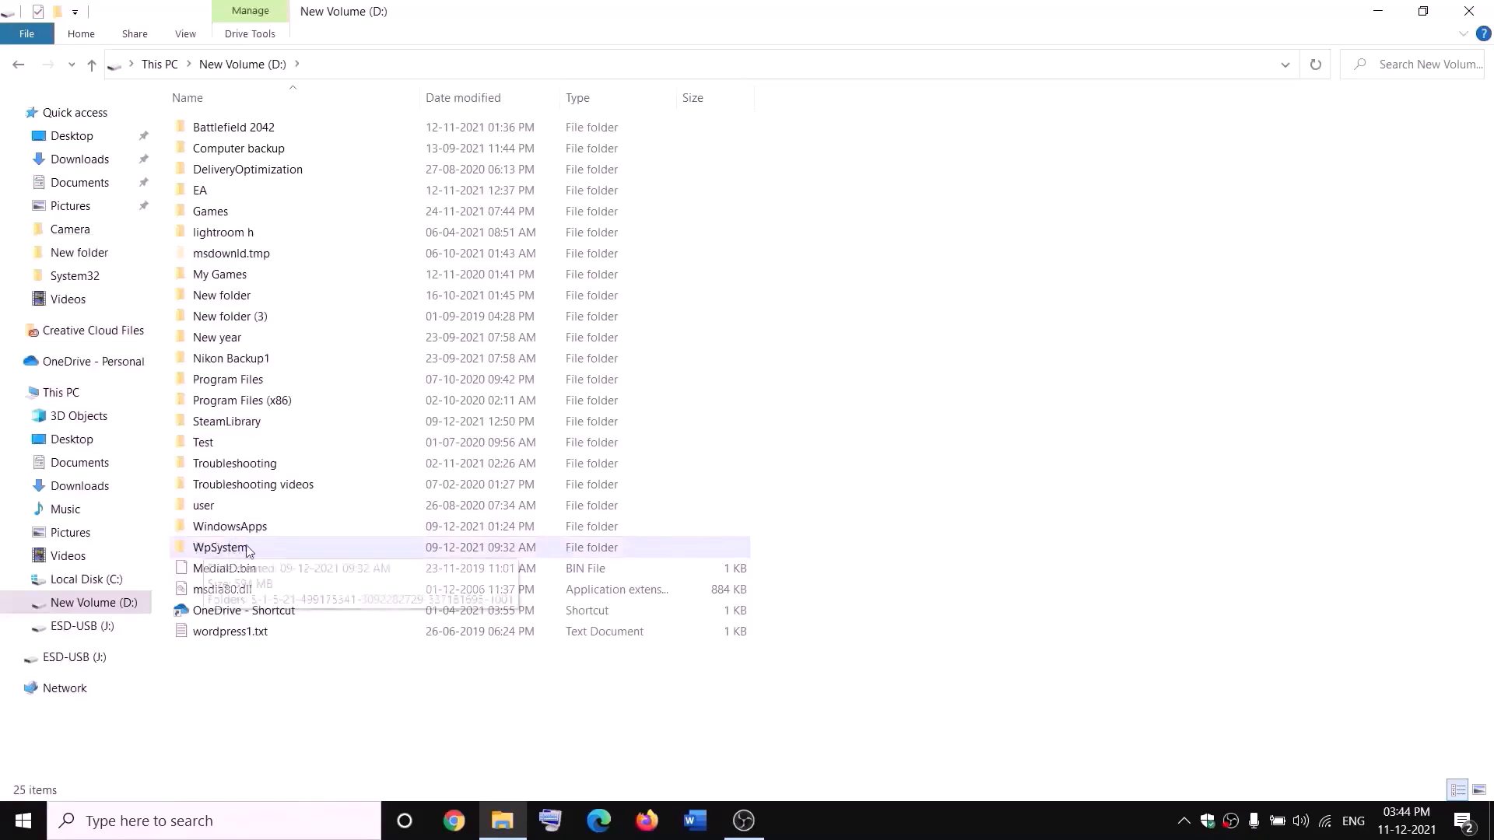
In WpSystem's advanced security settings, change the owner to Everyone
{"action": "mouse_move", "coordinate": [227, 551]}
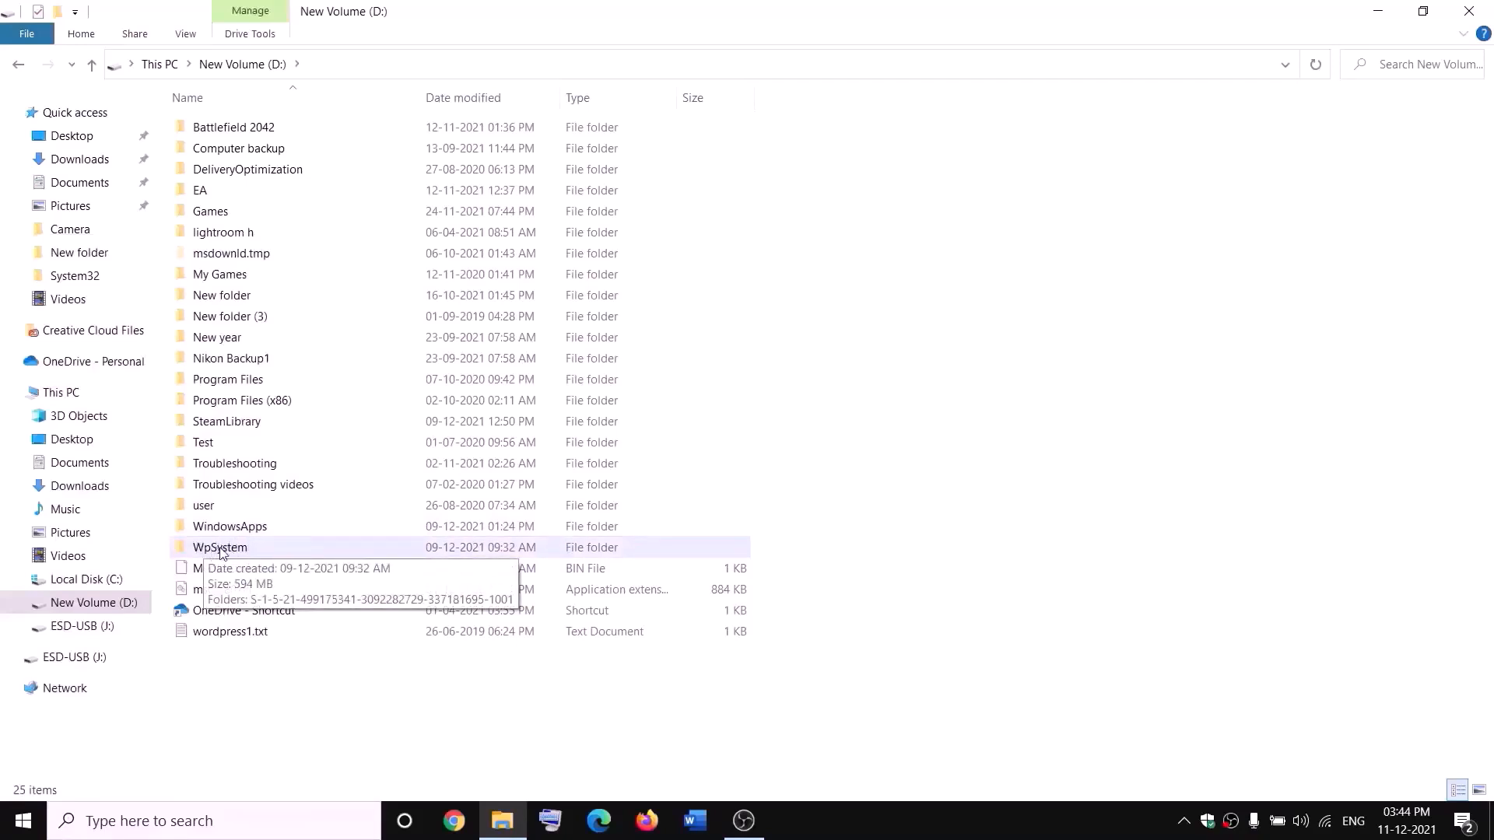
{"action": "right_click", "coordinate": [219, 551]}
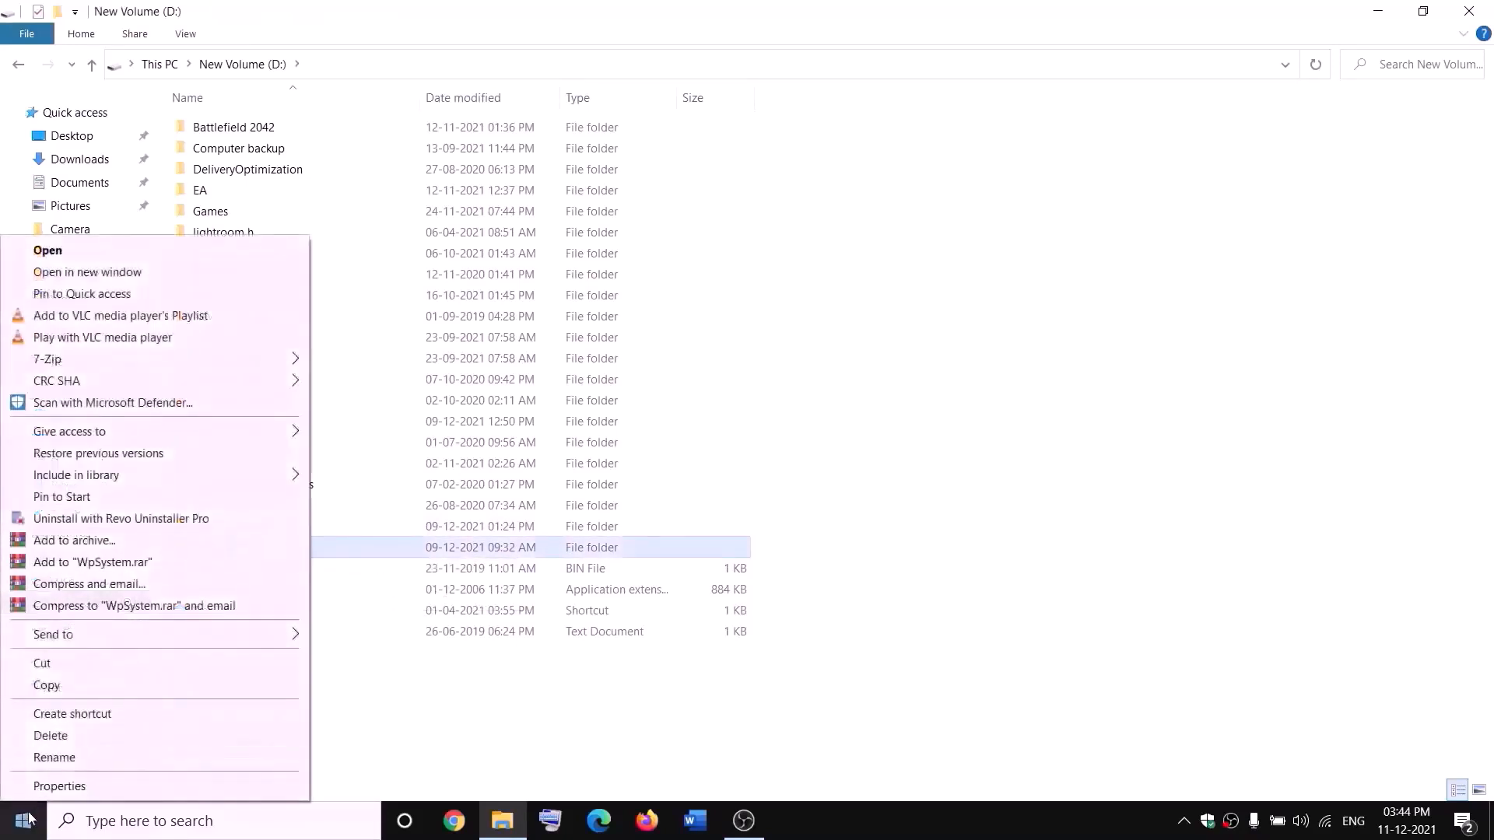
{"action": "left_click", "coordinate": [61, 788]}
{"action": "left_click_drag", "start_coordinate": [443, 347], "coordinate": [604, 242]}
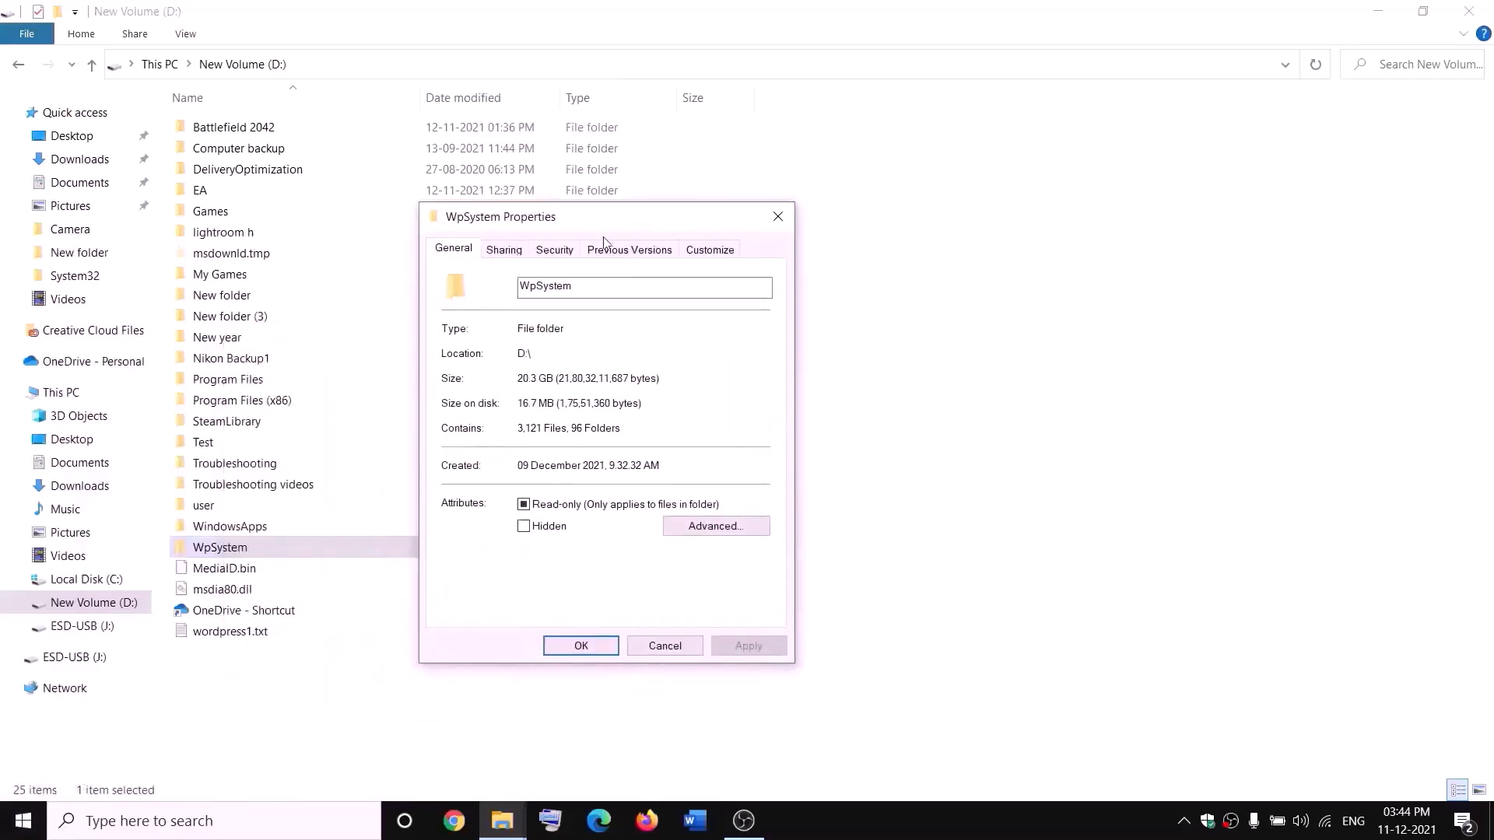
{"action": "left_click", "coordinate": [554, 250]}
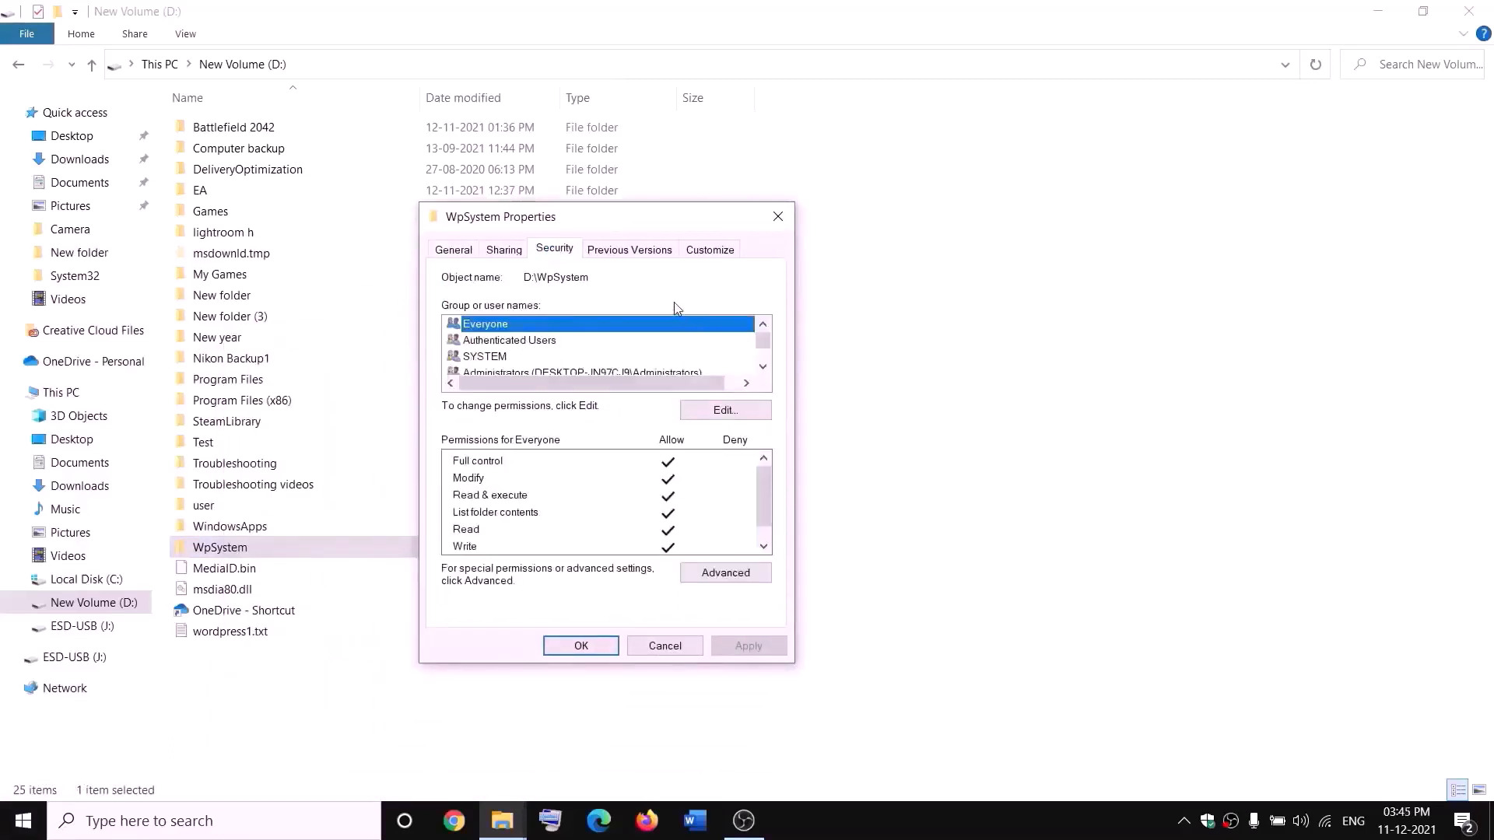
{"action": "left_click", "coordinate": [741, 572]}
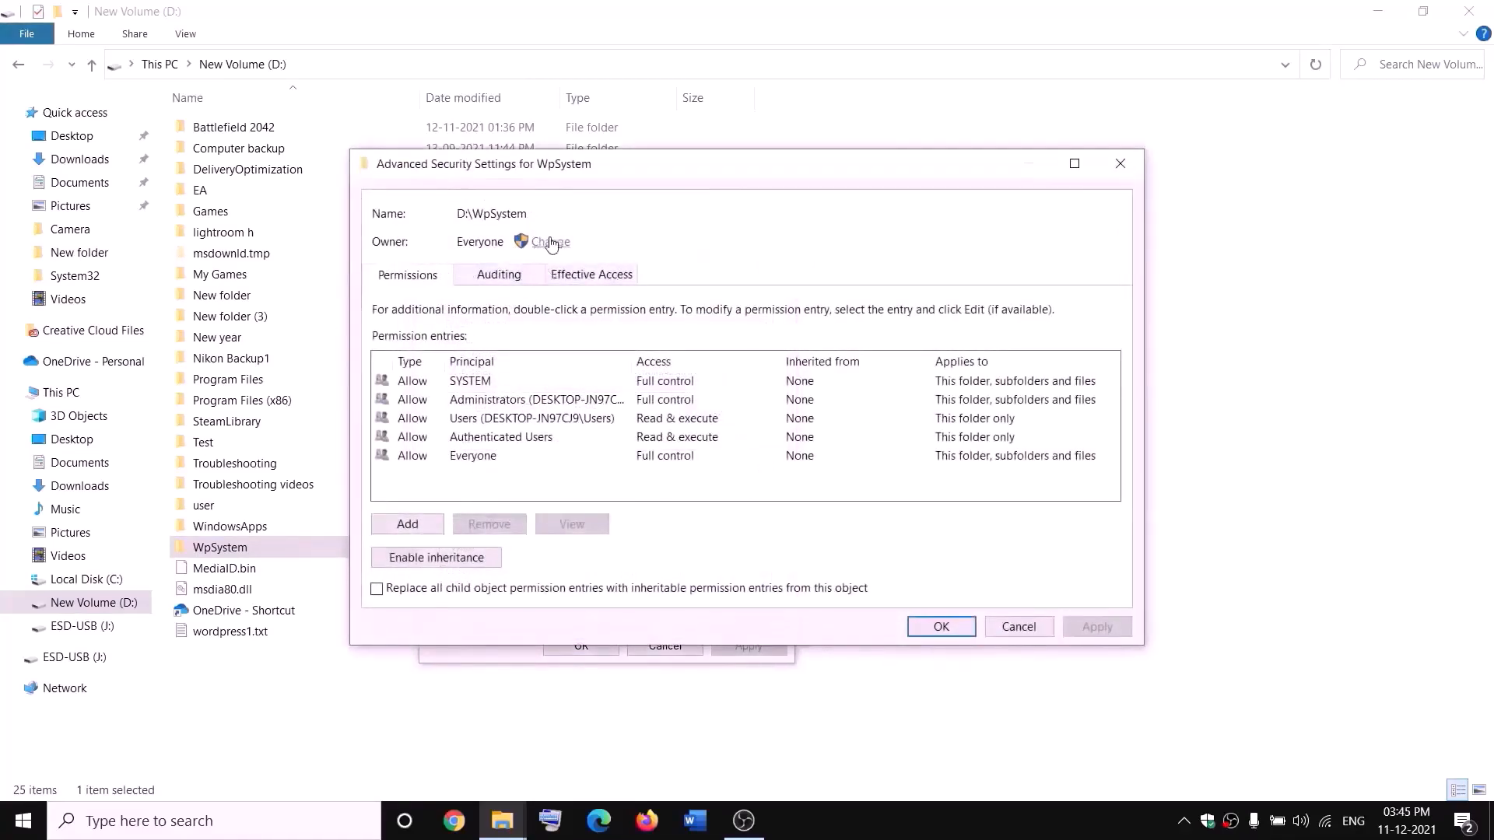
{"action": "left_click", "coordinate": [551, 242]}
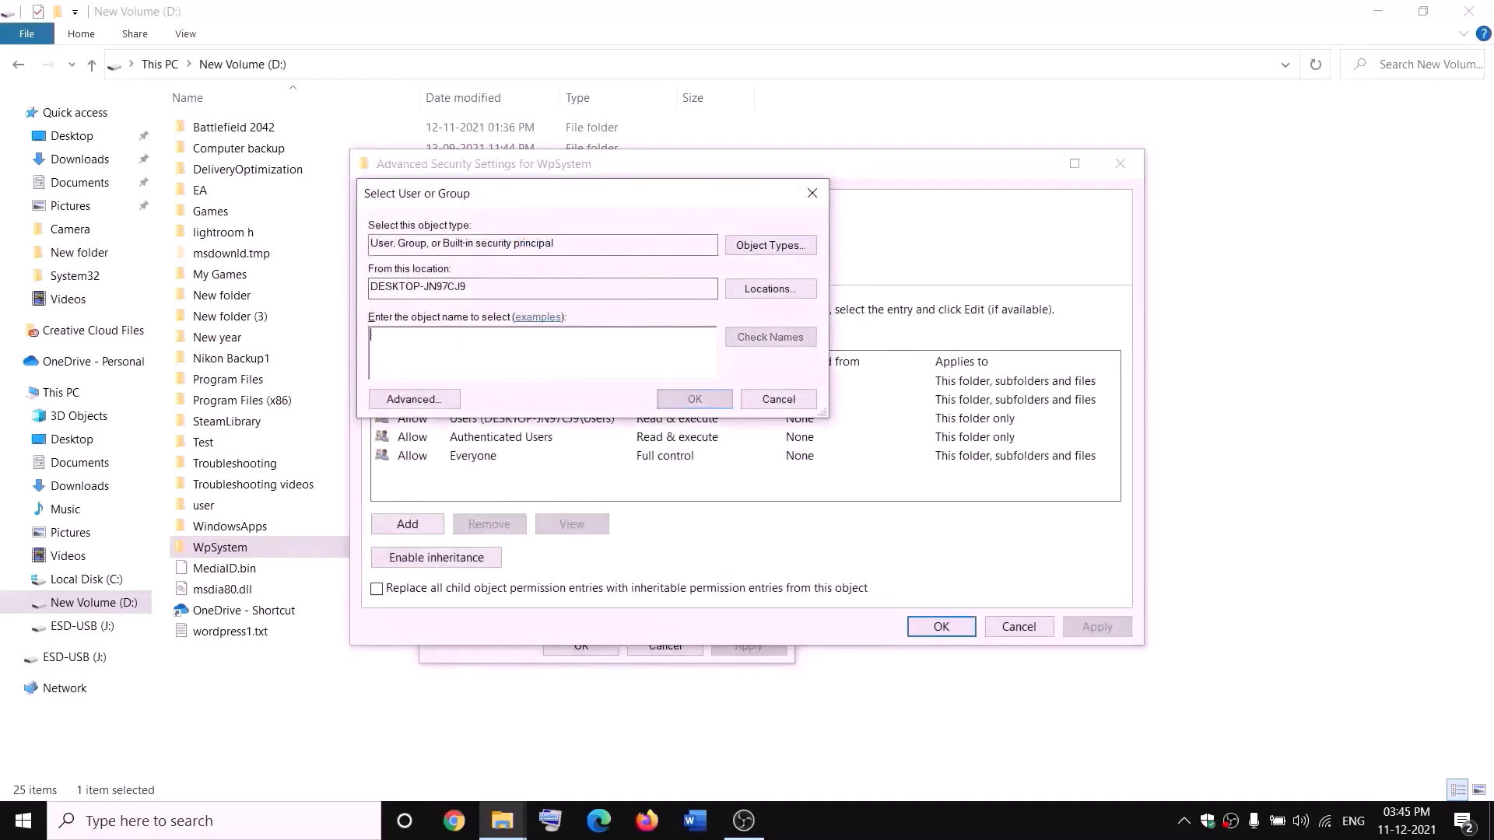
{"action": "type", "text": "everyone"}
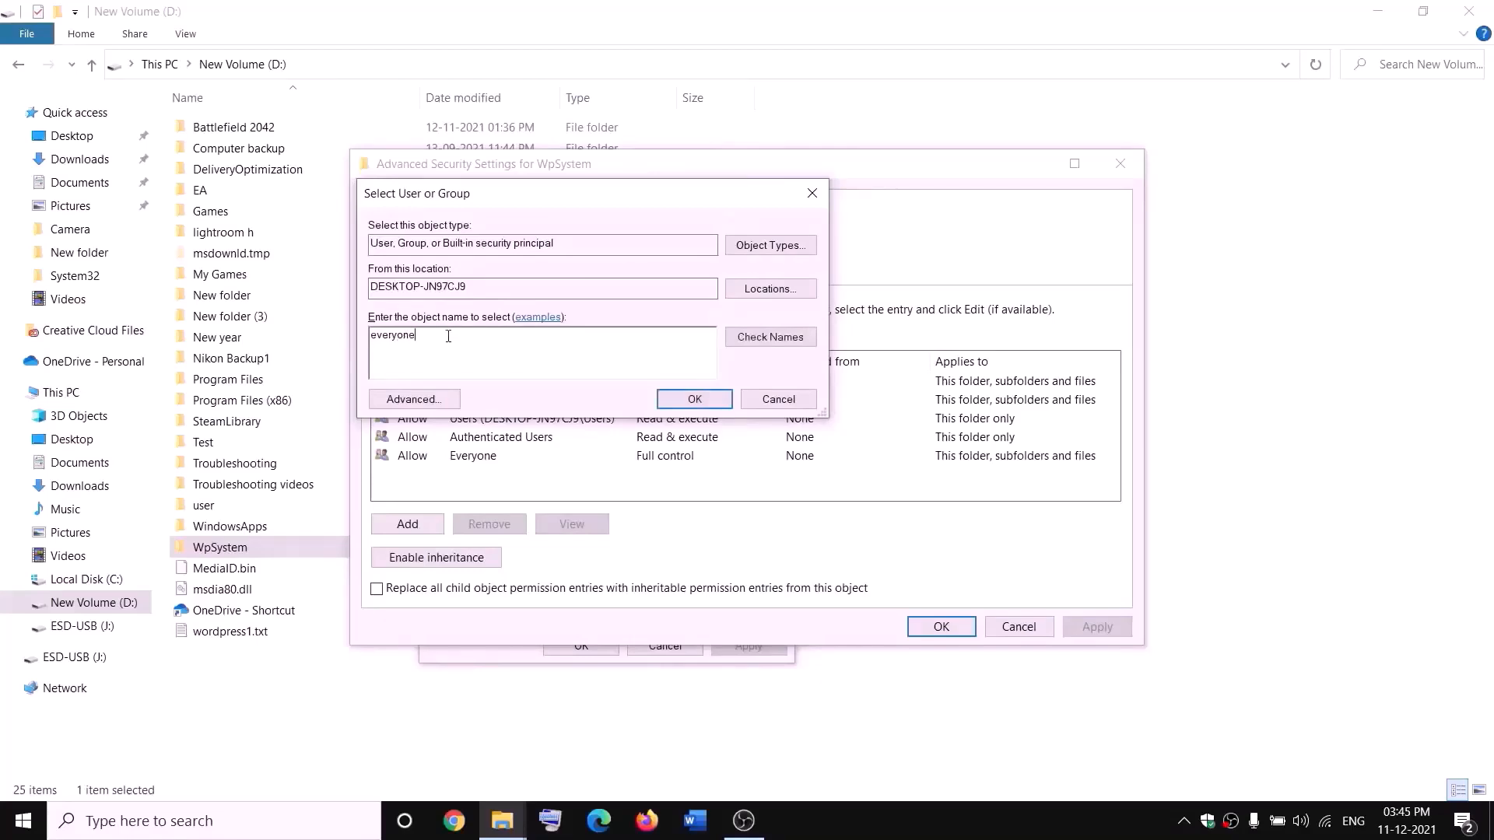
{"action": "left_click", "coordinate": [783, 339]}
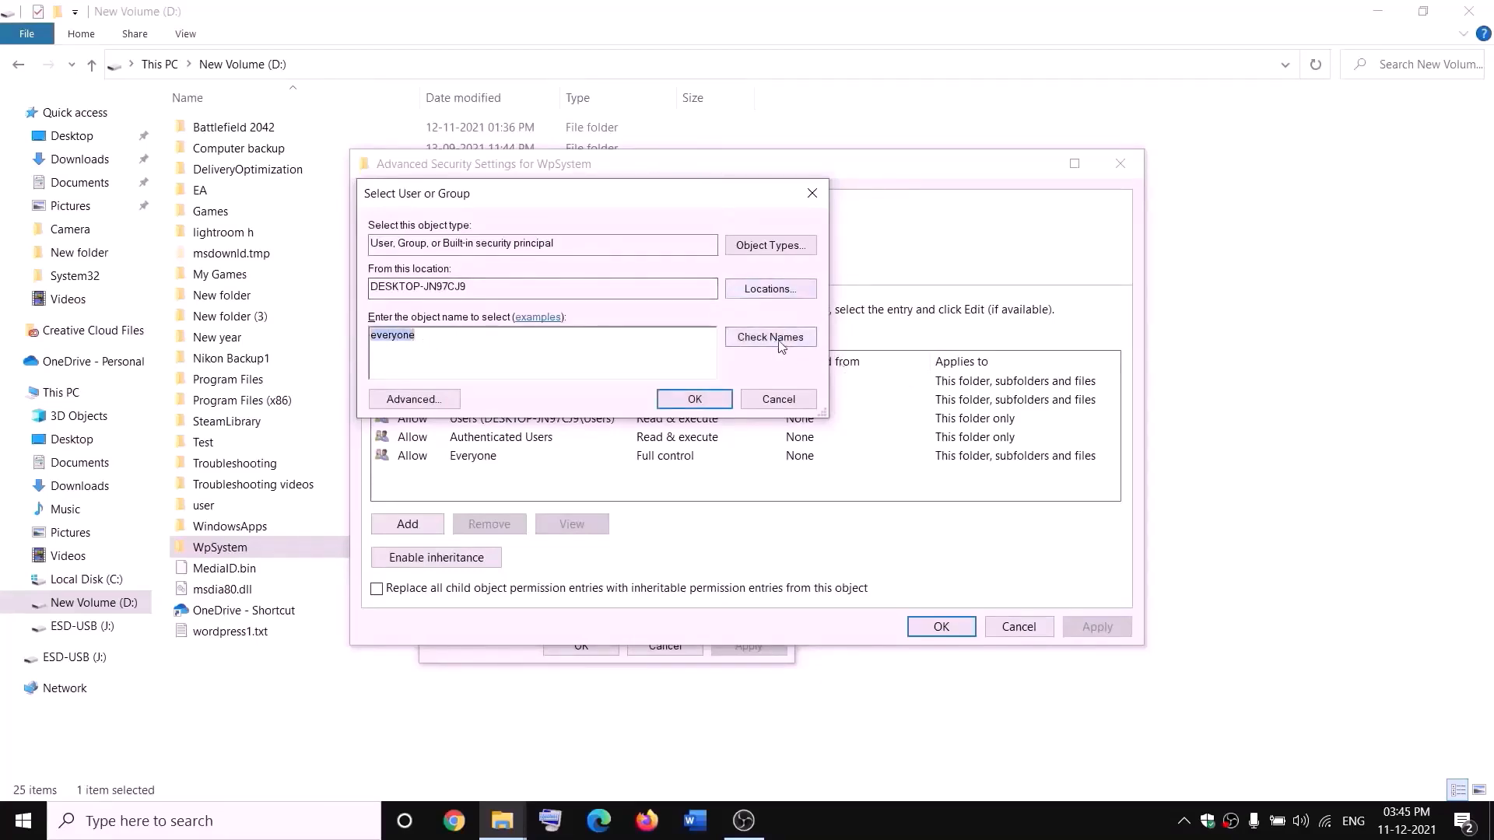
{"action": "left_click", "coordinate": [695, 400]}
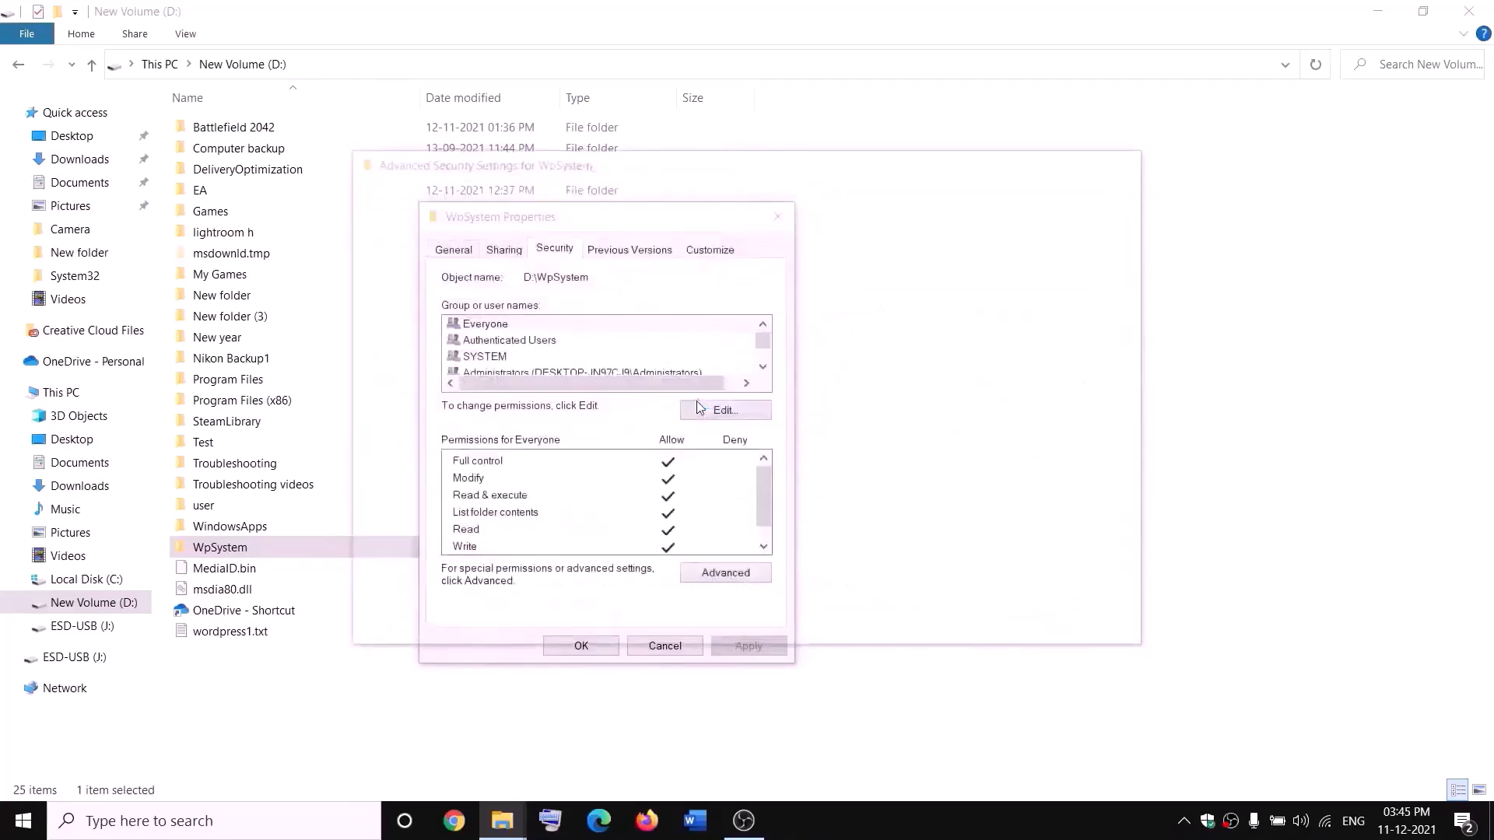
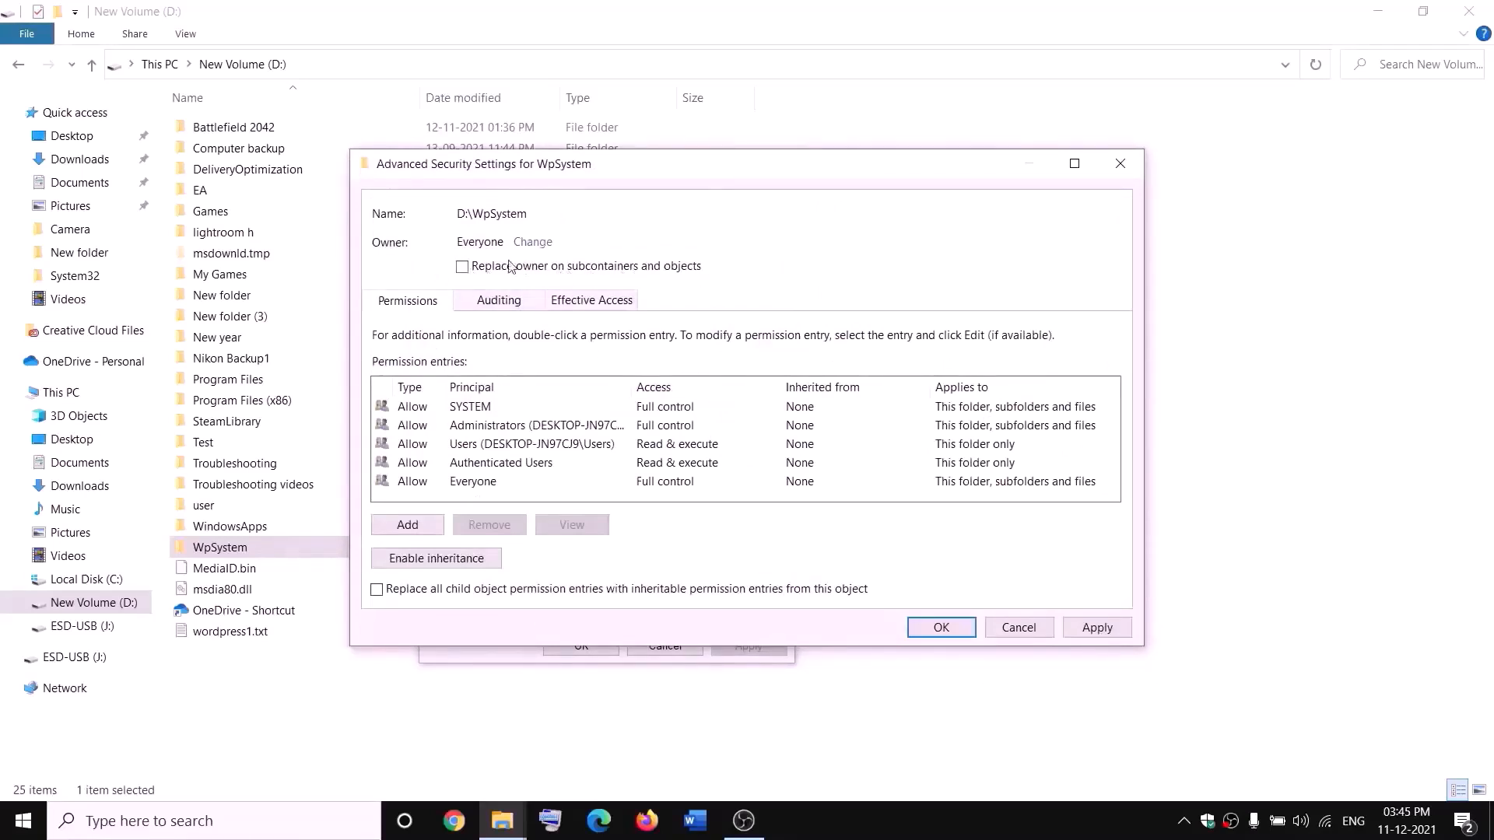
Apply Everyone as owner of WpSystem and its subcontainers, confirm the notice, and close Properties
{"action": "left_click", "coordinate": [1097, 627]}
{"action": "left_click", "coordinate": [943, 632]}
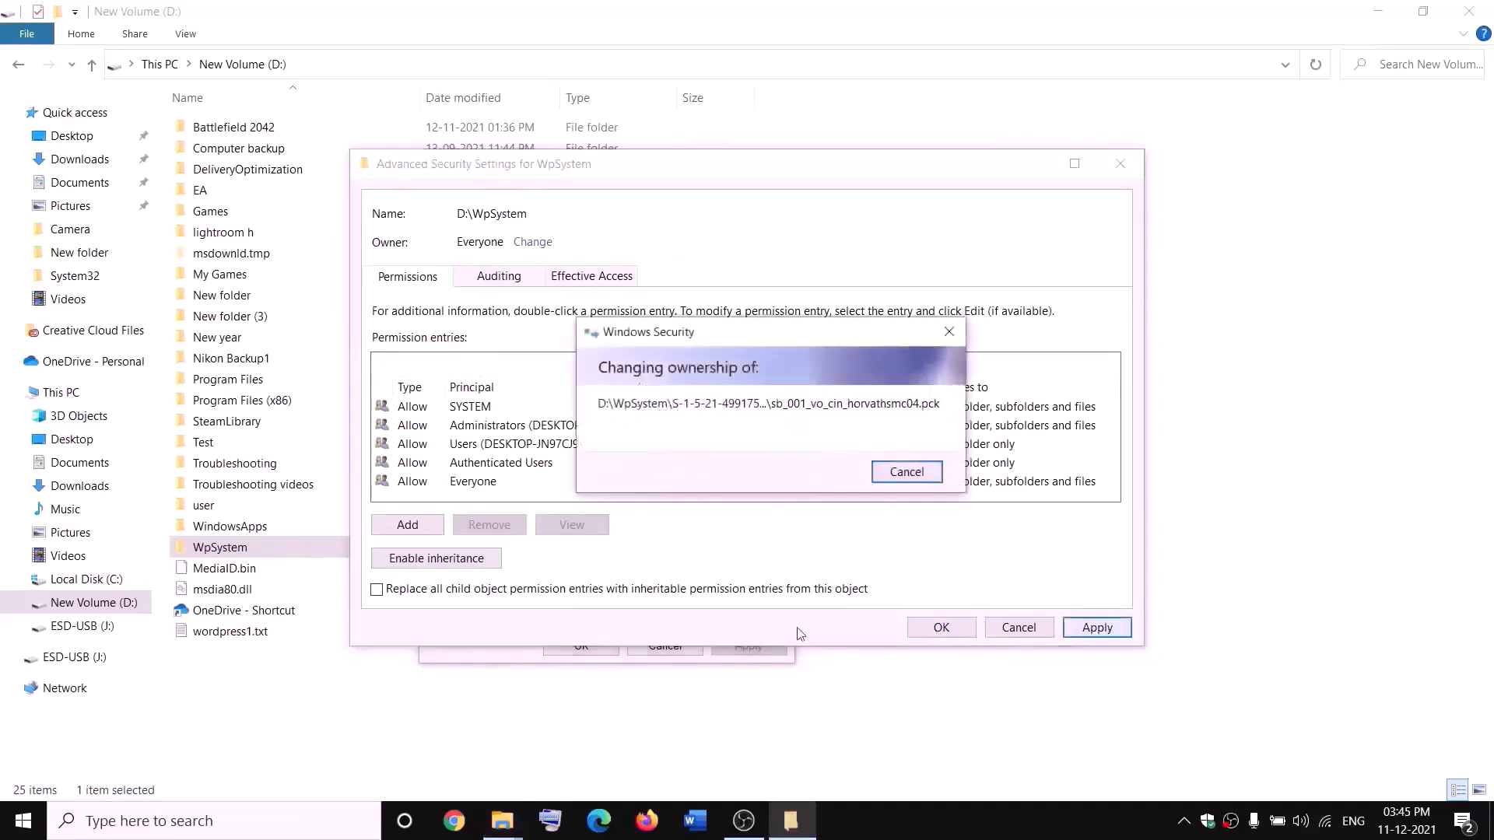
{"action": "left_click", "coordinate": [892, 493]}
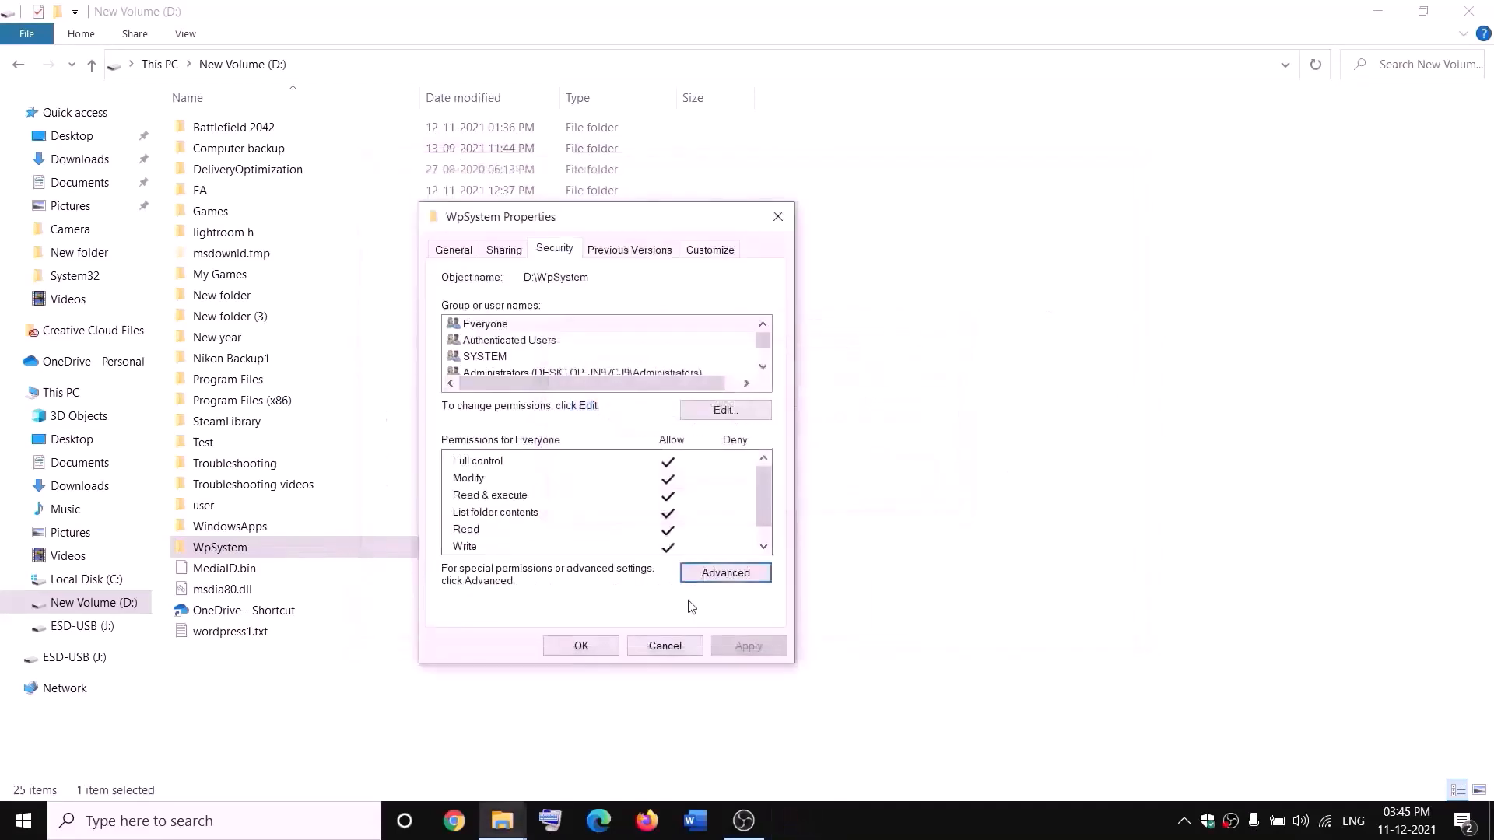
{"action": "left_click", "coordinate": [582, 646]}
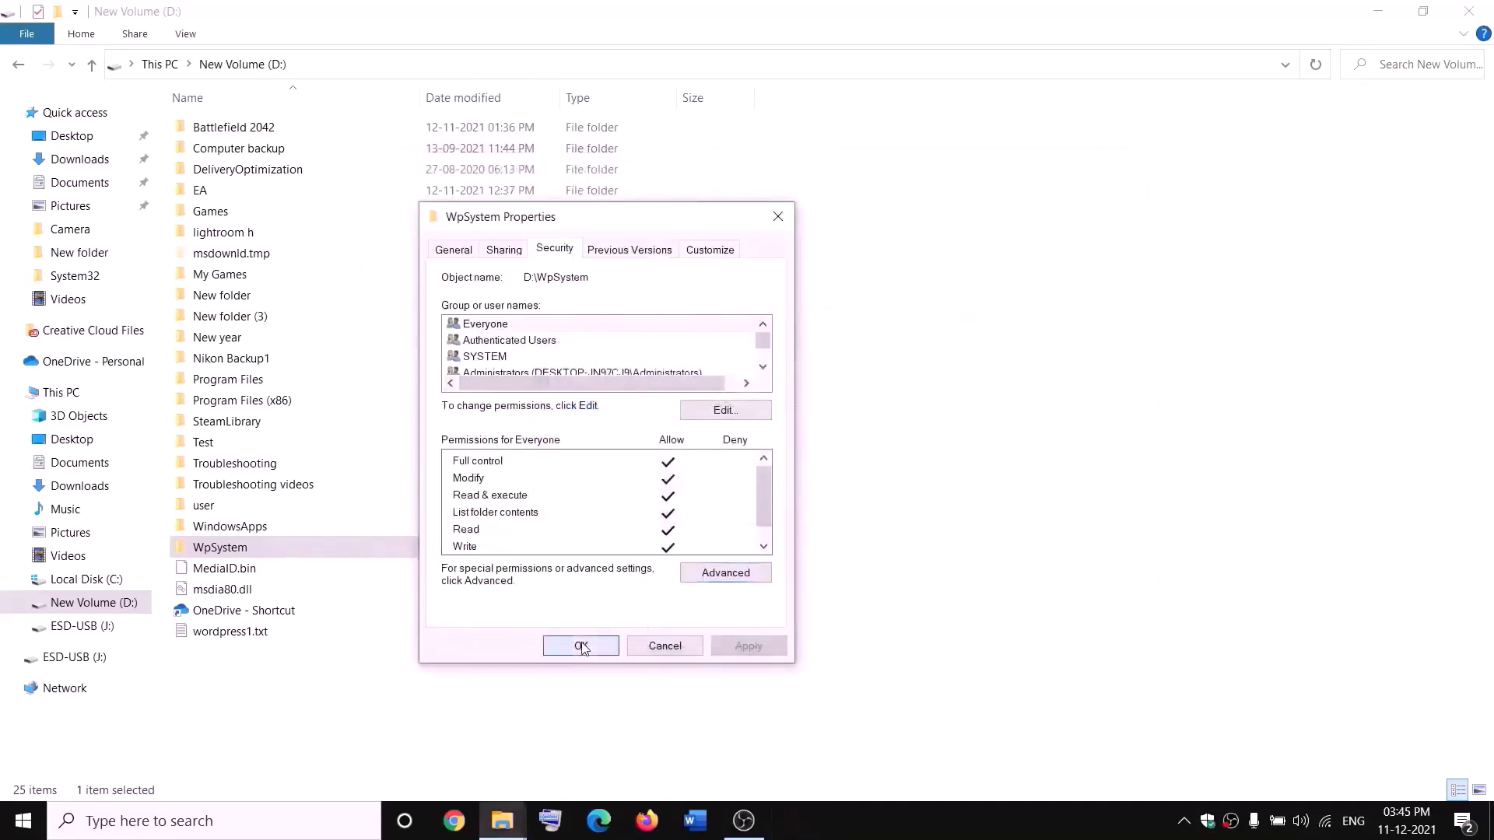
In WpSystem's advanced security settings, add a new permission entry for the Everyone principal
{"action": "right_click", "coordinate": [223, 551]}
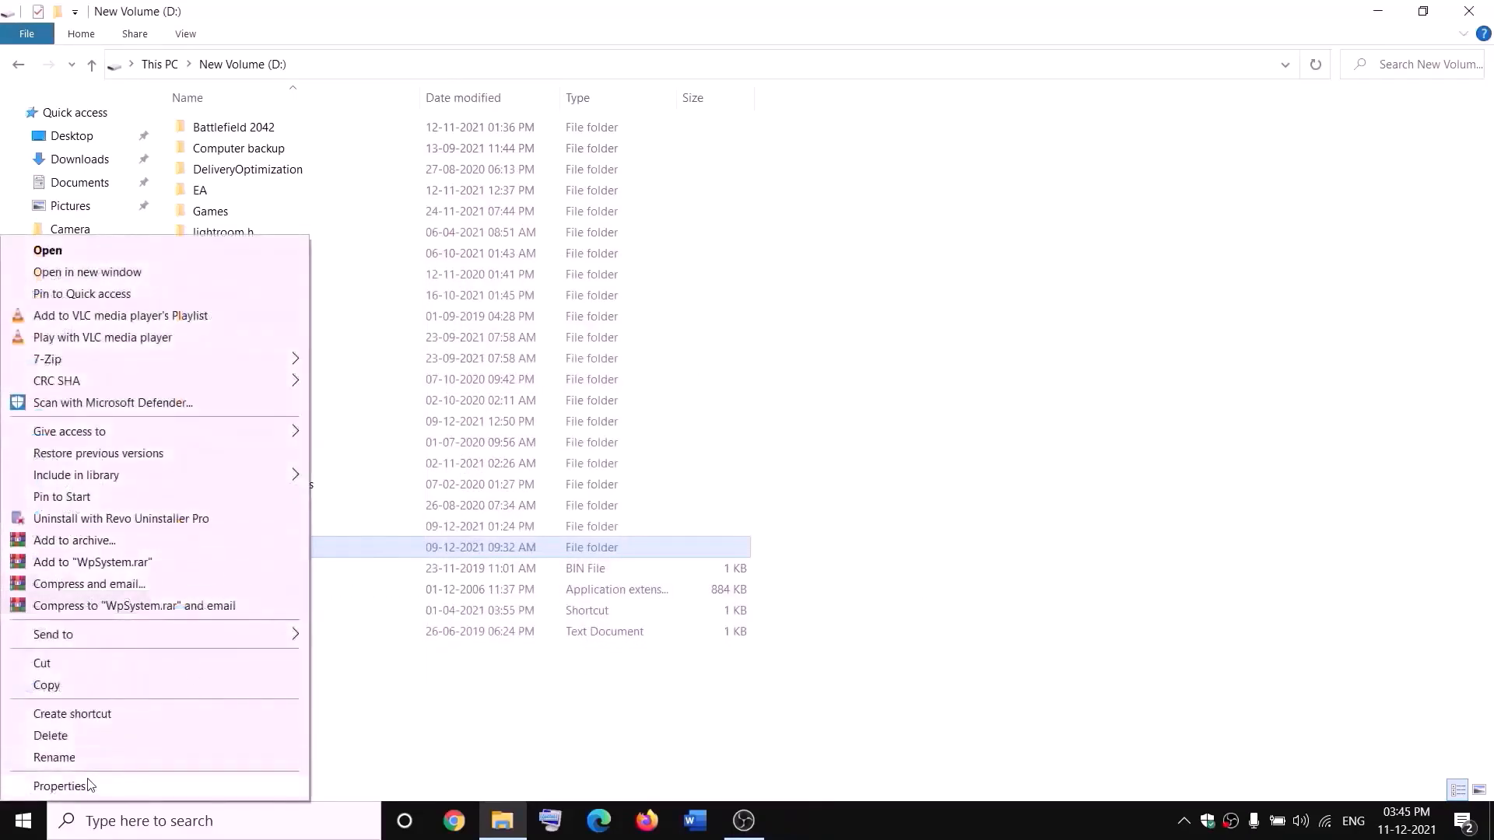
{"action": "left_click", "coordinate": [59, 786]}
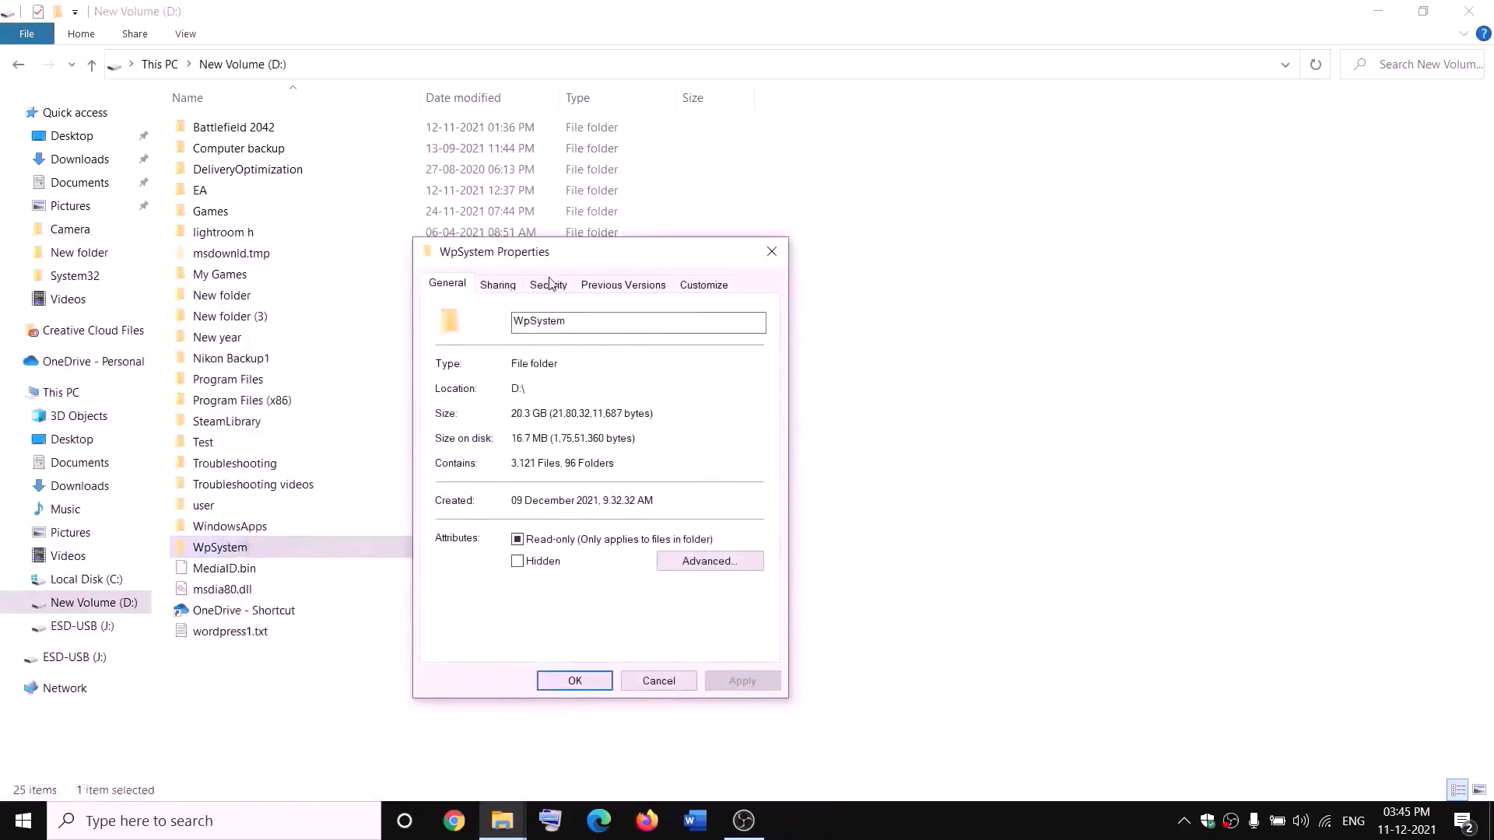
{"action": "left_click", "coordinate": [549, 285]}
{"action": "left_click", "coordinate": [722, 609]}
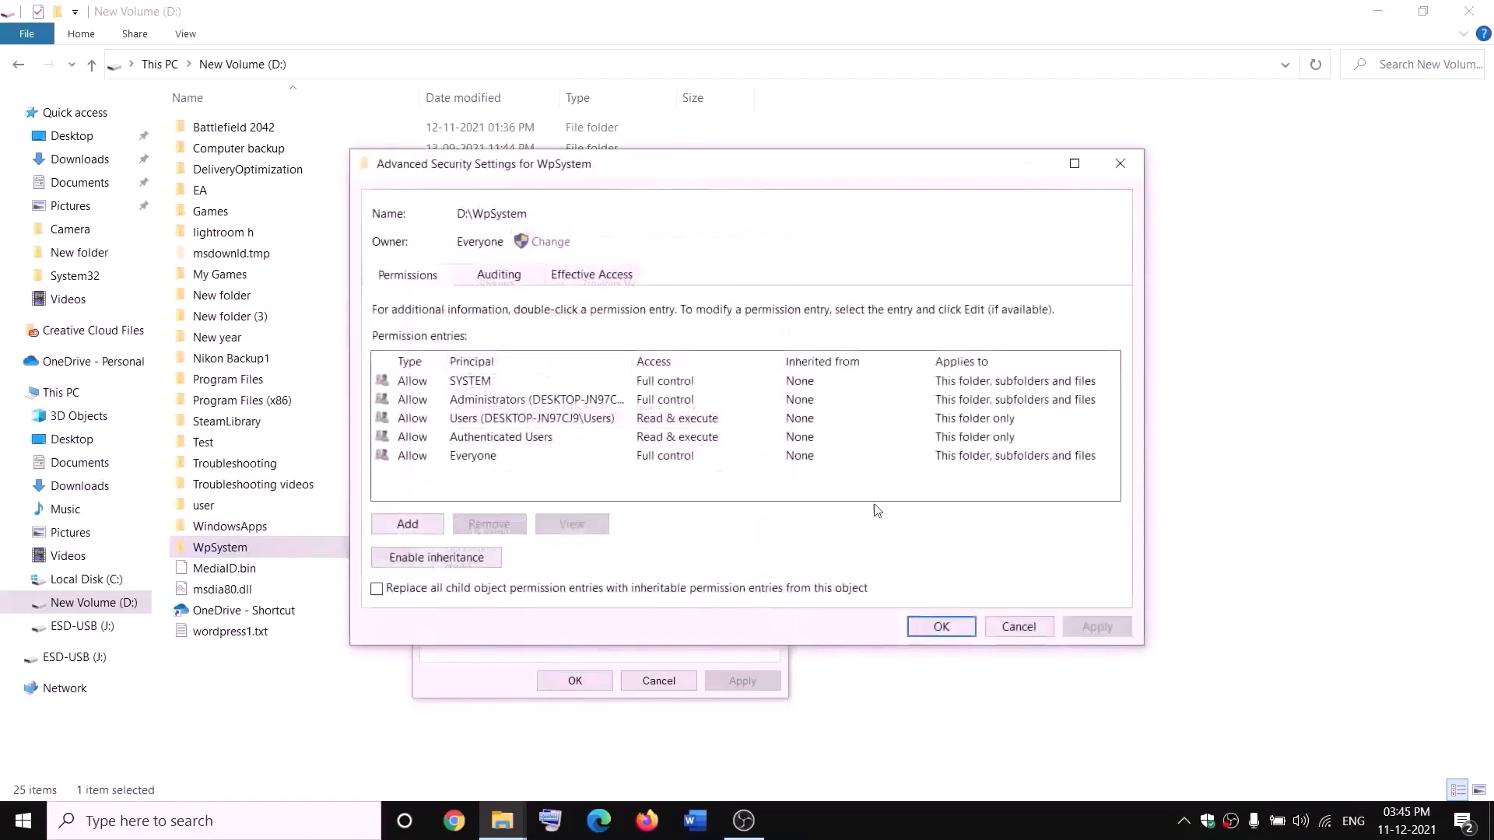
{"action": "left_click", "coordinate": [408, 525]}
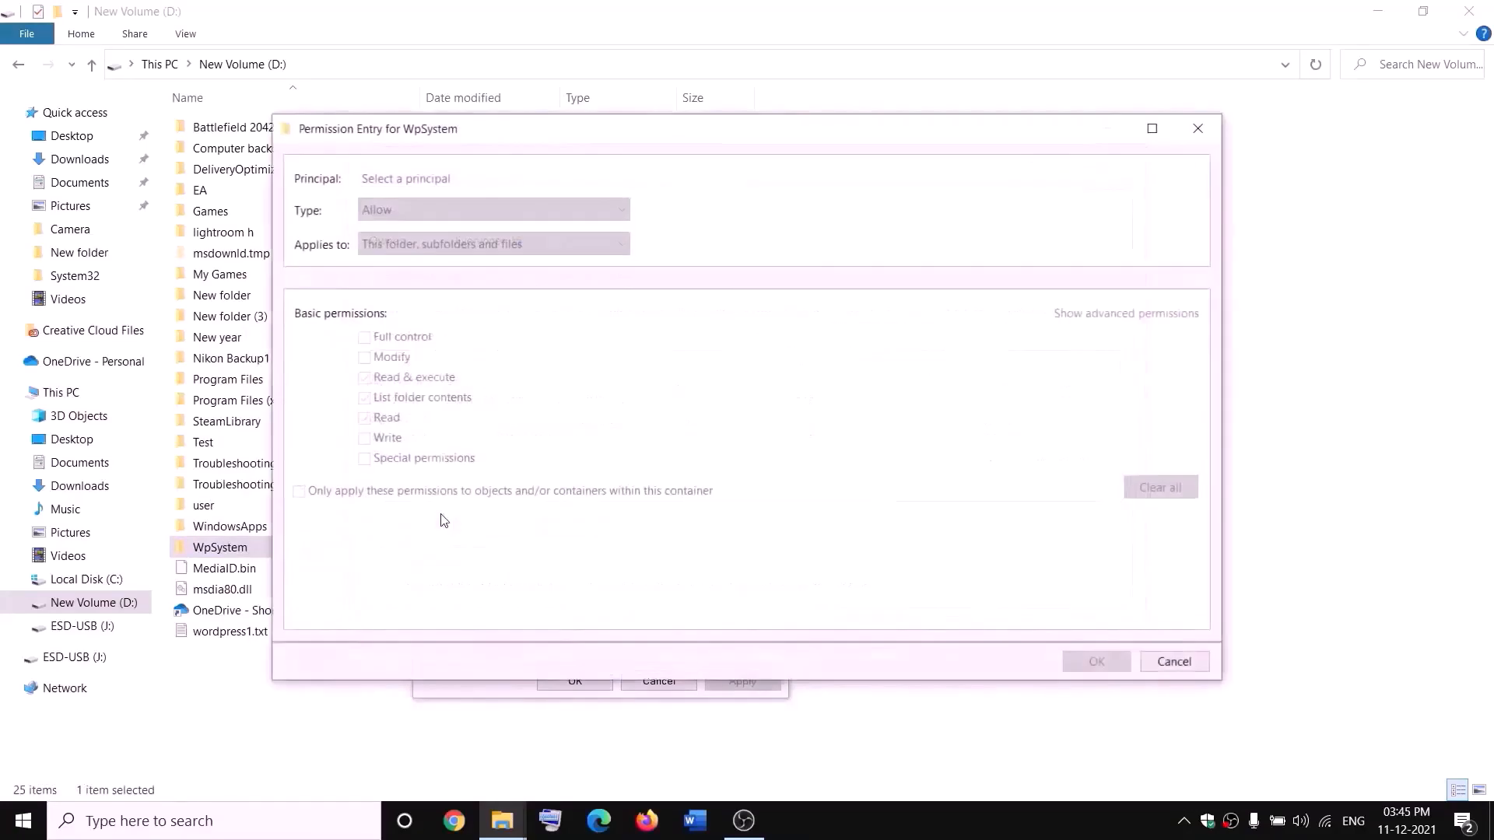
{"action": "left_click", "coordinate": [408, 180]}
{"action": "type", "text": "e"}
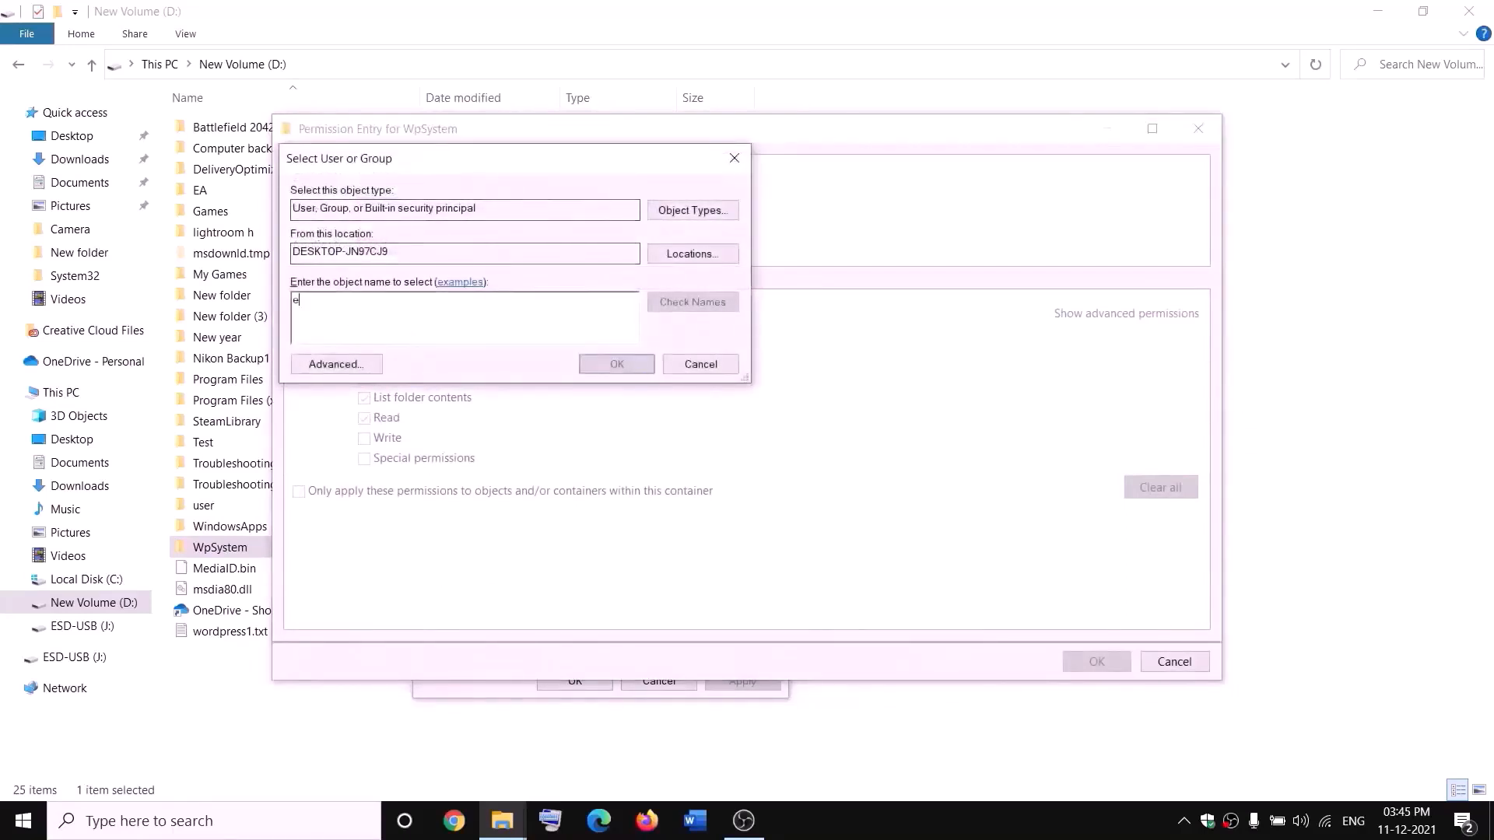
{"action": "type", "text": "veryone"}
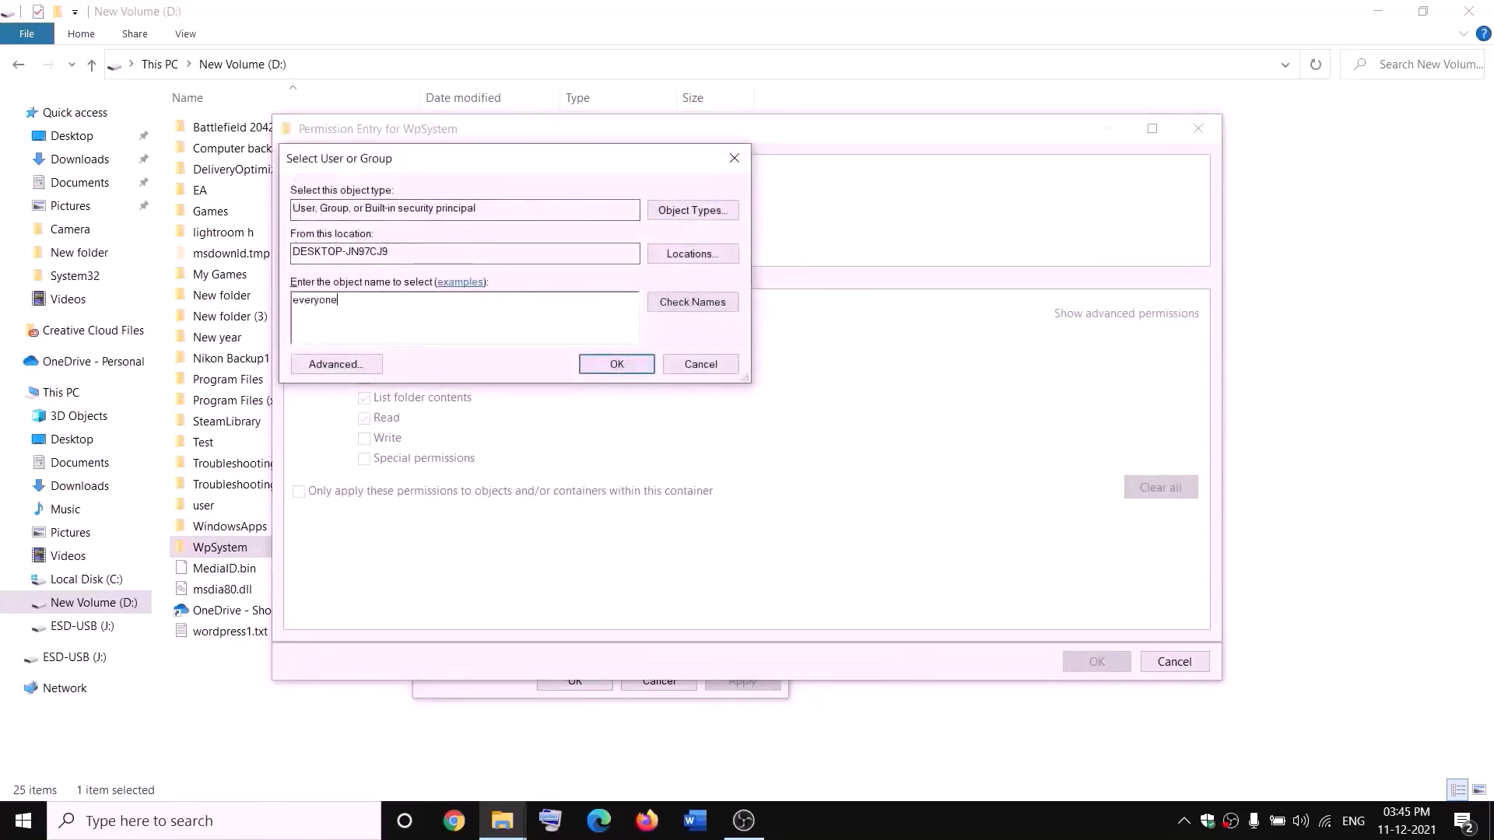
{"action": "left_click", "coordinate": [691, 304]}
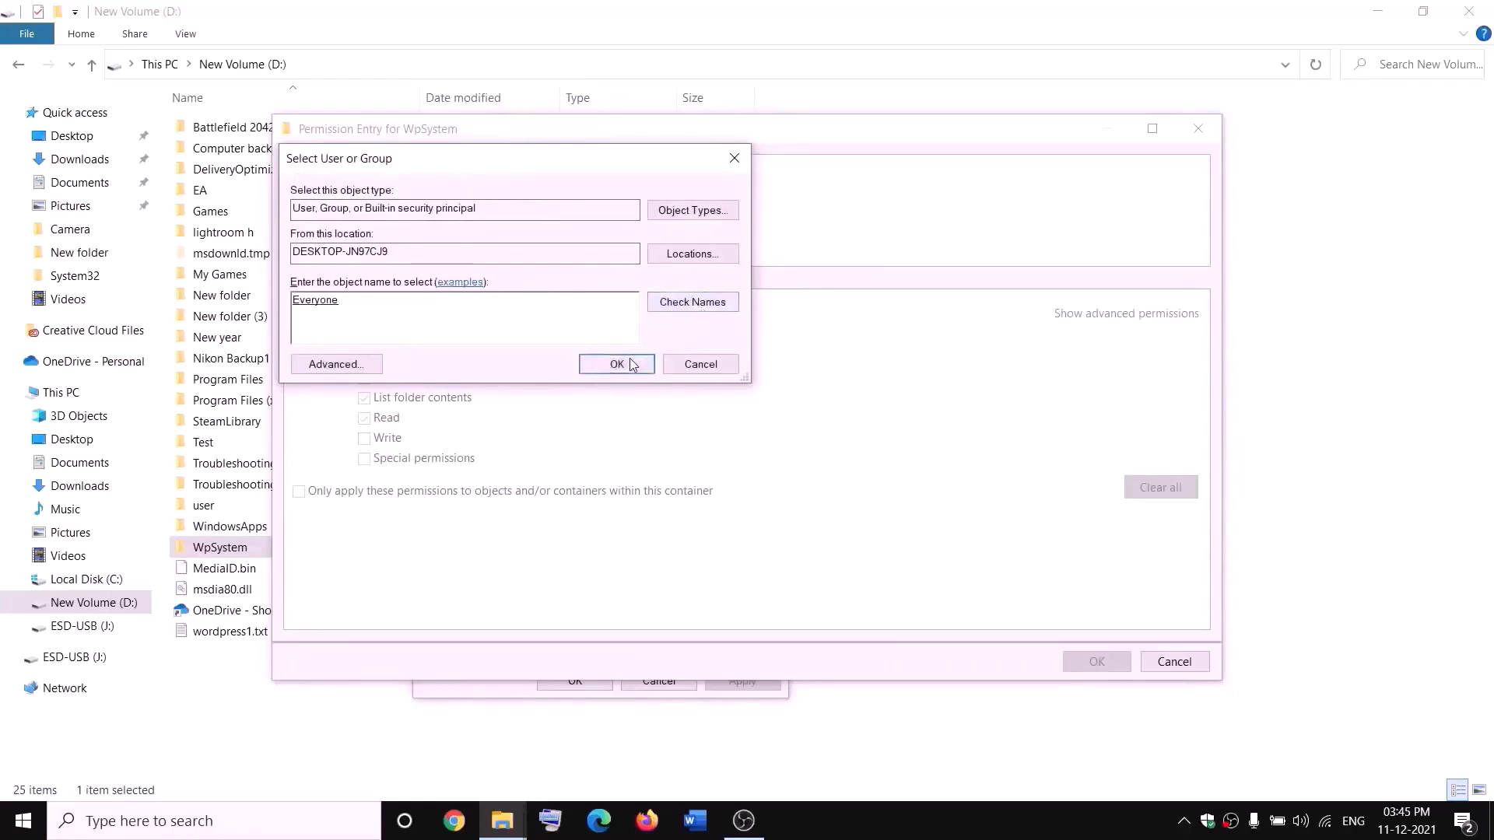
{"action": "left_click", "coordinate": [618, 365]}
Grant Everyone Full control on WpSystem, apply it, and close the security dialogs
{"action": "left_click", "coordinate": [365, 338]}
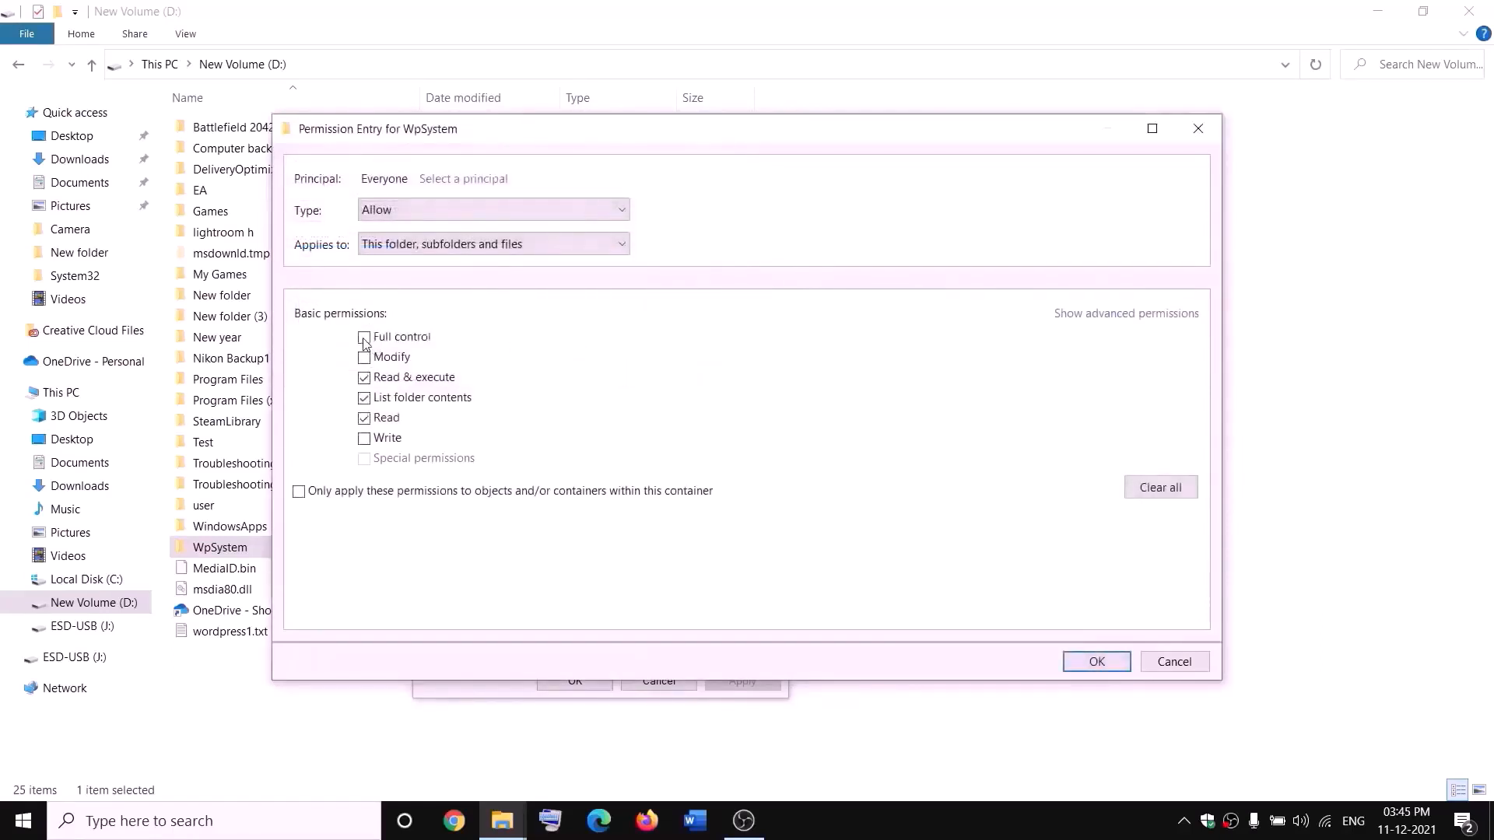
{"action": "left_click", "coordinate": [1097, 663]}
{"action": "left_click", "coordinate": [1097, 627]}
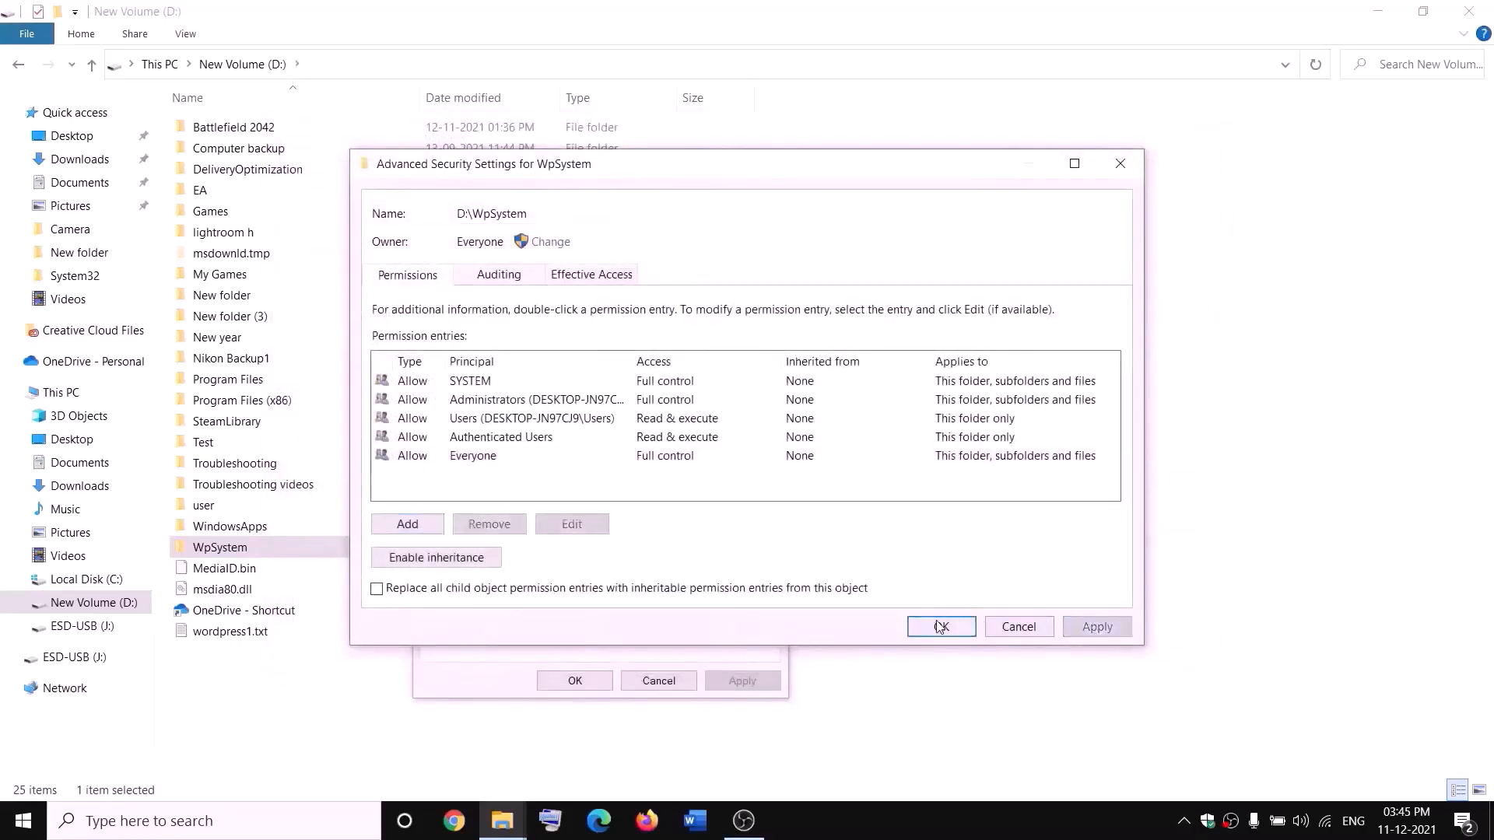
{"action": "left_click", "coordinate": [942, 626]}
{"action": "left_click", "coordinate": [592, 680]}
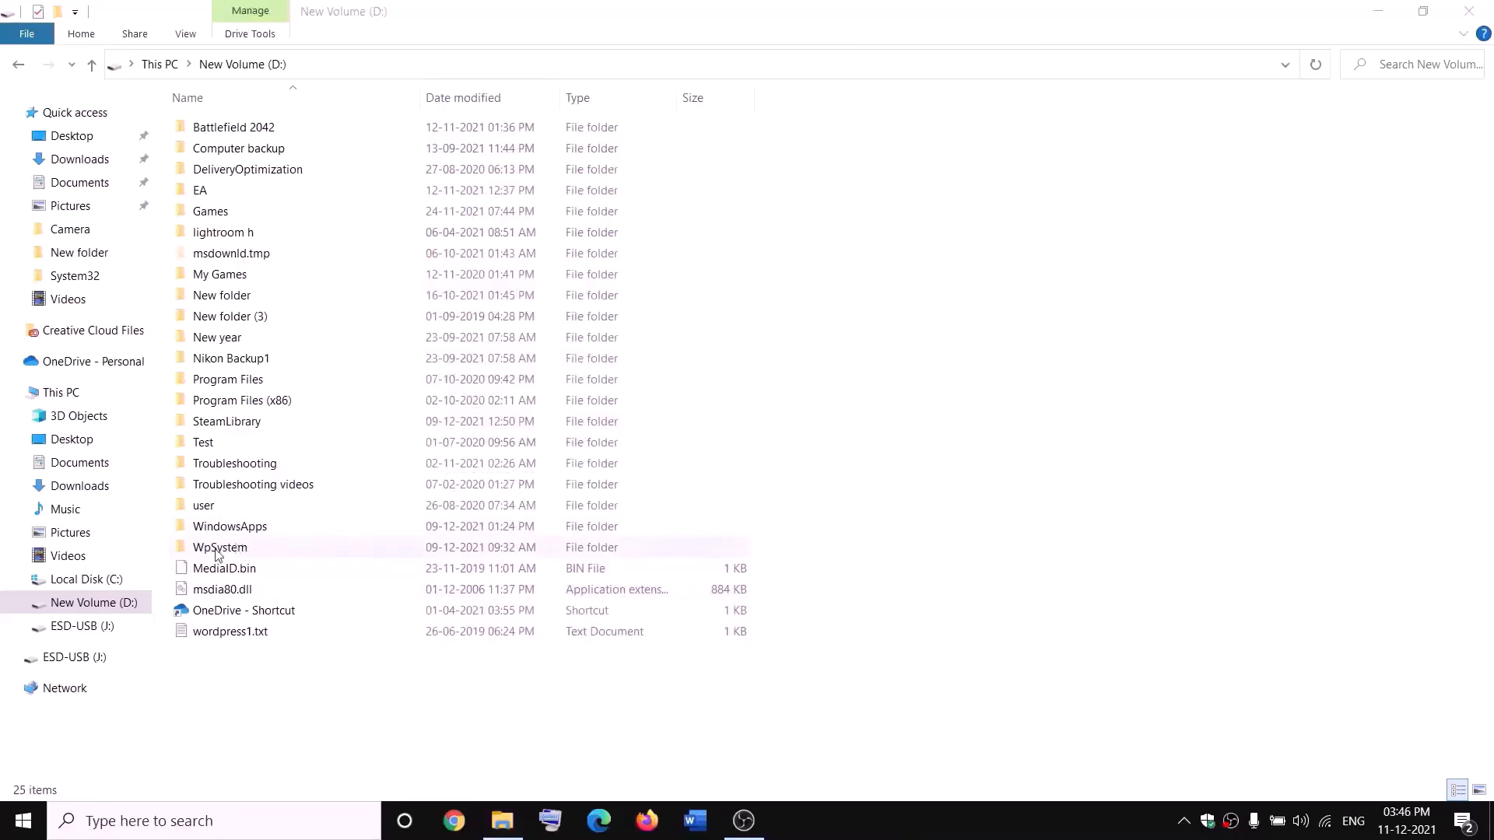
Append '.old' to the WpSystem folder name to make it WpSystem.old
{"action": "right_click", "coordinate": [253, 550]}
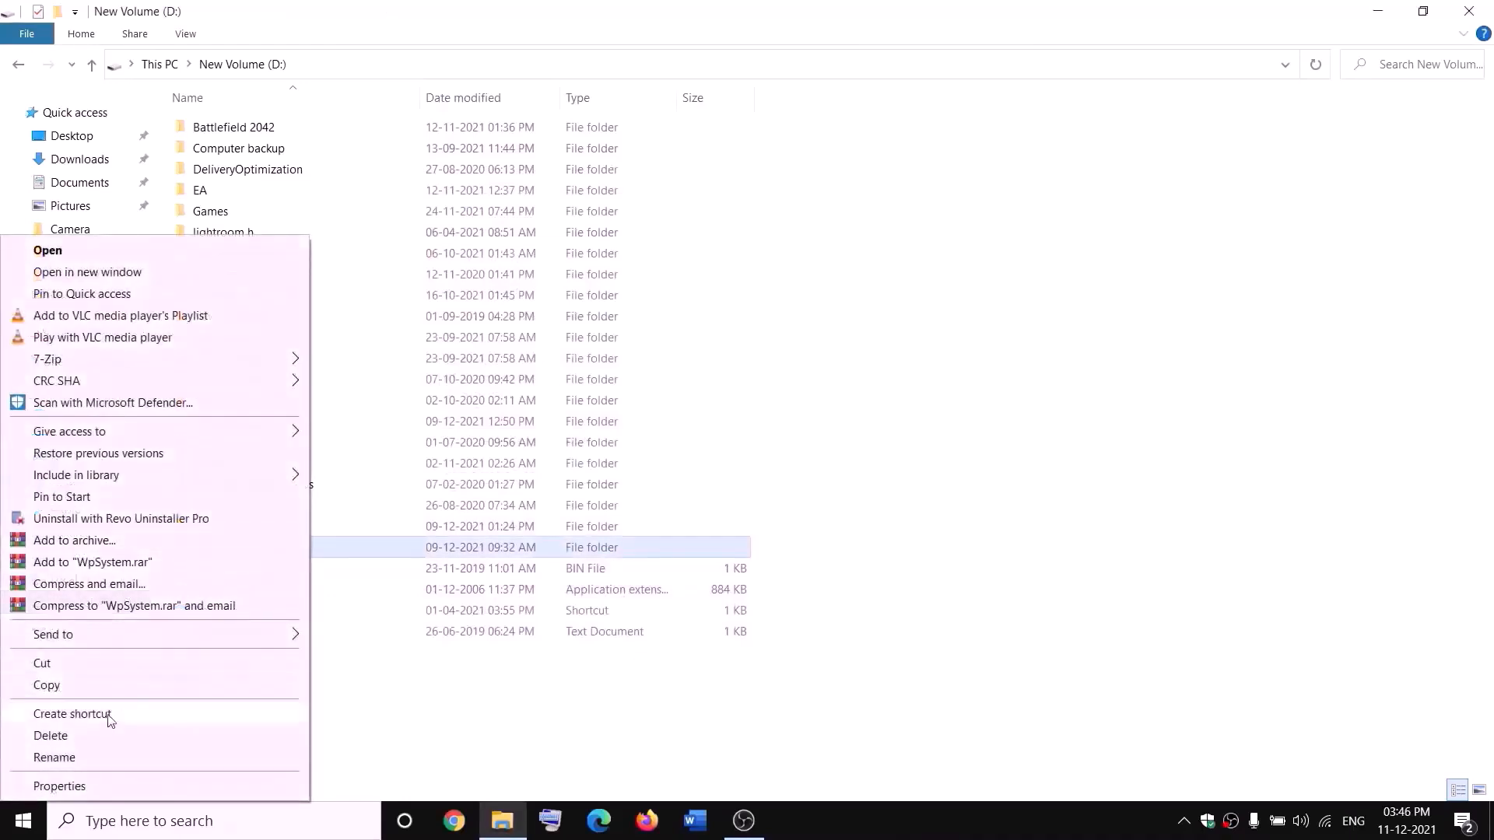
{"action": "left_click", "coordinate": [60, 761]}
{"action": "key", "text": "End"}
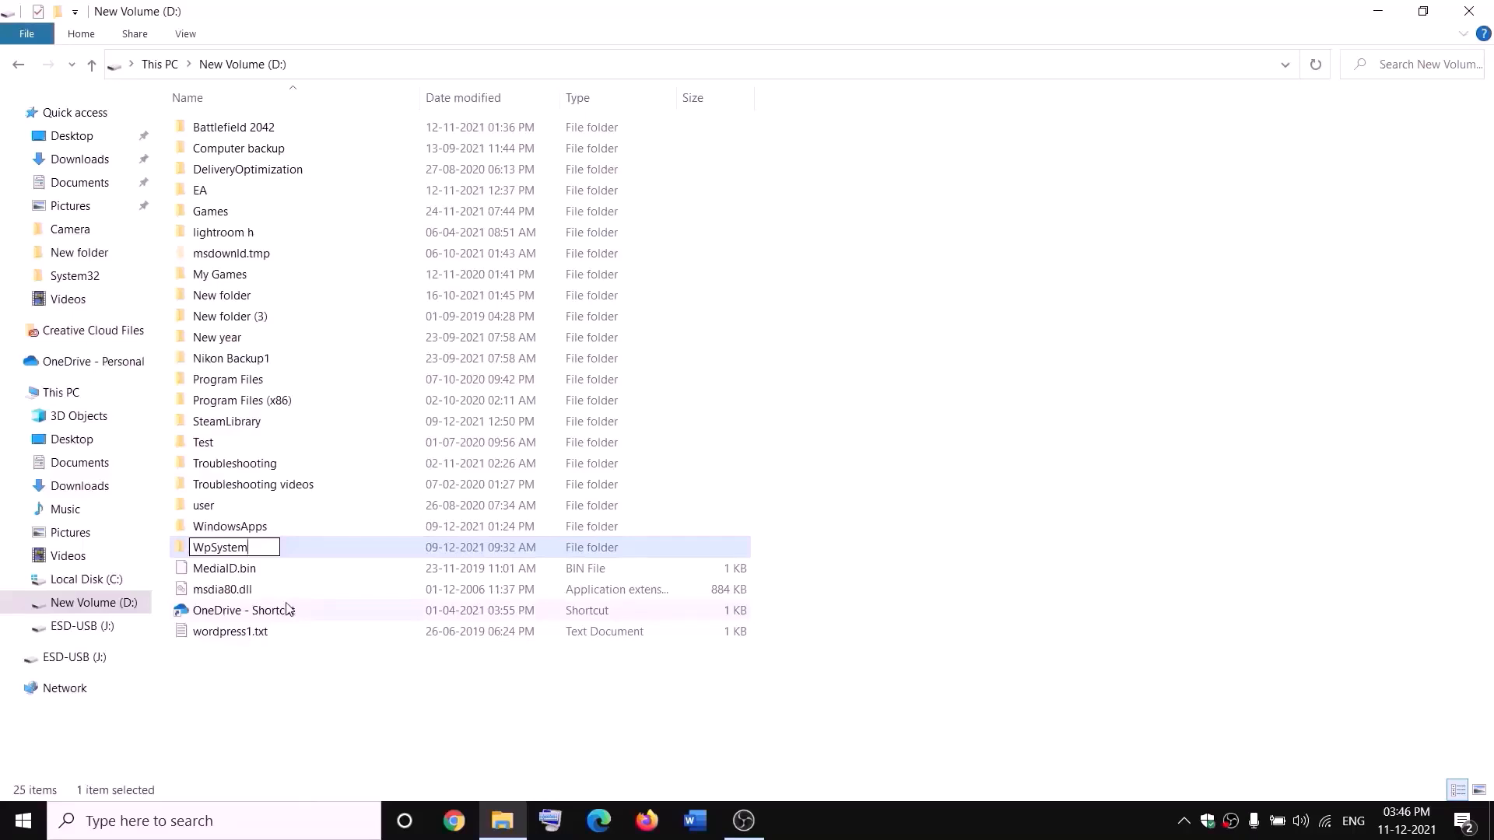
{"action": "type", "text": ".old"}
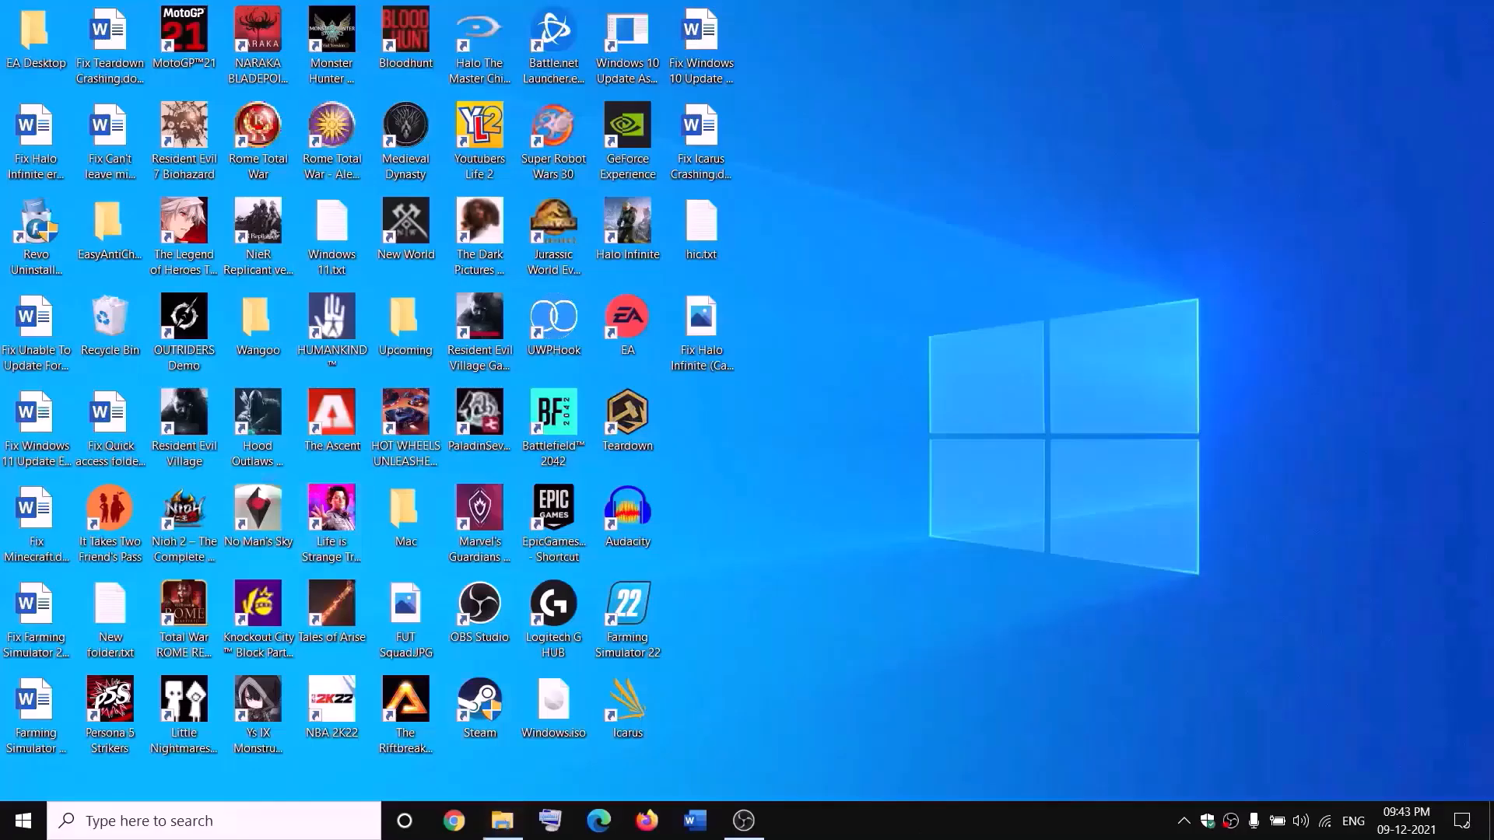
Open New Volume (D:) in a new File Explorer window and select the WindowsApps folder
{"action": "key", "text": "super+e"}
{"action": "left_click", "coordinate": [34, 393]}
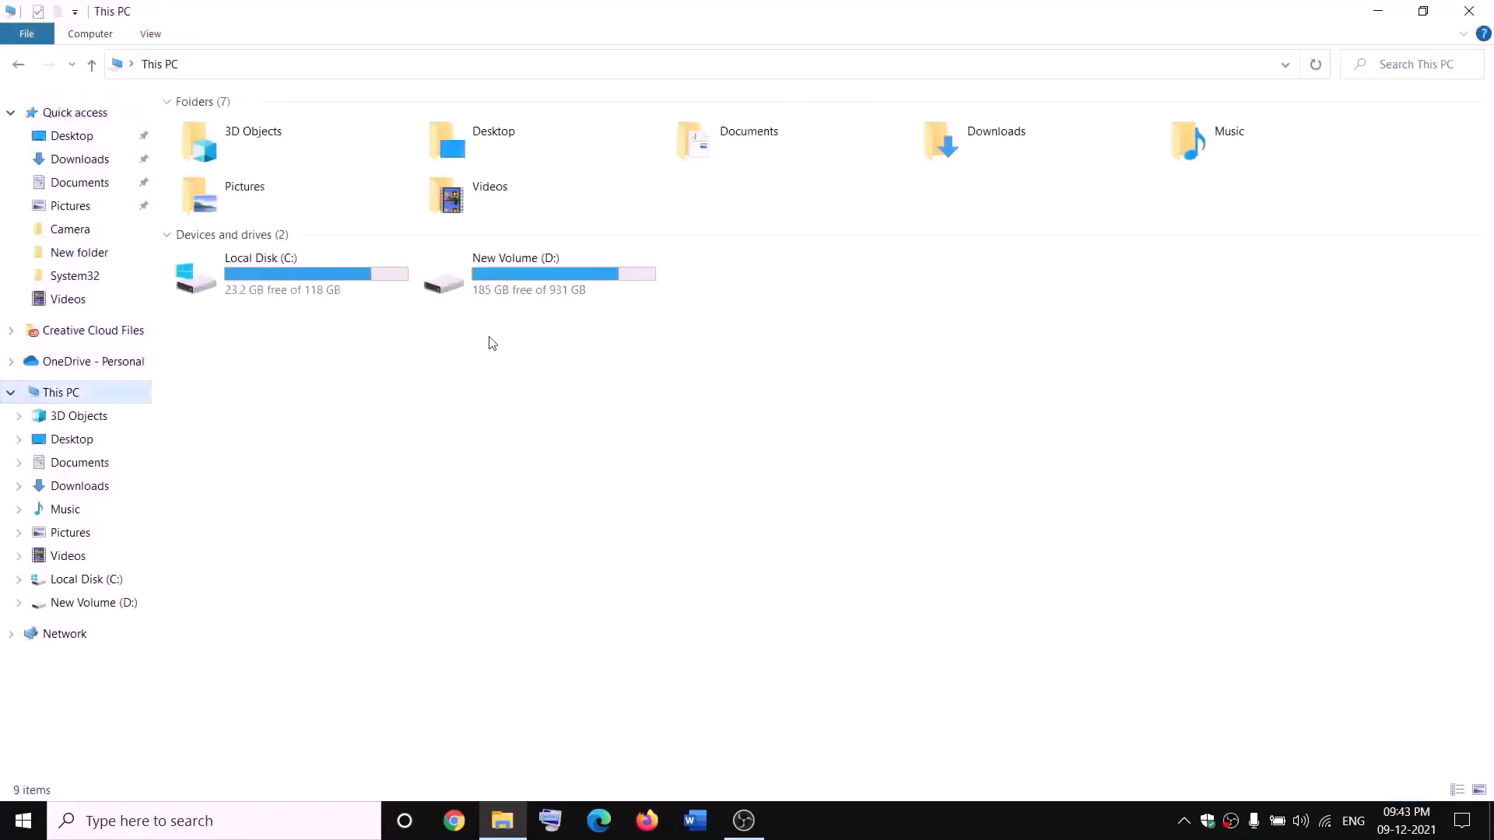
{"action": "double_click", "coordinate": [534, 282]}
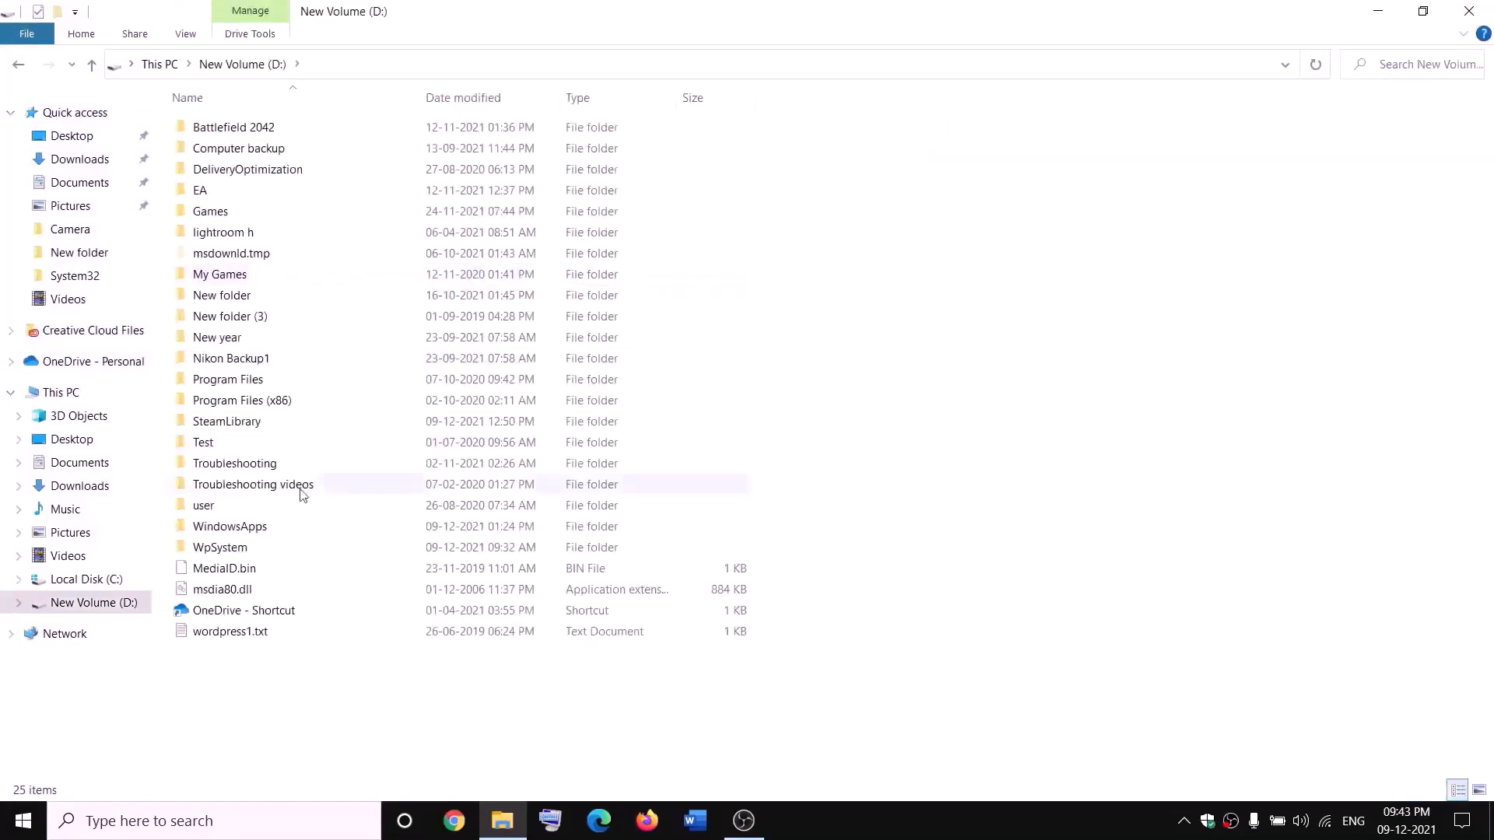
{"action": "left_click", "coordinate": [266, 526]}
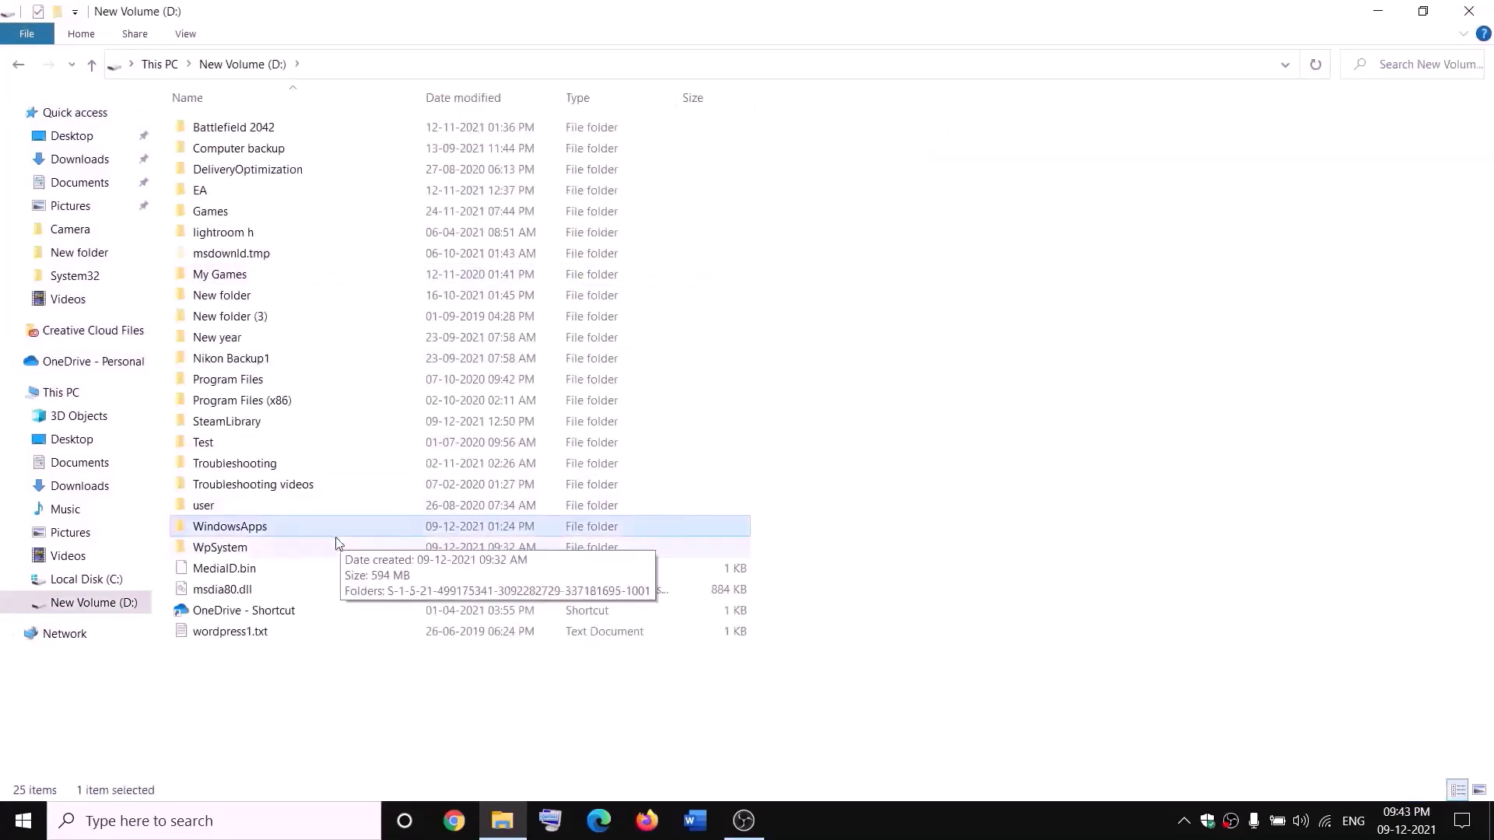
Make Everyone the owner of WindowsApps through its advanced security settings and apply the change
{"action": "right_click", "coordinate": [283, 533]}
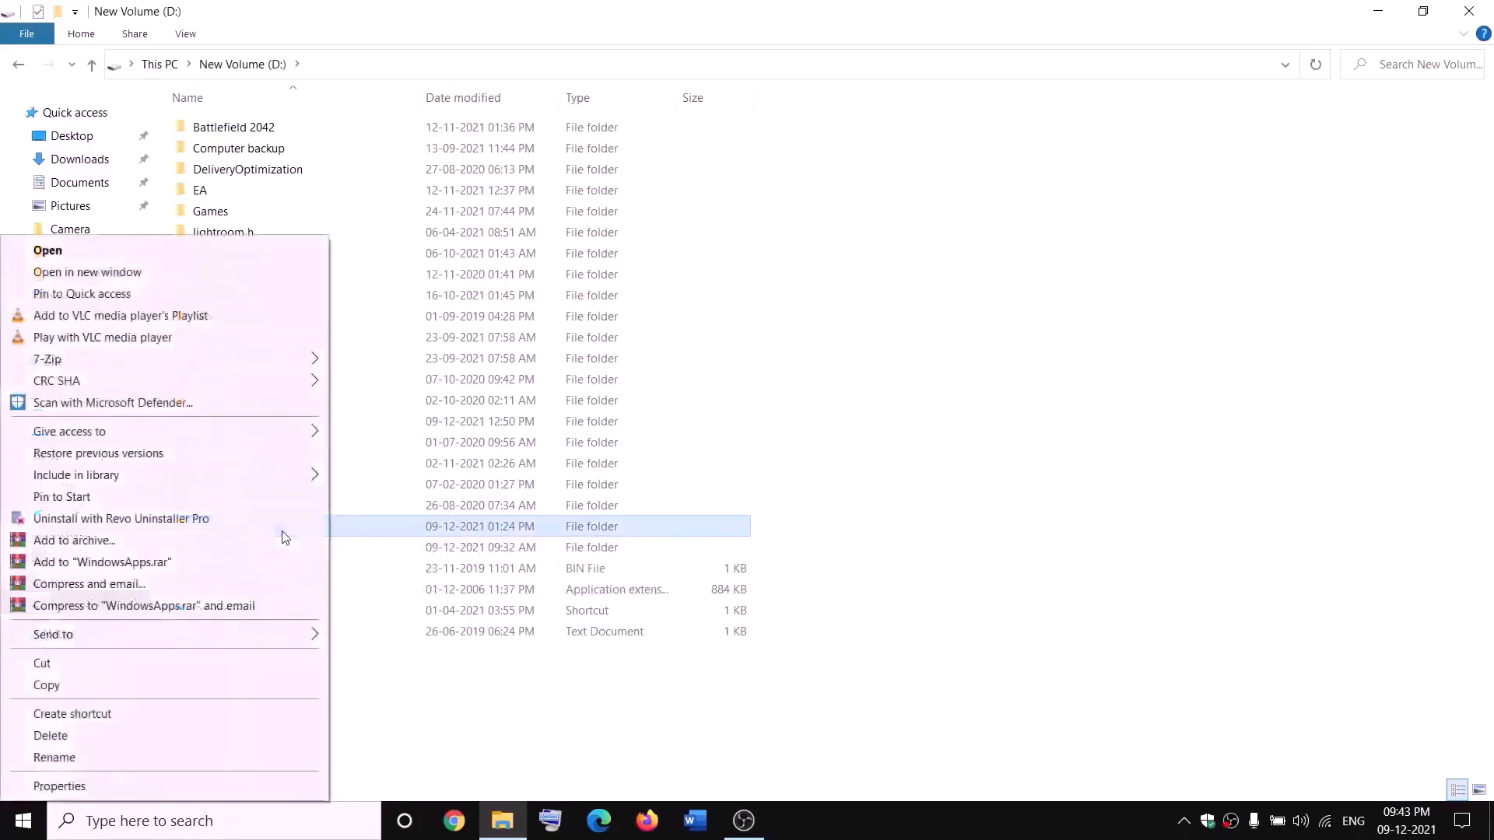
{"action": "left_click", "coordinate": [59, 787]}
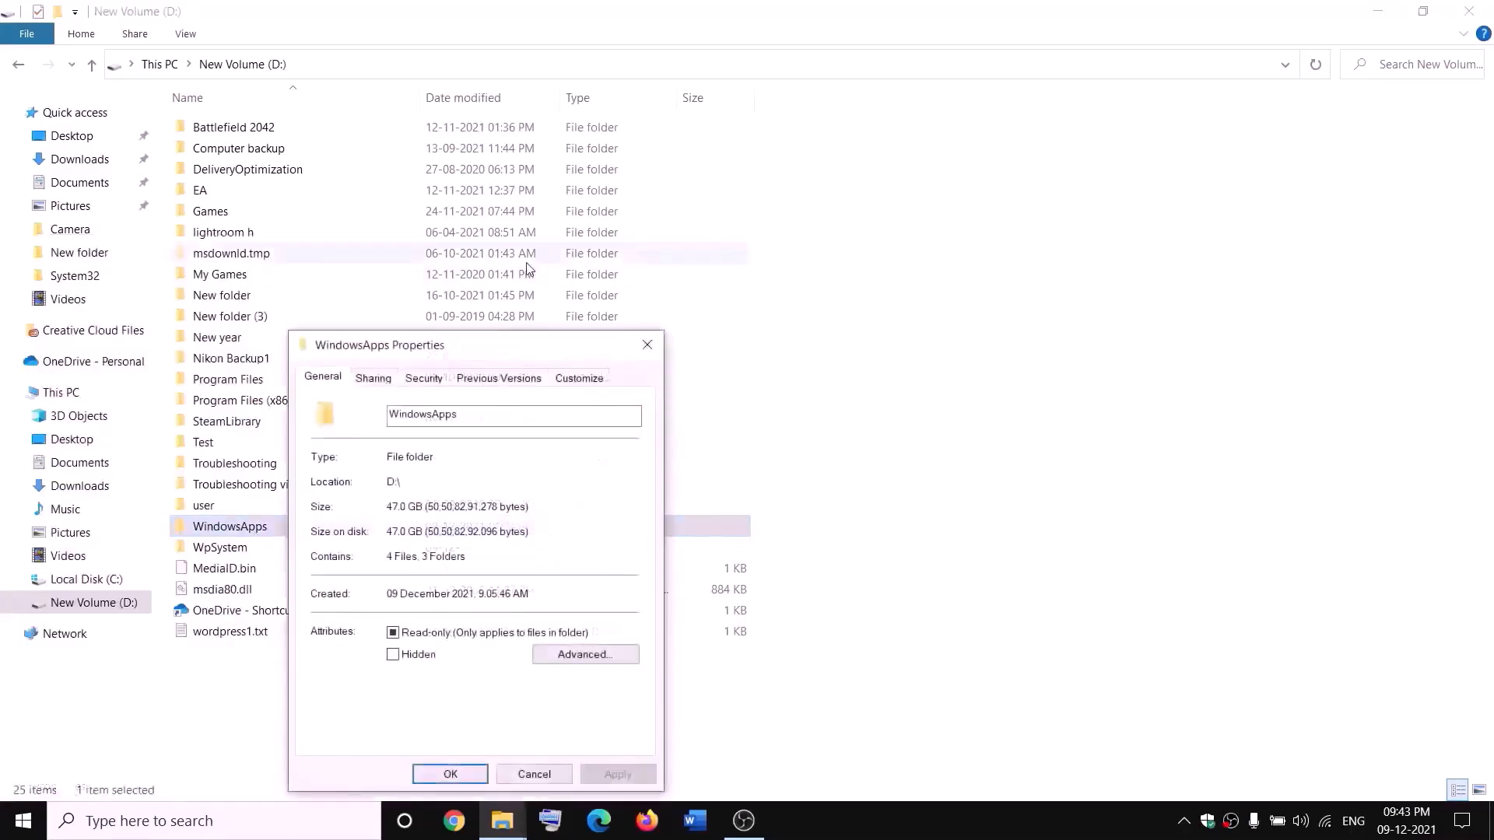
{"action": "left_click", "coordinate": [424, 385]}
{"action": "left_click", "coordinate": [582, 702]}
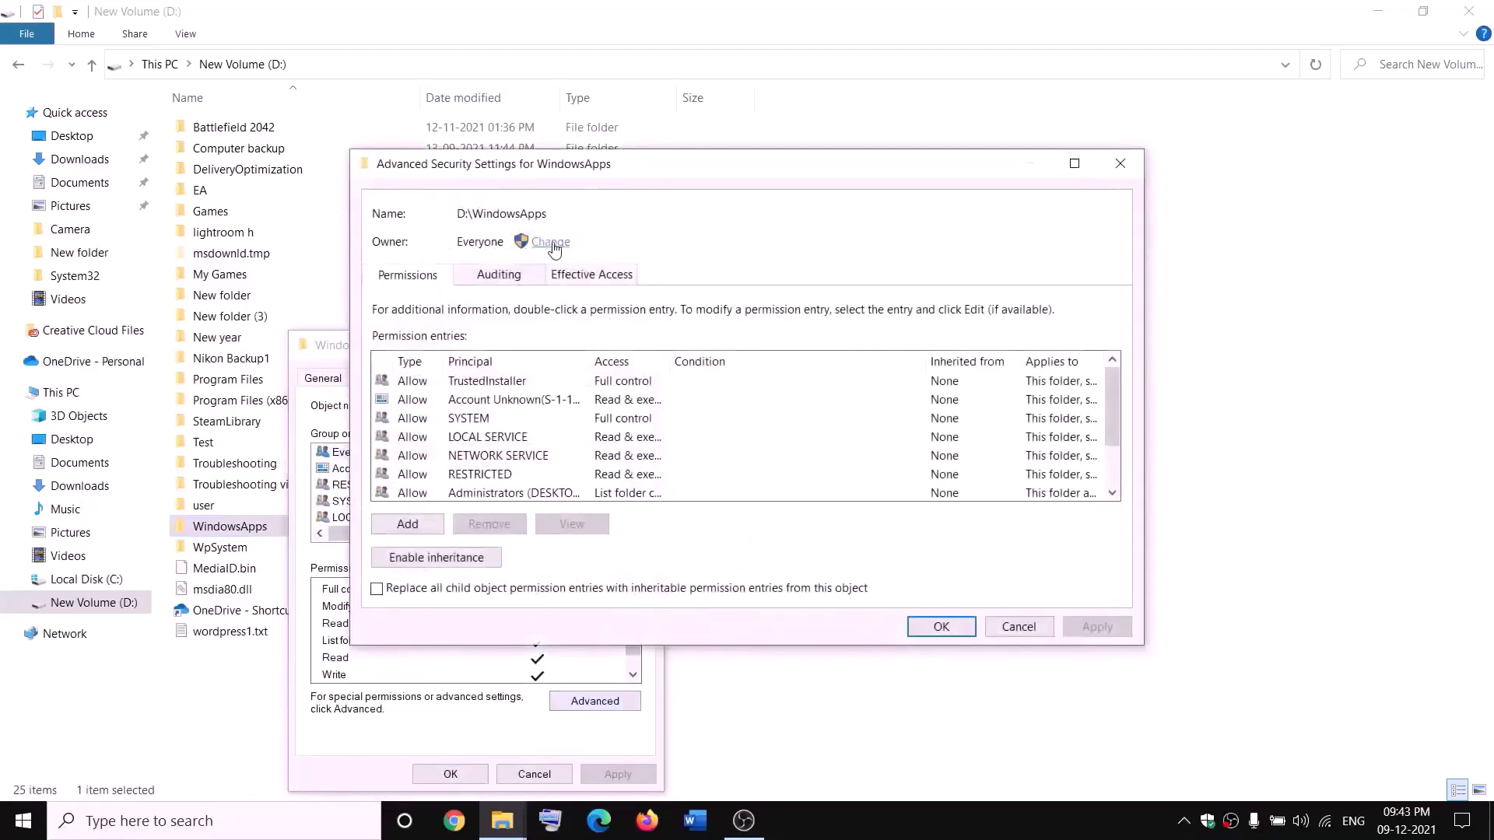
{"action": "left_click", "coordinate": [550, 243]}
{"action": "type", "text": "e"}
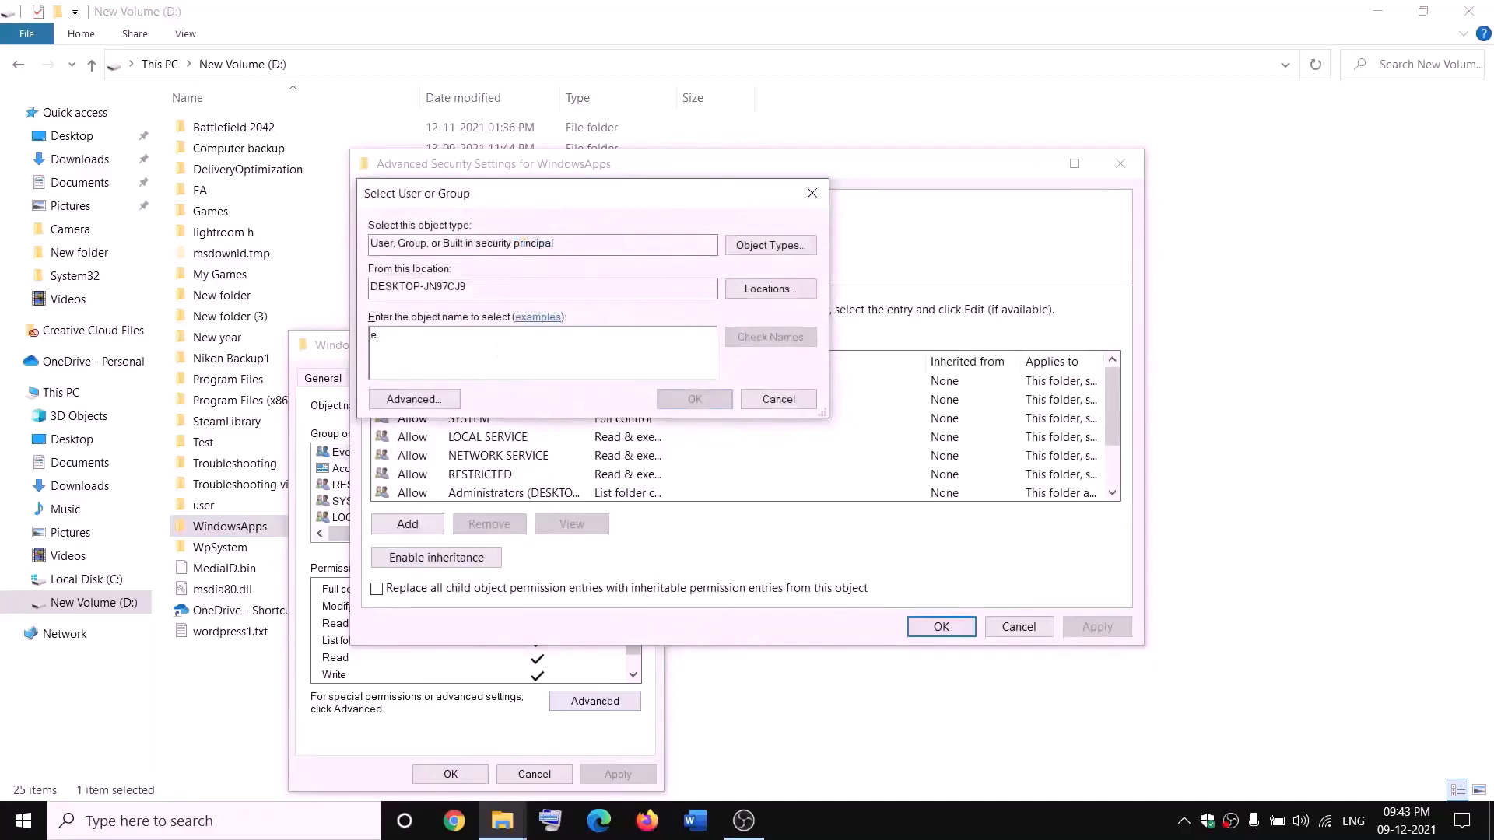
{"action": "type", "text": "veryone"}
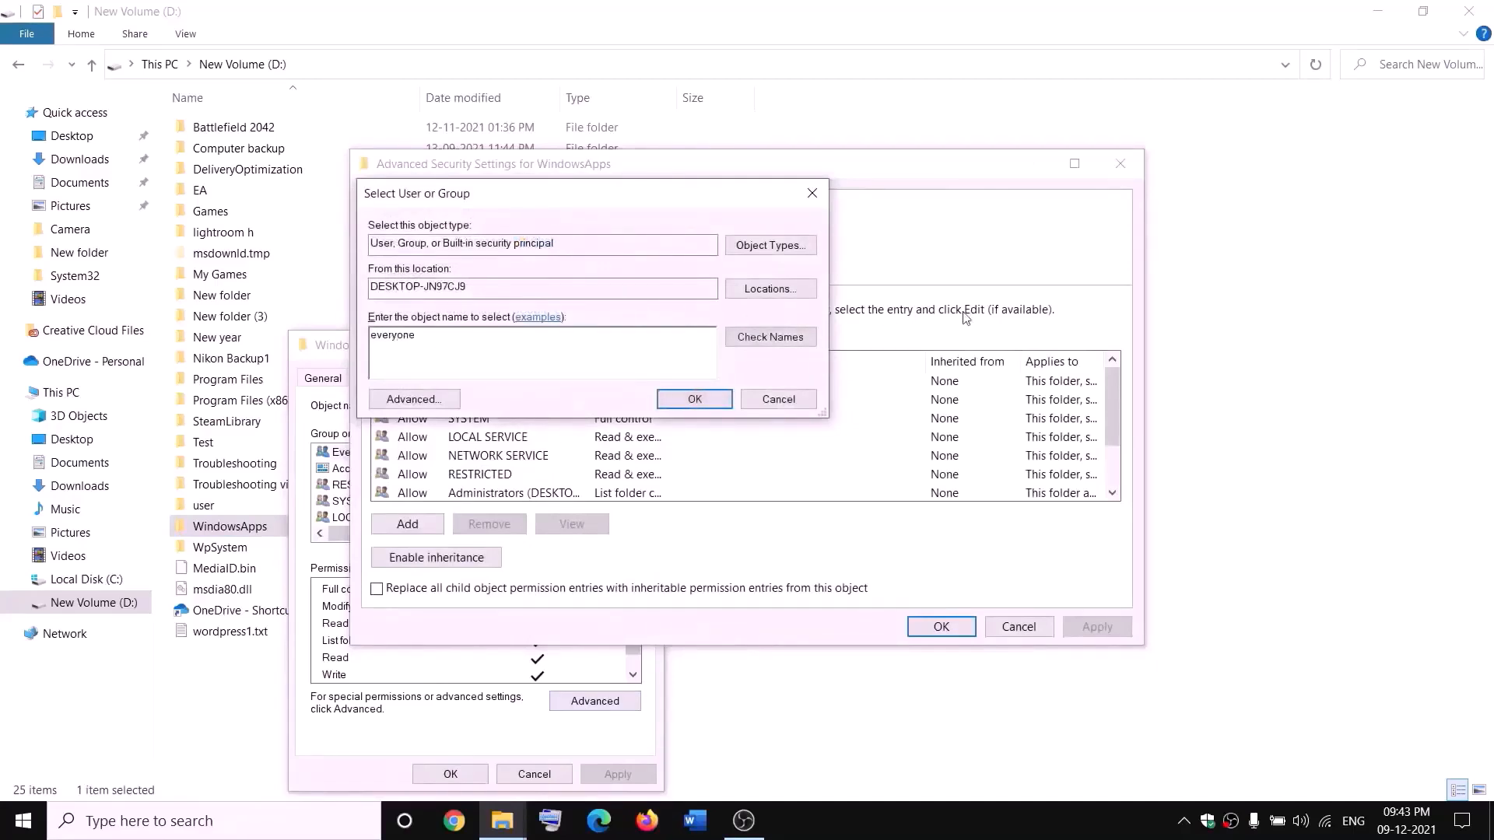
{"action": "left_click", "coordinate": [787, 343]}
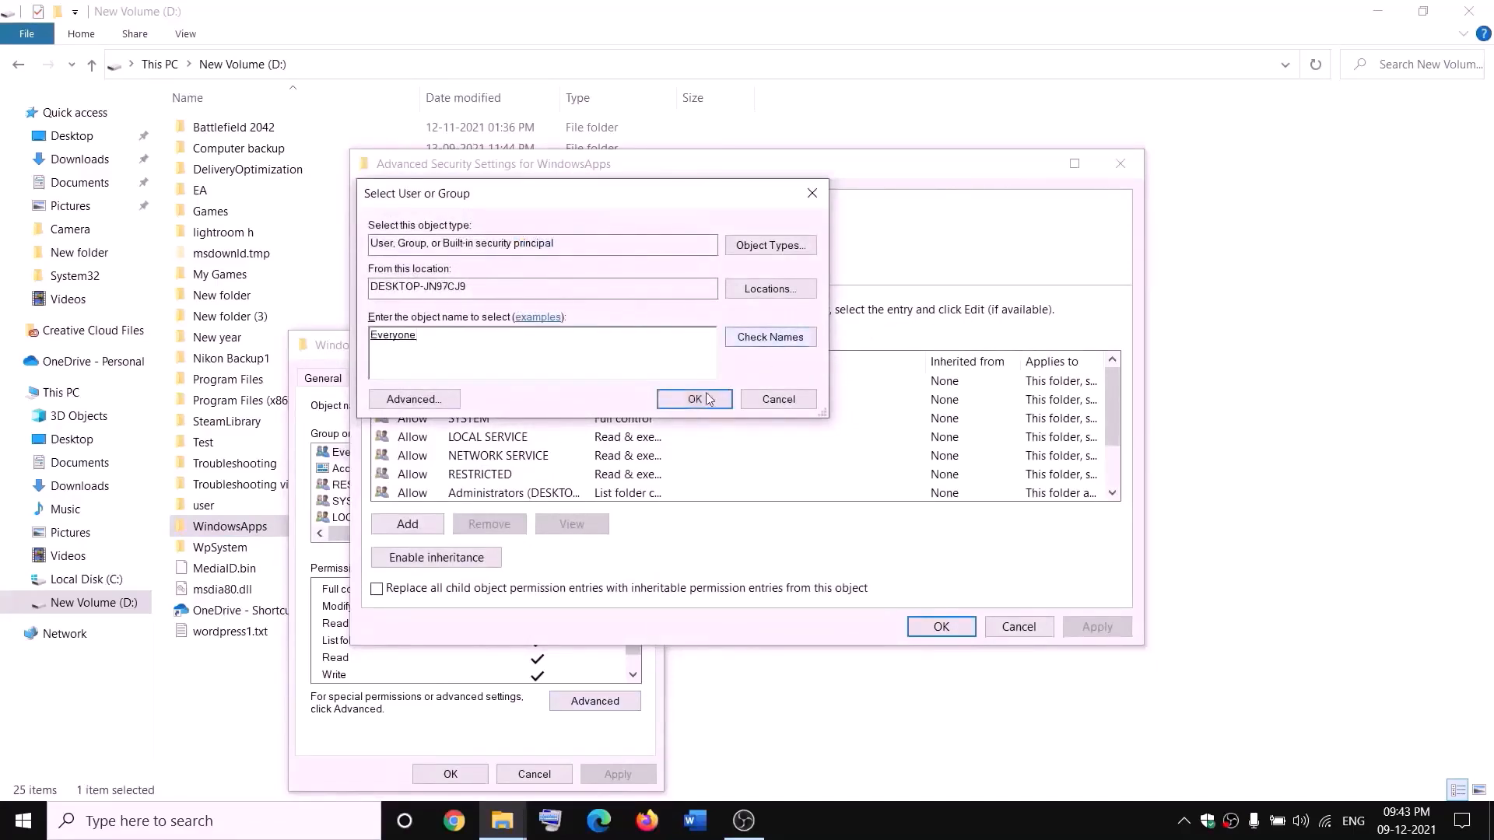
{"action": "left_click", "coordinate": [695, 400]}
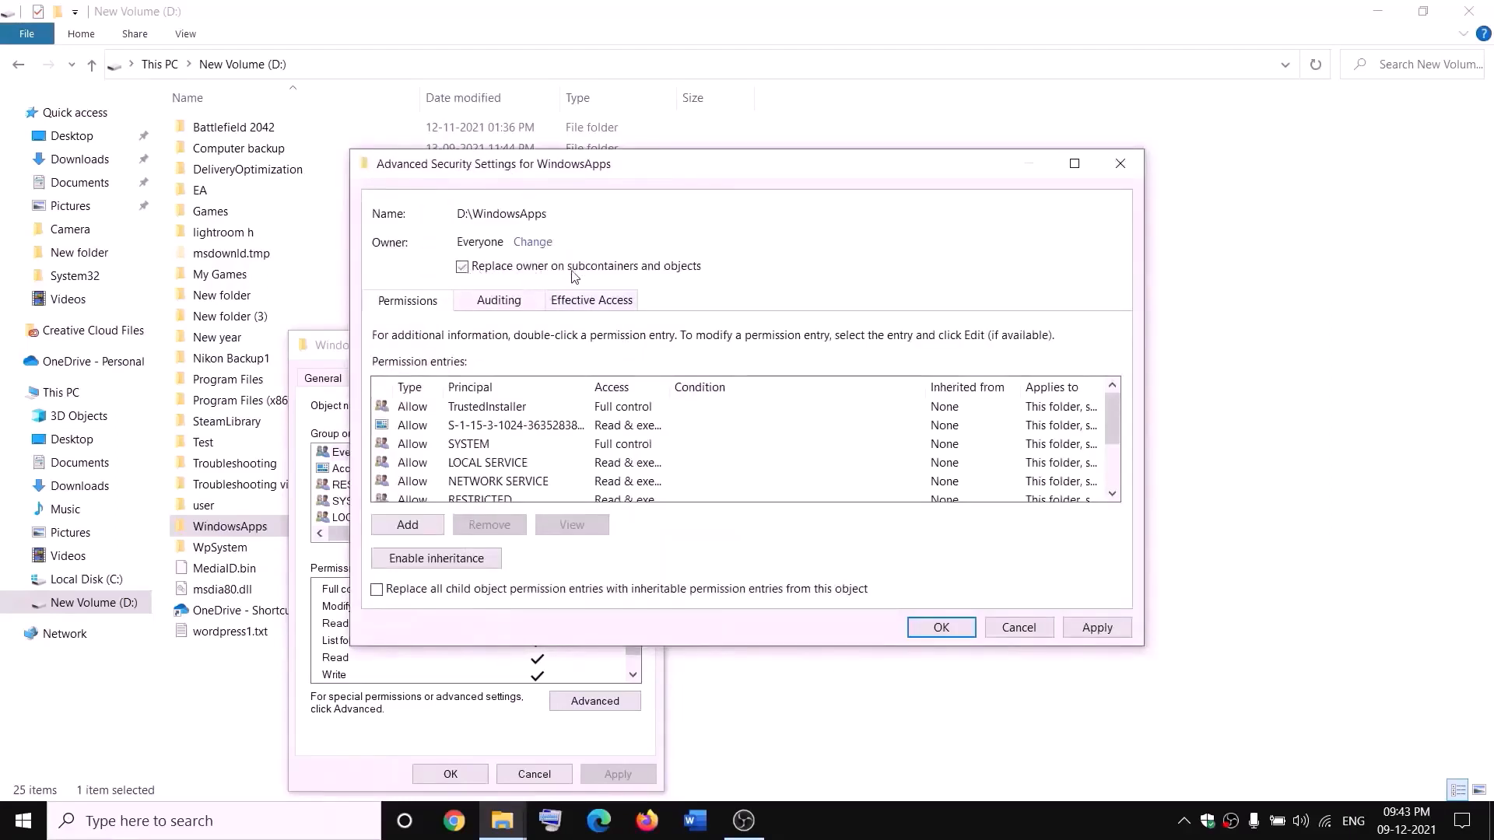
{"action": "left_click", "coordinate": [1098, 628]}
{"action": "left_click", "coordinate": [909, 491]}
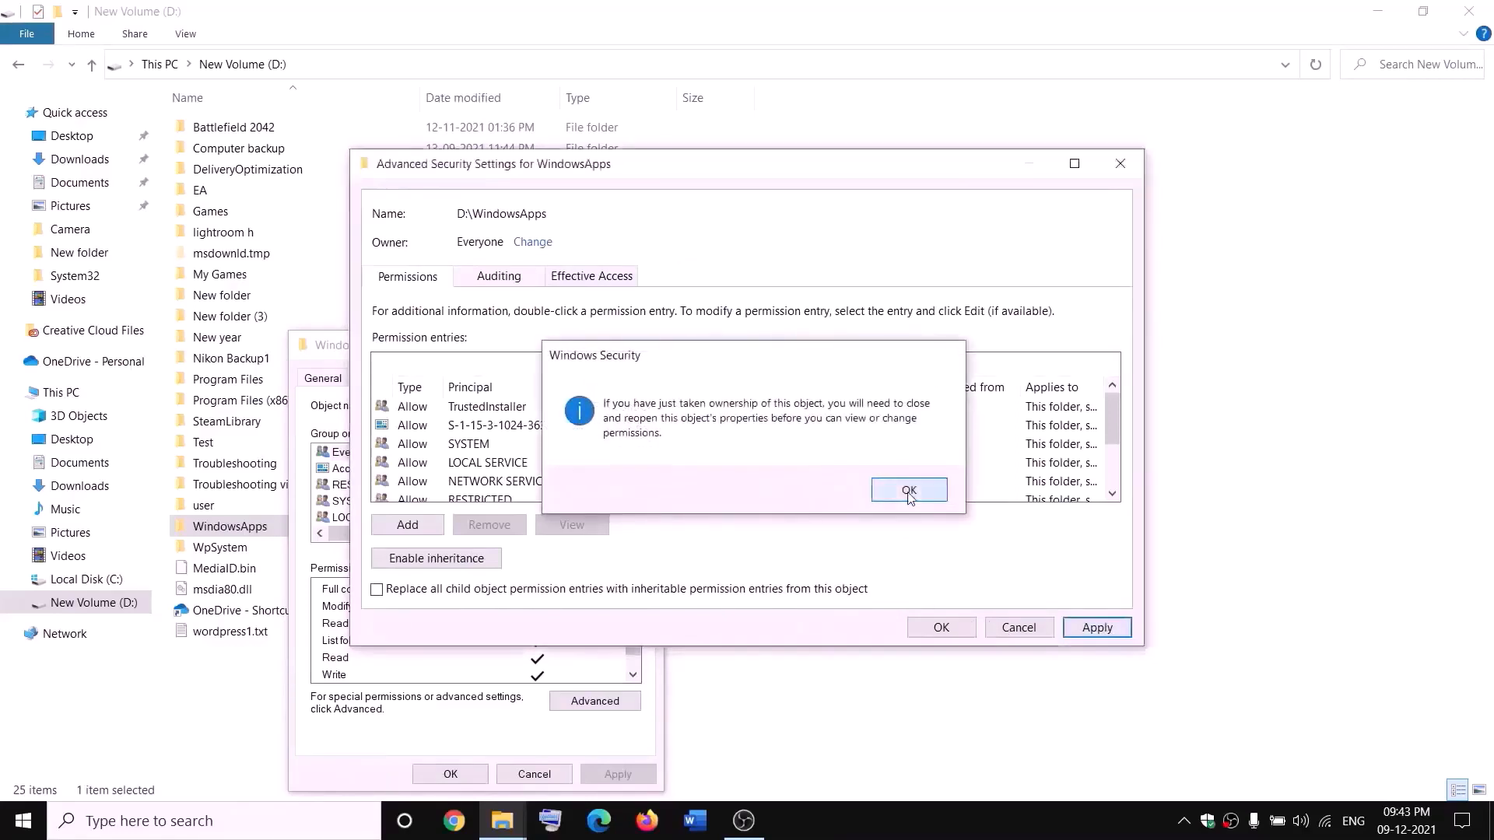
{"action": "left_click", "coordinate": [941, 627]}
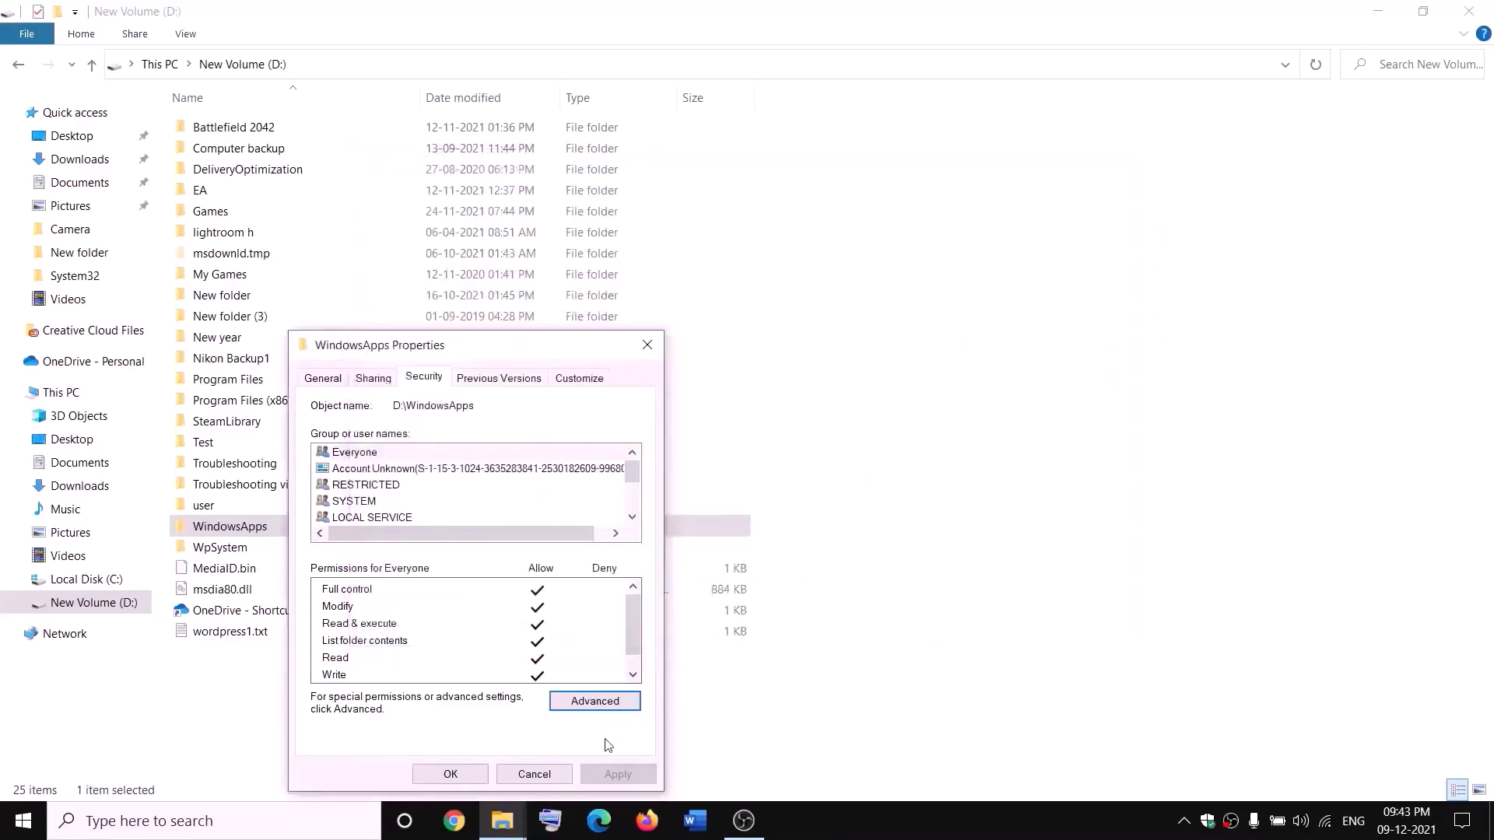
{"action": "left_click", "coordinate": [465, 778]}
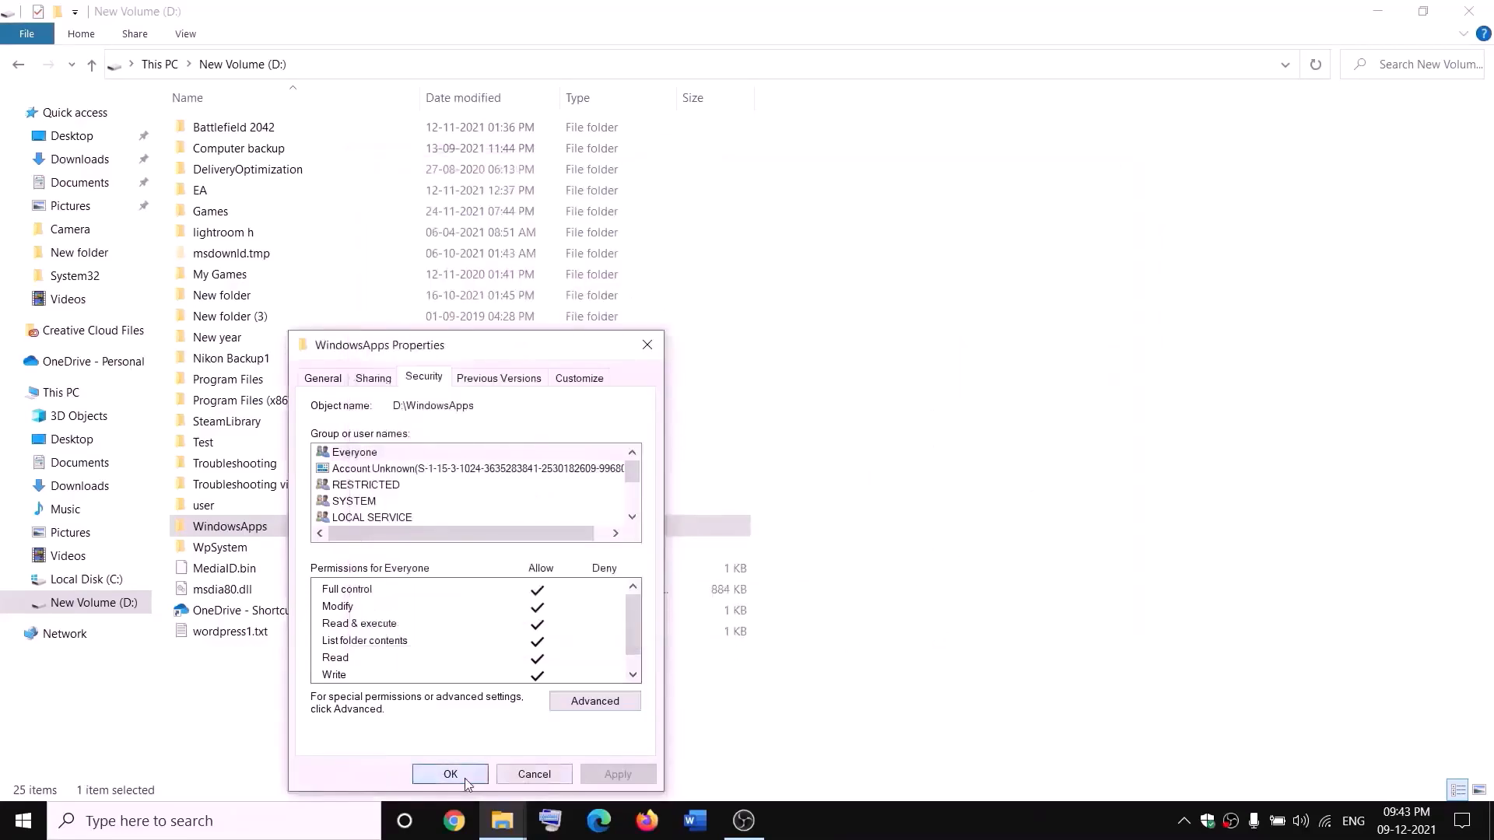
In WindowsApps' advanced security settings, add a new permission entry for the Everyone principal
{"action": "right_click", "coordinate": [285, 534]}
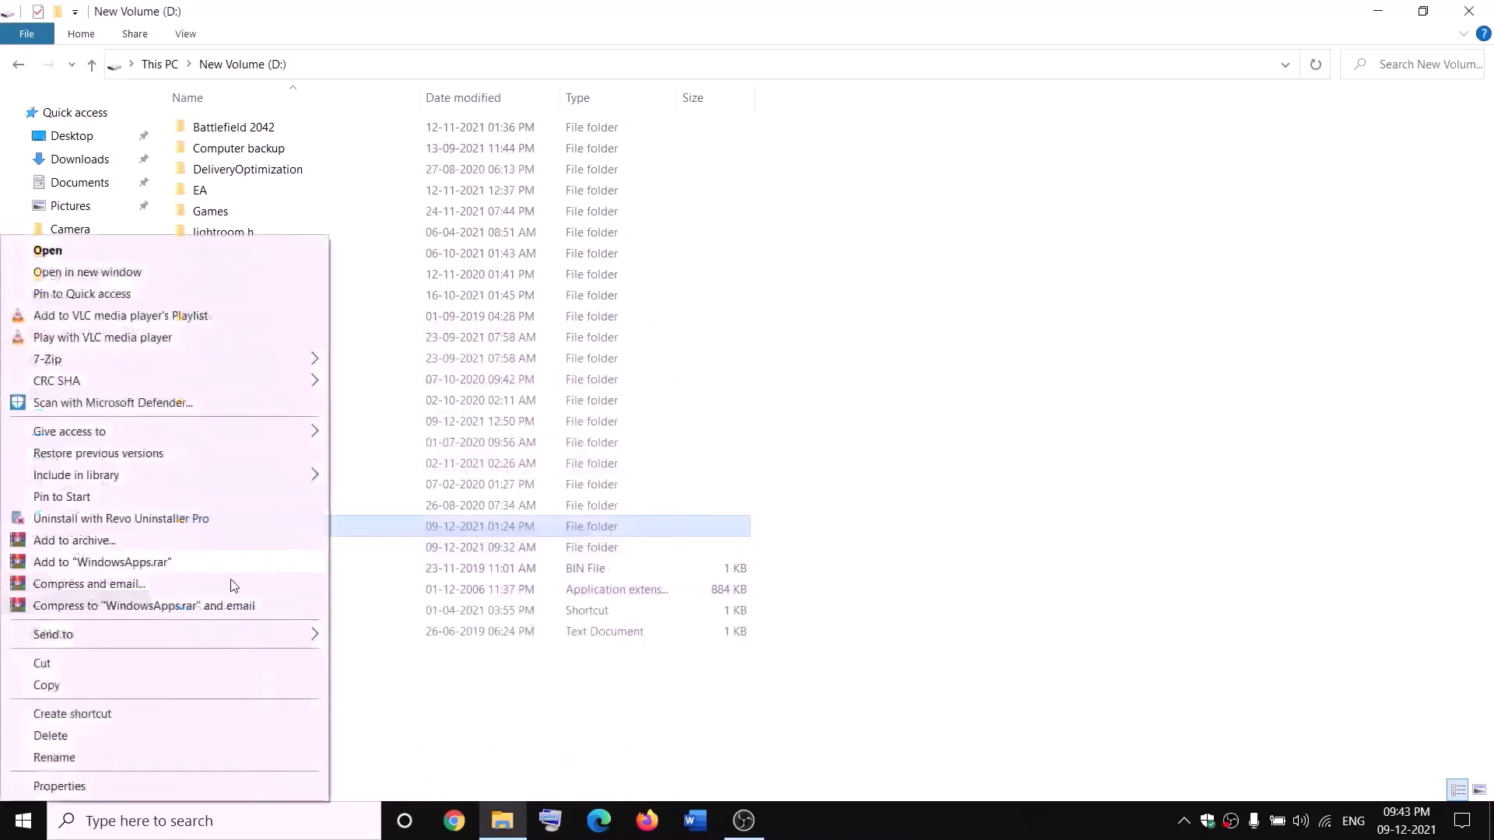
{"action": "left_click", "coordinate": [64, 782]}
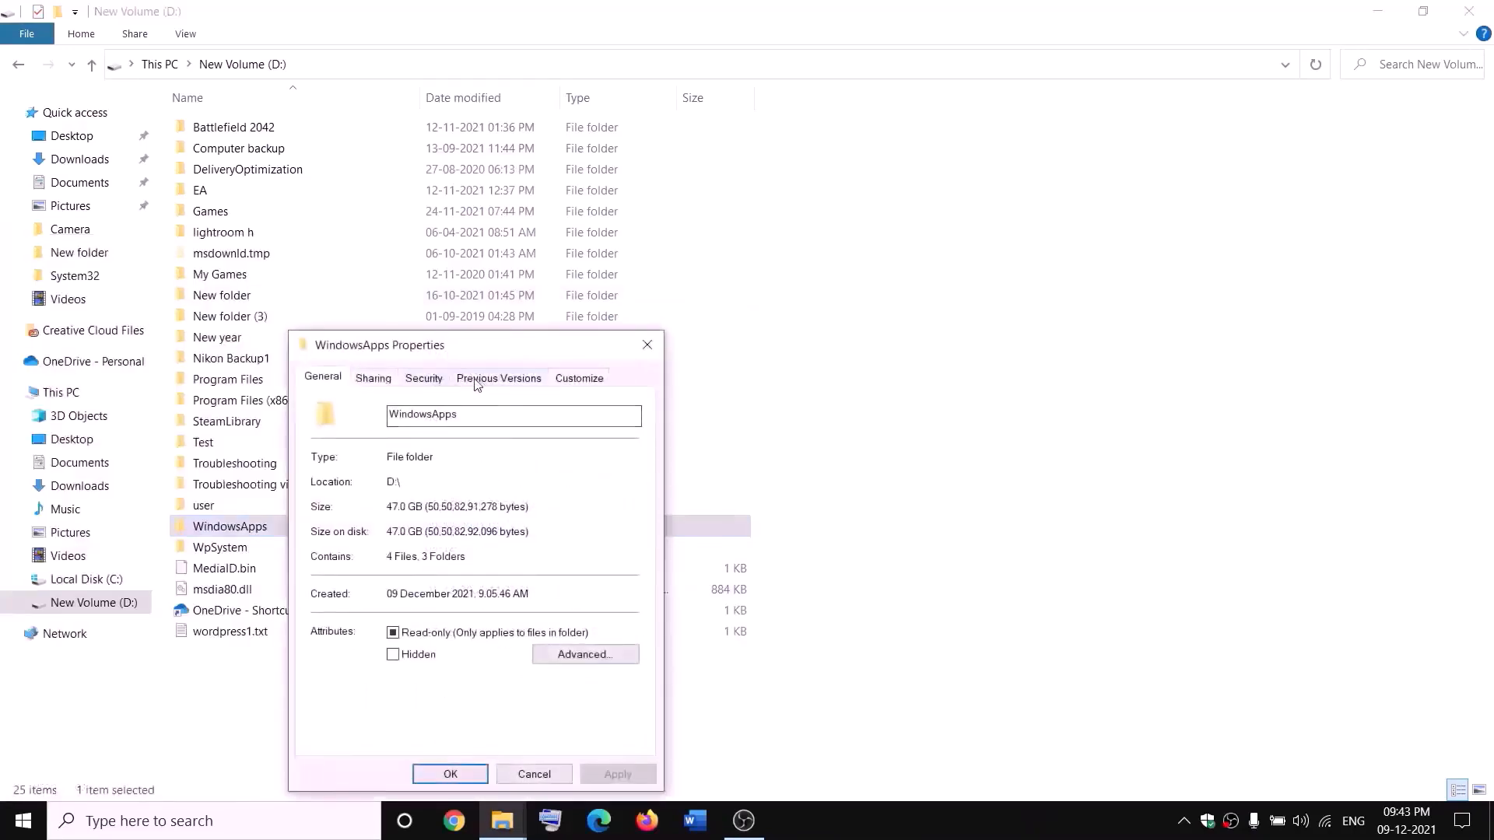
{"action": "left_click", "coordinate": [424, 379]}
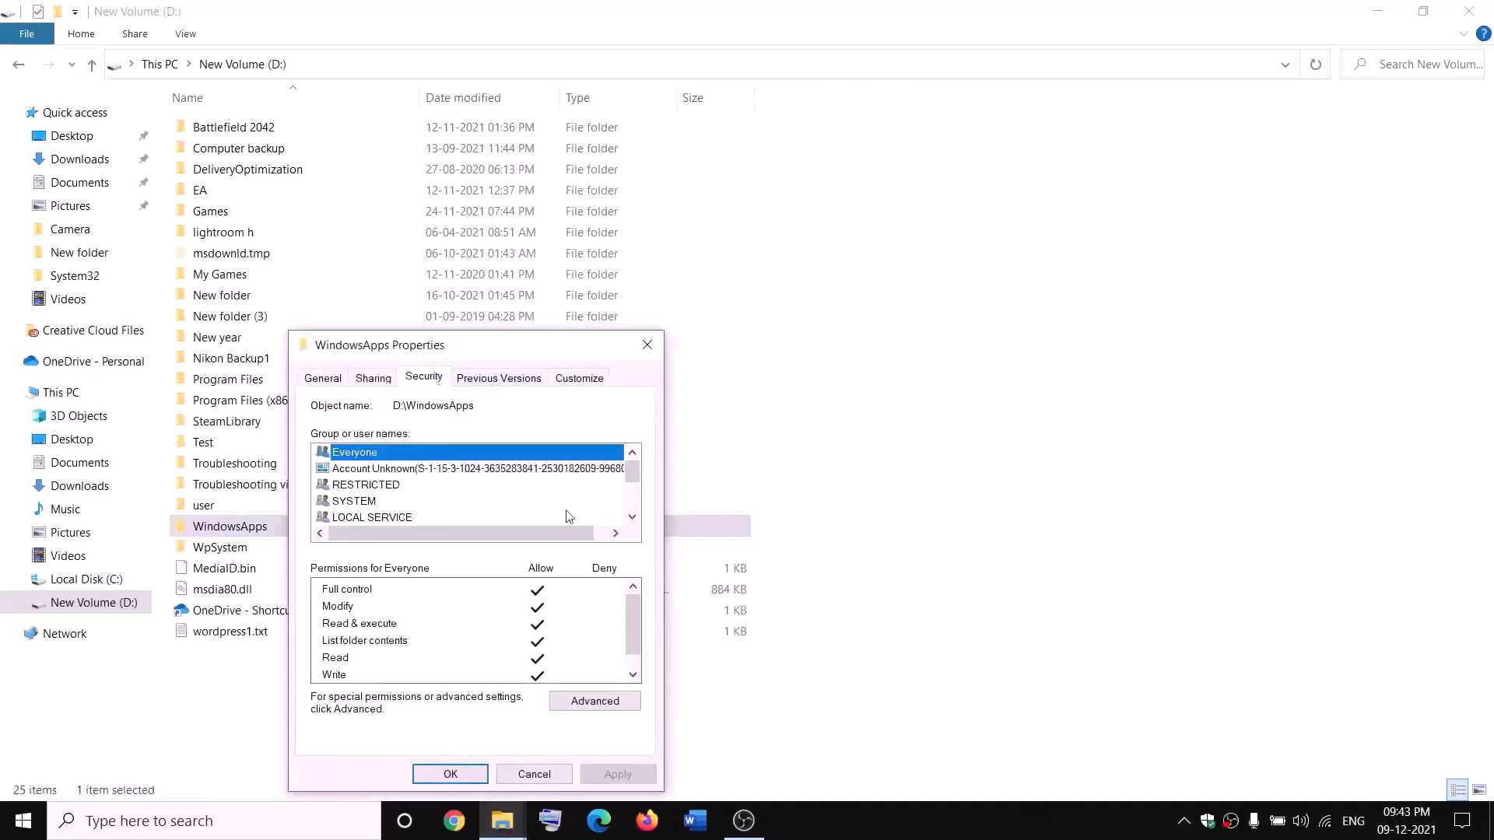
{"action": "left_click", "coordinate": [622, 701]}
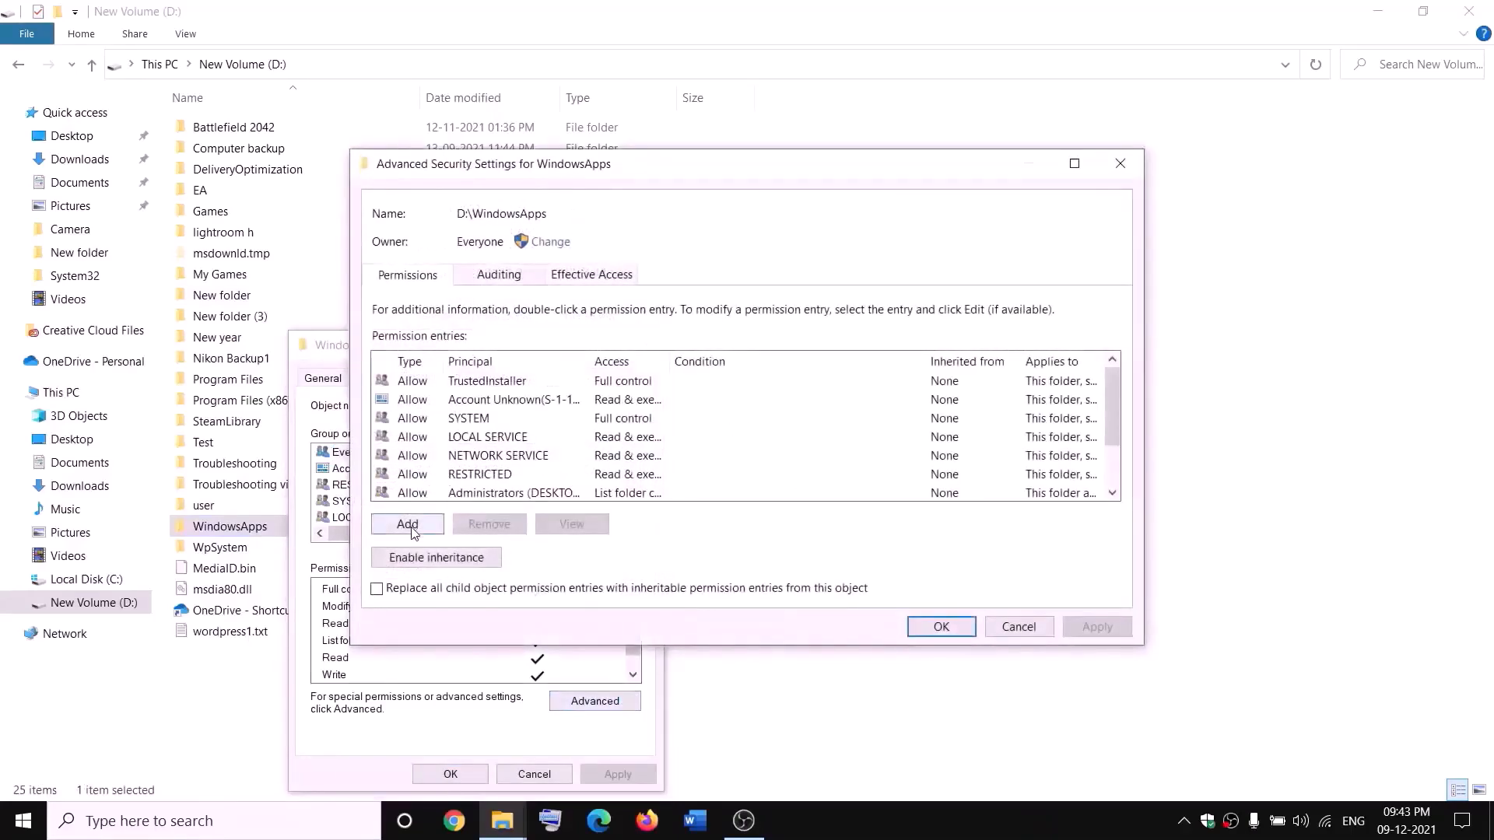
{"action": "left_click", "coordinate": [407, 524]}
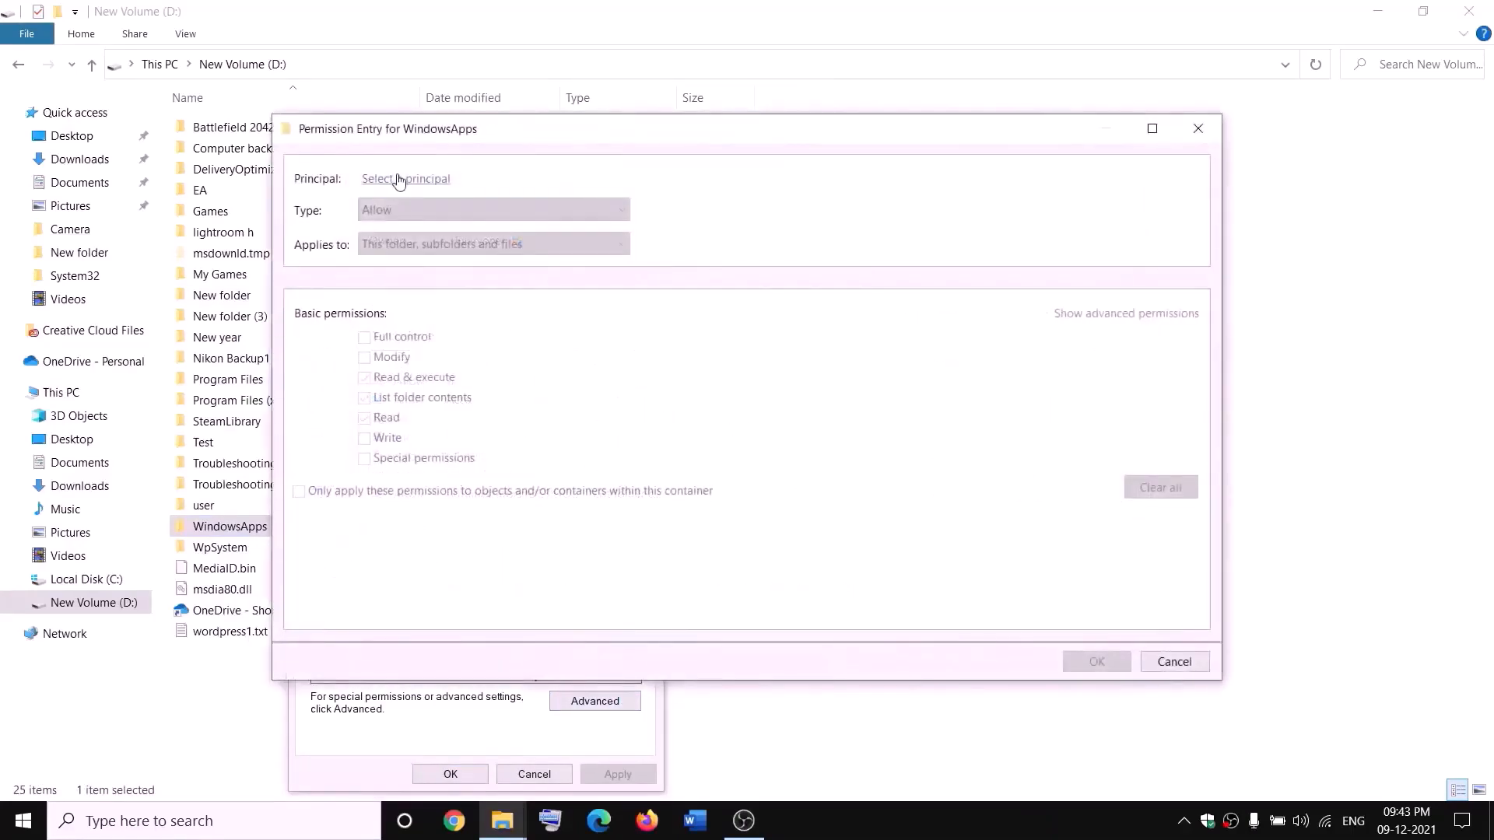
{"action": "left_click", "coordinate": [398, 180]}
{"action": "type", "text": "e"}
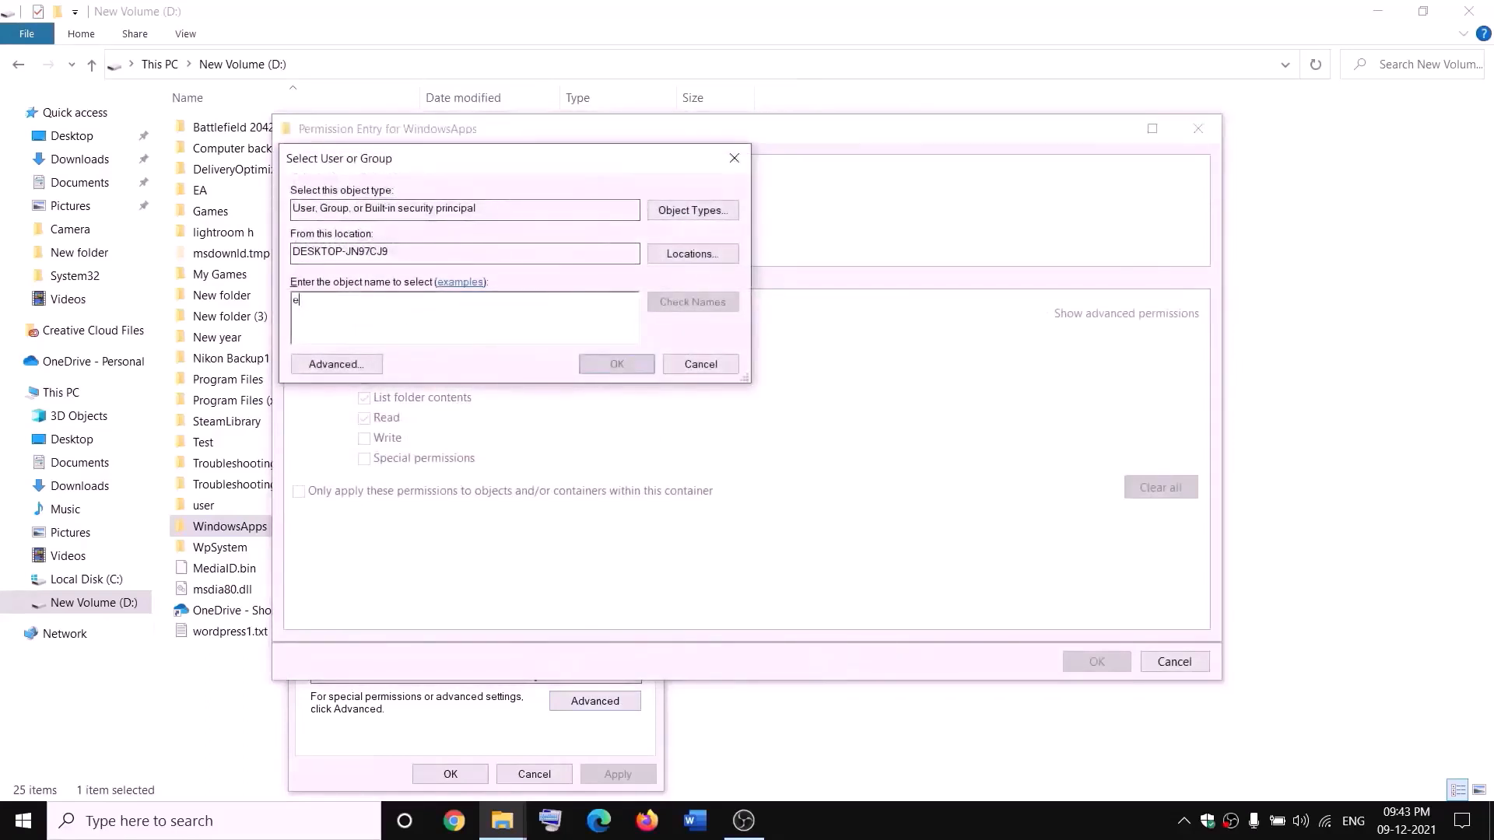
{"action": "type", "text": "veryone"}
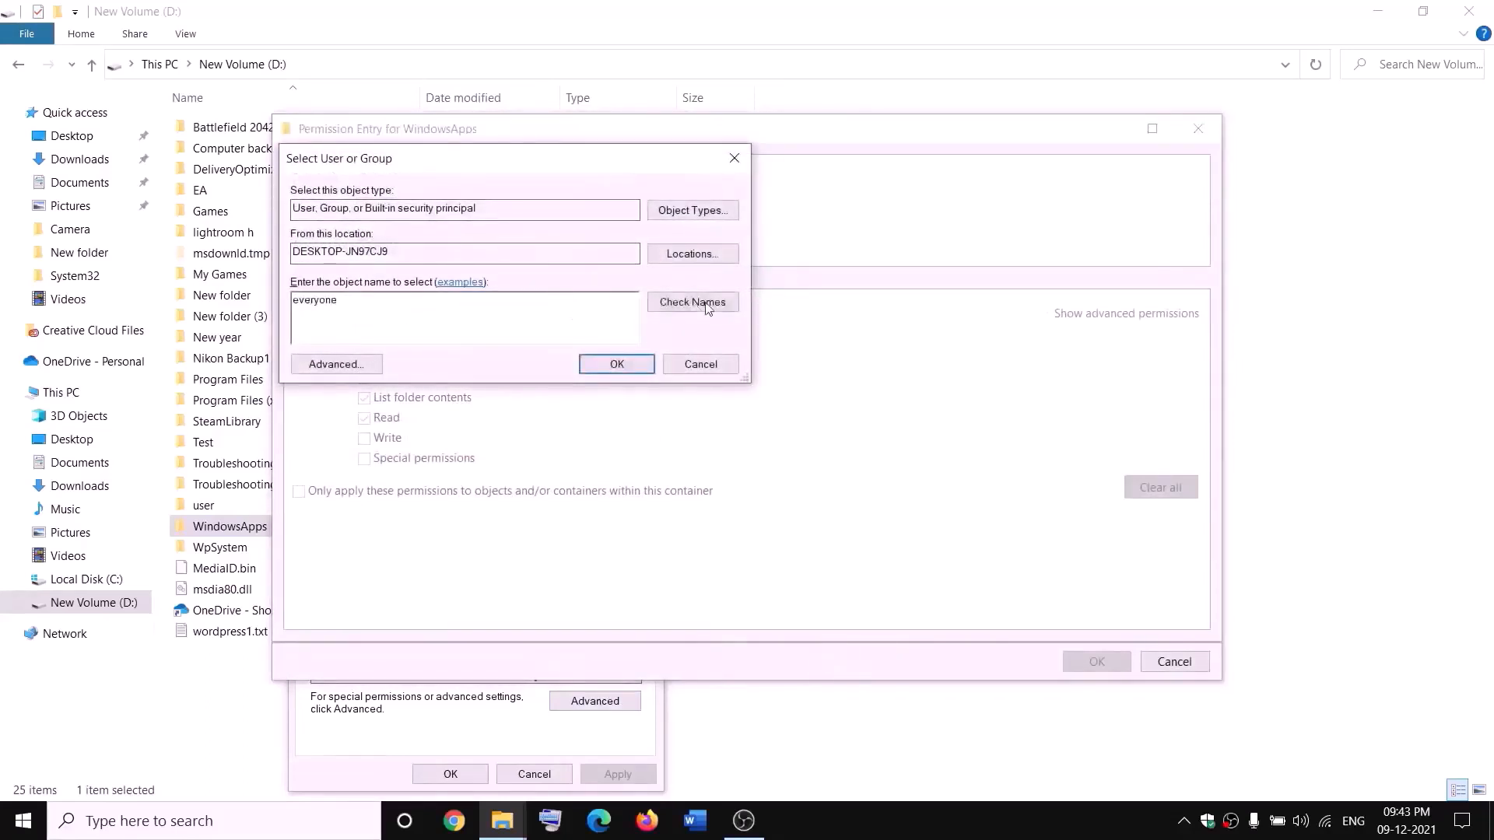
{"action": "left_click", "coordinate": [707, 308]}
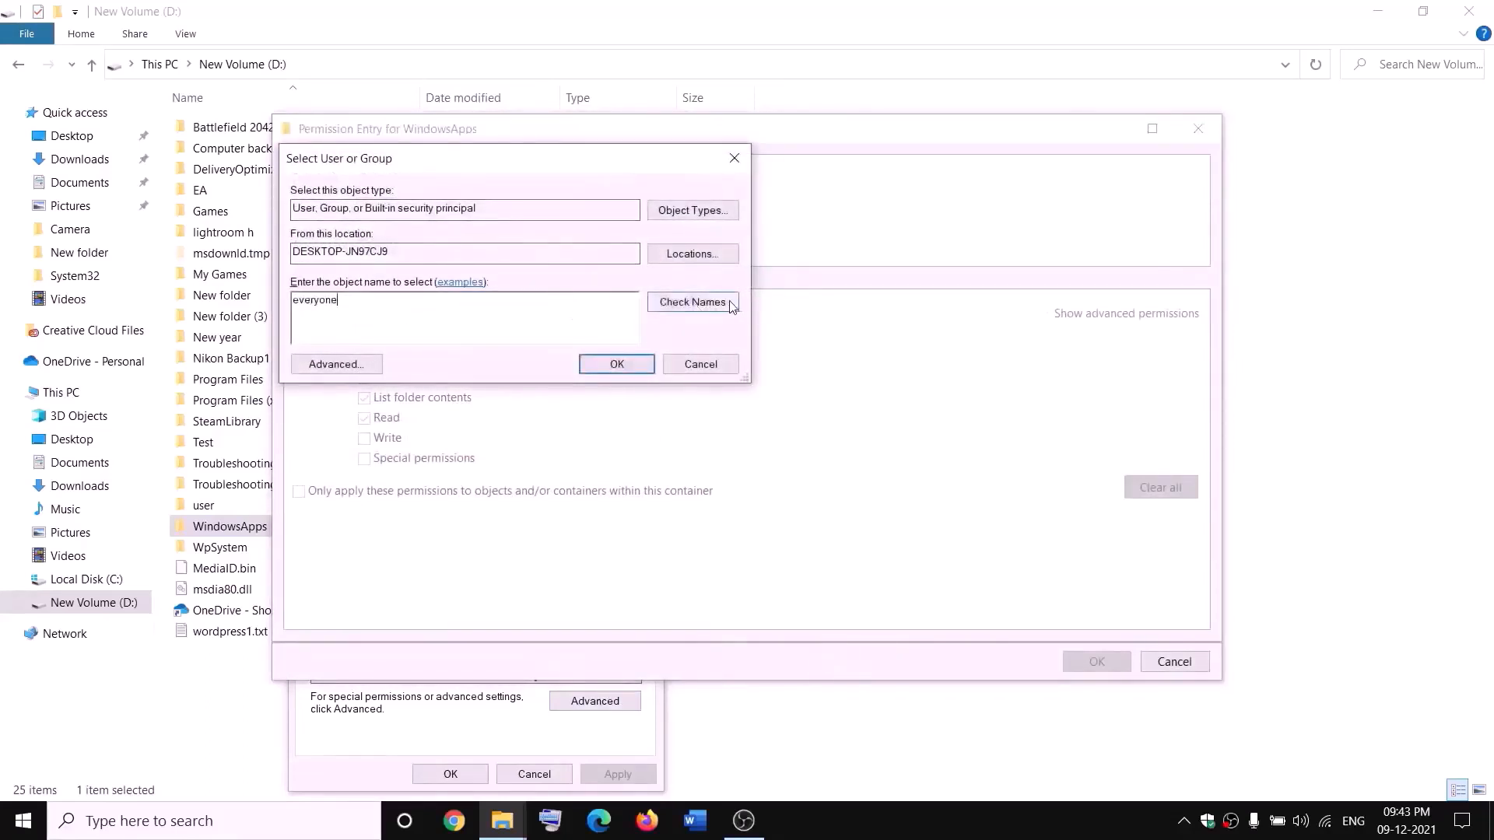
{"action": "left_click", "coordinate": [618, 366]}
Grant Everyone Full control on WindowsApps, apply it, and close the security dialogs
{"action": "left_click", "coordinate": [365, 338]}
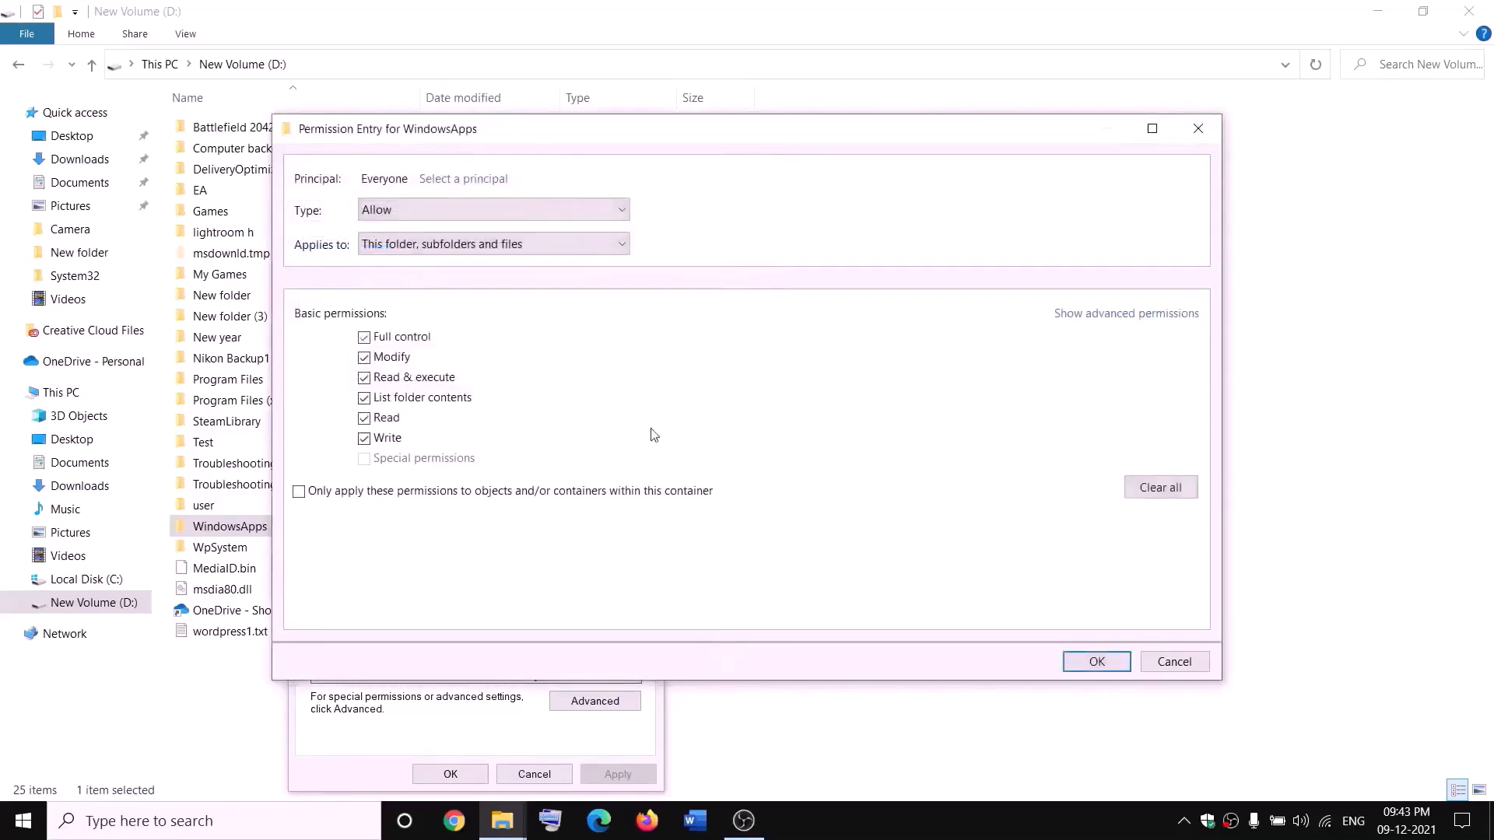
{"action": "left_click", "coordinate": [1097, 660]}
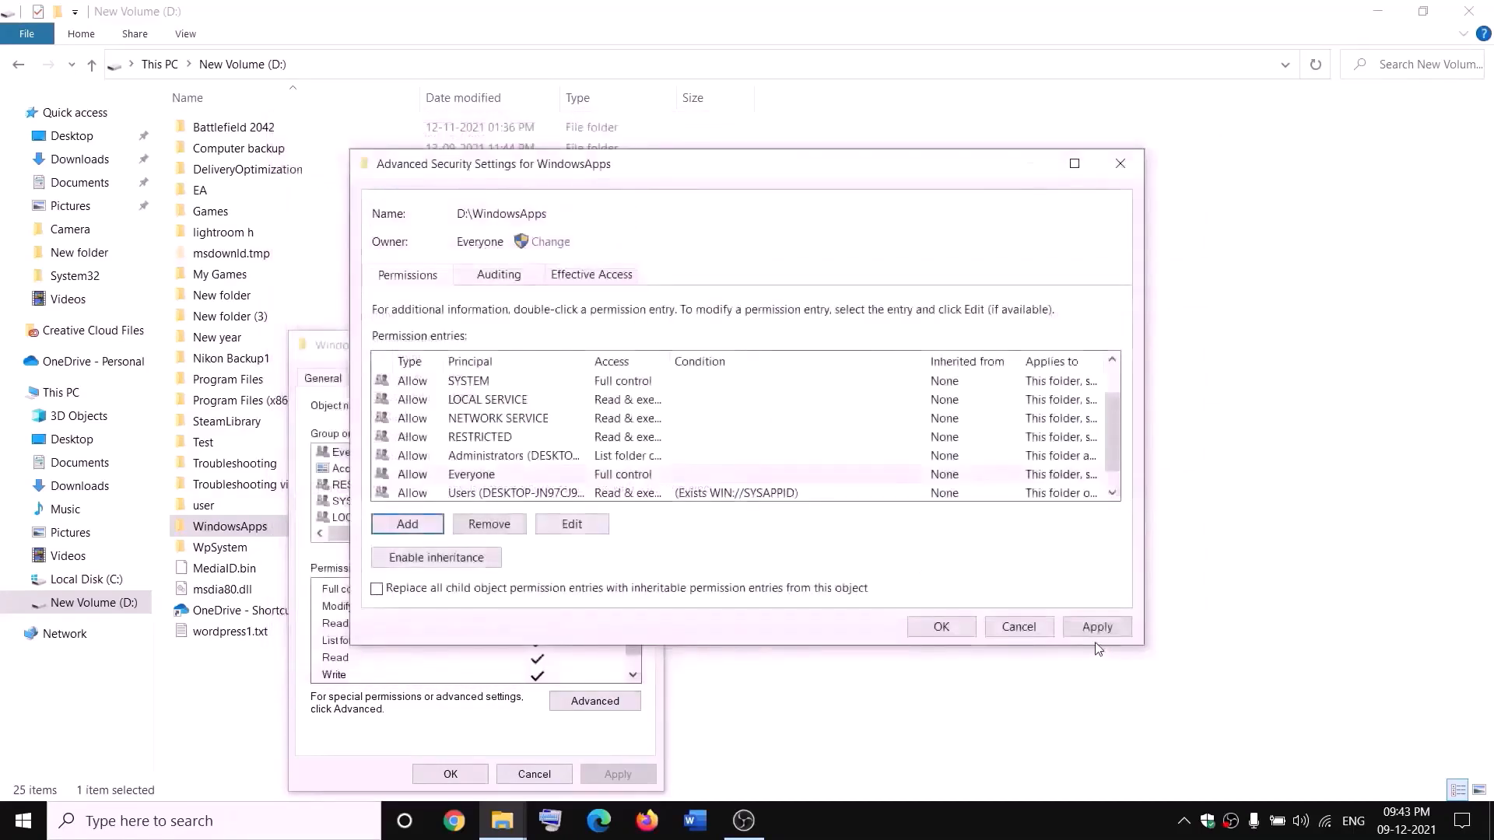
{"action": "left_click", "coordinate": [1096, 631]}
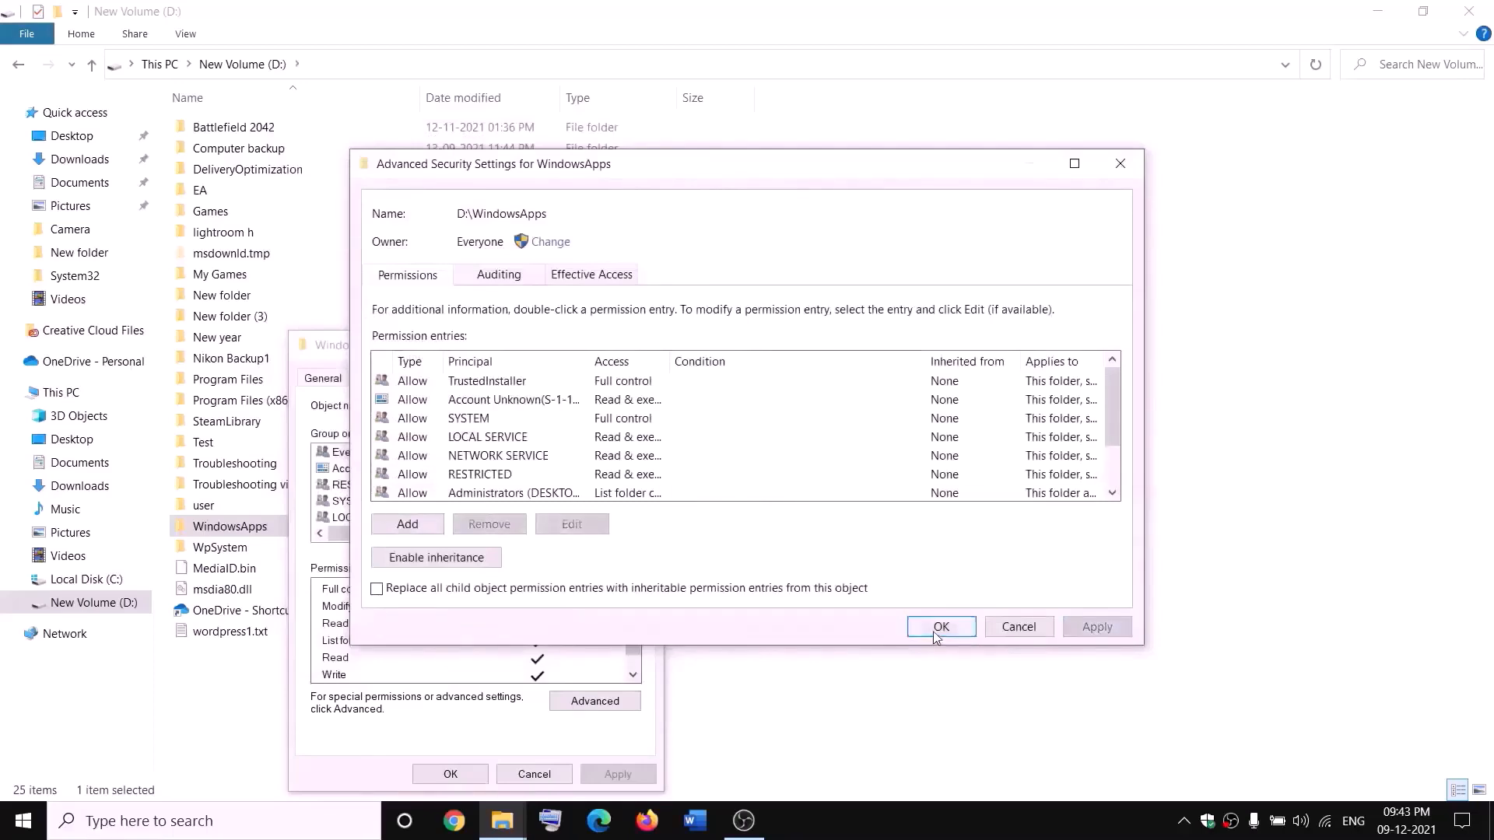
{"action": "left_click", "coordinate": [939, 630]}
{"action": "left_click", "coordinate": [449, 774]}
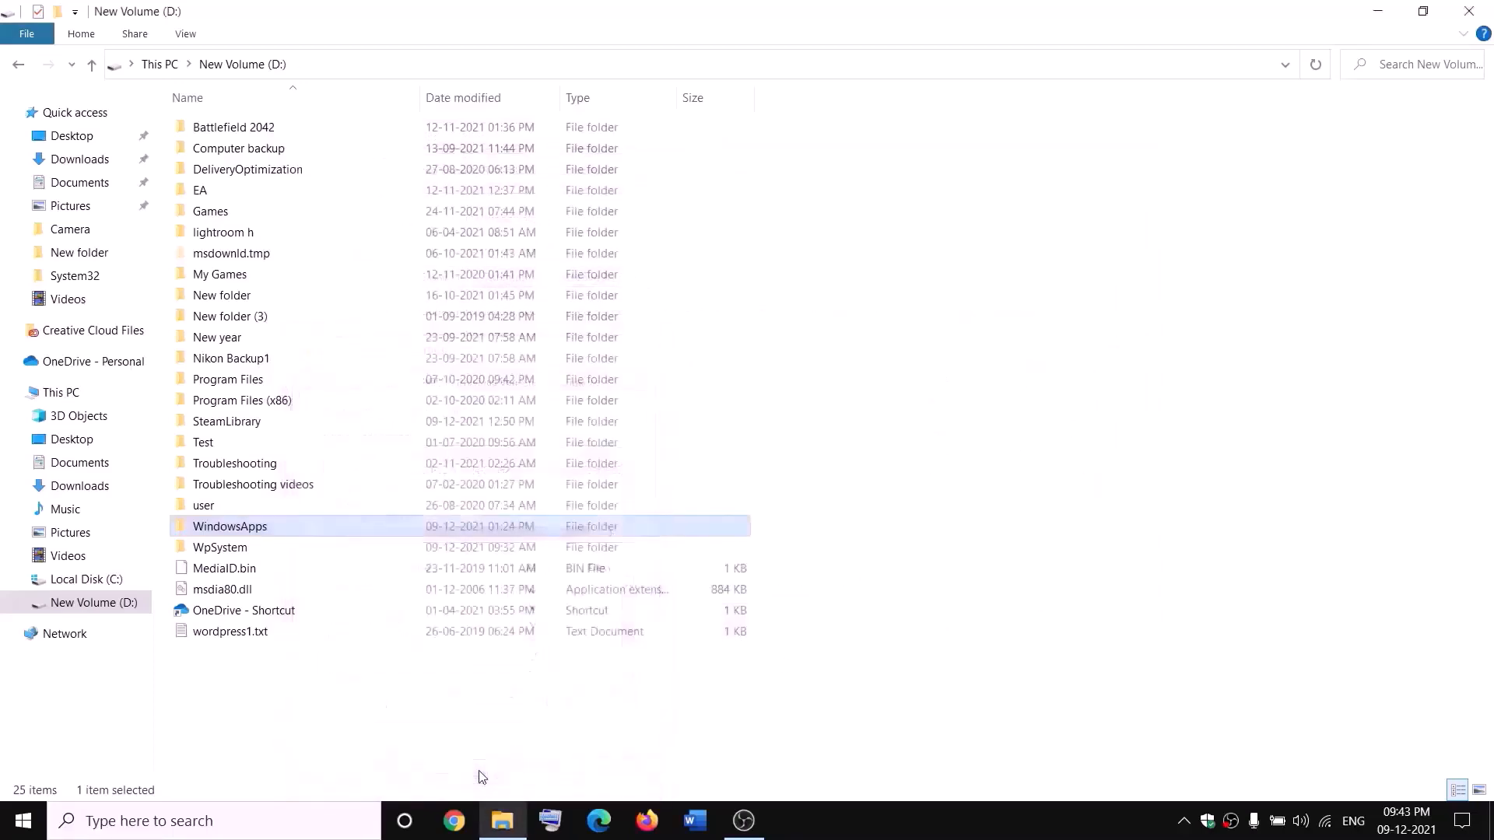
Append '.old' to the WindowsApps folder name so it reads WindowsApps.old
{"action": "right_click", "coordinate": [284, 535]}
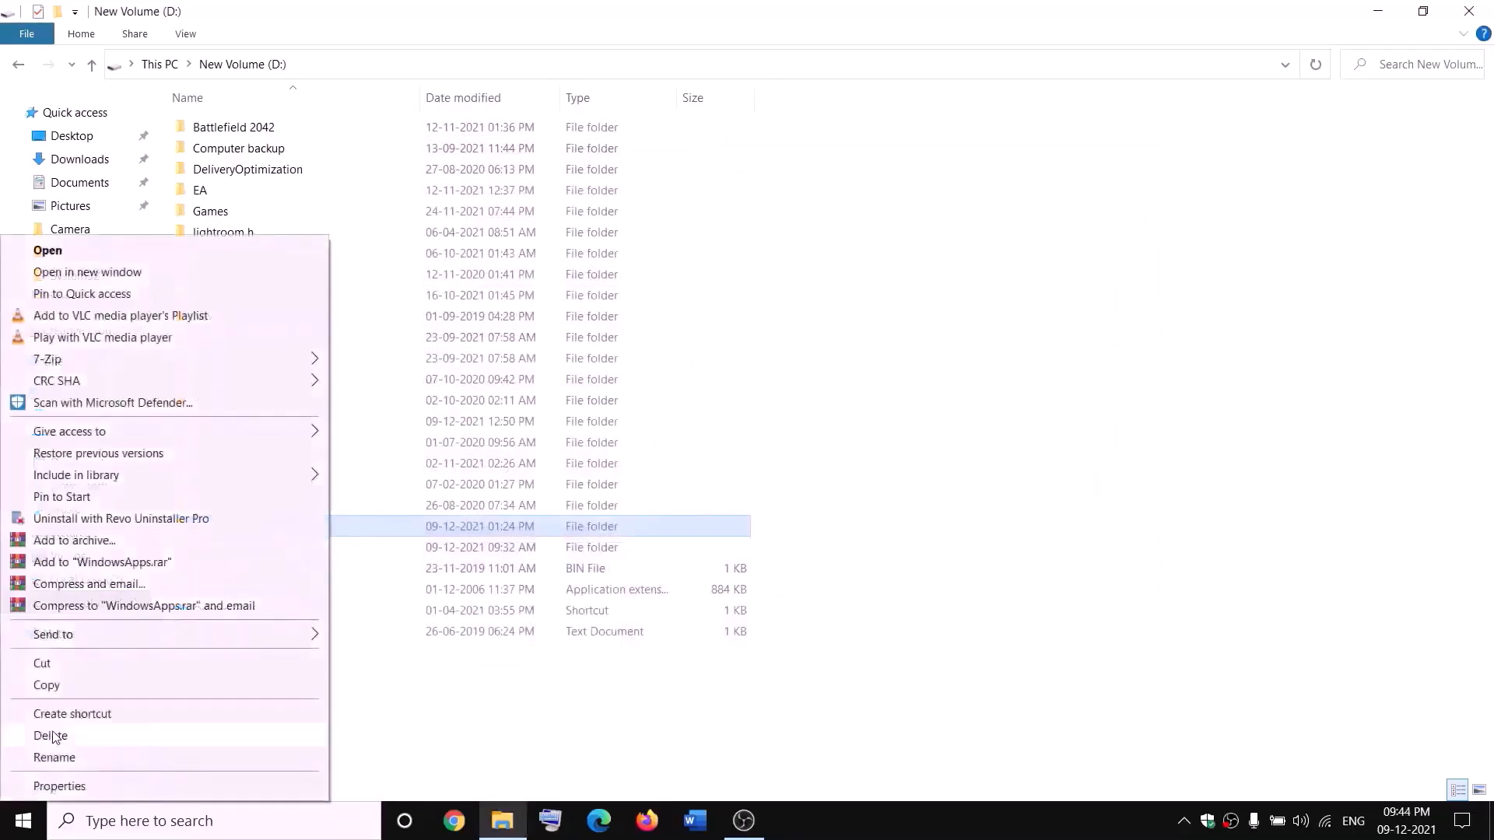
{"action": "left_click", "coordinate": [46, 758]}
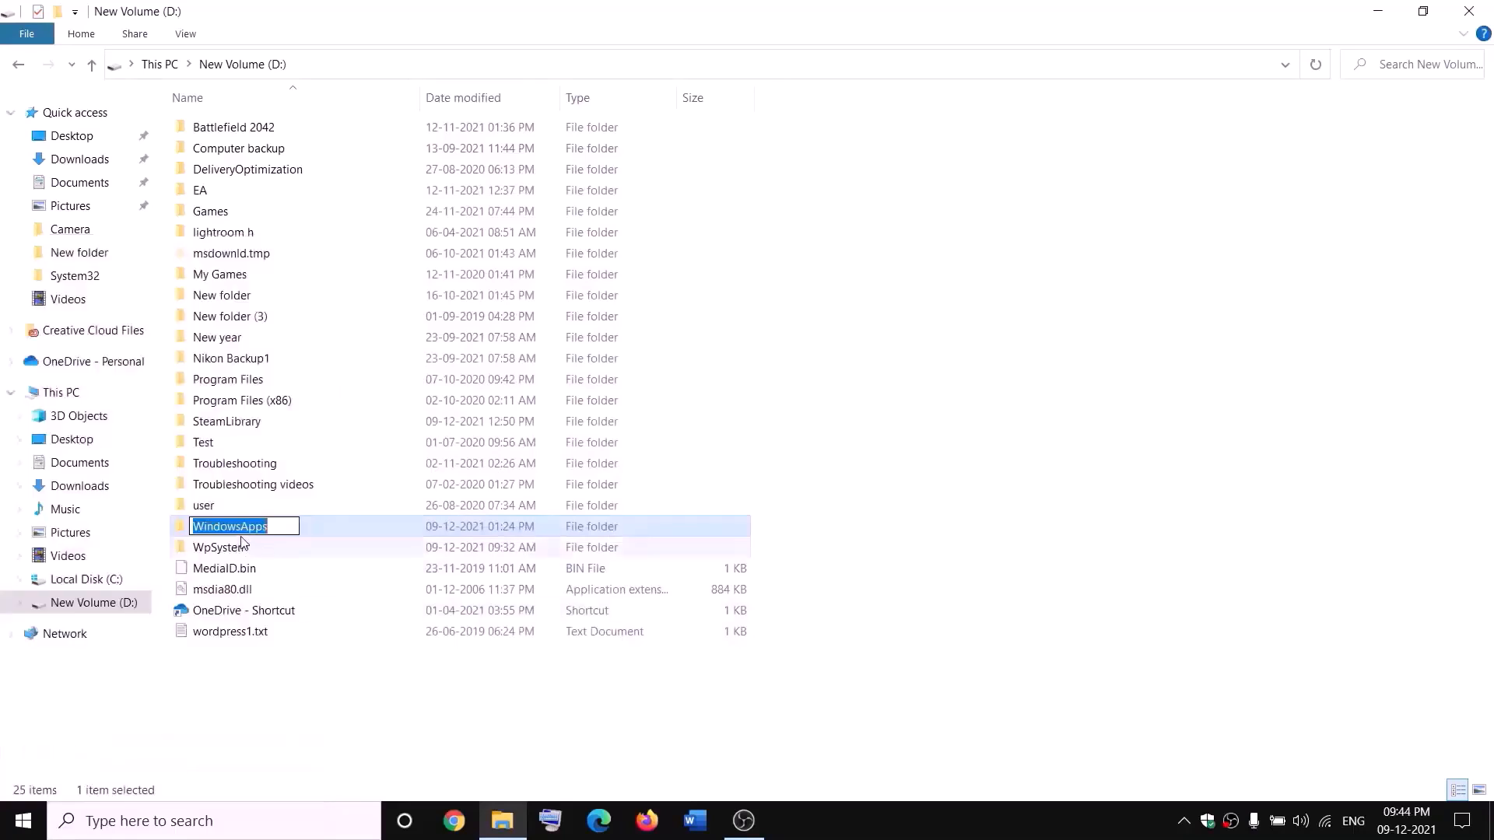
{"action": "left_click", "coordinate": [280, 523]}
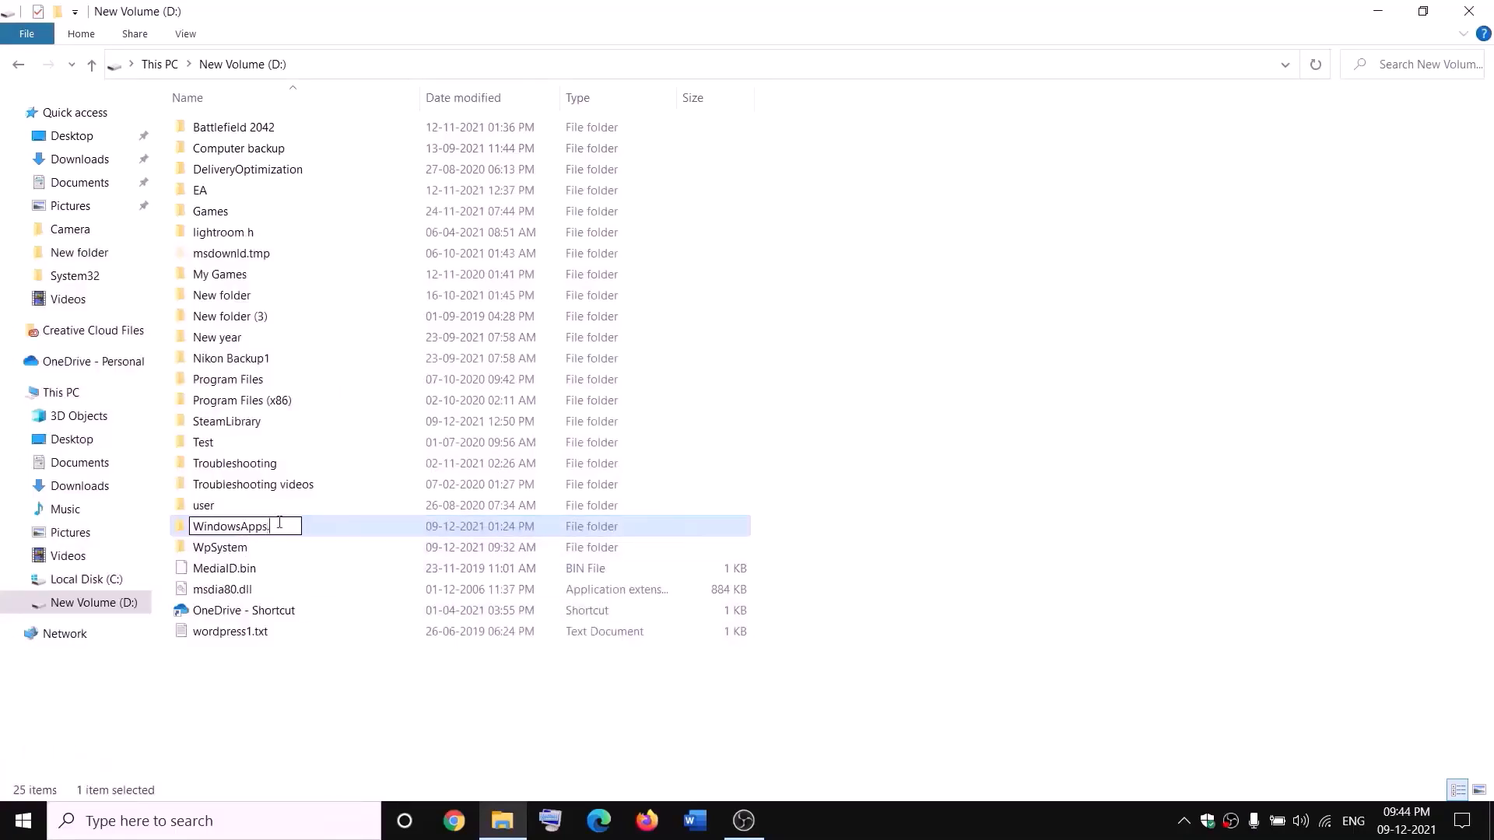
{"action": "type", "text": ".old"}
{"action": "left_click", "coordinate": [340, 678]}
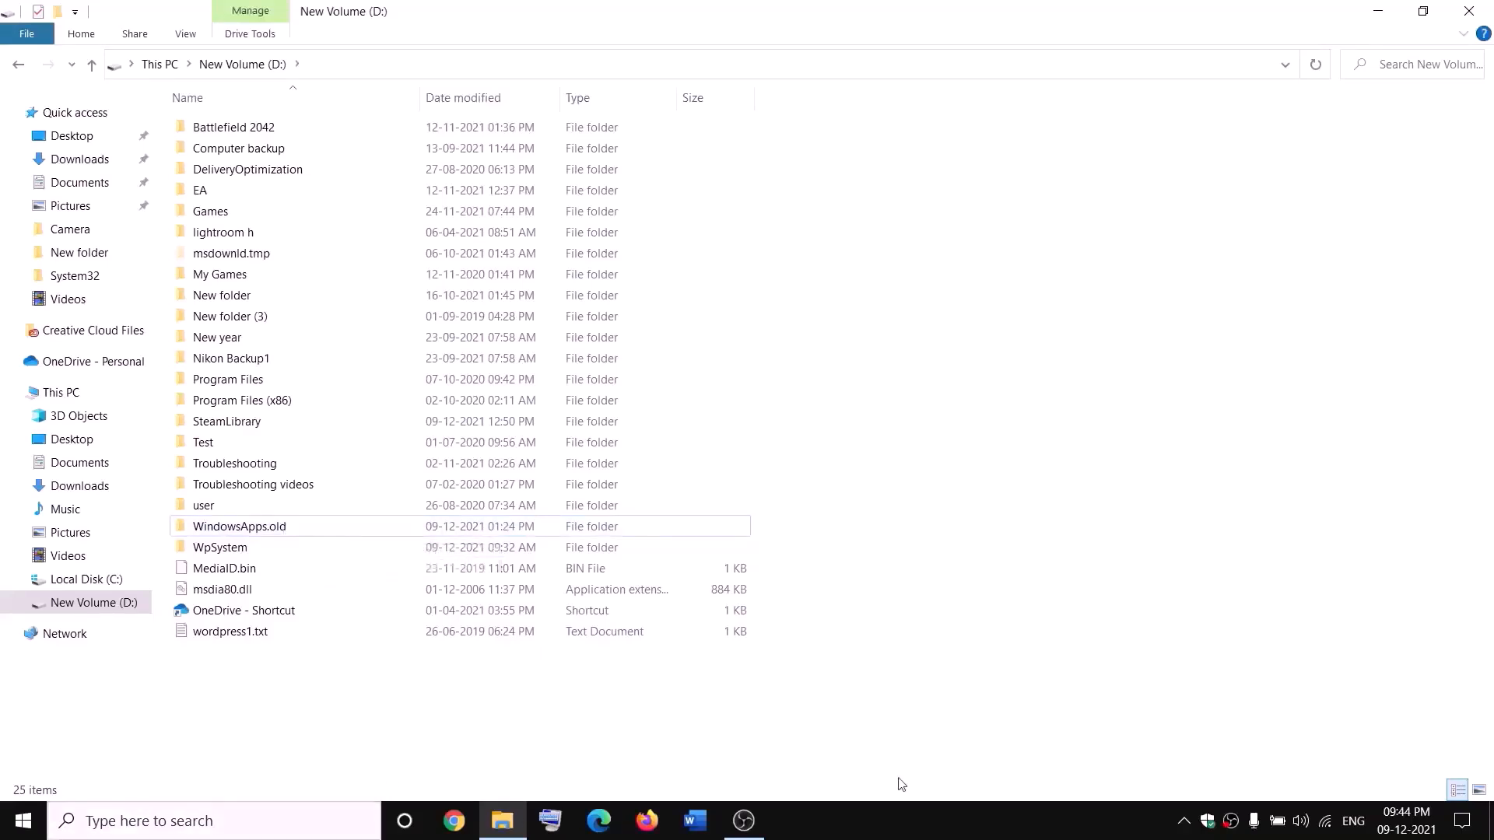
End the Gaming Services process in Task Manager, then close Task Manager
{"action": "right_click", "coordinate": [23, 821]}
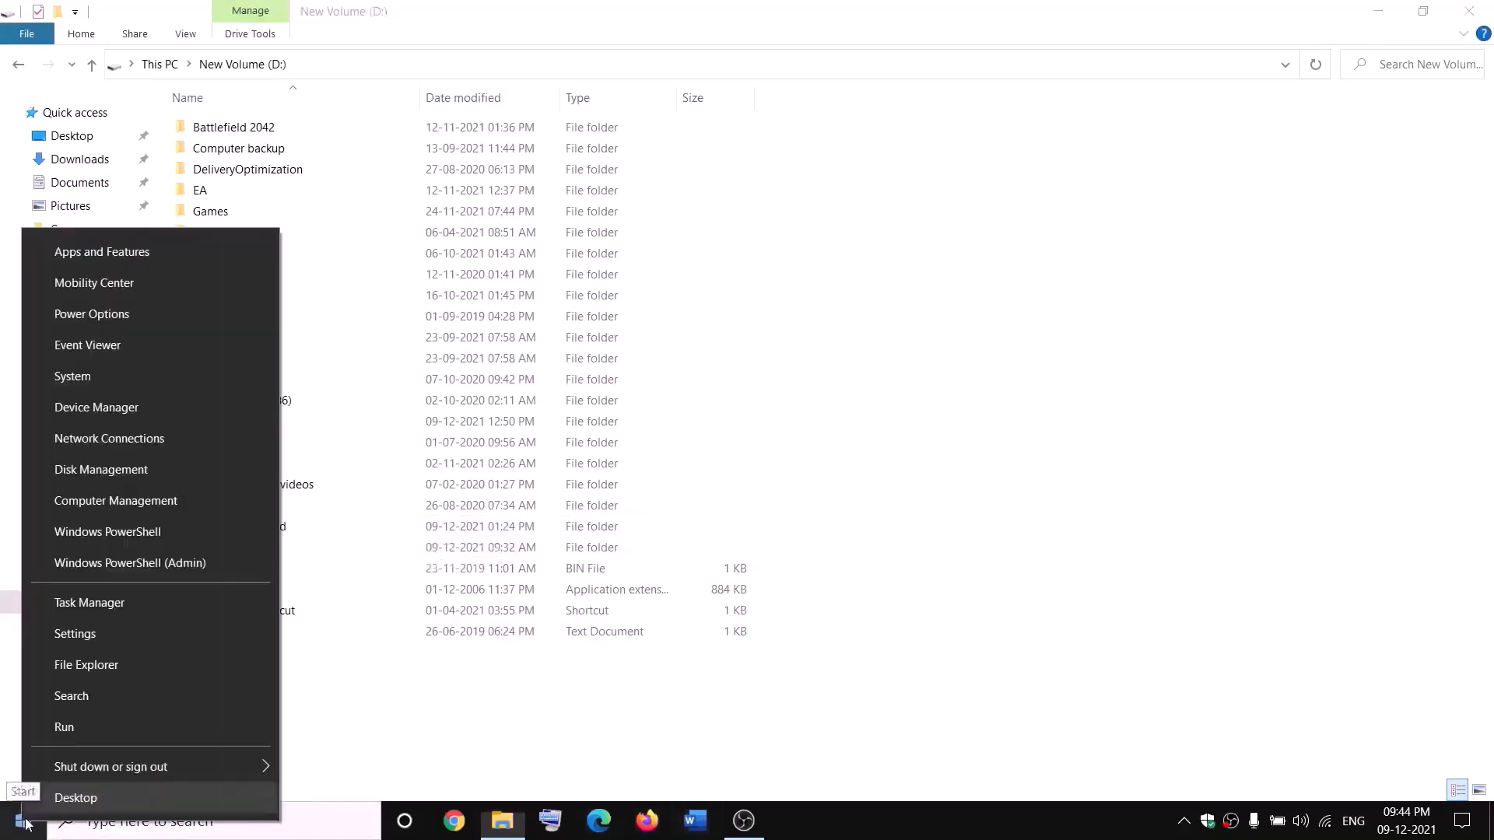
{"action": "left_click", "coordinate": [81, 610]}
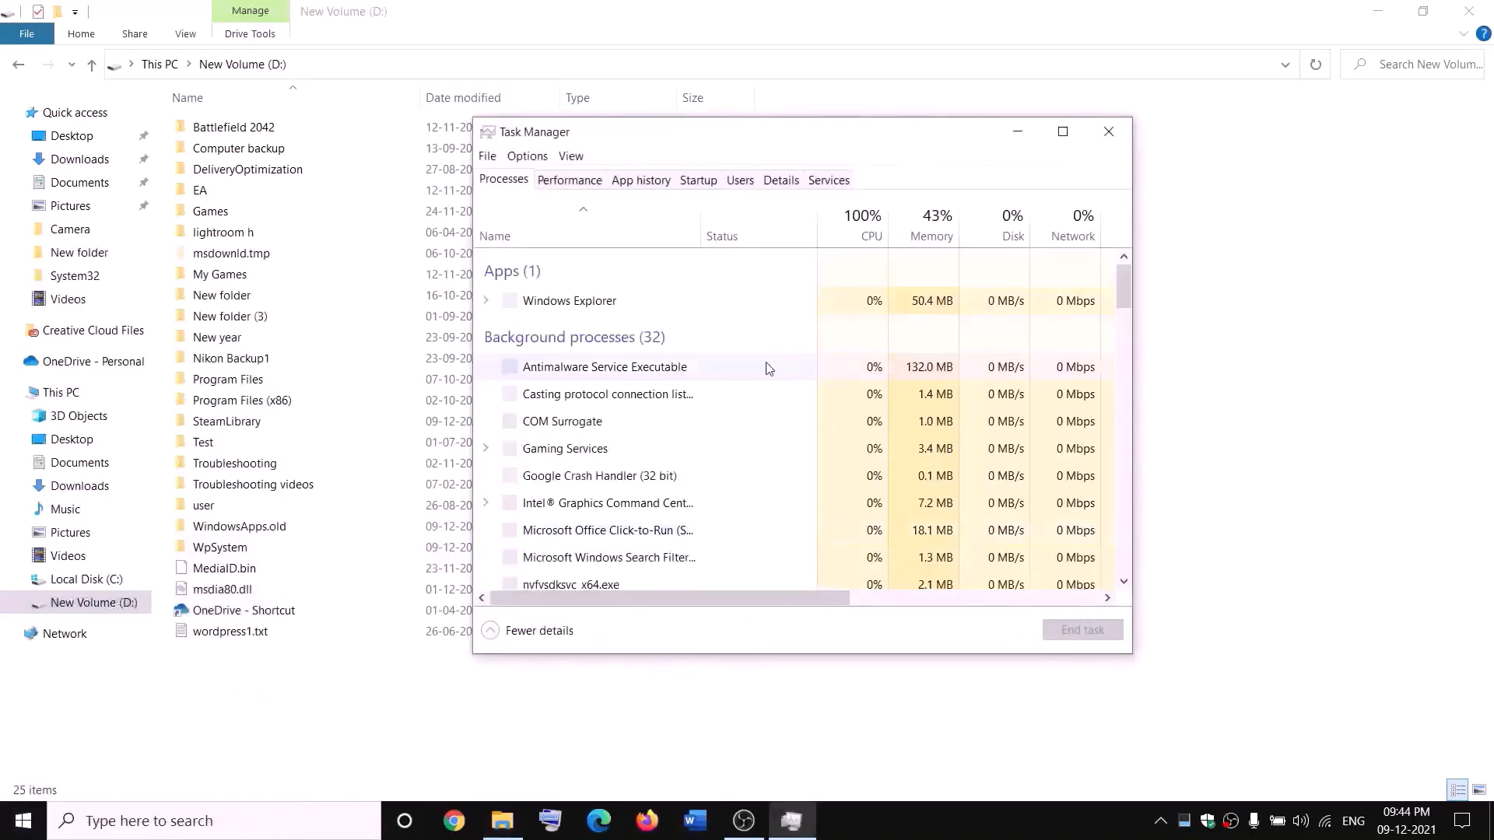
{"action": "scroll", "coordinate": [677, 433], "scroll_direction": "down", "scroll_amount": 2}
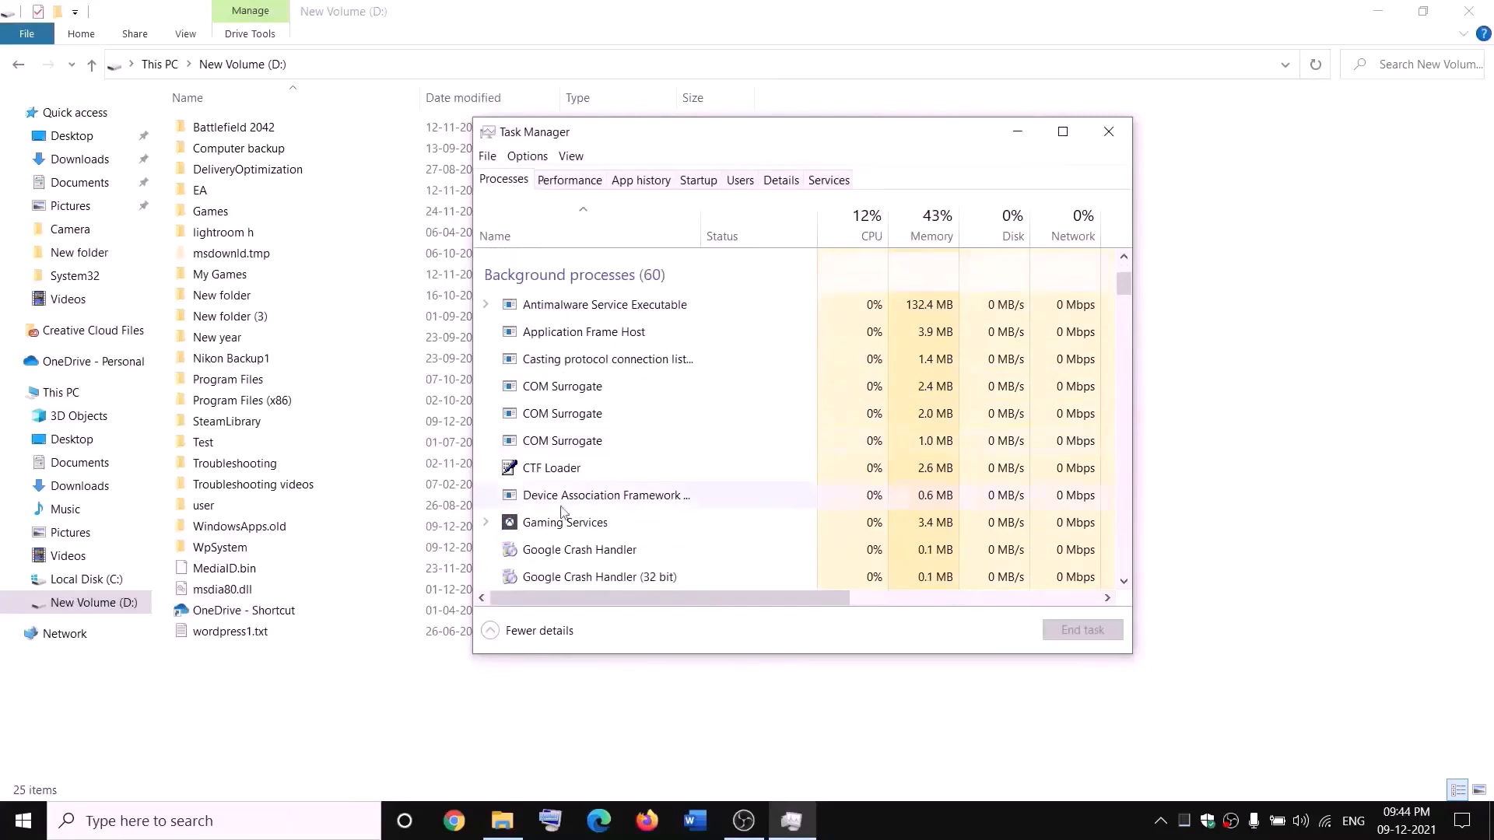
{"action": "right_click", "coordinate": [543, 528]}
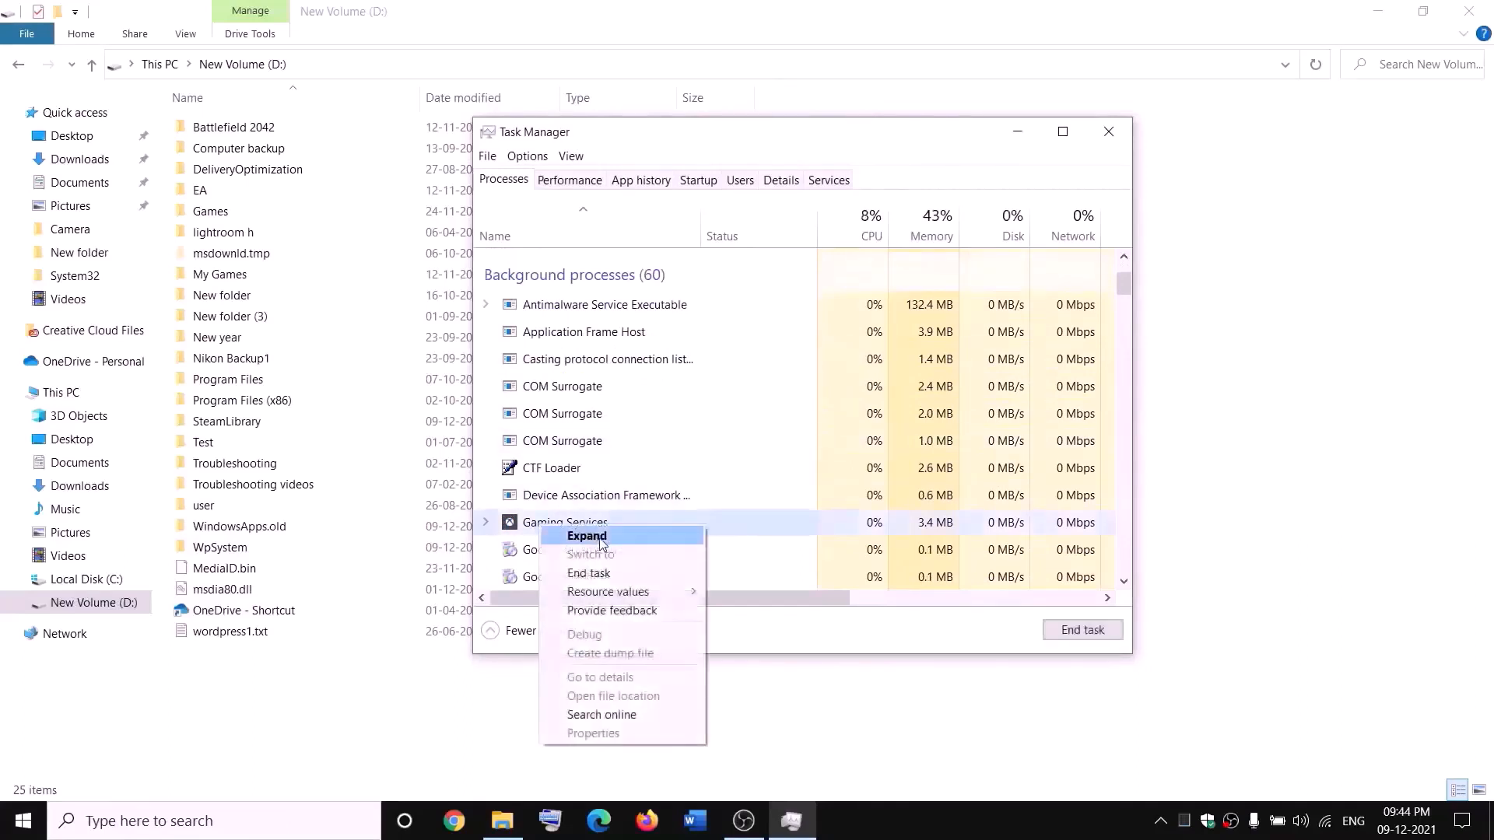
{"action": "left_click", "coordinate": [597, 576]}
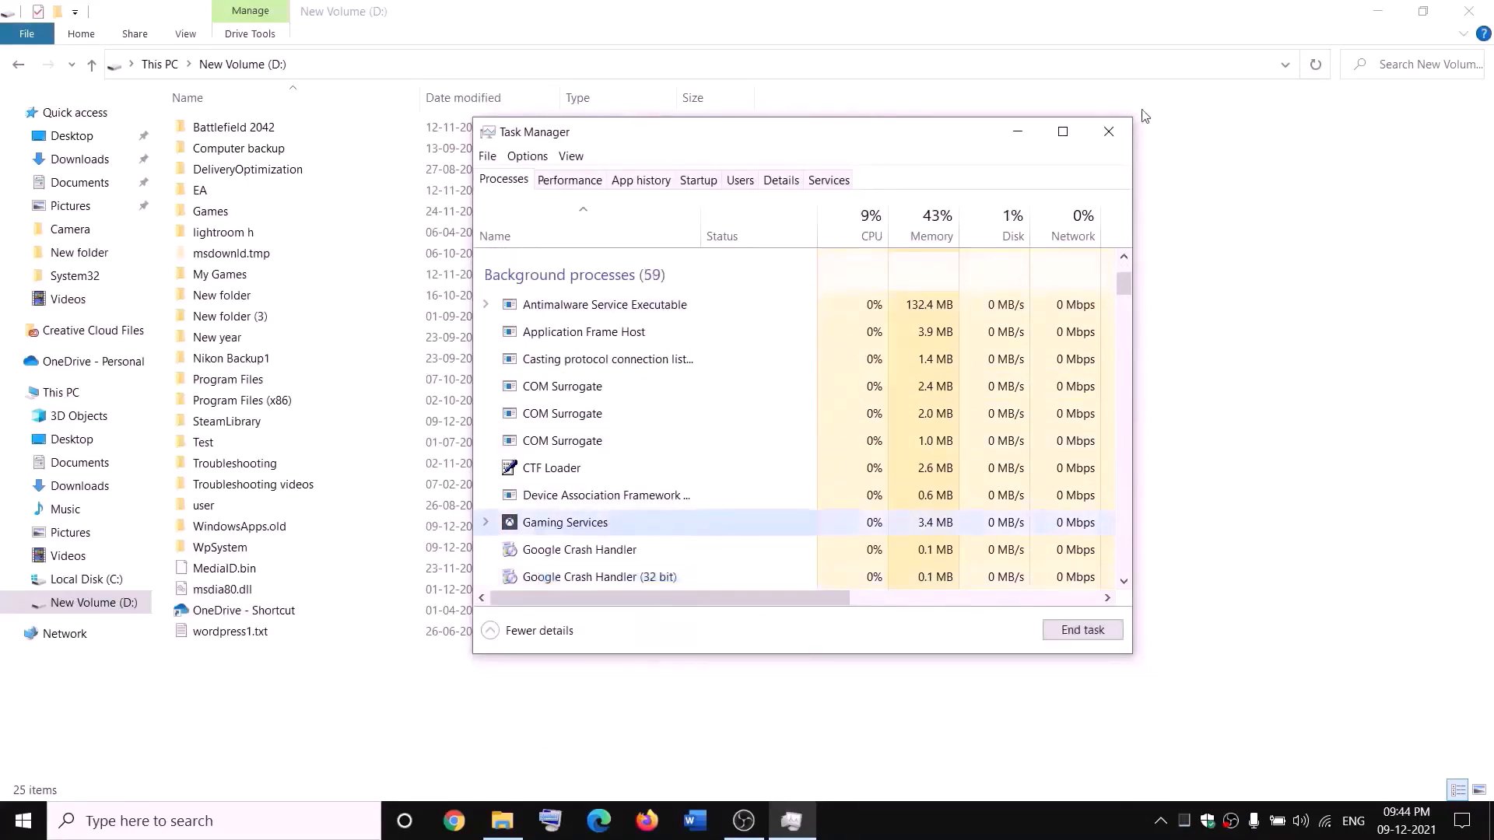
{"action": "left_click", "coordinate": [1122, 132]}
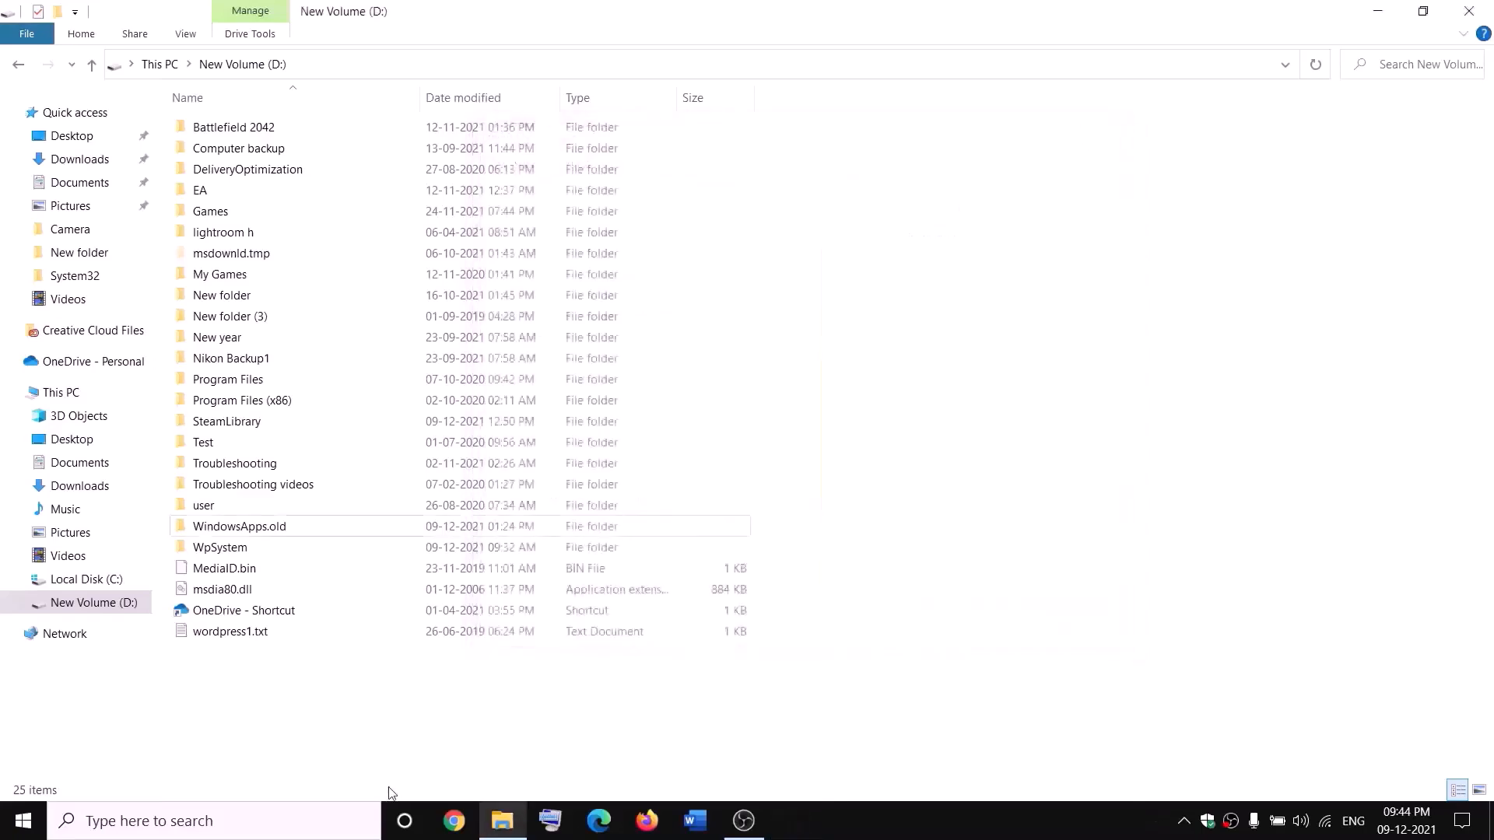
Open Services, jump to the Gaming Services entries, and start the stopped first one
{"action": "left_click", "coordinate": [330, 825]}
{"action": "type", "text": "servi"}
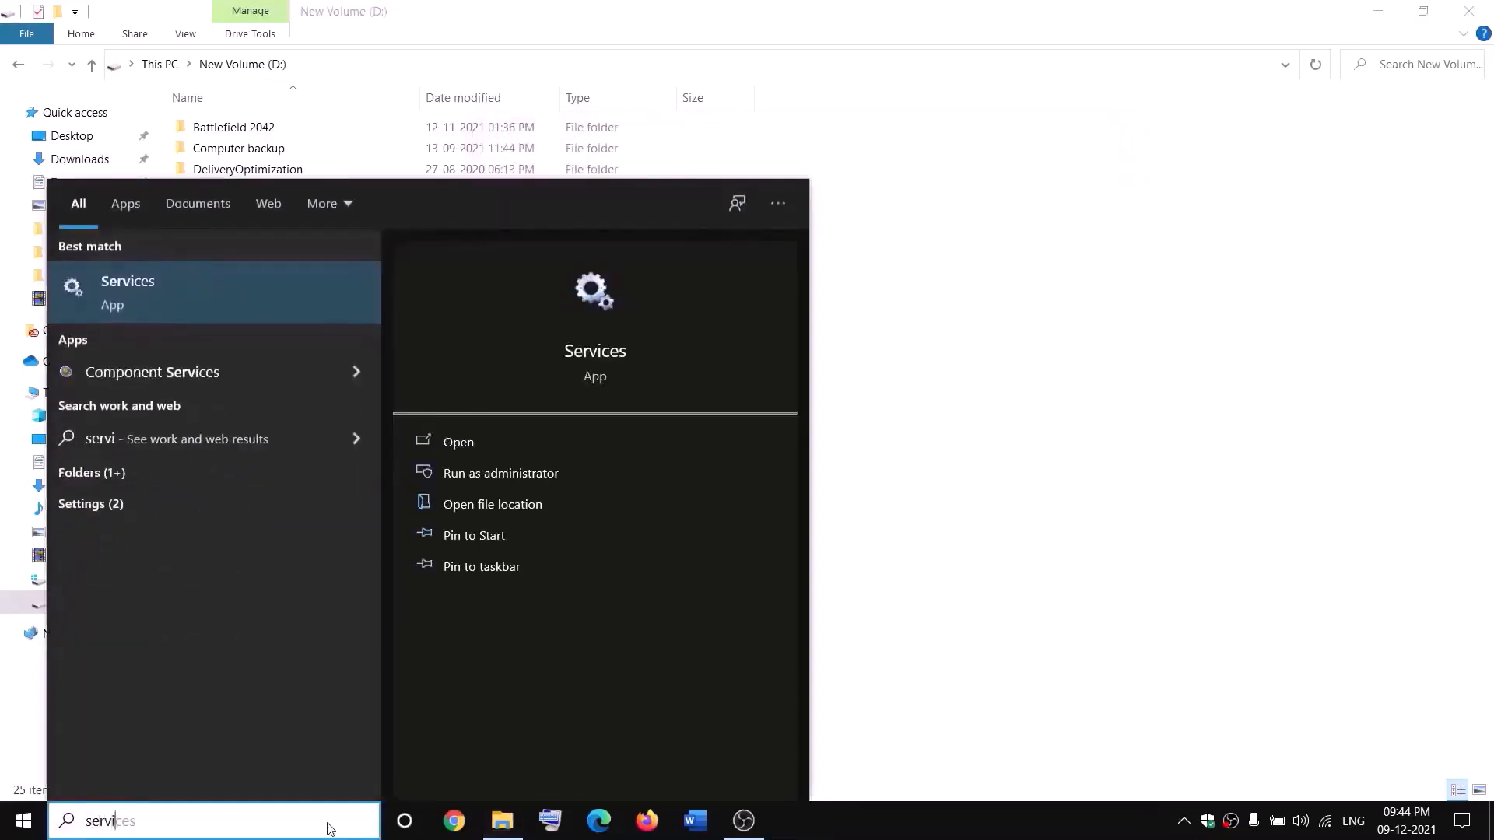
{"action": "key", "text": "Return"}
{"action": "left_click", "coordinate": [641, 412]}
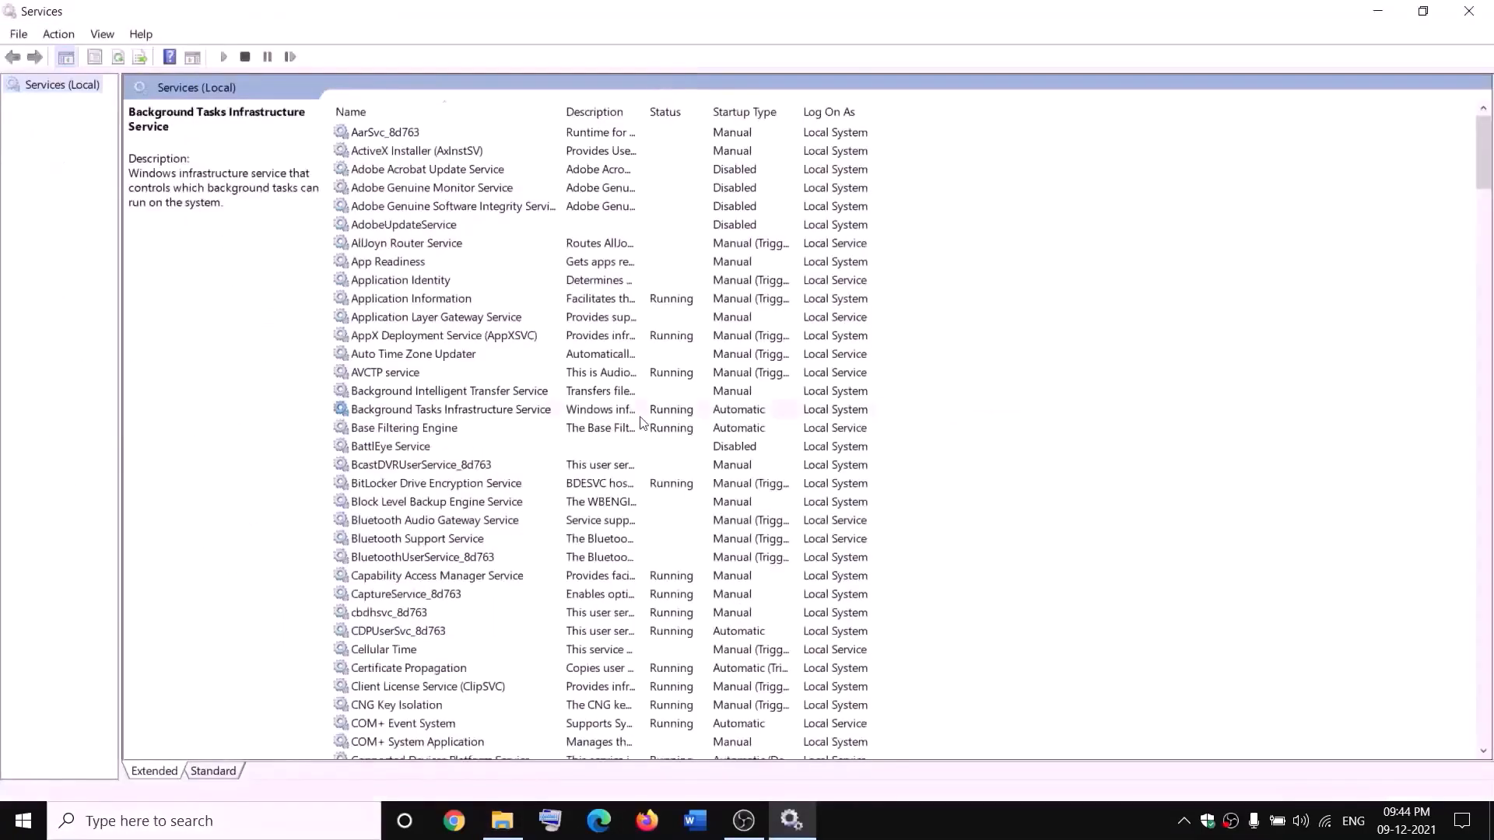
{"action": "key", "text": "g"}
{"action": "left_click", "coordinate": [654, 206]}
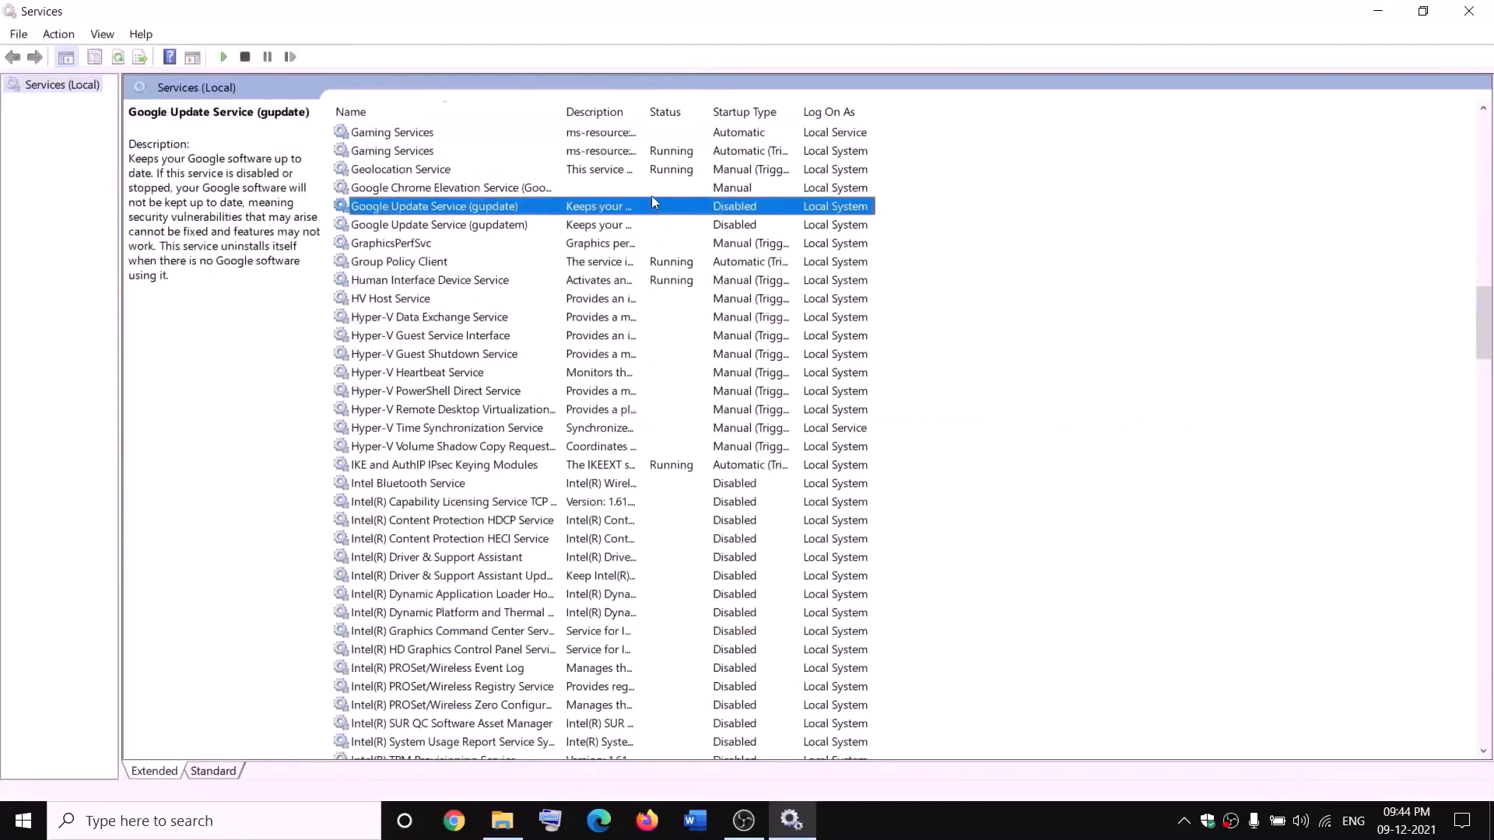
{"action": "left_click", "coordinate": [620, 135]}
{"action": "right_click", "coordinate": [620, 134]}
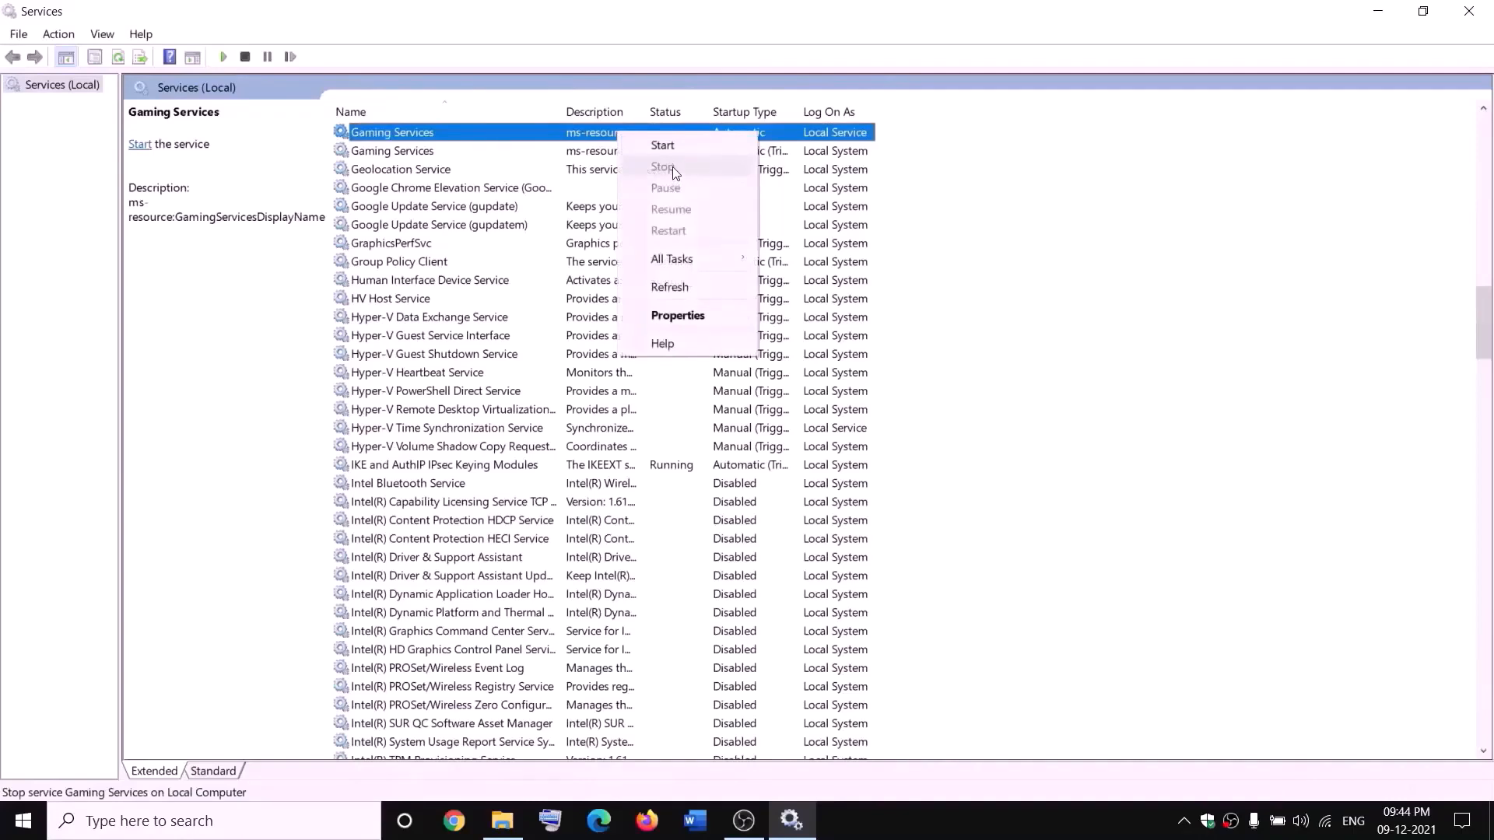
{"action": "left_click", "coordinate": [668, 147]}
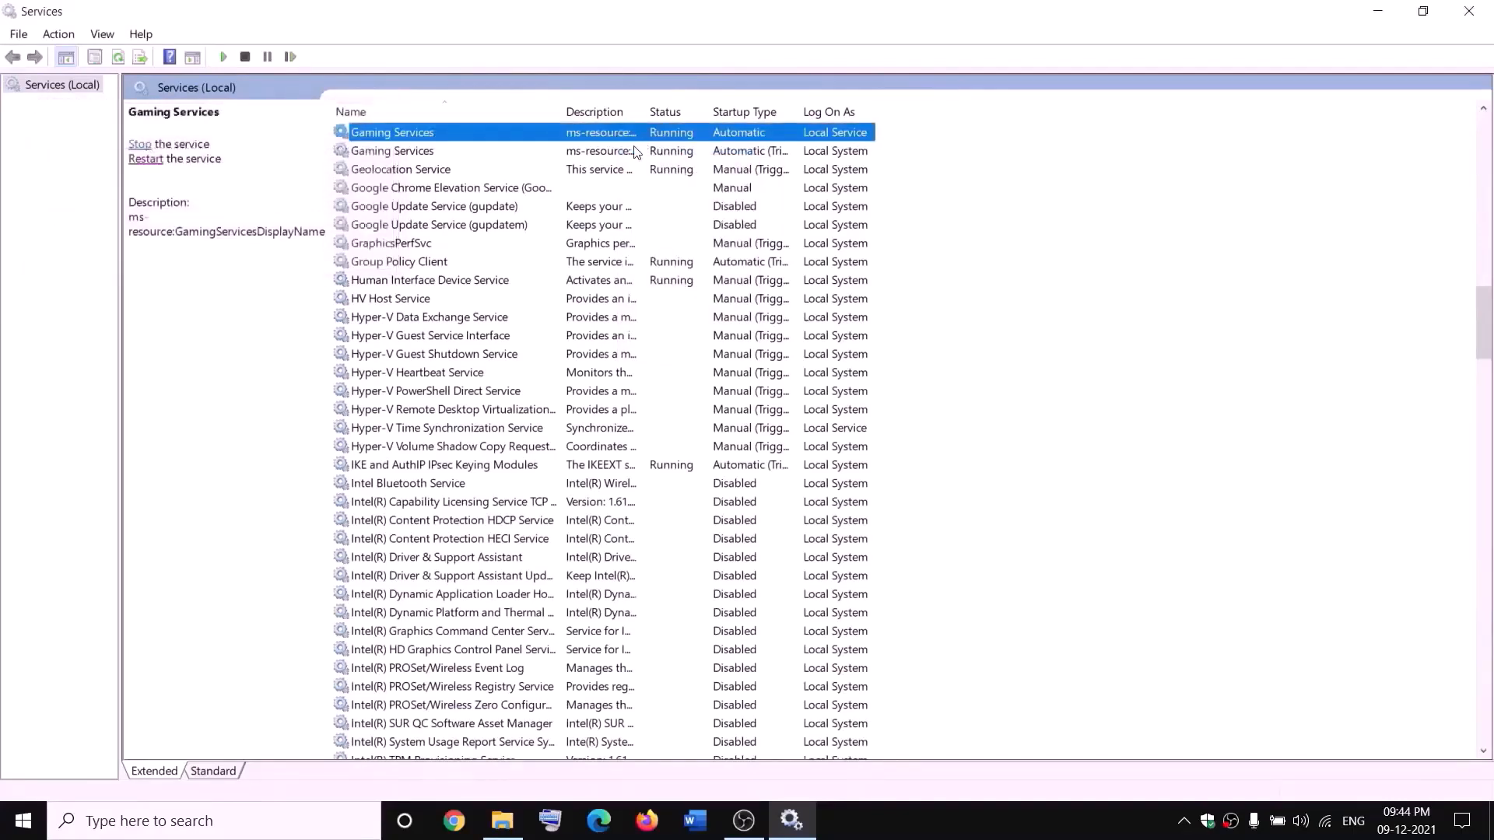
Stop both Gaming Services entries
{"action": "right_click", "coordinate": [608, 135]}
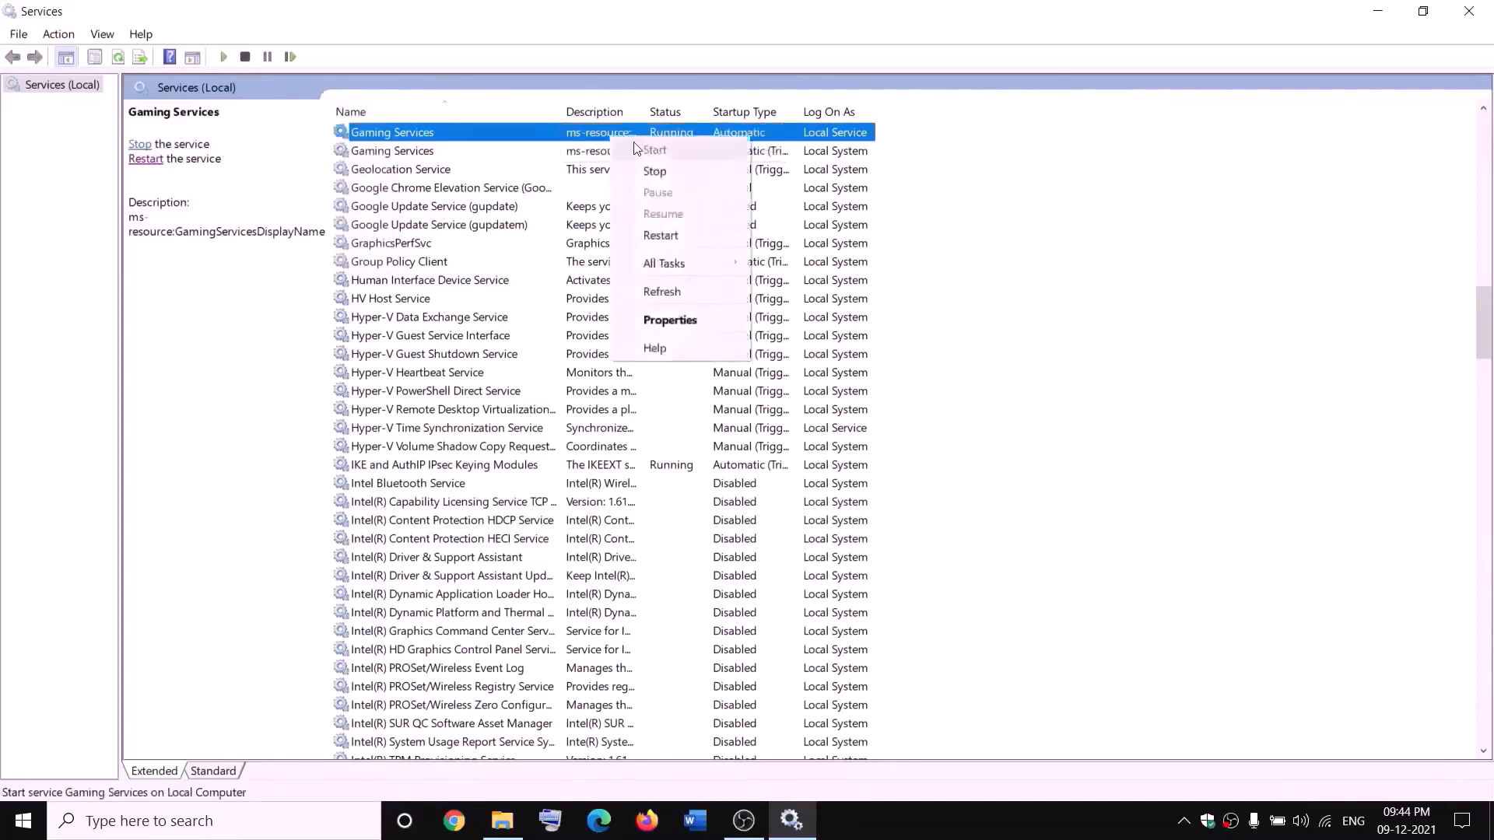
{"action": "left_click", "coordinate": [653, 168]}
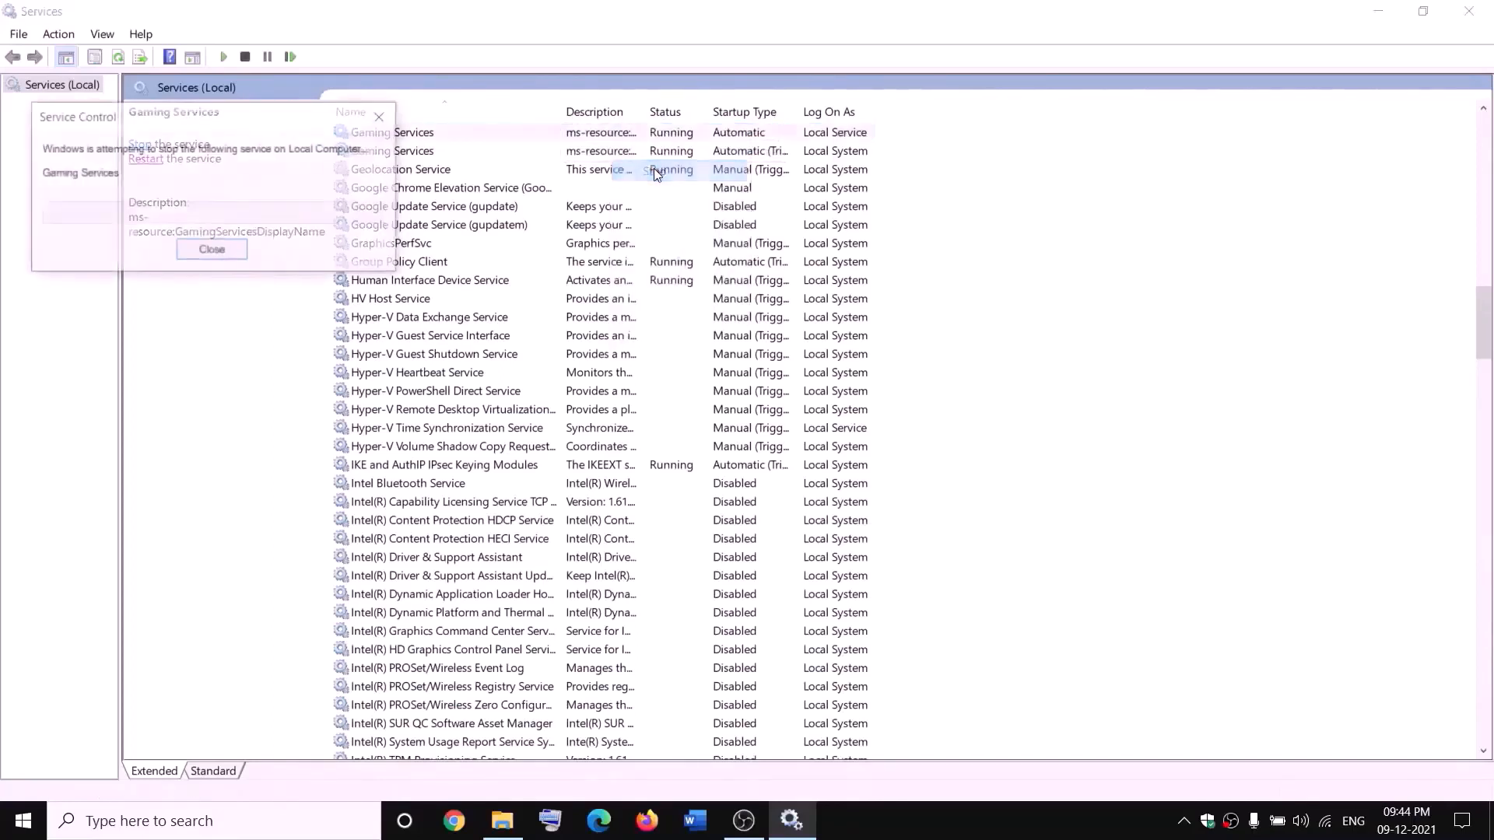
{"action": "left_click", "coordinate": [609, 153]}
{"action": "right_click", "coordinate": [608, 154]}
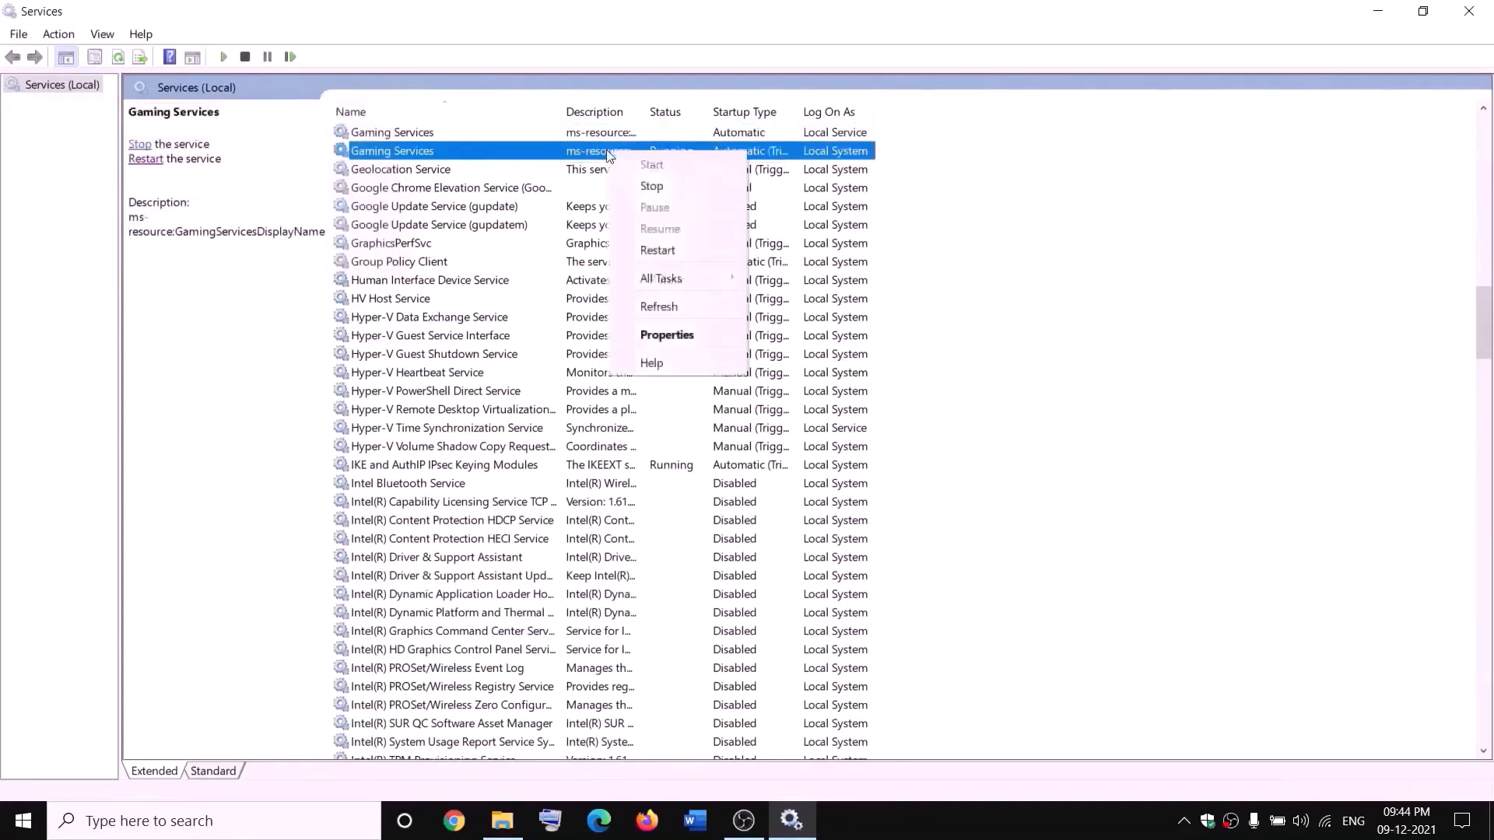
{"action": "left_click", "coordinate": [679, 187]}
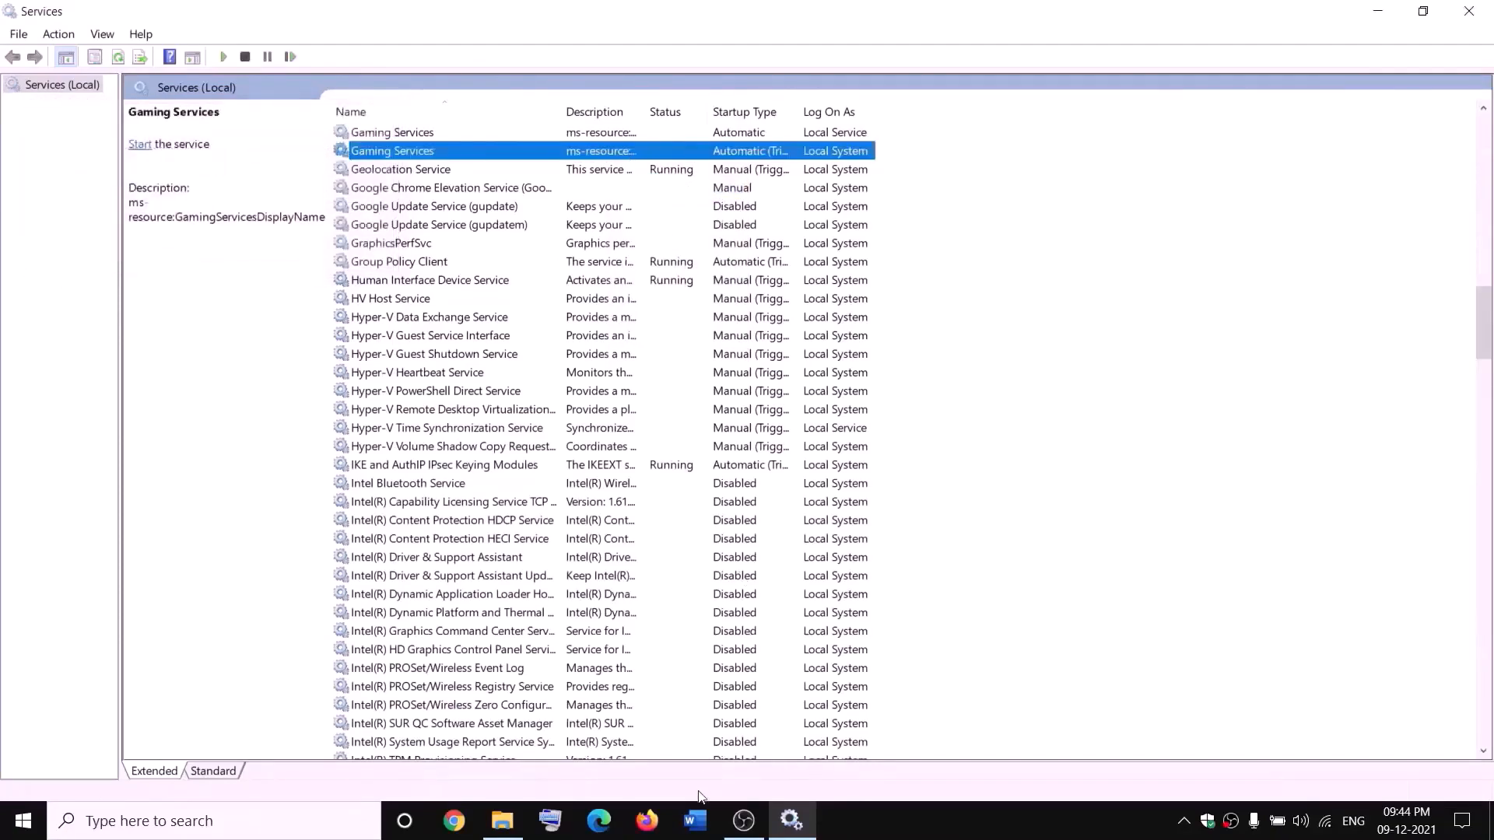
Check WindowsApps.old on drive D:, then start both Gaming Services entries again
{"action": "left_click", "coordinate": [502, 821]}
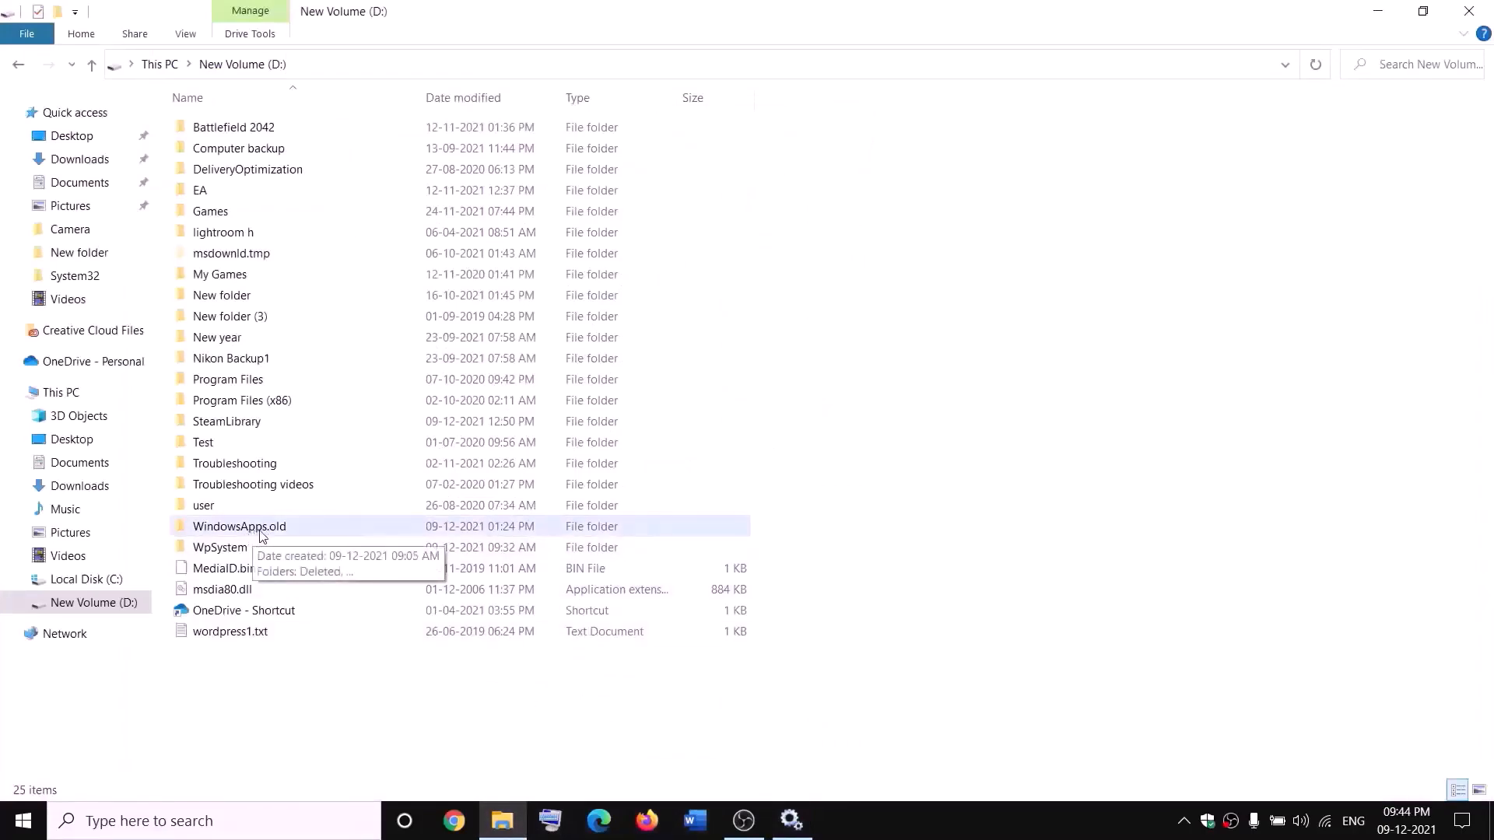
{"action": "left_click", "coordinate": [301, 535]}
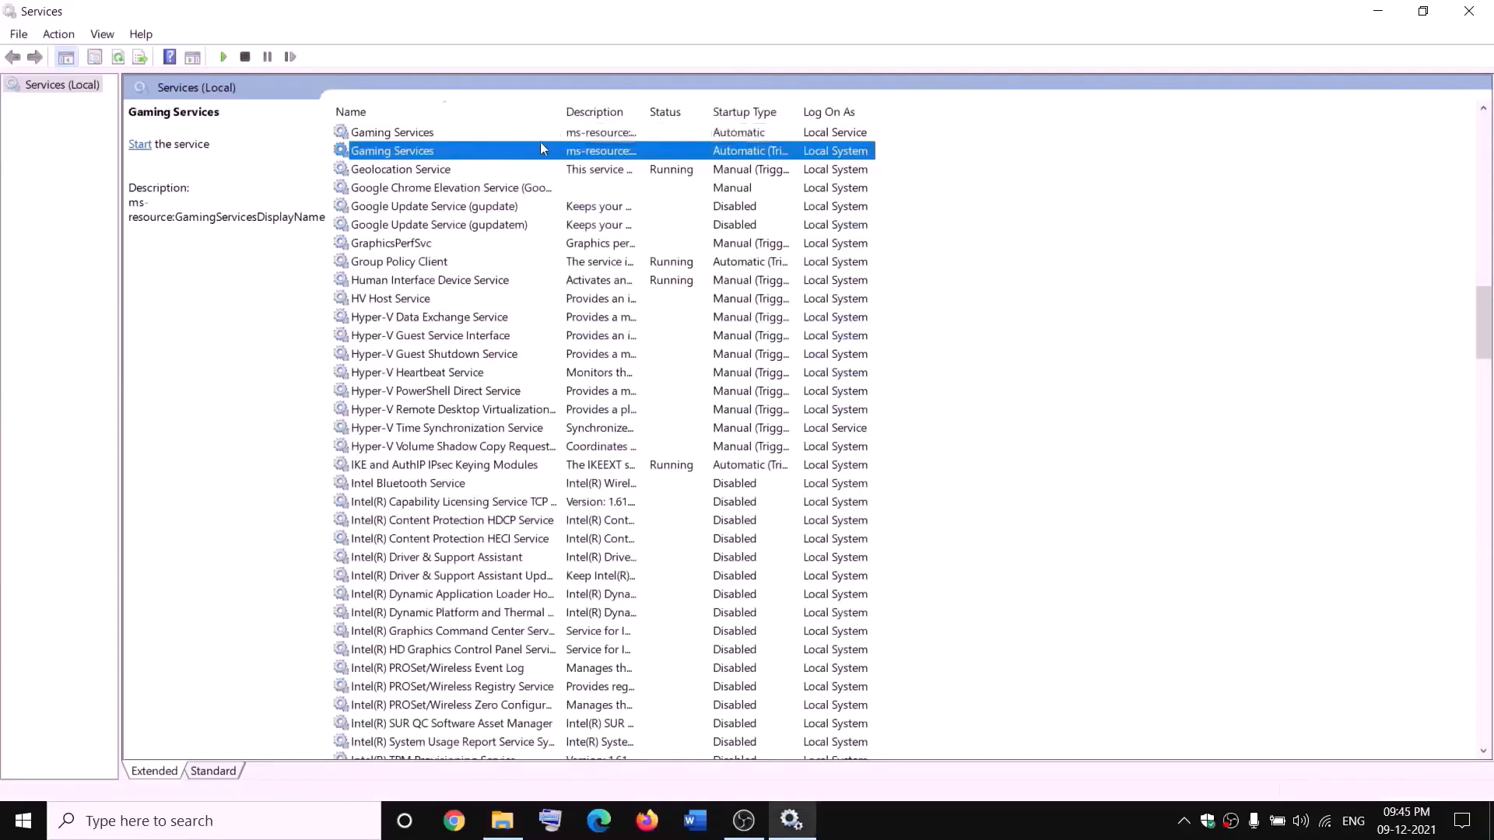
{"action": "left_click", "coordinate": [552, 134]}
{"action": "right_click", "coordinate": [553, 134]}
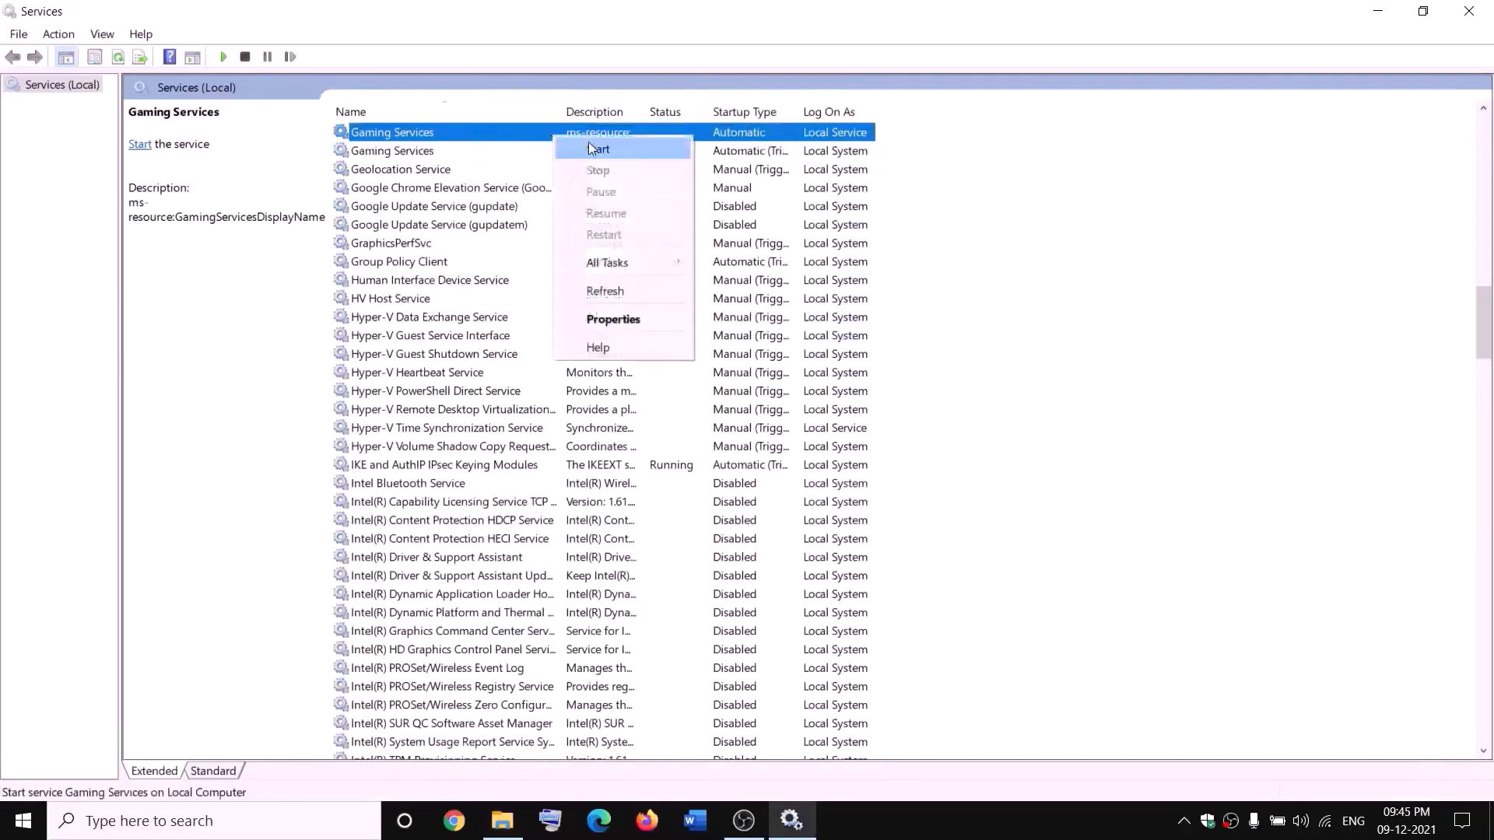
{"action": "left_click", "coordinate": [579, 149]}
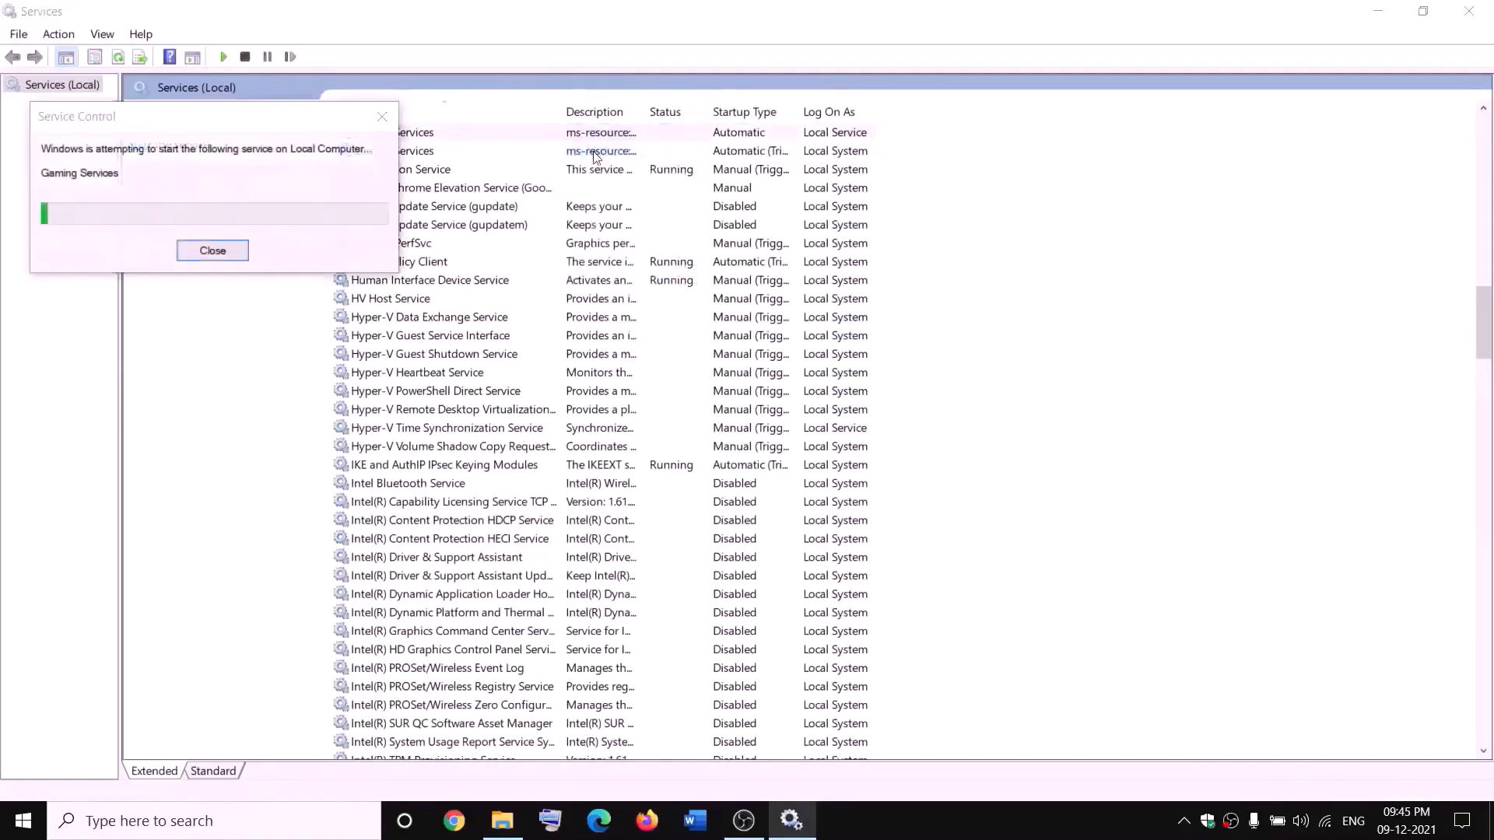
{"action": "left_click", "coordinate": [603, 154]}
{"action": "right_click", "coordinate": [618, 154]}
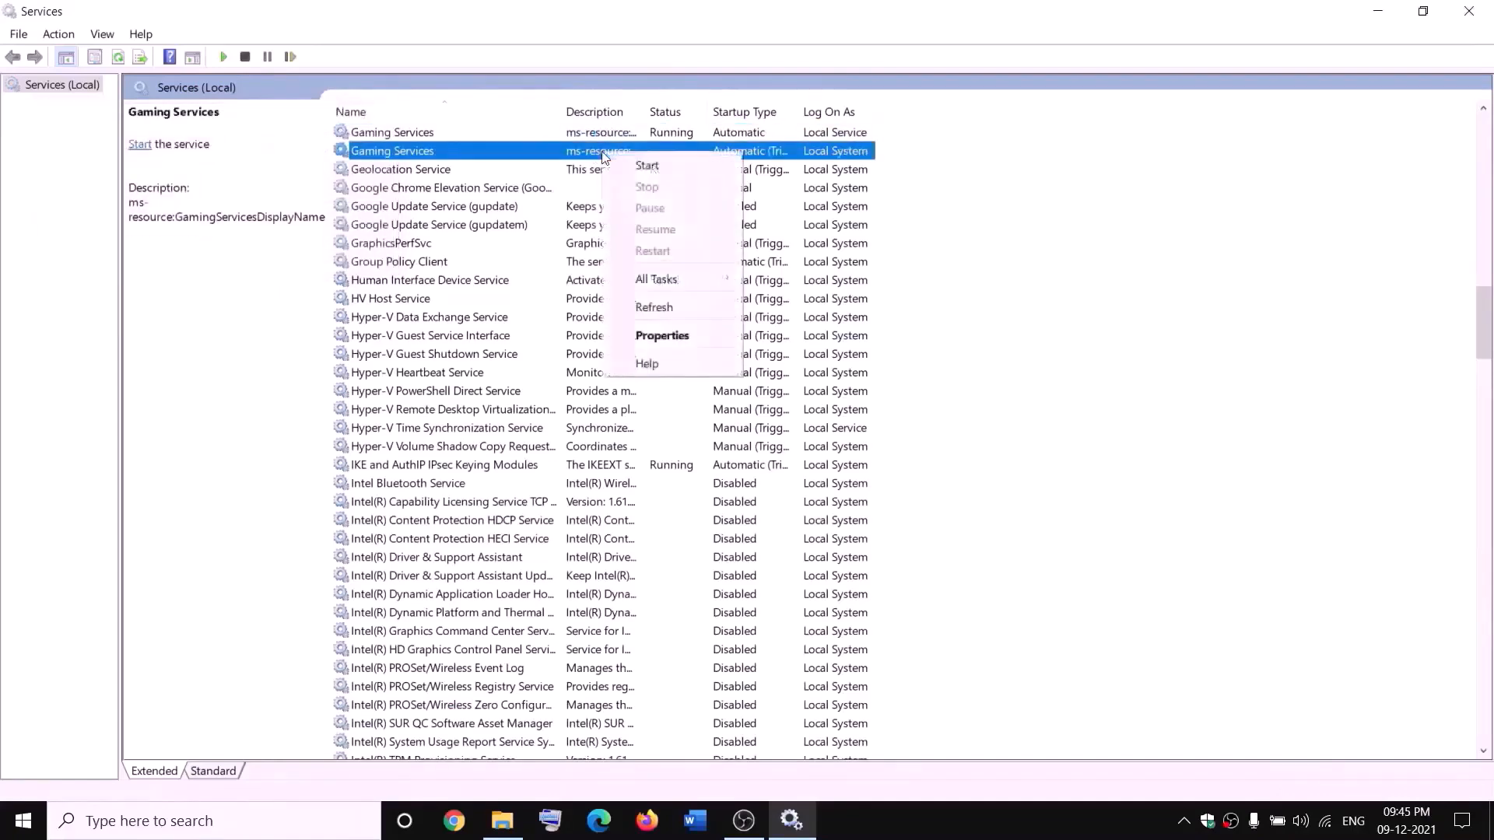
{"action": "left_click", "coordinate": [636, 162]}
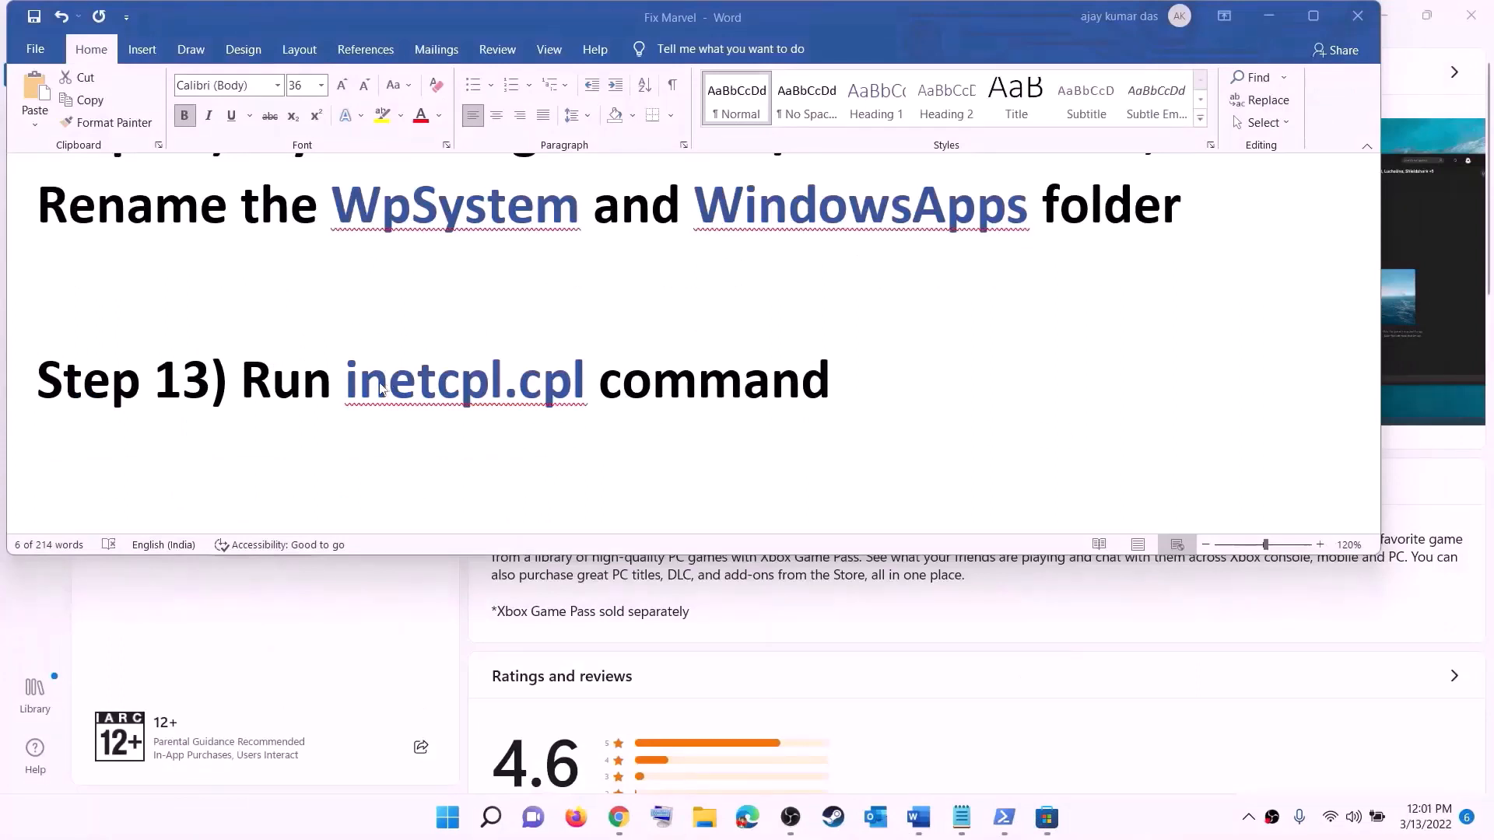
Copy the inetcpl.cpl command from the notes and run it from Windows search
{"action": "left_click_drag", "start_coordinate": [355, 379], "coordinate": [597, 381]}
{"action": "key", "text": "ctrl+c"}
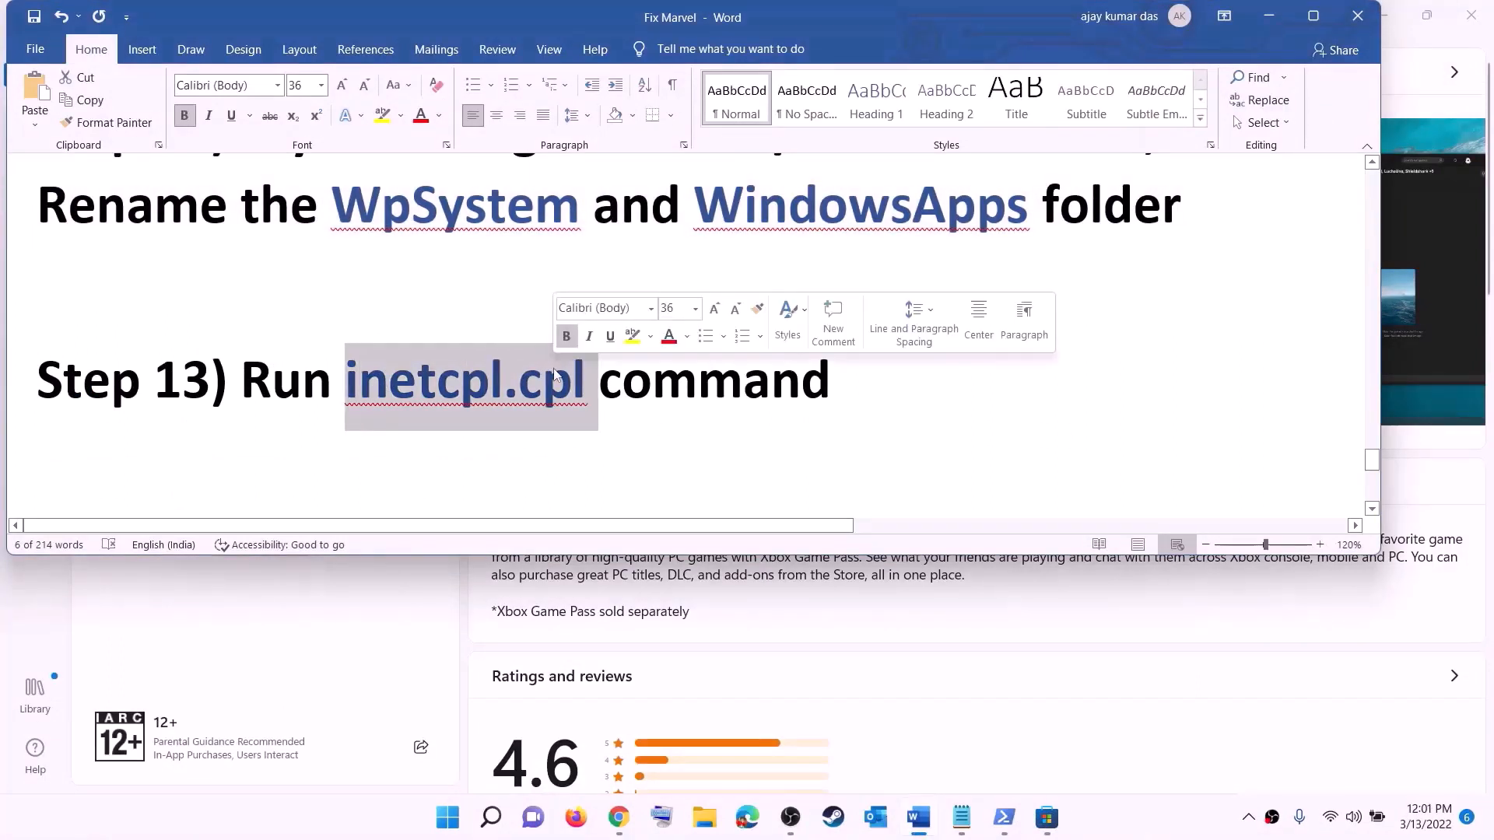
{"action": "left_click", "coordinate": [465, 822]}
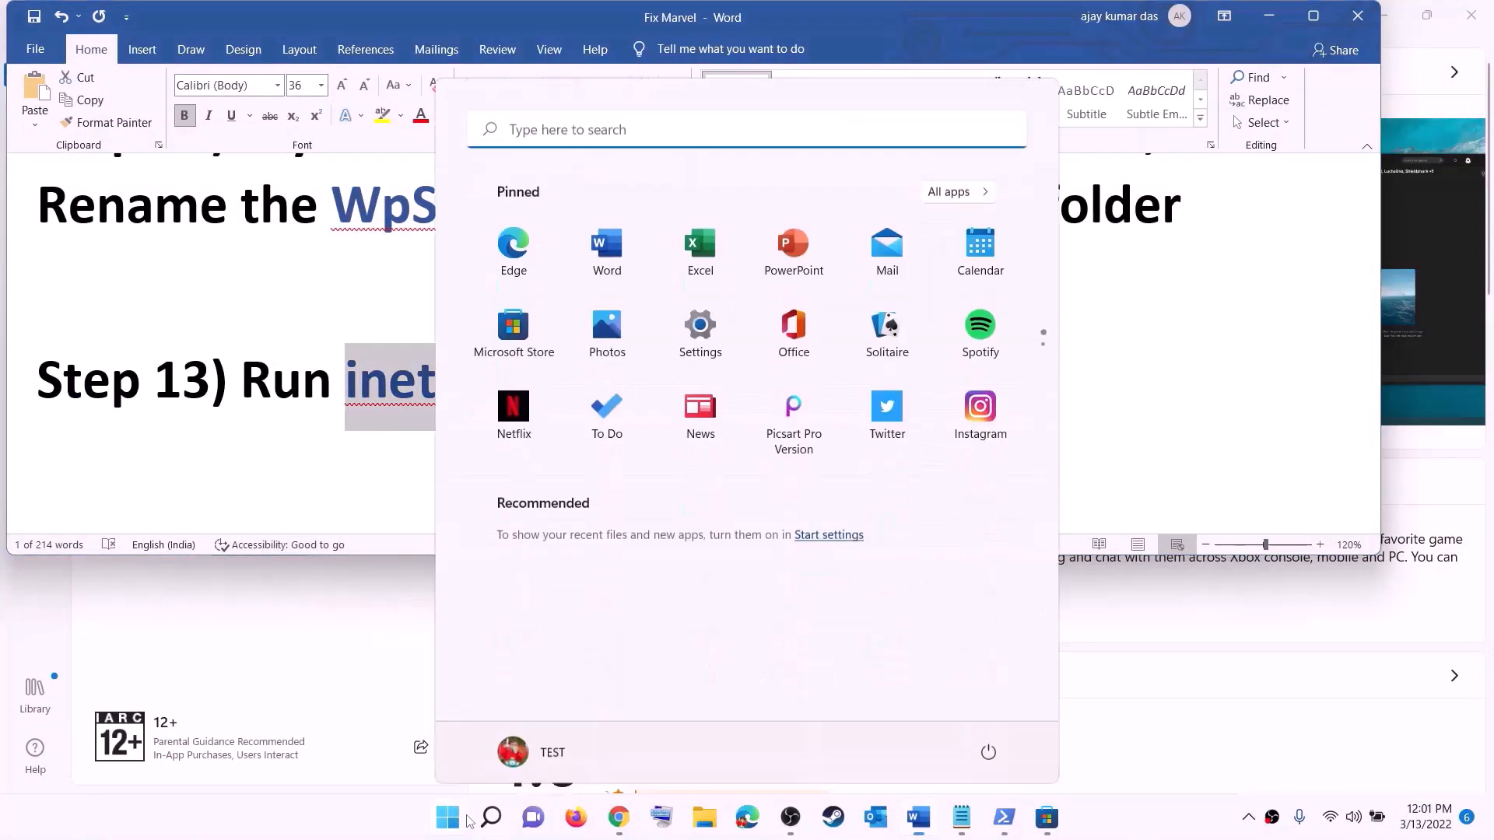
{"action": "left_click", "coordinate": [476, 133]}
{"action": "key", "text": "ctrl+v"}
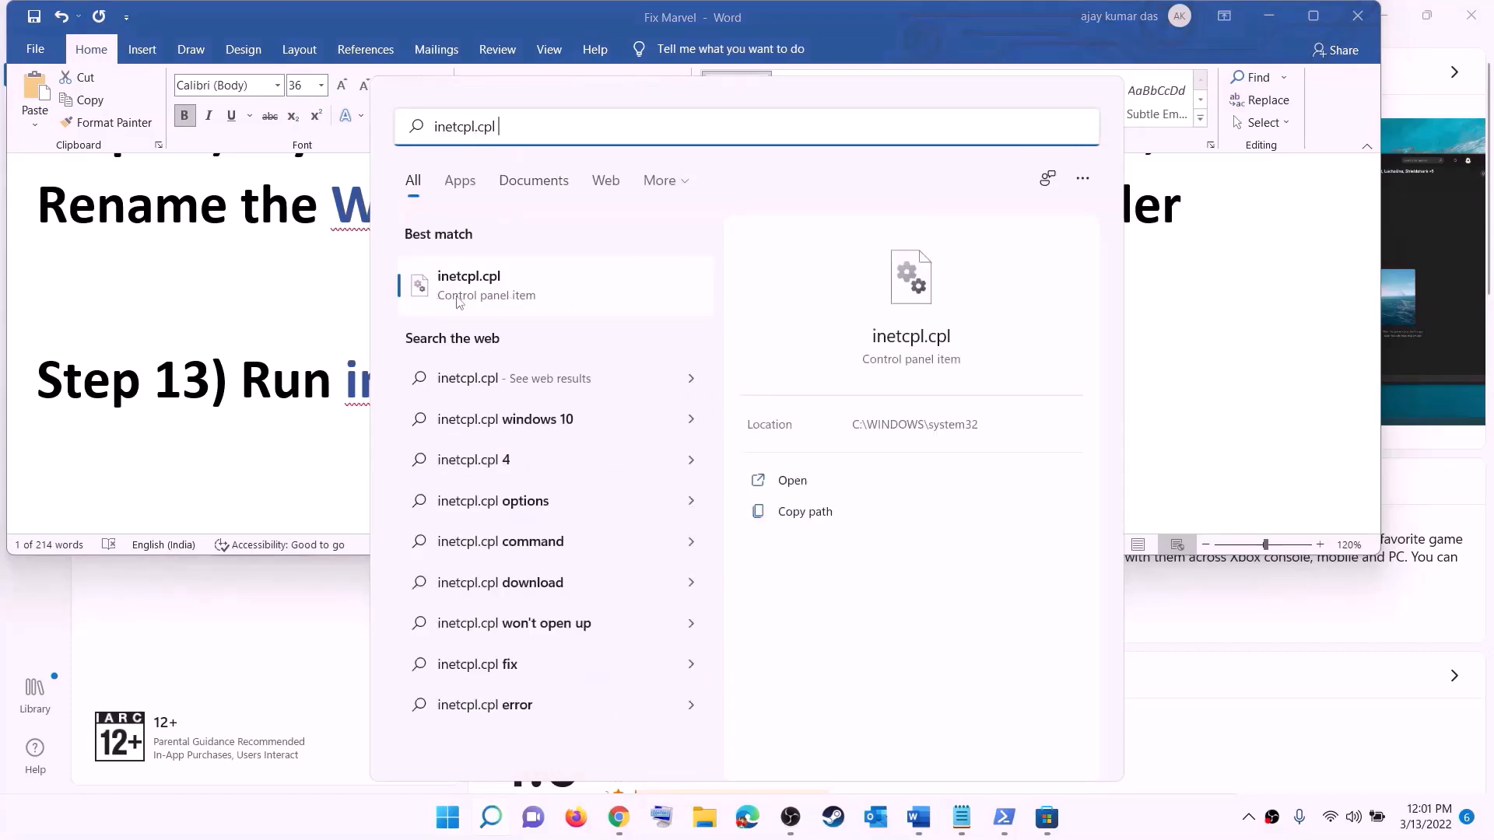
{"action": "left_click", "coordinate": [479, 296]}
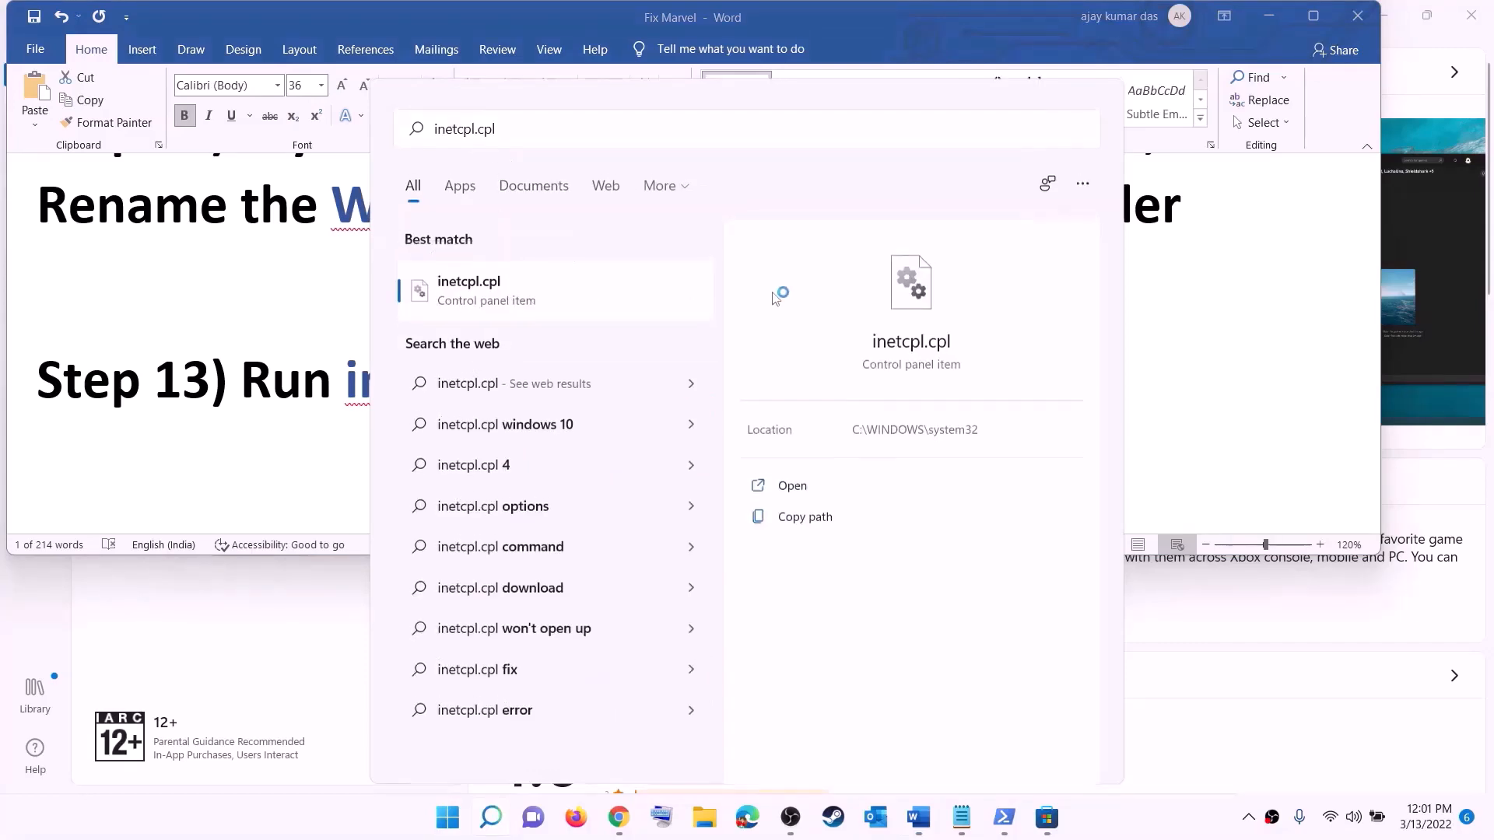
Turn on TLS 1.0, 1.1, 1.2 and 1.3 under Advanced in Internet Properties and confirm
{"action": "left_click_drag", "start_coordinate": [274, 84], "coordinate": [959, 152]}
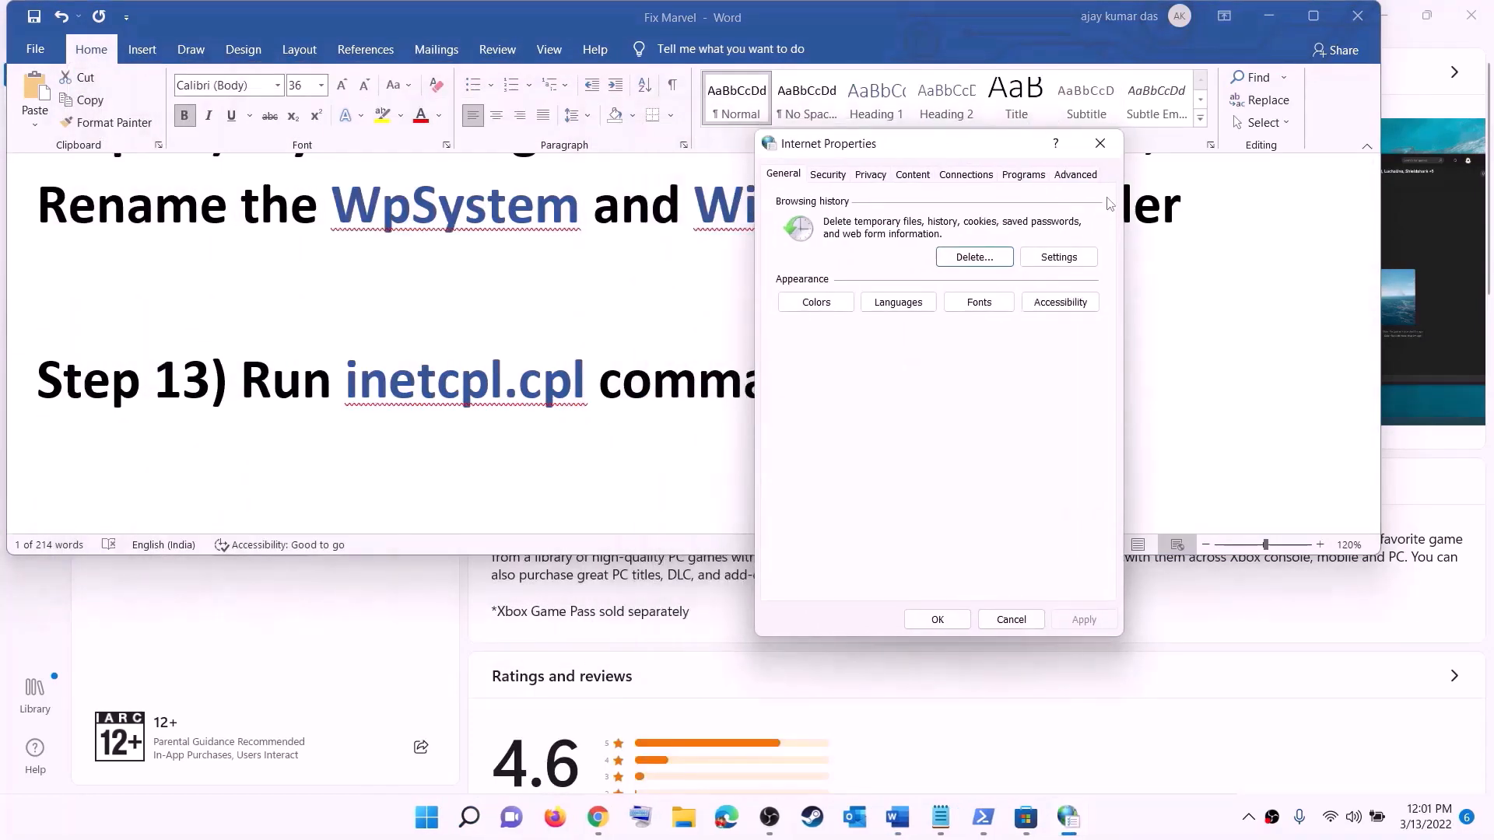
{"action": "left_click", "coordinate": [1081, 178]}
{"action": "scroll", "coordinate": [948, 333], "scroll_direction": "down", "scroll_amount": 15}
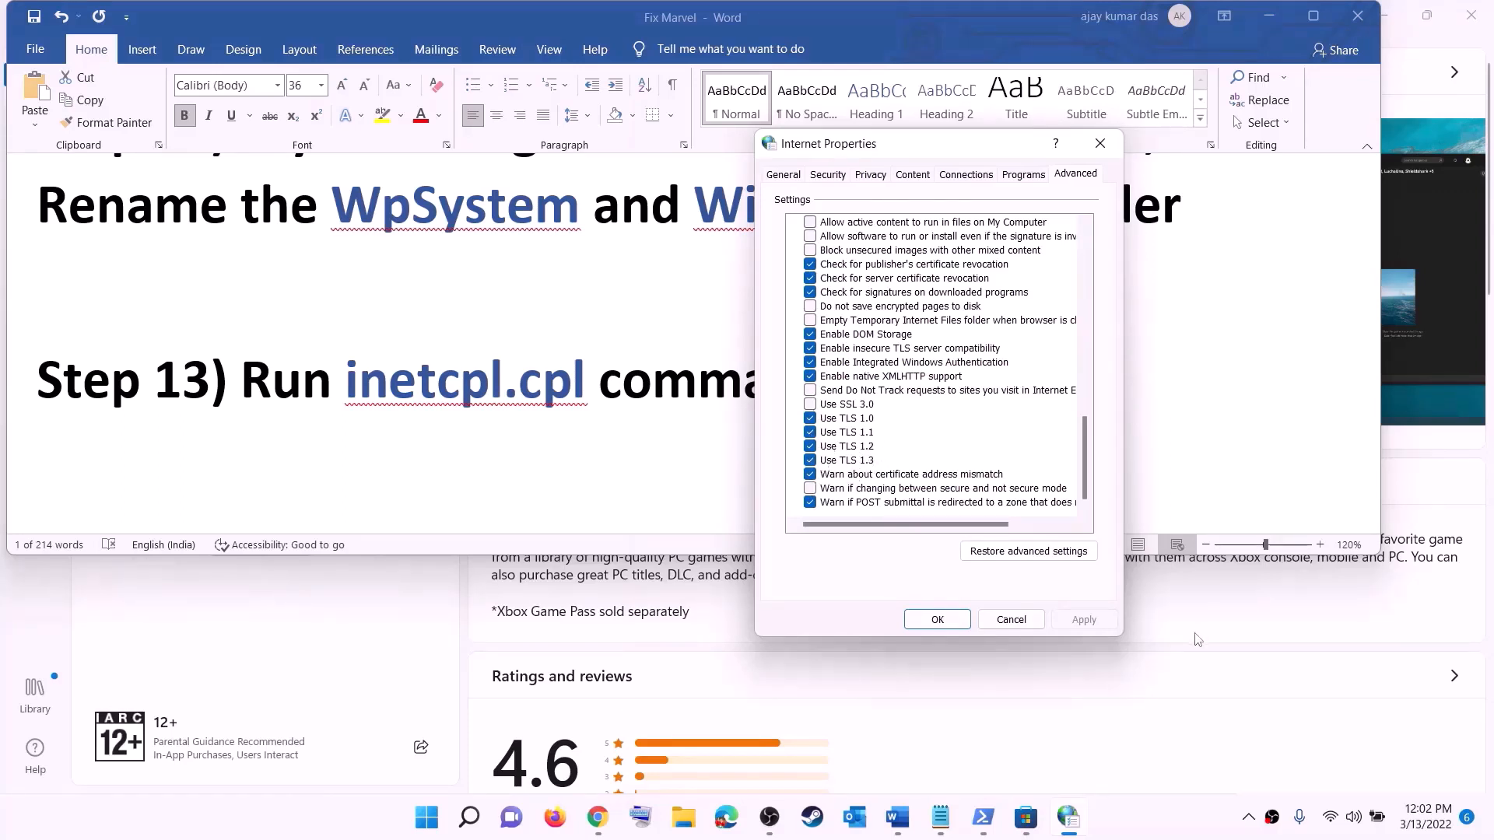
{"action": "left_click", "coordinate": [938, 619]}
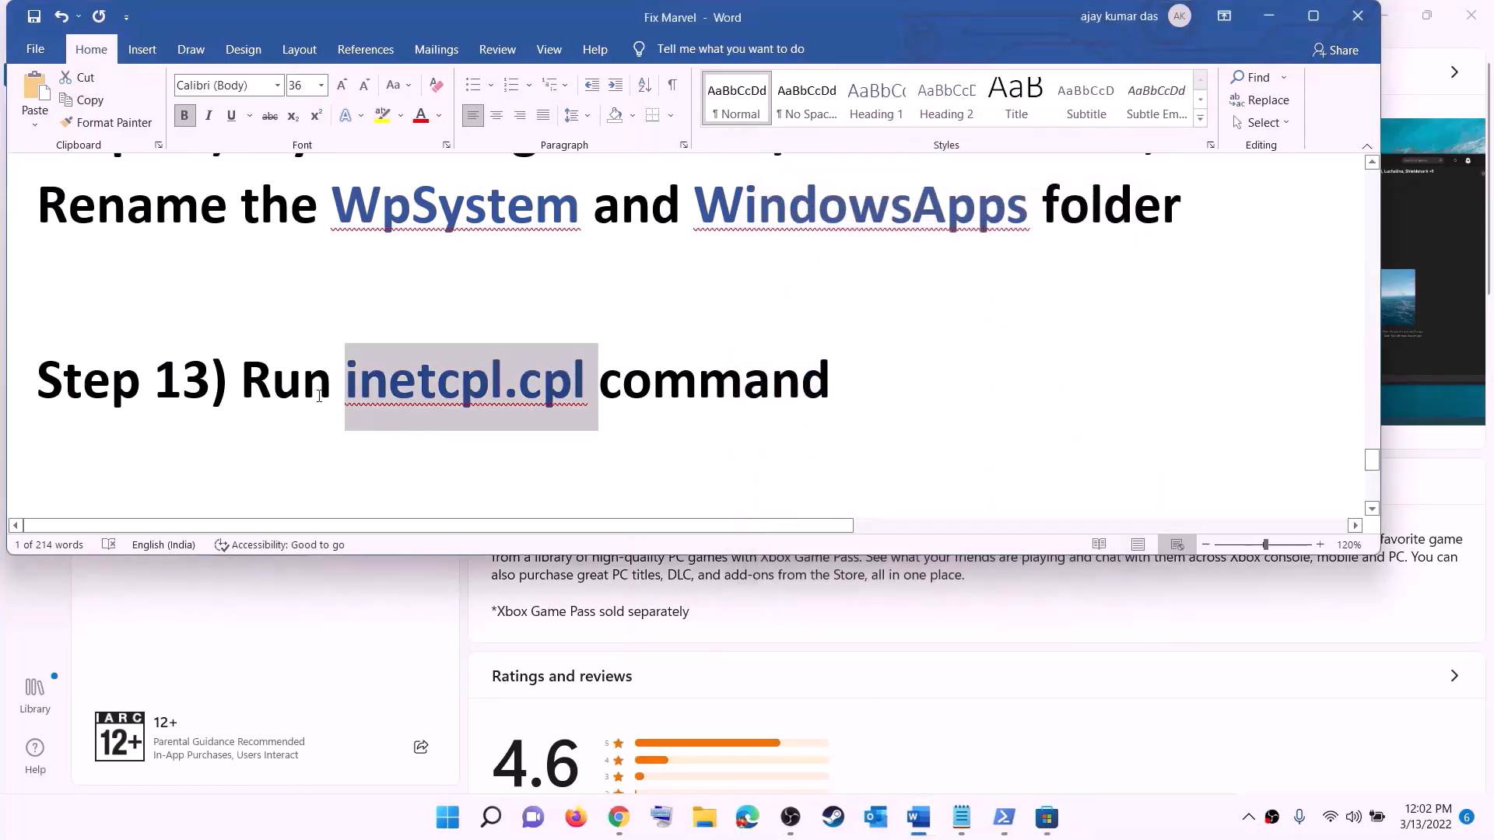
Scroll the Word notes to Step 14 and select the Windows 10 download link
{"action": "scroll", "coordinate": [319, 397], "scroll_direction": "down", "scroll_amount": 3}
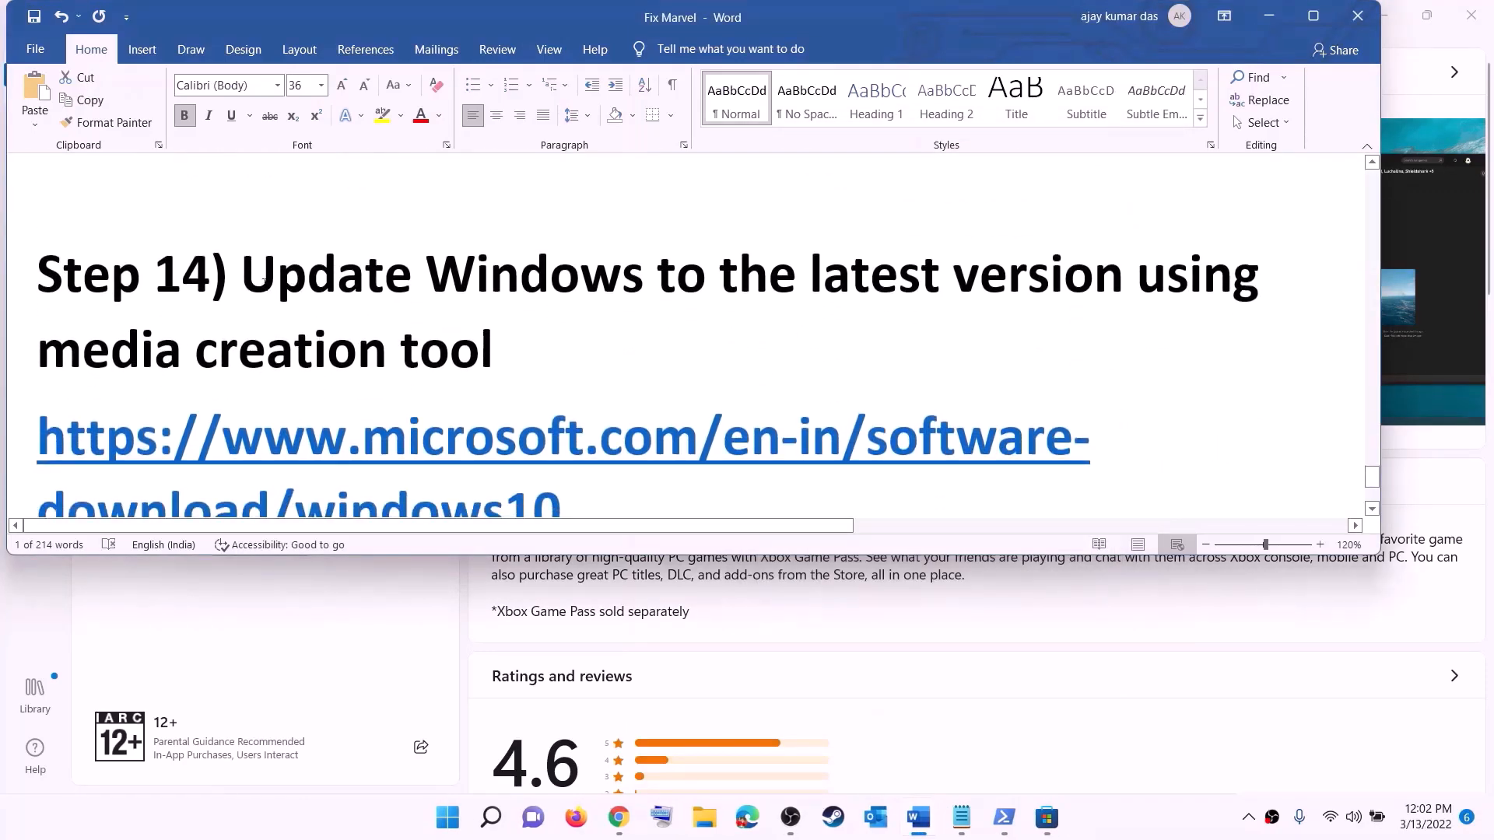
{"action": "left_click_drag", "start_coordinate": [264, 282], "coordinate": [600, 337]}
{"action": "scroll", "coordinate": [600, 337], "scroll_direction": "down", "scroll_amount": 2}
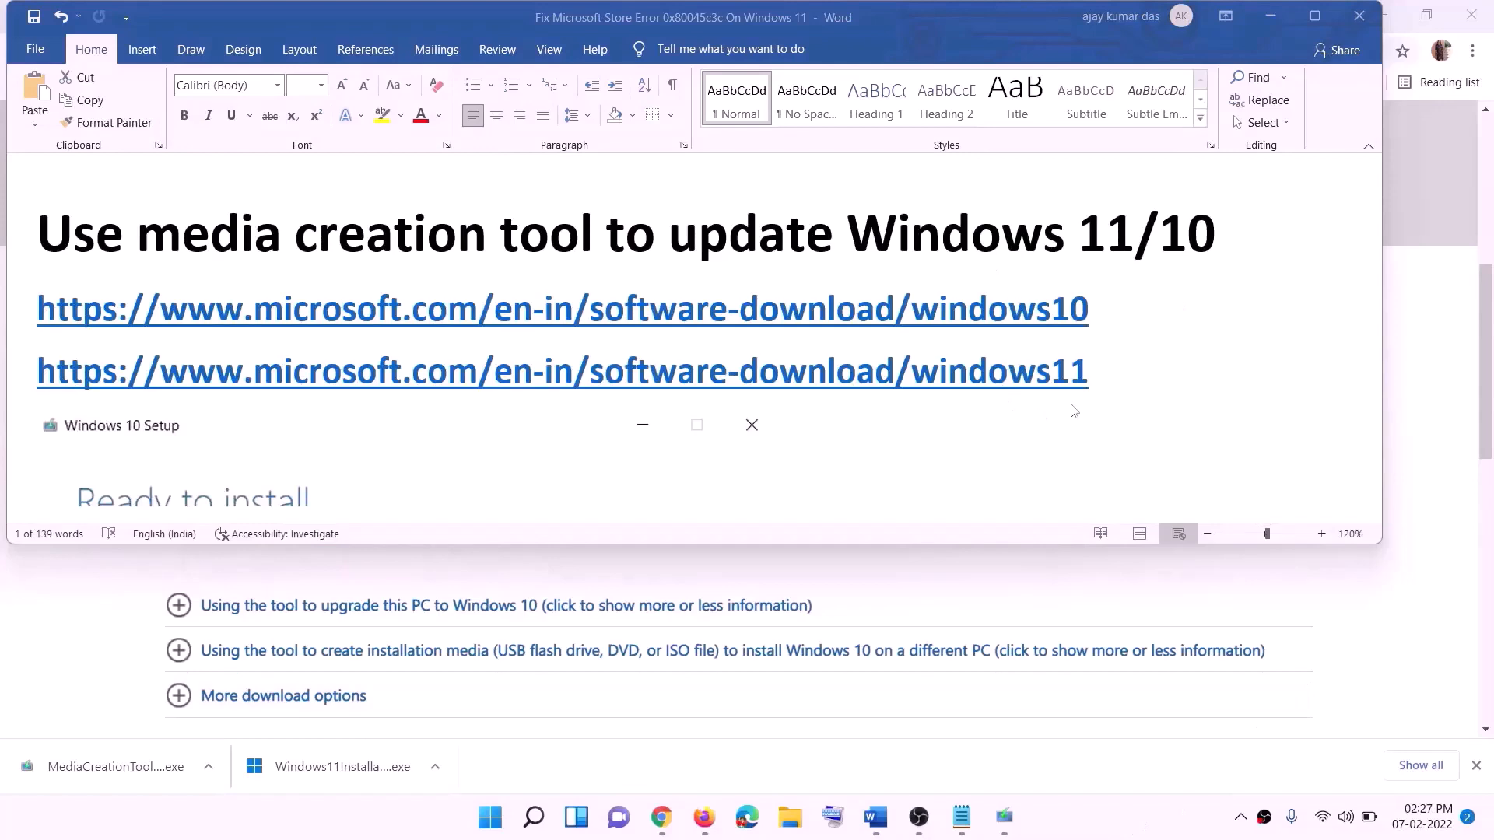
{"action": "left_click", "coordinate": [1104, 312]}
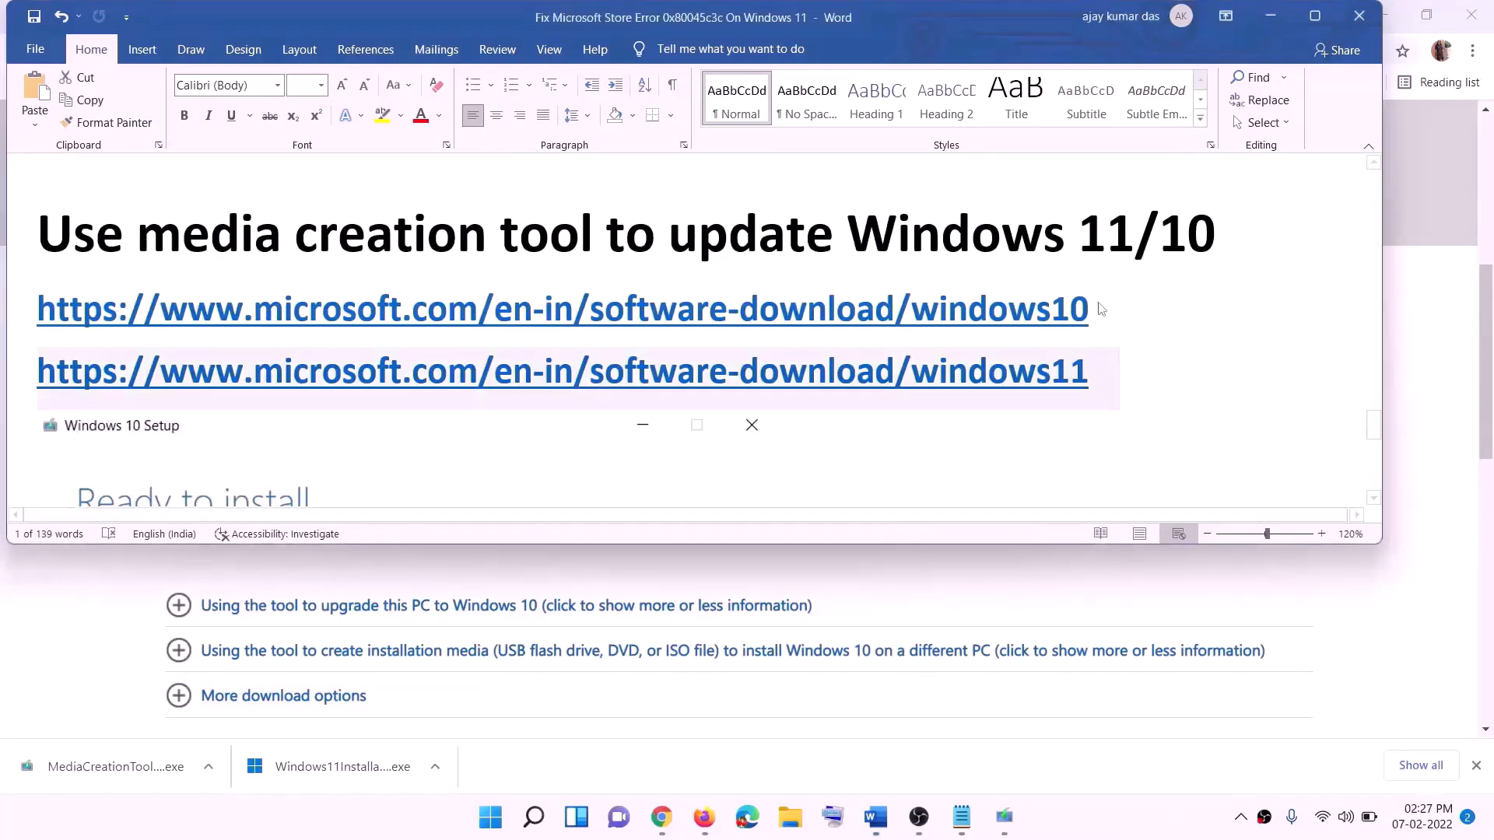
{"action": "left_click_drag", "start_coordinate": [1109, 308], "coordinate": [406, 305]}
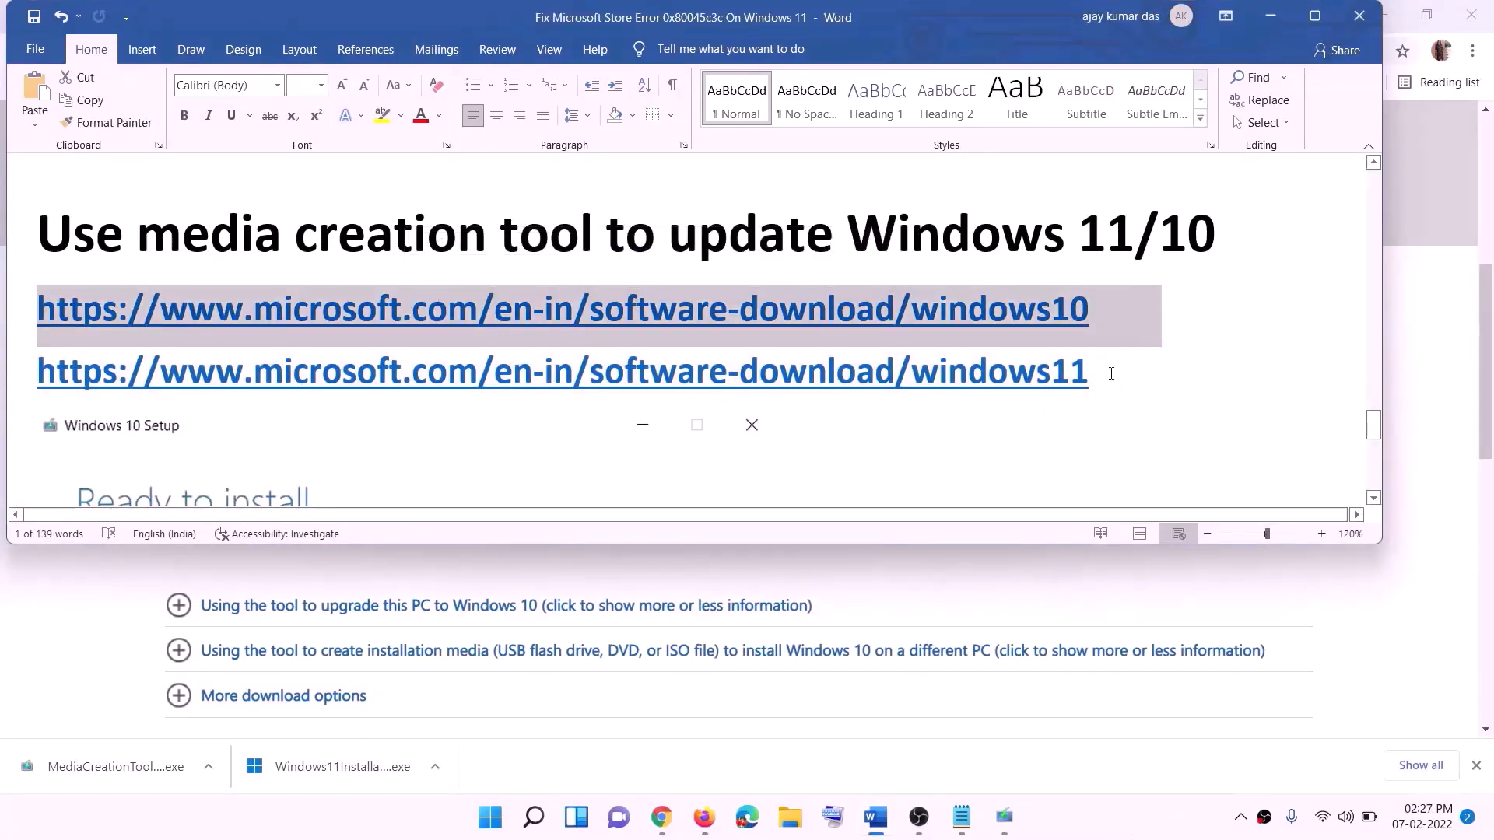
Select the Windows 11 download link, then look over the Download Windows 10 page
{"action": "left_click_drag", "start_coordinate": [1112, 373], "coordinate": [405, 372]}
{"action": "left_click", "coordinate": [1273, 25]}
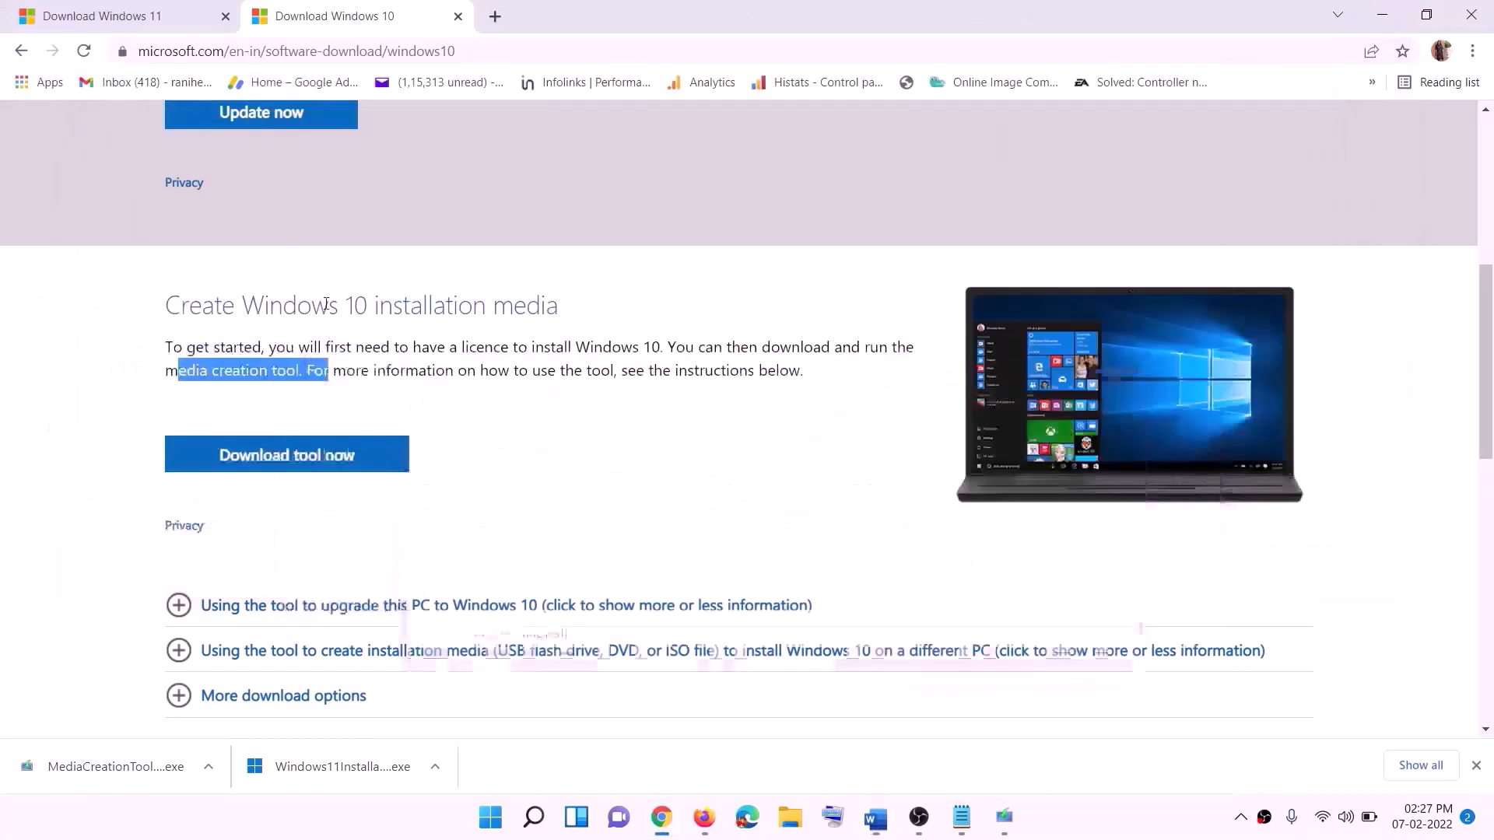
{"action": "scroll", "coordinate": [639, 360], "scroll_direction": "up", "scroll_amount": 7}
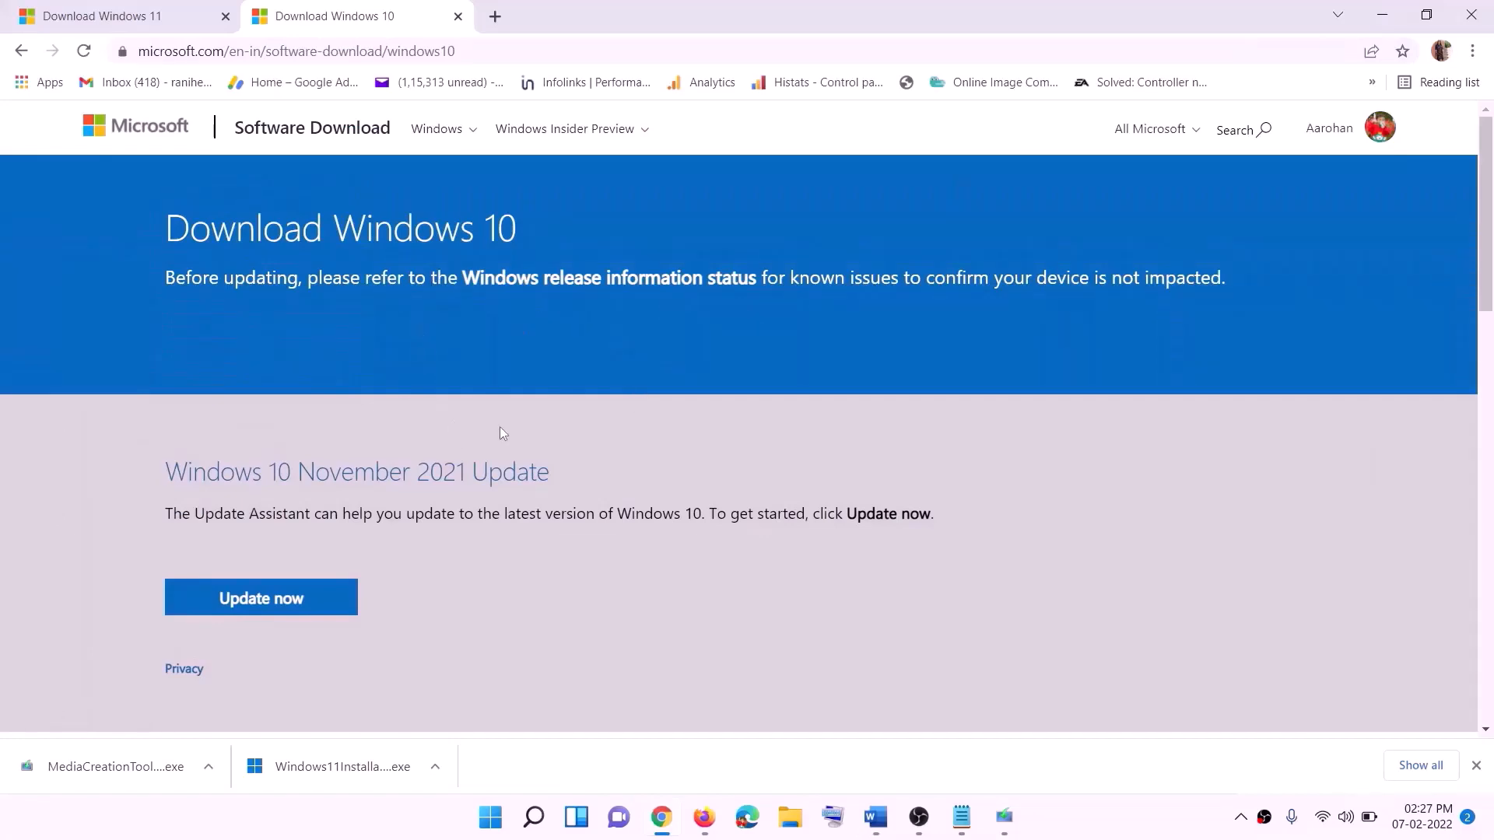
{"action": "scroll", "coordinate": [500, 430], "scroll_direction": "down", "scroll_amount": 5}
{"action": "left_click_drag", "start_coordinate": [178, 468], "coordinate": [333, 468]}
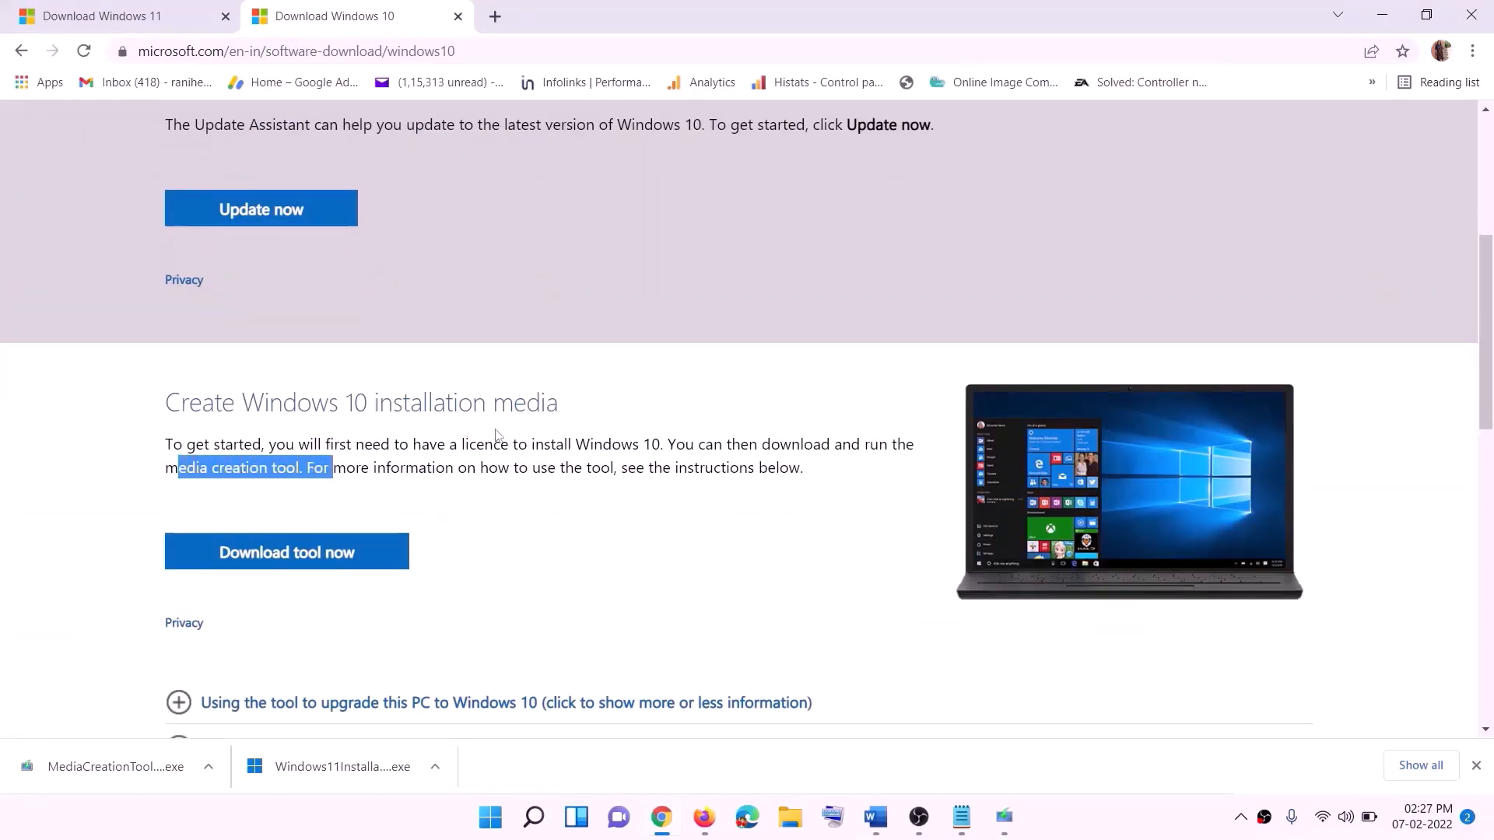
{"action": "scroll", "coordinate": [333, 468], "scroll_direction": "down", "scroll_amount": 3}
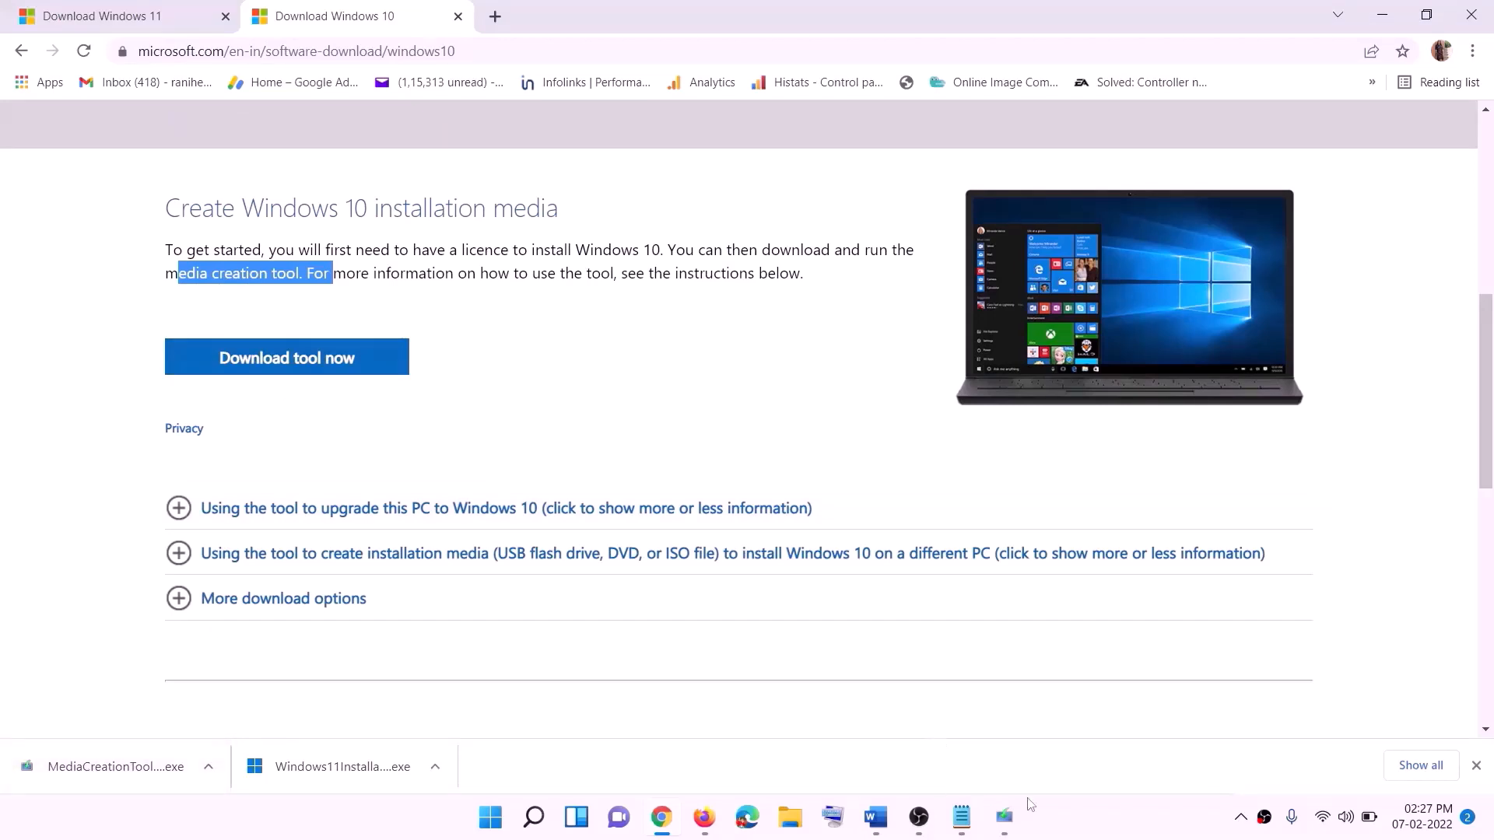
In Windows 10 Setup, accept the license terms and choose Upgrade this PC, then return to Word
{"action": "left_click", "coordinate": [1004, 819]}
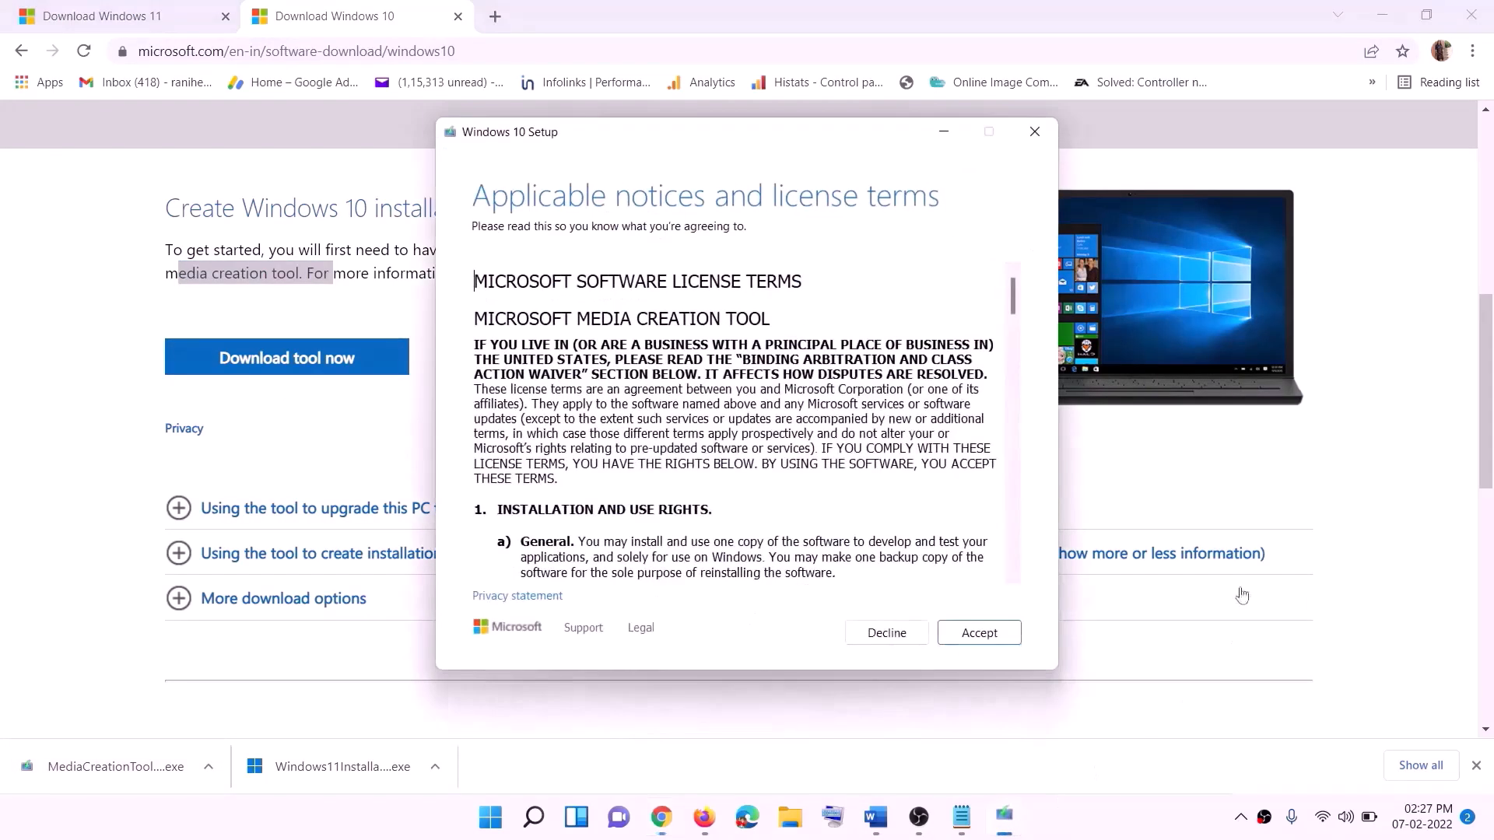
{"action": "left_click", "coordinate": [969, 637]}
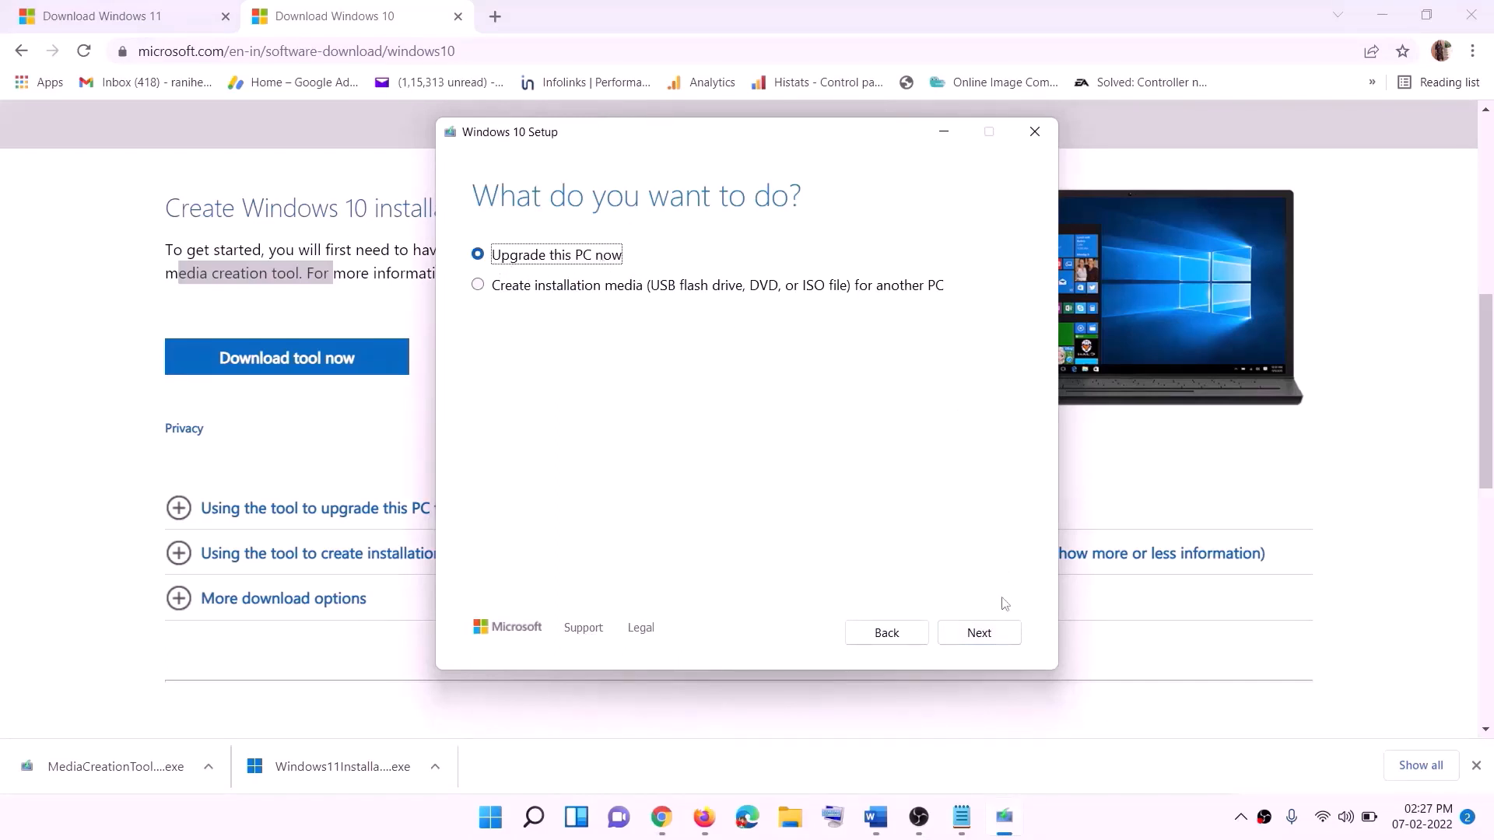
{"action": "left_click", "coordinate": [977, 640]}
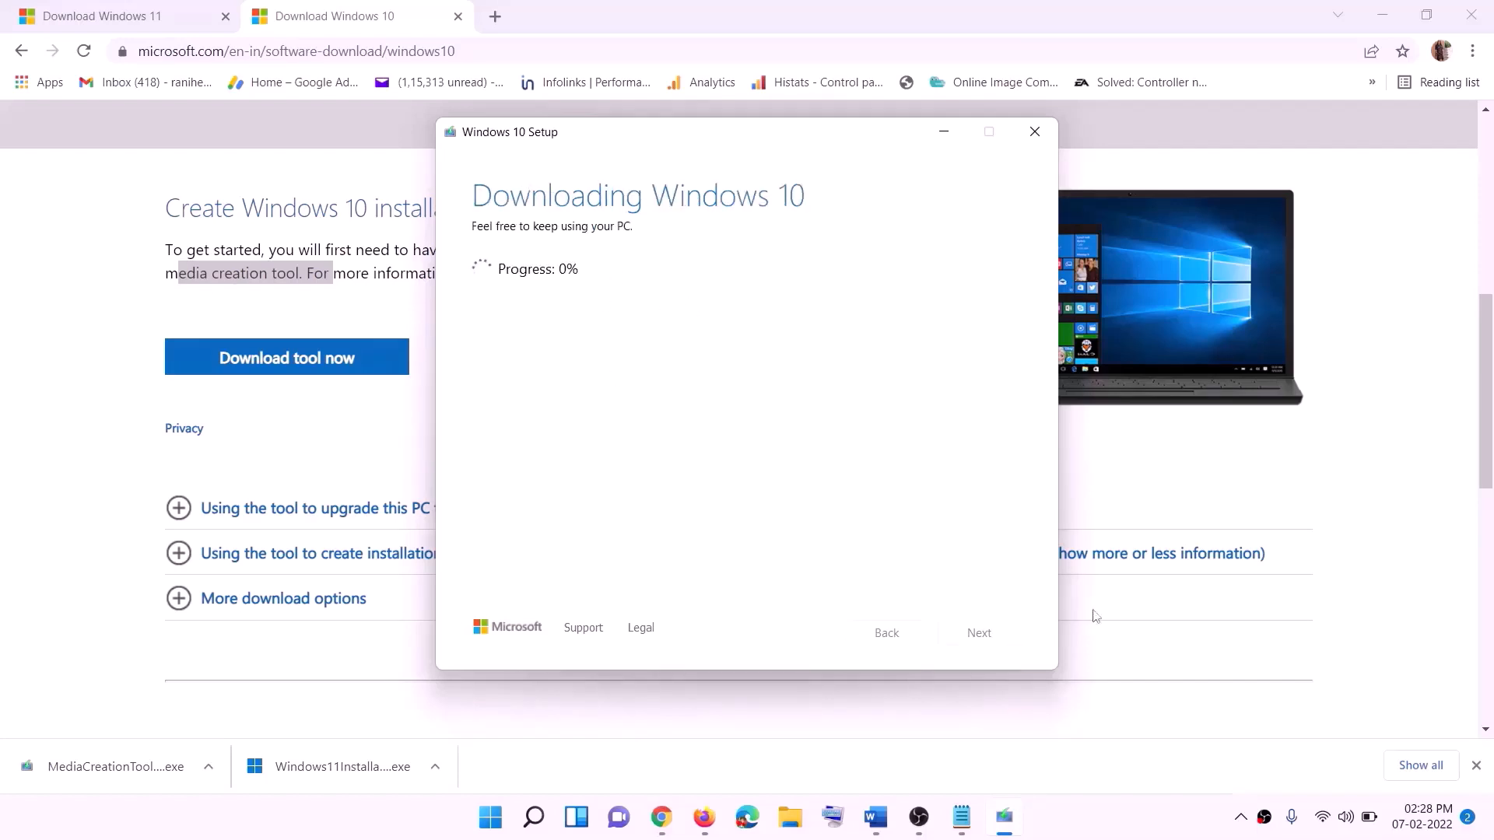
{"action": "left_click", "coordinate": [1103, 833]}
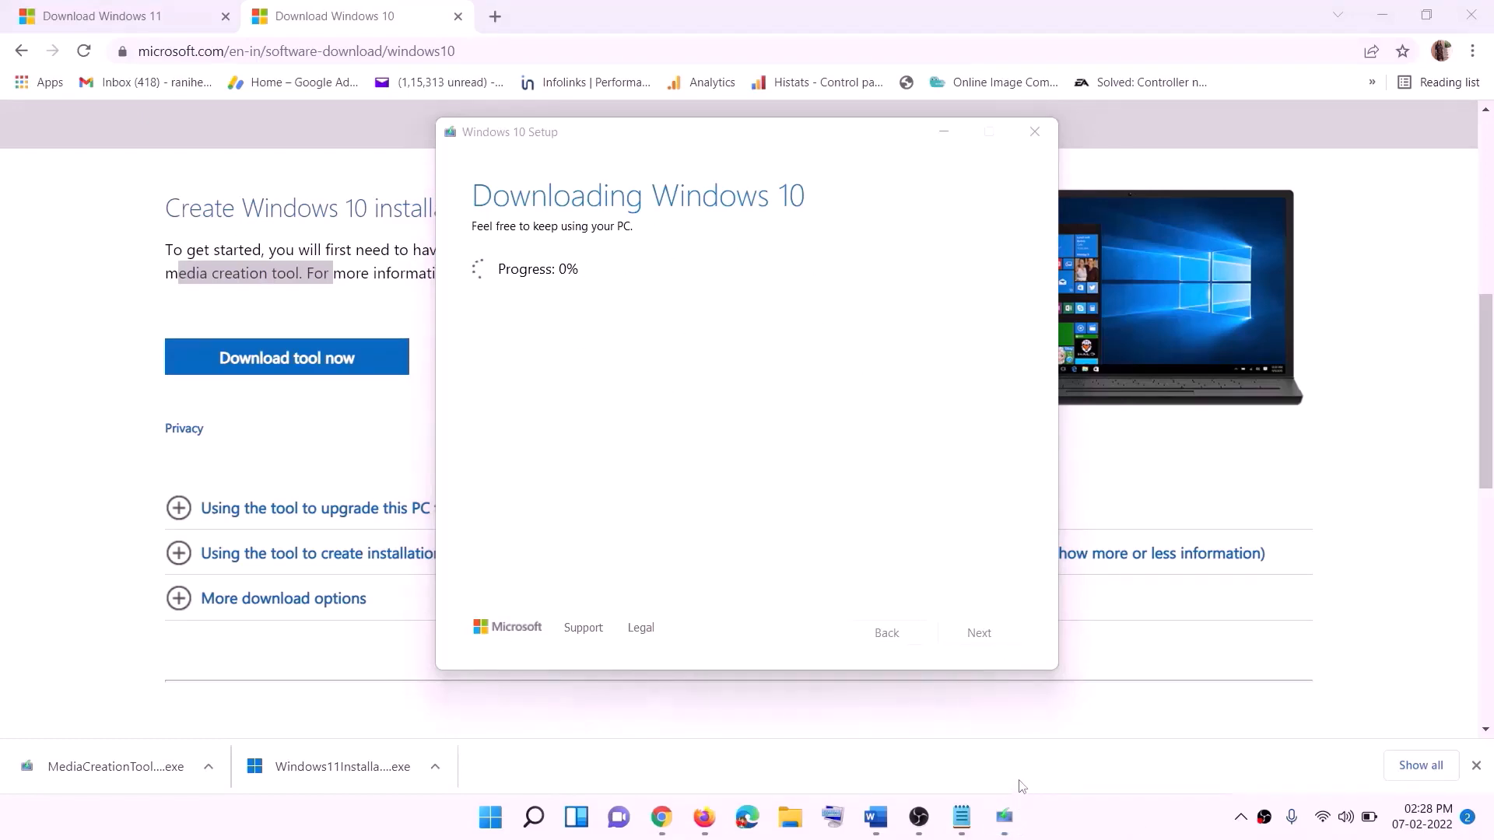
{"action": "left_click", "coordinate": [875, 817]}
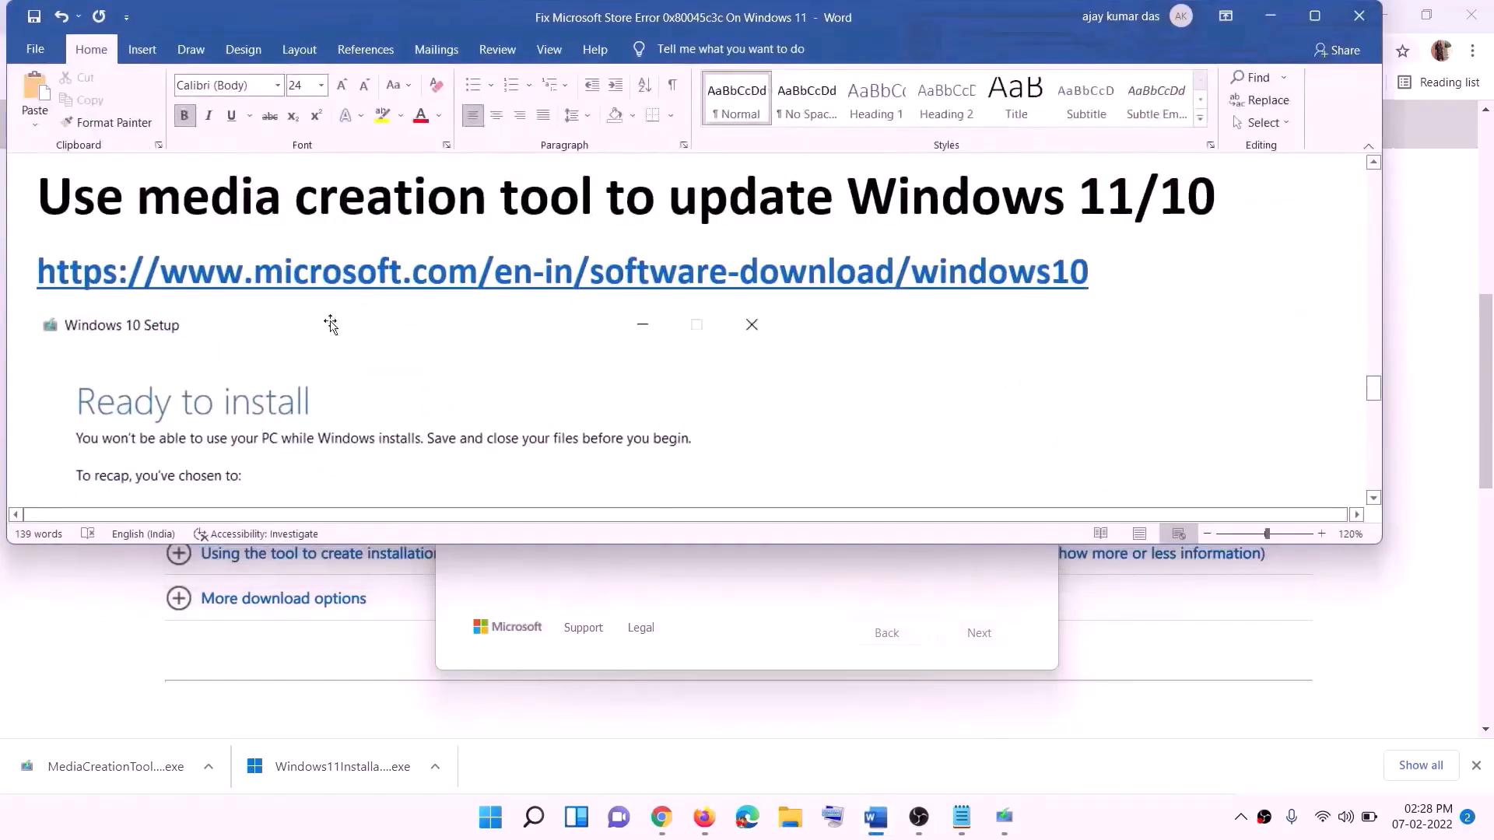
Maximize the Word guide, read its Ready to install screenshot, then return to the Windows 11 download page
{"action": "scroll", "coordinate": [111, 366], "scroll_direction": "down", "scroll_amount": 1}
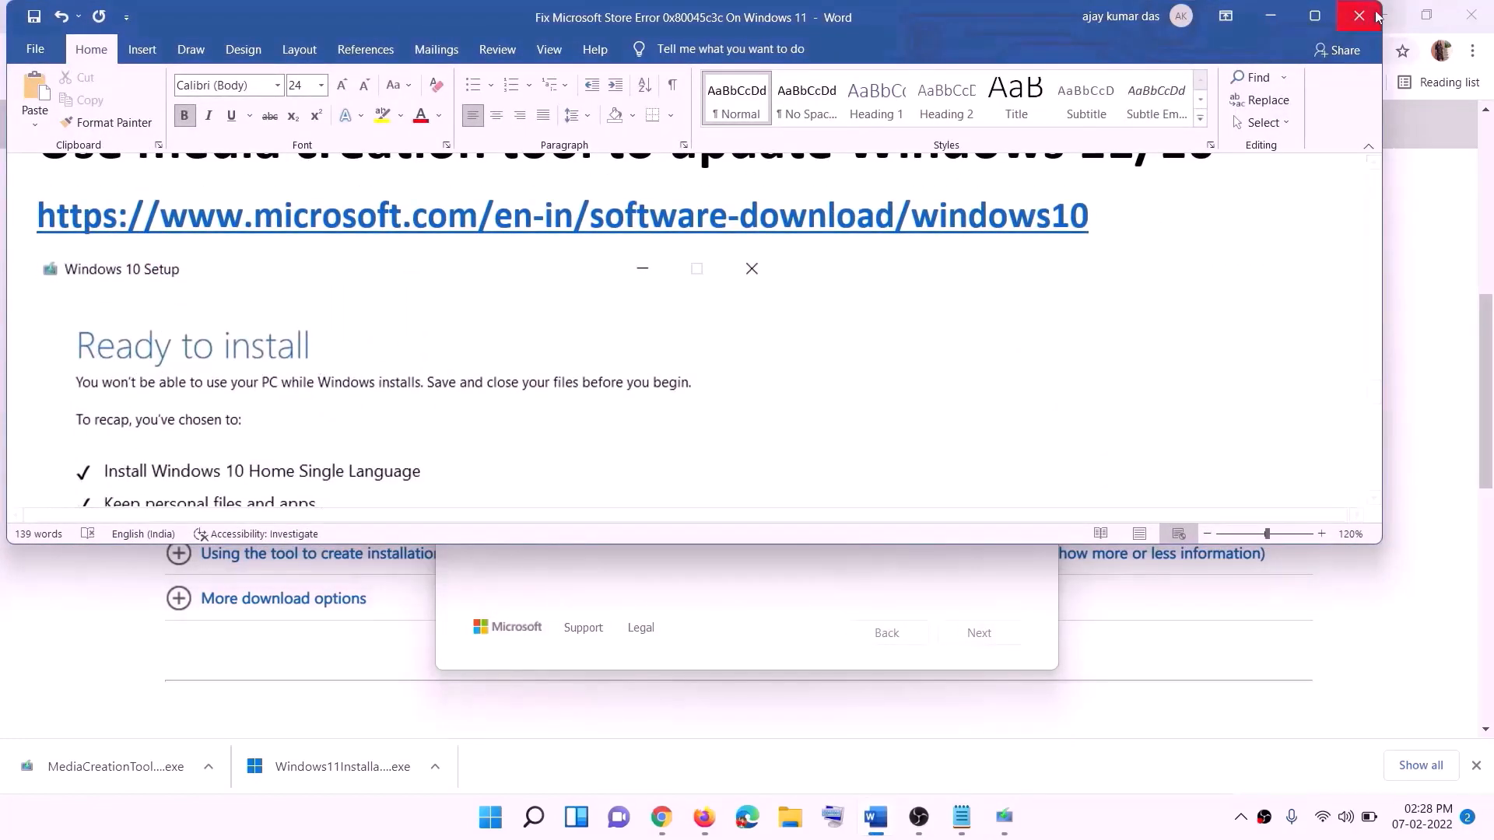
{"action": "left_click", "coordinate": [1315, 15]}
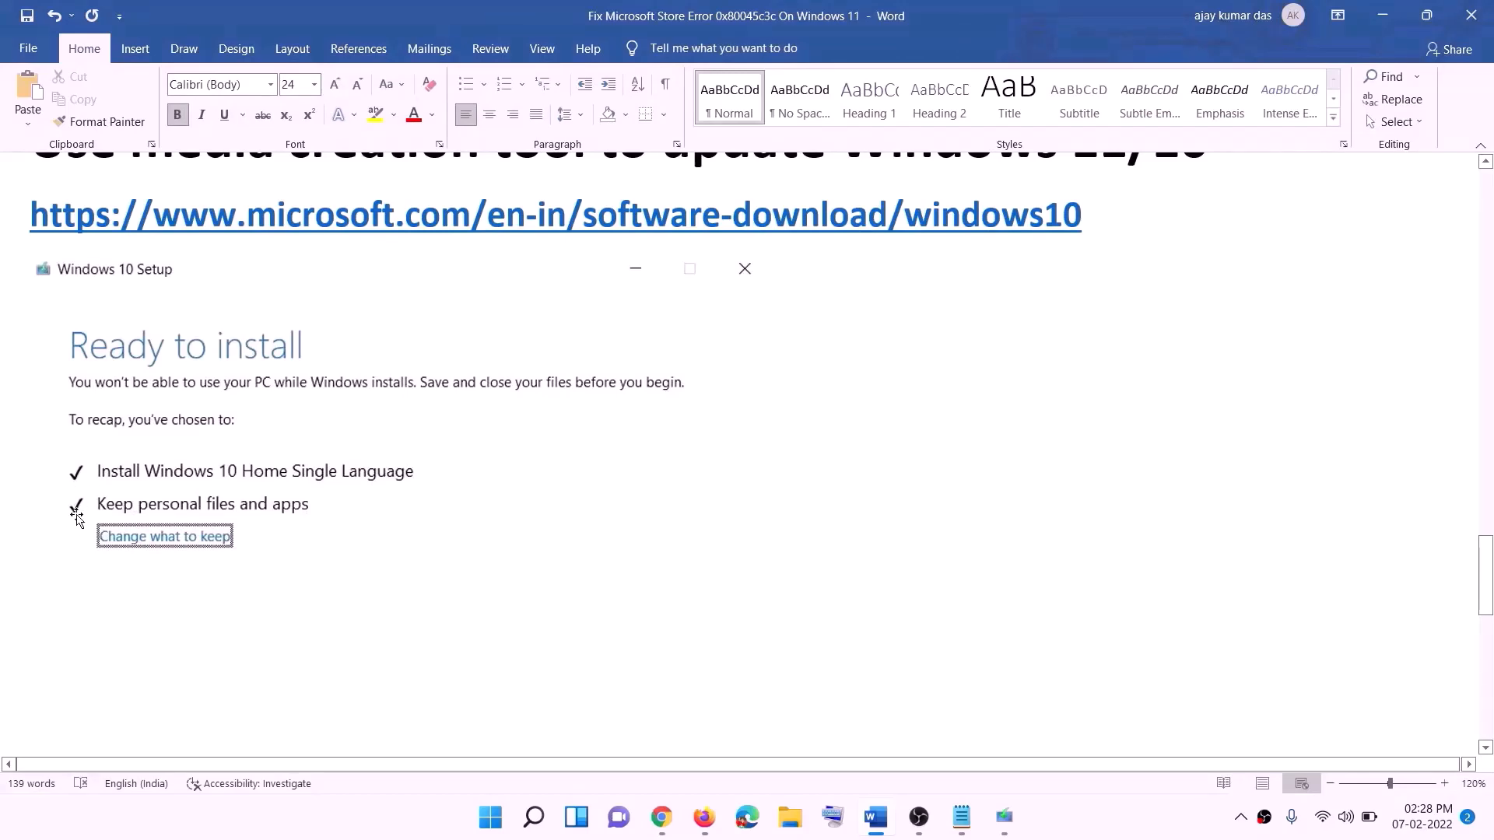
{"action": "scroll", "coordinate": [767, 540], "scroll_direction": "down", "scroll_amount": 2}
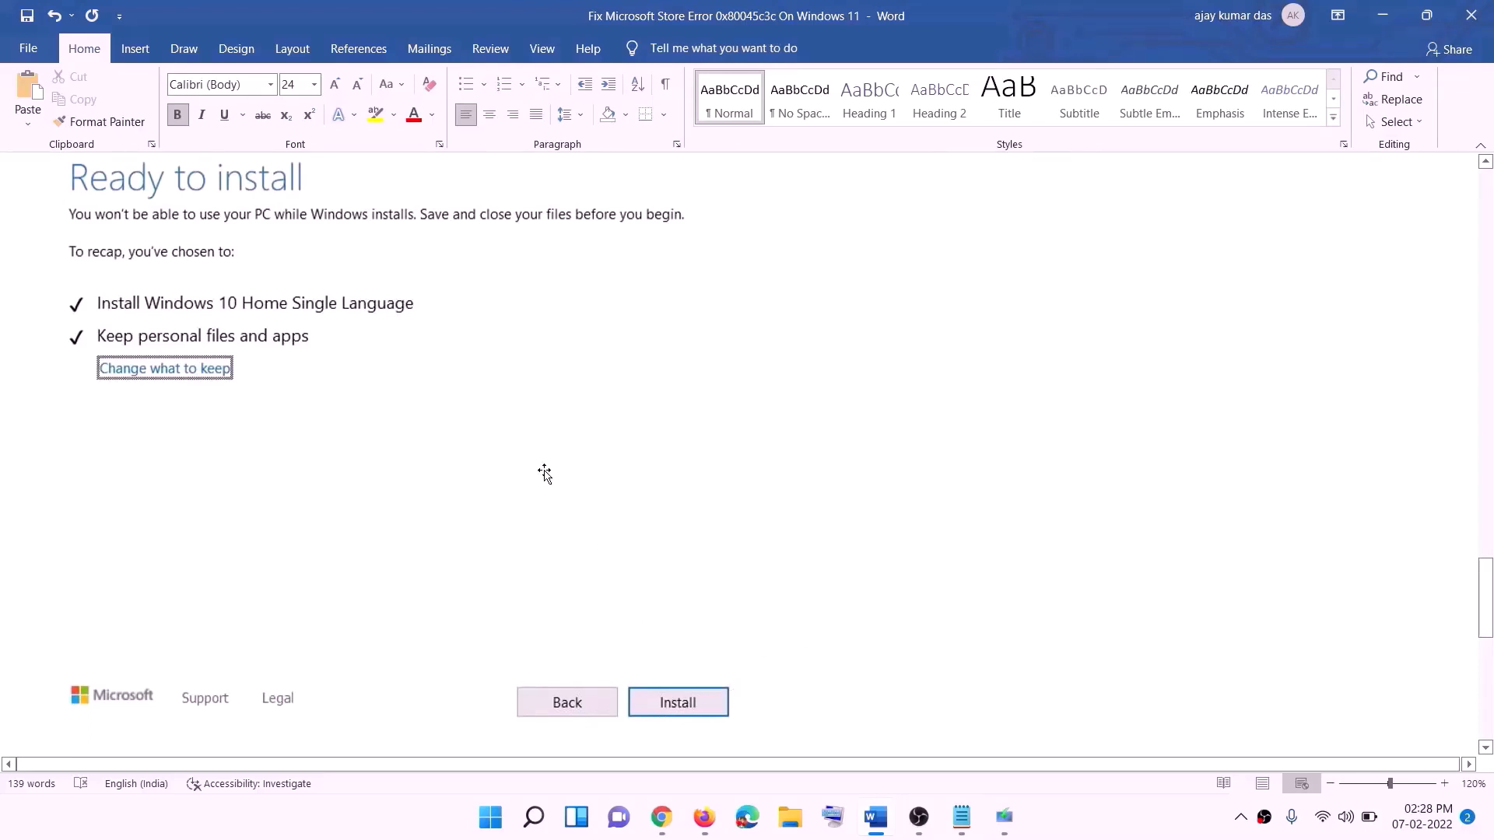
{"action": "scroll", "coordinate": [610, 480], "scroll_direction": "up", "scroll_amount": 1}
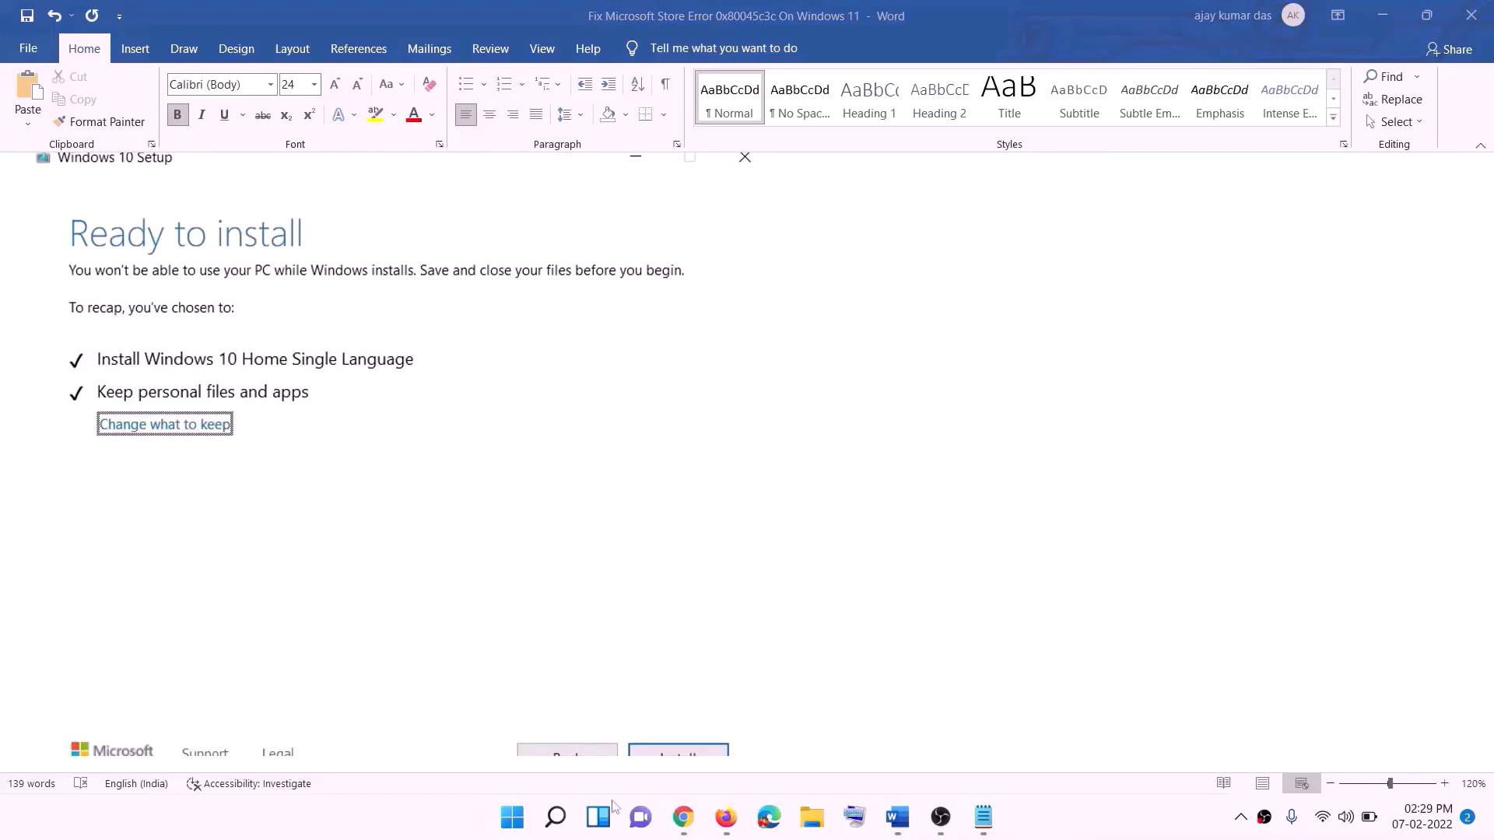
{"action": "left_click", "coordinate": [685, 822]}
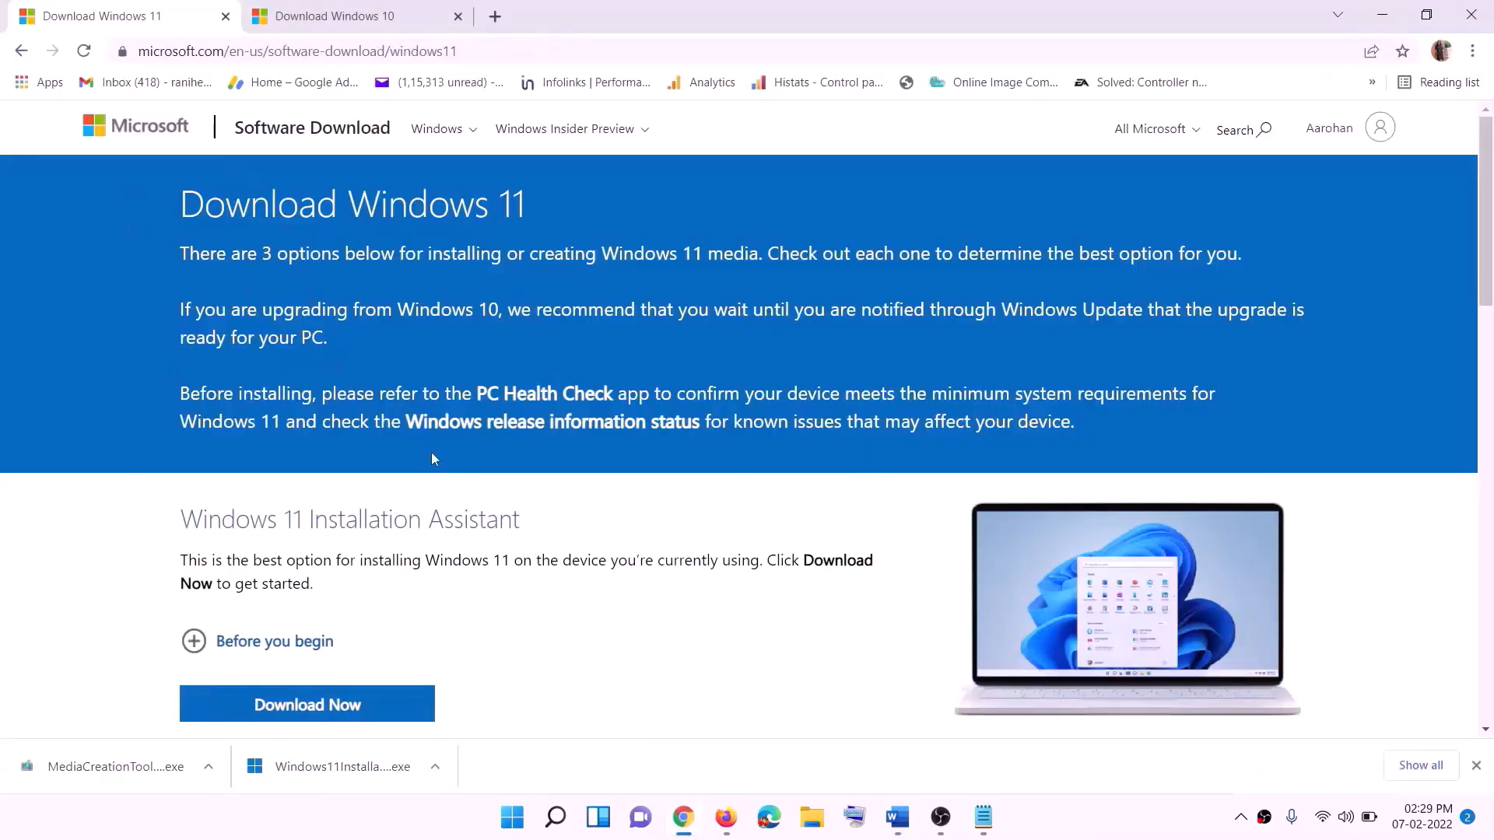
Download and run the Windows 11 media creation tool from the Create Installation Media section
{"action": "scroll", "coordinate": [475, 522], "scroll_direction": "down", "scroll_amount": 5}
{"action": "left_click", "coordinate": [304, 464]}
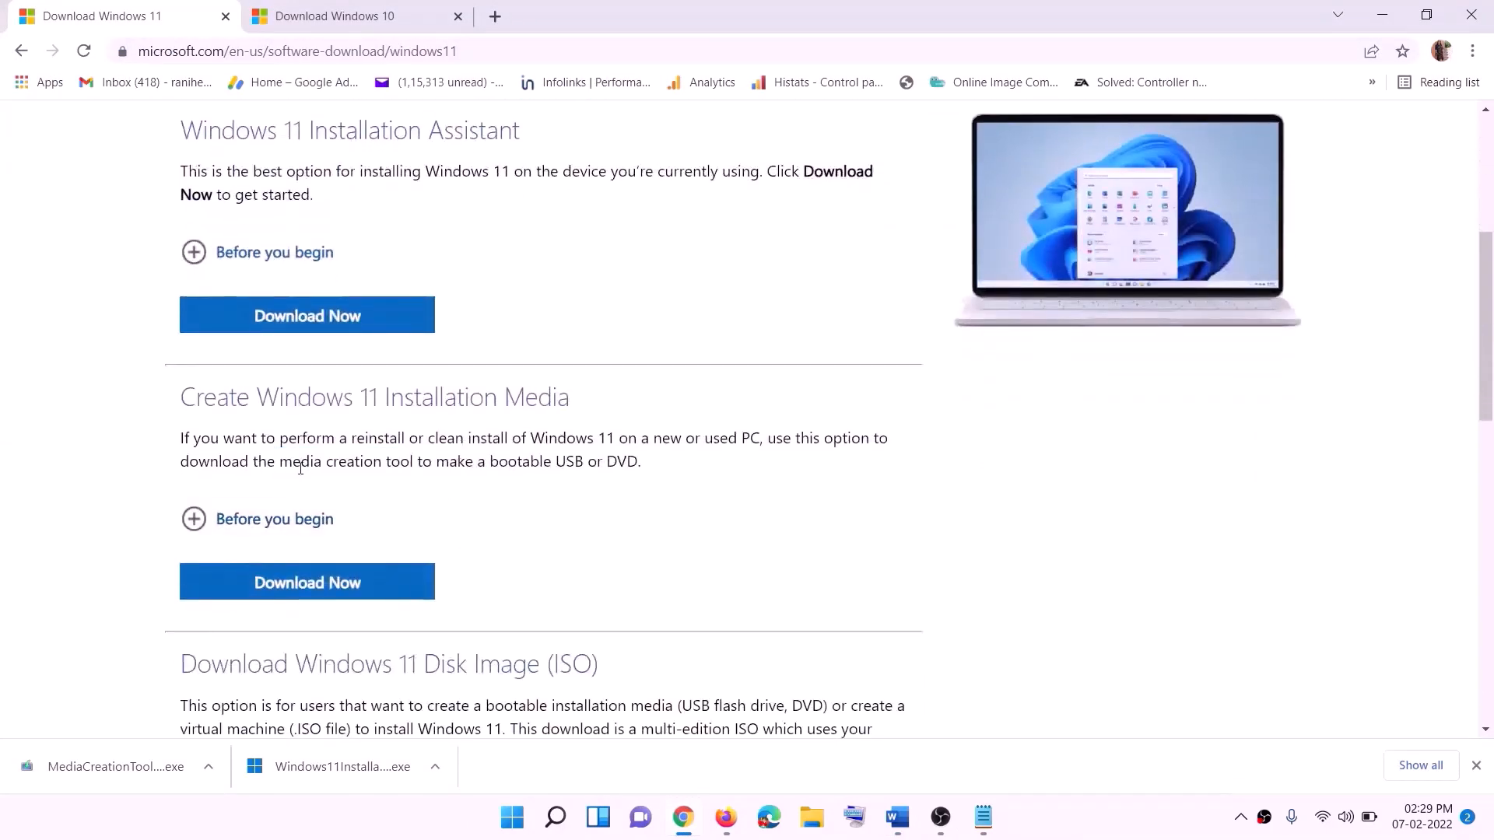
{"action": "left_click_drag", "start_coordinate": [280, 462], "coordinate": [433, 462]}
{"action": "left_click", "coordinate": [296, 593]}
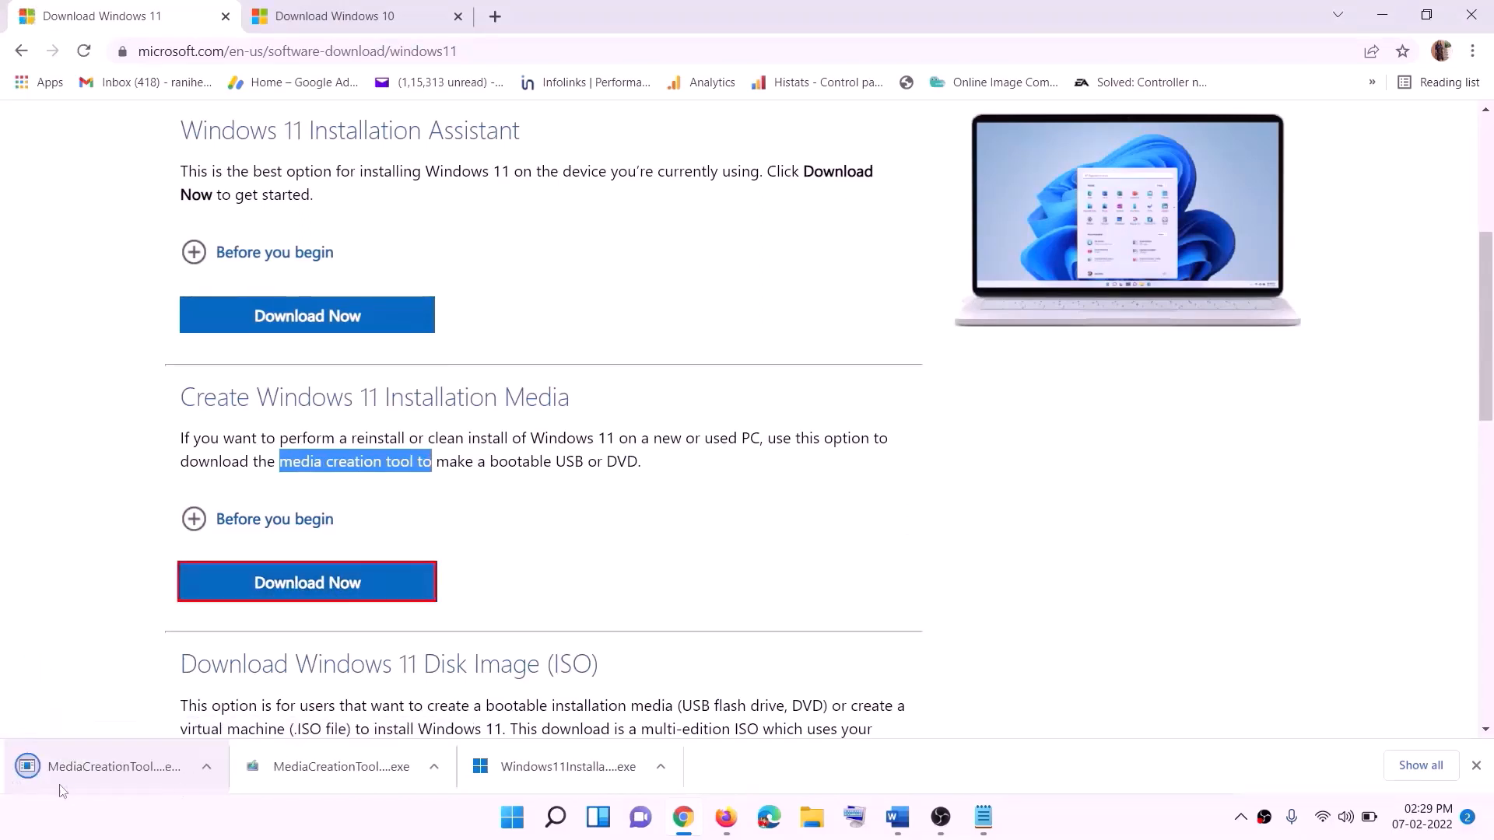
{"action": "left_click", "coordinate": [109, 772]}
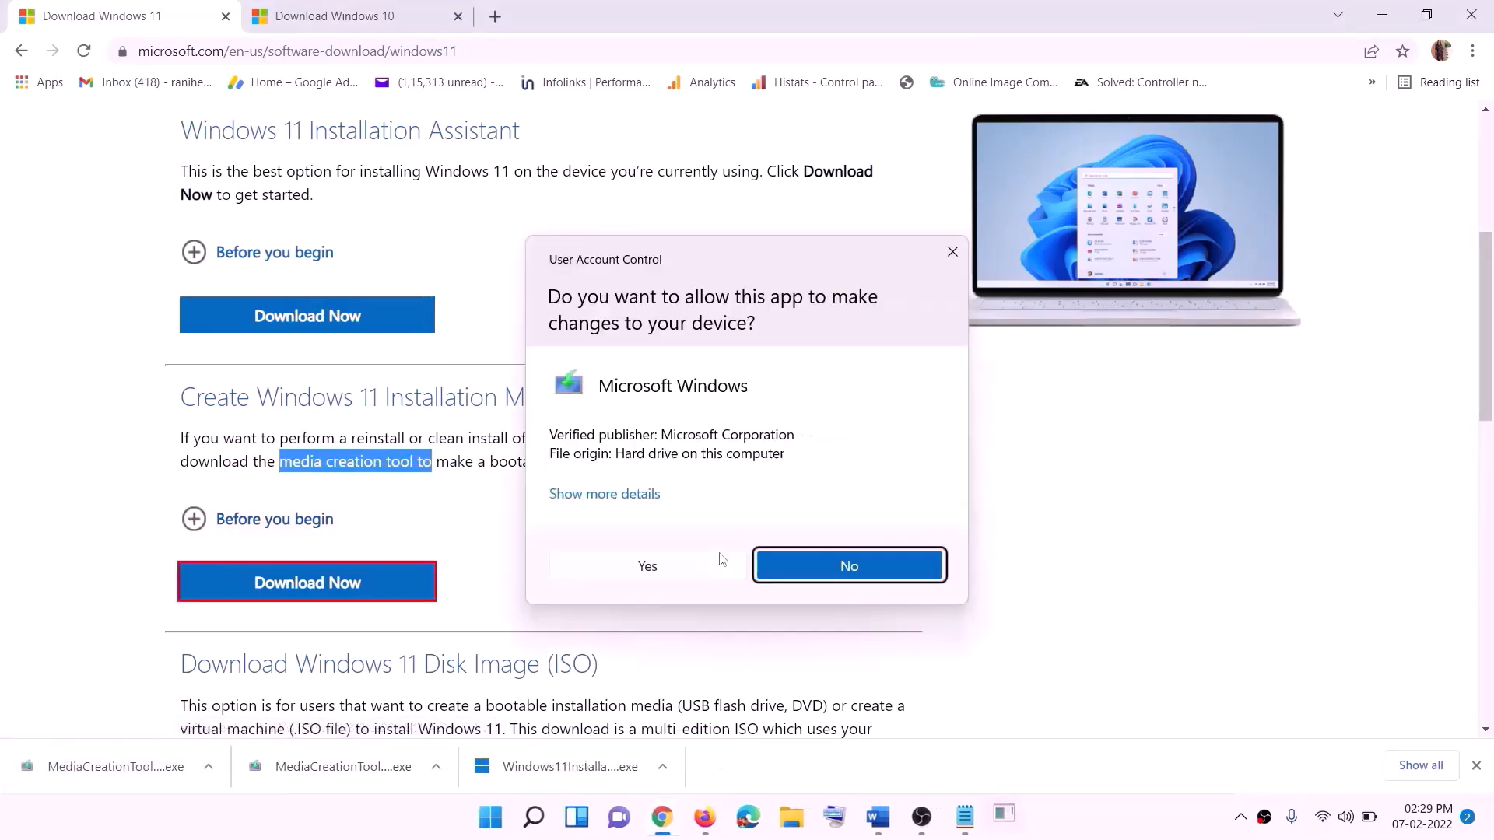
Accept the license, keep the recommended edition, and save an ISO file named Windows to the Desktop
{"action": "left_click", "coordinate": [662, 574]}
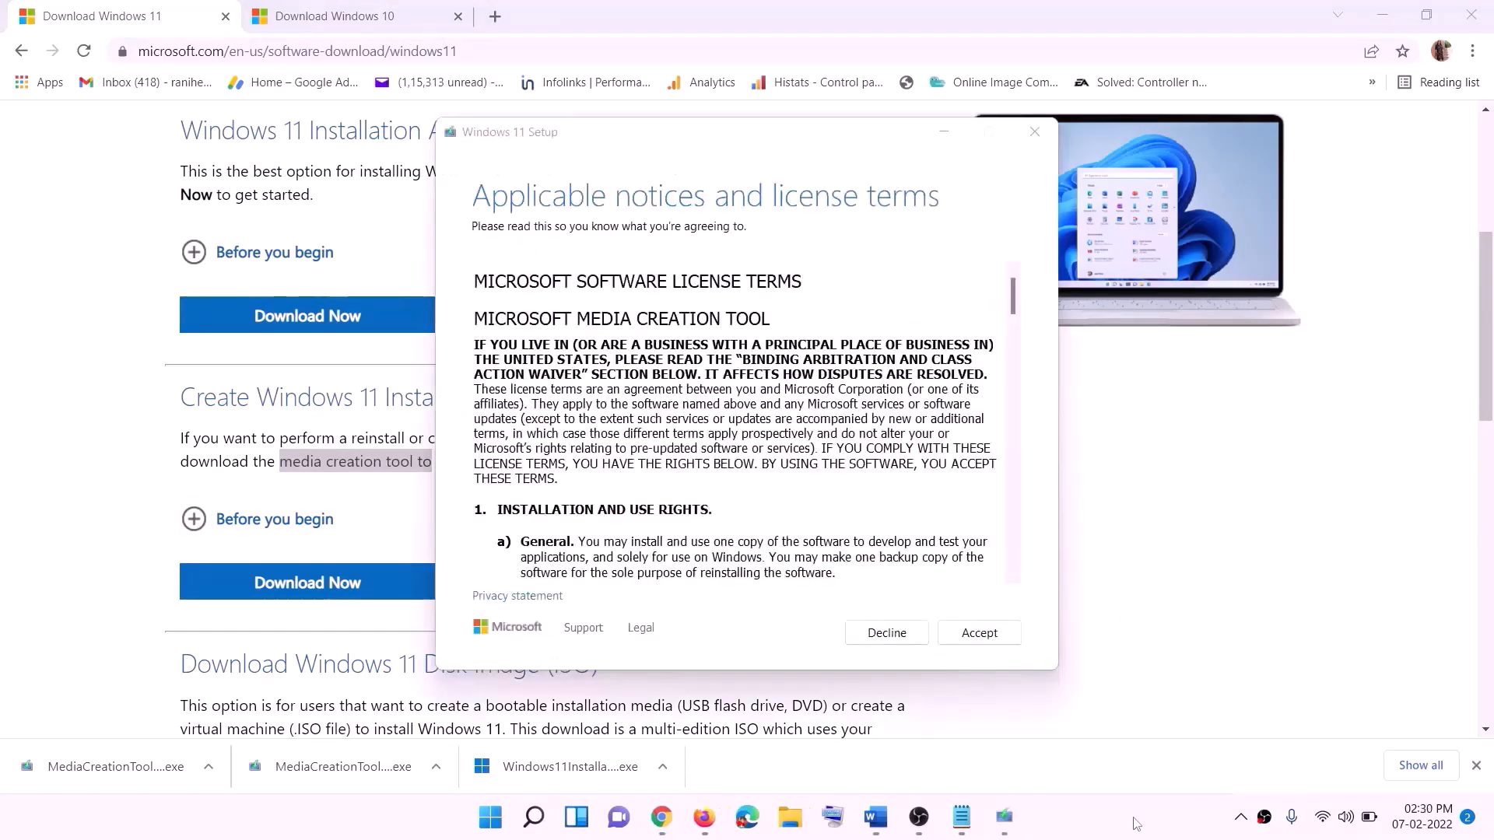
{"action": "left_click", "coordinate": [950, 643]}
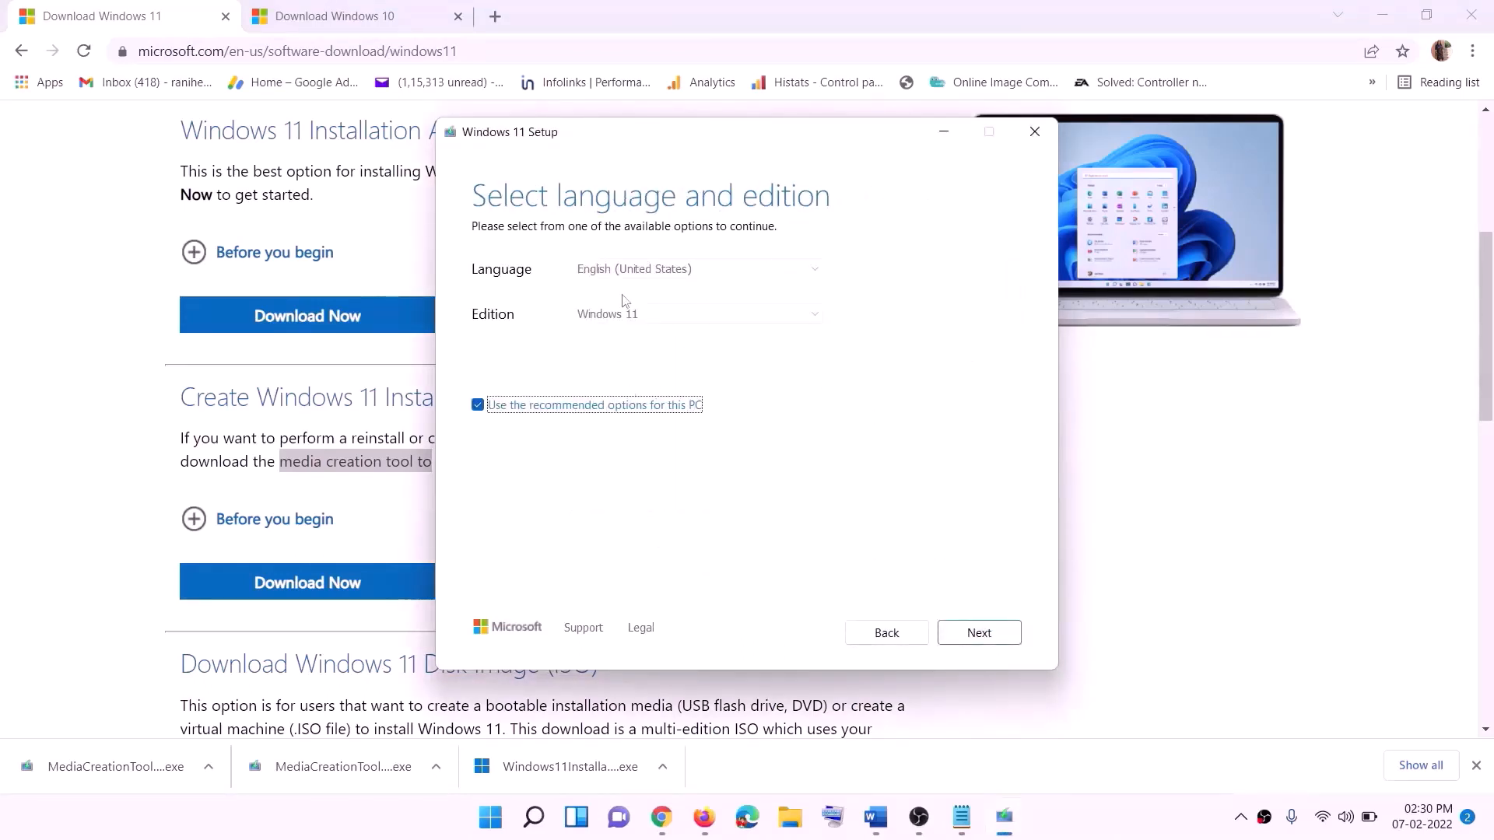
{"action": "left_click", "coordinate": [968, 632]}
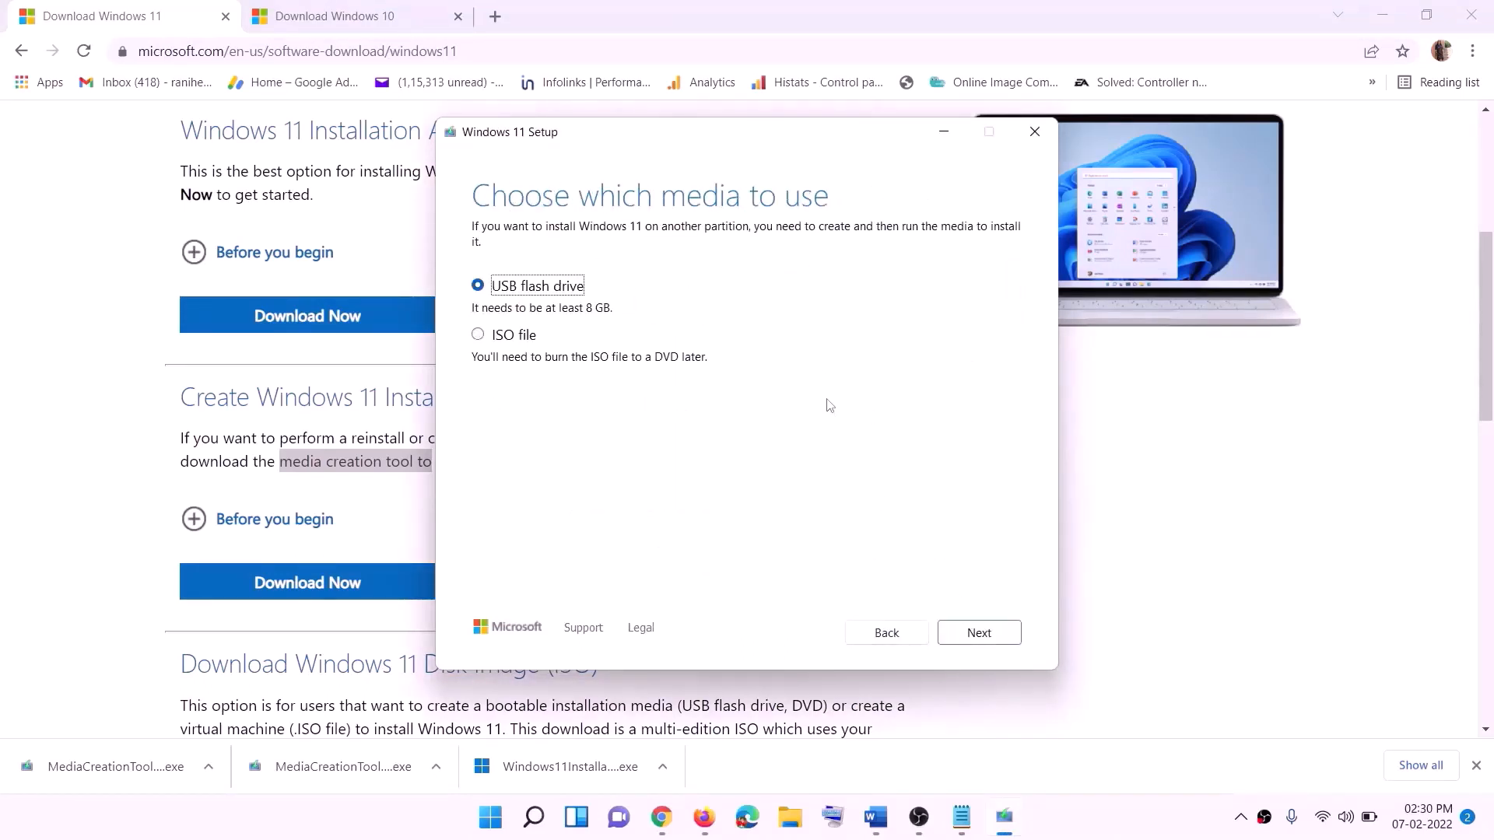
{"action": "left_click", "coordinate": [488, 335]}
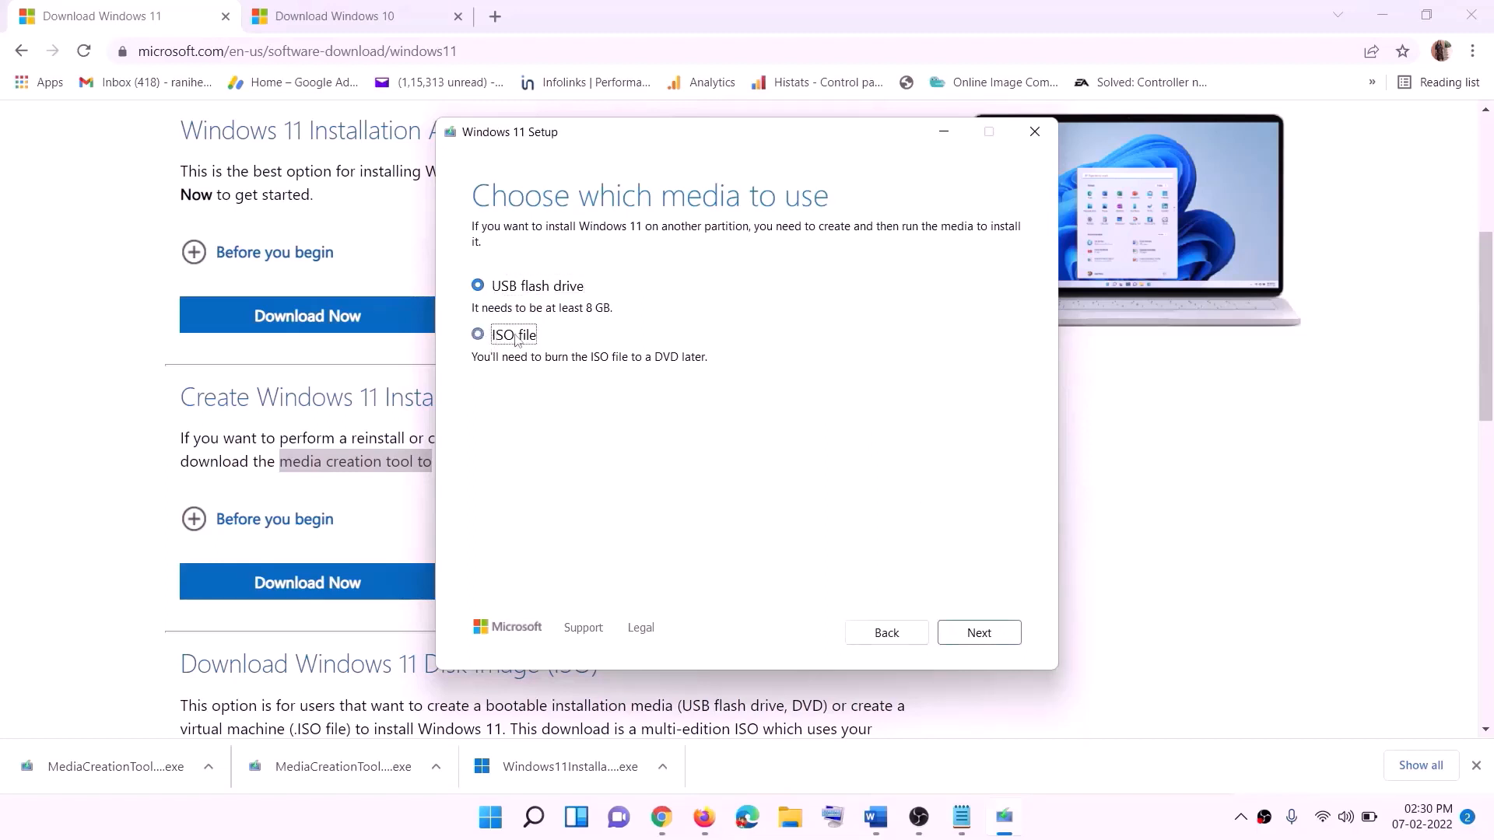
{"action": "left_click", "coordinate": [979, 633]}
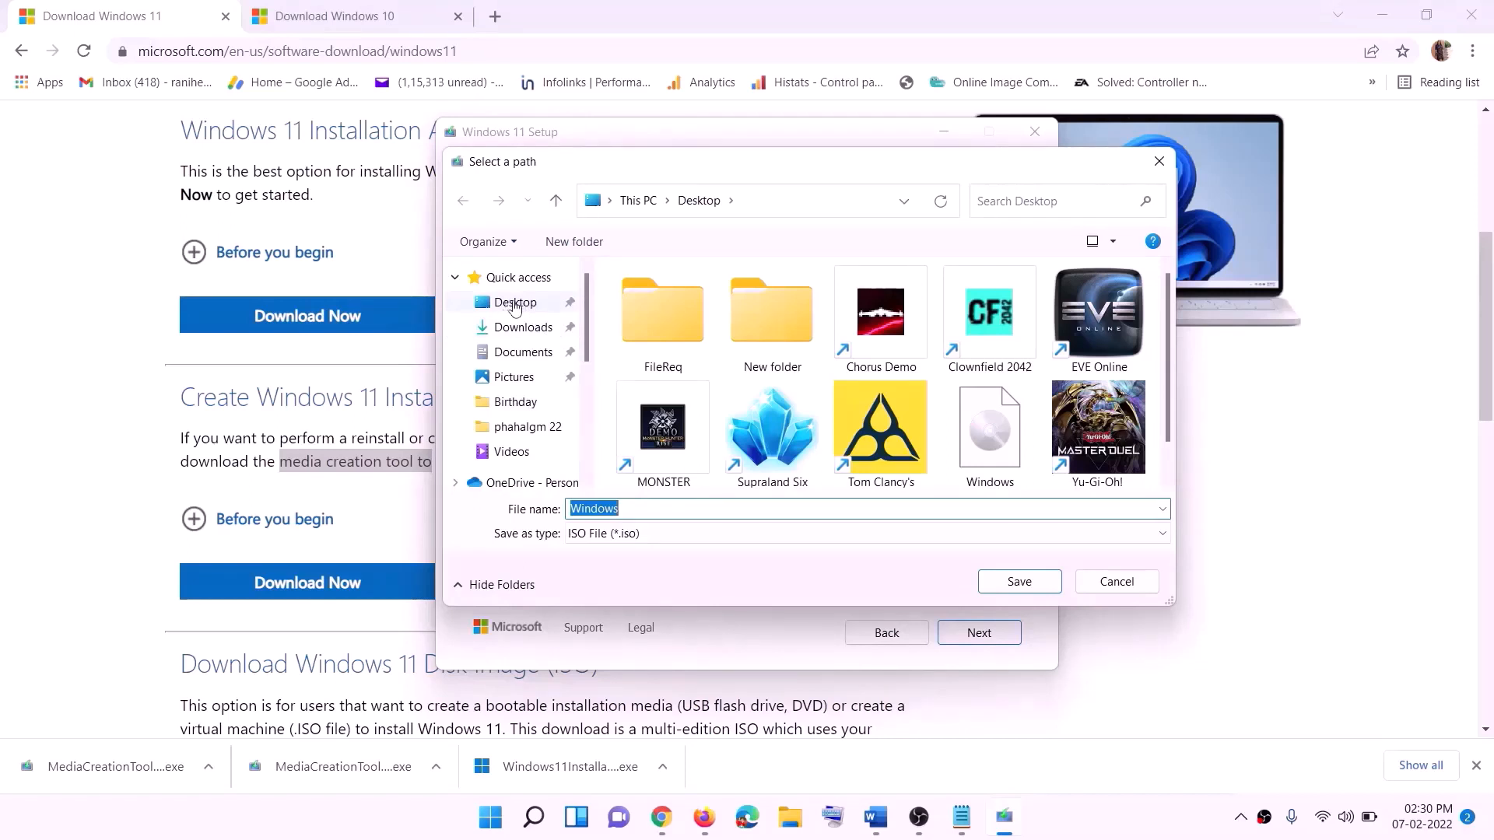
{"action": "left_click", "coordinate": [515, 307]}
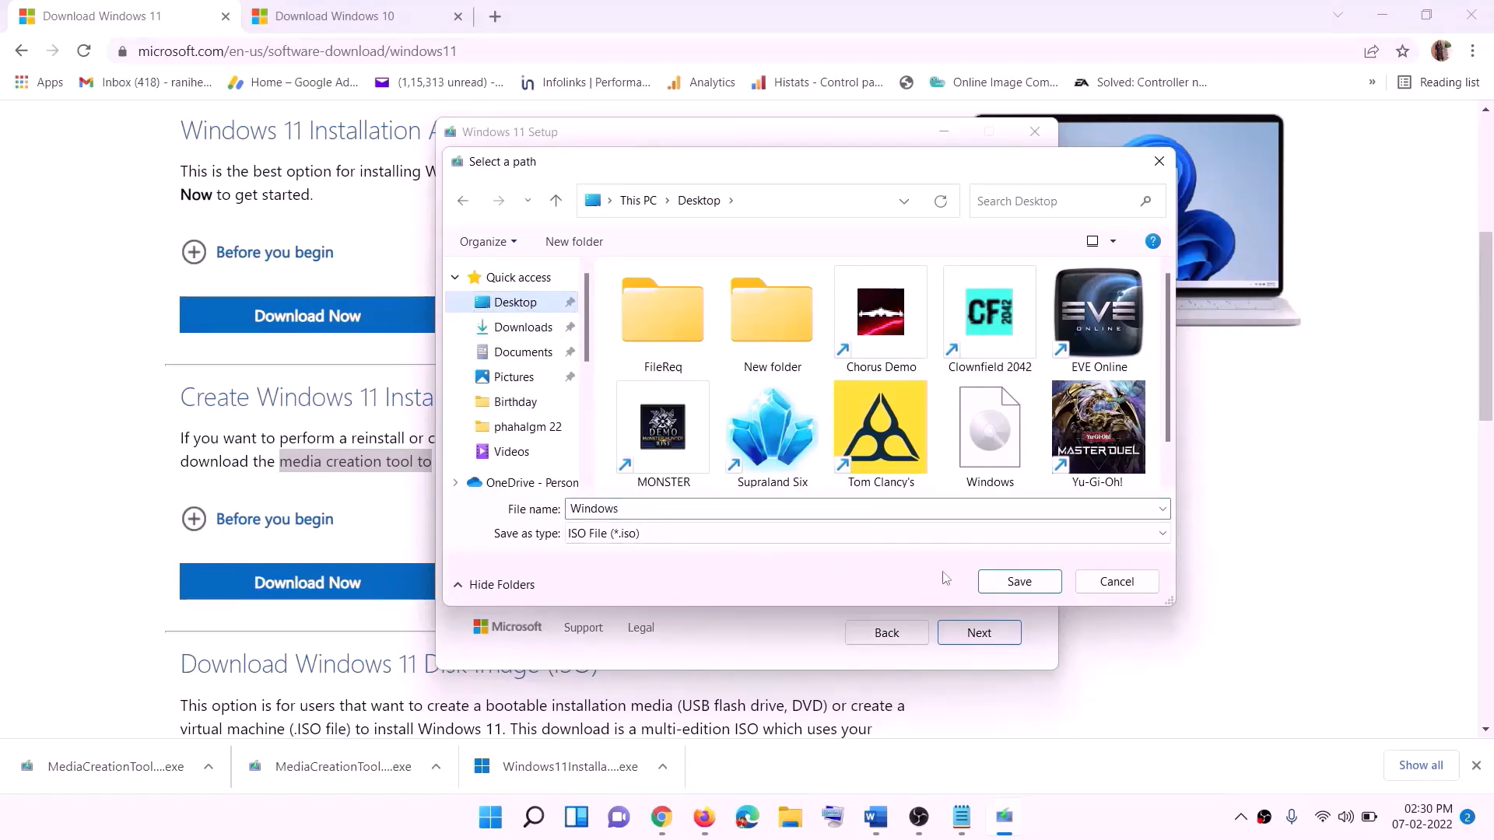
{"action": "left_click", "coordinate": [1026, 589]}
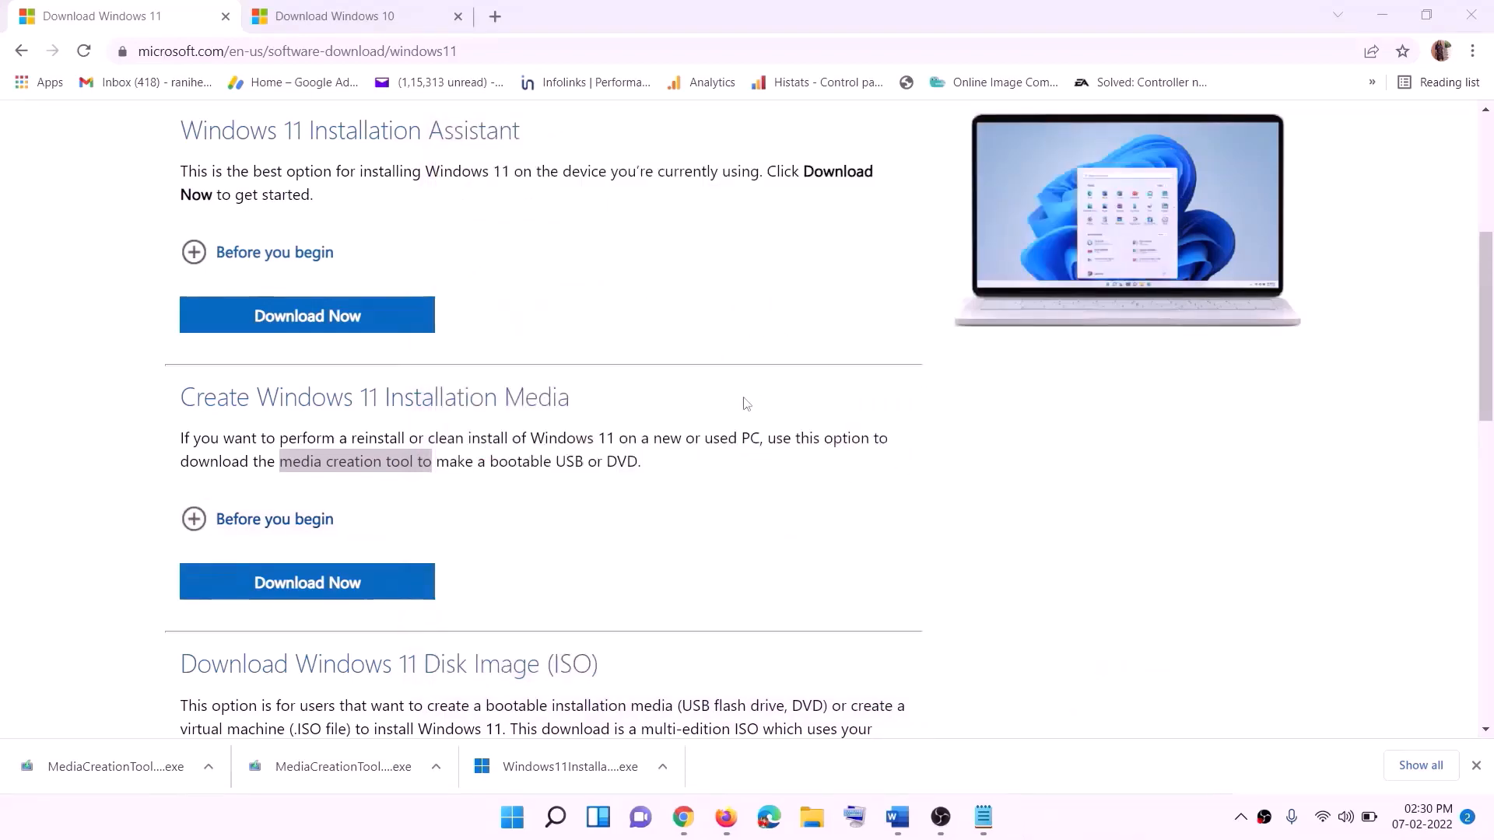
Mount the Windows ISO from the desktop and run its setup with admin approval, continuing past the first screen
{"action": "key", "text": "super+d"}
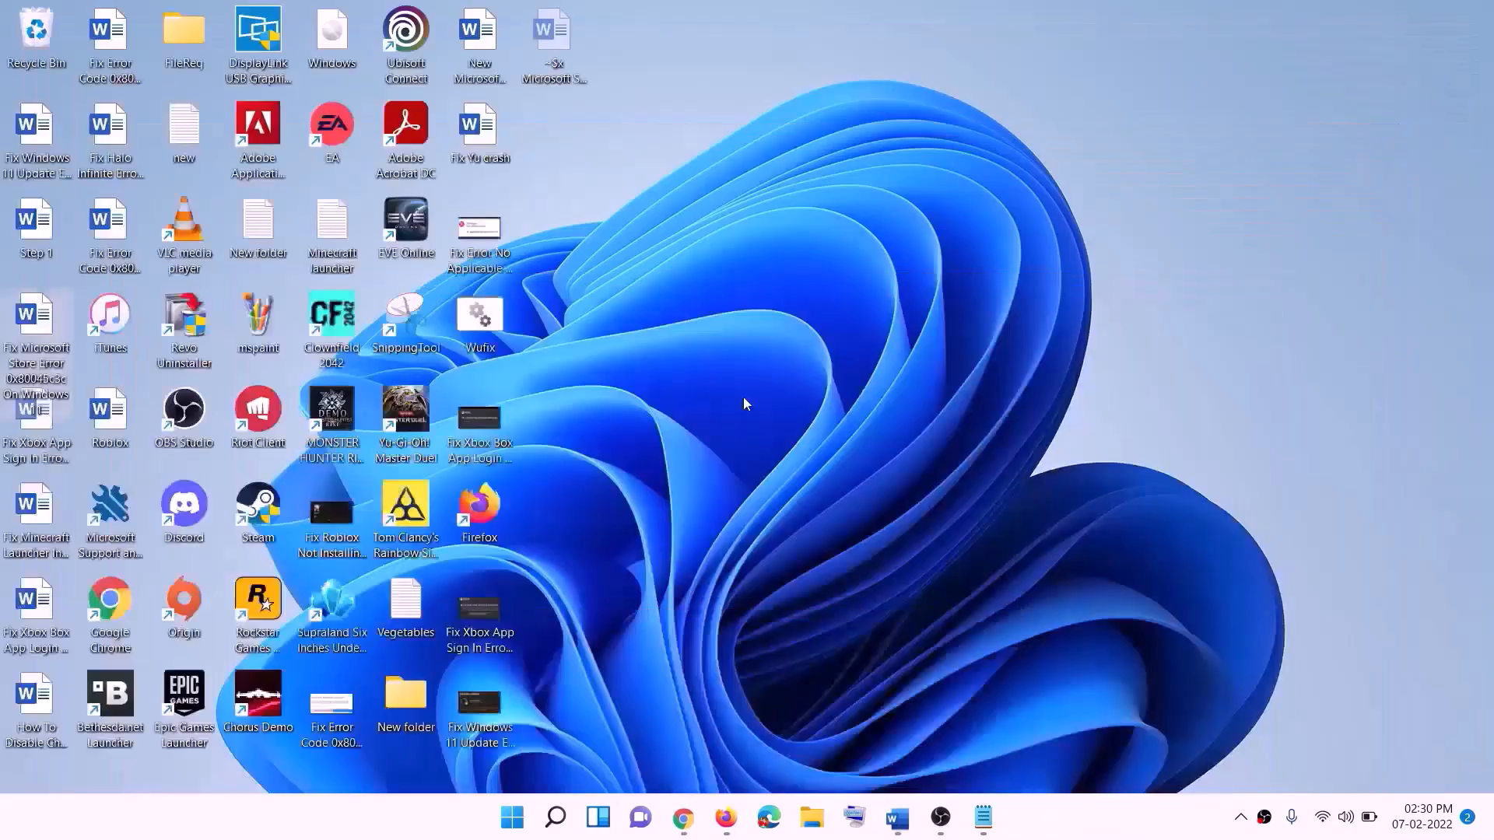
{"action": "left_click_drag", "start_coordinate": [354, 41], "coordinate": [485, 423]}
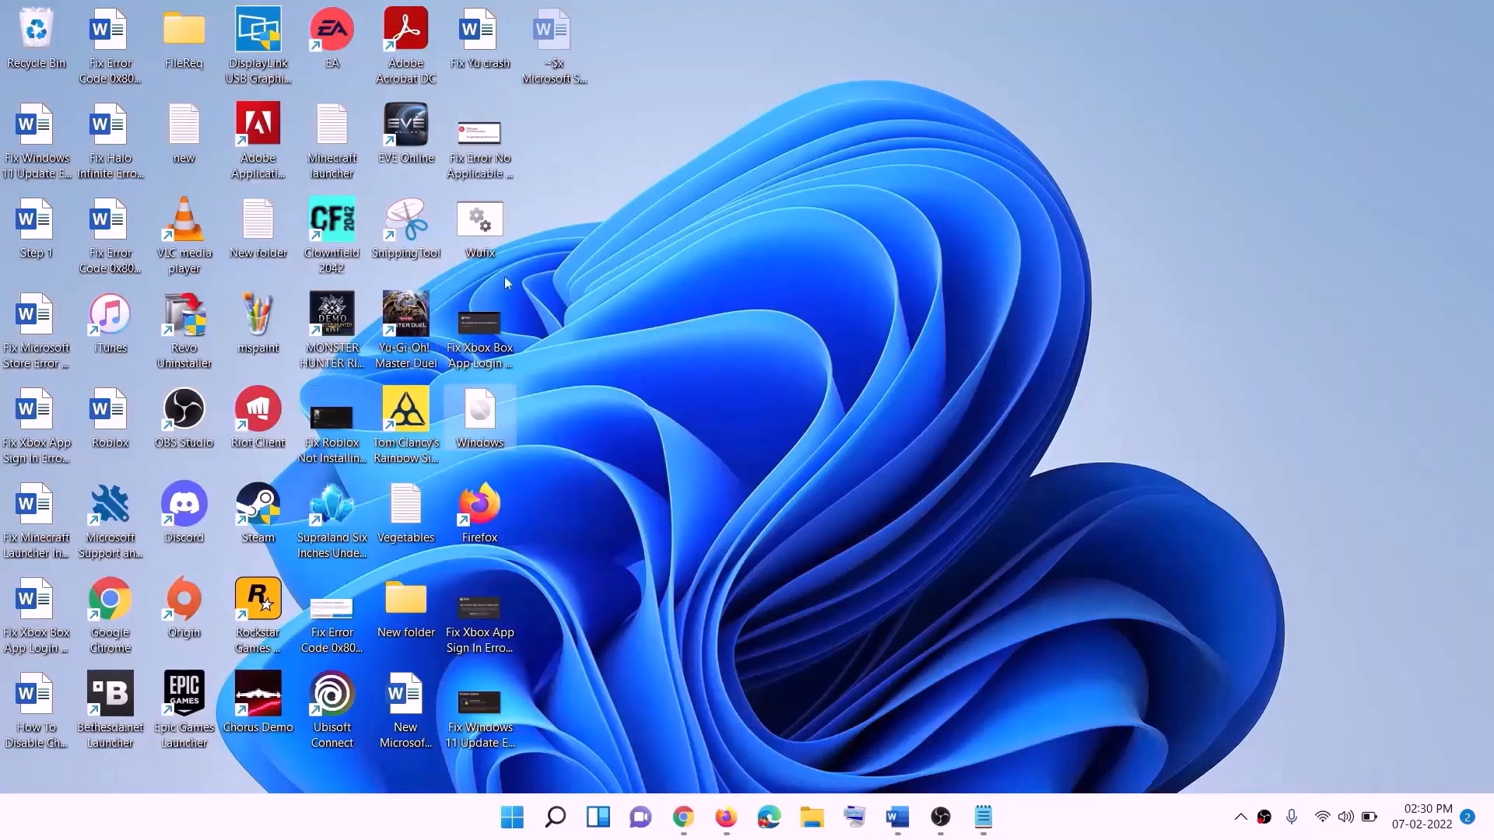
{"action": "double_click", "coordinate": [480, 416]}
{"action": "left_click", "coordinate": [483, 545]}
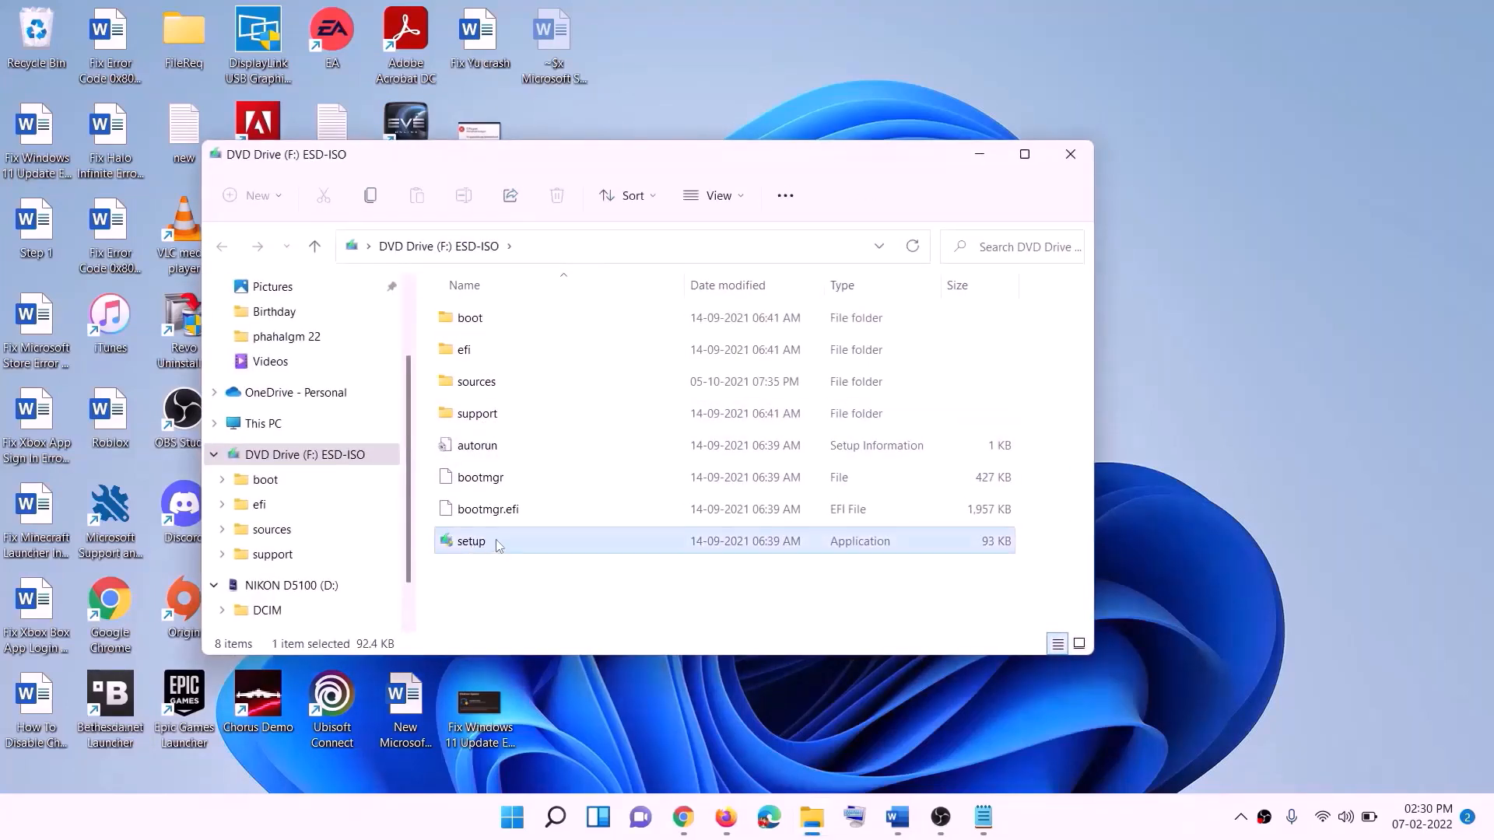
{"action": "double_click", "coordinate": [512, 541]}
{"action": "left_click", "coordinate": [603, 614]}
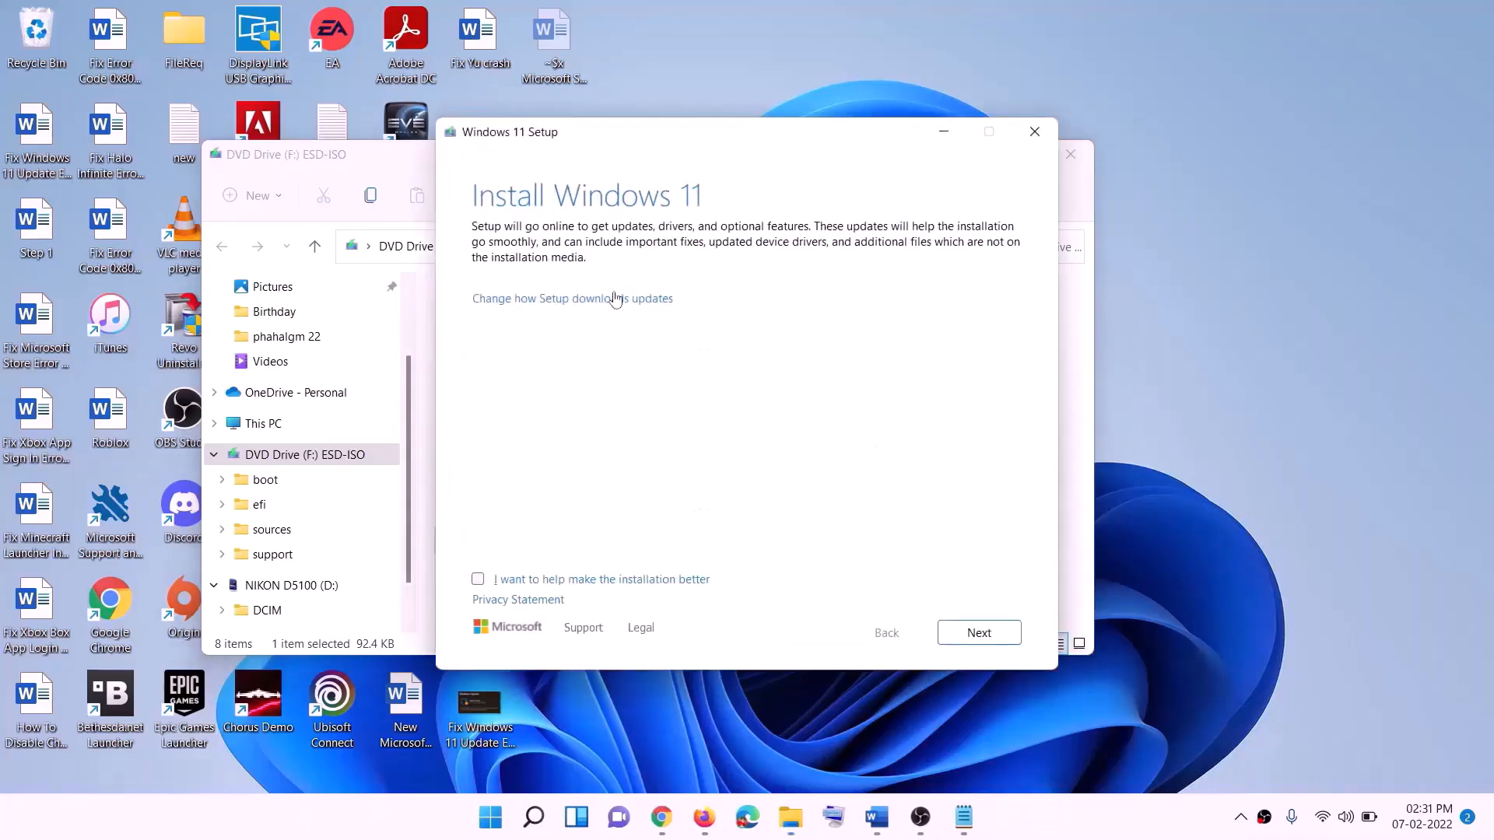
{"action": "left_click", "coordinate": [982, 633]}
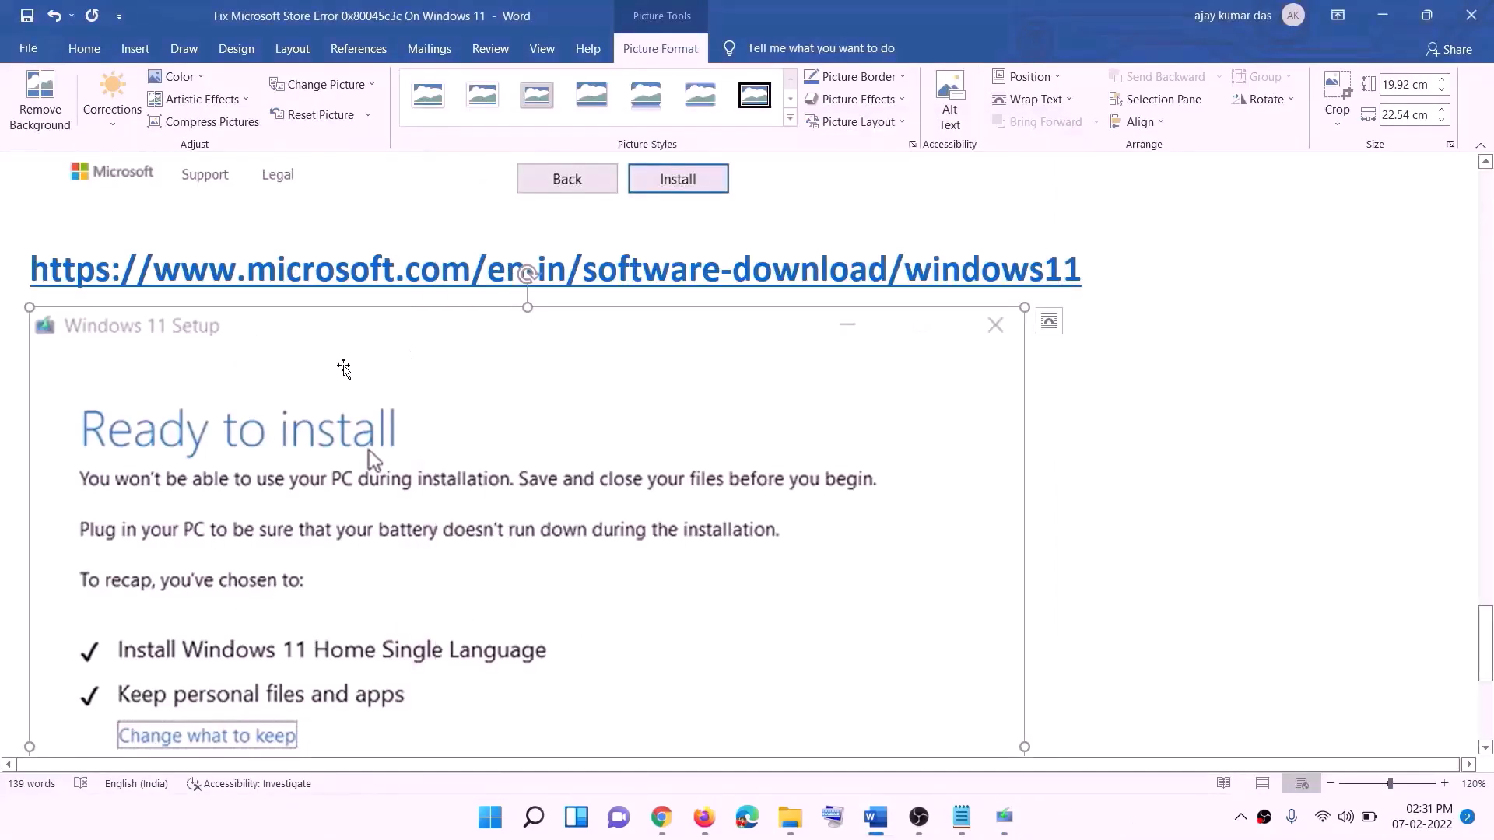
{"action": "scroll", "coordinate": [351, 391], "scroll_direction": "down", "scroll_amount": 2}
{"action": "scroll", "coordinate": [351, 392], "scroll_direction": "down", "scroll_amount": 1}
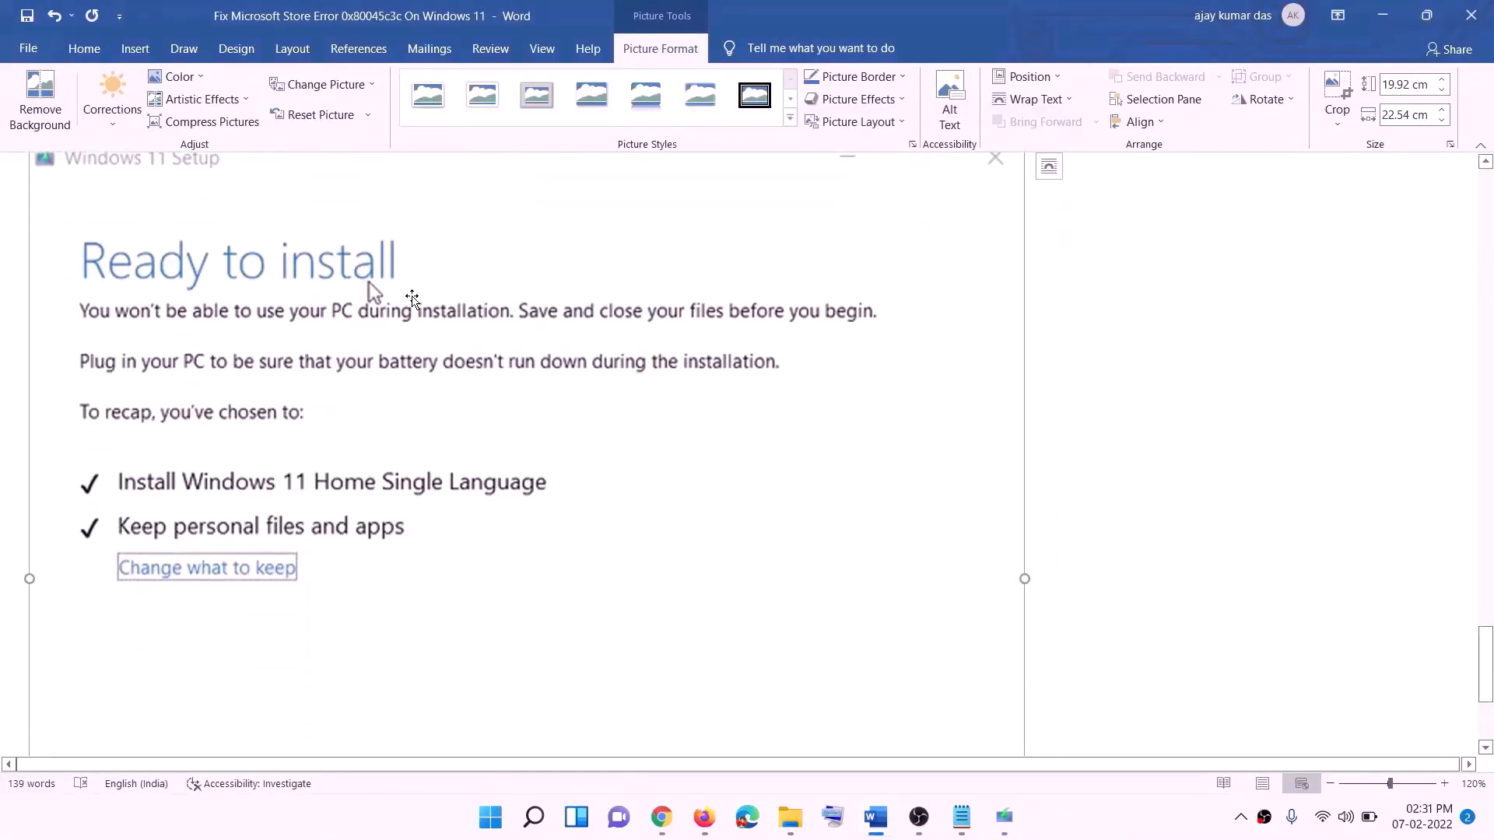
{"action": "scroll", "coordinate": [288, 505], "scroll_direction": "down", "scroll_amount": 1}
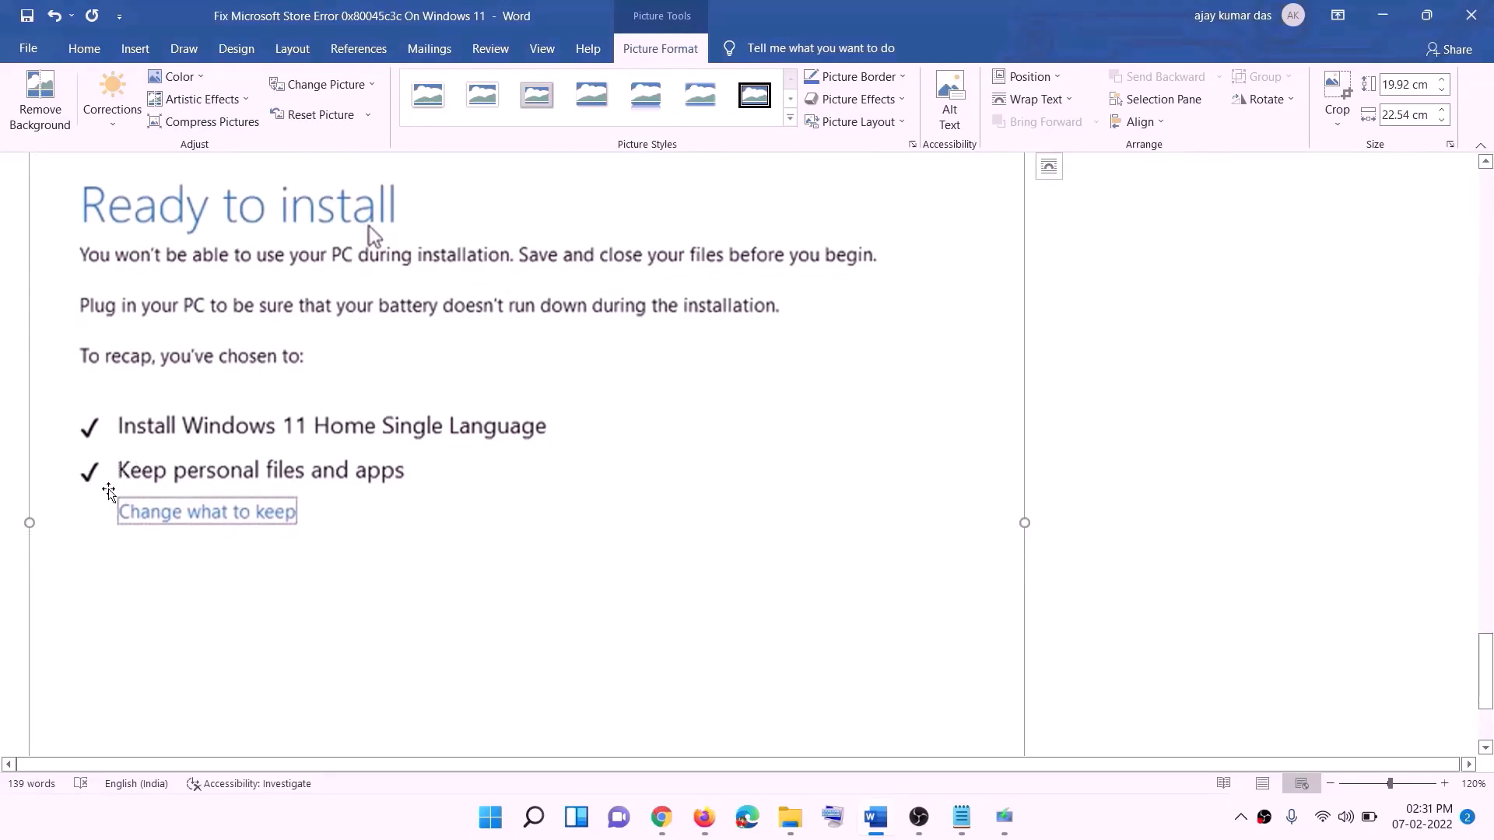
{"action": "scroll", "coordinate": [554, 488], "scroll_direction": "down", "scroll_amount": 3}
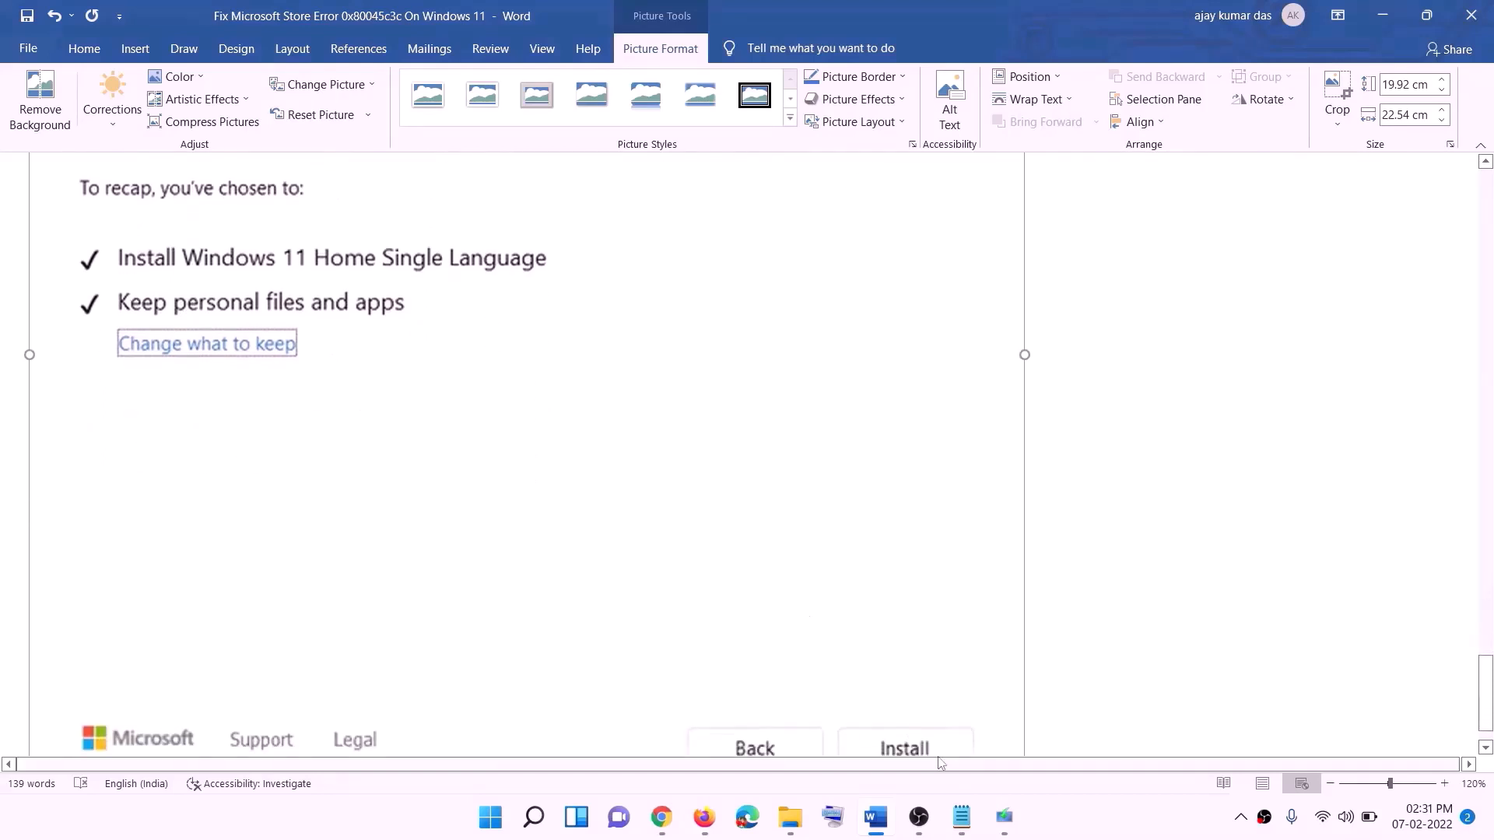
{"action": "scroll", "coordinate": [795, 581], "scroll_direction": "up", "scroll_amount": 7}
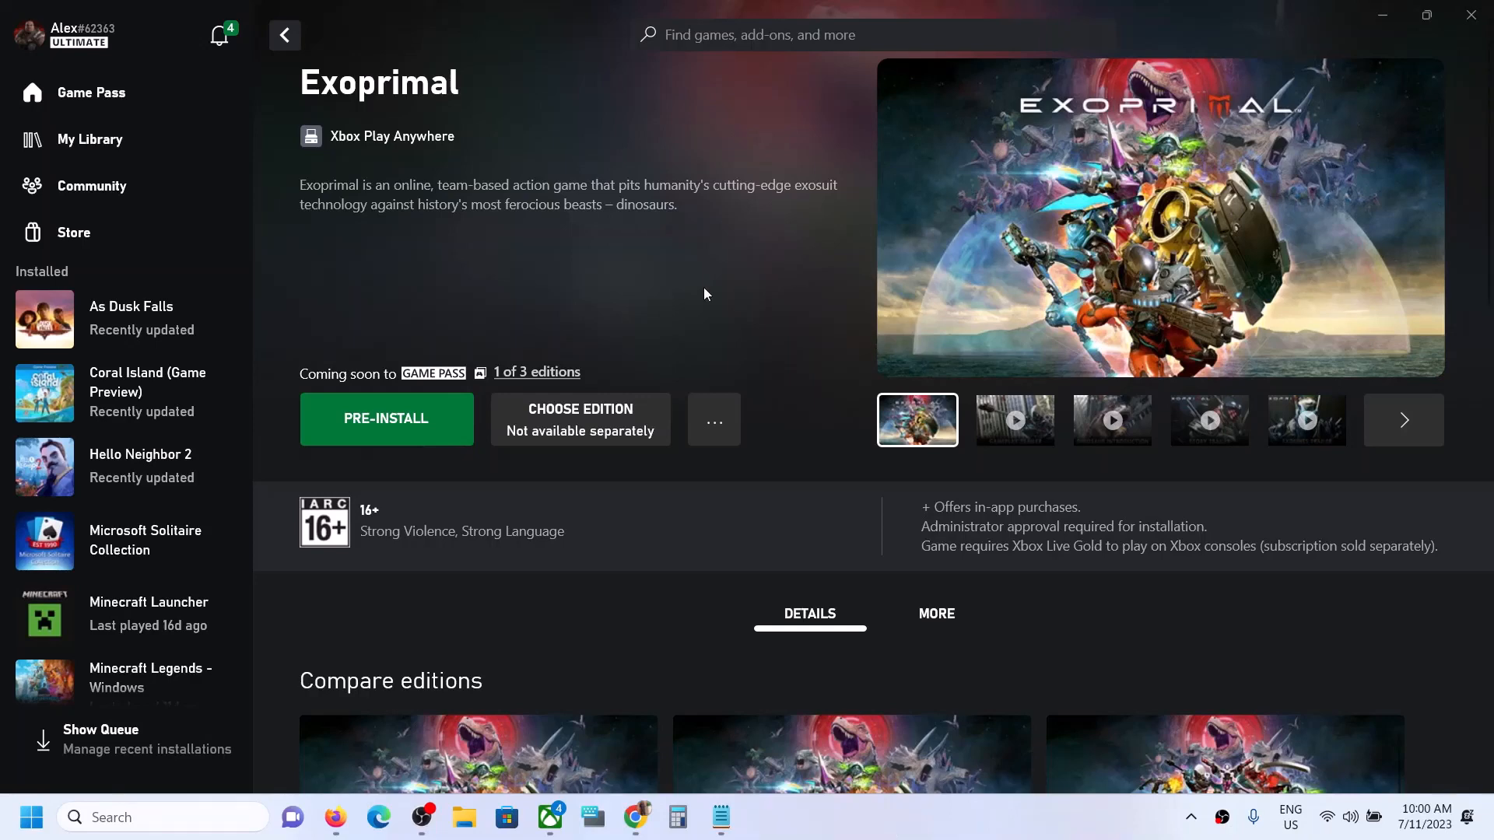
Pre-install Exoprimal to the C:\XboxGames folder
{"action": "left_click", "coordinate": [402, 399]}
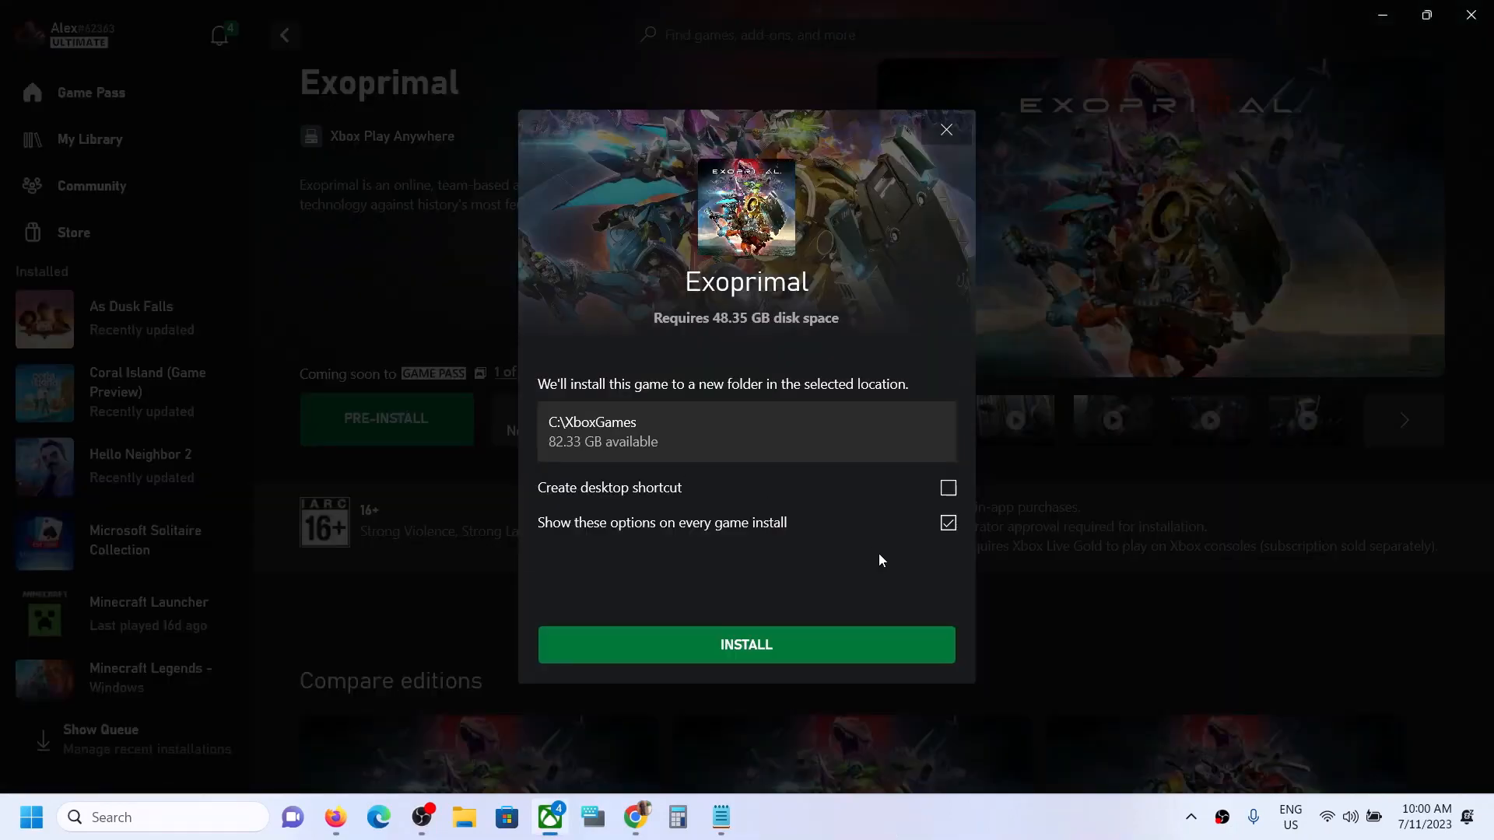
{"action": "left_click", "coordinate": [738, 643]}
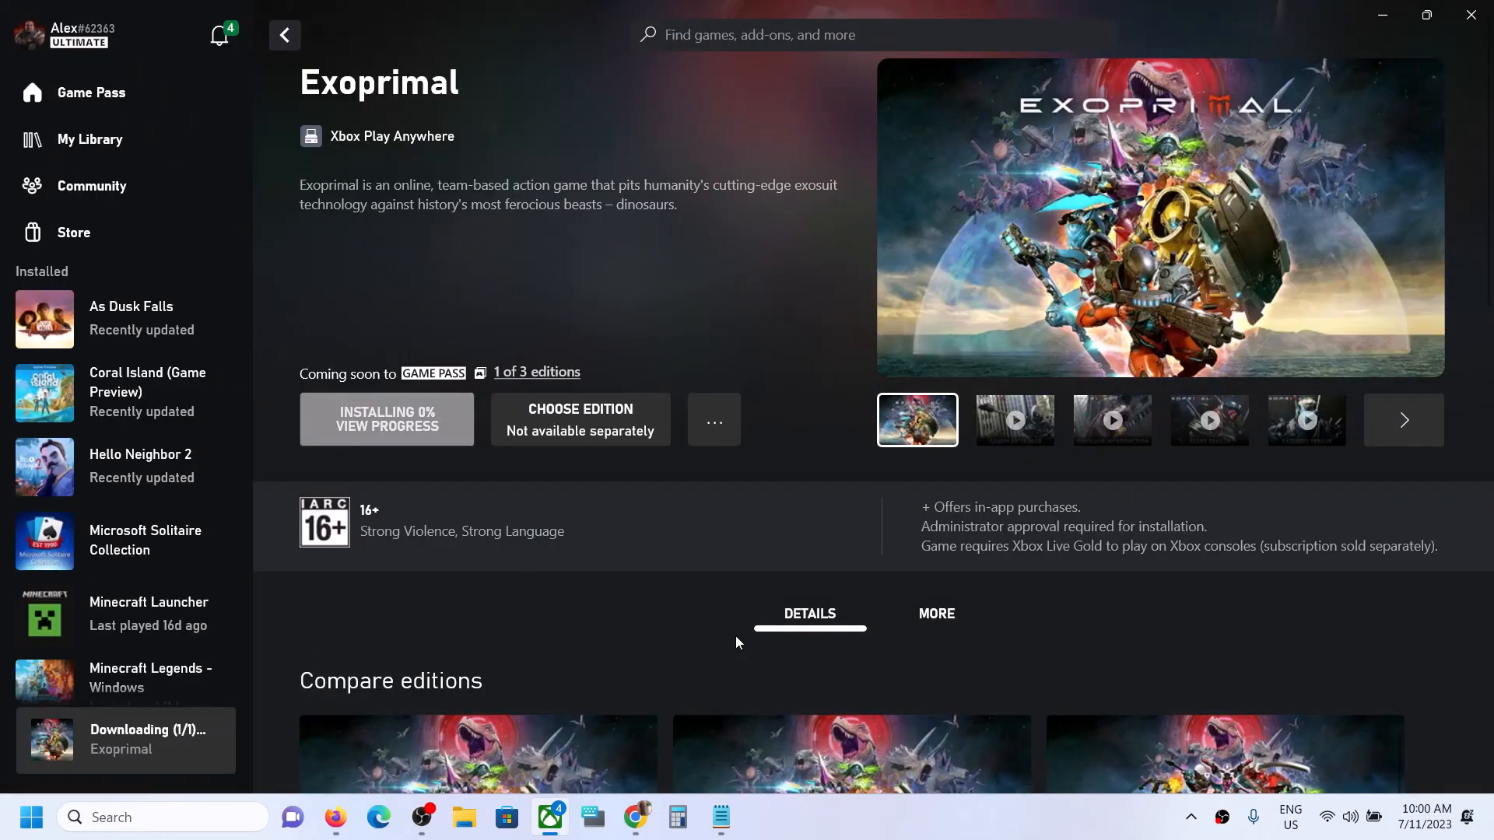